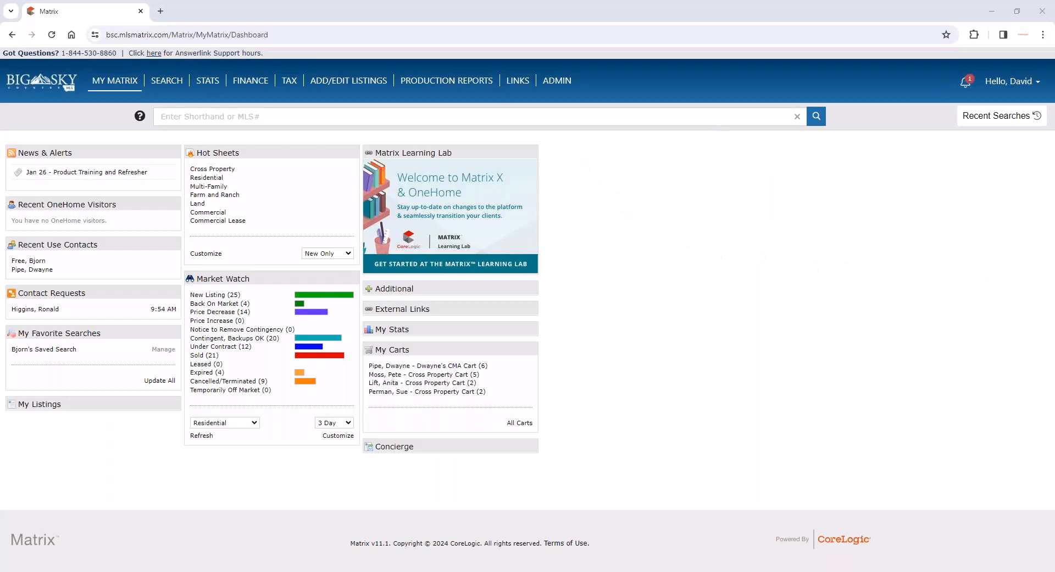
# - Open the 2024 Recorded Webinars topic in the system help and highlight the recording date of the listed webinar
pyautogui.click(1002, 85)
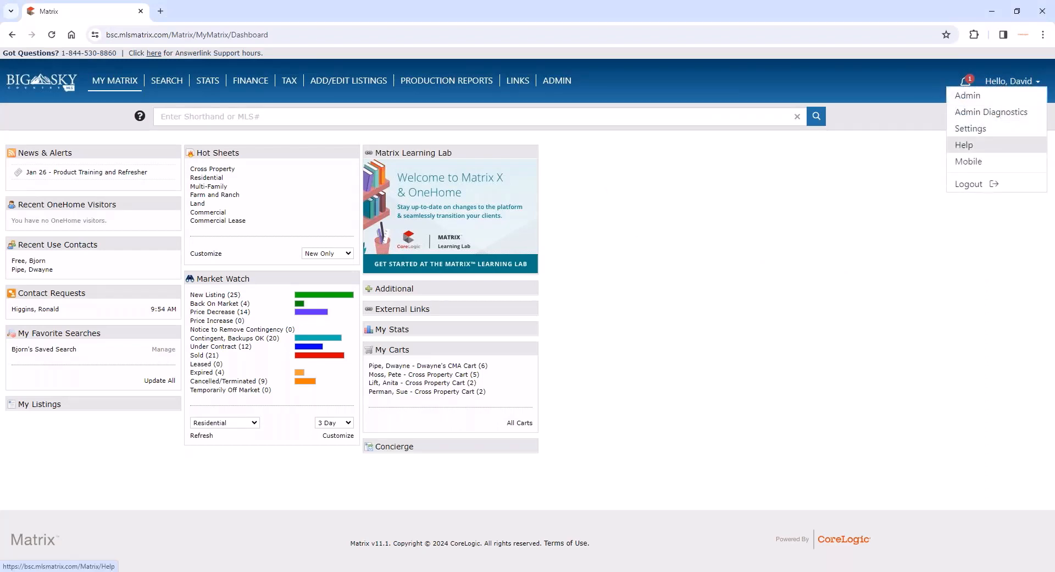
pyautogui.click(967, 144)
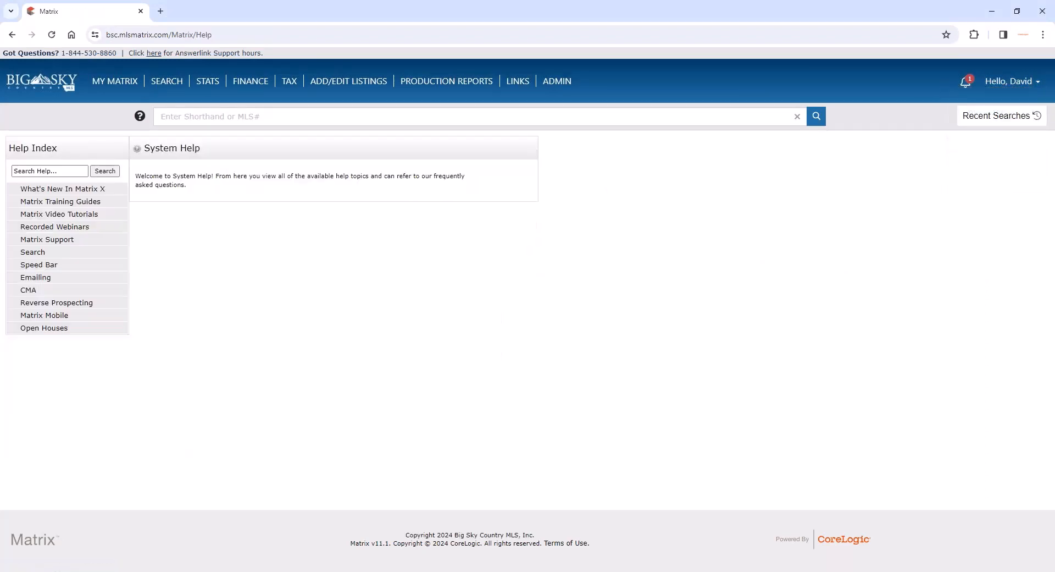
pyautogui.click(1008, 81)
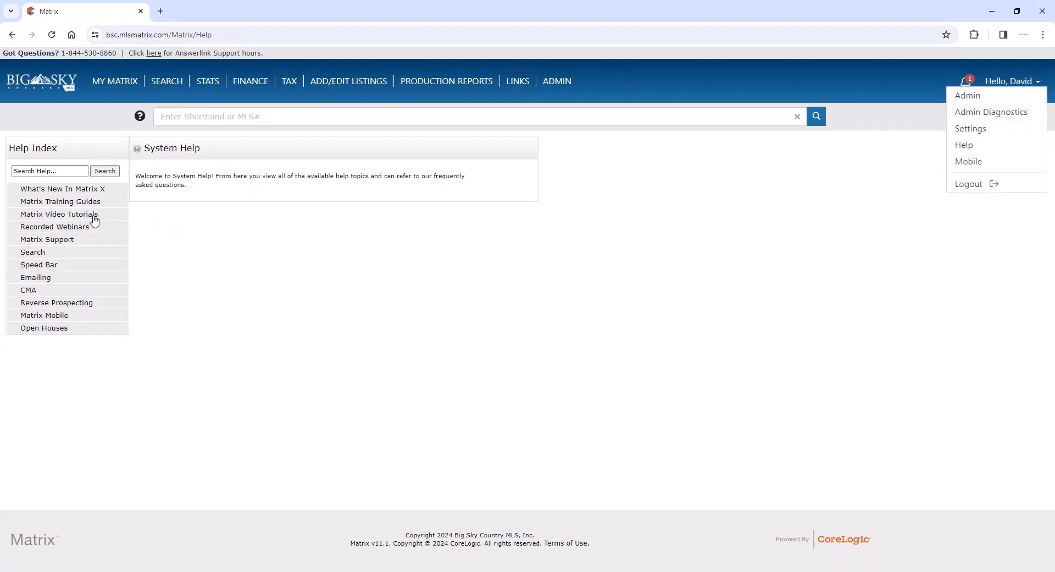
pyautogui.click(50, 229)
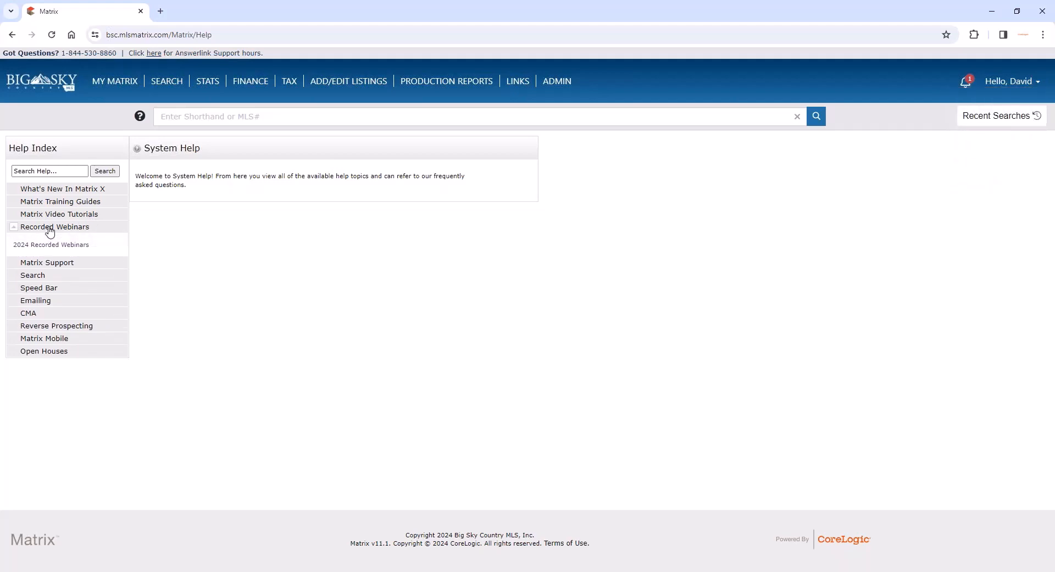
pyautogui.click(54, 247)
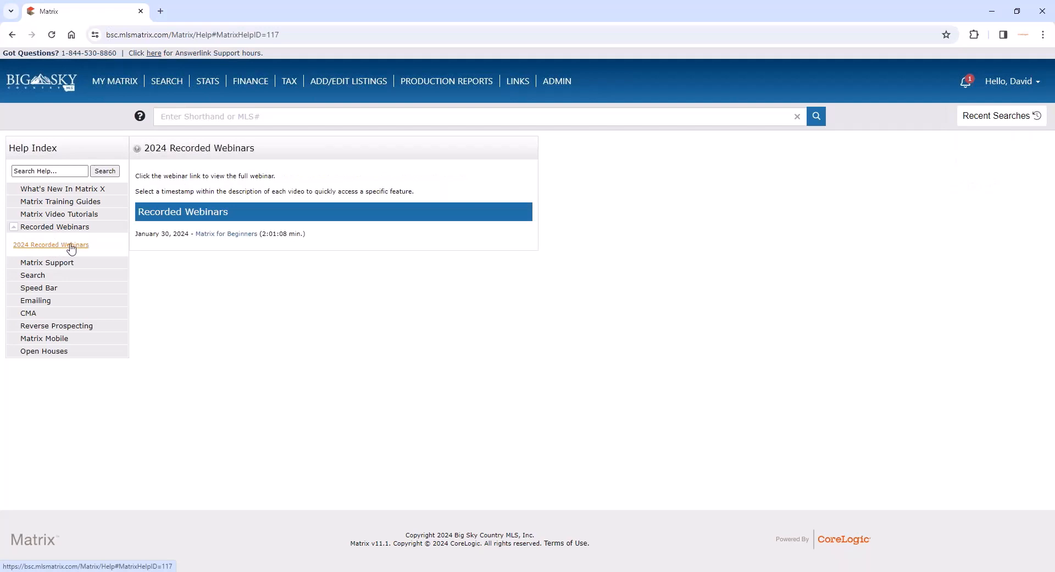
pyautogui.moveTo(139, 235); pyautogui.dragTo(187, 237)
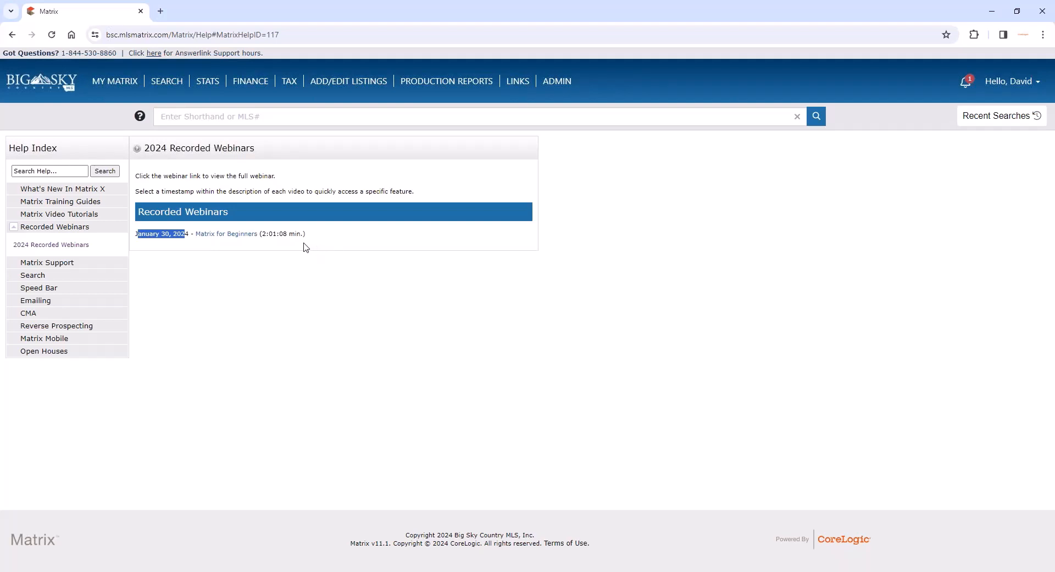
# - Open the Matrix for Beginners webinar, pause playback, and expand its description to review the chapter timestamps
pyautogui.click(229, 240)
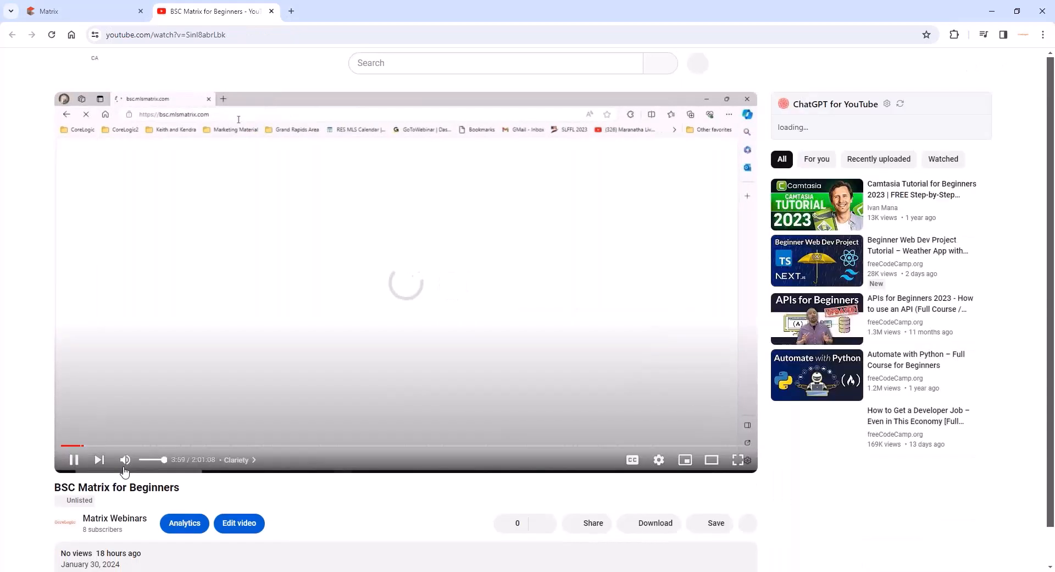
pyautogui.scroll(-5, 123, 474)
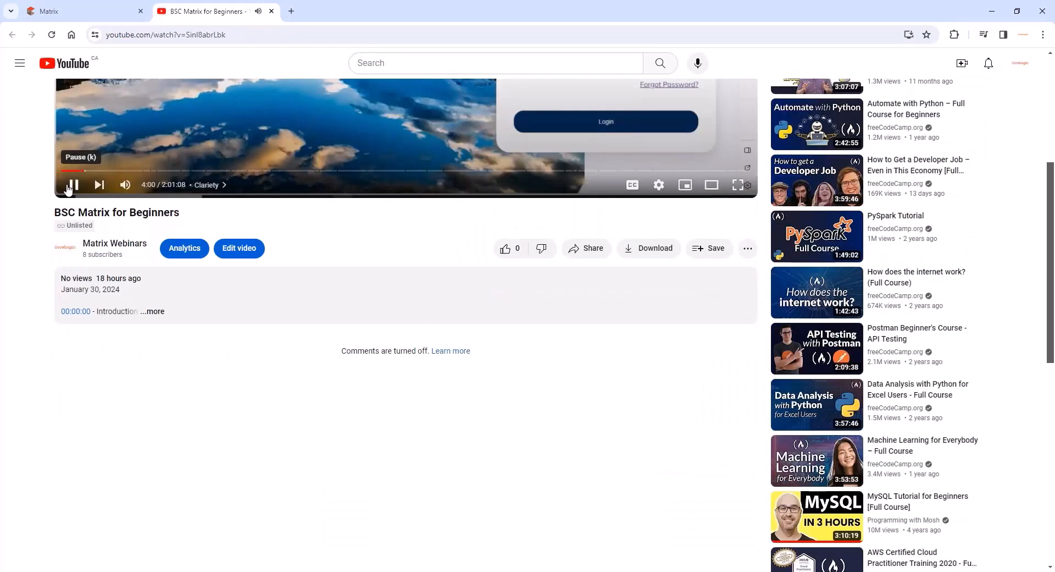
pyautogui.click(72, 184)
pyautogui.click(154, 312)
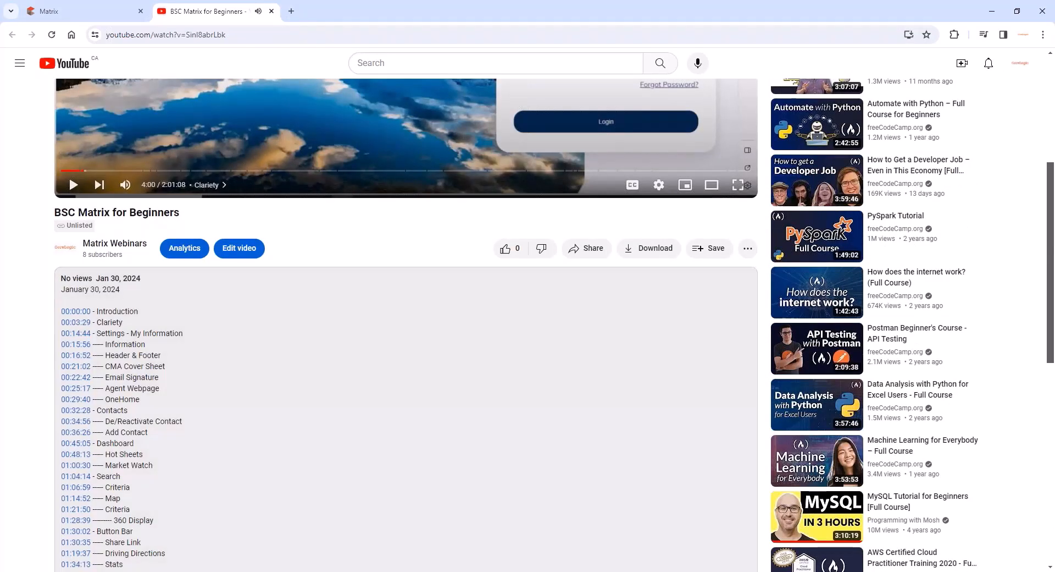
pyautogui.scroll(-2, 162, 327)
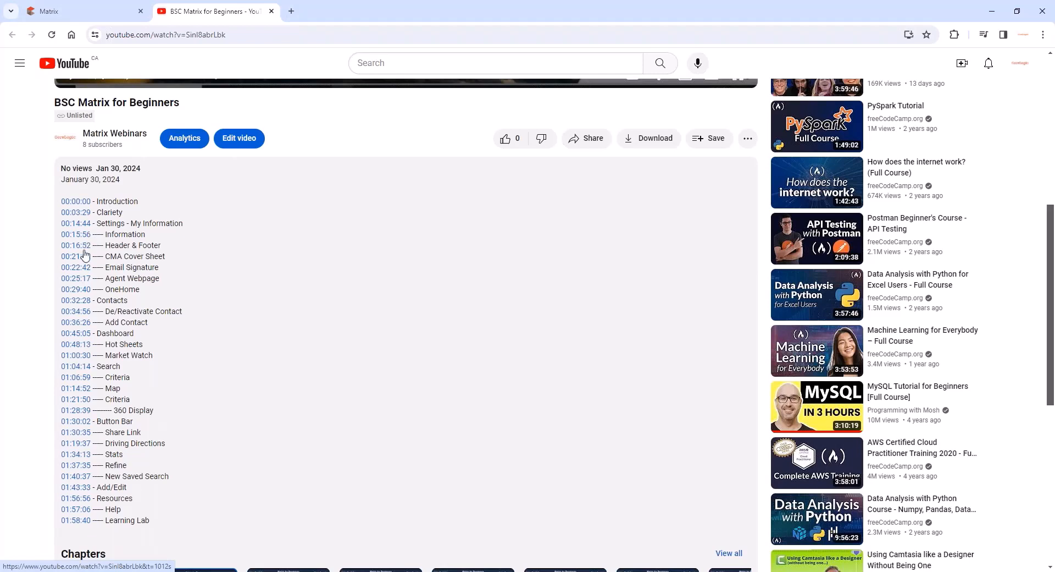
pyautogui.scroll(-1, 85, 261)
pyautogui.scroll(-1, 93, 243)
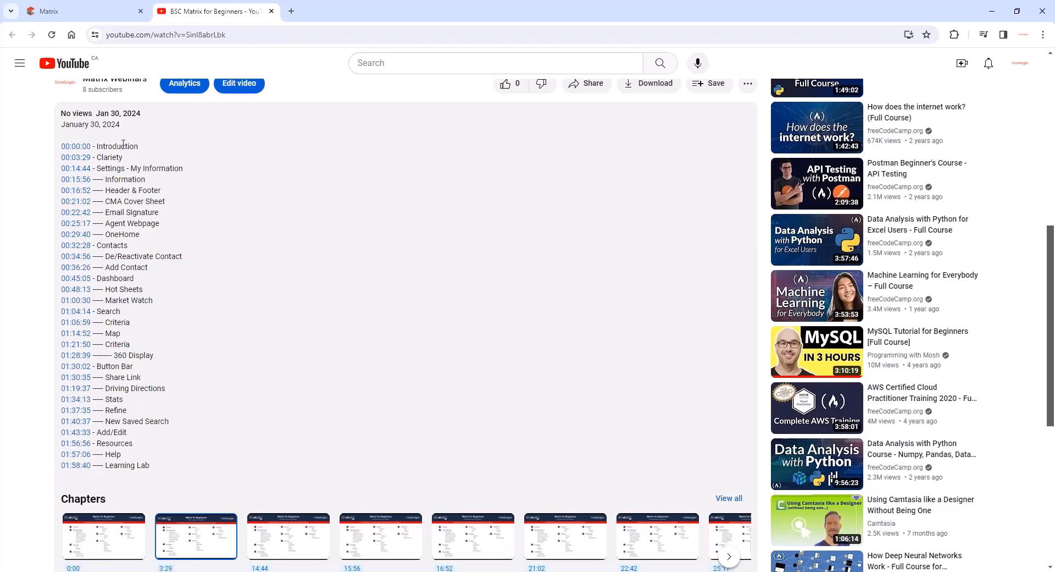
# - Close the webinar video and return to the Matrix dashboard
pyautogui.click(271, 11)
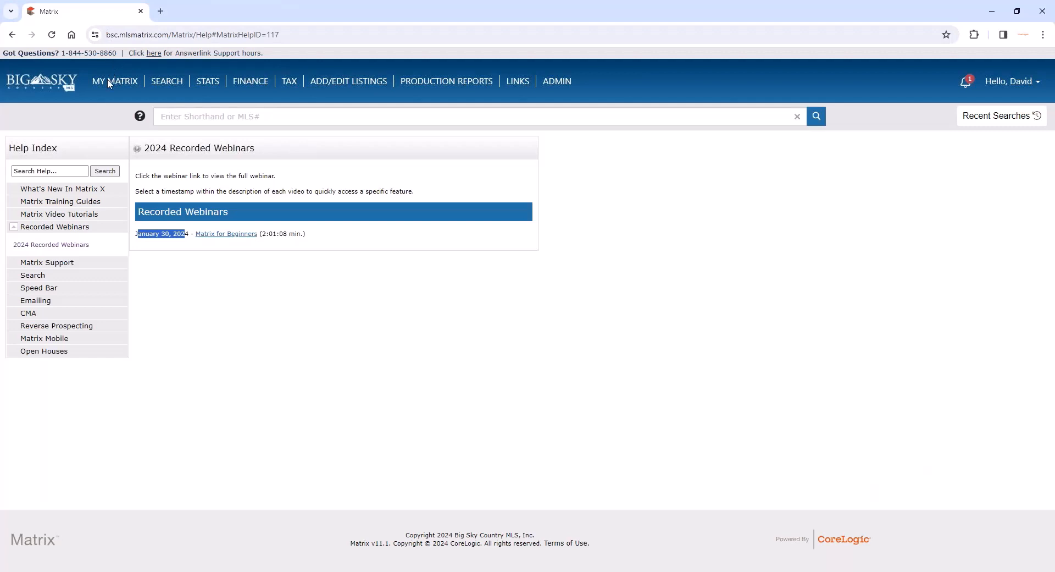
pyautogui.click(246, 263)
pyautogui.moveTo(115, 82)
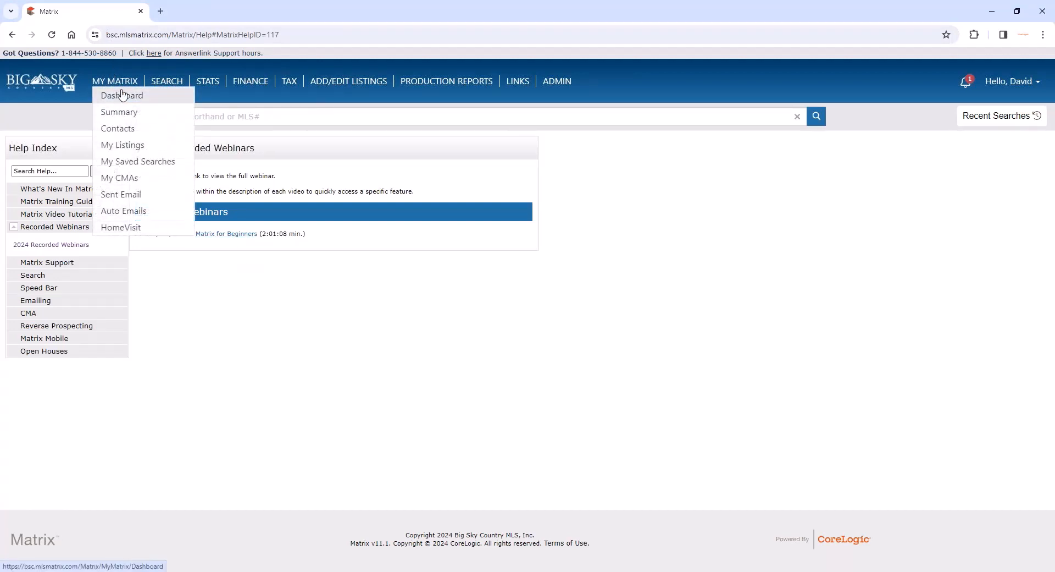
pyautogui.click(120, 98)
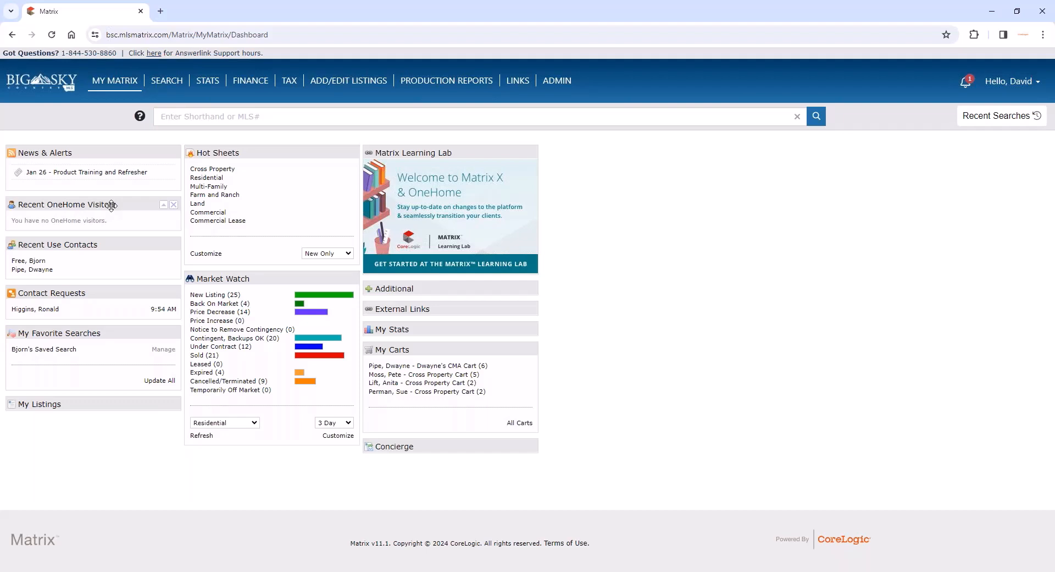
# - Read the Product Training and Refresher notice in News & Alerts for the upcoming training sessions, and close it
pyautogui.click(44, 172)
pyautogui.scroll(-4, 337, 288)
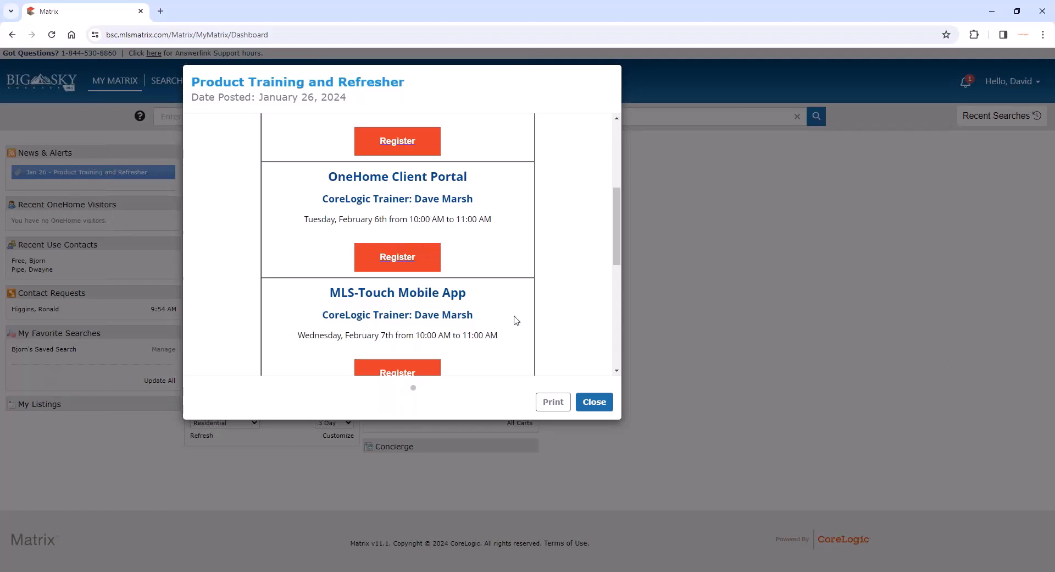
pyautogui.click(594, 402)
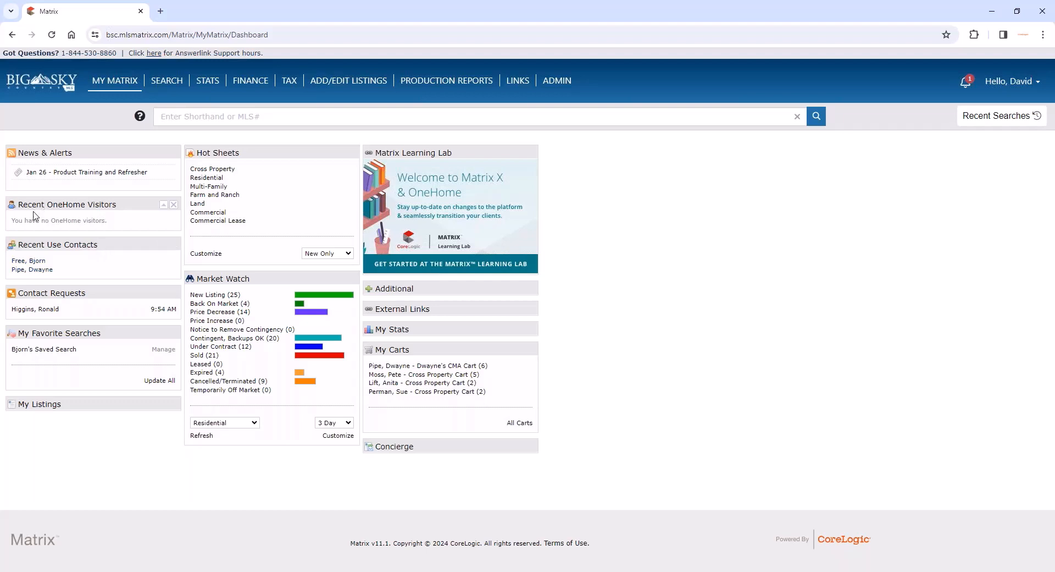
# - Open the full contacts list and look through its entries
pyautogui.moveTo(112, 81)
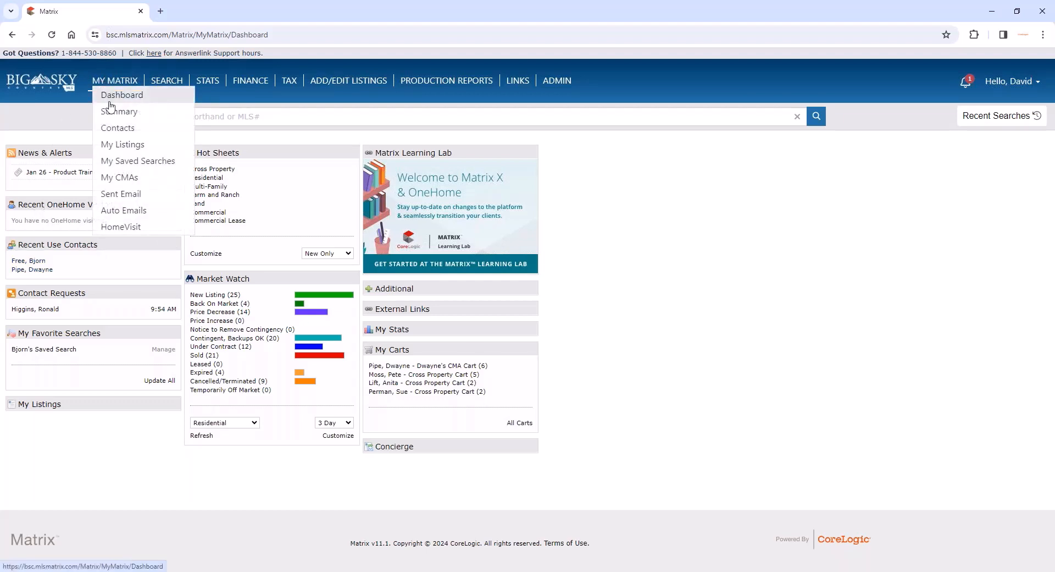
pyautogui.click(110, 130)
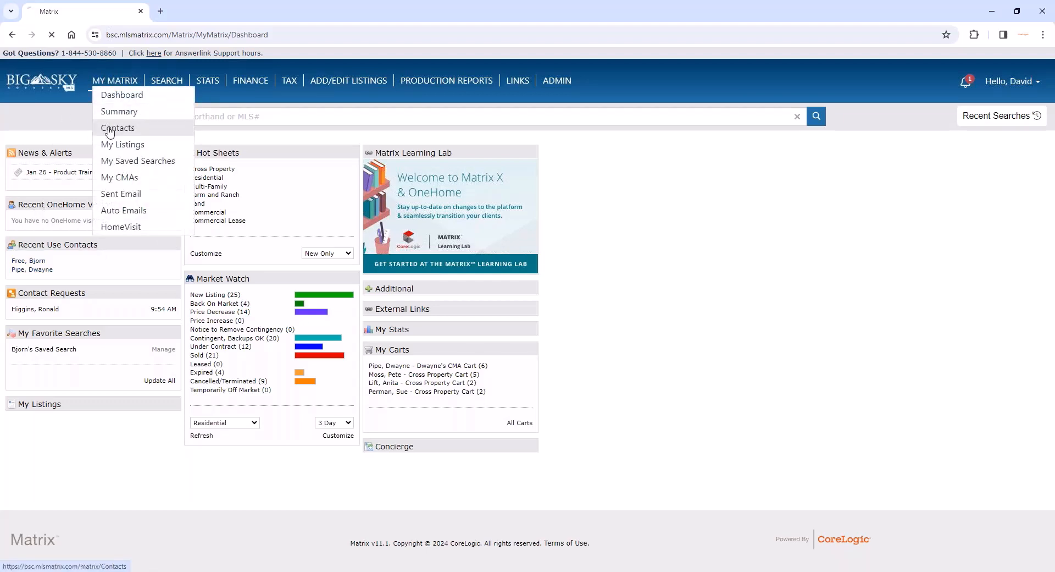
pyautogui.scroll(-1, 171, 242)
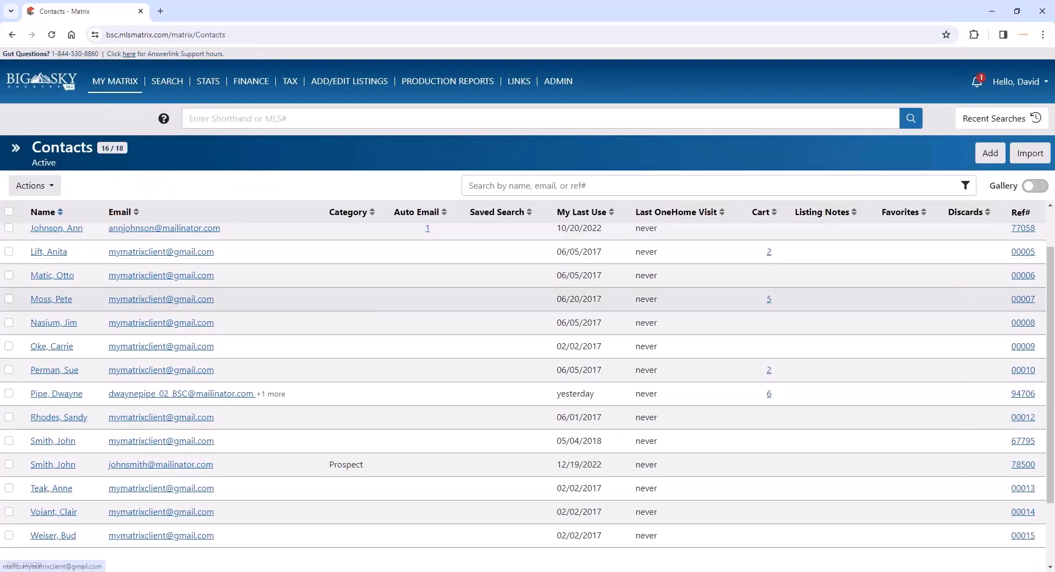
pyautogui.scroll(1, 174, 331)
# - Return to the dashboard, view the details of the second contact under Recent Use Contacts, and go back
pyautogui.moveTo(115, 83)
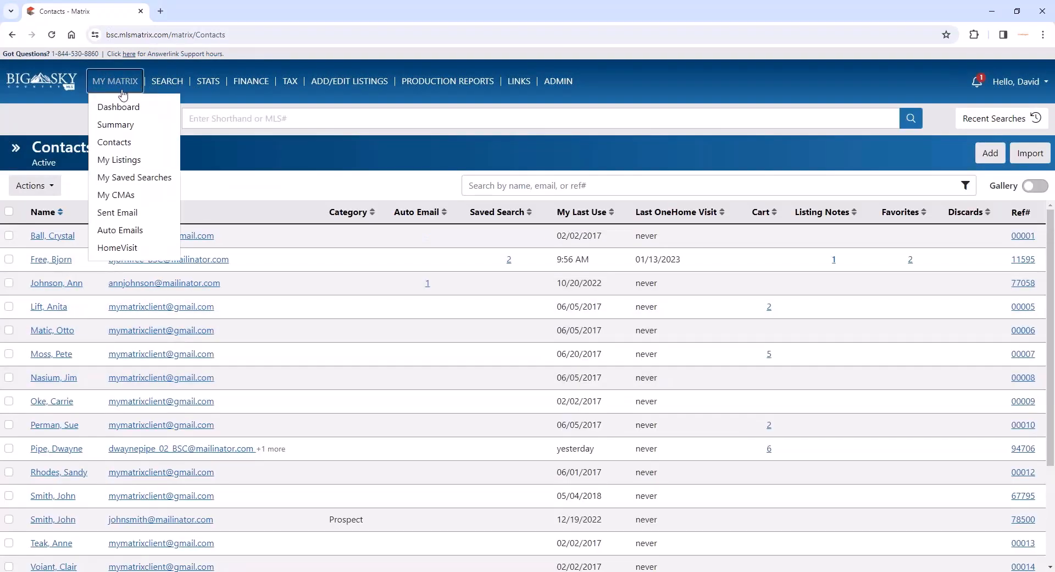
pyautogui.click(118, 106)
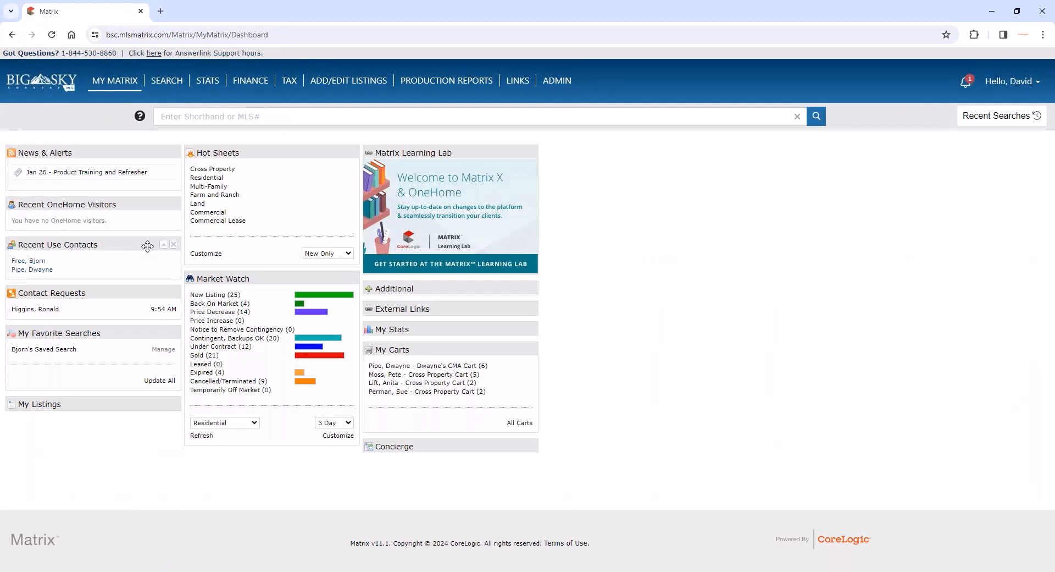
pyautogui.click(42, 270)
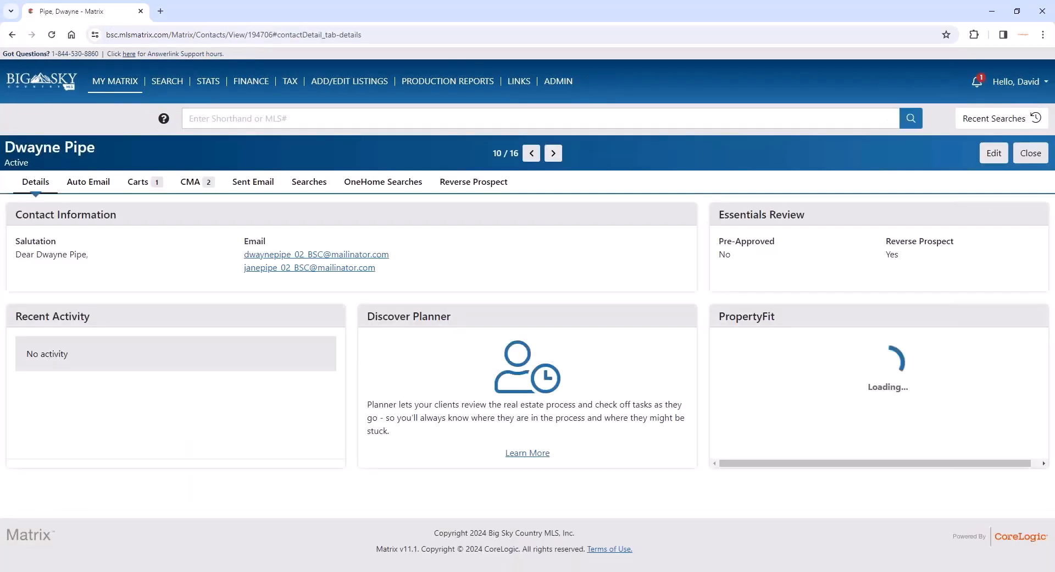
pyautogui.click(12, 35)
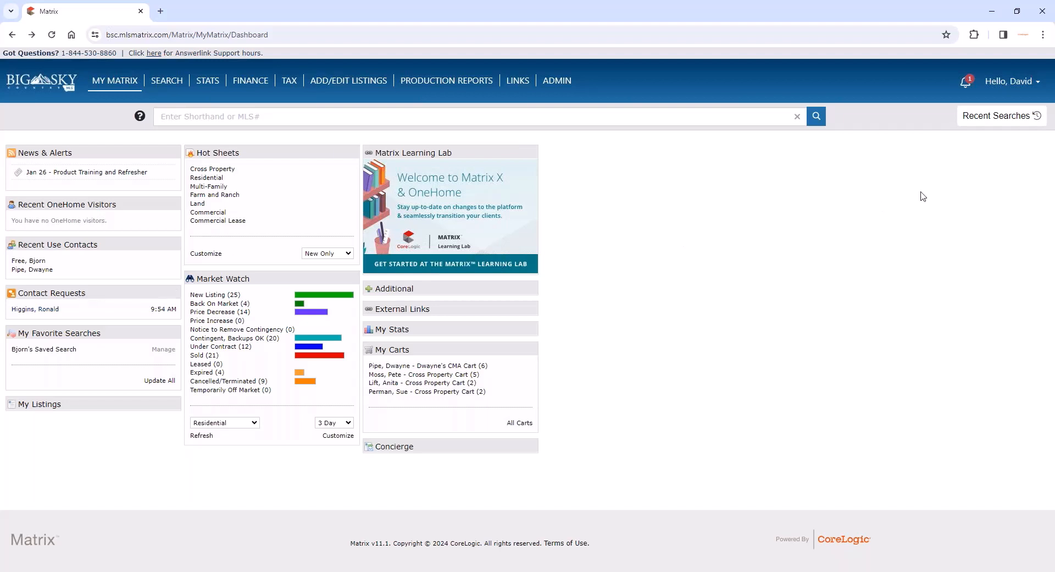
# - Open the Agent Webpage settings under My Information and highlight the Web Page URL
pyautogui.click(1013, 83)
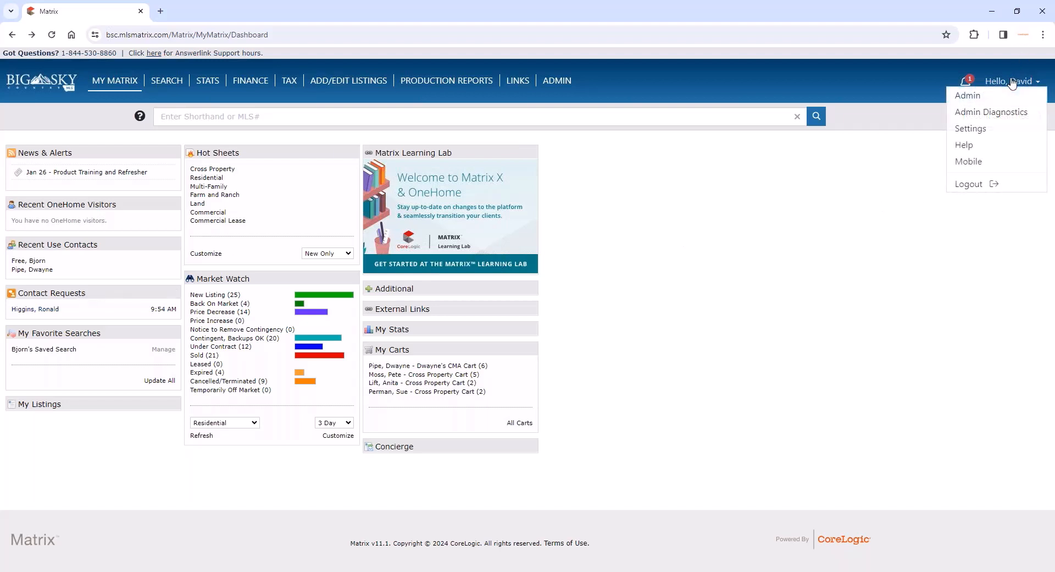
pyautogui.click(979, 134)
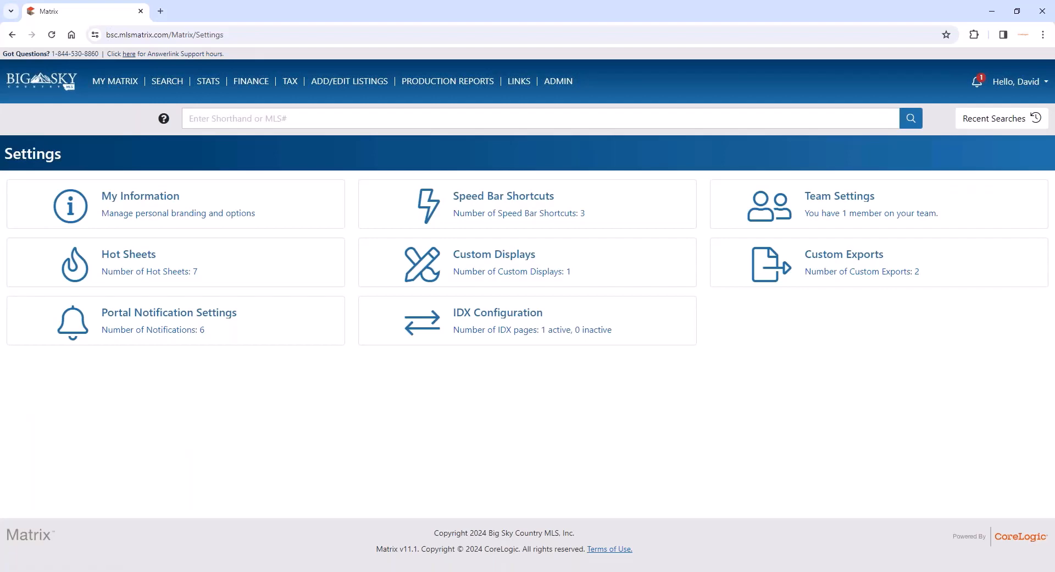
pyautogui.click(152, 198)
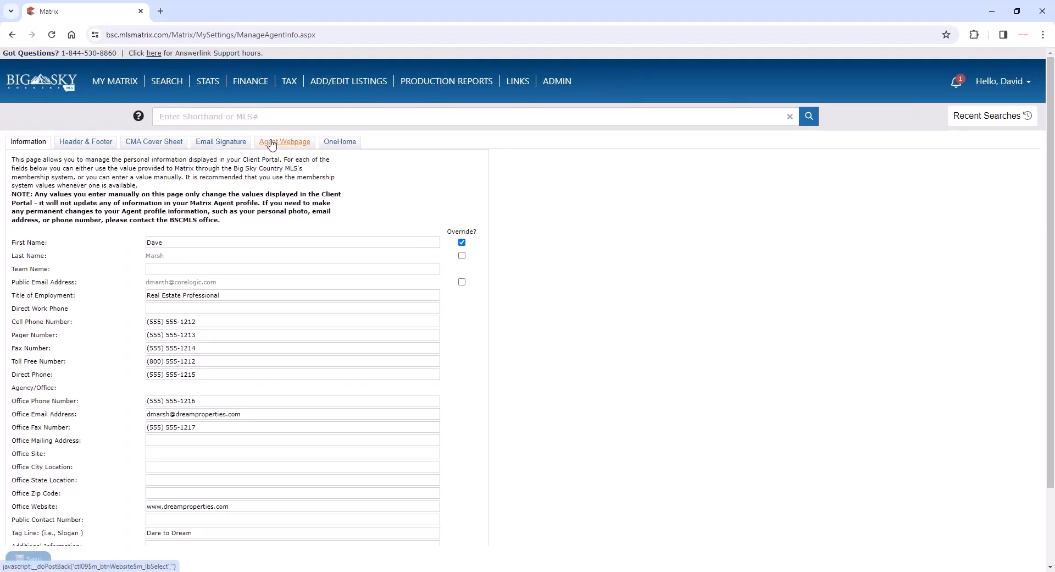
pyautogui.click(271, 144)
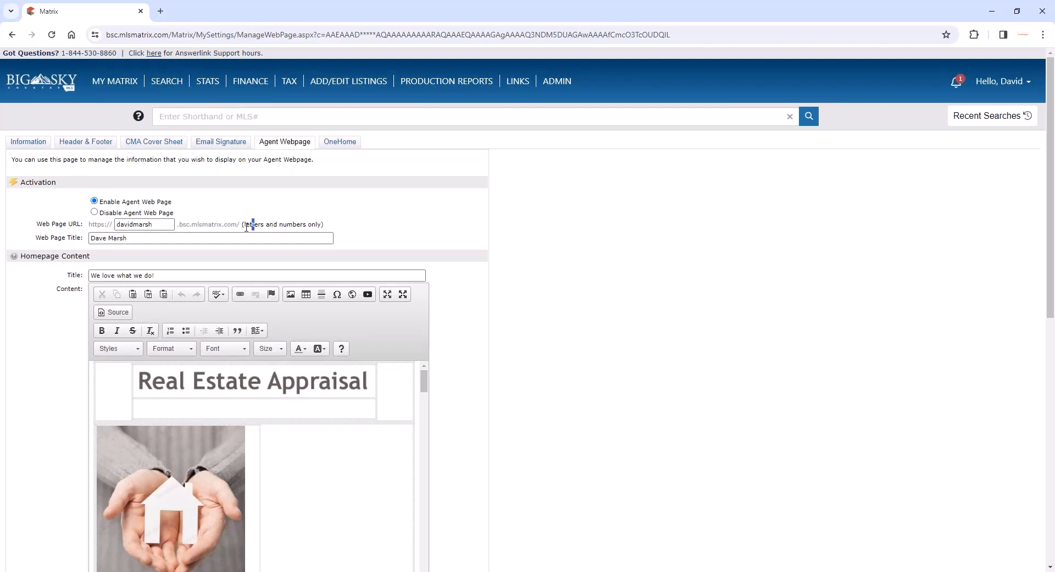
pyautogui.moveTo(254, 224); pyautogui.dragTo(82, 224)
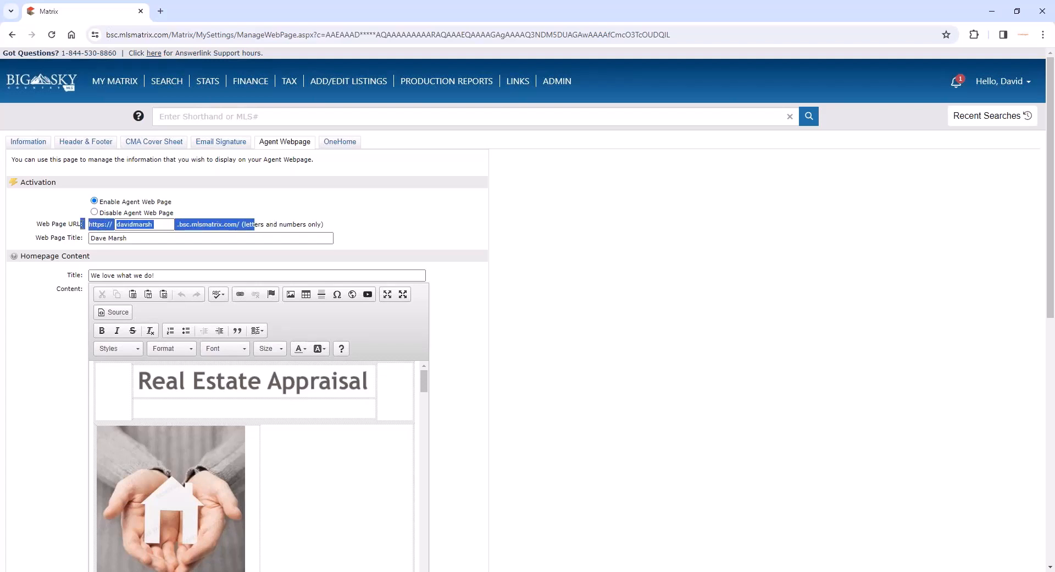
pyautogui.click(134, 224)
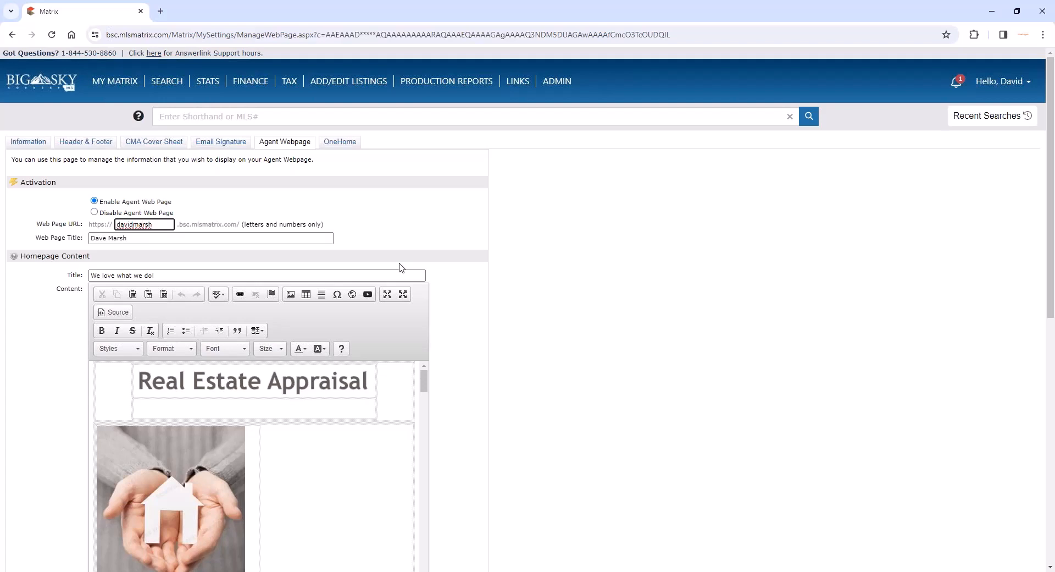
# - Change the agent webpage's sign-up message to "Welcome everyone!" and save the settings
pyautogui.scroll(-9, 530, 258)
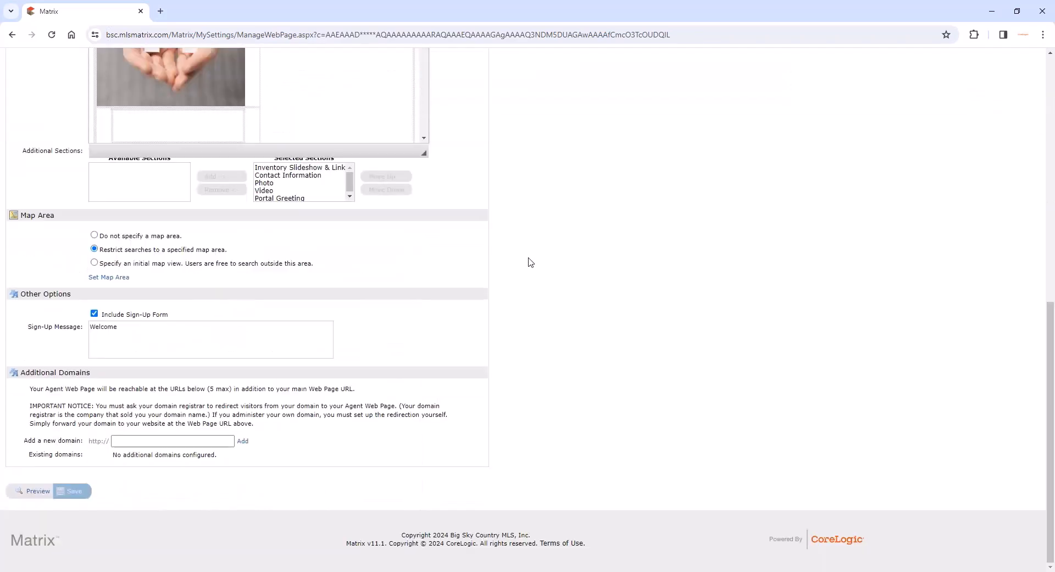
pyautogui.click(164, 336)
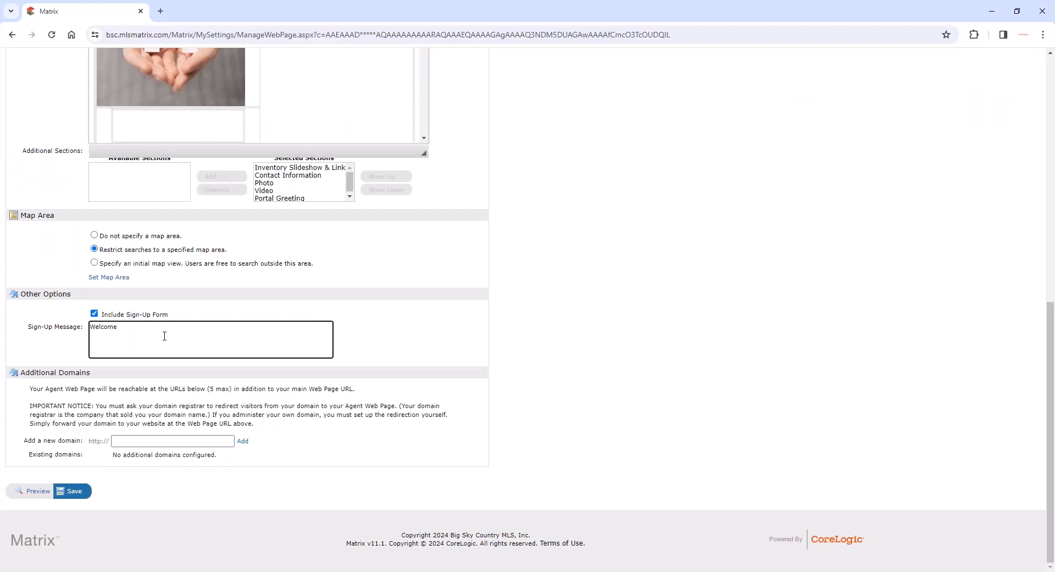
pyautogui.write('everyone!')
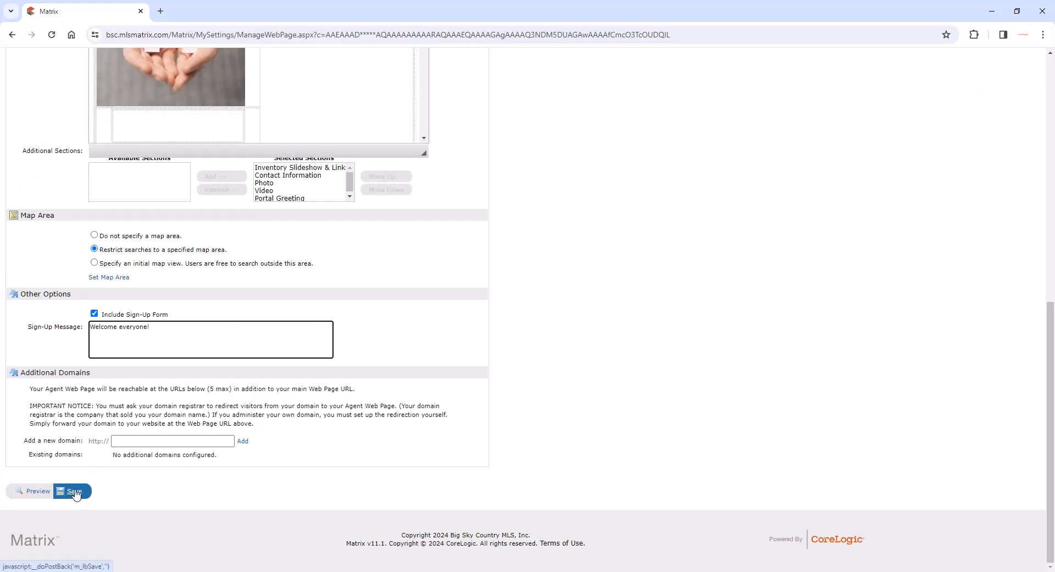
pyautogui.click(73, 492)
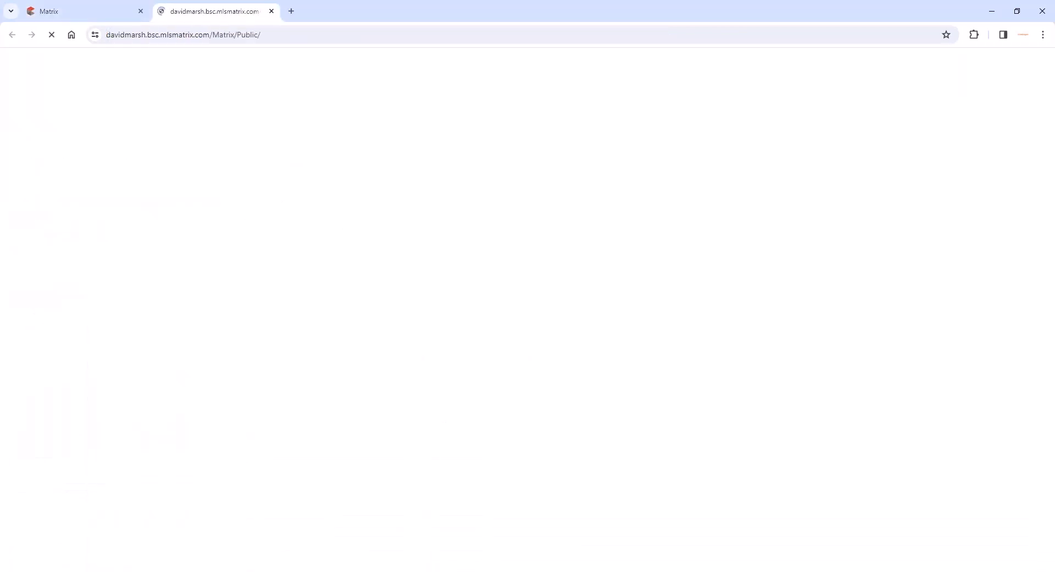
# - Select the public agent webpage's web address and look through the page's content
pyautogui.click(201, 34)
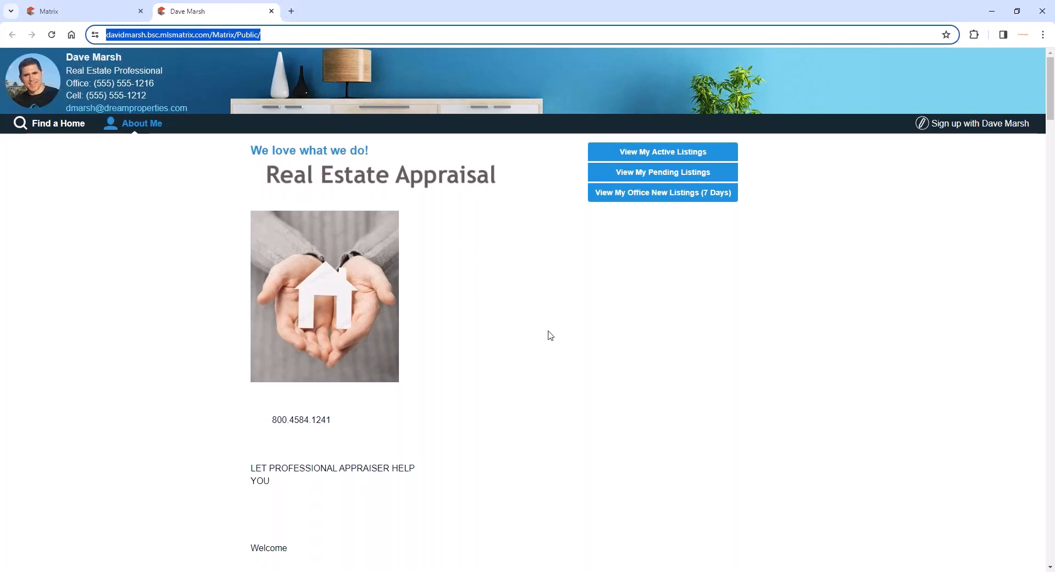
pyautogui.scroll(-2, 550, 334)
pyautogui.scroll(2, 550, 334)
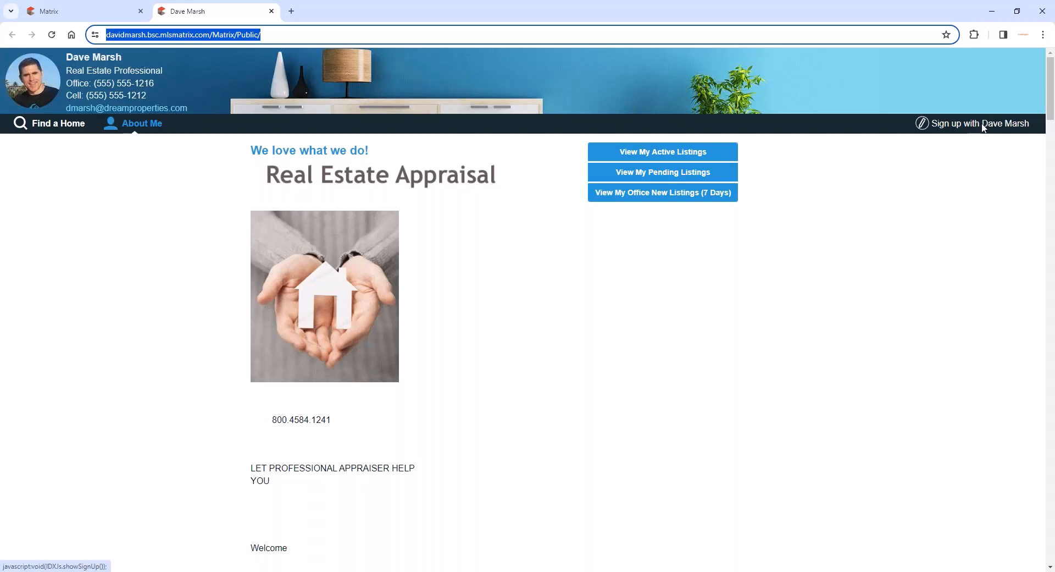
# - Try the client sign-up link on the public agent webpage, dismiss the notice, and return to the Matrix dashboard
pyautogui.click(925, 129)
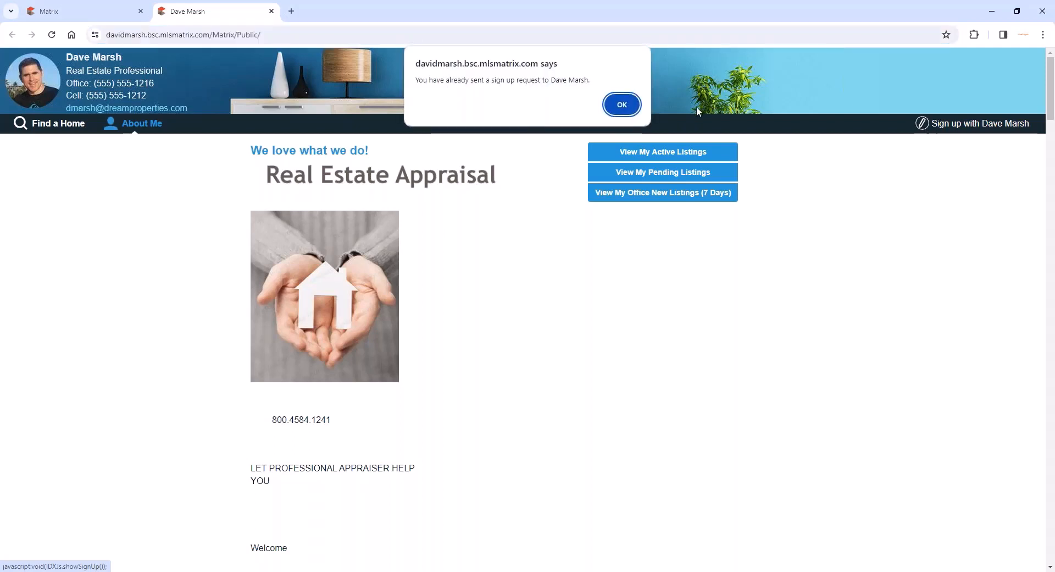
pyautogui.click(632, 110)
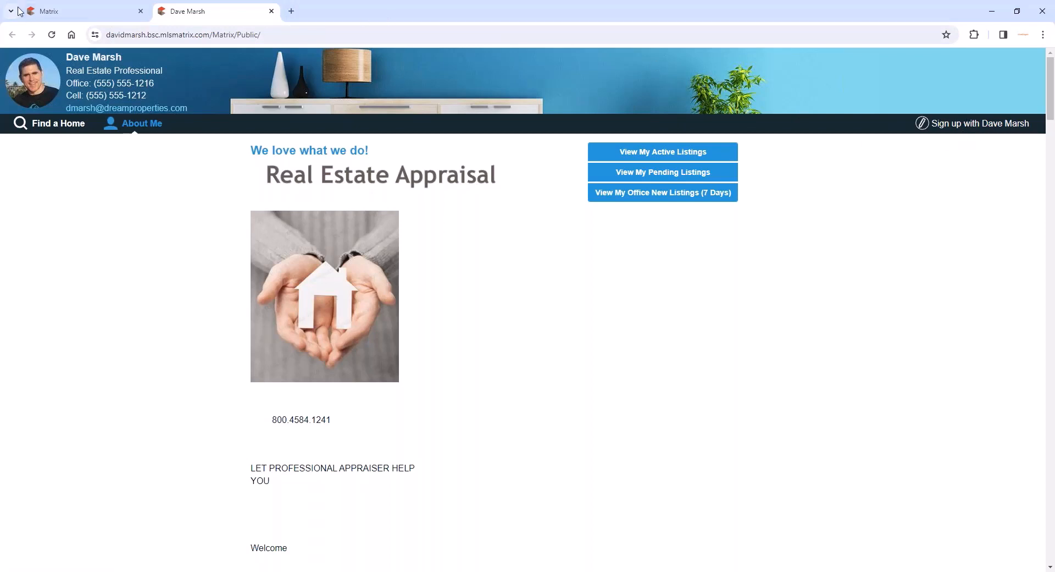
pyautogui.click(67, 17)
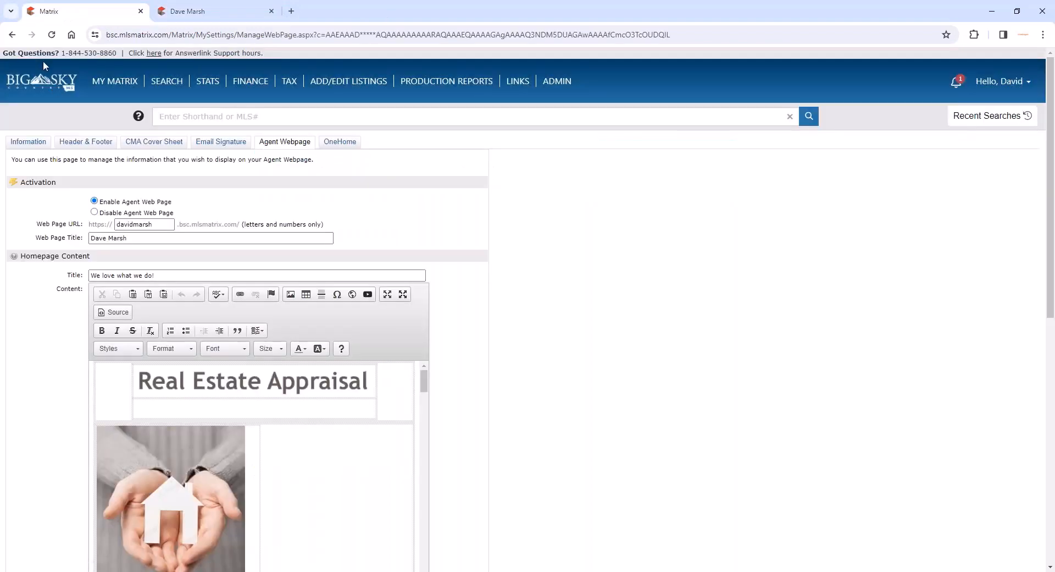
pyautogui.moveTo(105, 83)
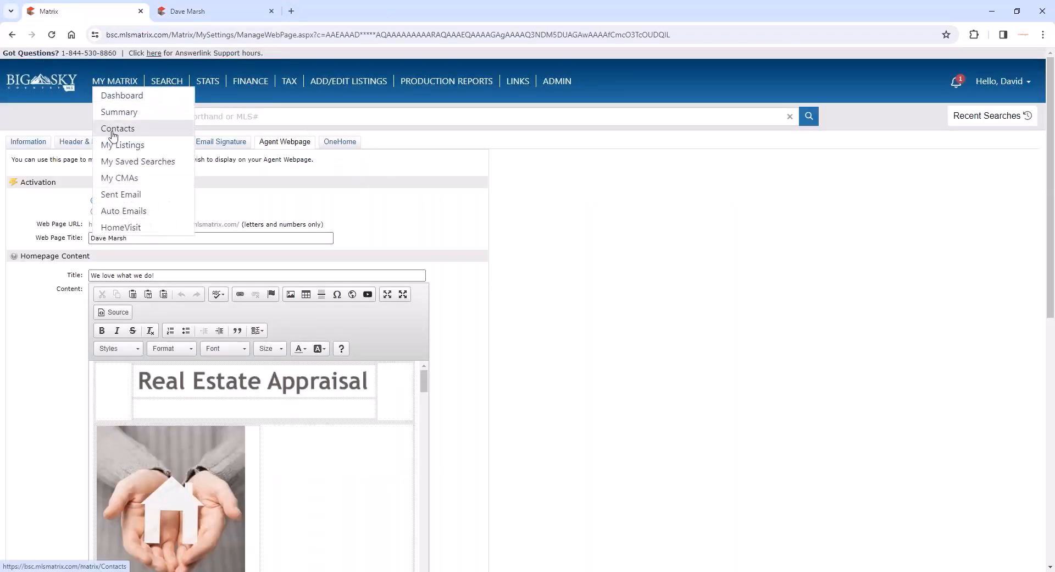
pyautogui.click(124, 95)
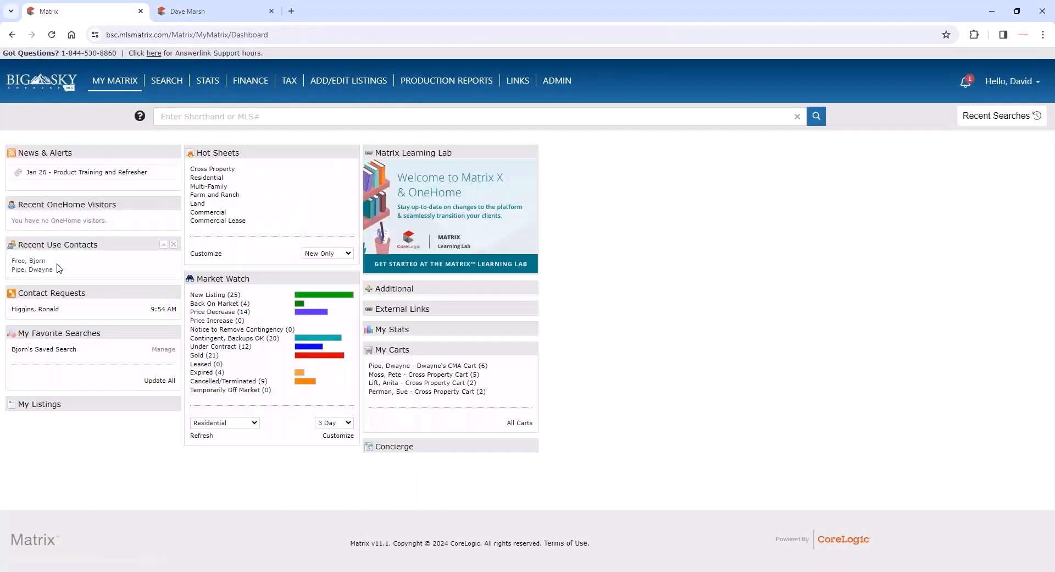
pyautogui.hotkey('ctrl', 'Tab')
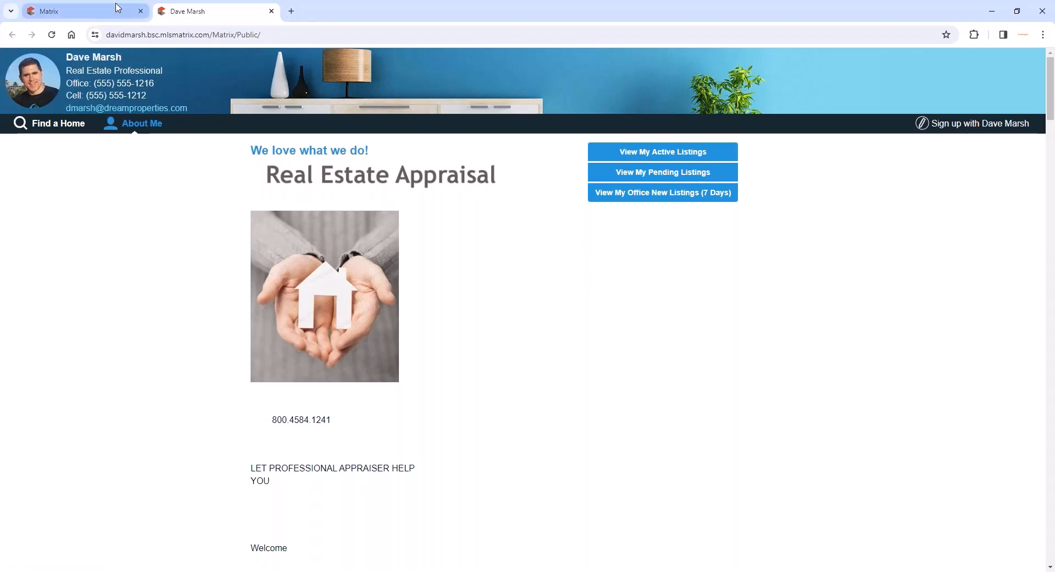
pyautogui.moveTo(115, 8)
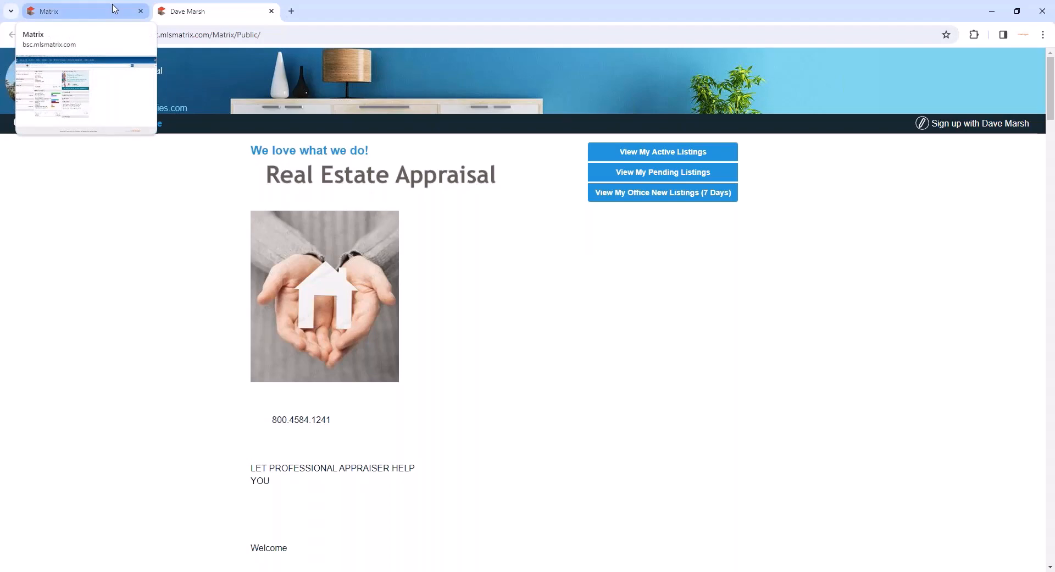
pyautogui.click(115, 8)
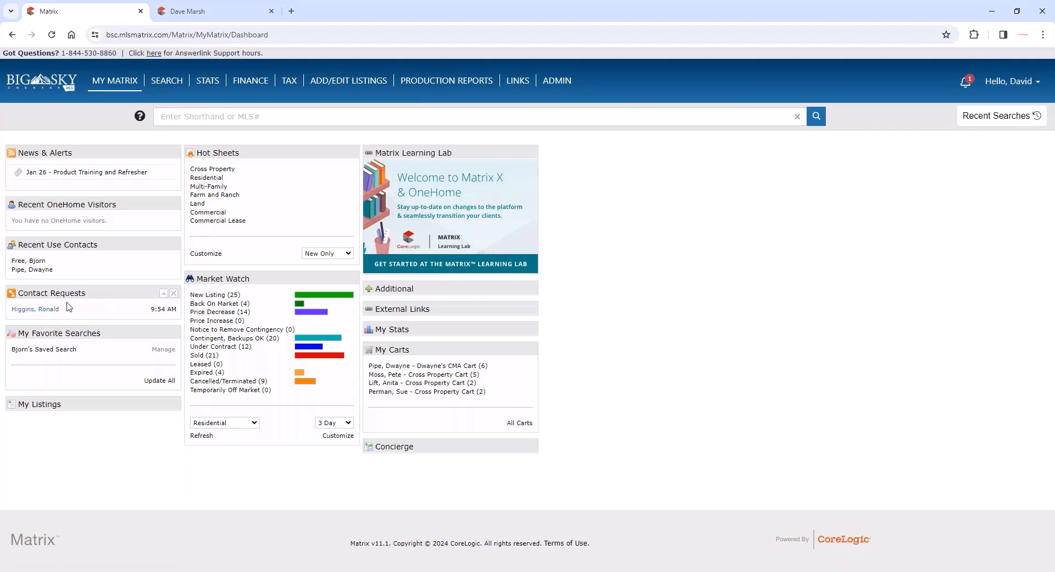
# - Open the pending contact request on the dashboard, highlight its note and email address, and add the sender as a contact
pyautogui.click(40, 311)
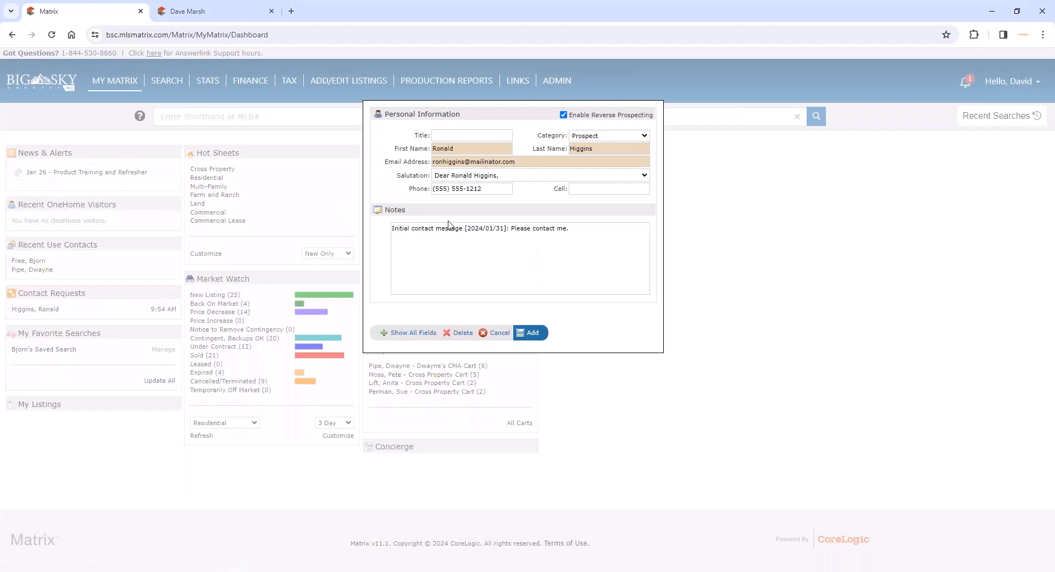
pyautogui.tripleClick(487, 227)
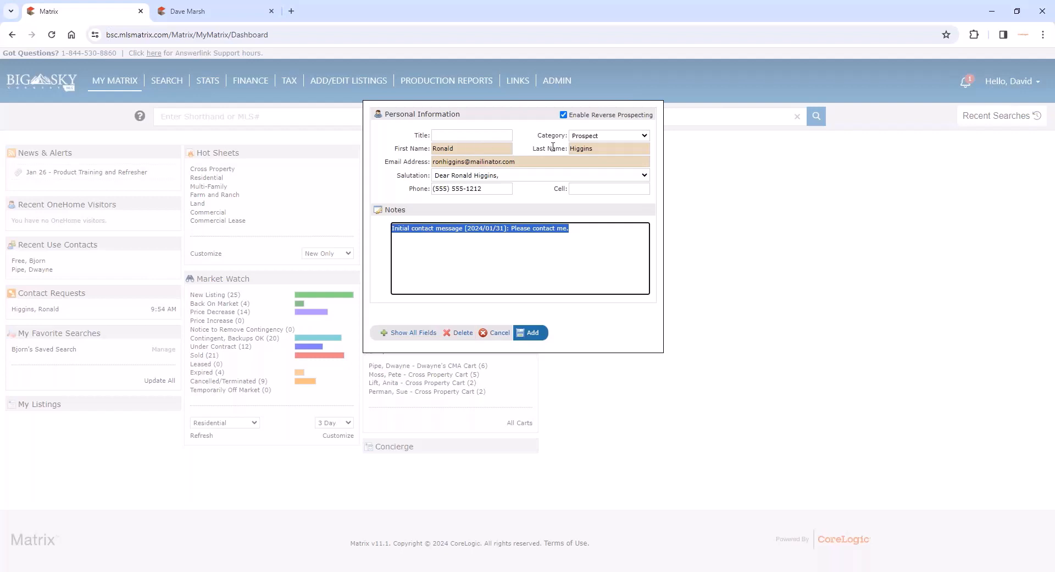
pyautogui.tripleClick(514, 161)
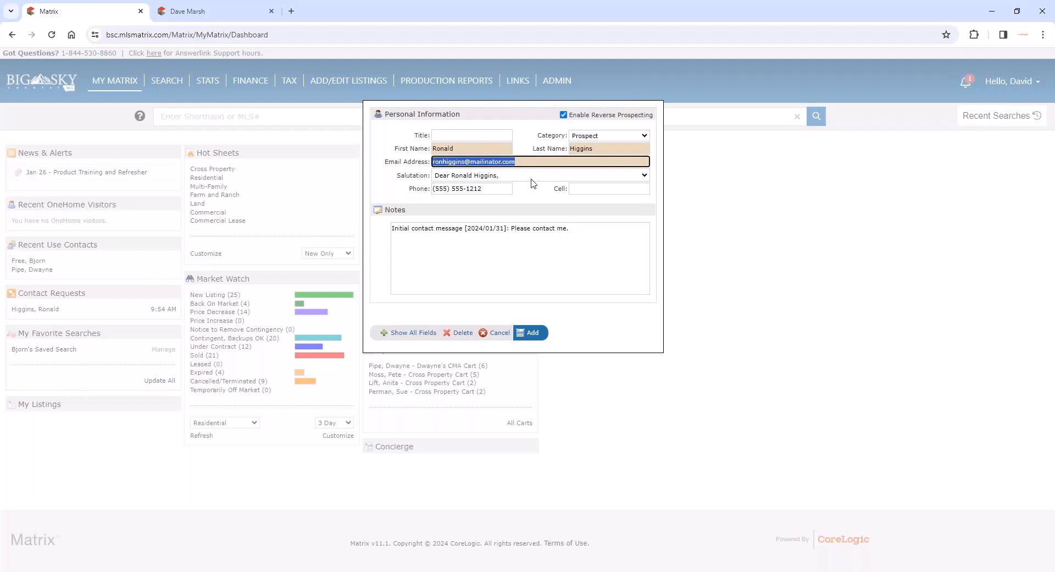
pyautogui.click(532, 333)
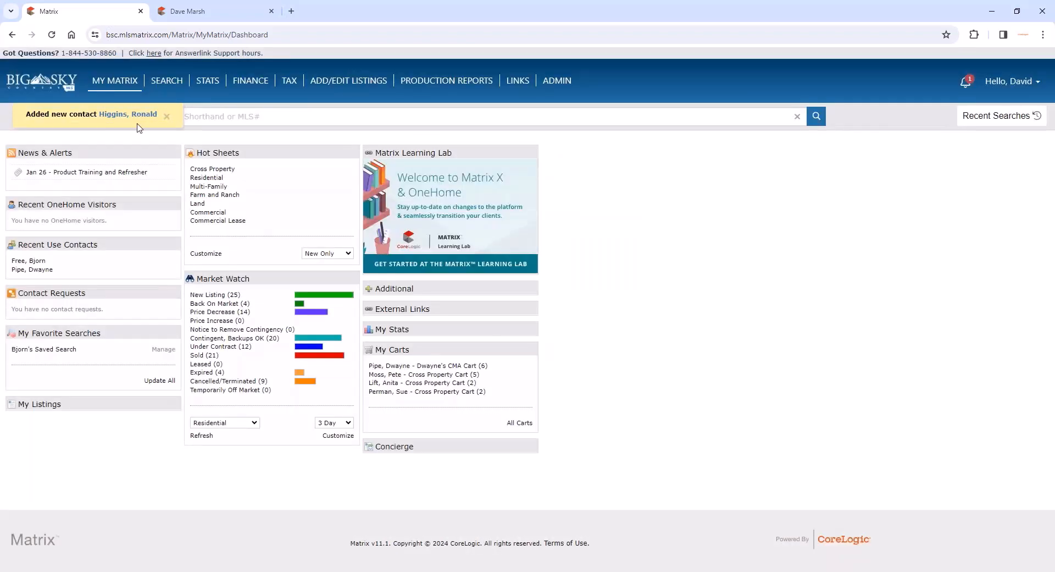
# - Search Contacts by the new prospect's last name, view the contact's details, and return to the dashboard
pyautogui.moveTo(124, 99)
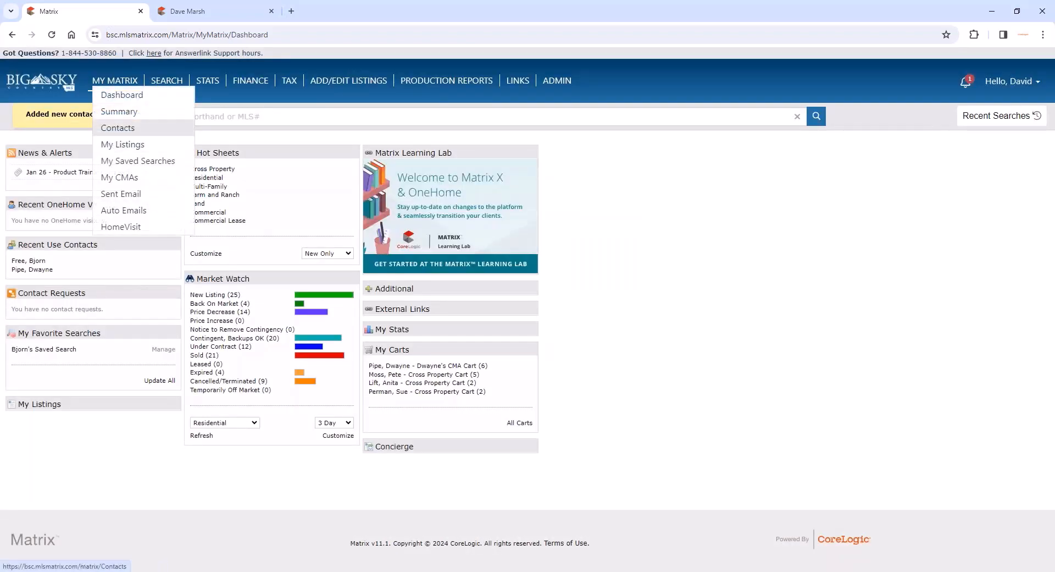
pyautogui.click(119, 130)
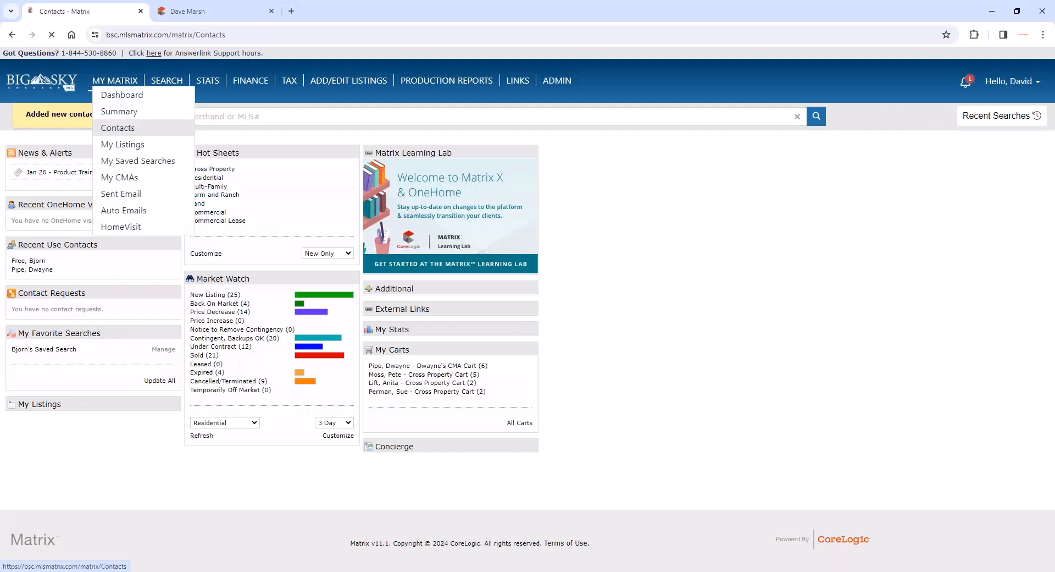
pyautogui.click(501, 189)
pyautogui.write('hig')
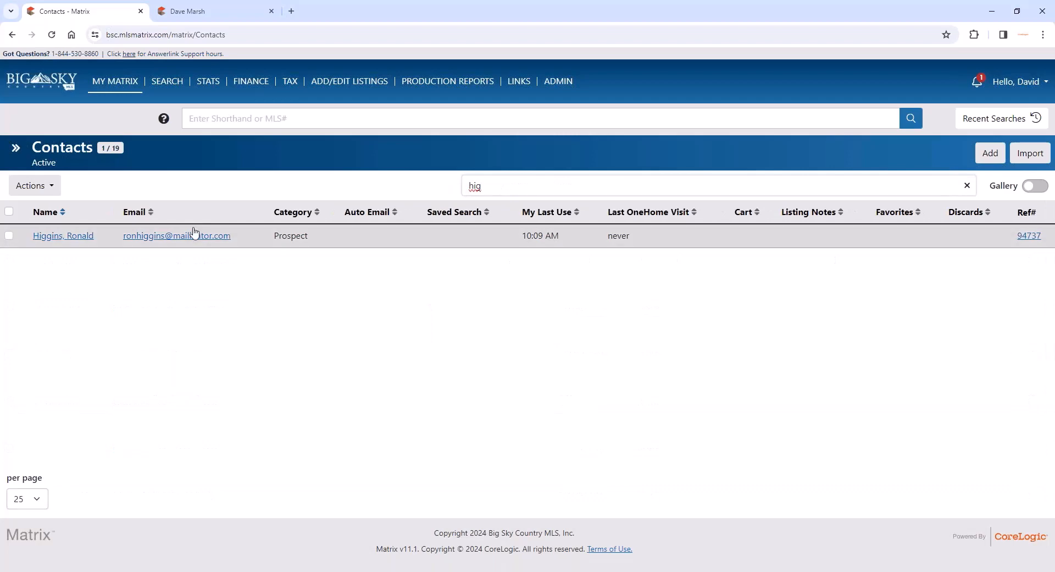
pyautogui.click(80, 241)
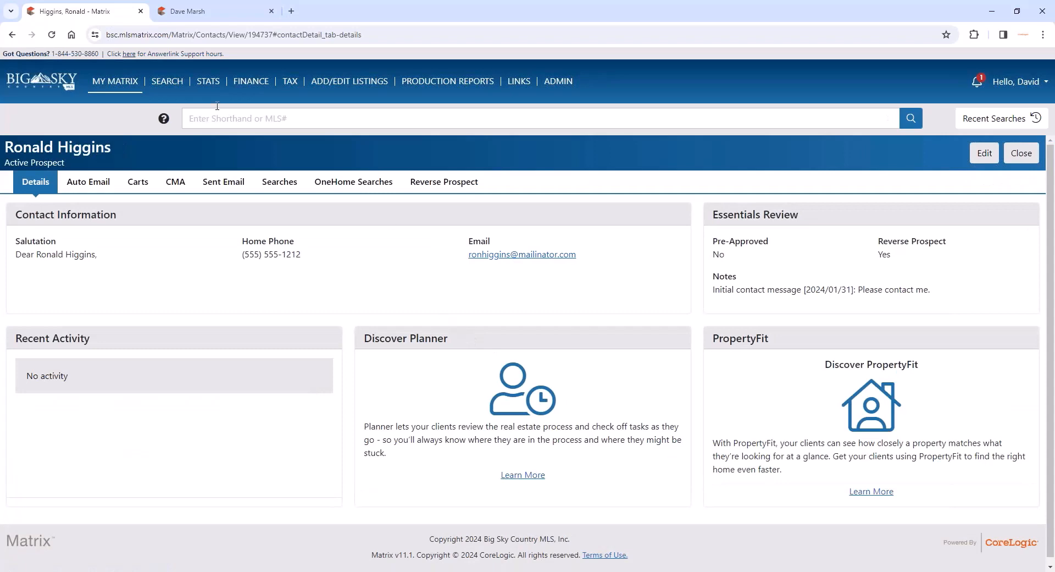
pyautogui.click(9, 35)
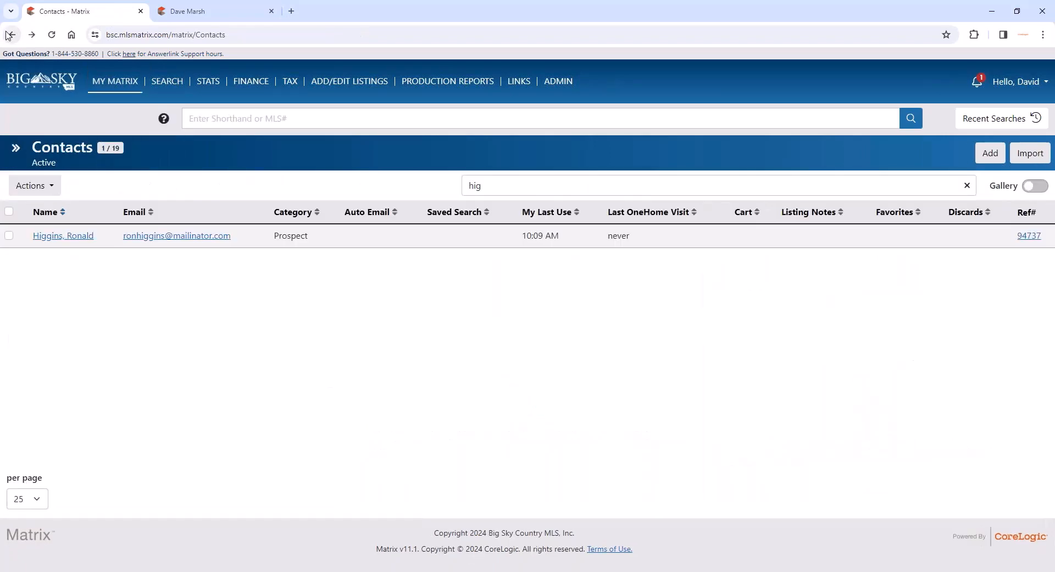
pyautogui.moveTo(113, 81)
pyautogui.click(107, 108)
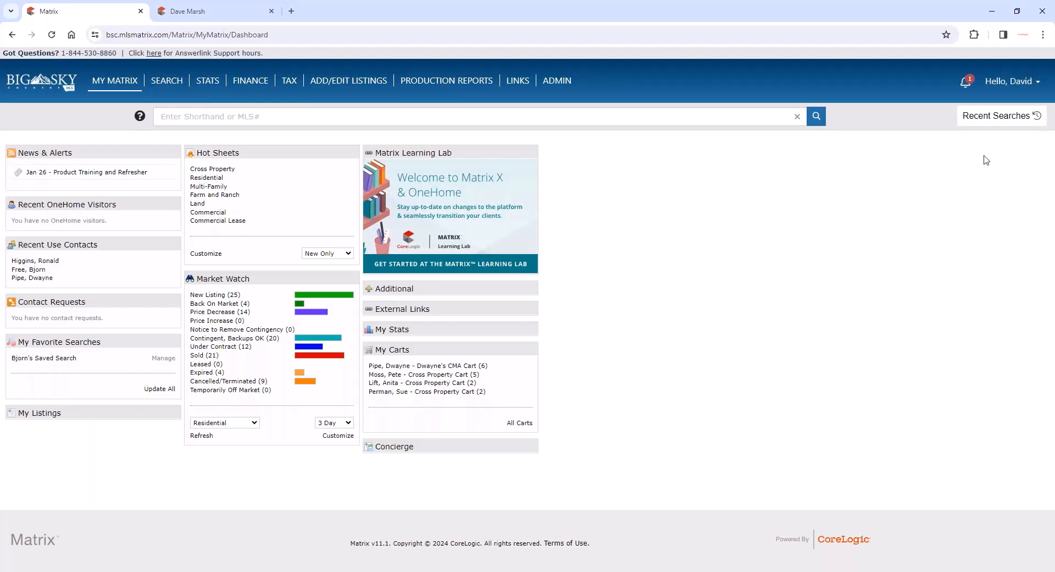
# - Open the IDX Configuration page from the account settings
pyautogui.moveTo(1008, 87)
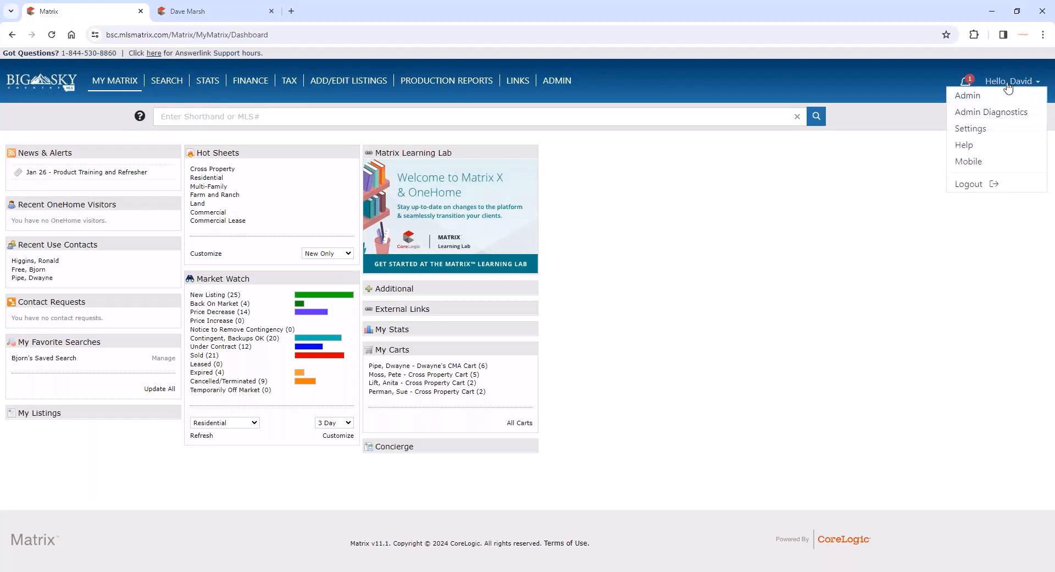
pyautogui.click(971, 128)
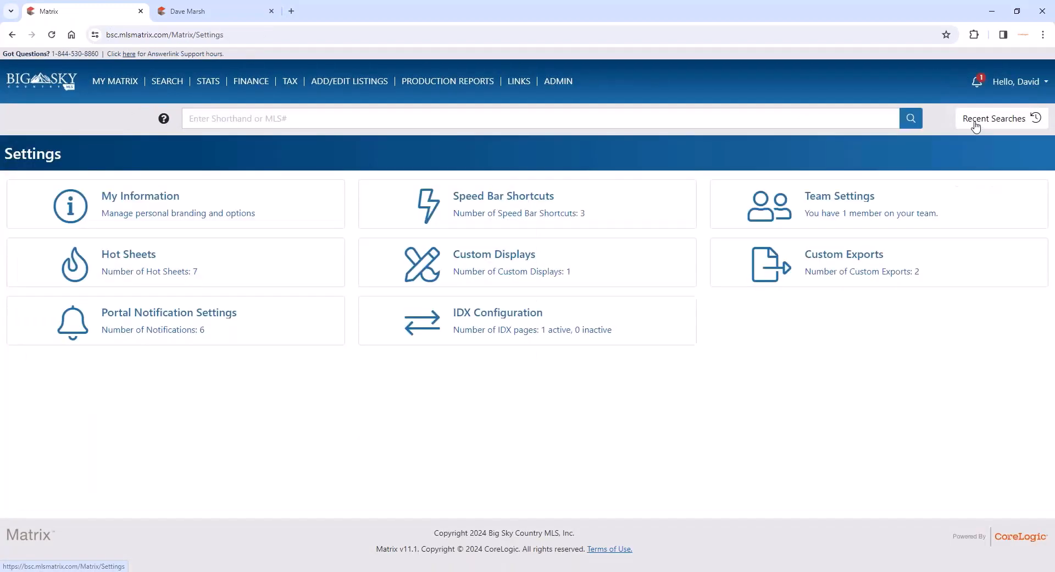
pyautogui.click(483, 316)
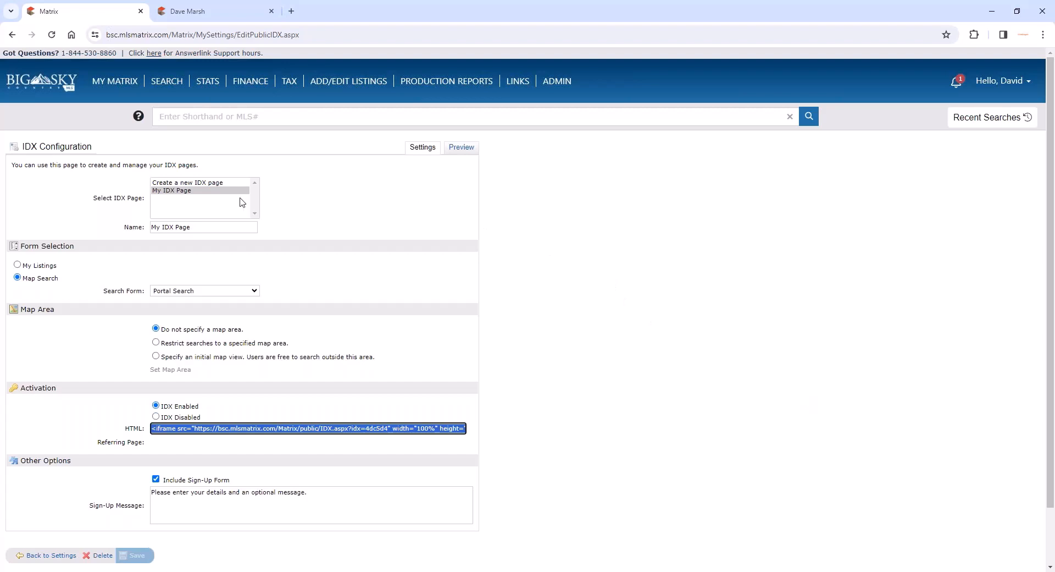
# - Examine the name and the available Search Form options of My IDX Page
pyautogui.doubleClick(168, 227)
pyautogui.doubleClick(190, 227)
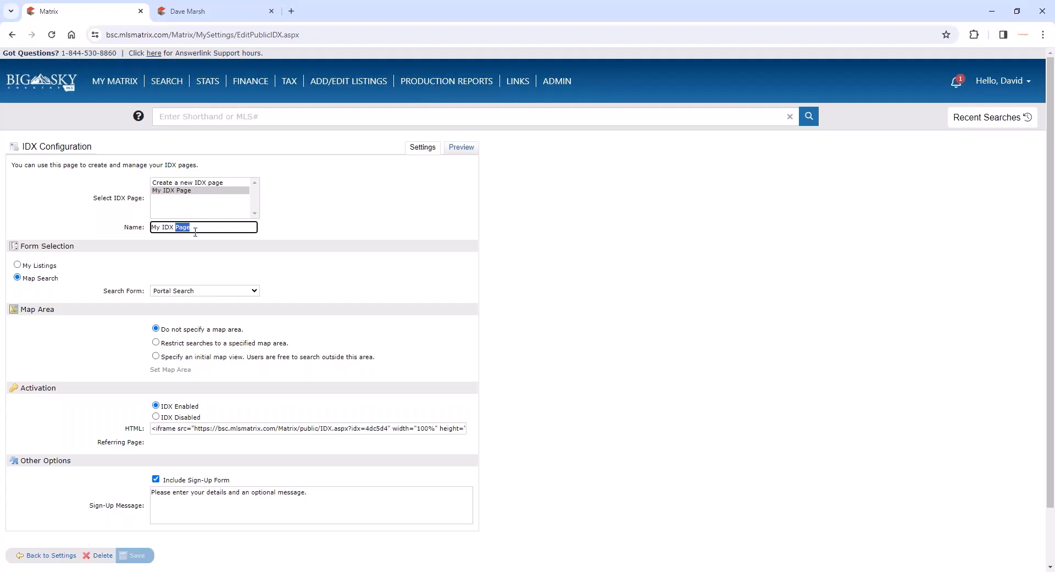
pyautogui.click(199, 229)
pyautogui.click(194, 291)
pyautogui.click(194, 291)
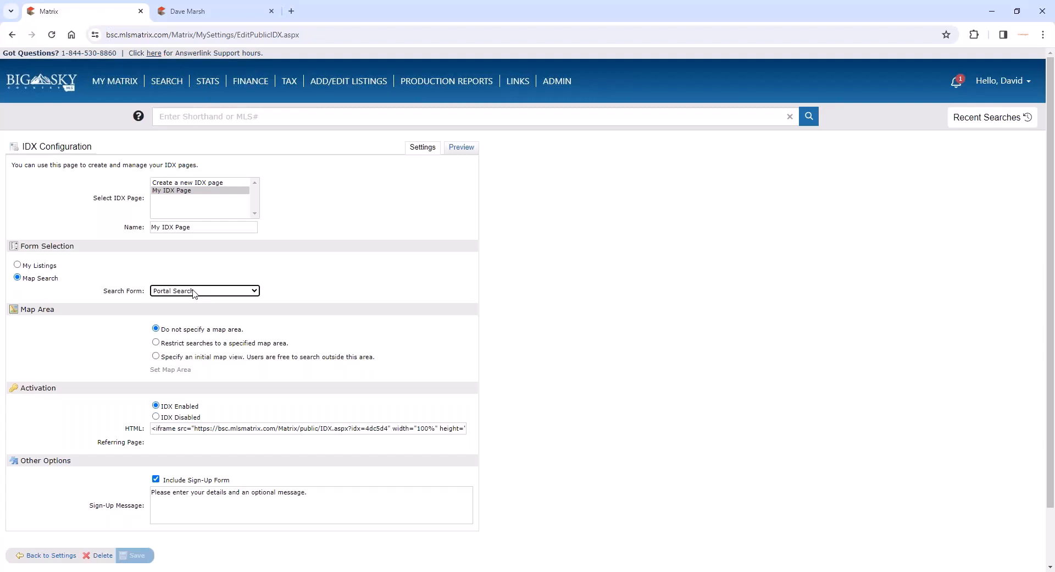
pyautogui.click(194, 292)
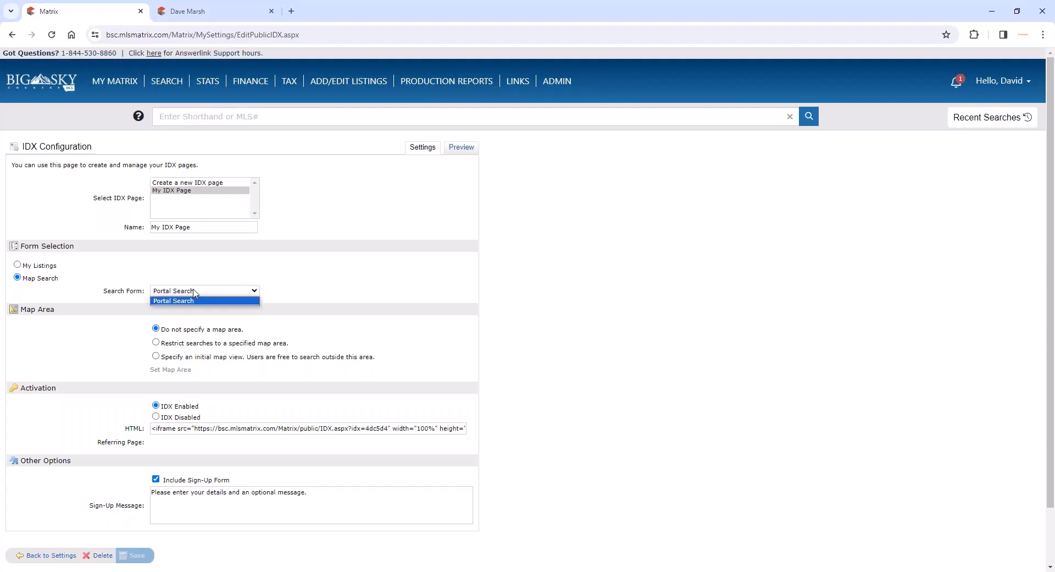
# - Switch the IDX page's form selection to My Listings and change its name to "My Listings Page"
pyautogui.click(34, 266)
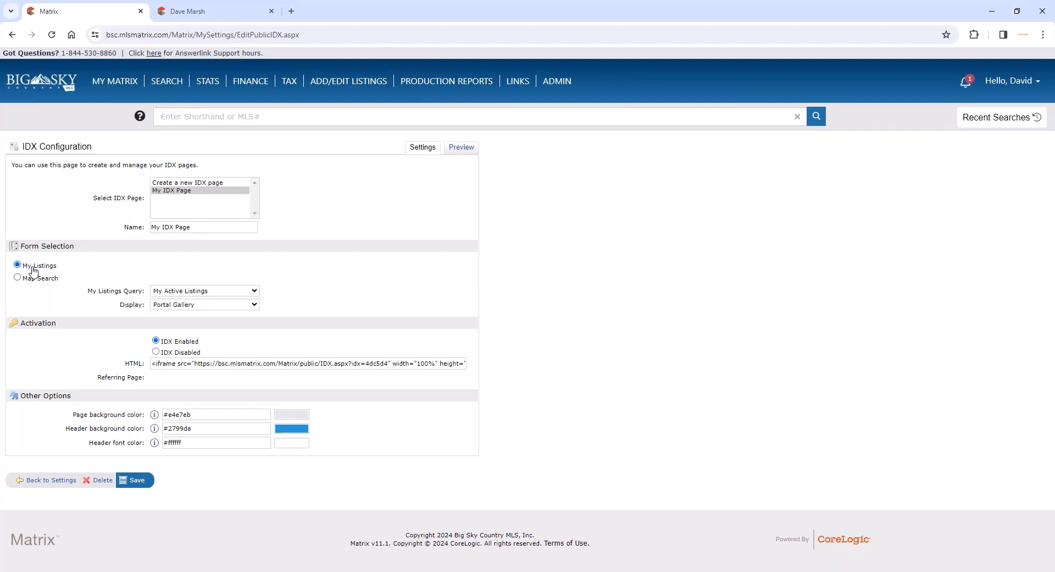
pyautogui.doubleClick(169, 227)
pyautogui.write('Listing')
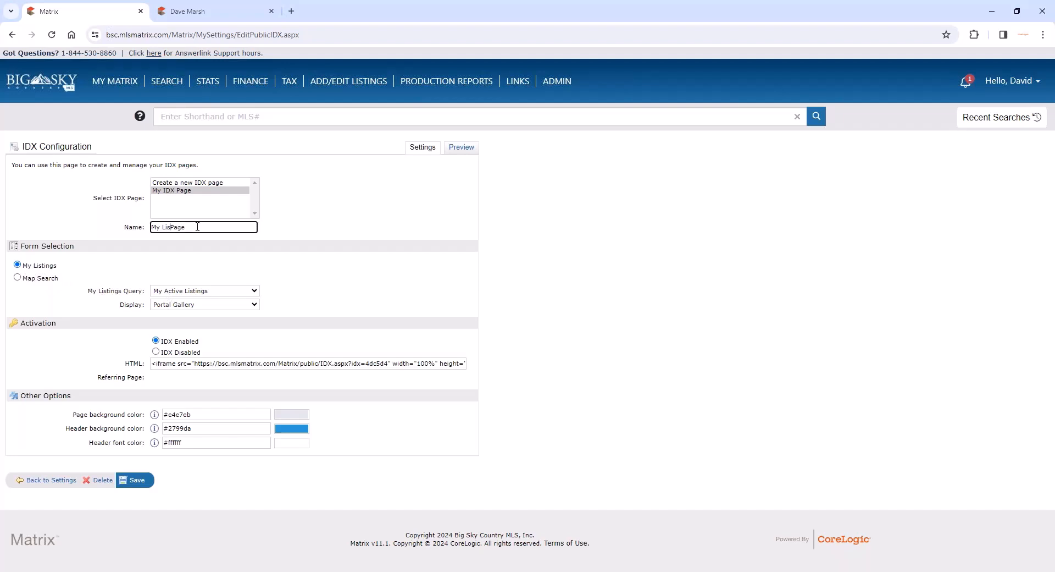
pyautogui.press('BackSpace')
pyautogui.write('d')
pyautogui.press('BackSpace')
pyautogui.press('BackSpace')
pyautogui.write('s')
# - Set the IDX page's form selection to Map Search and change its name to "My Search IDX Page"
pyautogui.click(44, 278)
pyautogui.doubleClick(182, 225)
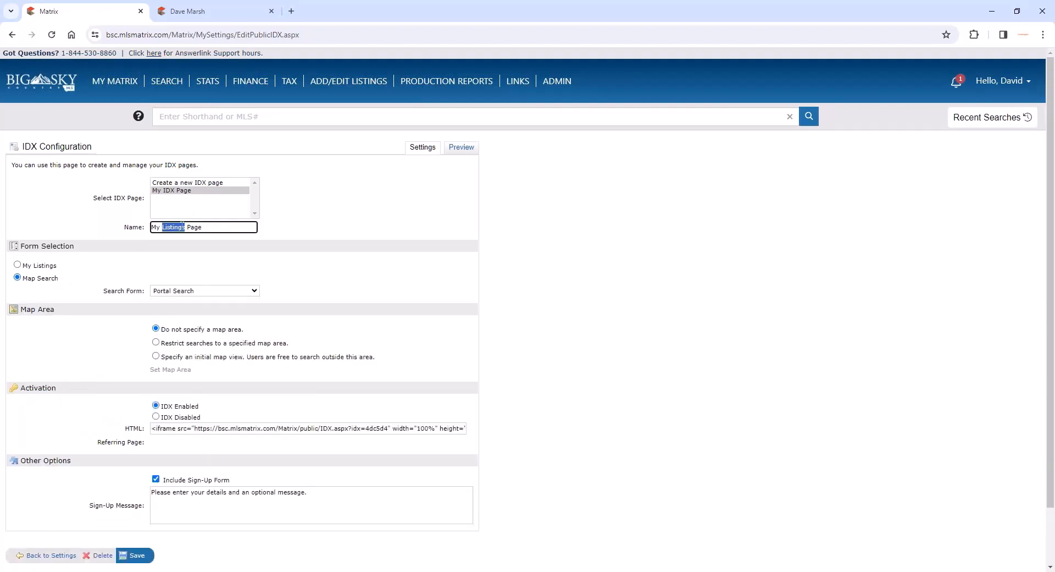
pyautogui.write('S')
pyautogui.press('BackSpace')
pyautogui.write('Search IDX')
pyautogui.click(478, 269)
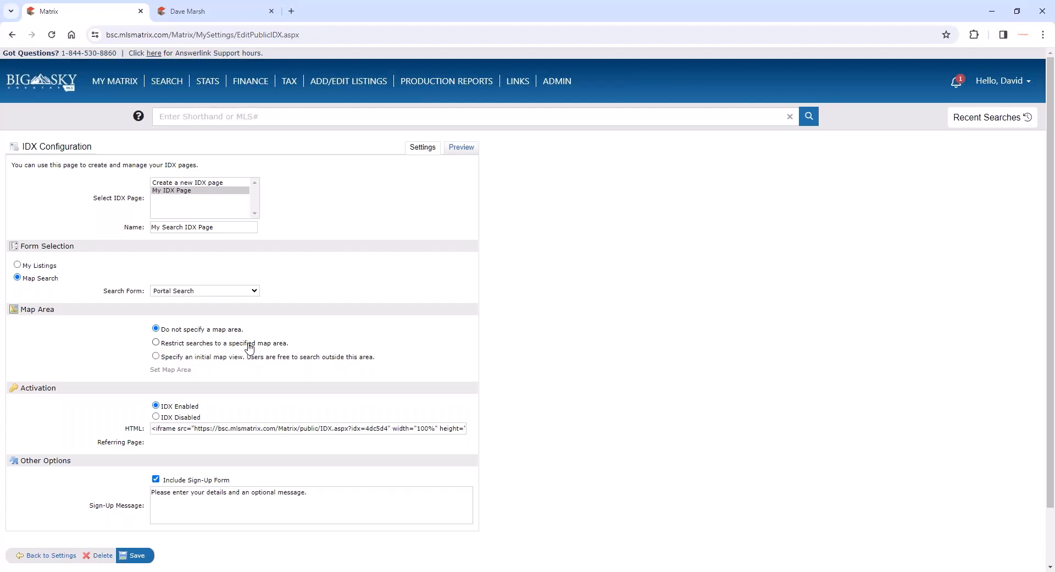
# - Restrict the IDX page's searches to a specified map area, drawing a rectangle around Bozeman, and save the area
pyautogui.click(156, 341)
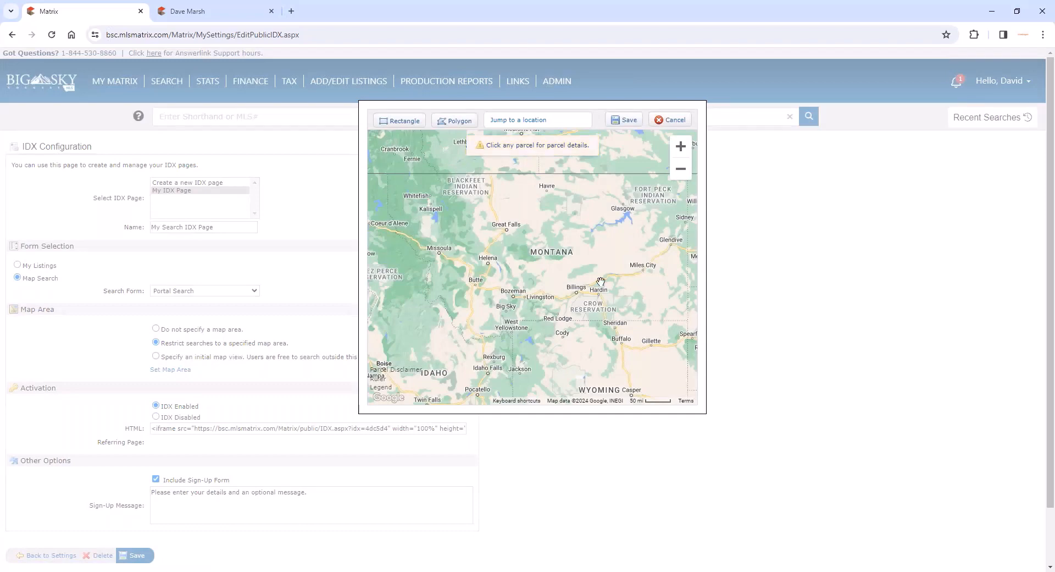
pyautogui.scroll(1, 623, 292)
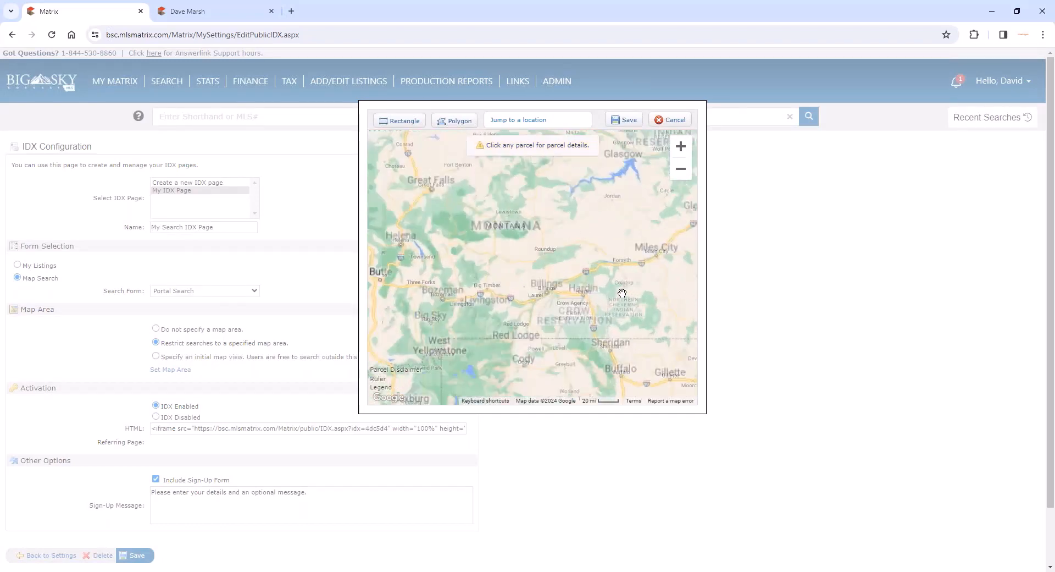
pyautogui.moveTo(424, 308); pyautogui.dragTo(561, 298)
pyautogui.scroll(2, 561, 297)
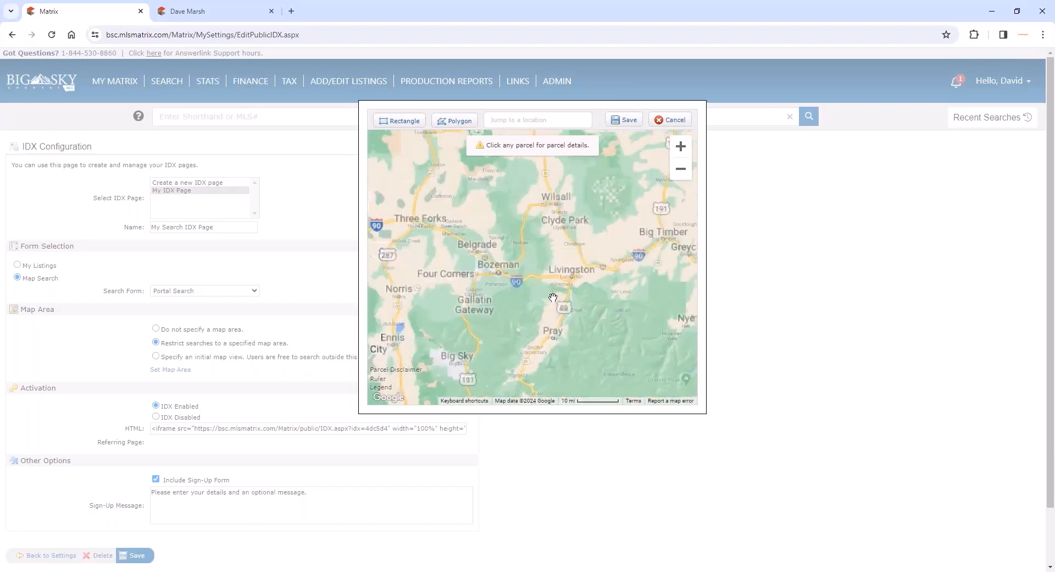
pyautogui.moveTo(446, 287); pyautogui.dragTo(561, 302)
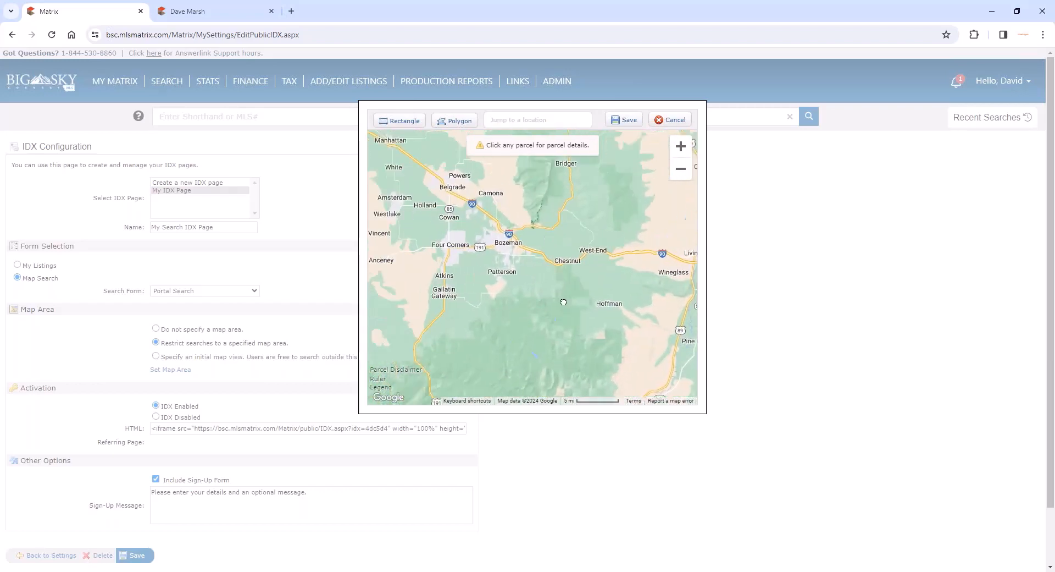
pyautogui.scroll(1, 531, 256)
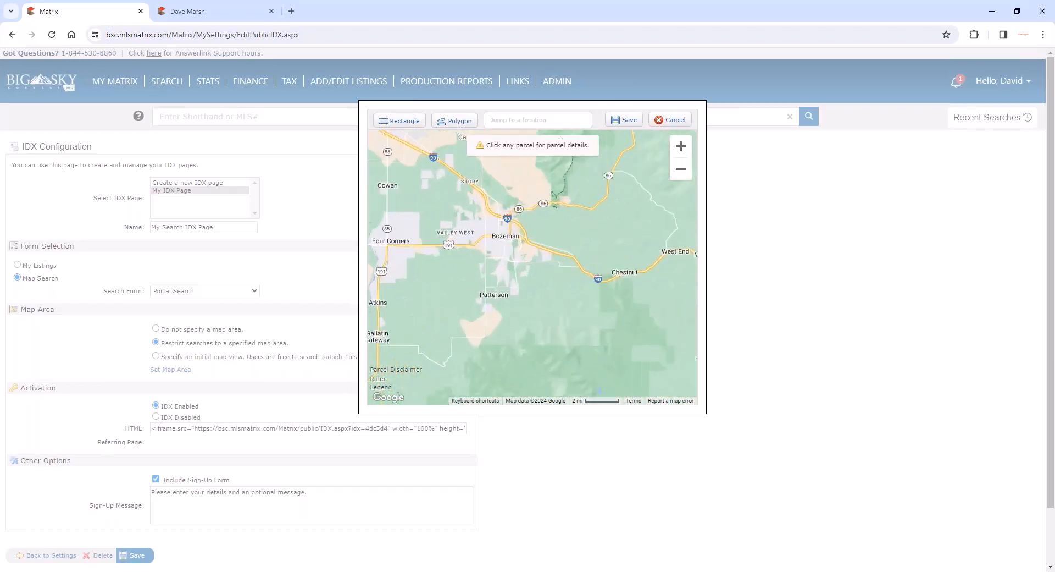
pyautogui.click(401, 123)
pyautogui.moveTo(447, 208)
pyautogui.mouseDown()
pyautogui.moveTo(470, 241)
pyautogui.moveTo(537, 283)
pyautogui.mouseUp()
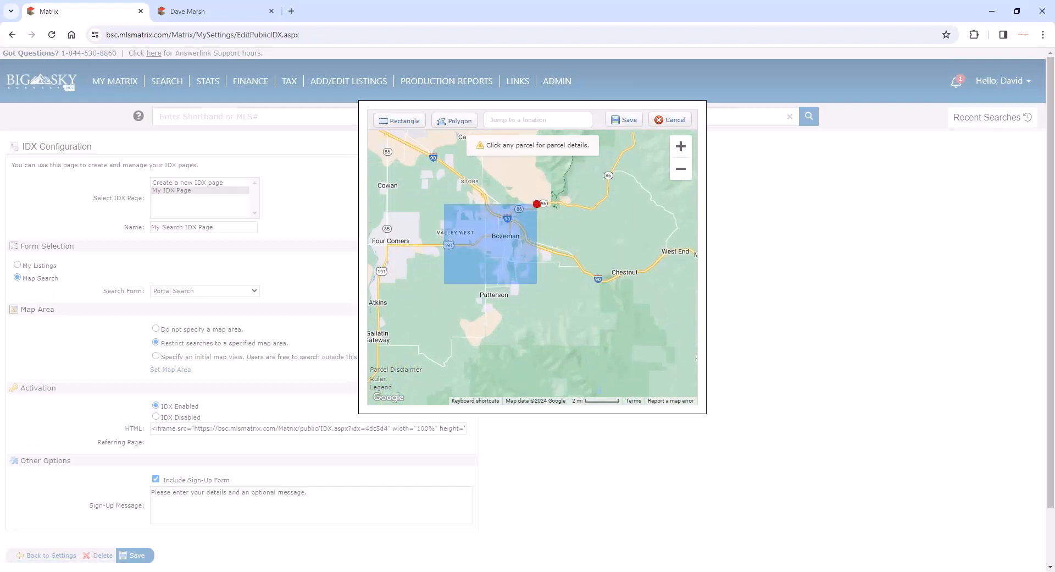
pyautogui.click(624, 120)
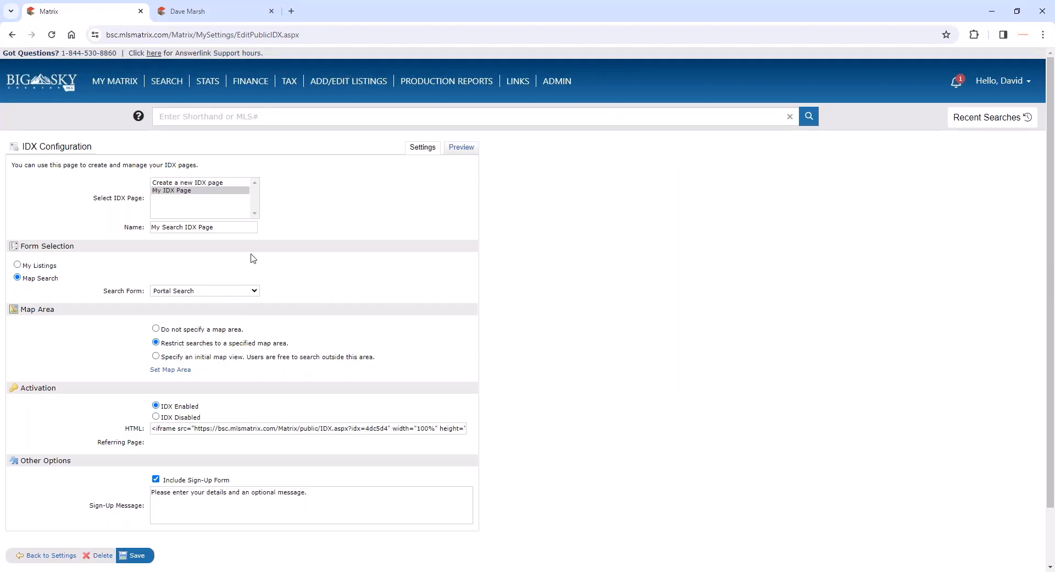
# - Switch the IDX page's map area to an initial map view and delete the existing rectangle around Bozeman
pyautogui.click(155, 357)
pyautogui.click(192, 371)
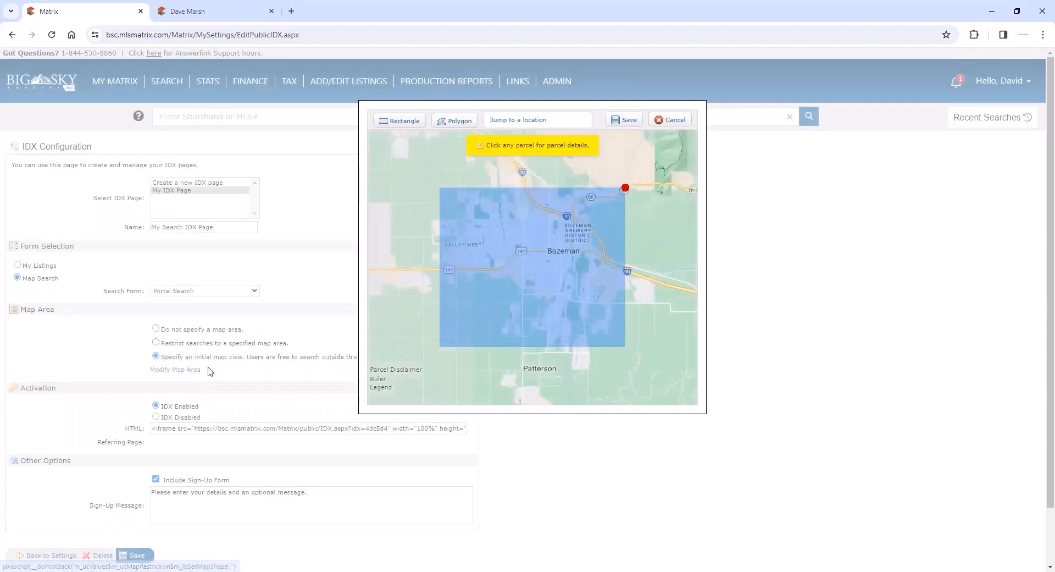
pyautogui.click(624, 188)
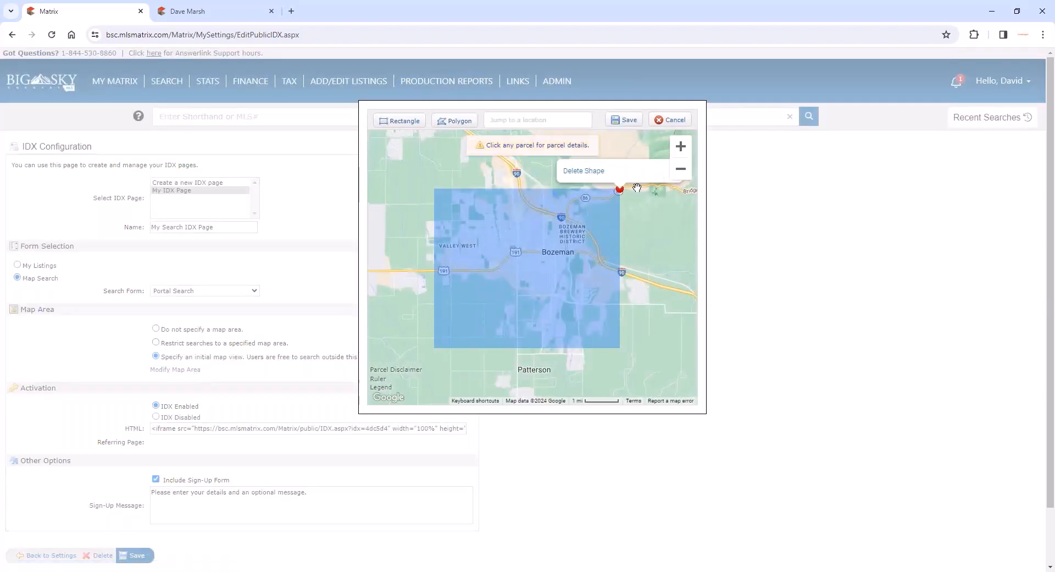
pyautogui.click(563, 175)
# - Draw a rectangular map area from N 7th Ave to N 5th Ave between W Peach St and W Villard St, and save it
pyautogui.scroll(2, 528, 245)
pyautogui.scroll(2, 527, 246)
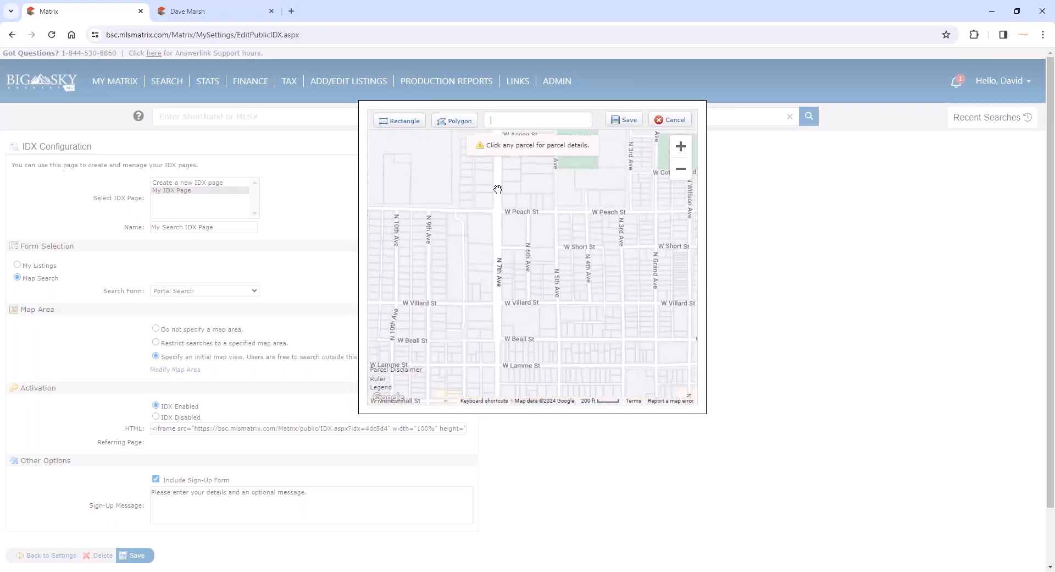
pyautogui.click(400, 121)
pyautogui.moveTo(502, 213); pyautogui.dragTo(561, 304)
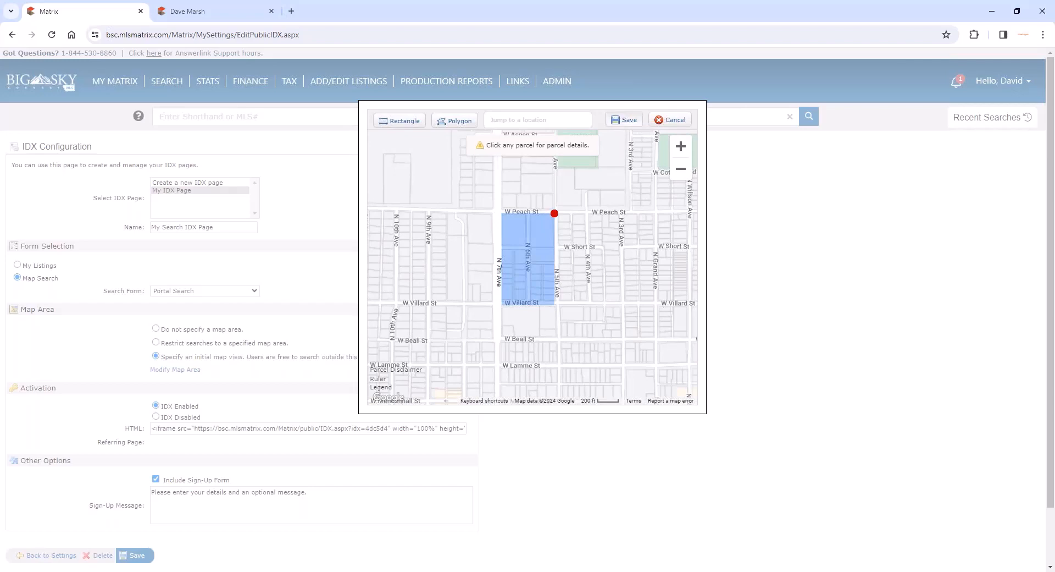
pyautogui.click(628, 120)
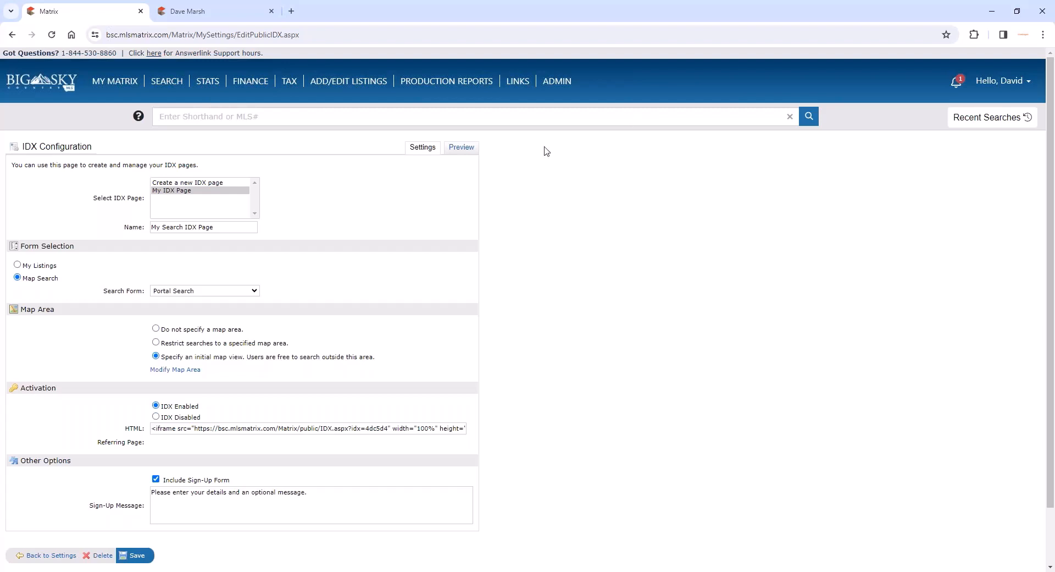
# - Disable and re-enable the IDX page, and save its configuration
pyautogui.scroll(-1, 199, 326)
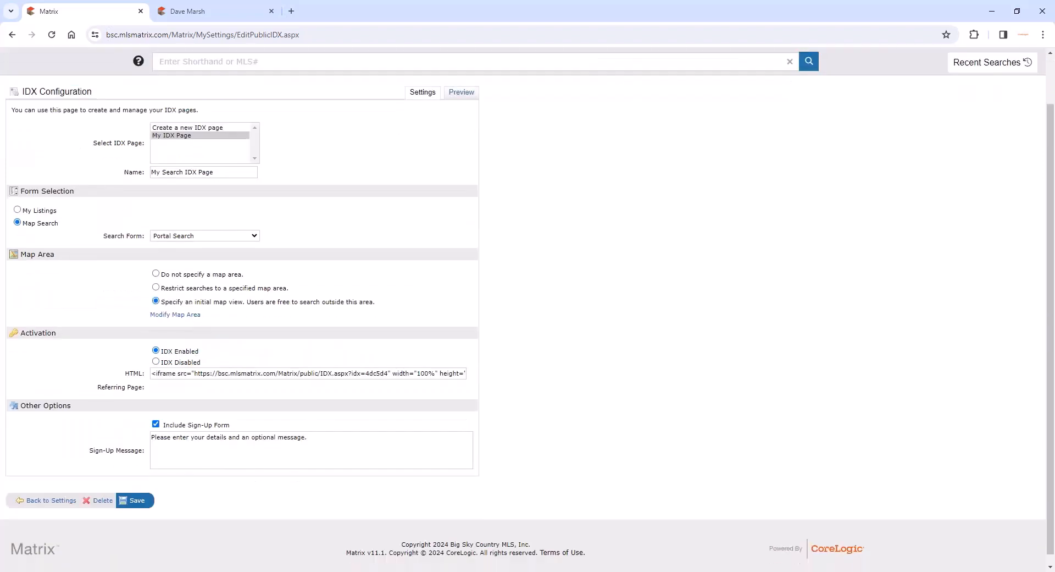
pyautogui.click(156, 362)
pyautogui.click(157, 350)
pyautogui.scroll(-1, 183, 419)
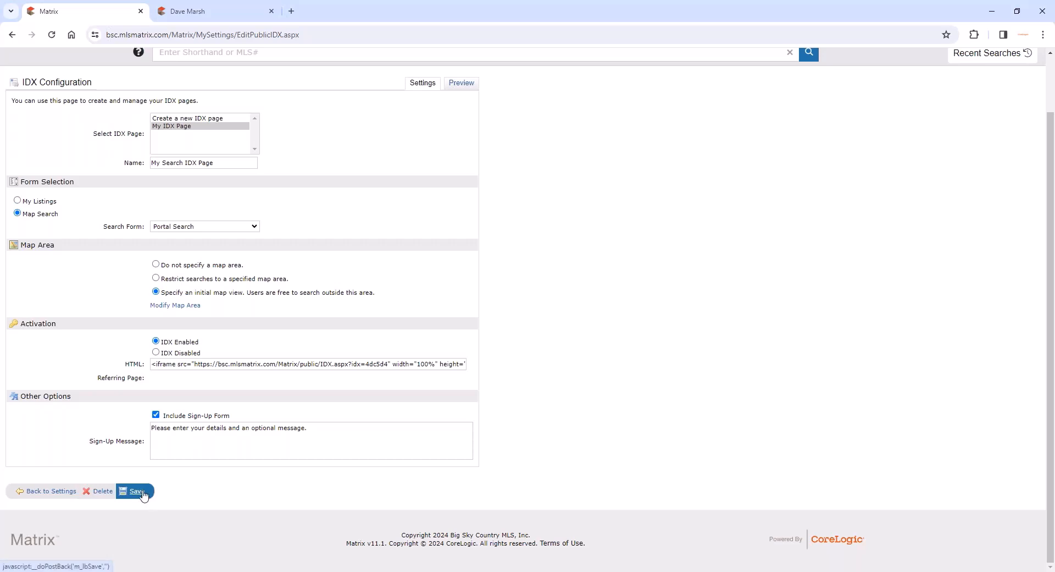
pyautogui.click(142, 493)
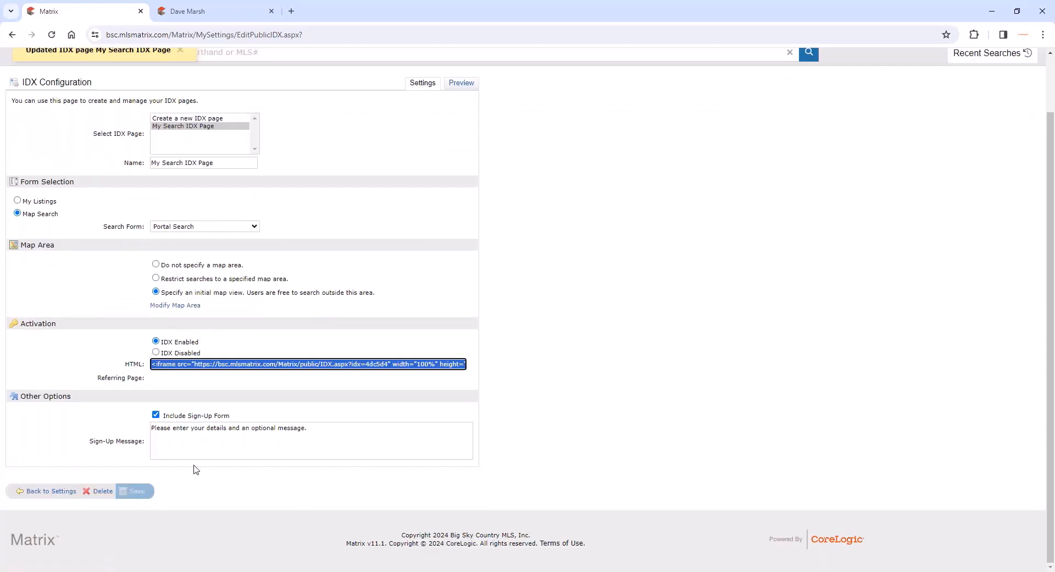
# - Examine the full iframe HTML code generated for the IDX page
pyautogui.click(235, 365)
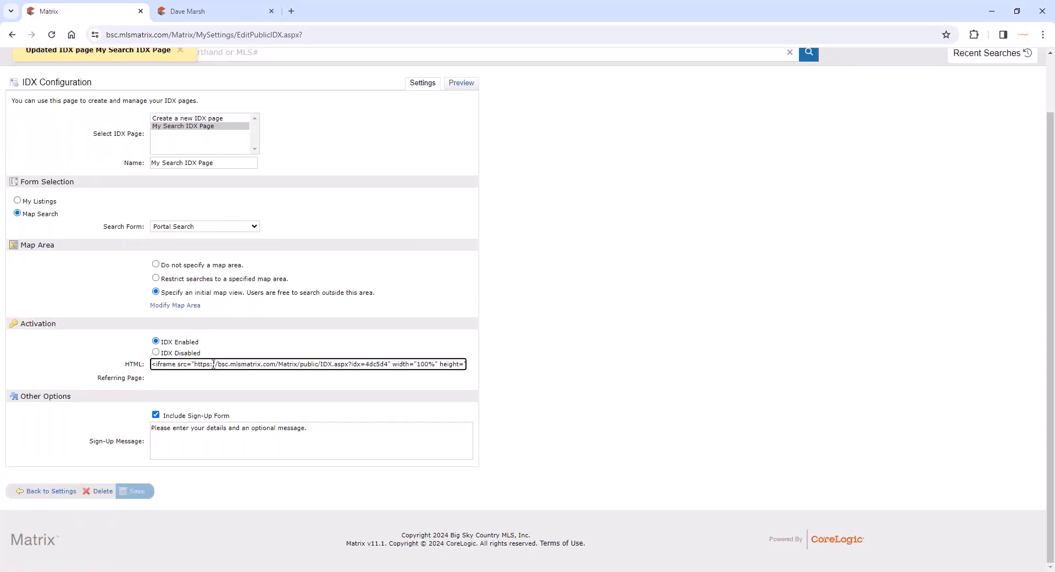
pyautogui.moveTo(159, 365); pyautogui.dragTo(464, 365)
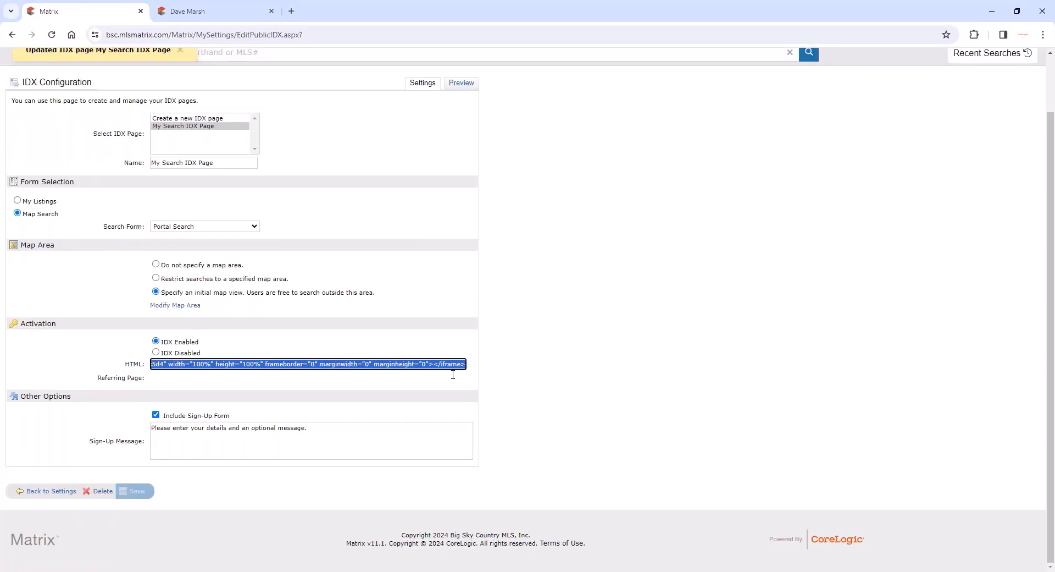
pyautogui.click(453, 376)
pyautogui.click(556, 362)
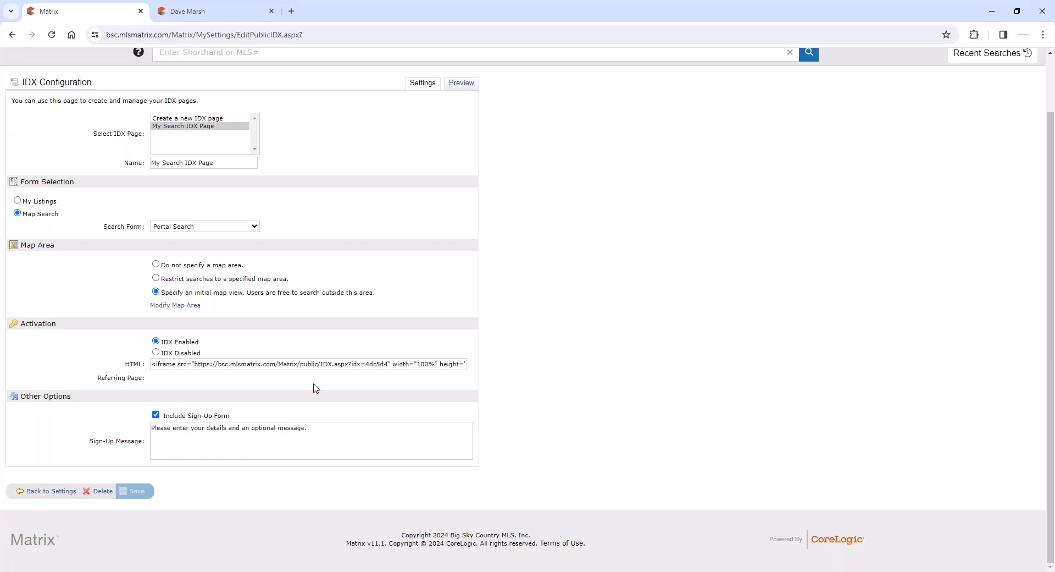
pyautogui.tripleClick(260, 363)
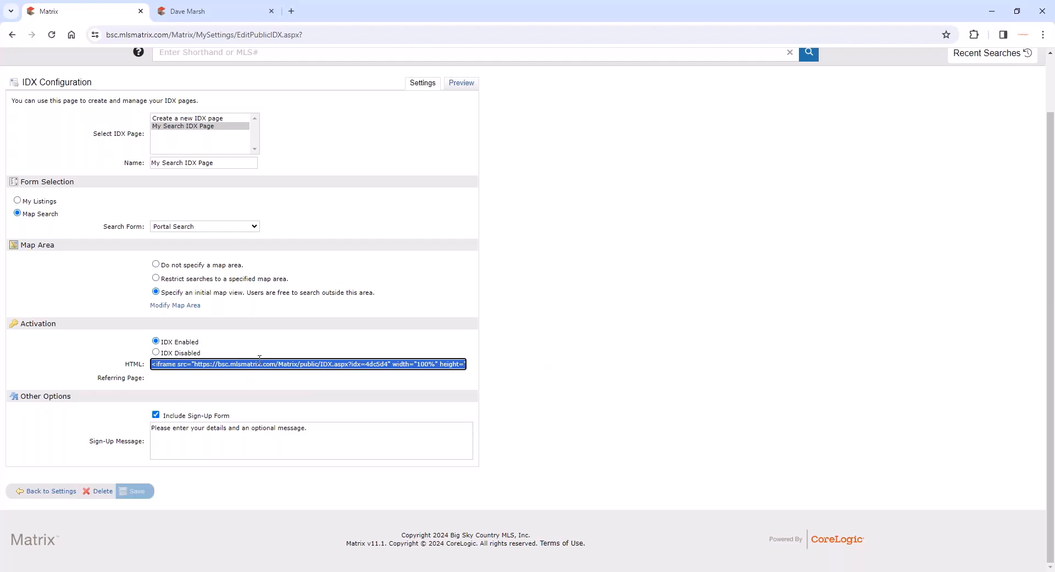
pyautogui.click(273, 364)
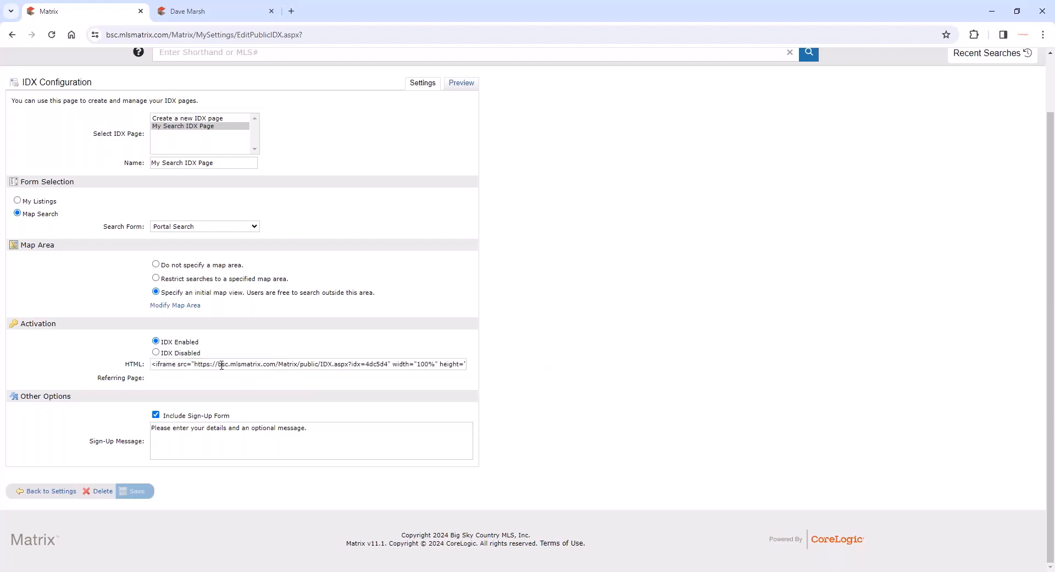
pyautogui.tripleClick(197, 365)
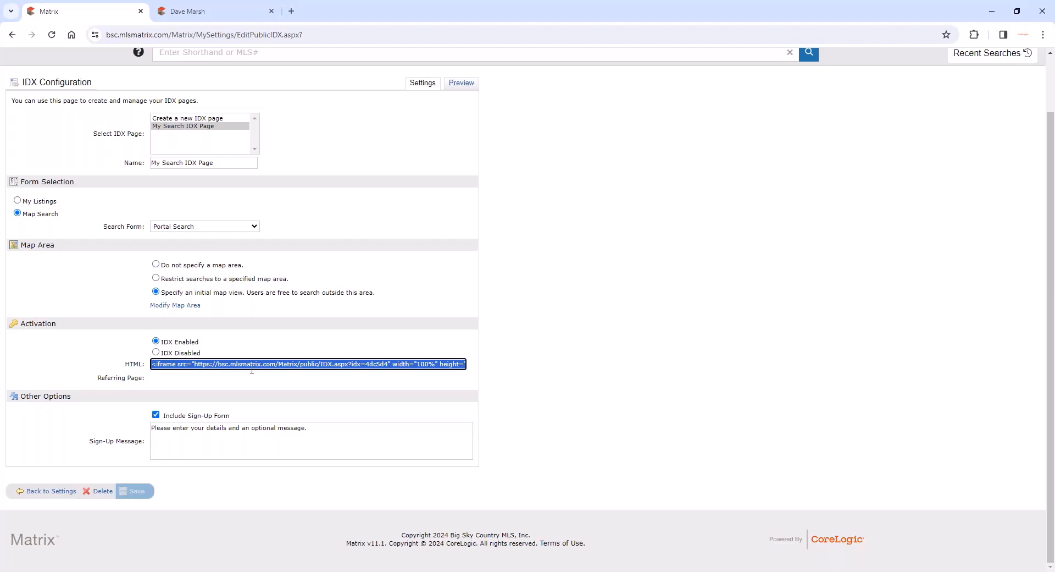
pyautogui.click(198, 365)
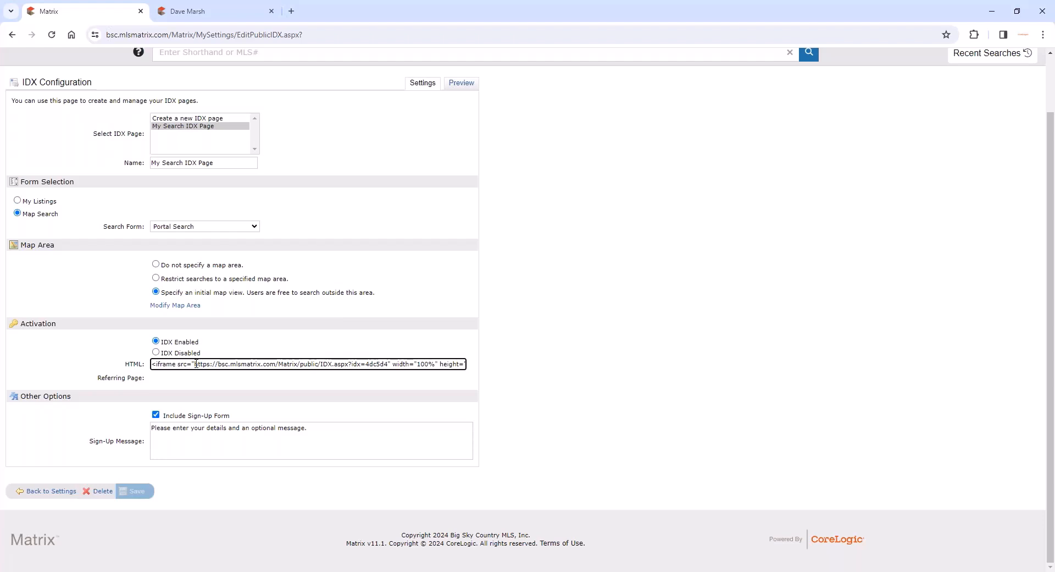
# - Copy the IDX web address from the iframe HTML code and open it in the agent webpage's browser tab
pyautogui.moveTo(195, 364); pyautogui.dragTo(388, 364)
pyautogui.hotkey('ctrl', 'c')
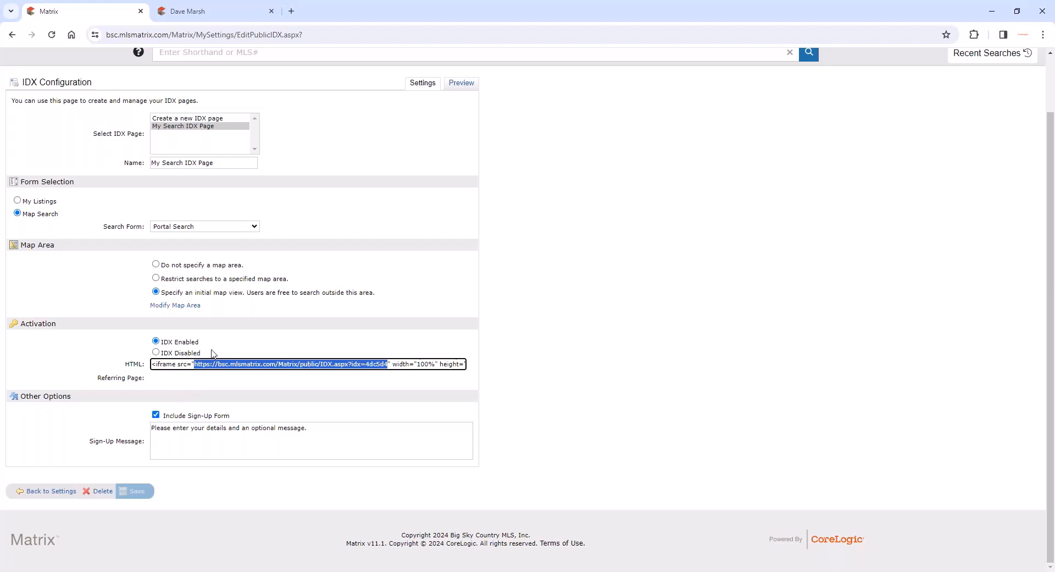
pyautogui.tripleClick(184, 363)
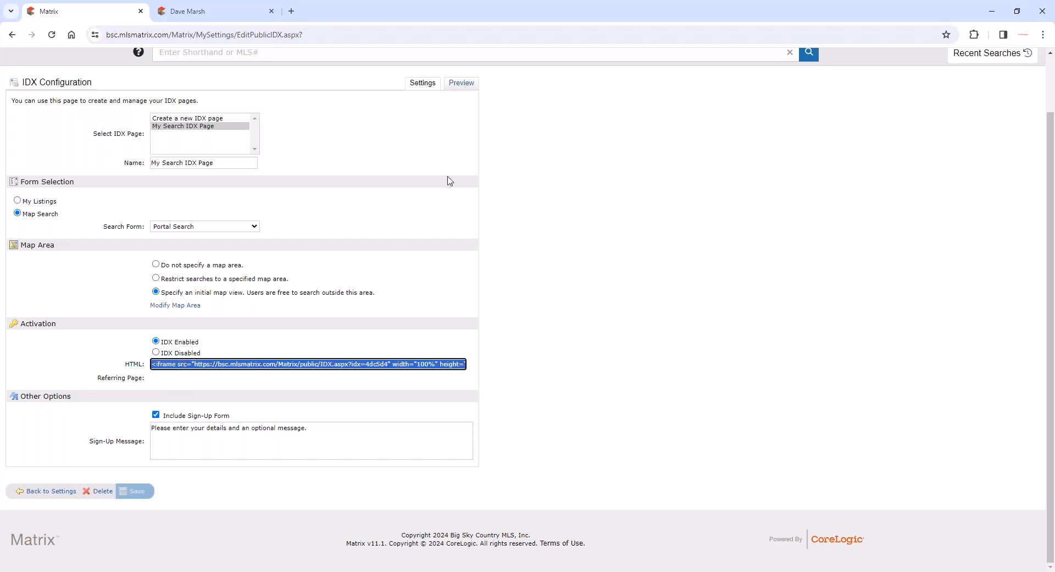
pyautogui.click(234, 12)
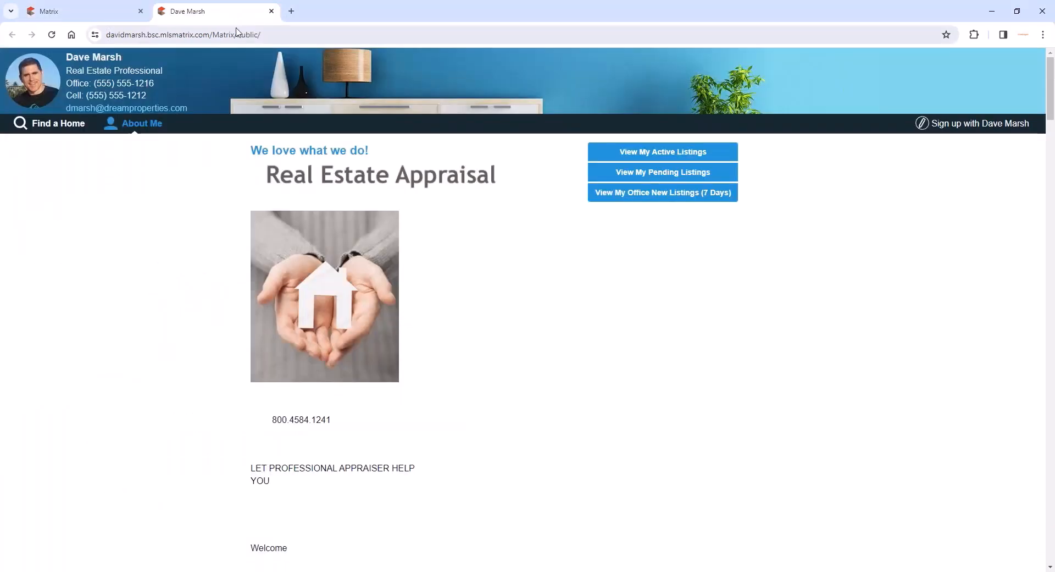
pyautogui.click(238, 34)
pyautogui.hotkey('ctrl', 'v')
pyautogui.press('Return')
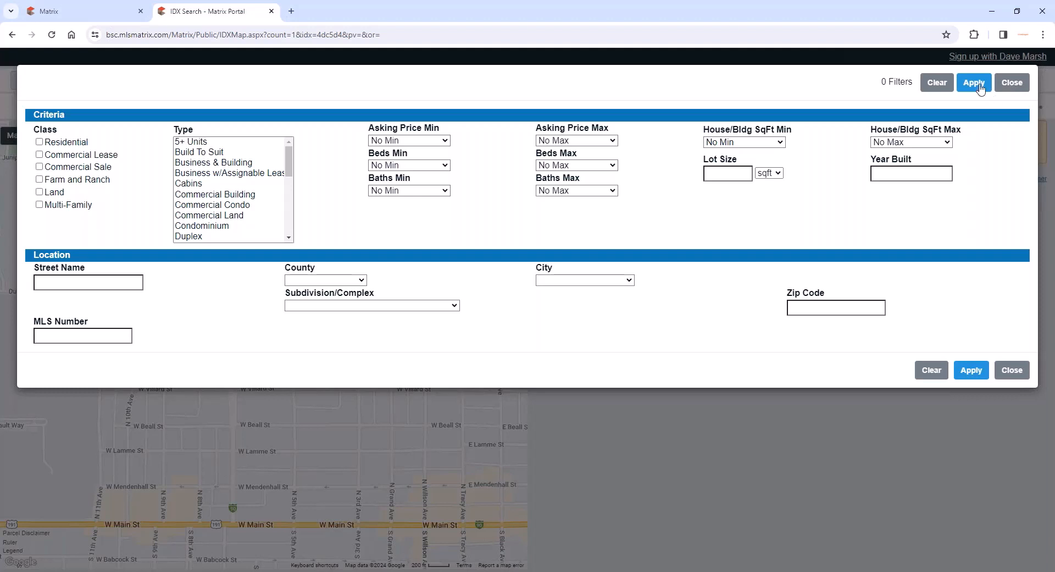
# - Filter the IDX map search to the Residential class and apply the criteria
pyautogui.click(39, 141)
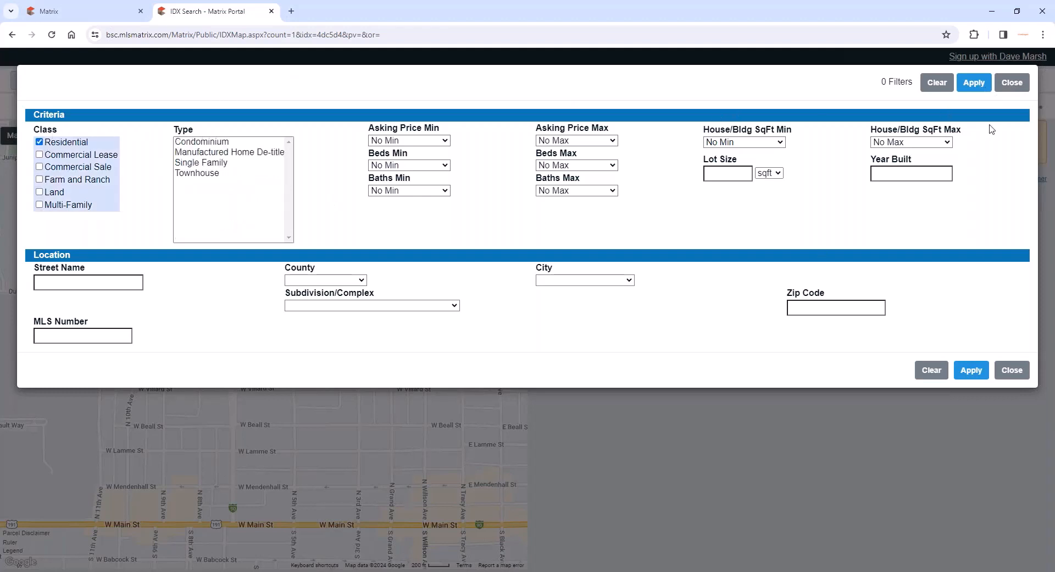
pyautogui.click(968, 83)
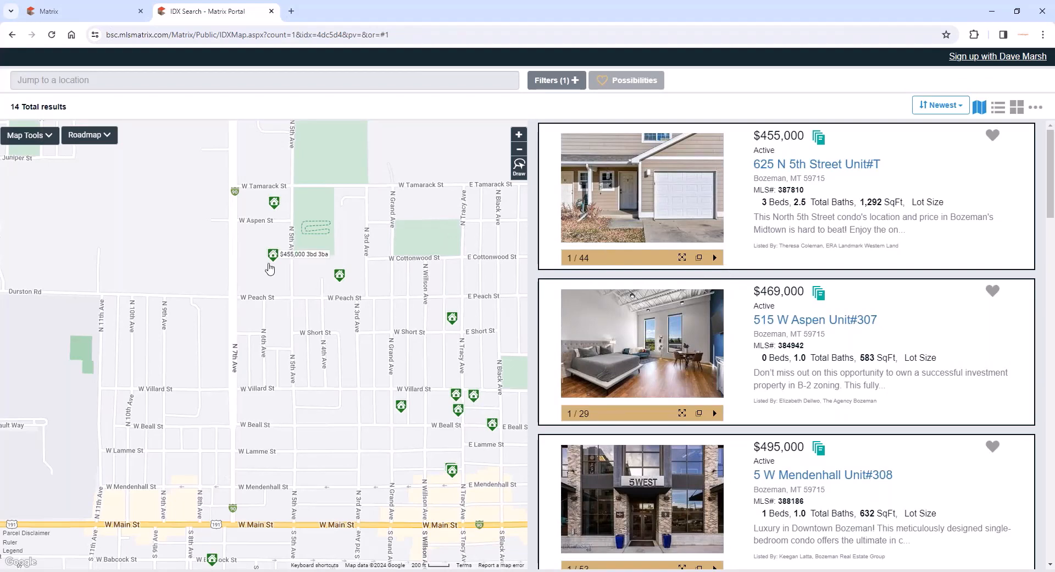
pyautogui.scroll(-3, 311, 309)
pyautogui.scroll(-2, 277, 277)
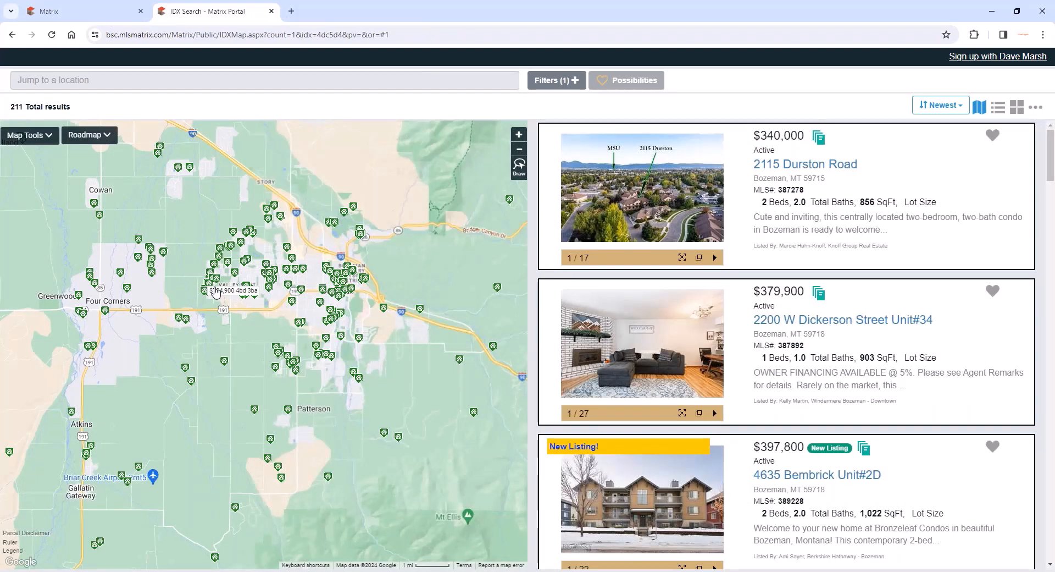
# - Check the blank sign-up form, close it, and save the $340,000 and $379,900 listings as possibilities
pyautogui.click(1007, 57)
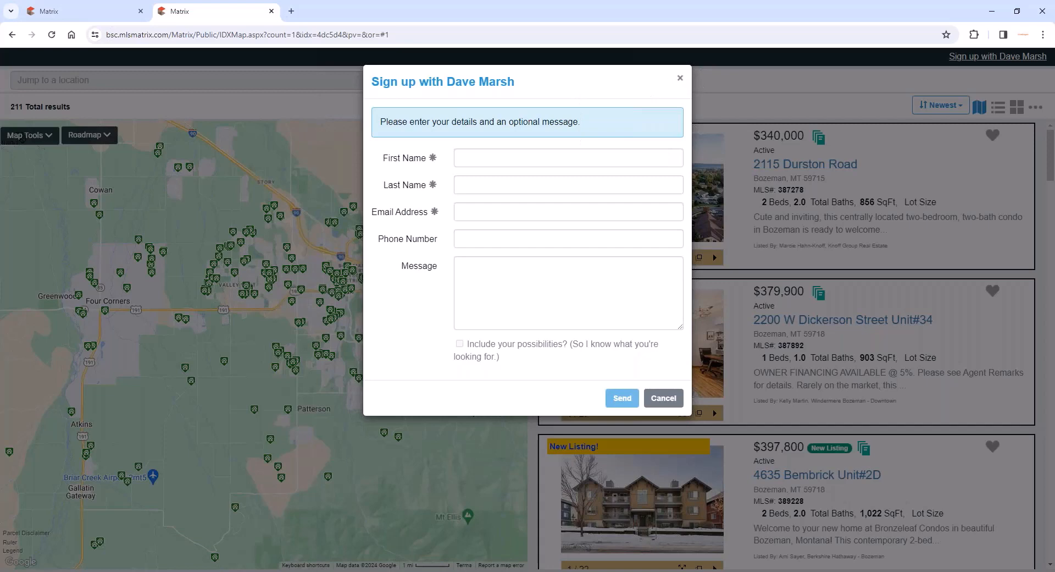
pyautogui.click(680, 78)
pyautogui.moveTo(992, 136)
pyautogui.click(943, 159)
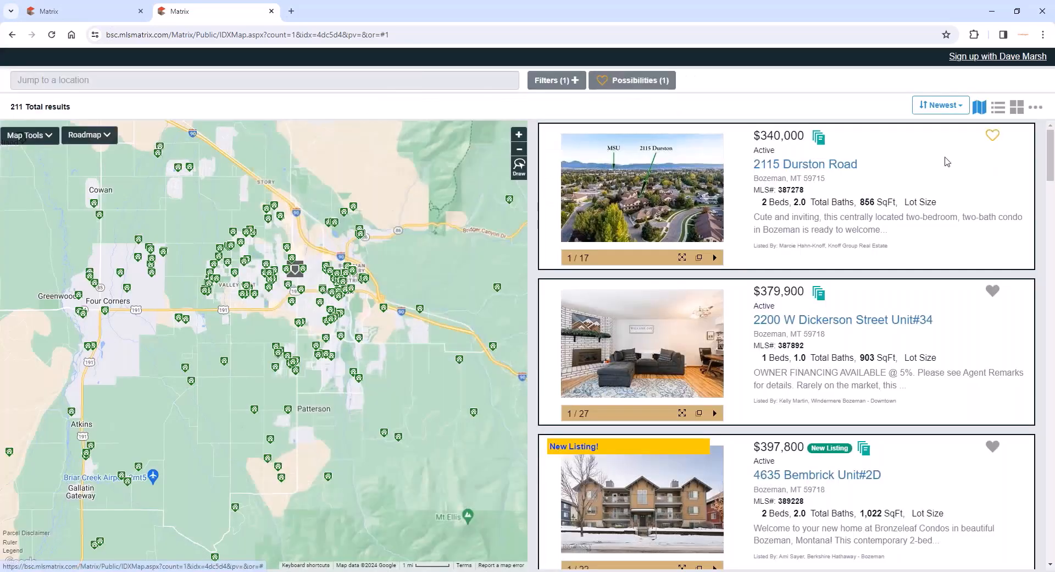
pyautogui.moveTo(993, 290)
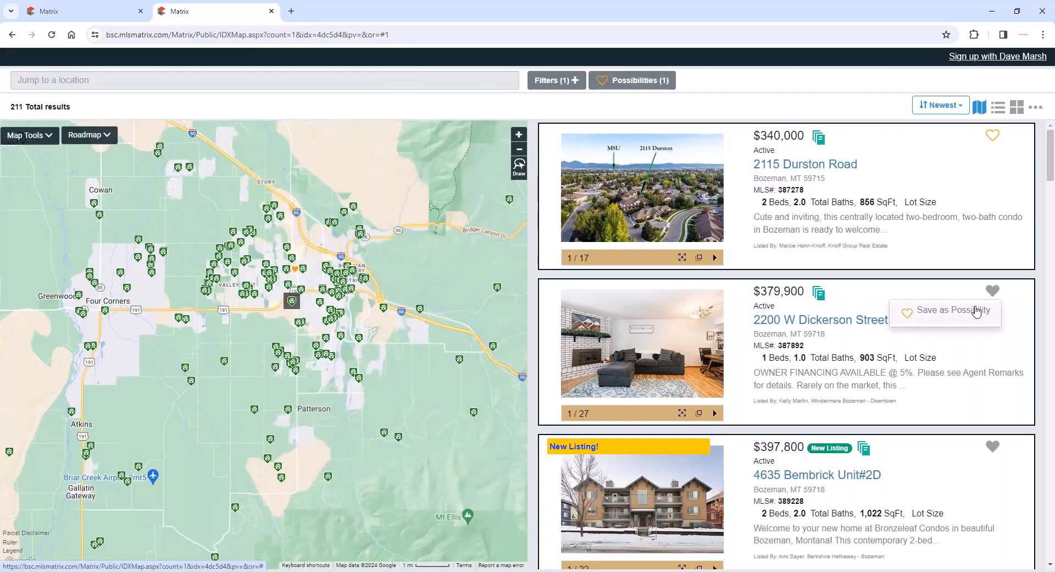
pyautogui.click(976, 310)
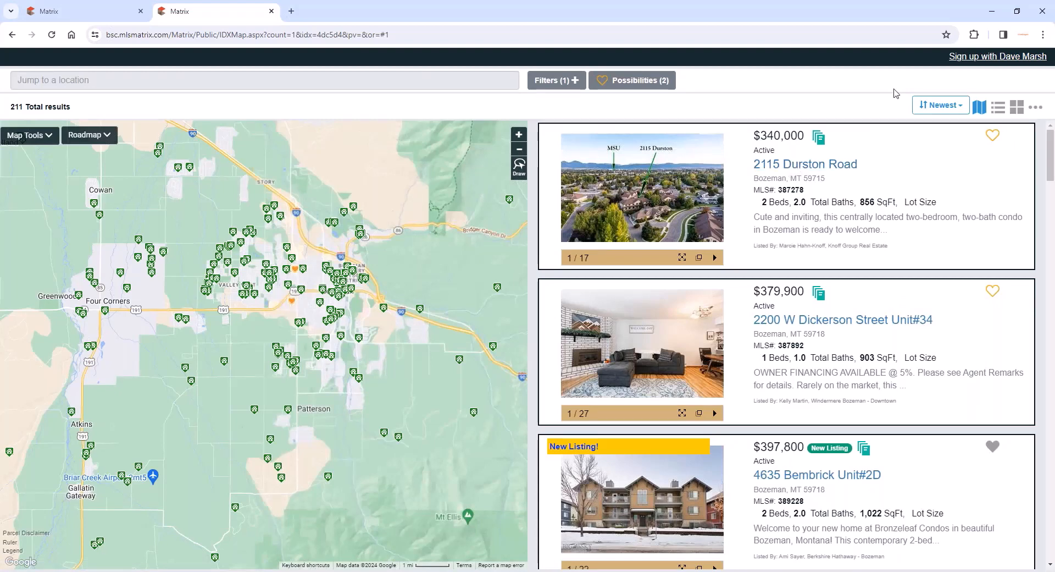
# - Fill in the prospective client's first name, last name, email address and phone number in the agent's sign-up form
pyautogui.click(1016, 58)
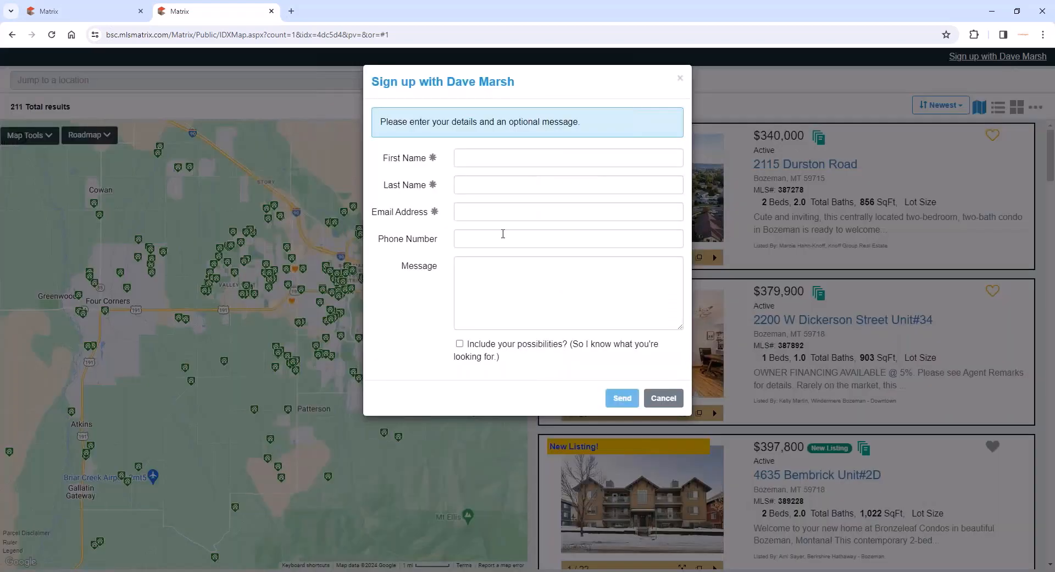
pyautogui.click(492, 151)
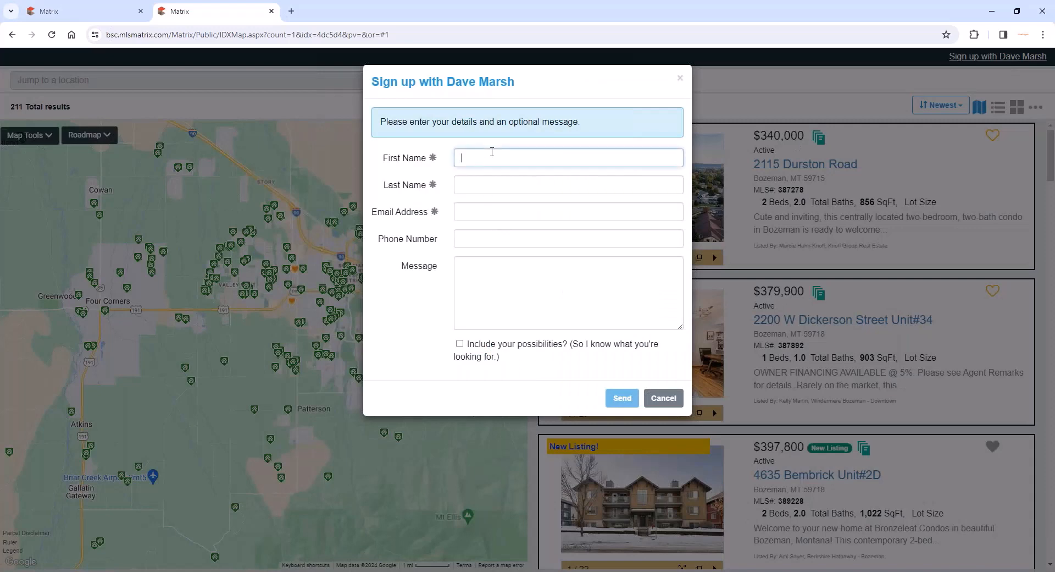
pyautogui.press('Tab')
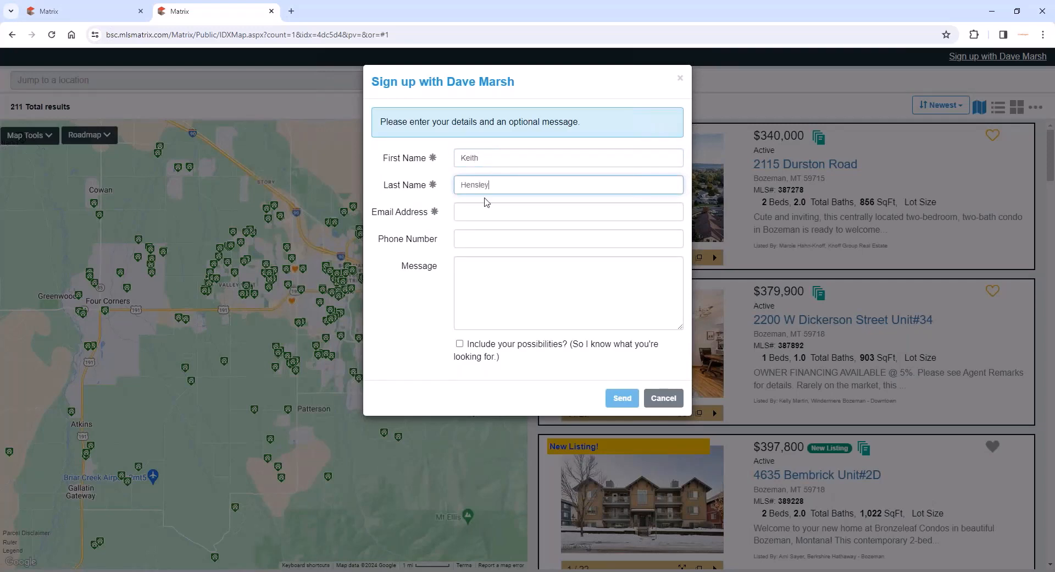
pyautogui.click(485, 216)
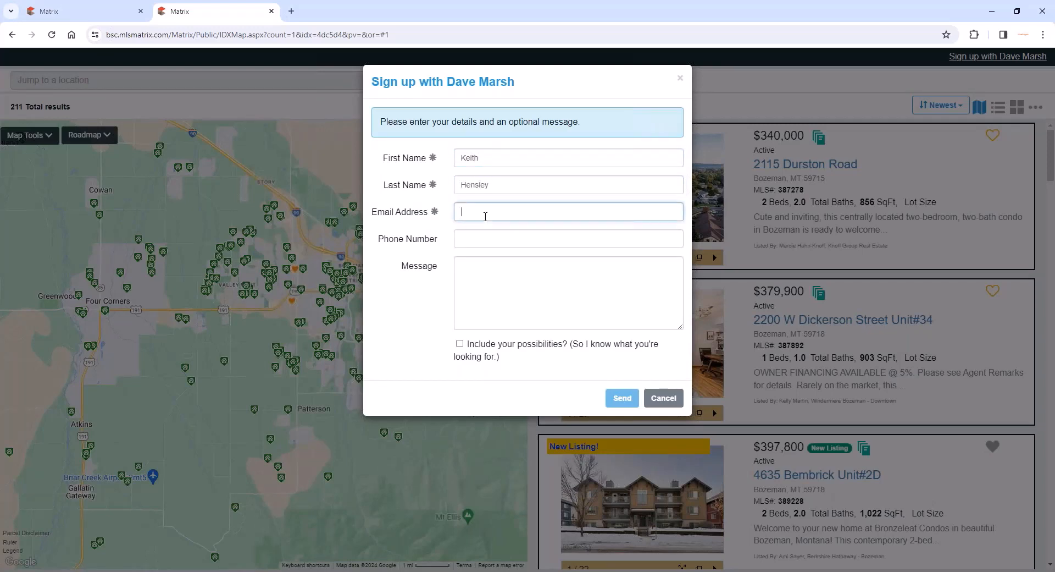
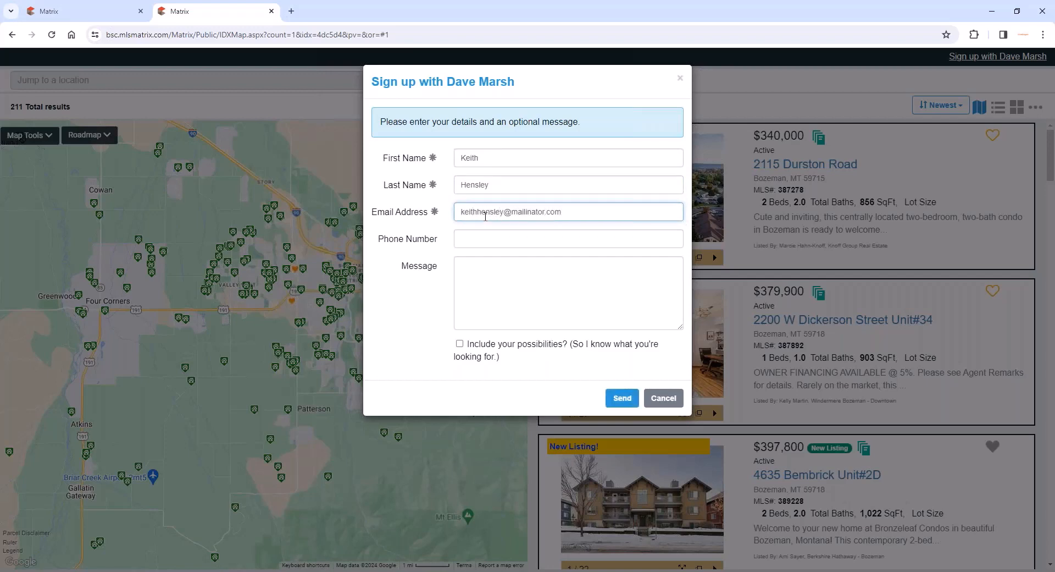
pyautogui.click(486, 231)
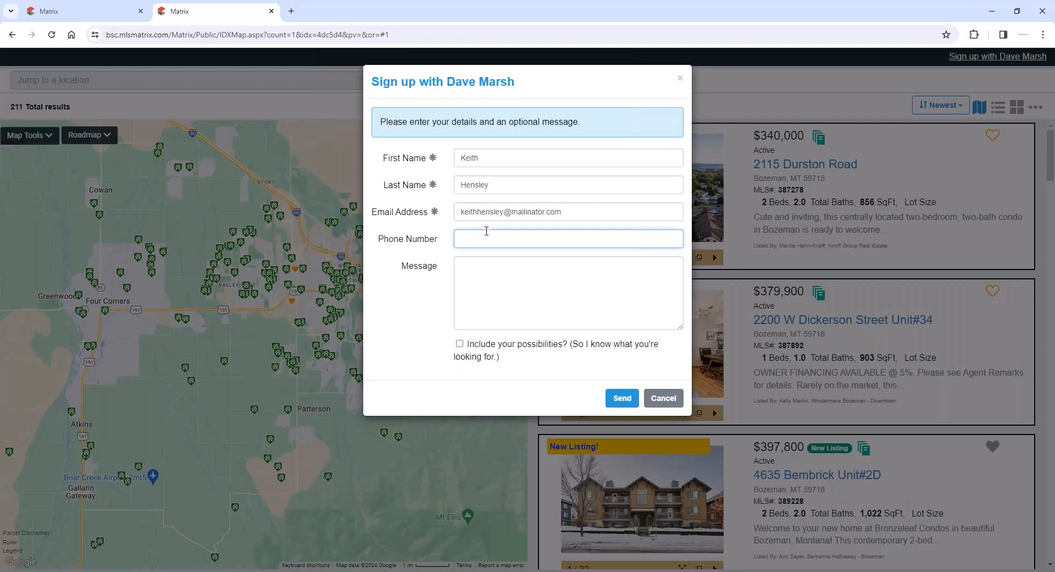
pyautogui.write('(555) 555-1234')
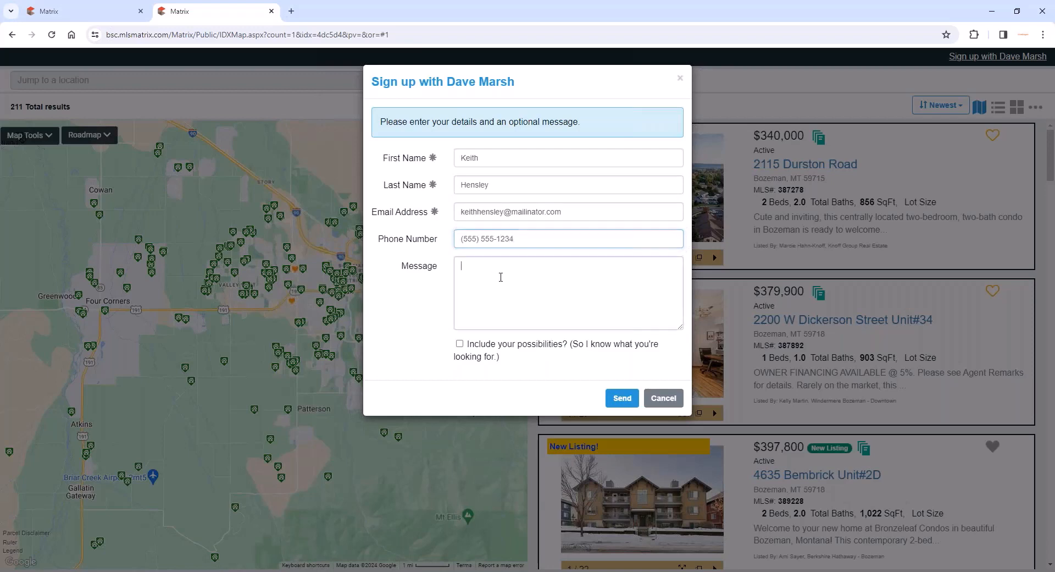
# - Enter the sign-up message "Please contact me with some information."
pyautogui.click(501, 277)
pyautogui.write('Please')
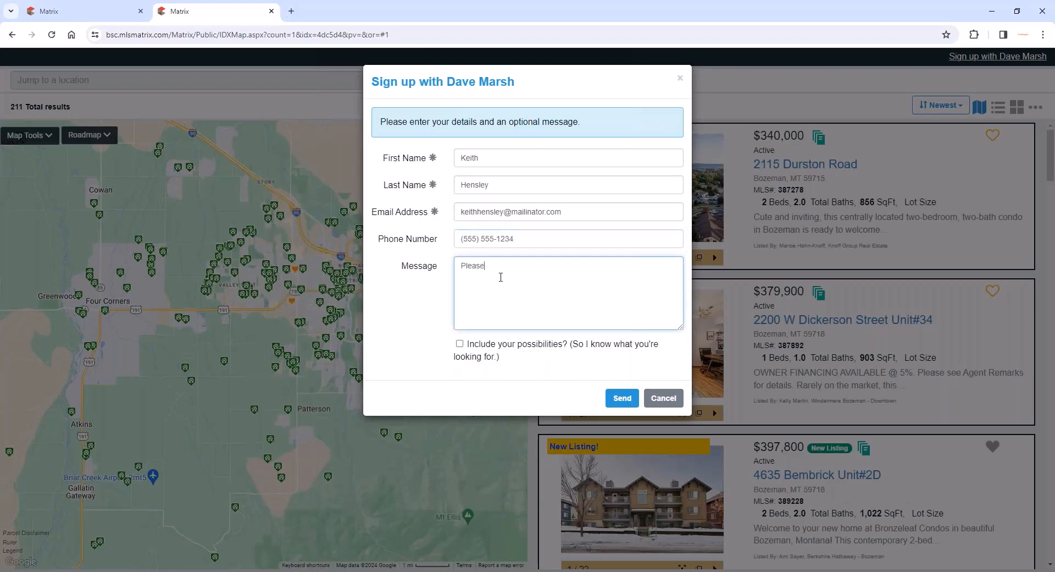
pyautogui.write(' contact me with some information.')
# - Include the saved possibilities in the sign-up request, send it to the agent, and dismiss the confirmation
pyautogui.click(460, 344)
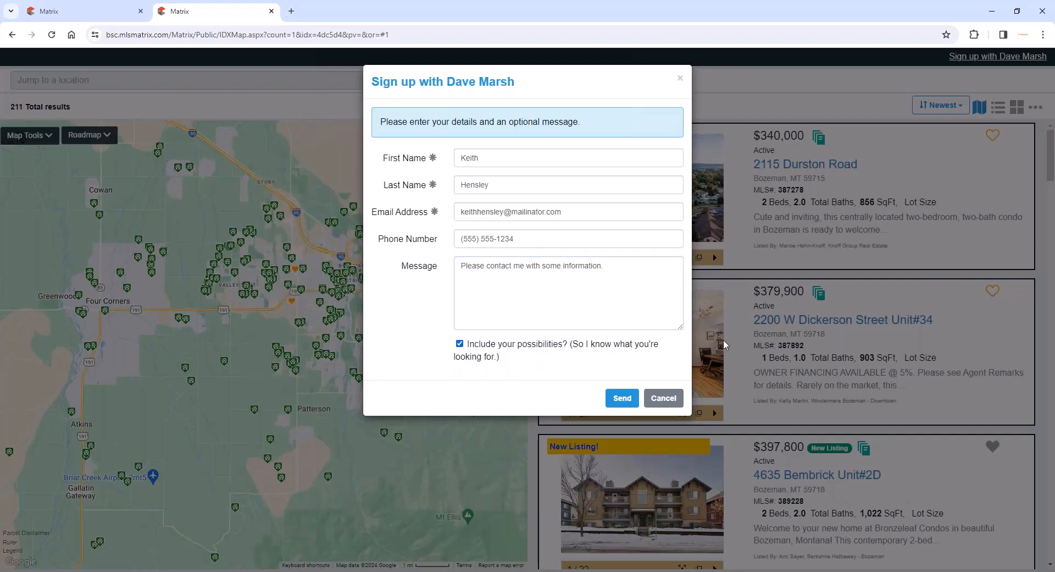
pyautogui.click(621, 399)
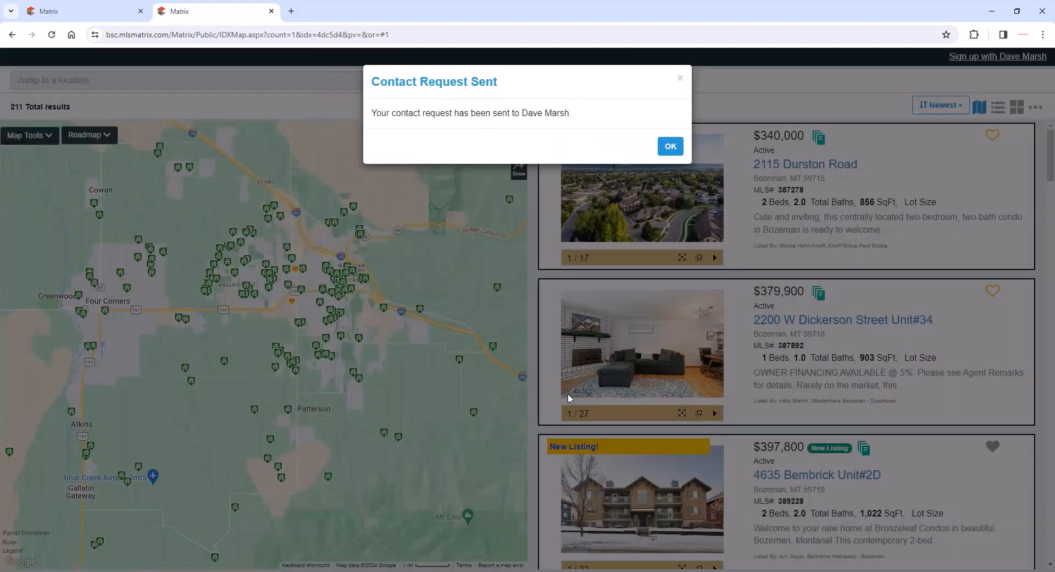
pyautogui.click(674, 146)
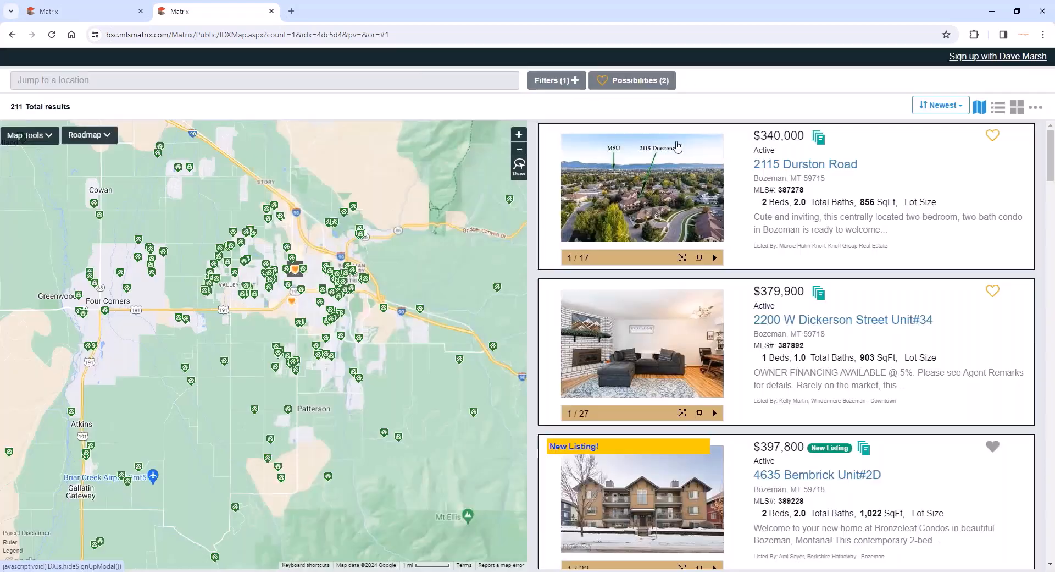
# - Return to the agent's home page, open the new contact request, review its initial message, and add the prospect as a contact
pyautogui.click(108, 16)
pyautogui.scroll(2, 33, 55)
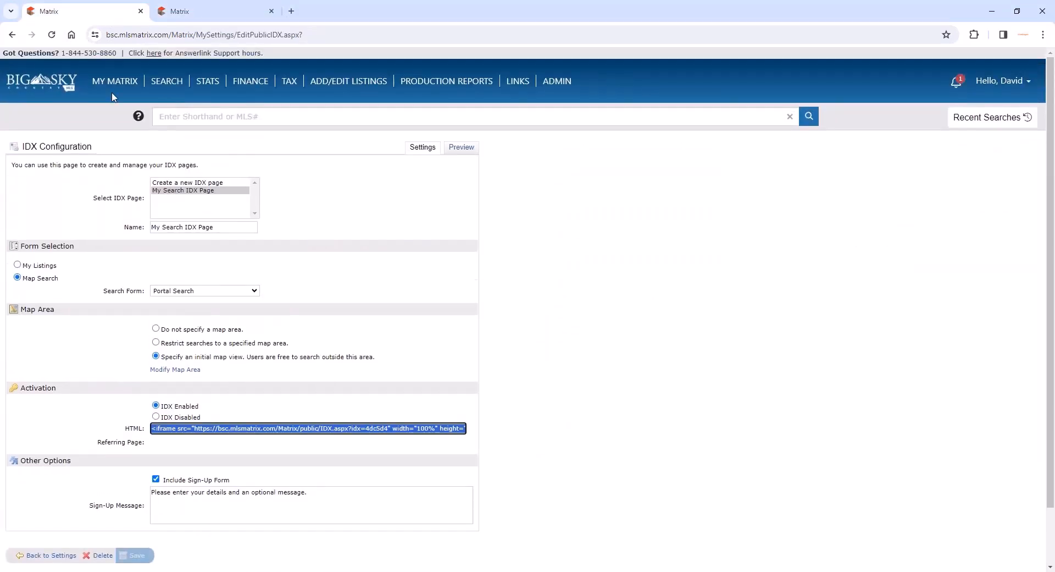
pyautogui.click(17, 80)
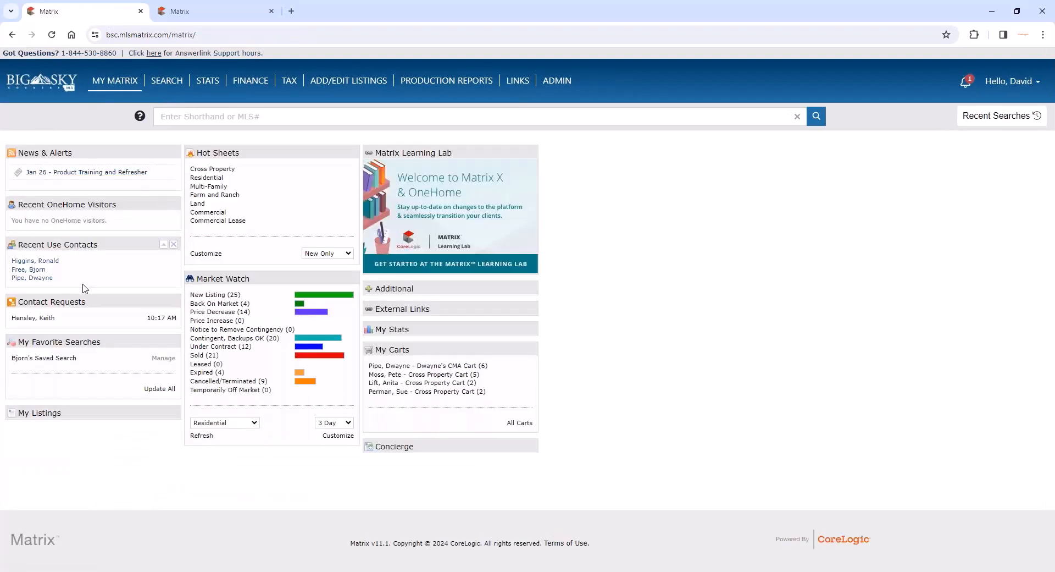
pyautogui.click(47, 319)
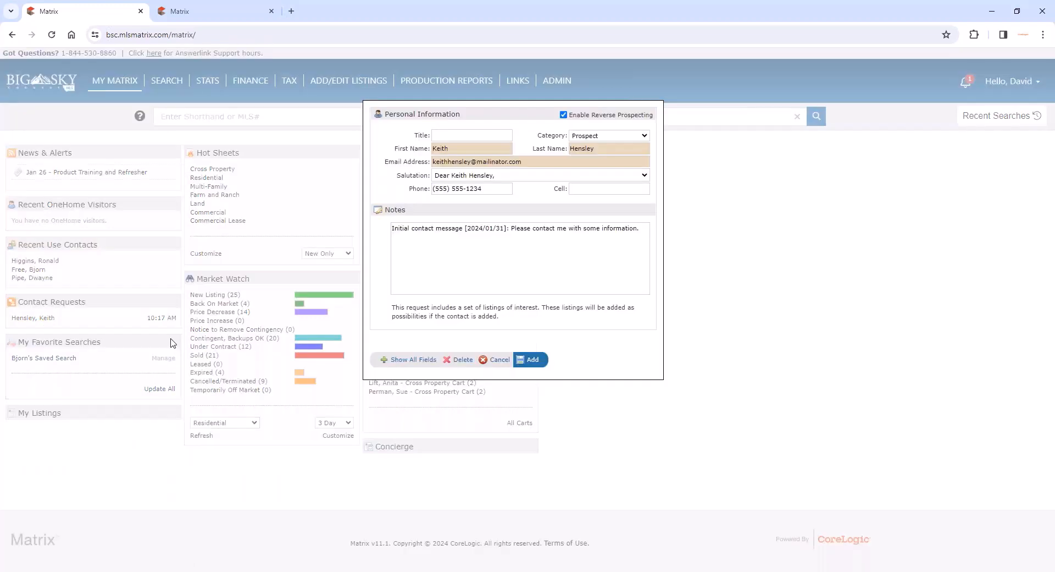
pyautogui.tripleClick(438, 231)
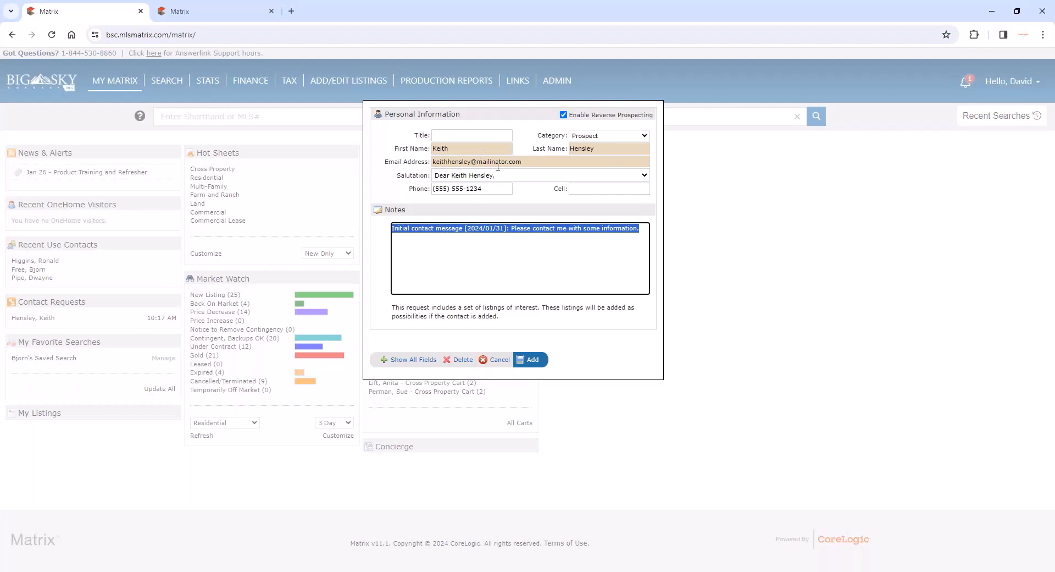
pyautogui.click(531, 360)
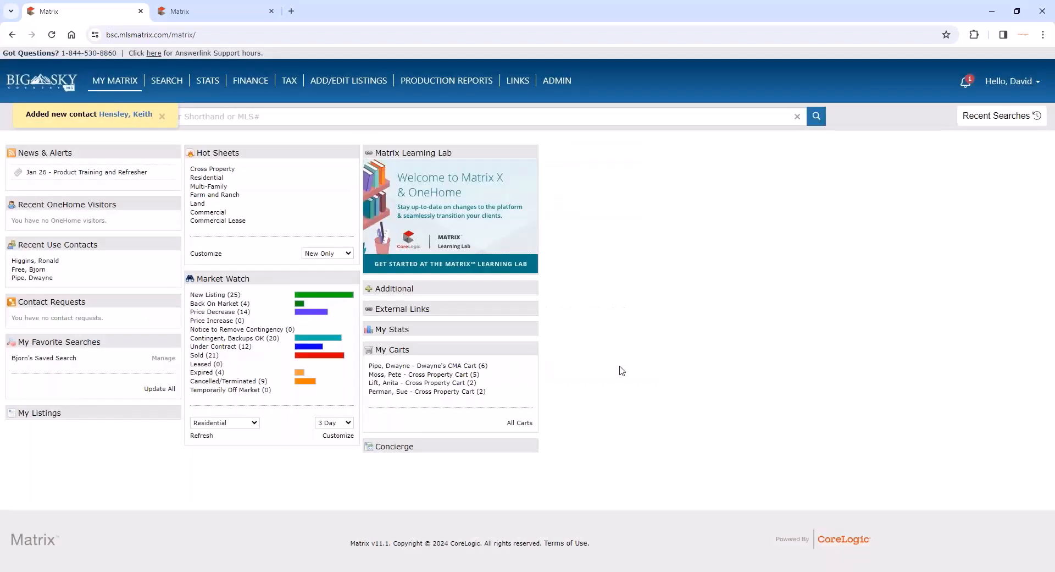
pyautogui.click(12, 86)
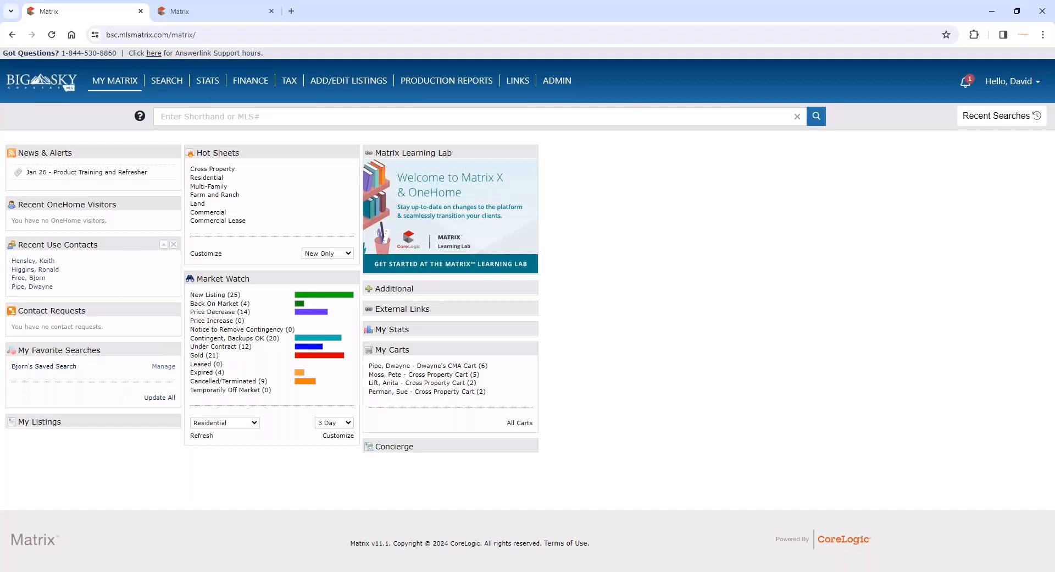
# - Start a Residential search with cleared criteria and limit it to the Active sub-status
pyautogui.moveTo(166, 82)
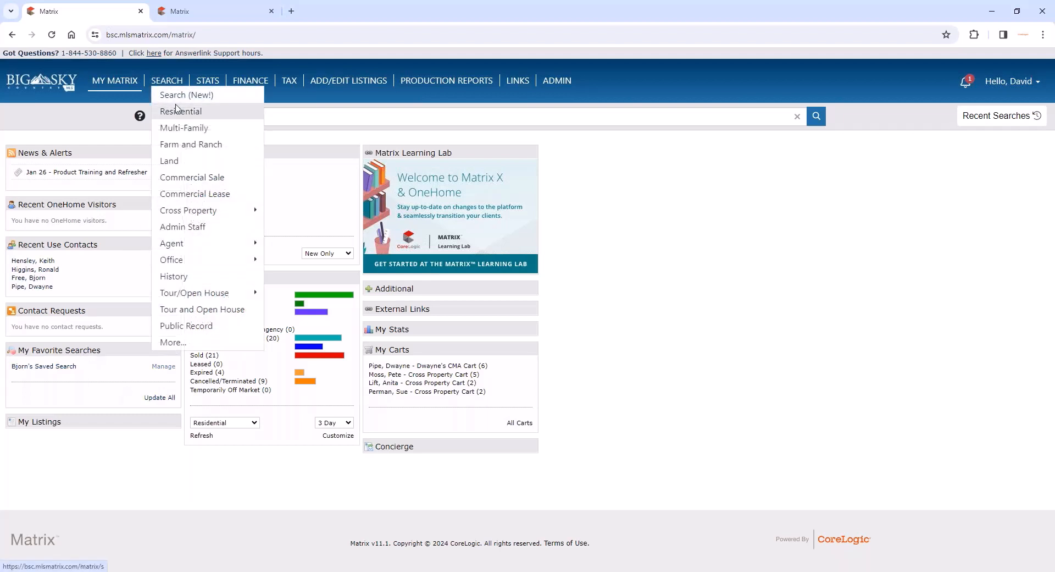
pyautogui.click(177, 110)
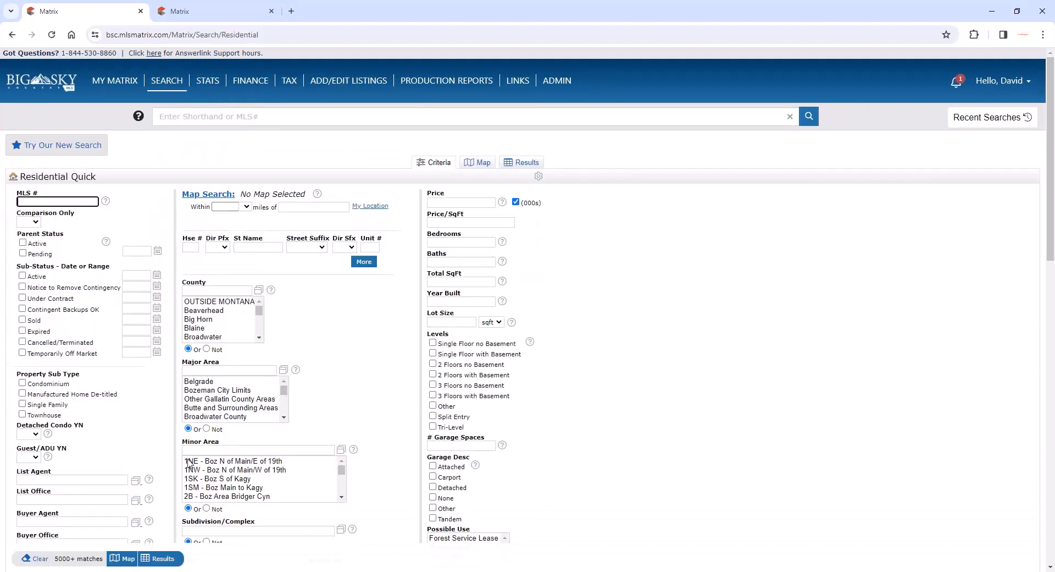
pyautogui.click(32, 560)
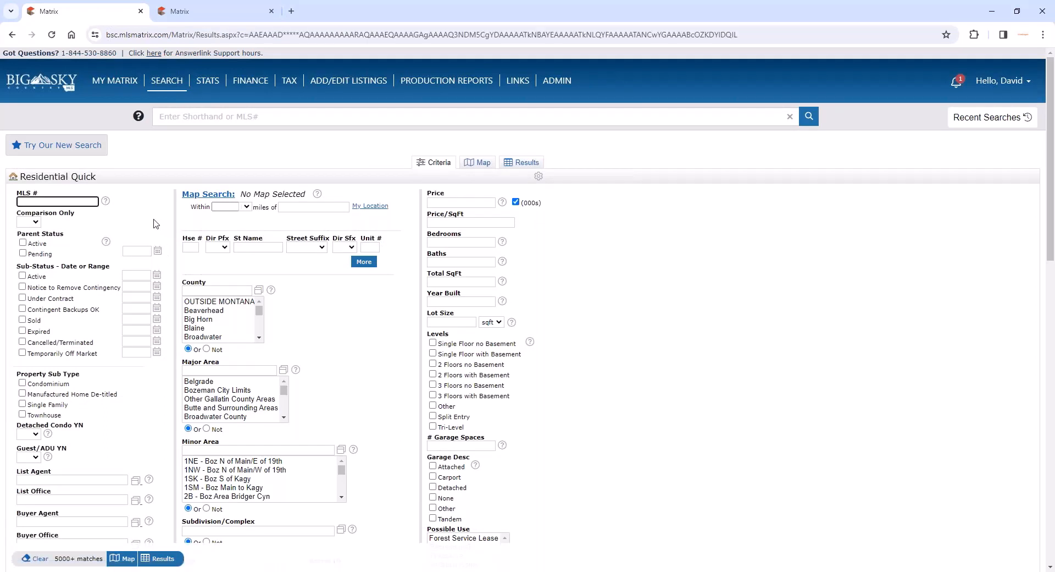
pyautogui.click(22, 275)
# - Set the search's price range to 750-1300, keeping the values in thousands
pyautogui.click(440, 202)
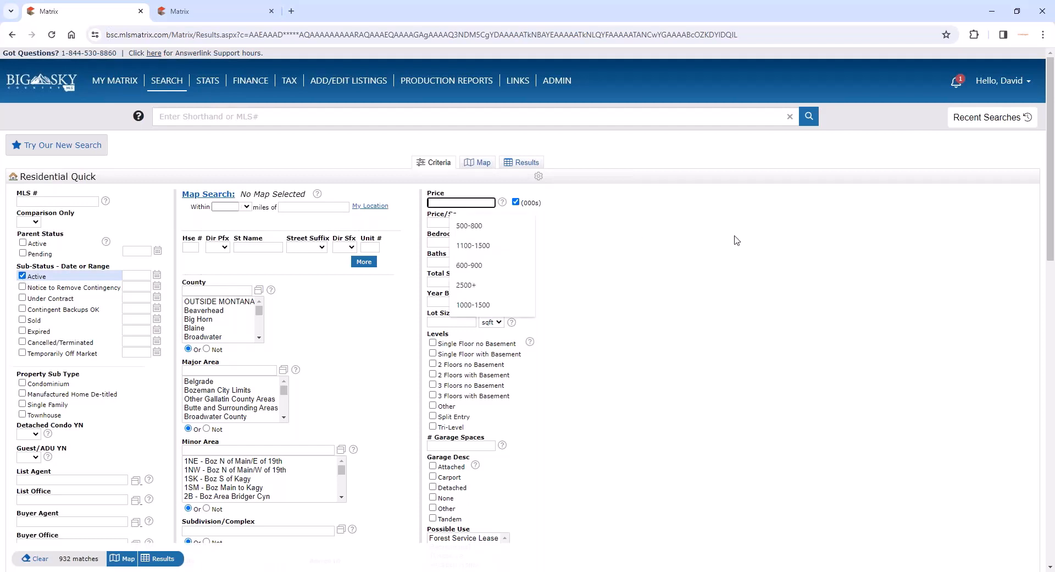
pyautogui.write('750-')
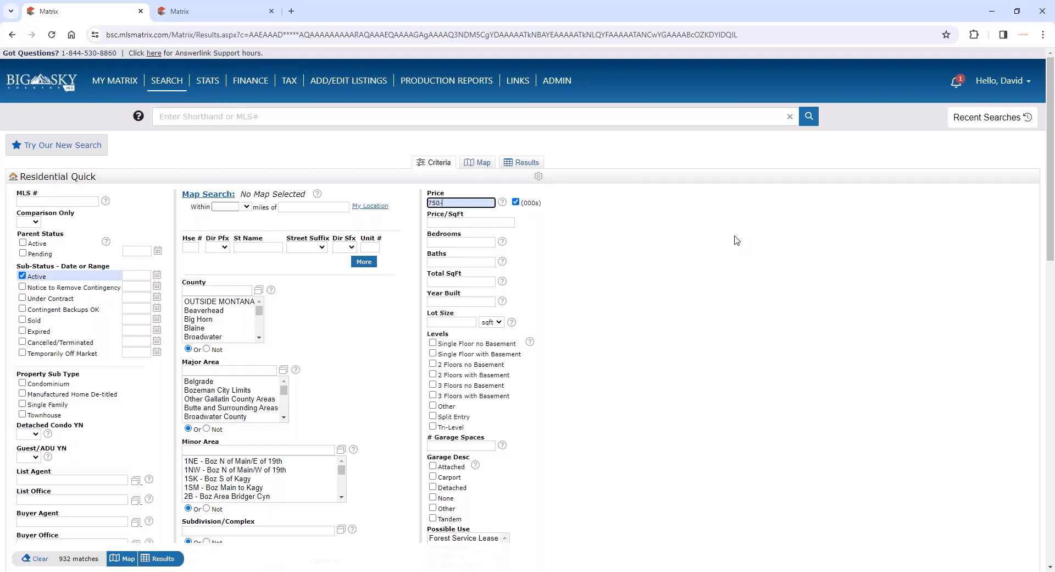
pyautogui.write('13000')
pyautogui.click(773, 266)
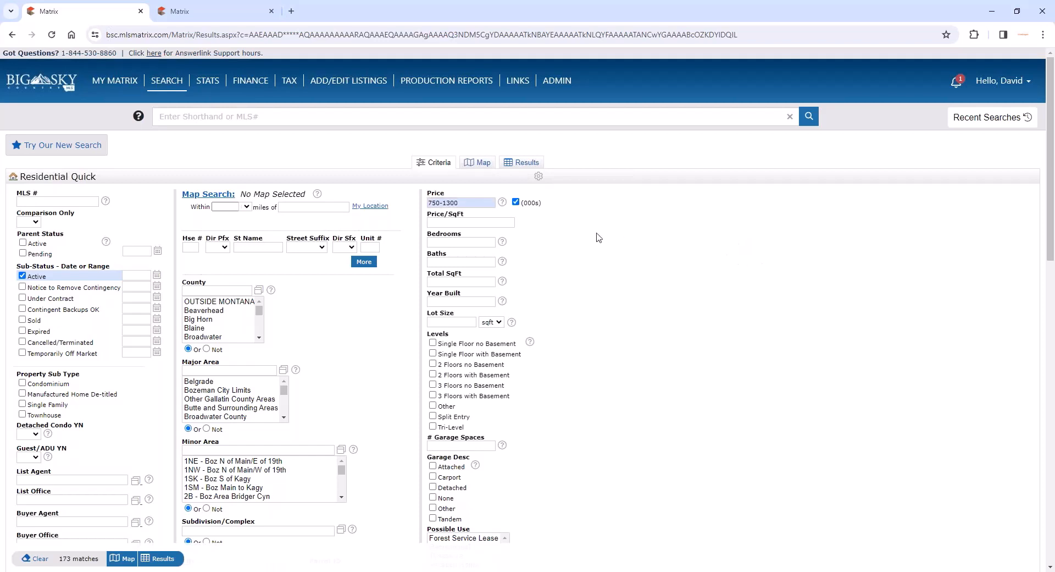
pyautogui.click(517, 203)
pyautogui.click(516, 202)
# - Set the search criteria to 2+ bedrooms and 3+ baths
pyautogui.click(450, 247)
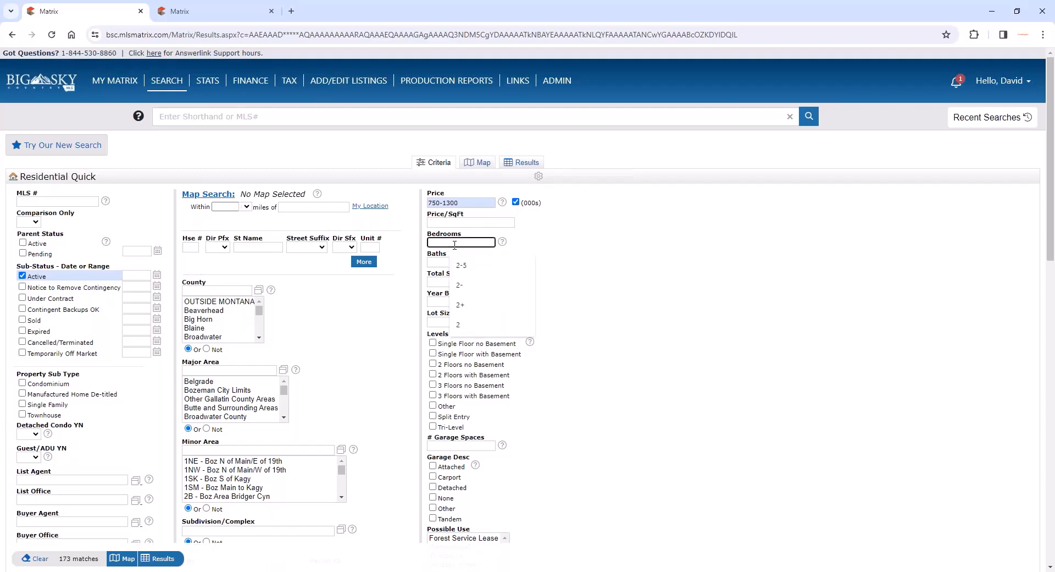
pyautogui.click(460, 304)
pyautogui.click(446, 262)
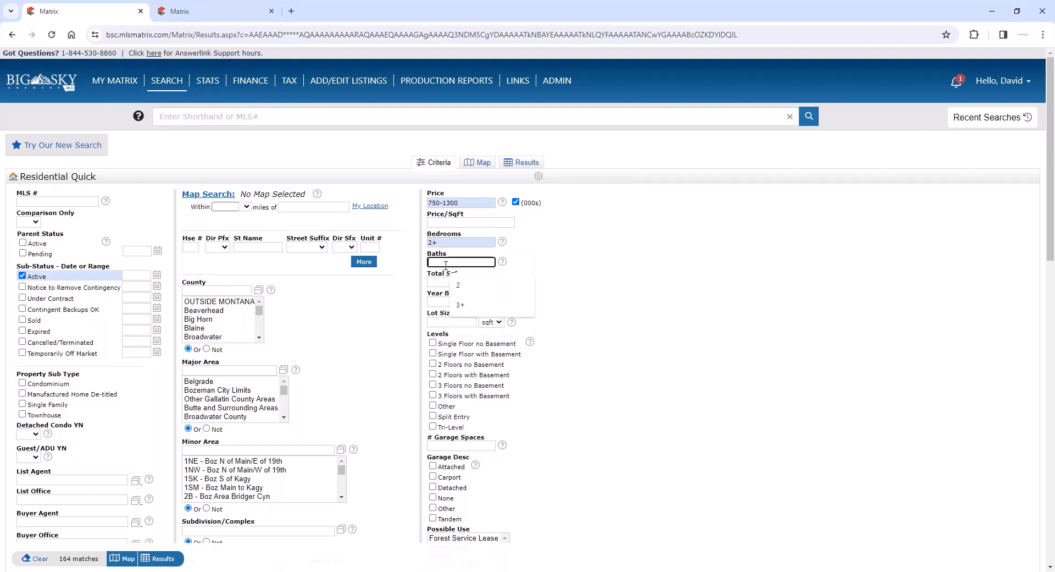
pyautogui.write('3')
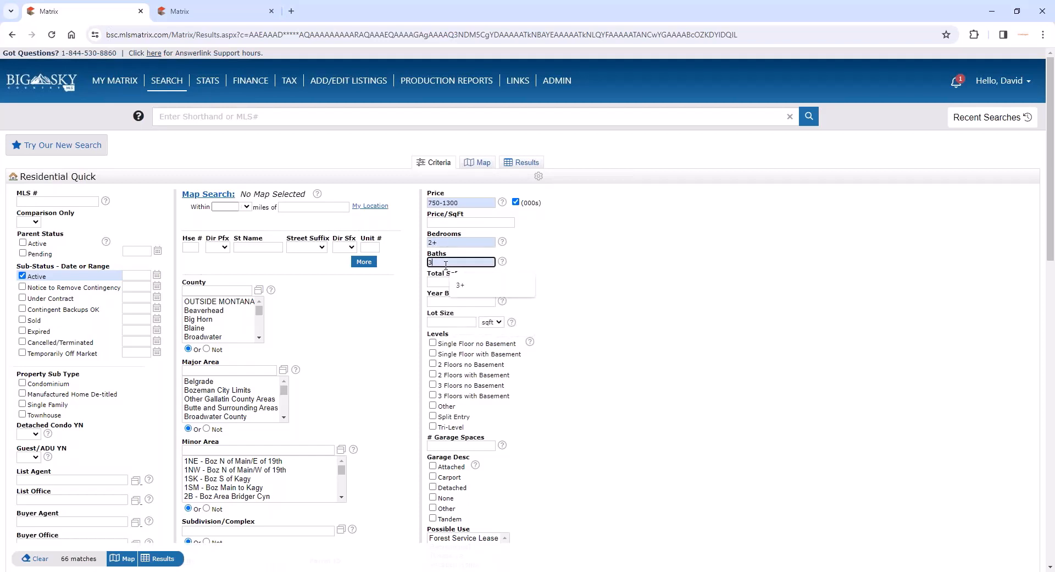
pyautogui.write('+')
pyautogui.click(588, 270)
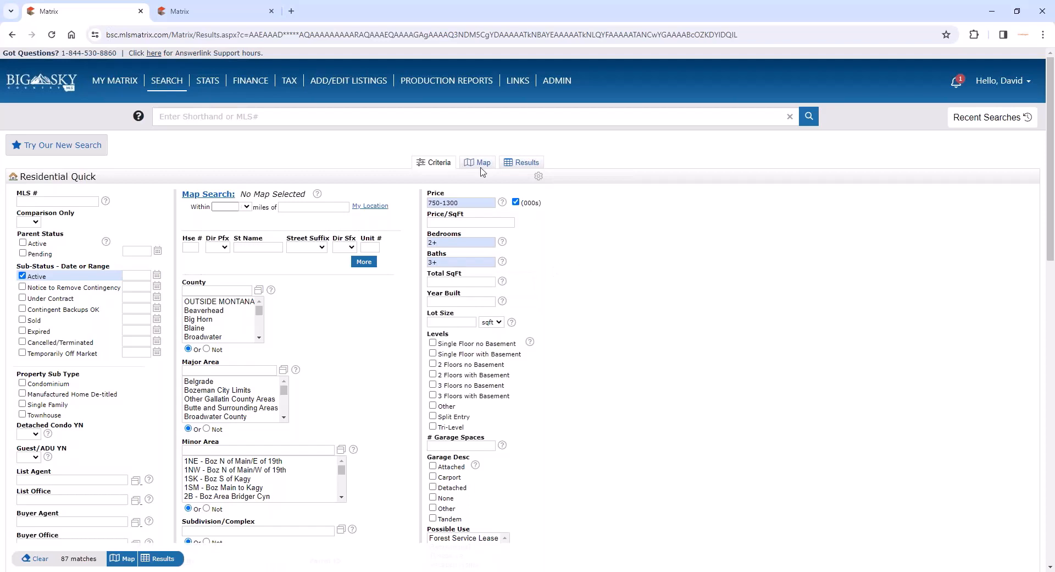
# - On the search map, draw a freehand polygon around Belgrade and a rectangle around Bozeman
pyautogui.click(482, 164)
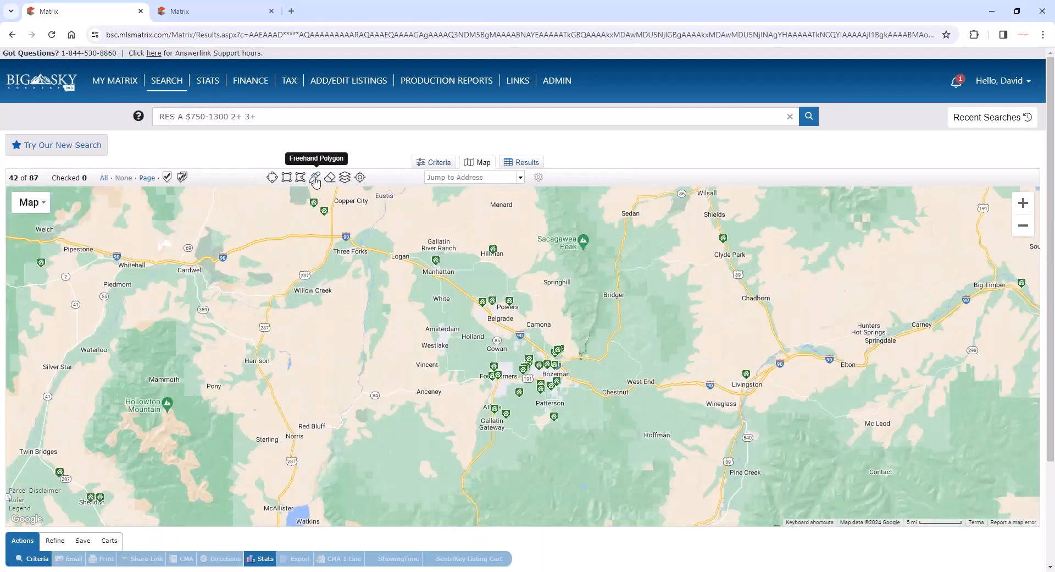
pyautogui.click(314, 176)
pyautogui.moveTo(507, 280)
pyautogui.mouseDown()
pyautogui.moveTo(485, 267)
pyautogui.moveTo(455, 307)
pyautogui.moveTo(479, 333)
pyautogui.moveTo(515, 337)
pyautogui.moveTo(507, 281)
pyautogui.mouseUp()
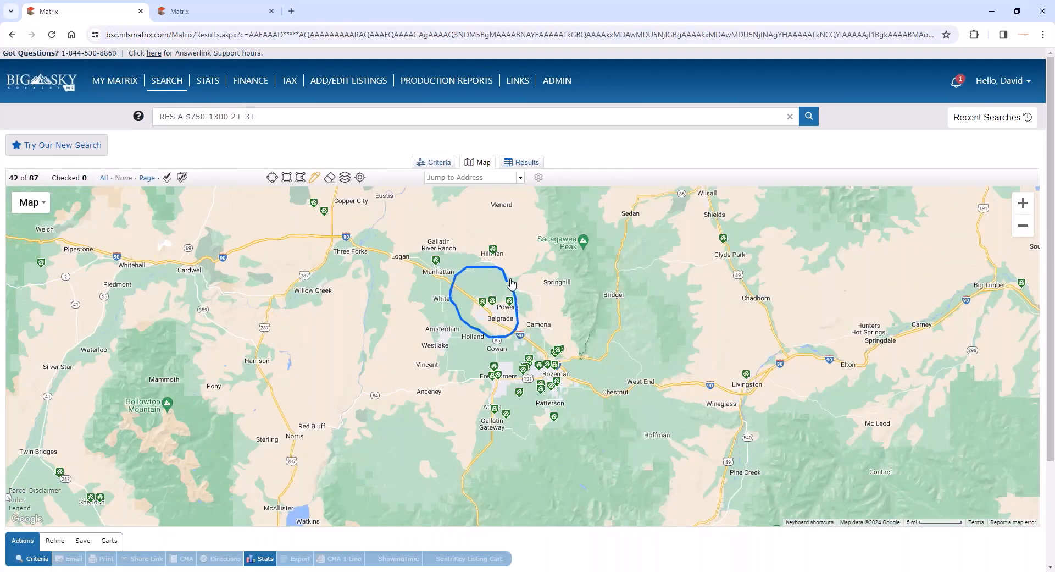
pyautogui.click(281, 177)
pyautogui.moveTo(607, 347); pyautogui.dragTo(500, 419)
# - Draw a circle of about 2.05 miles radius inside the Bozeman rectangle, west of Patterson, and exclude its area from the search
pyautogui.scroll(1, 550, 404)
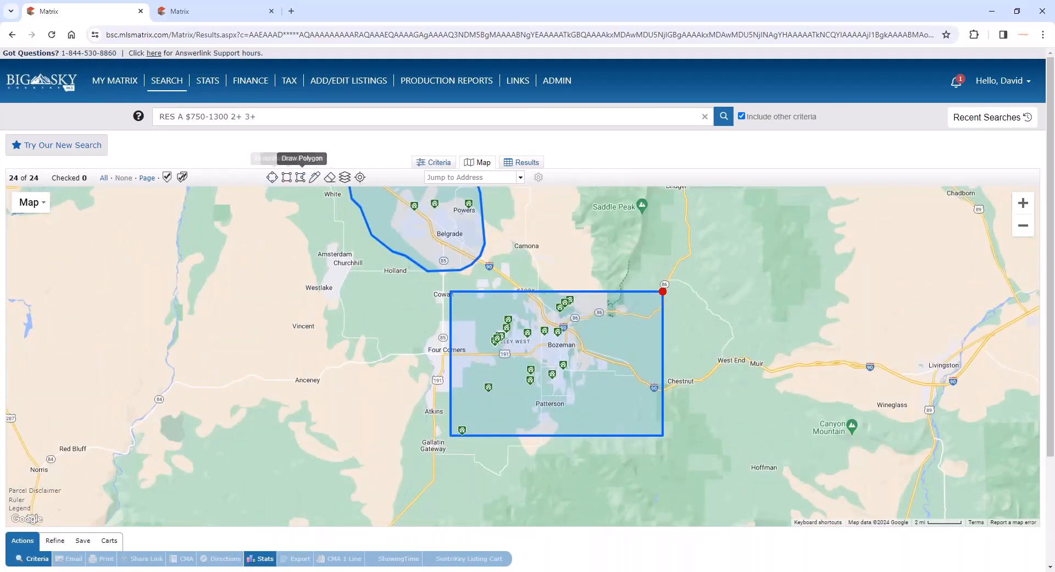
pyautogui.click(272, 177)
pyautogui.moveTo(497, 371); pyautogui.dragTo(531, 392)
pyautogui.click(498, 374)
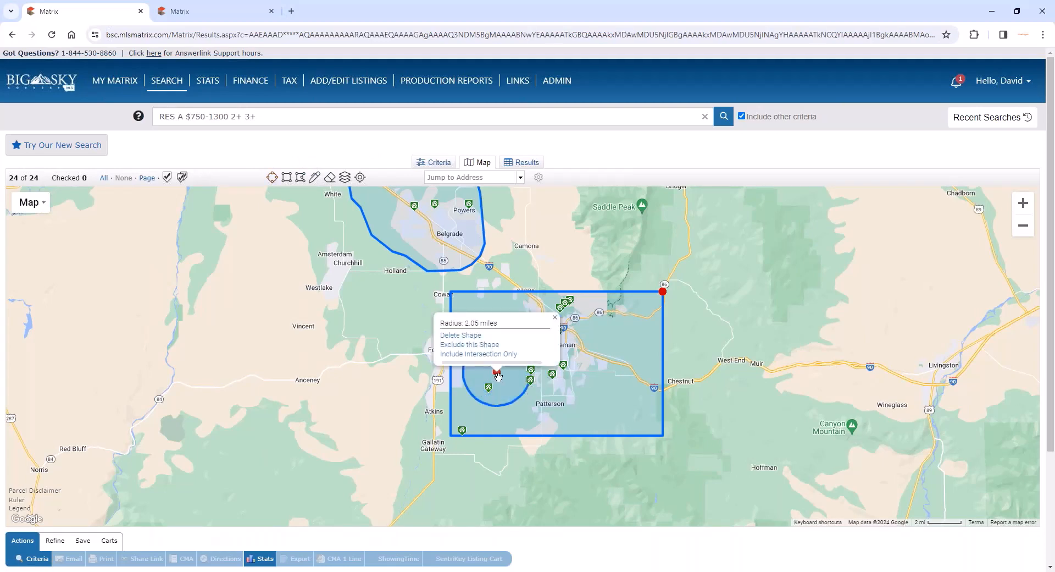
pyautogui.click(482, 345)
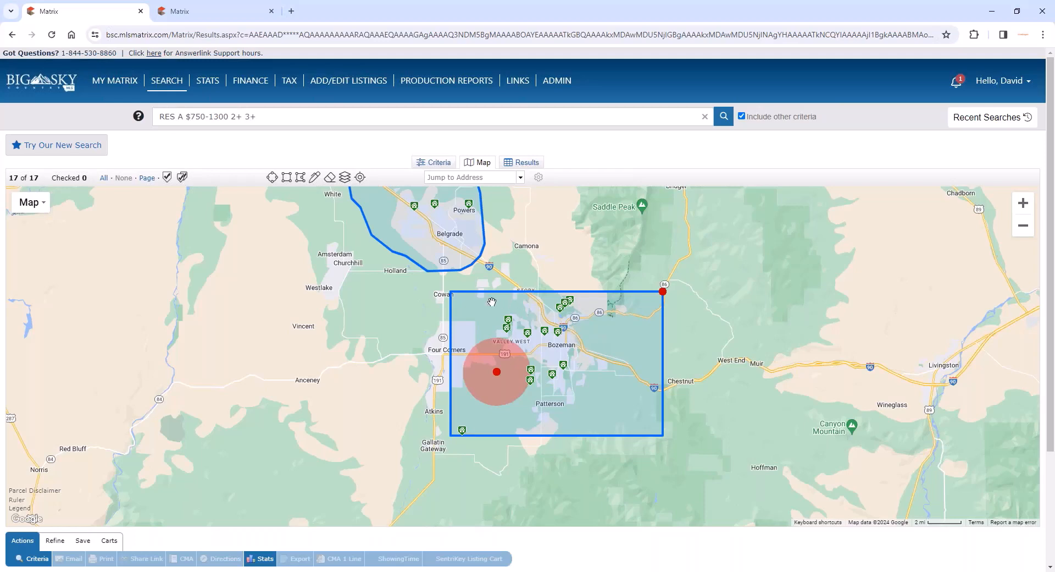
# - Create a new saved search from the map results, named with the client's first name in possessive form plus "Saved Search"
pyautogui.scroll(-2, 750, 354)
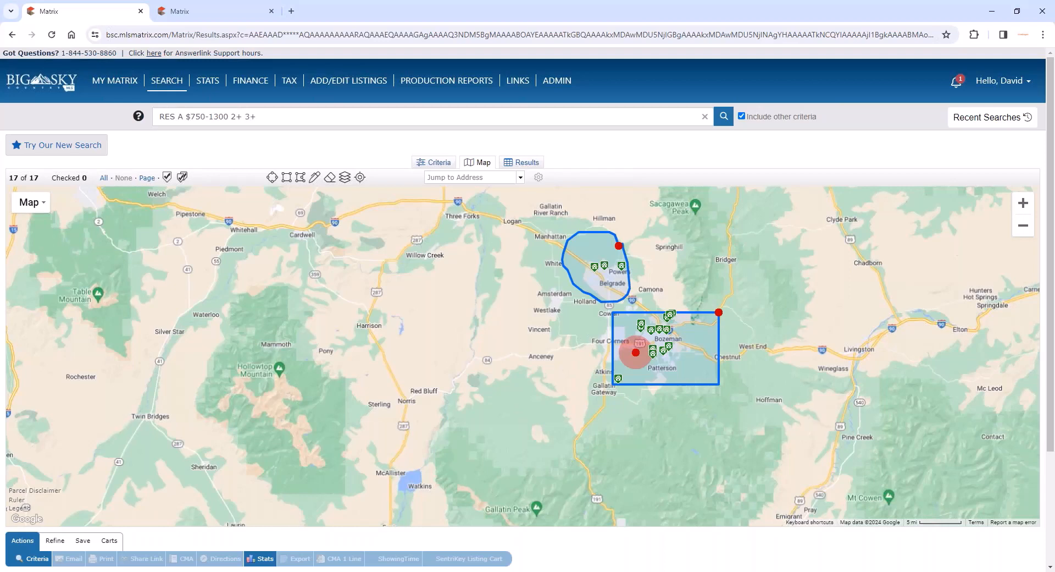
pyautogui.click(82, 540)
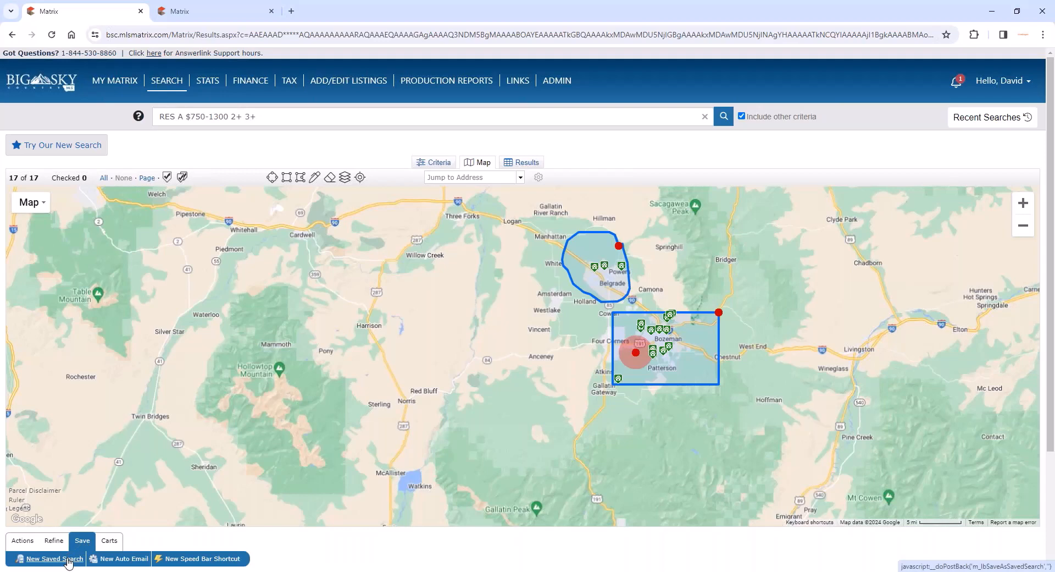
pyautogui.click(67, 559)
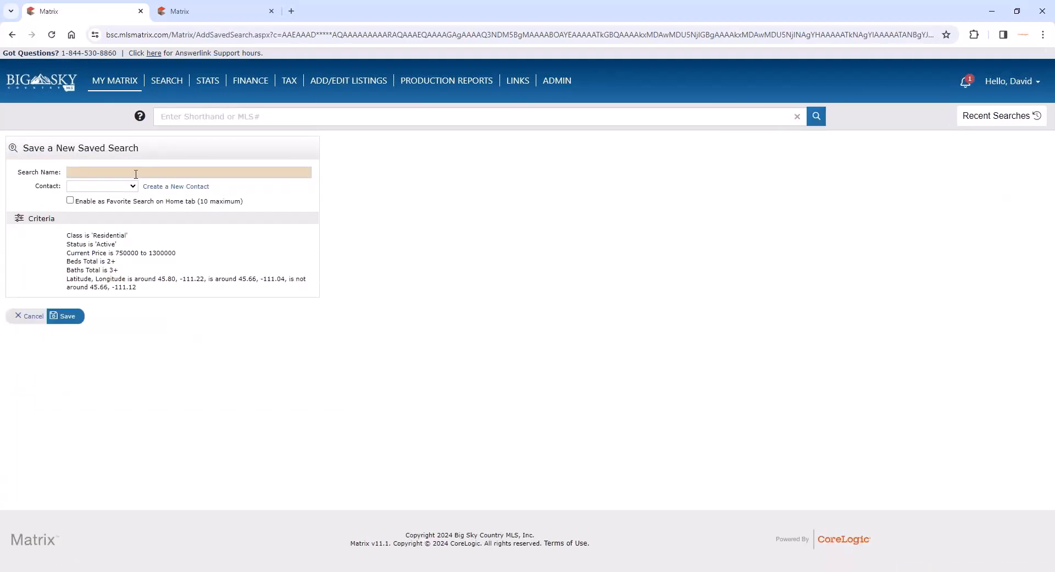
pyautogui.click(137, 172)
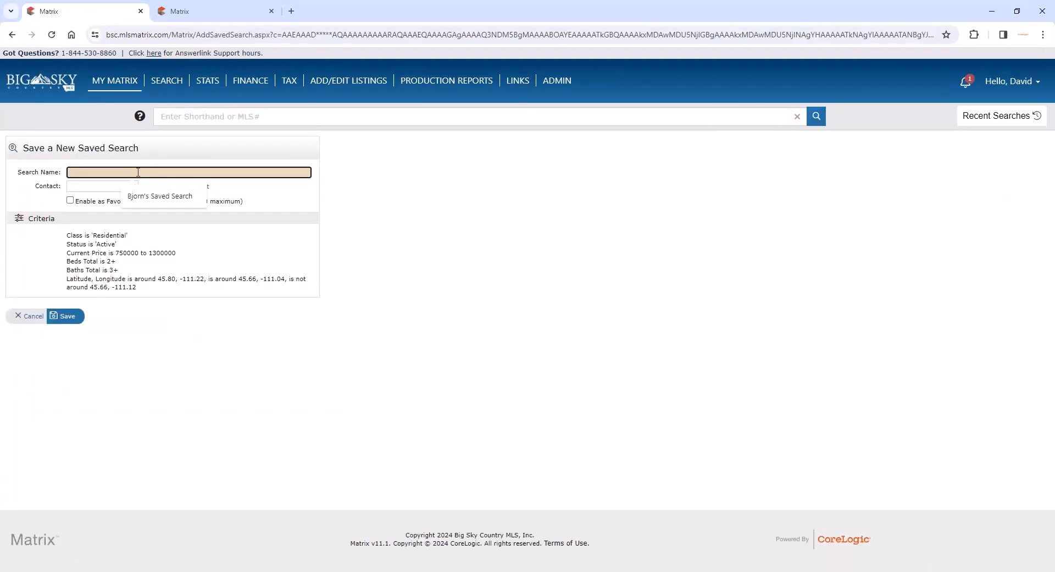
pyautogui.write("Dwayne's")
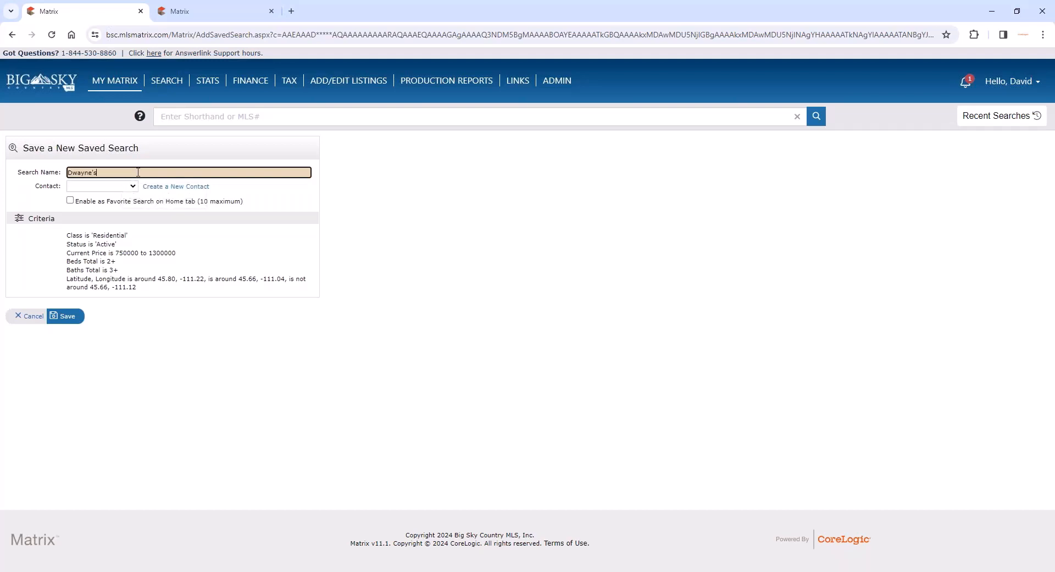
pyautogui.write(' Saved Search')
pyautogui.click(378, 187)
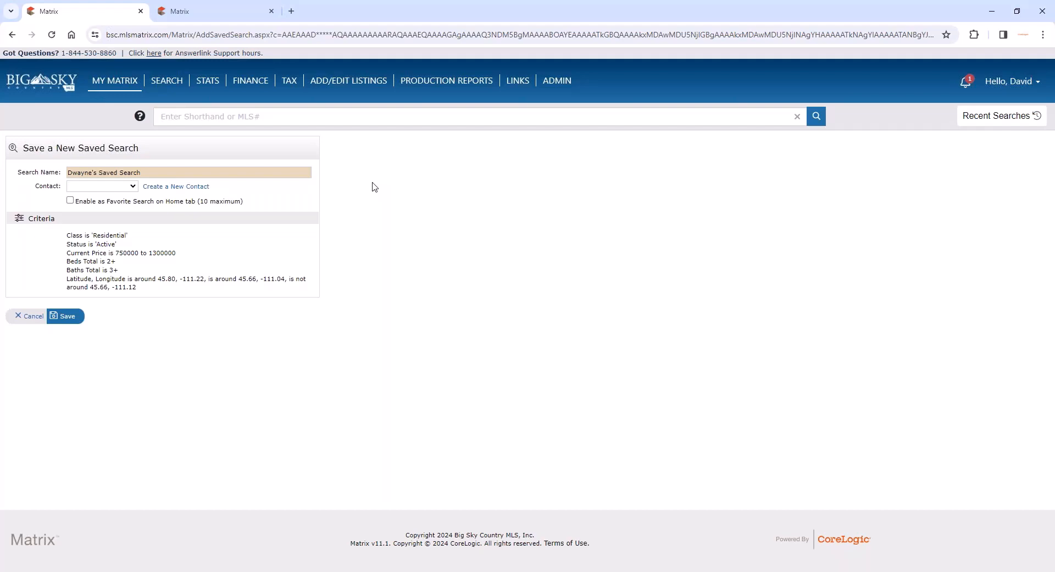
# - Assign the saved search to the matching client contact, enable it as a favorite on the Home tab, and save it
pyautogui.click(122, 186)
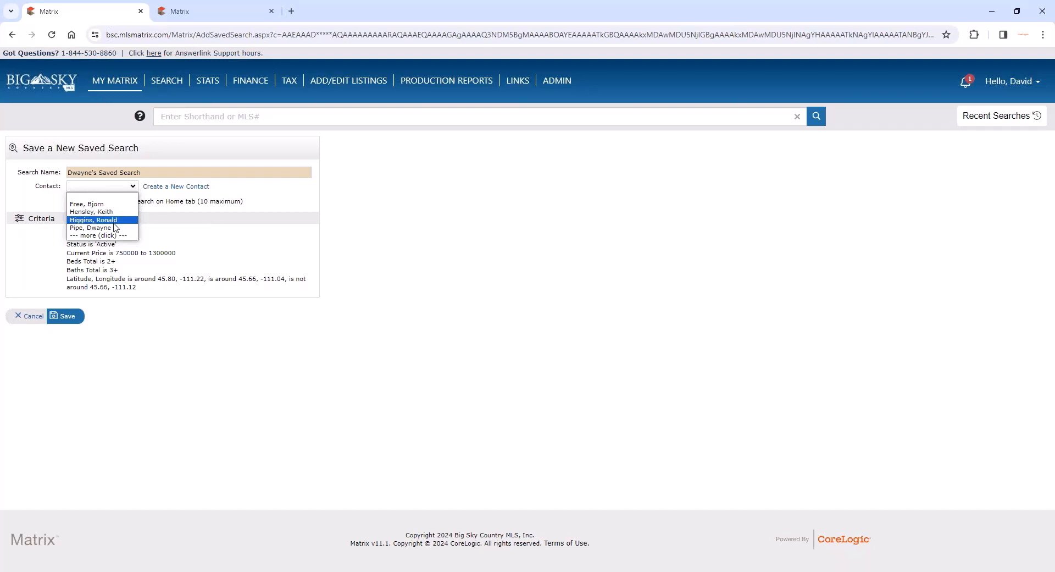
pyautogui.click(91, 228)
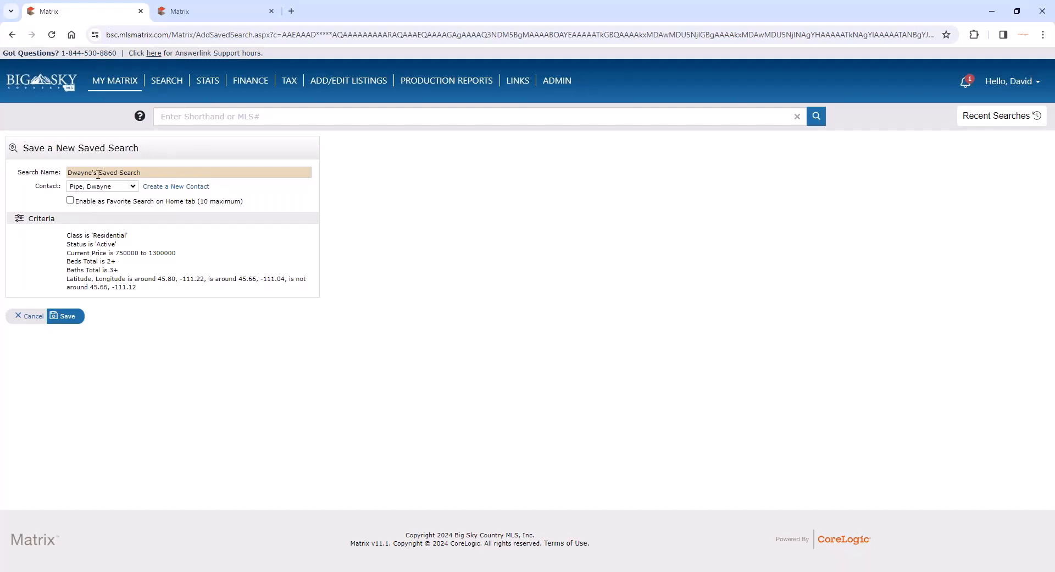
pyautogui.click(70, 200)
pyautogui.click(201, 203)
pyautogui.click(201, 204)
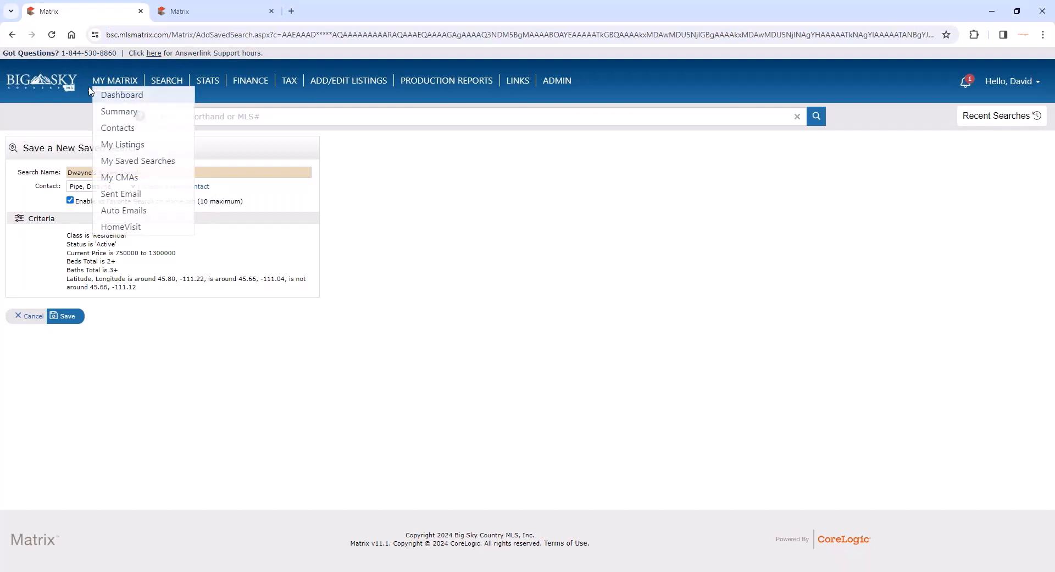
pyautogui.click(67, 317)
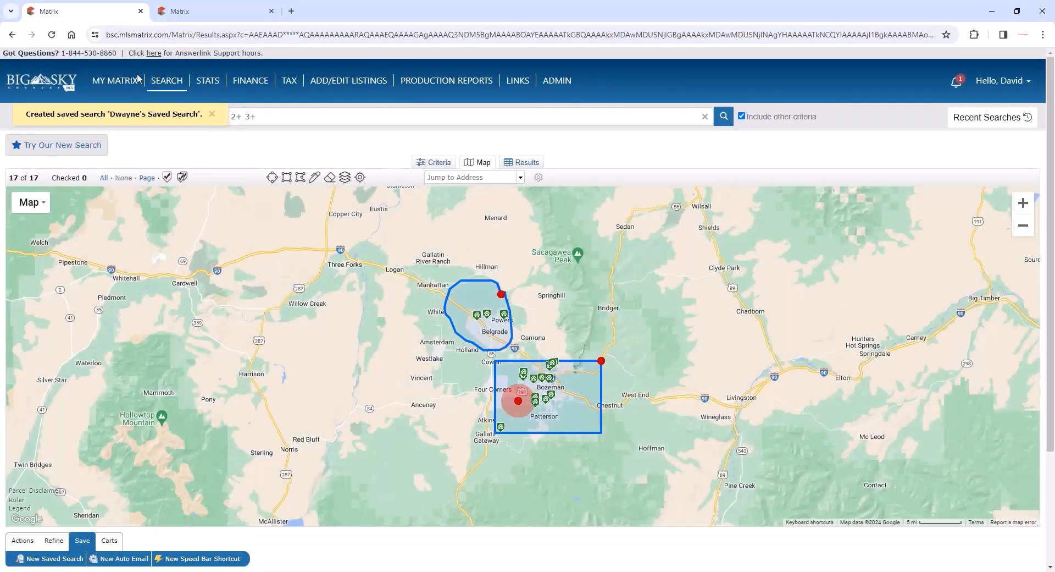
# - Run the client's new favorite search from the dashboard, view its results, and return to the home page
pyautogui.click(117, 96)
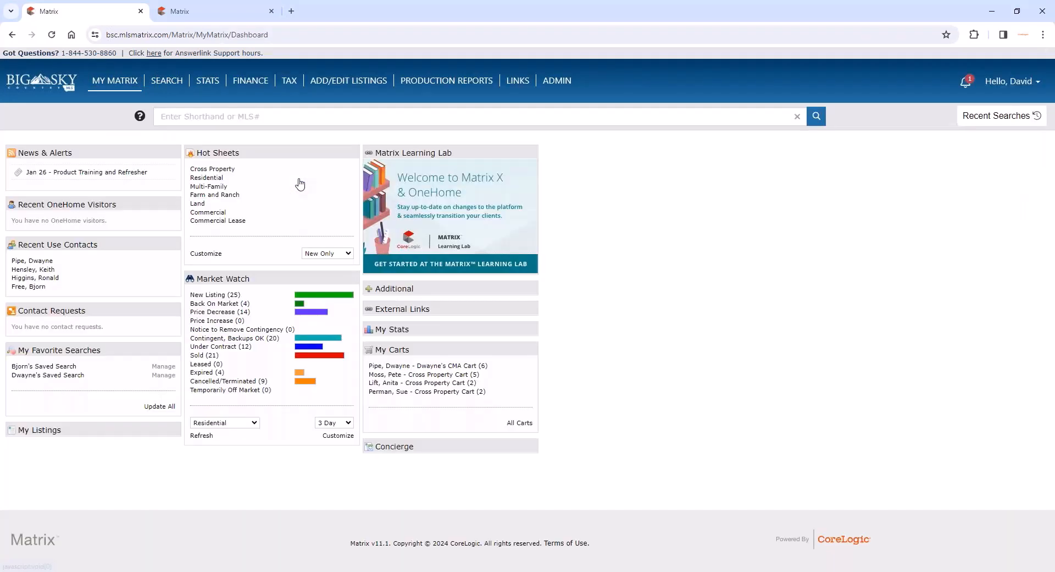
pyautogui.click(63, 376)
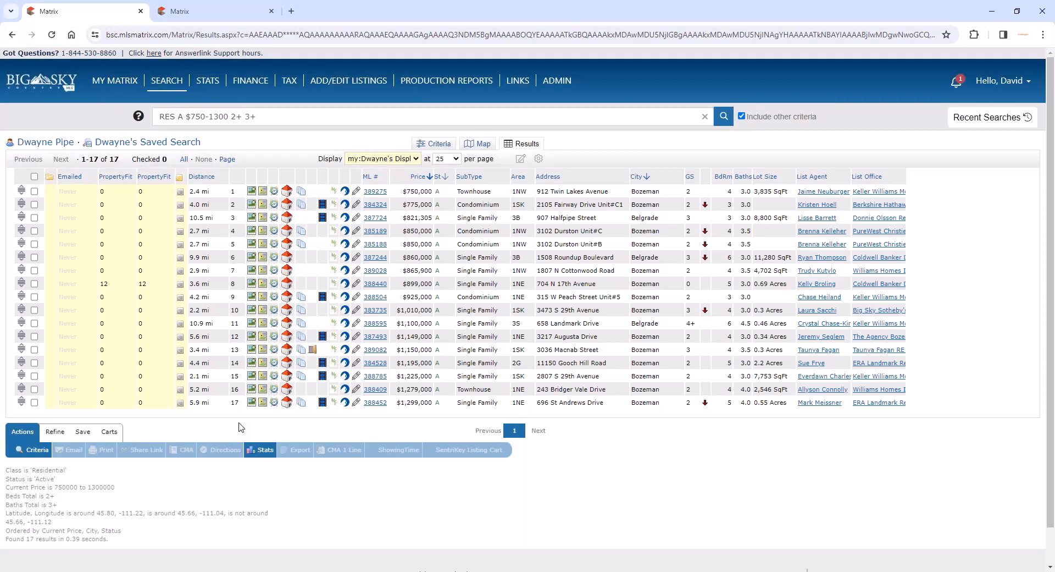
pyautogui.click(17, 91)
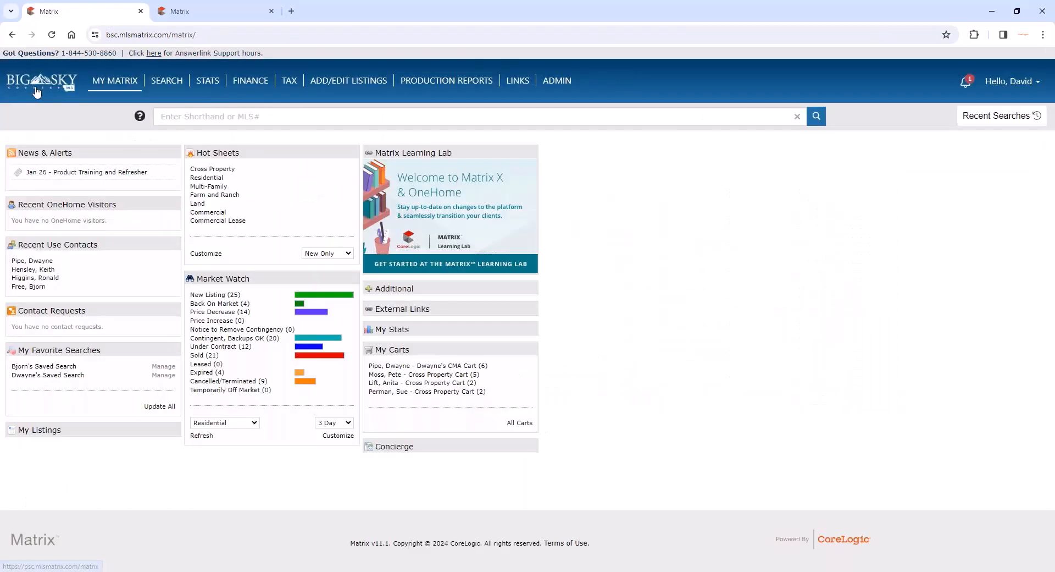
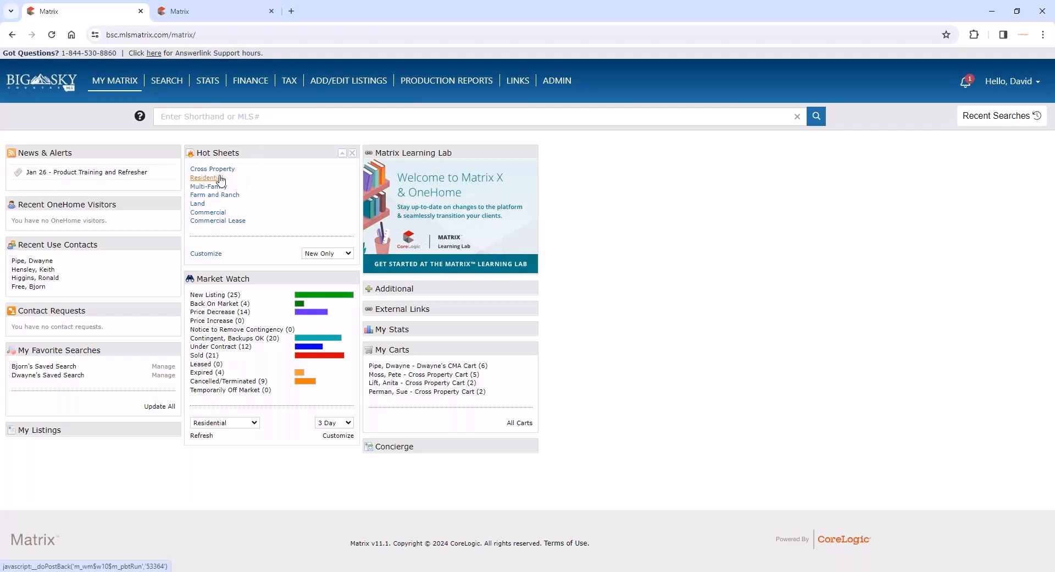
# - Set the Hot Sheets period to 3 Day, view the Residential hot sheet's results, and return to the home page
pyautogui.click(324, 253)
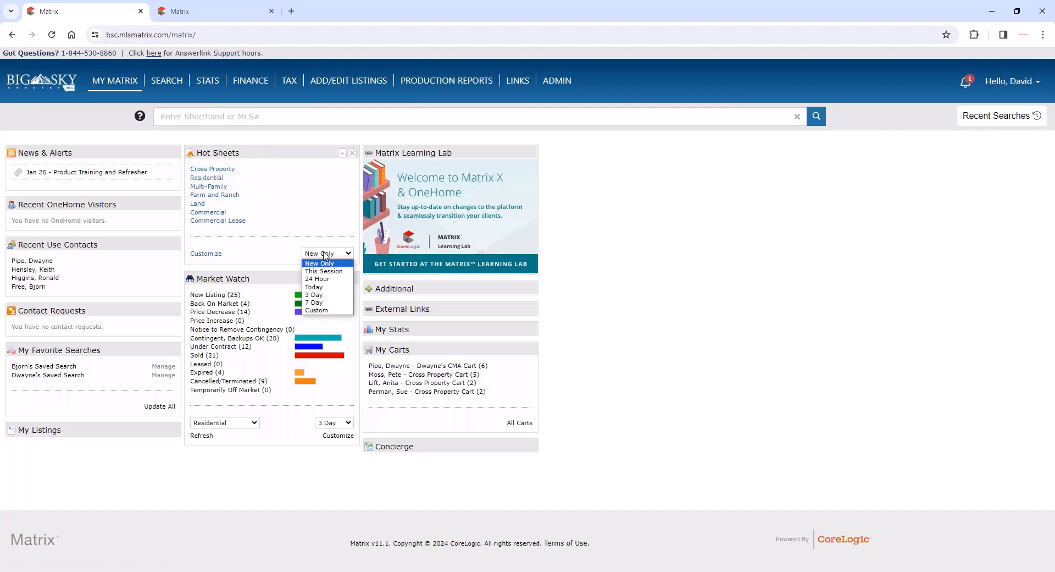
pyautogui.click(337, 295)
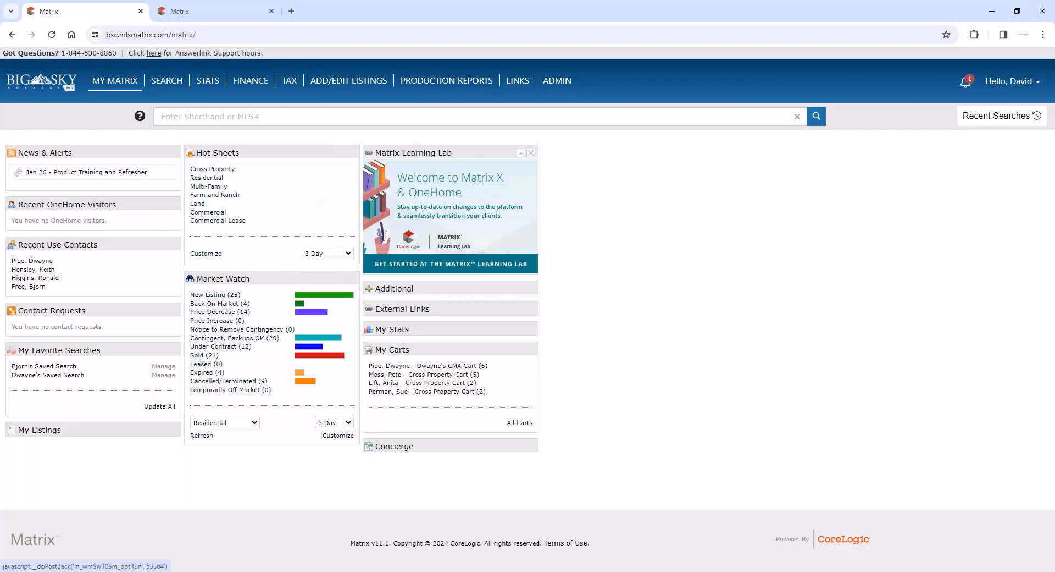
pyautogui.click(207, 178)
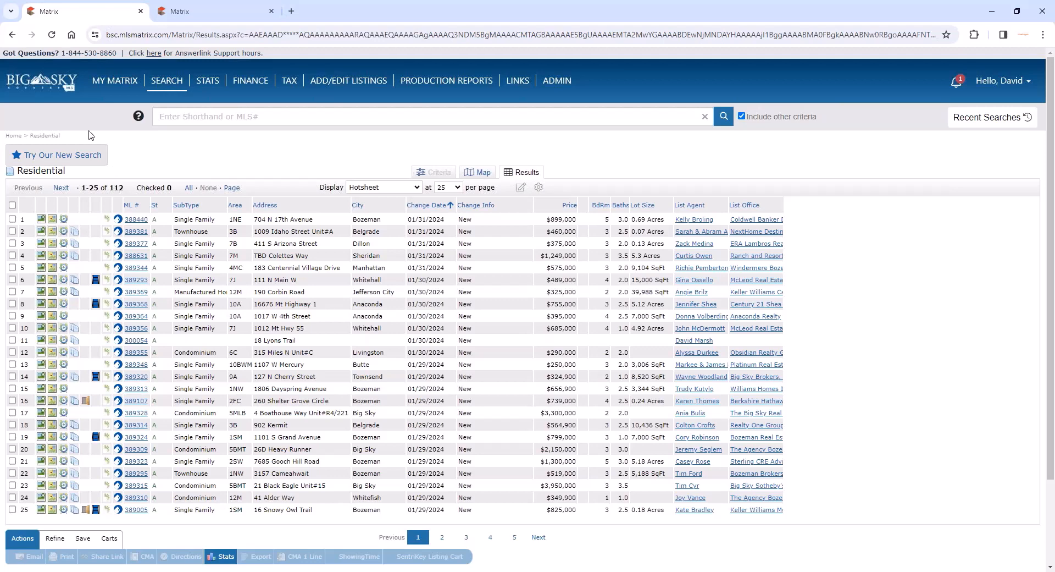
pyautogui.click(12, 36)
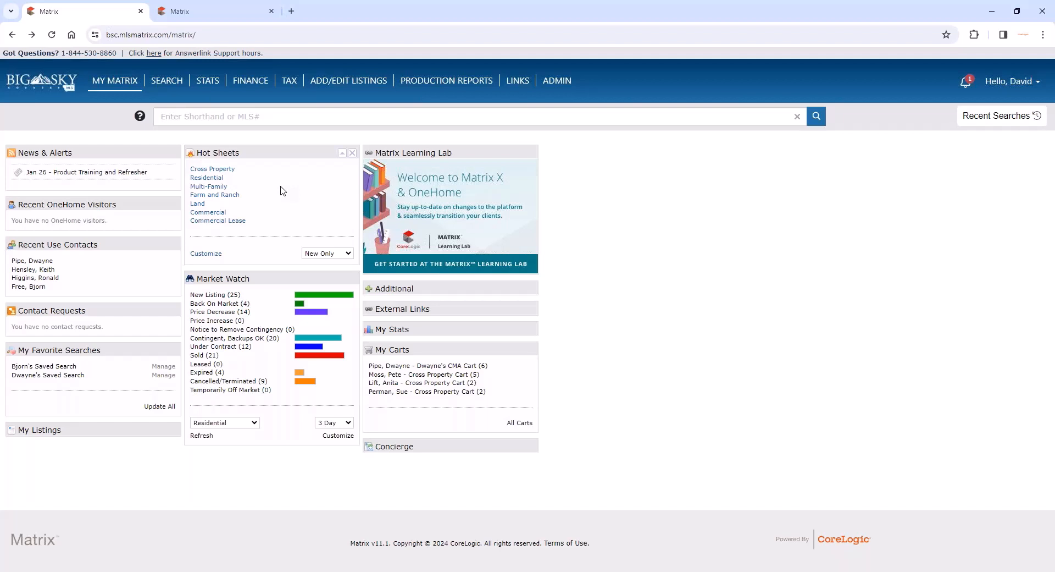
# - Add a Residential hot sheet named with the client's first name in possessive form plus "Price Increase Decrease Area"
pyautogui.click(212, 255)
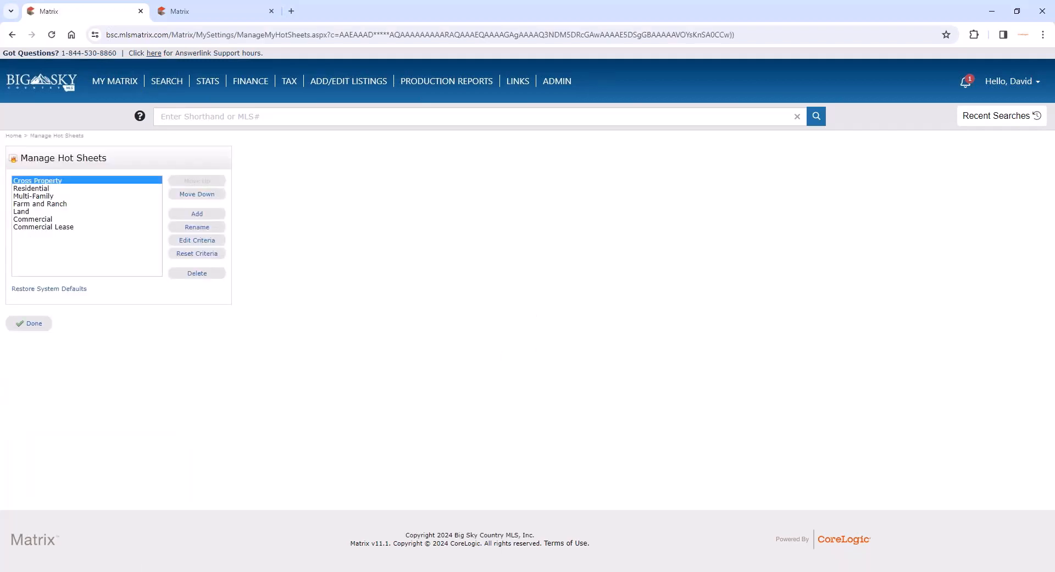
pyautogui.click(199, 213)
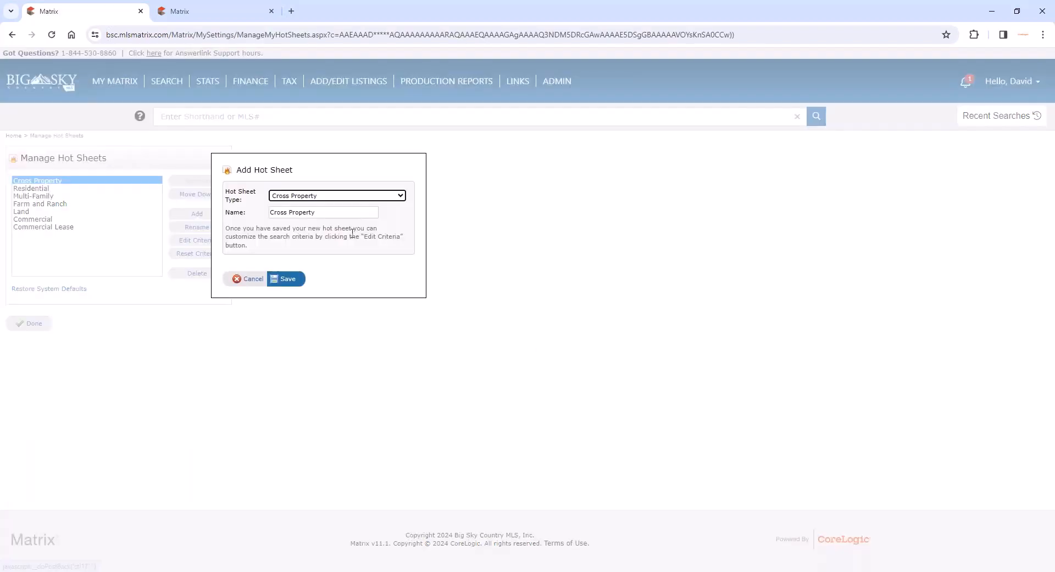
pyautogui.click(354, 197)
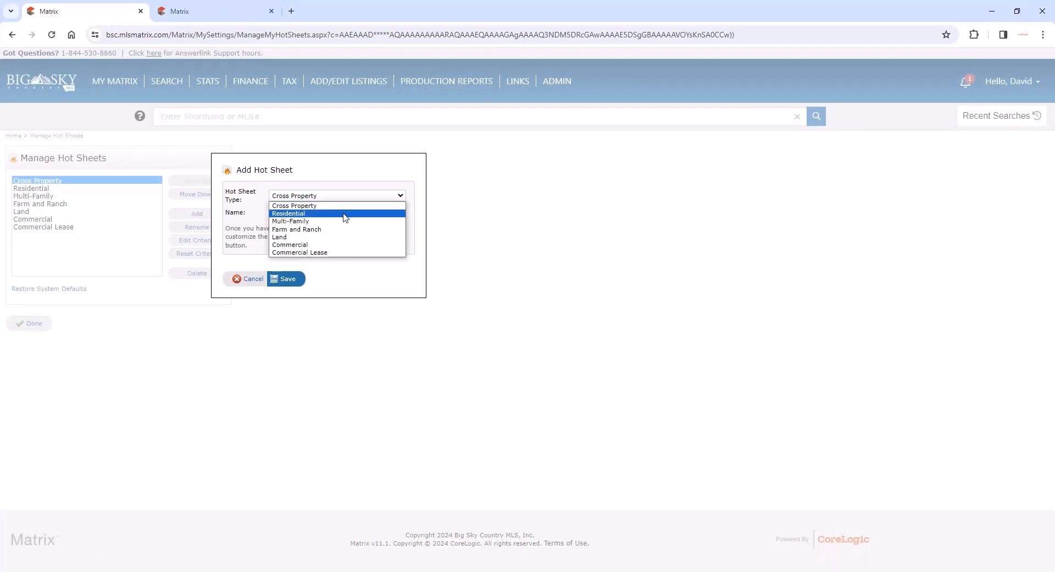
pyautogui.click(345, 213)
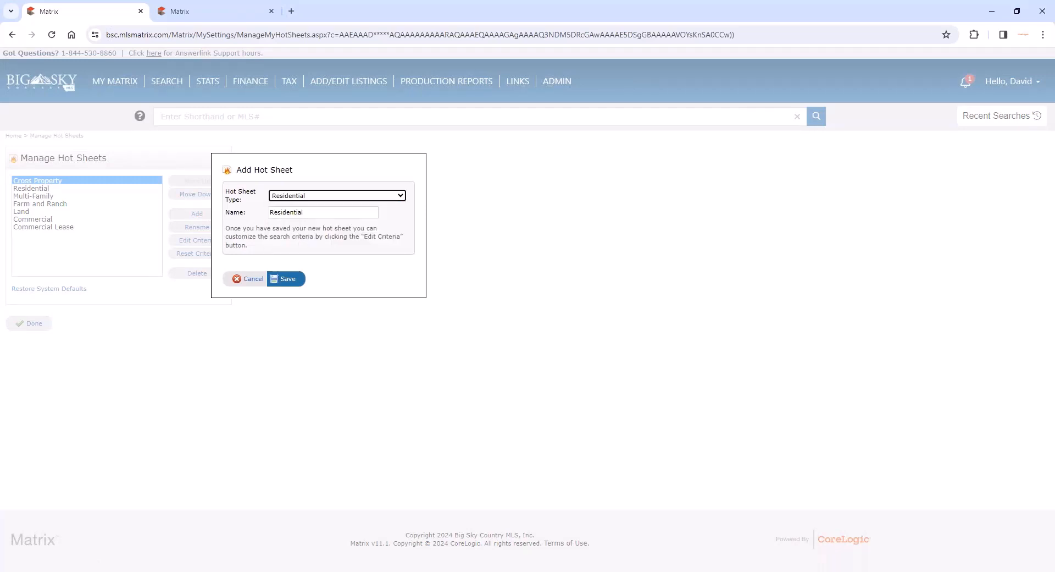
pyautogui.press('Tab')
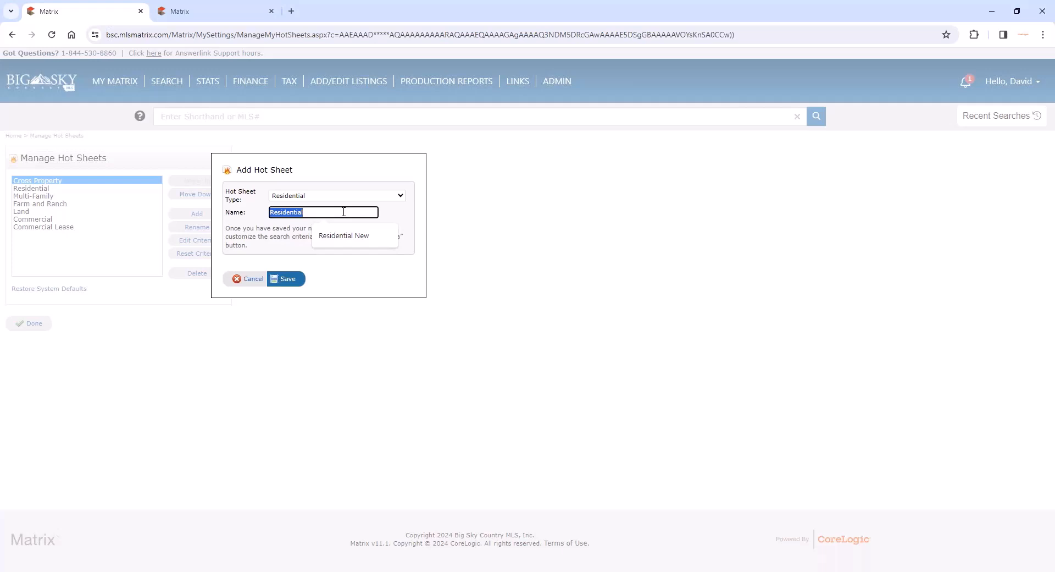
pyautogui.write('D')
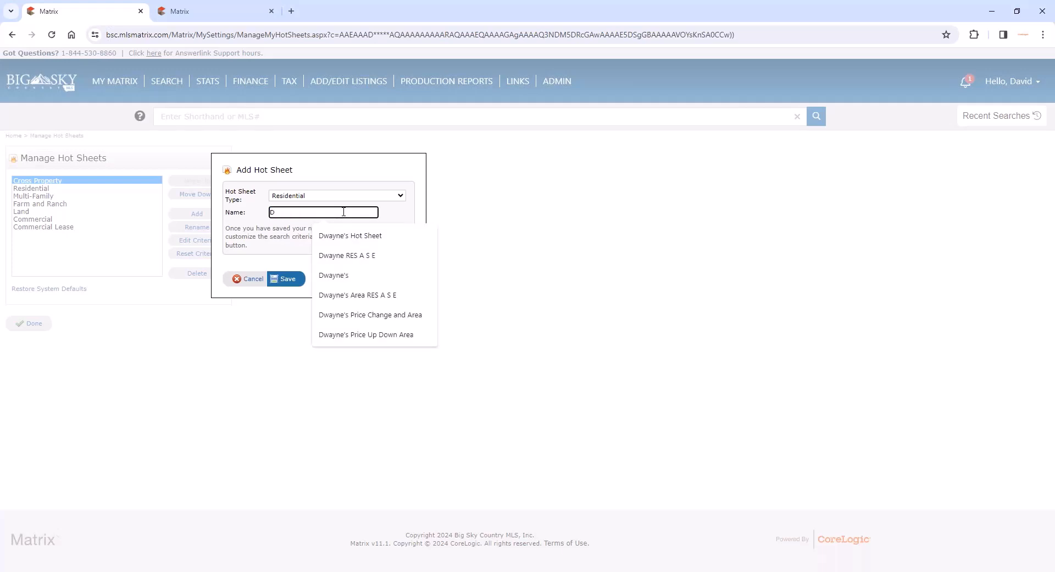
pyautogui.write("wayne's Pl")
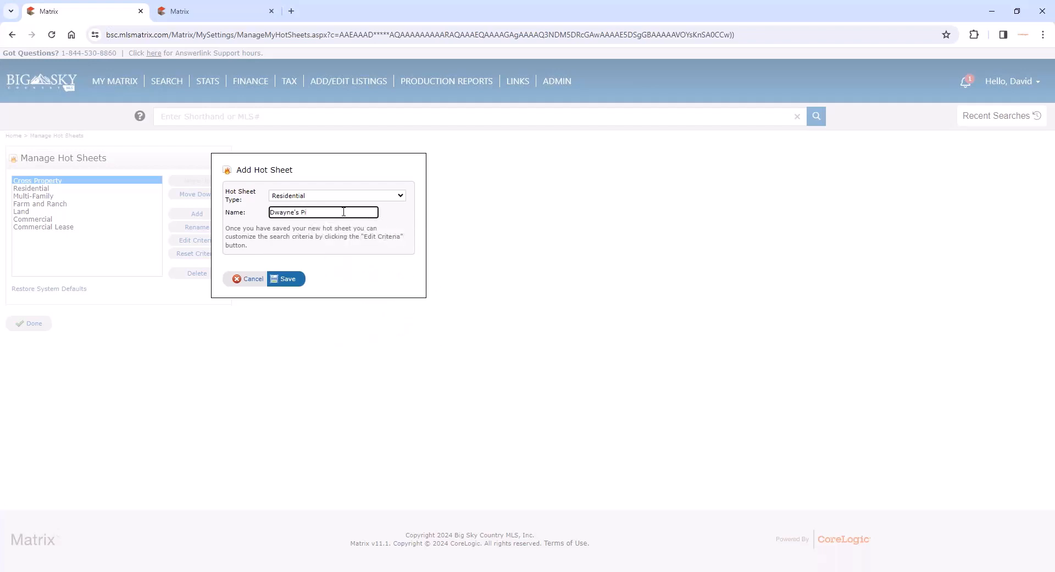
pyautogui.write('ice Increase Decrease Area')
pyautogui.click(287, 279)
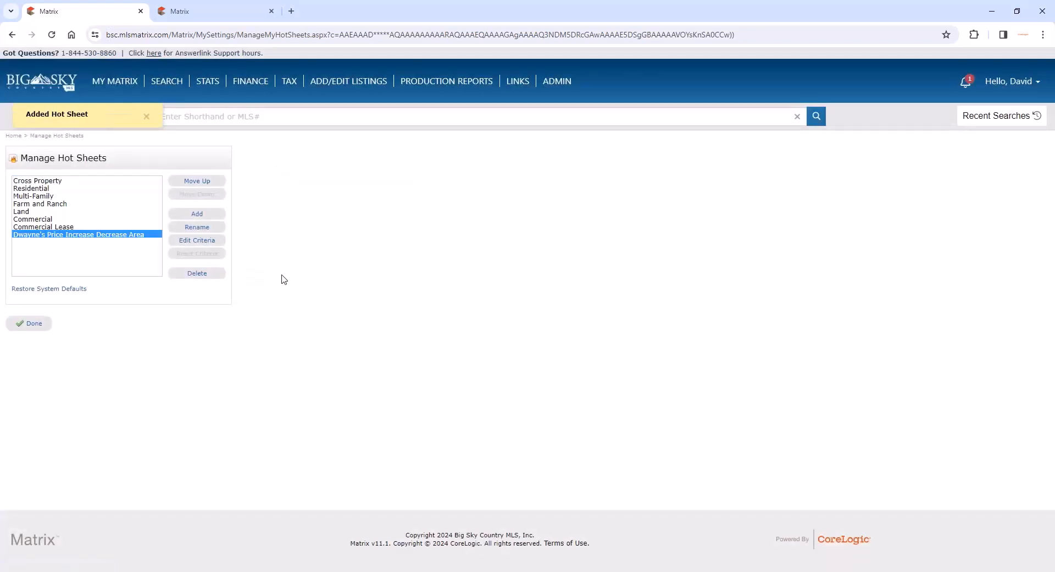
# - Edit the new hot sheet's criteria to include the Price Decrease and Price Increase change types
pyautogui.click(204, 244)
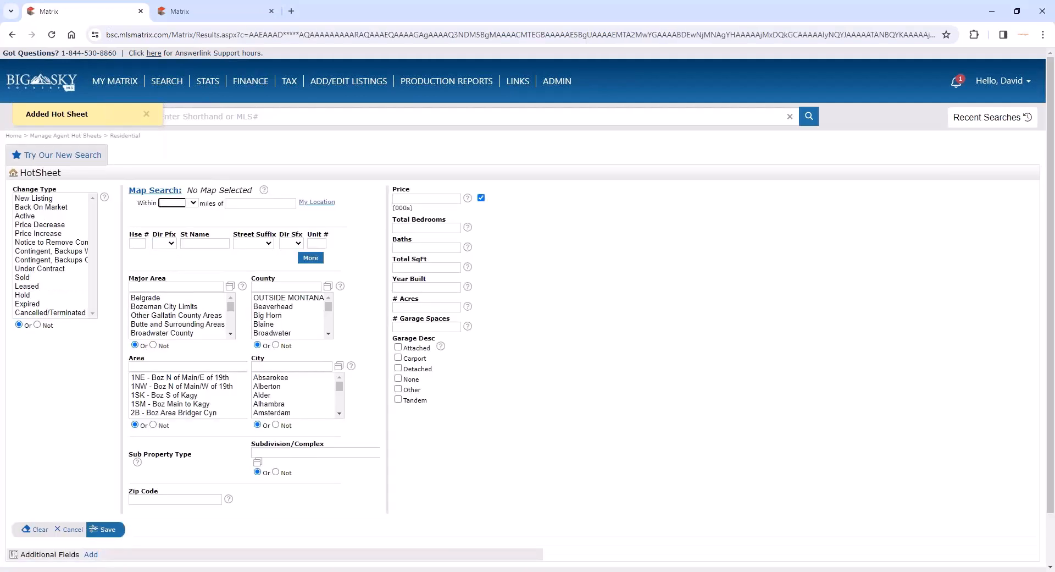
pyautogui.click(54, 225)
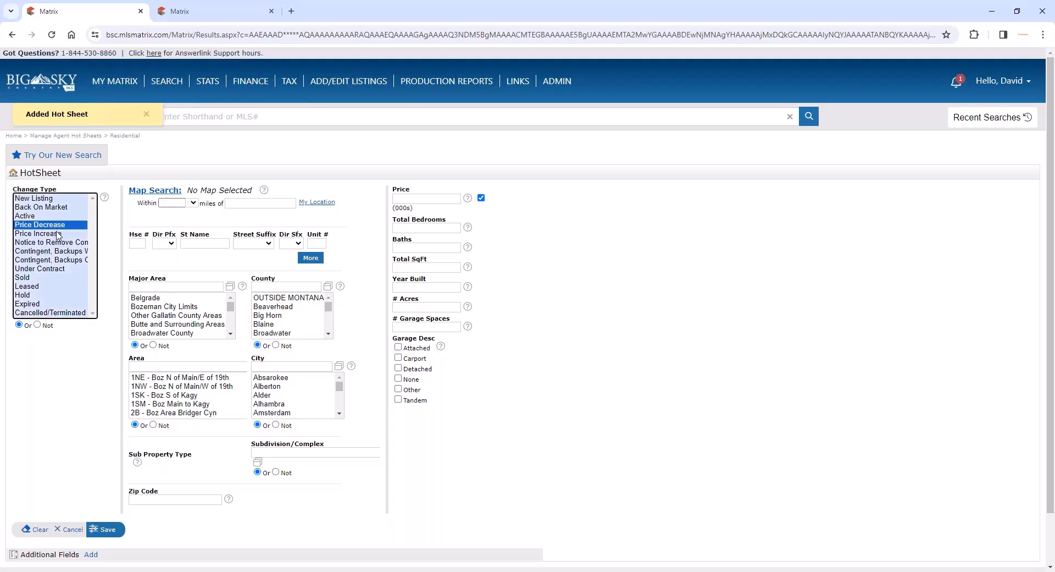
pyautogui.keyDown('ctrl'); pyautogui.click(57, 233); pyautogui.keyUp('ctrl')
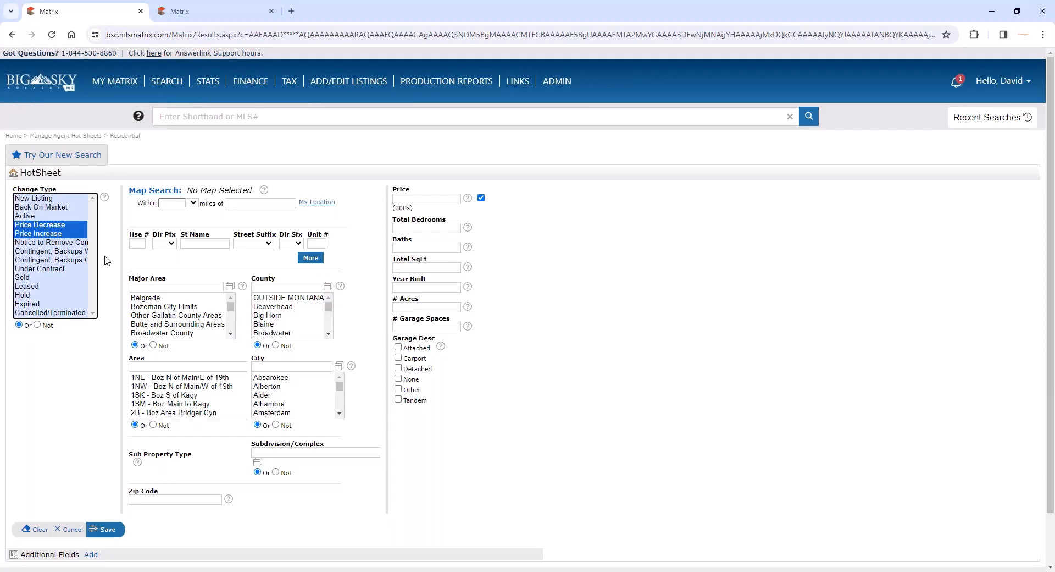
# - Draw a radius search region on the map over Bozeman, centered near N 19th Ave, and save the hot sheet's criteria
pyautogui.click(146, 192)
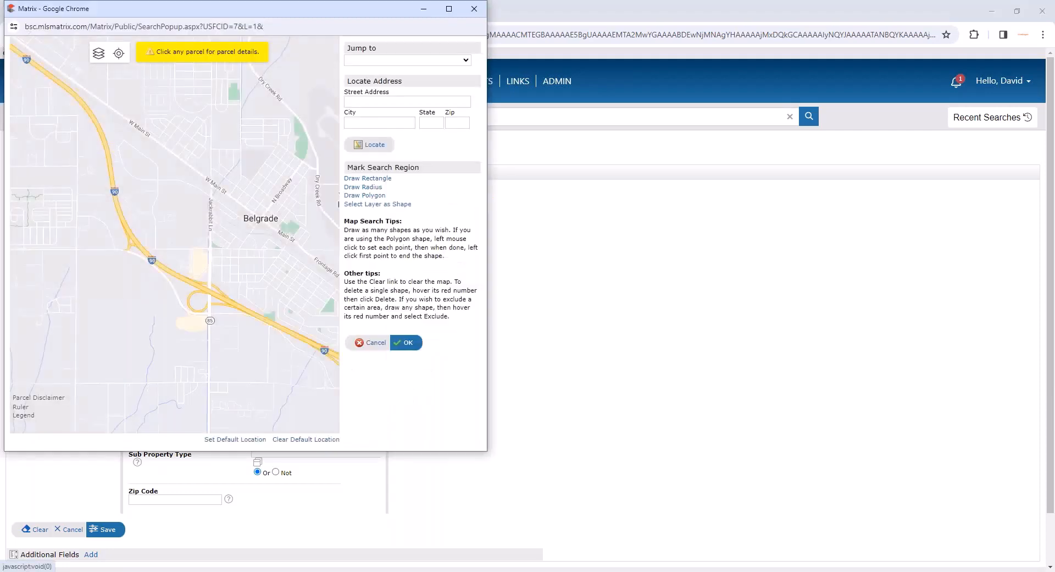
pyautogui.scroll(-4, 262, 207)
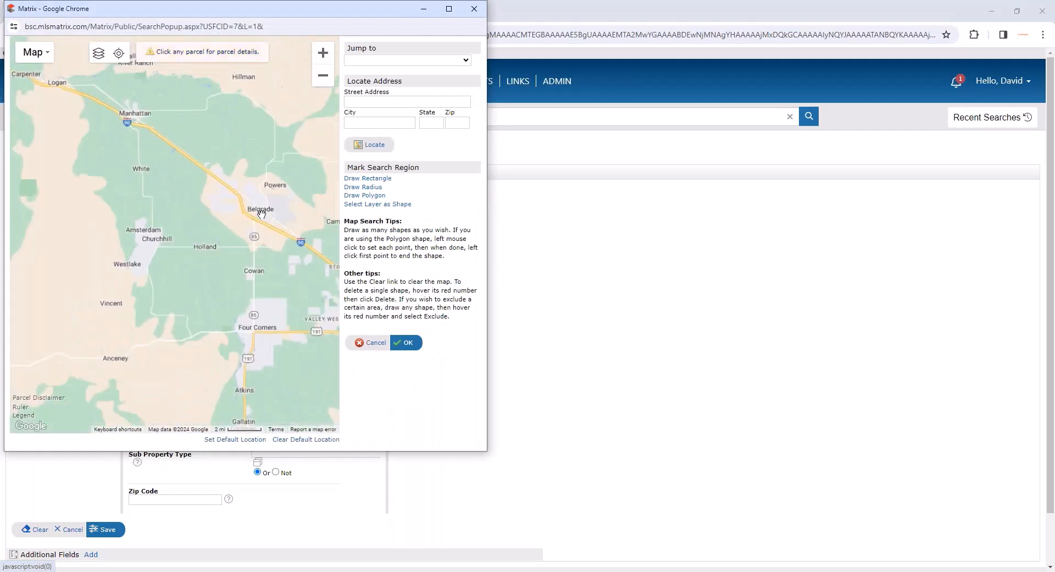
pyautogui.scroll(1, 261, 264)
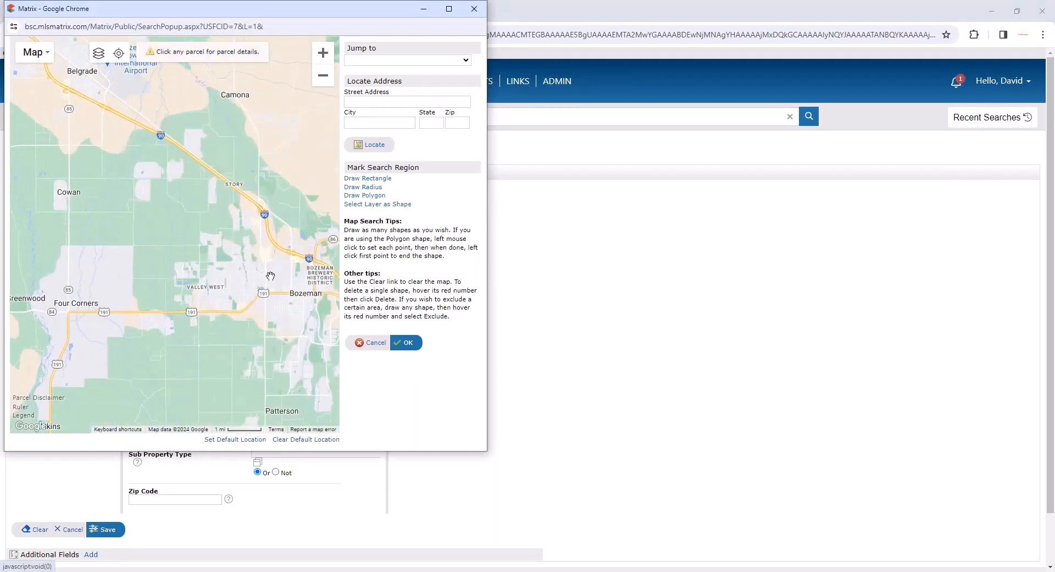
pyautogui.moveTo(265, 268); pyautogui.dragTo(221, 224)
pyautogui.scroll(1, 221, 224)
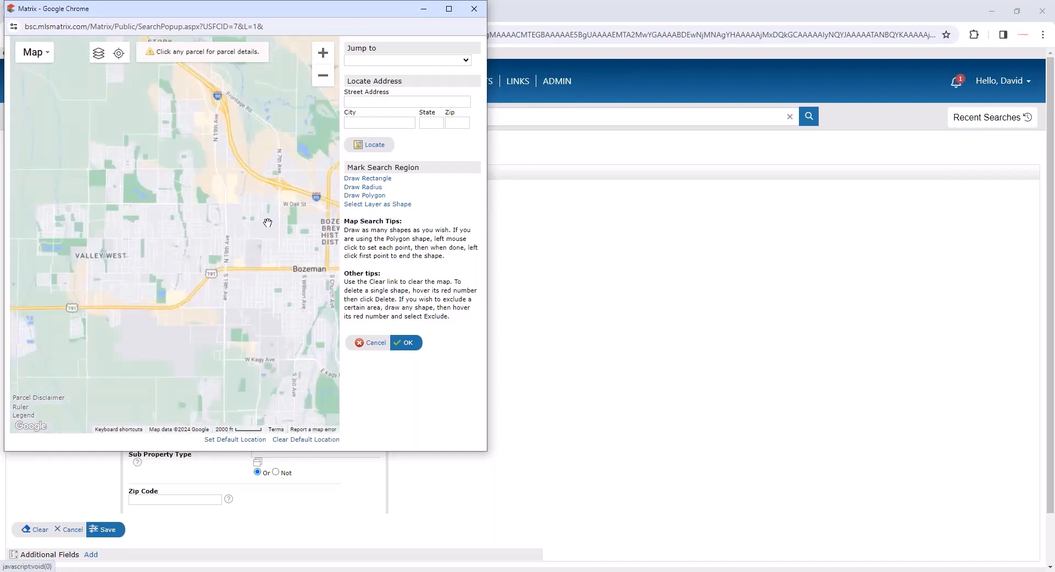
pyautogui.click(378, 188)
pyautogui.moveTo(226, 248)
pyautogui.mouseDown()
pyautogui.moveTo(297, 250)
pyautogui.moveTo(324, 284)
pyautogui.moveTo(272, 267)
pyautogui.moveTo(284, 281)
pyautogui.mouseUp()
pyautogui.click(408, 344)
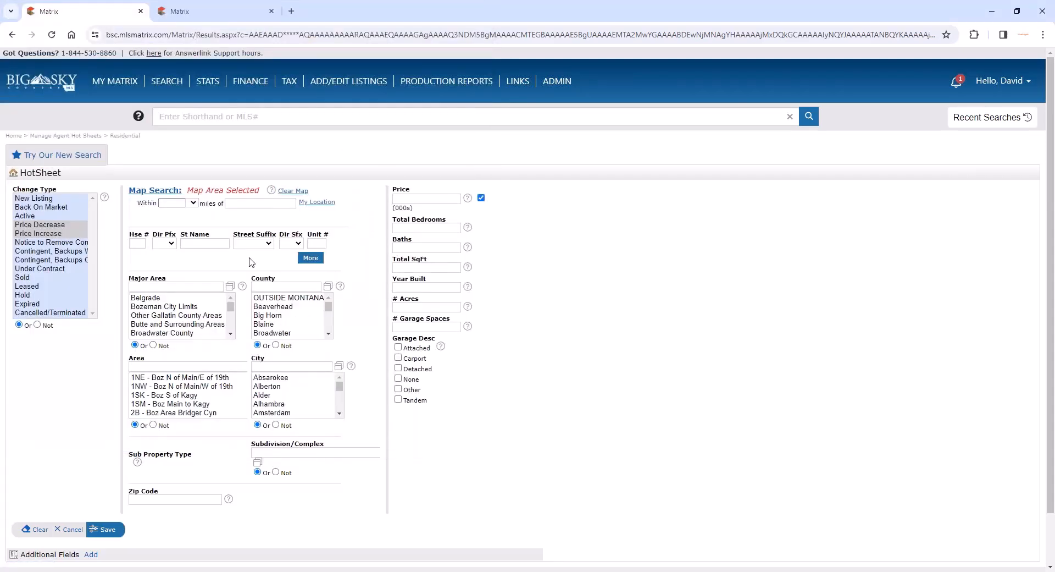
pyautogui.click(110, 531)
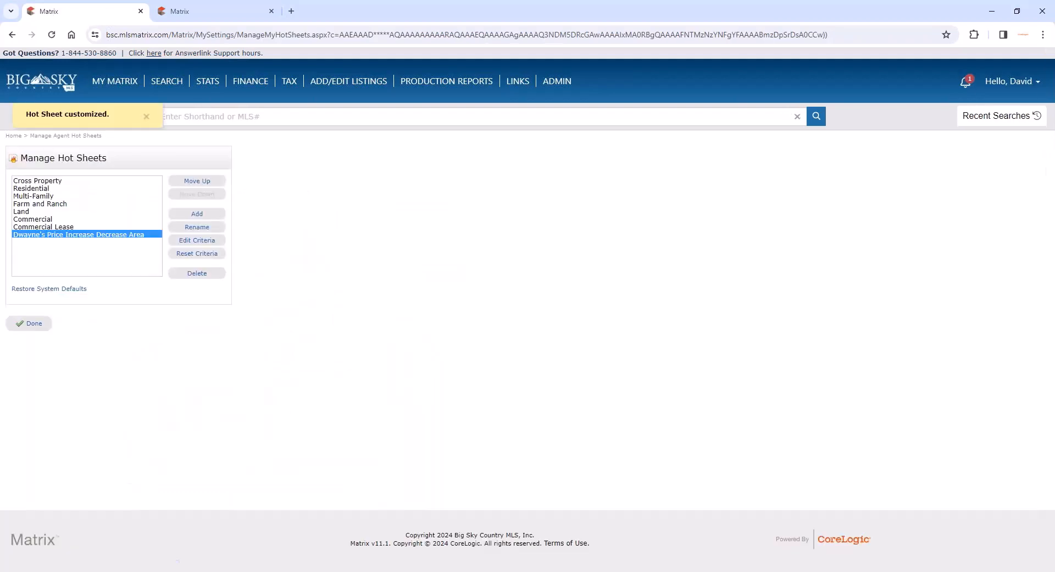
# - Reorder the client's price-change hot sheet to the first place in the list and finish managing hot sheets
pyautogui.click(205, 183)
pyautogui.click(199, 181)
pyautogui.click(199, 182)
pyautogui.click(199, 182)
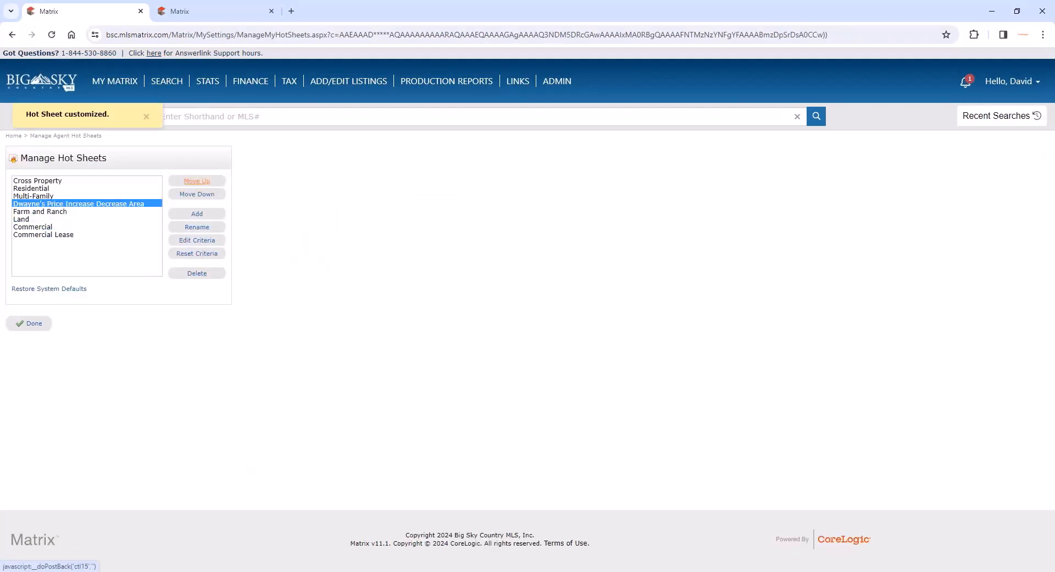
pyautogui.click(199, 181)
pyautogui.click(199, 181)
pyautogui.click(199, 181)
pyautogui.click(34, 325)
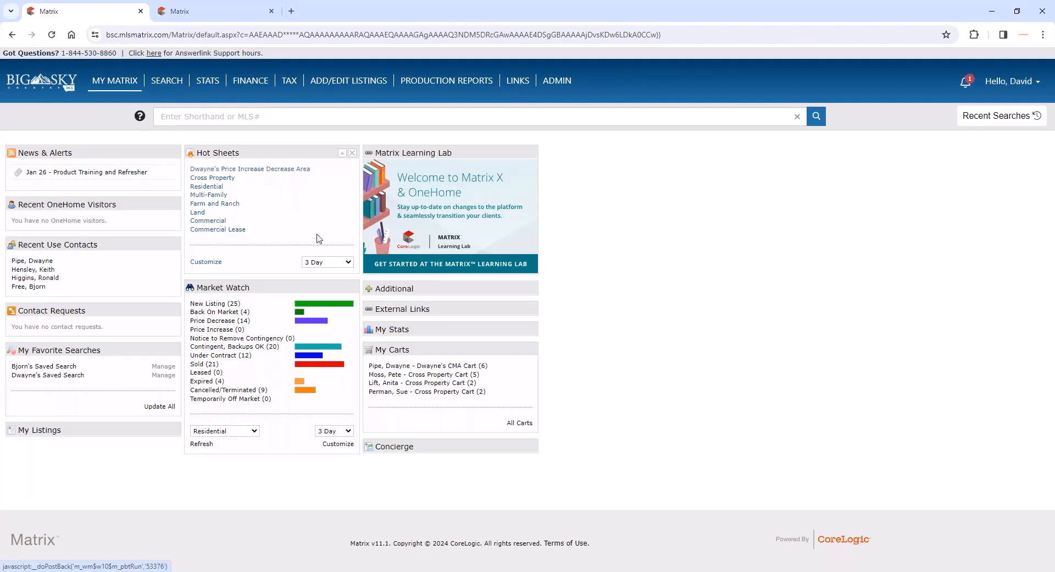
# - Set the Hot Sheets period to 7 Day, view the client's price-change hot sheet results, and return to the home page
pyautogui.click(331, 265)
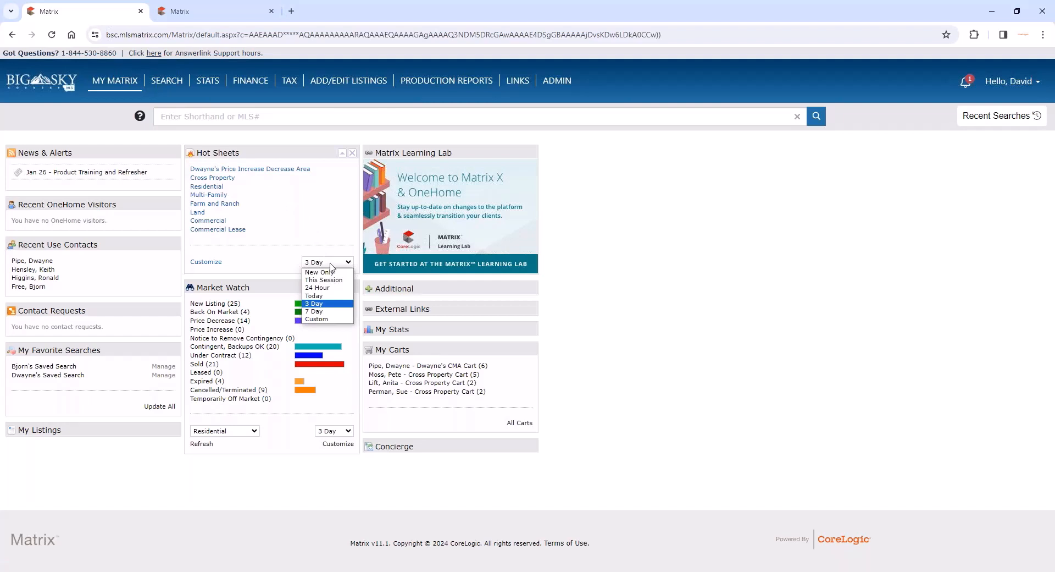
pyautogui.click(337, 312)
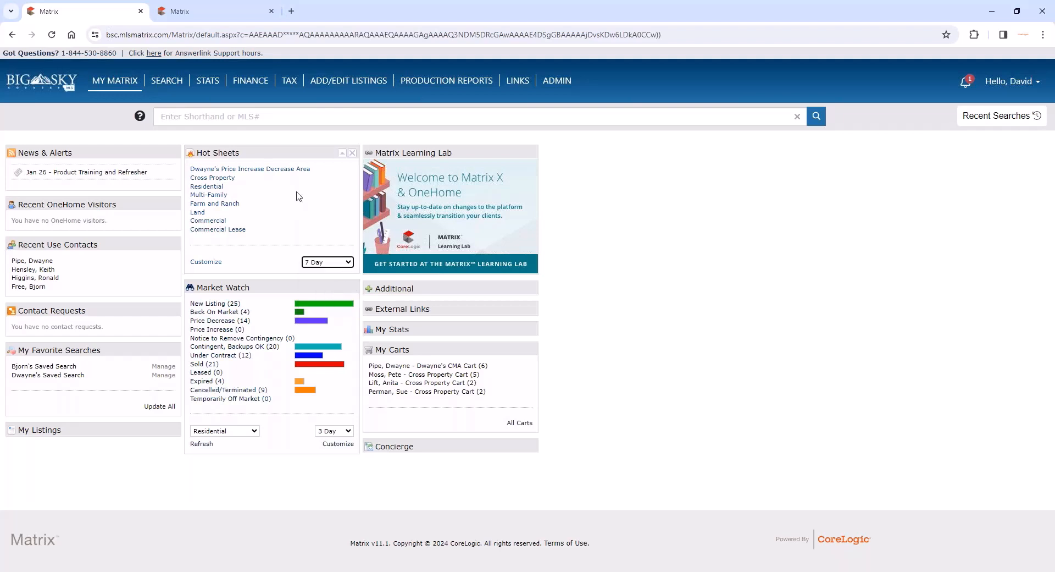
pyautogui.click(294, 169)
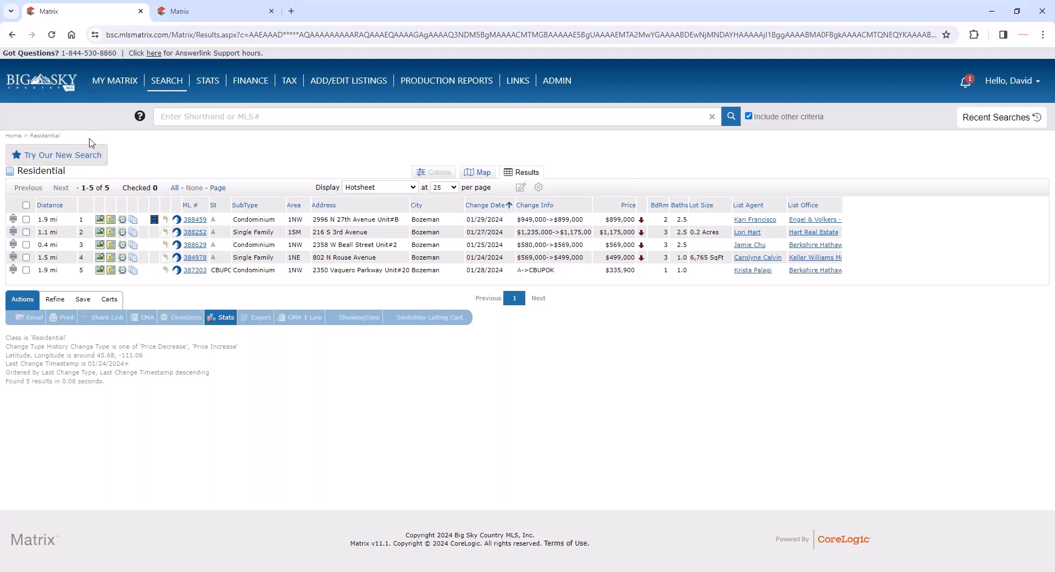
pyautogui.click(12, 35)
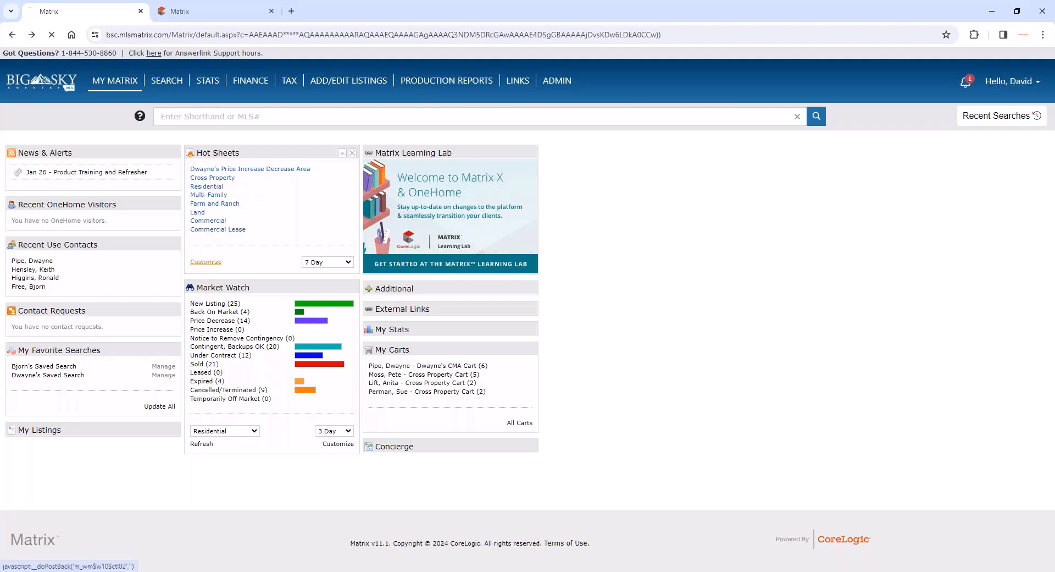
# - Delete the Commercial hot sheet from the managed hot sheets and confirm its removal
pyautogui.click(206, 261)
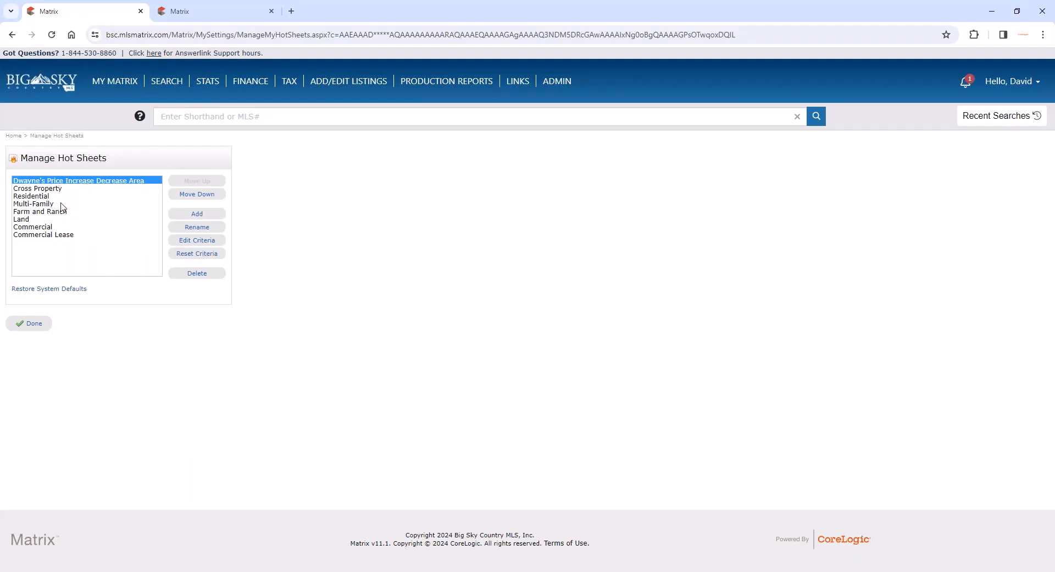
pyautogui.click(63, 227)
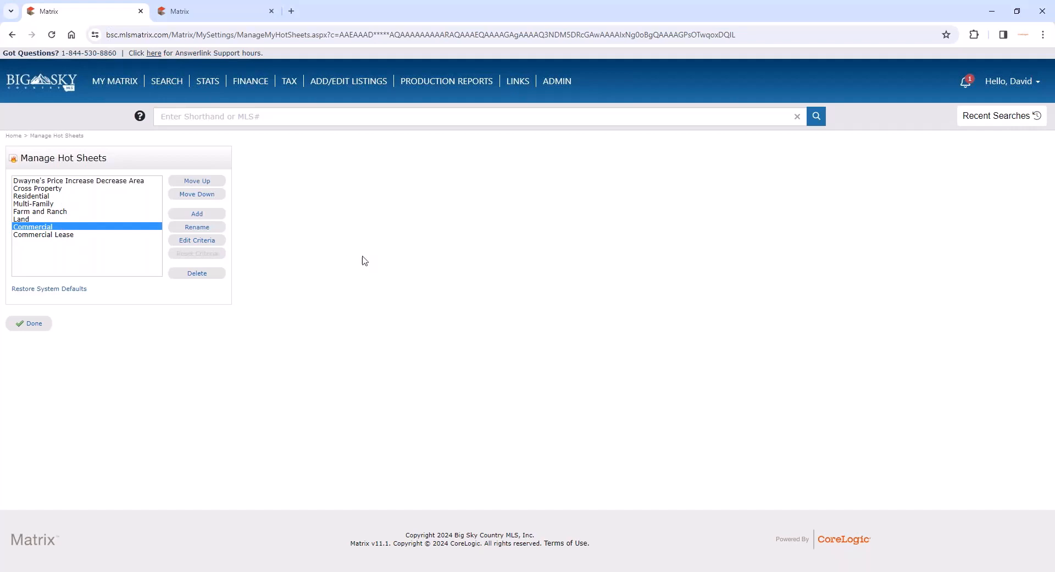
pyautogui.click(203, 273)
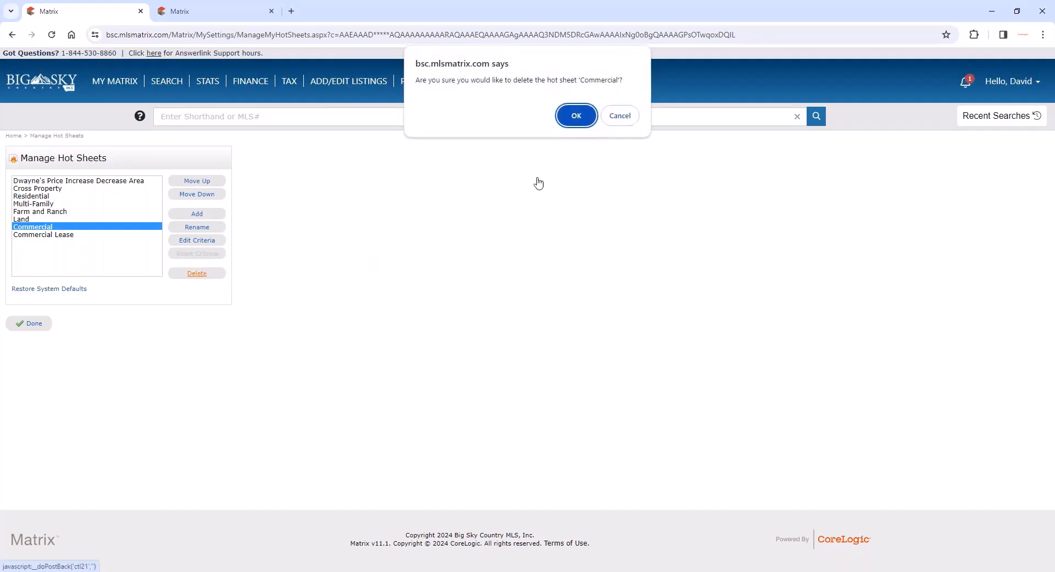
pyautogui.click(578, 115)
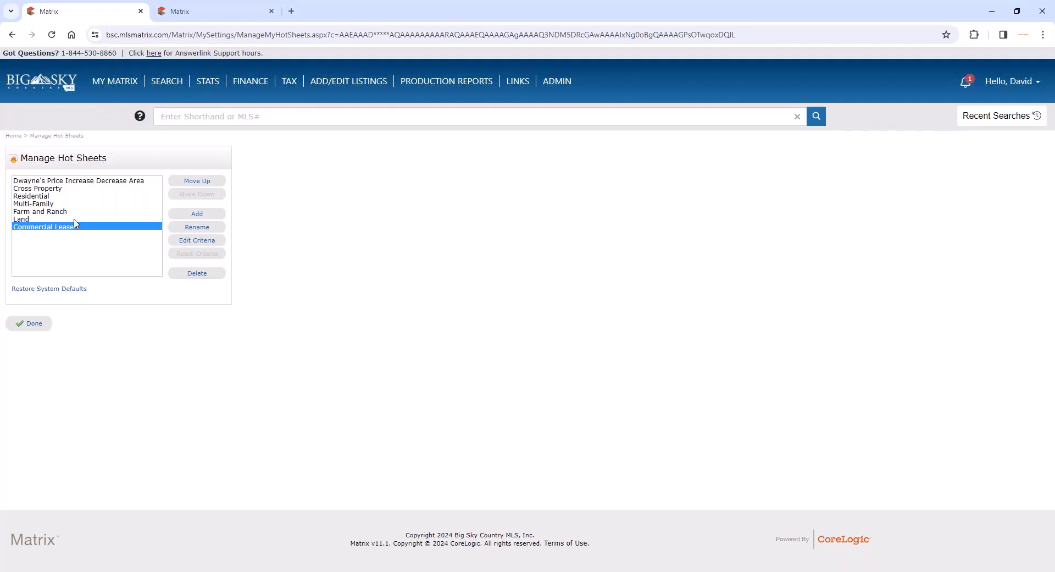
# - Add a hot sheet of type Commercial with its default name and finish managing hot sheets
pyautogui.click(198, 214)
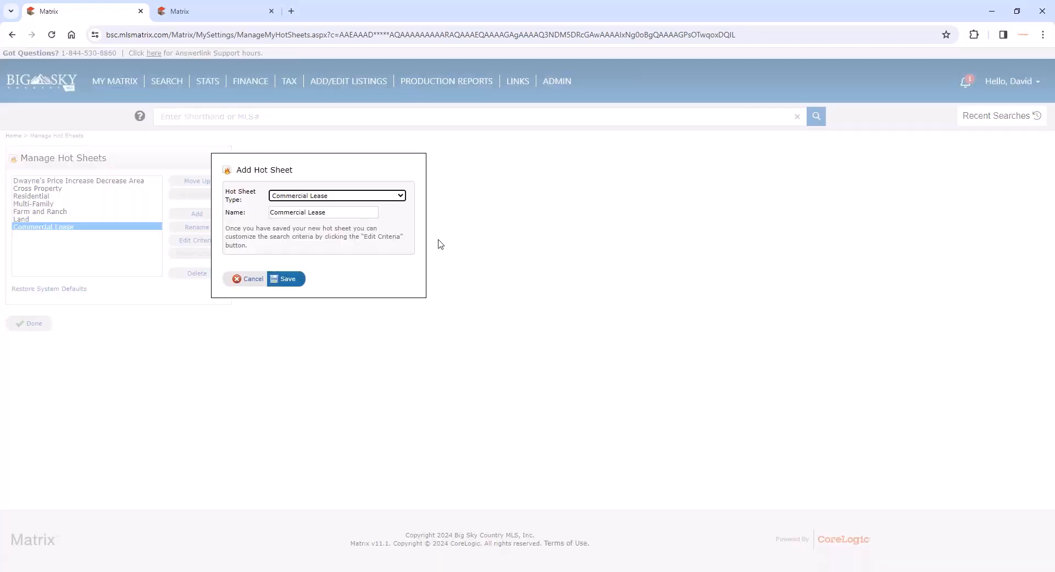
pyautogui.click(382, 197)
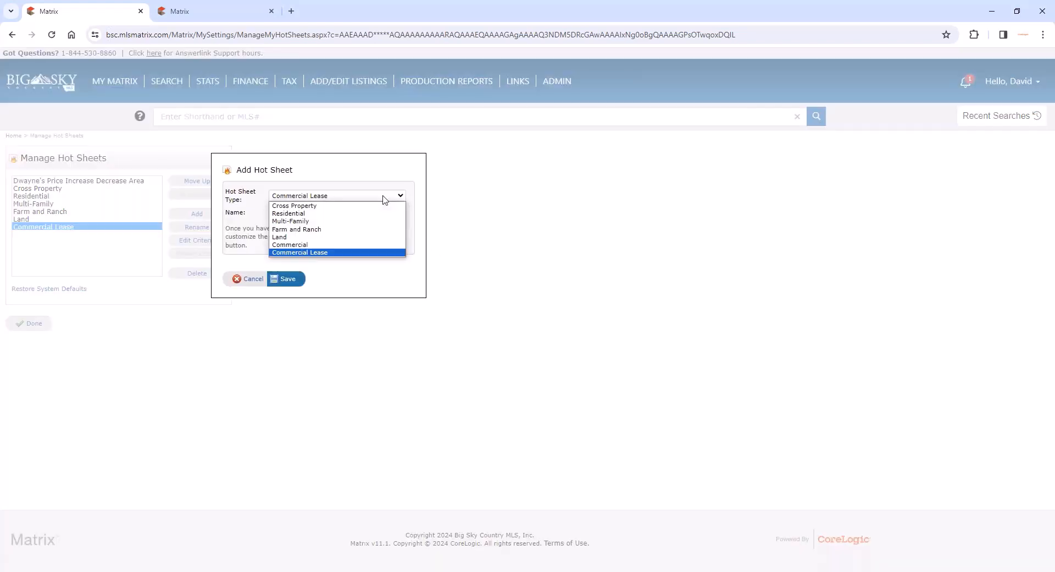
pyautogui.click(350, 245)
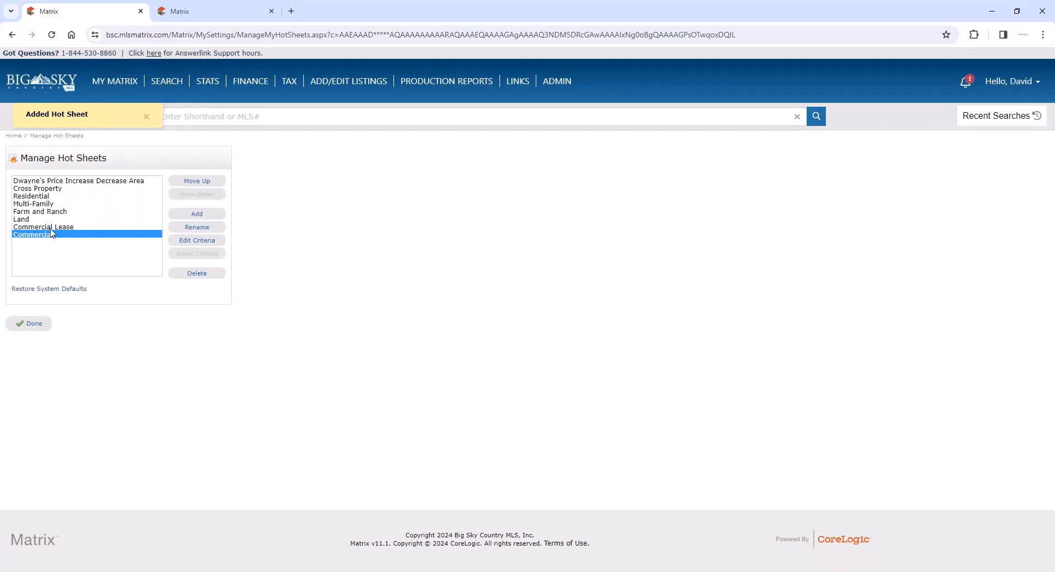
pyautogui.click(34, 328)
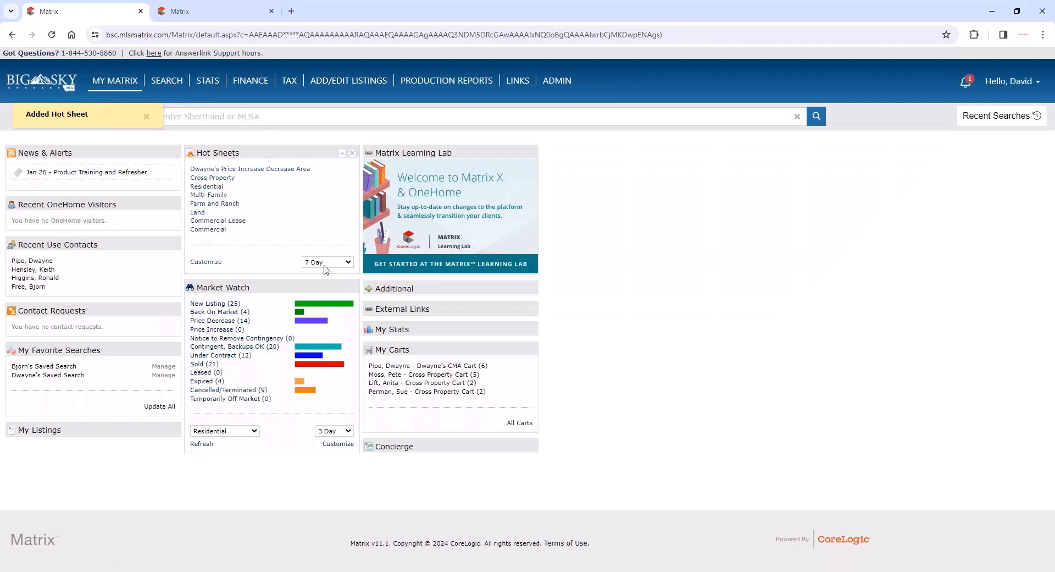
# - Set the Hot Sheets period to New Only, view the Cross Property hot sheet results, and return to the home page
pyautogui.click(329, 266)
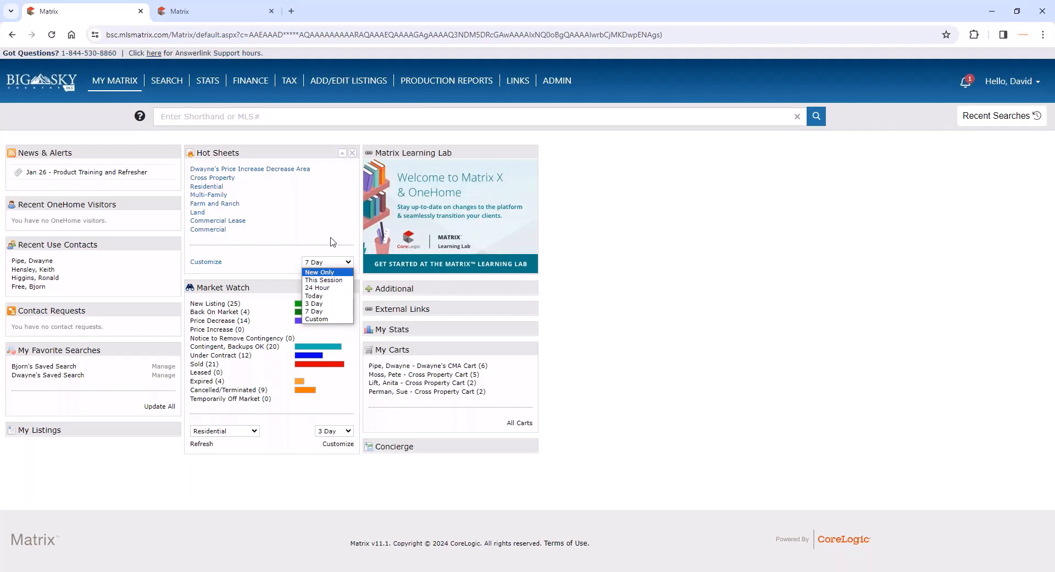
pyautogui.click(323, 273)
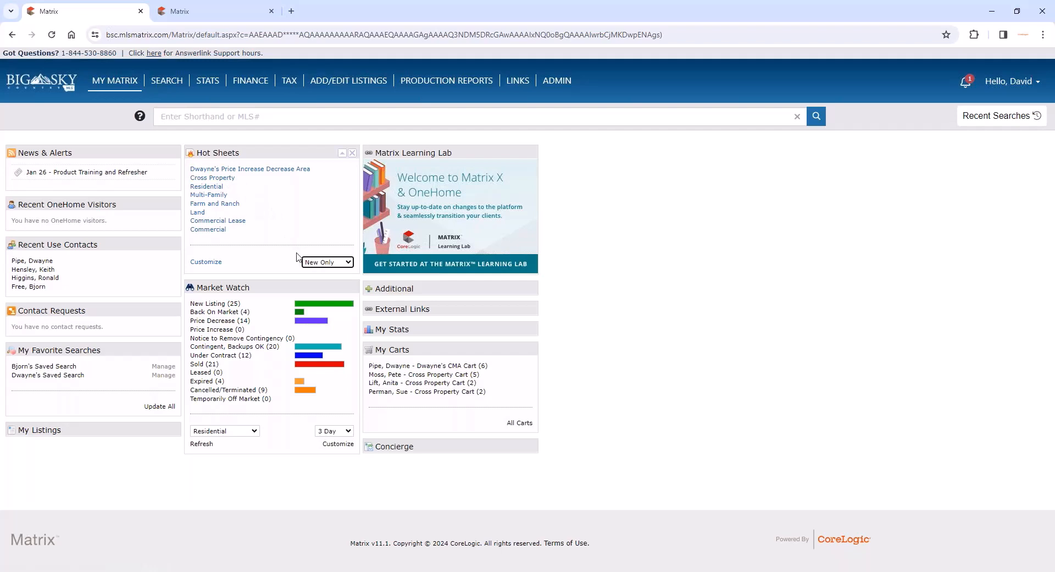
pyautogui.click(217, 178)
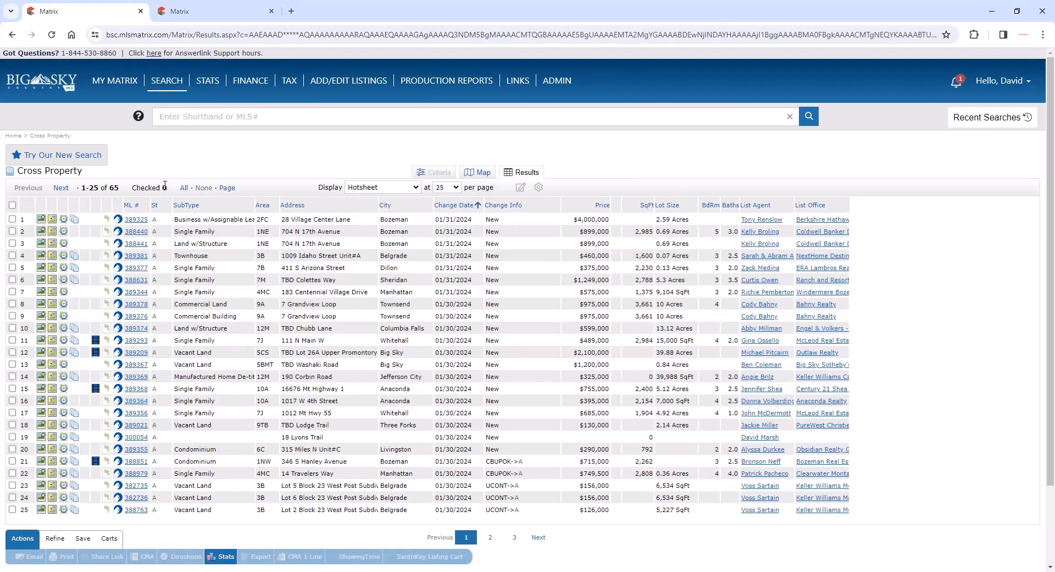
pyautogui.click(12, 34)
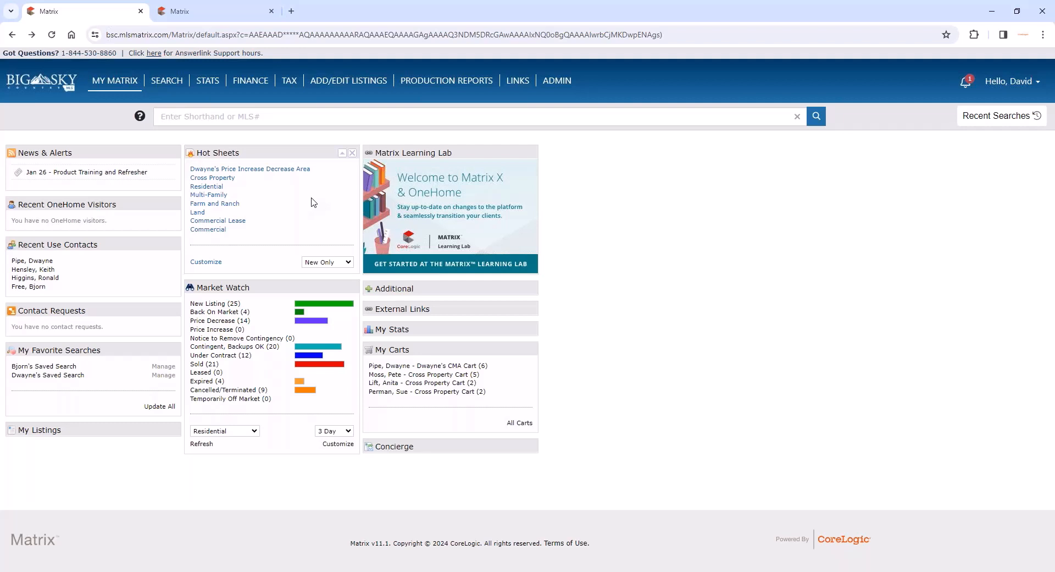
# - Run the Cross Property hot sheet again with the New Only period to check for newer changes, and return to the home page
pyautogui.click(348, 262)
pyautogui.click(336, 273)
pyautogui.click(219, 179)
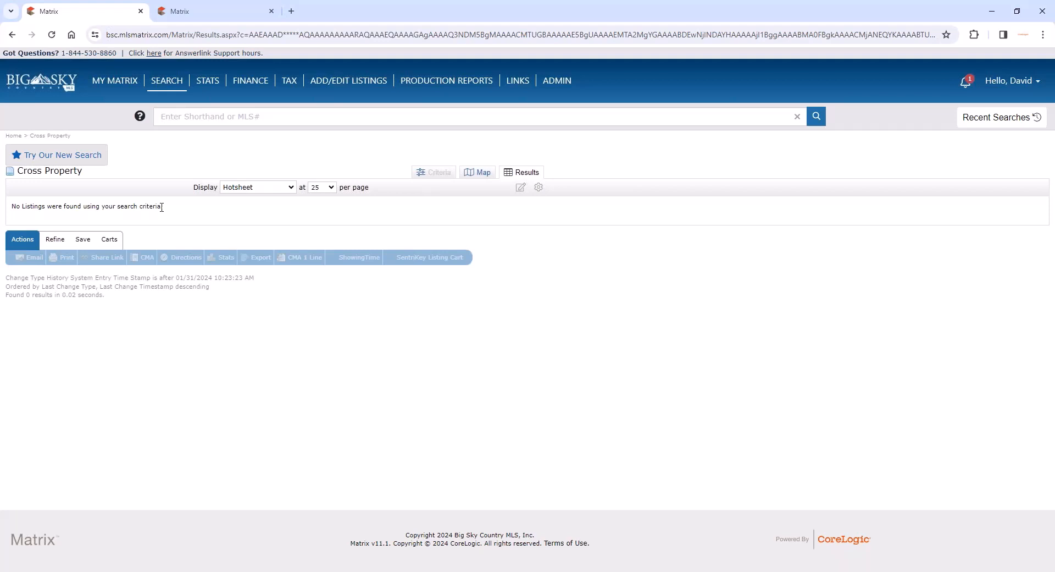
pyautogui.click(113, 81)
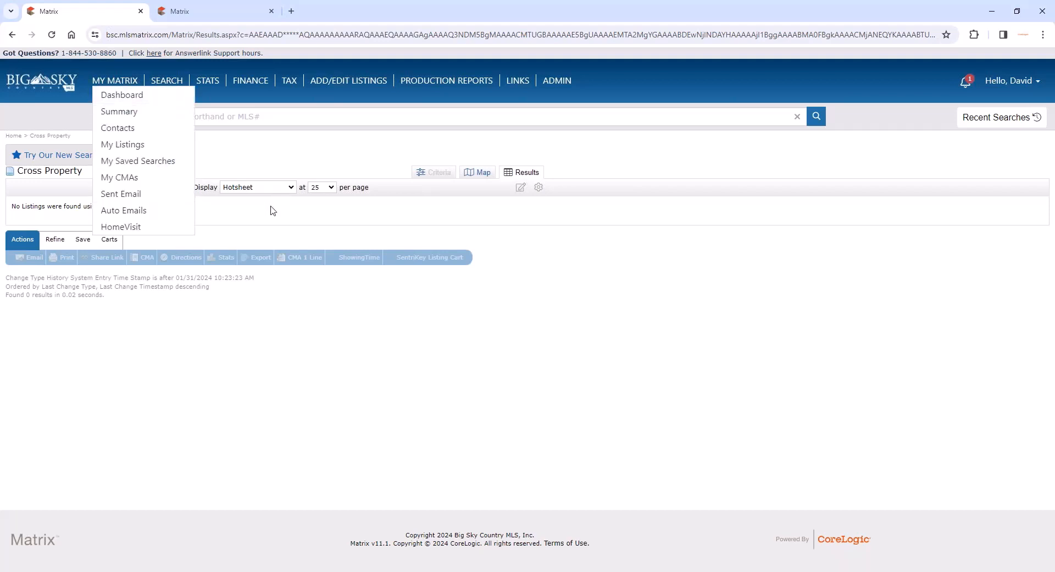
pyautogui.click(12, 35)
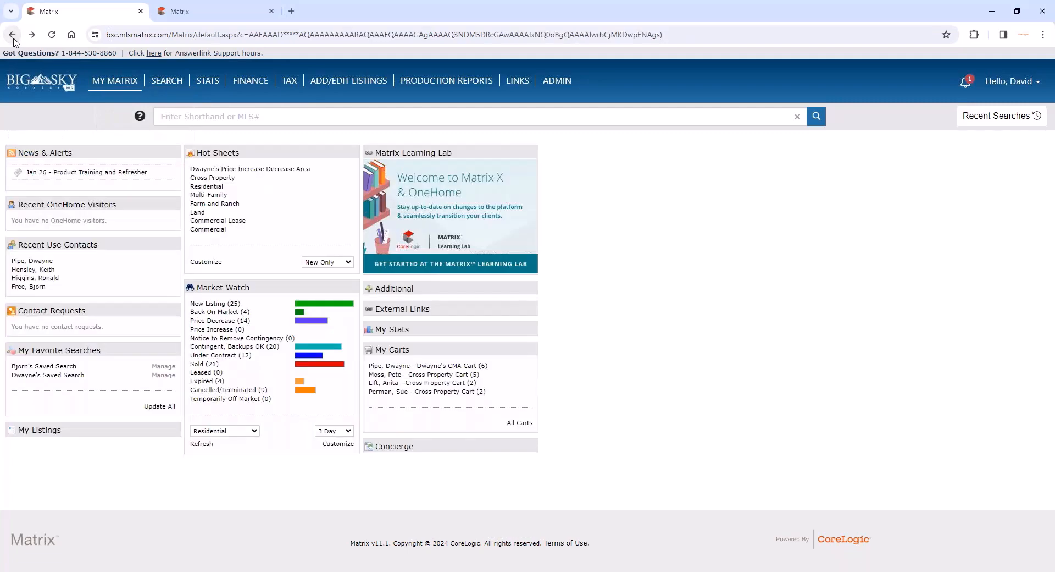
# - Set the Hot Sheets period to This Session, run the Cross Property hot sheet twice, and return to the home page
pyautogui.click(343, 263)
pyautogui.click(335, 281)
pyautogui.click(224, 179)
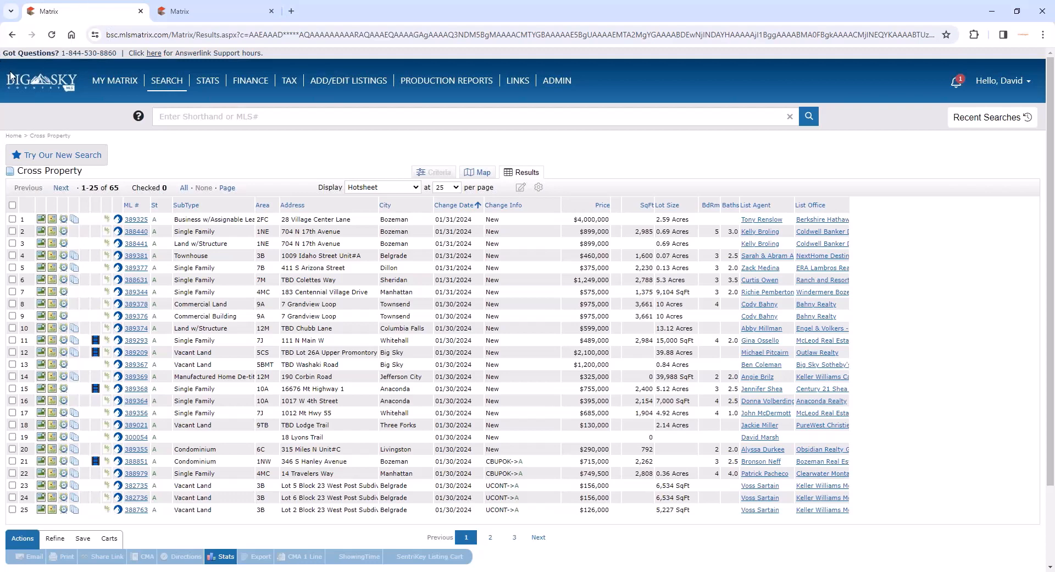
pyautogui.click(12, 34)
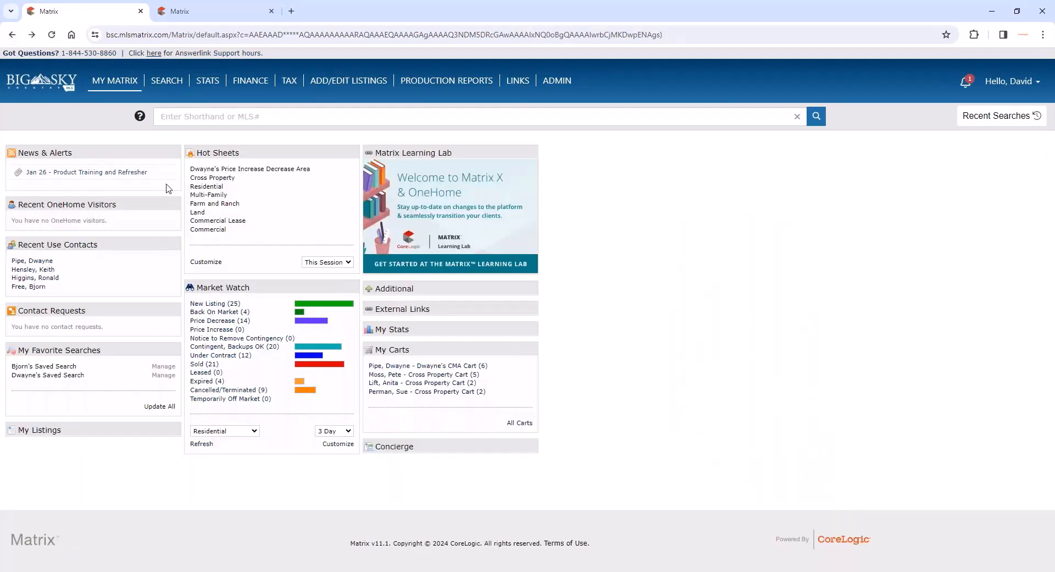
pyautogui.click(222, 182)
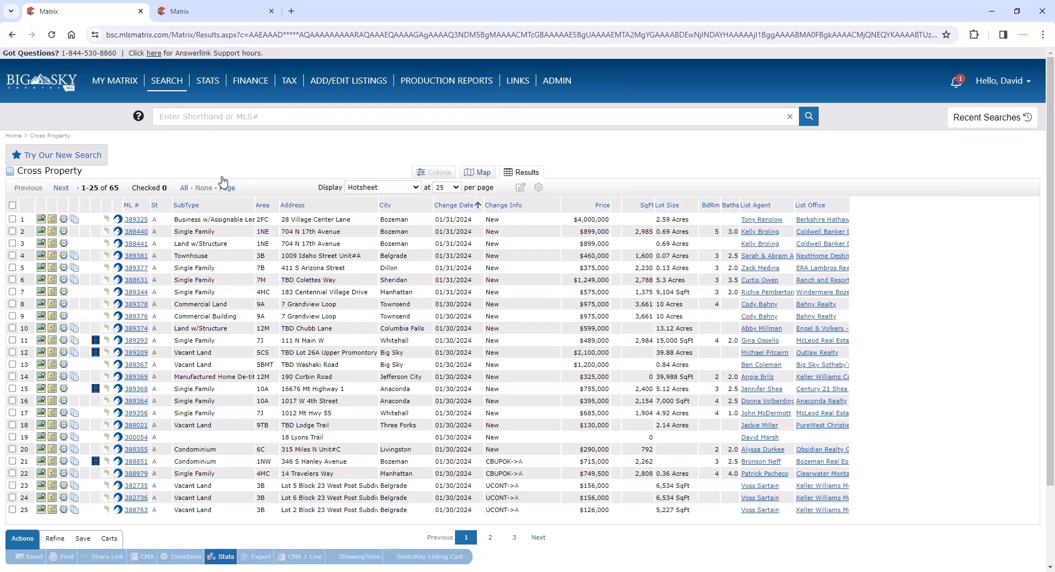
pyautogui.click(16, 34)
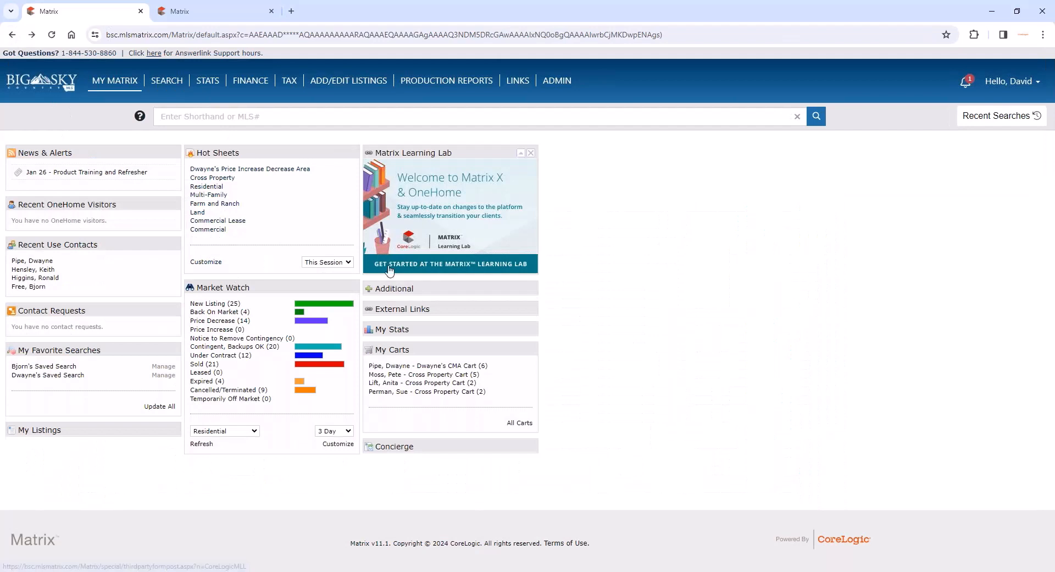
# - Run the client's price-change hot sheet with a Custom time frame starting from 01/02/2024, and return to the dashboard
pyautogui.click(343, 265)
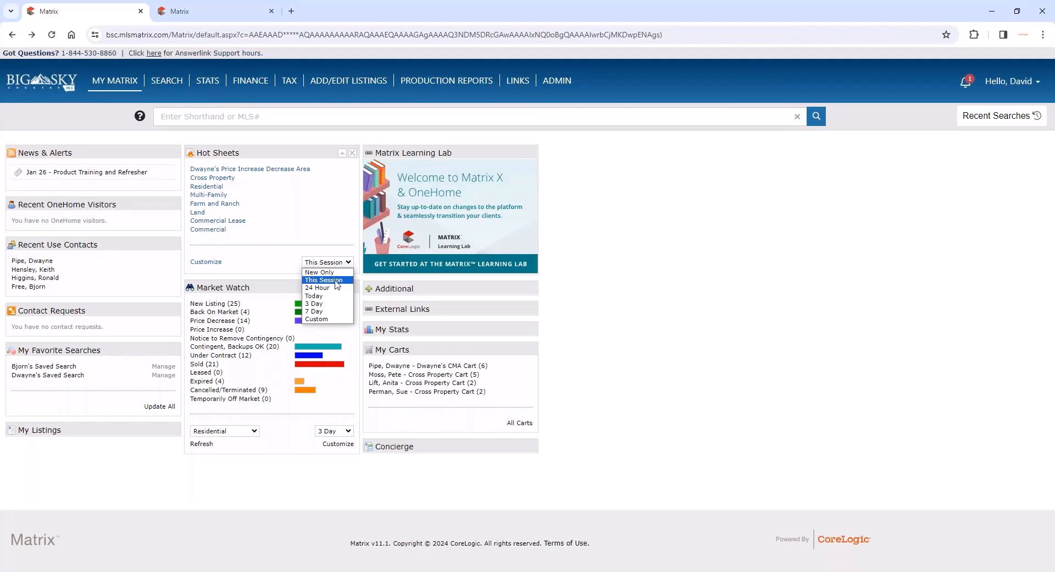
pyautogui.click(330, 319)
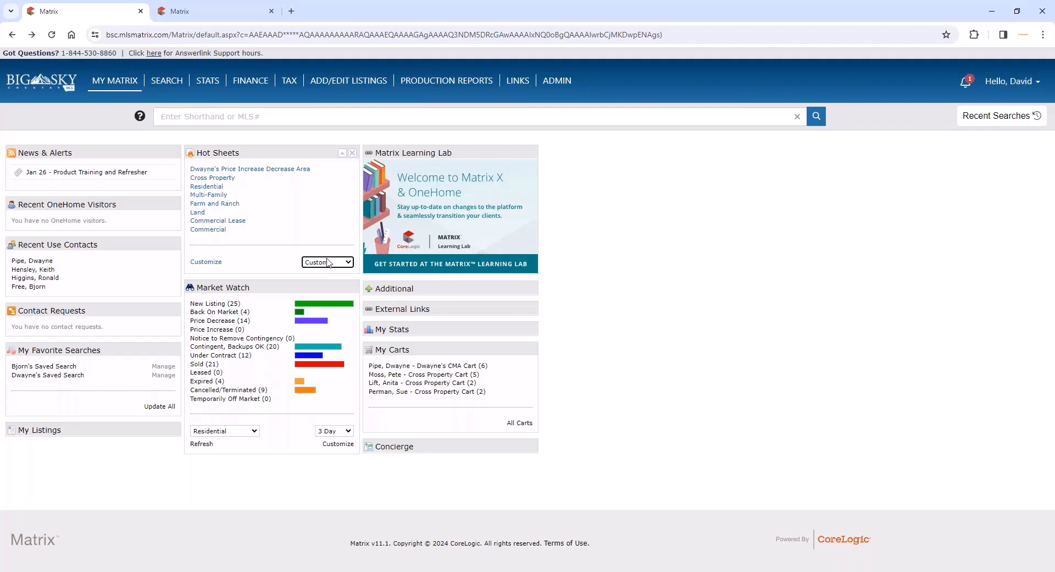
pyautogui.click(248, 171)
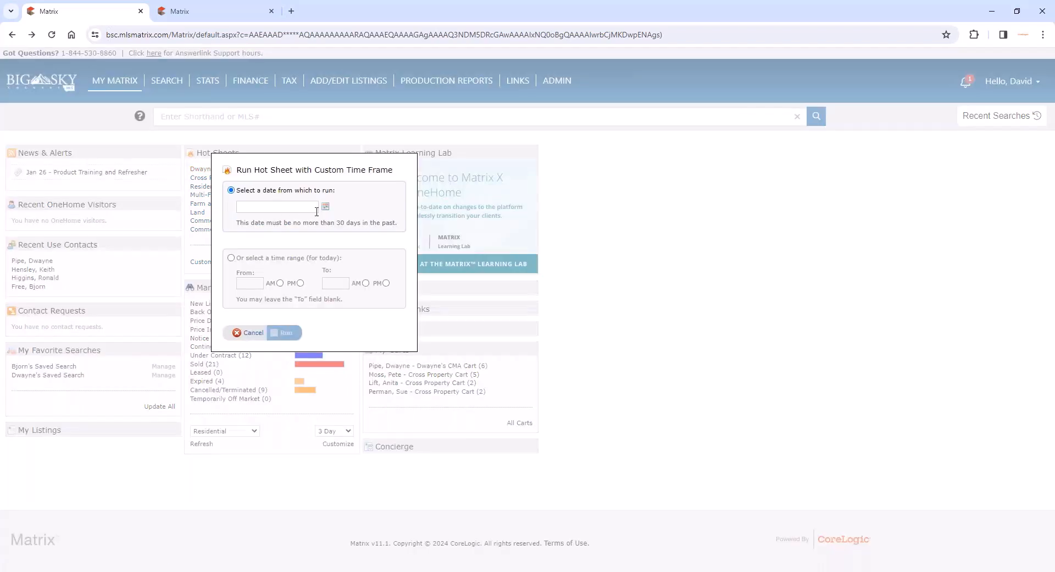
pyautogui.click(325, 209)
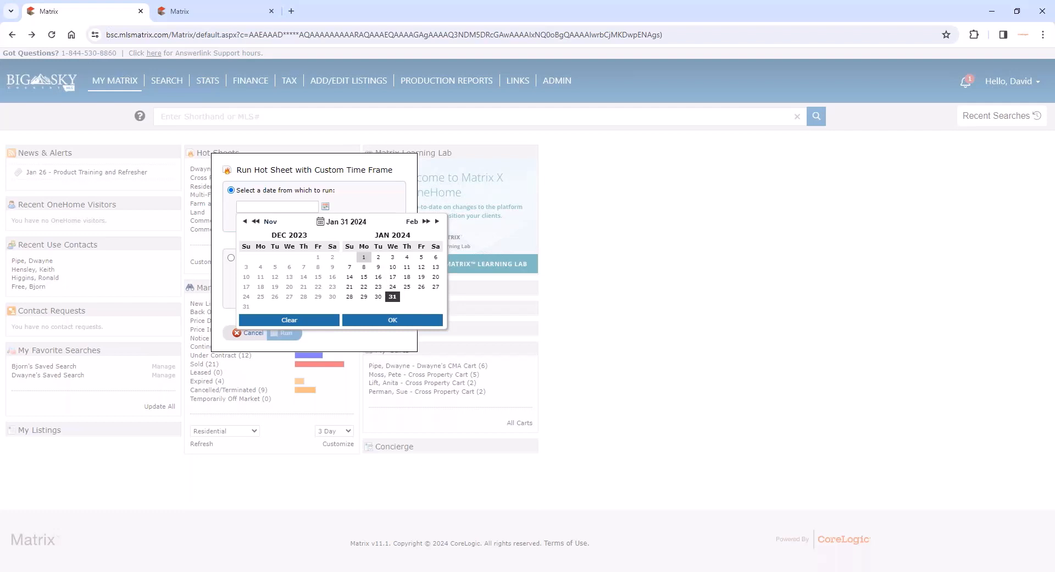
pyautogui.click(379, 257)
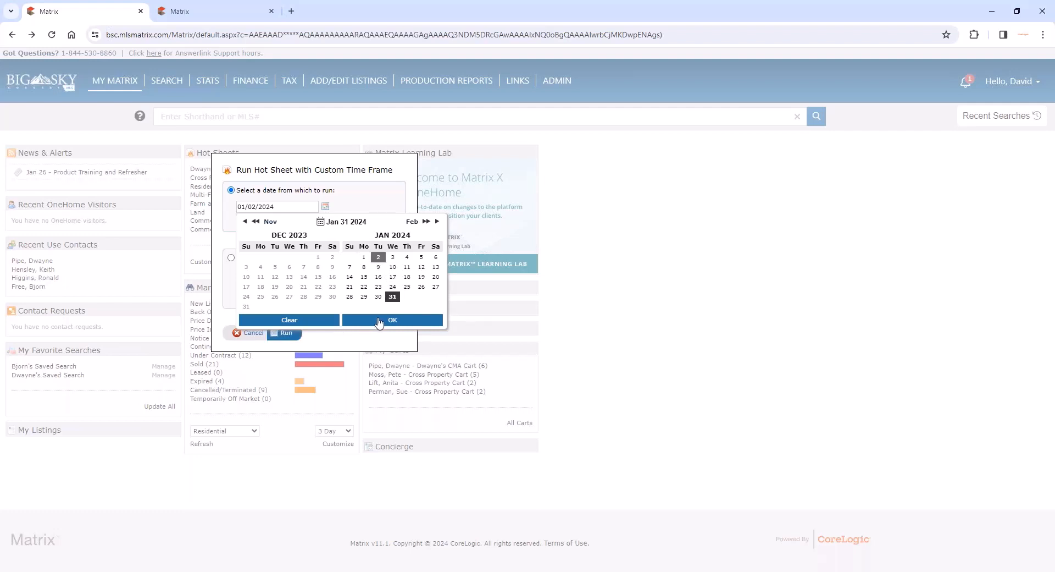
pyautogui.click(379, 322)
pyautogui.click(286, 333)
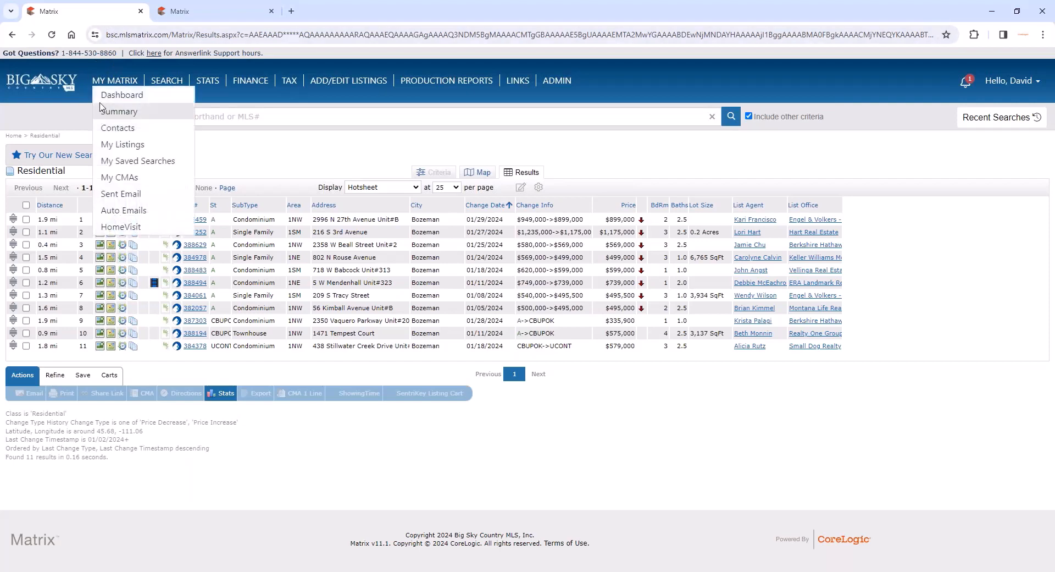
pyautogui.click(112, 97)
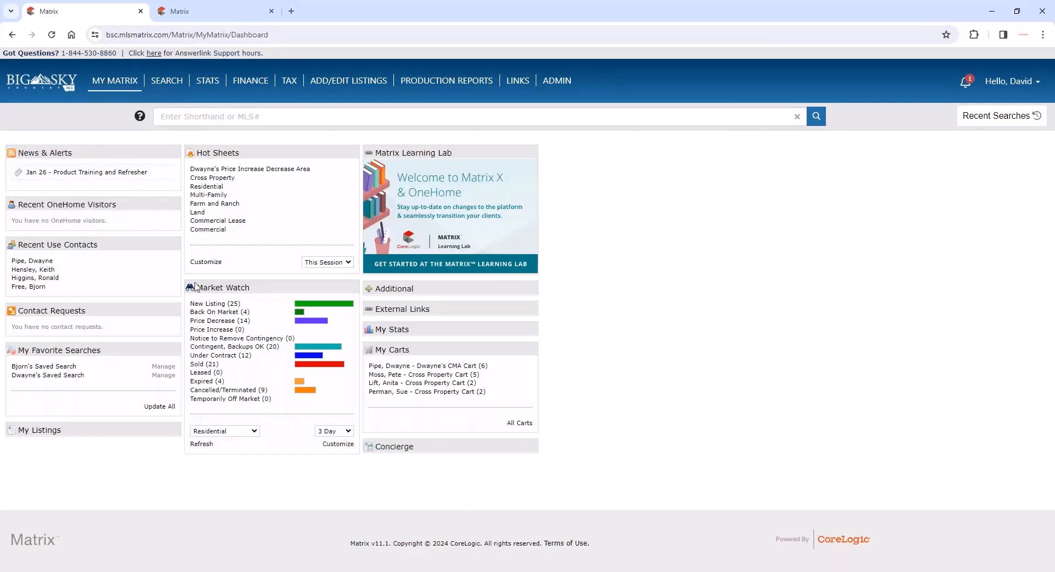
# - Run the client's price-change hot sheet with a Custom time range for today from 7 AM to 9 AM, and return to the dashboard
pyautogui.click(330, 263)
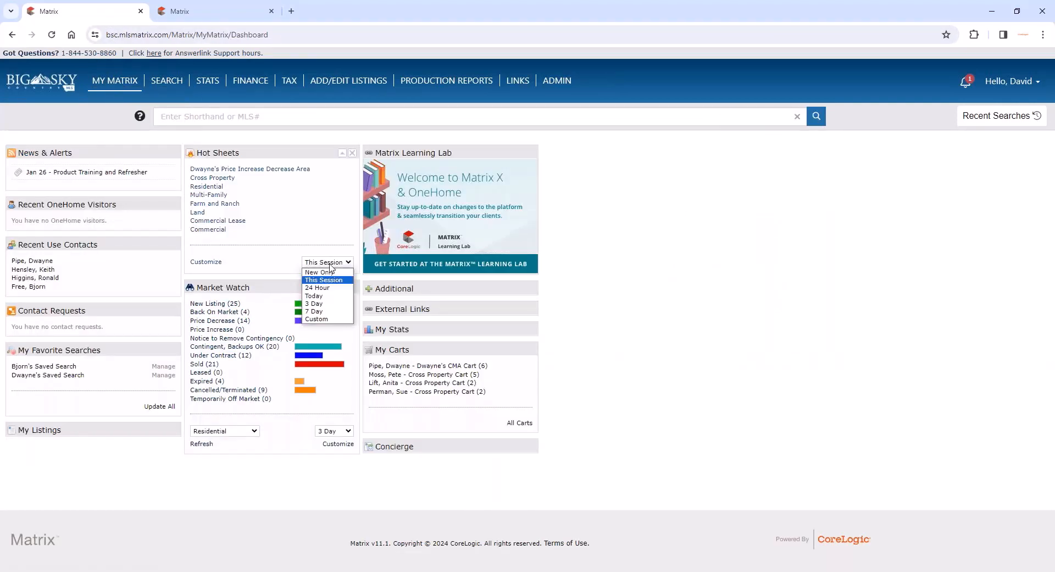
pyautogui.click(318, 319)
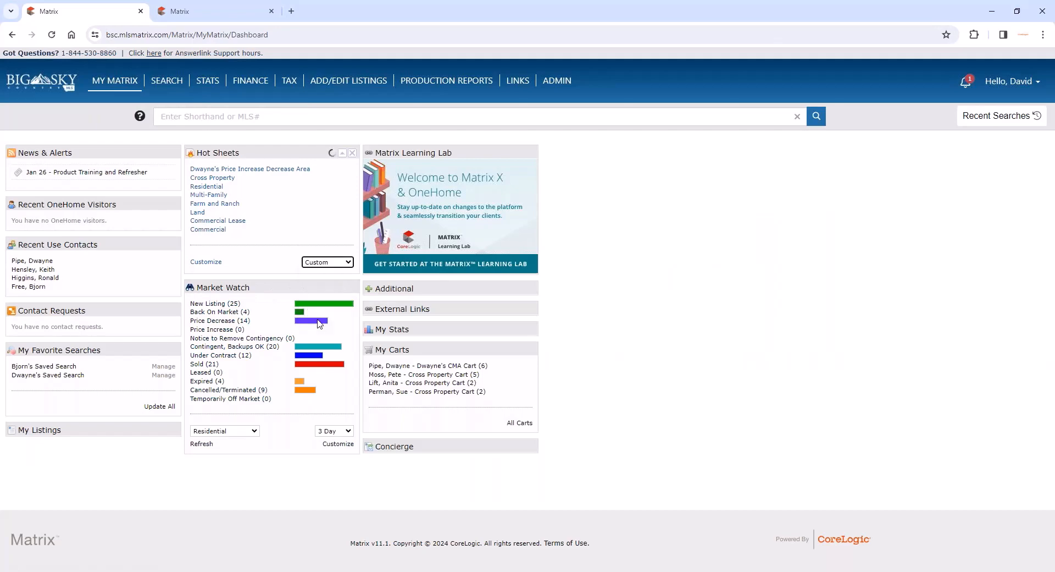
pyautogui.click(268, 169)
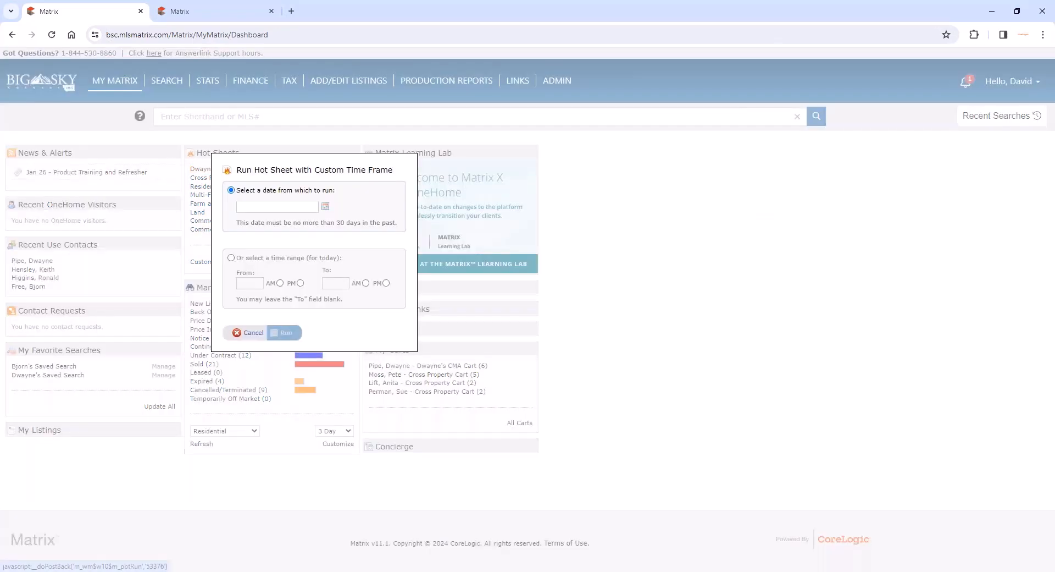
pyautogui.click(231, 257)
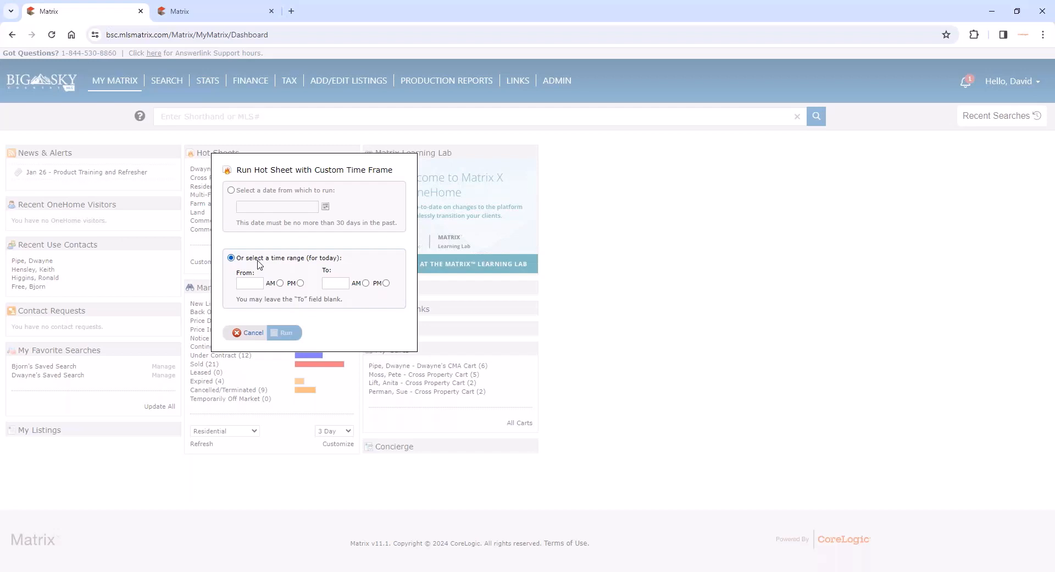
pyautogui.click(251, 283)
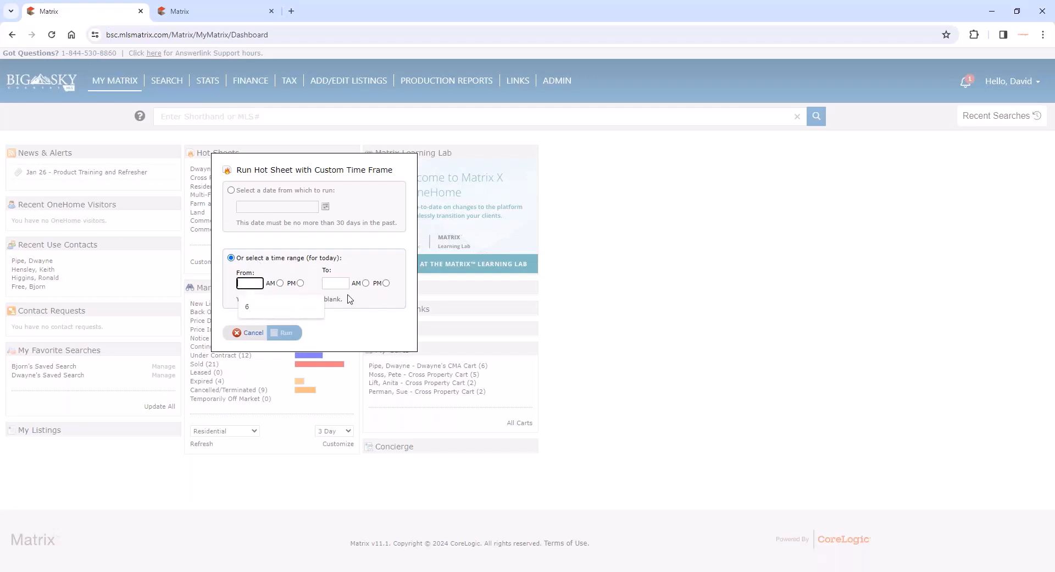
pyautogui.write('7')
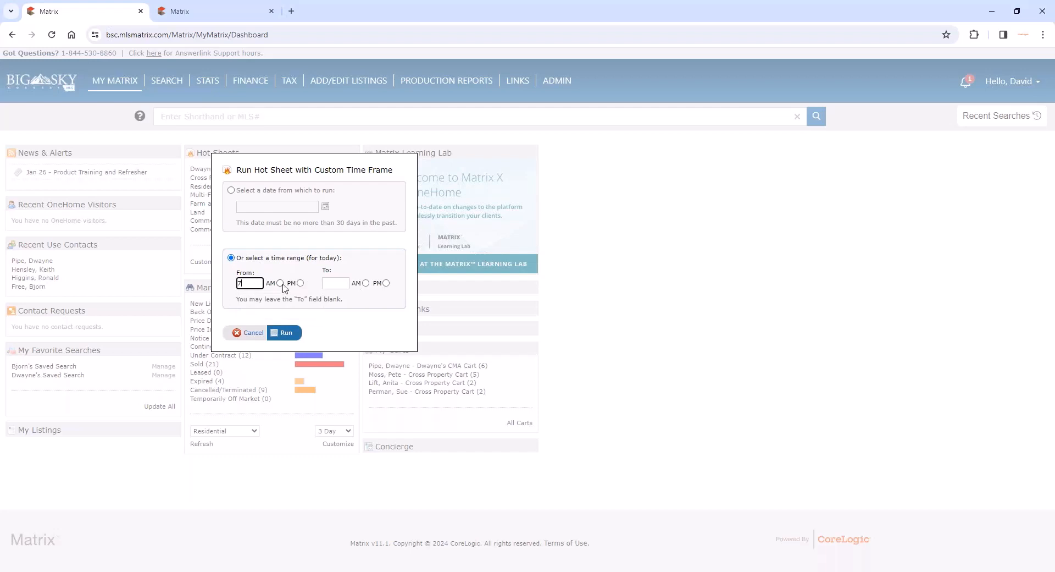
pyautogui.click(280, 283)
pyautogui.click(336, 283)
pyautogui.write('9')
pyautogui.click(365, 284)
pyautogui.click(286, 333)
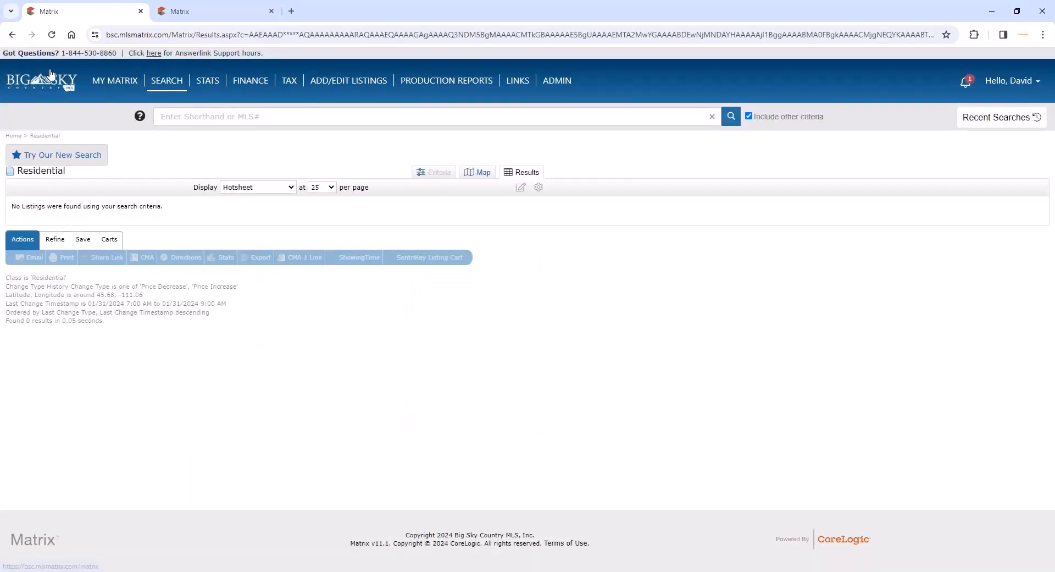
pyautogui.click(10, 36)
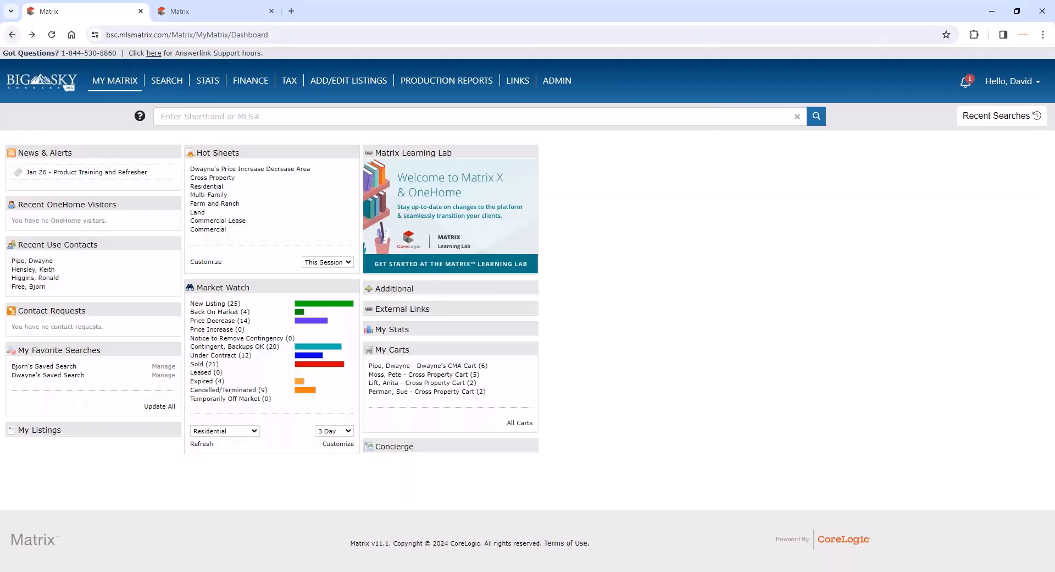
# - Move the Market Watch widget above the Hot Sheets widget on the dashboard
pyautogui.moveTo(261, 288); pyautogui.dragTo(266, 175)
pyautogui.moveTo(266, 155); pyautogui.dragTo(264, 146)
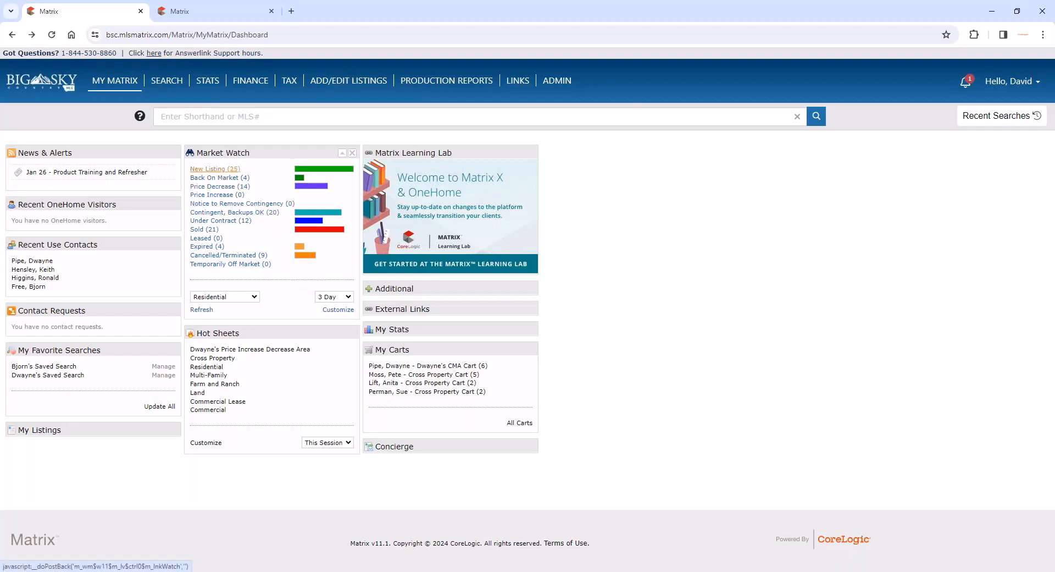
# - Set the Residential Market Watch period to Today, view the Price Decrease listings, and return to the dashboard
pyautogui.click(336, 298)
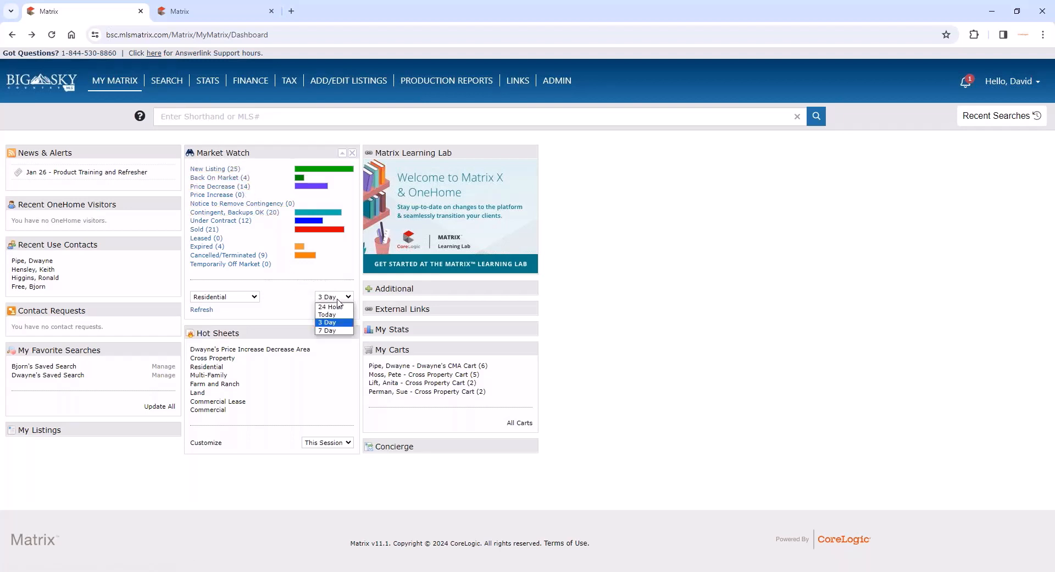
pyautogui.click(340, 314)
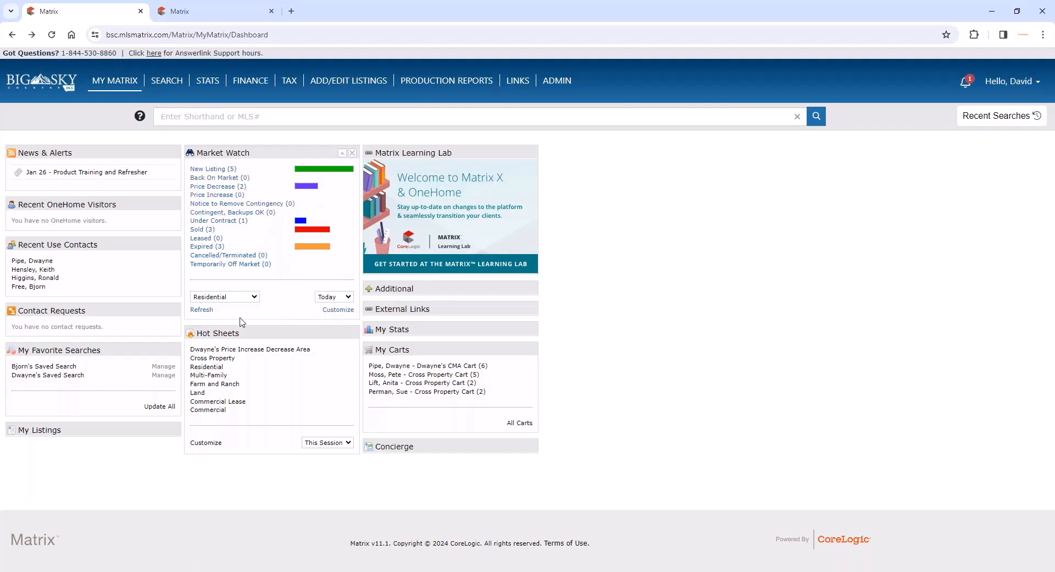
pyautogui.click(235, 188)
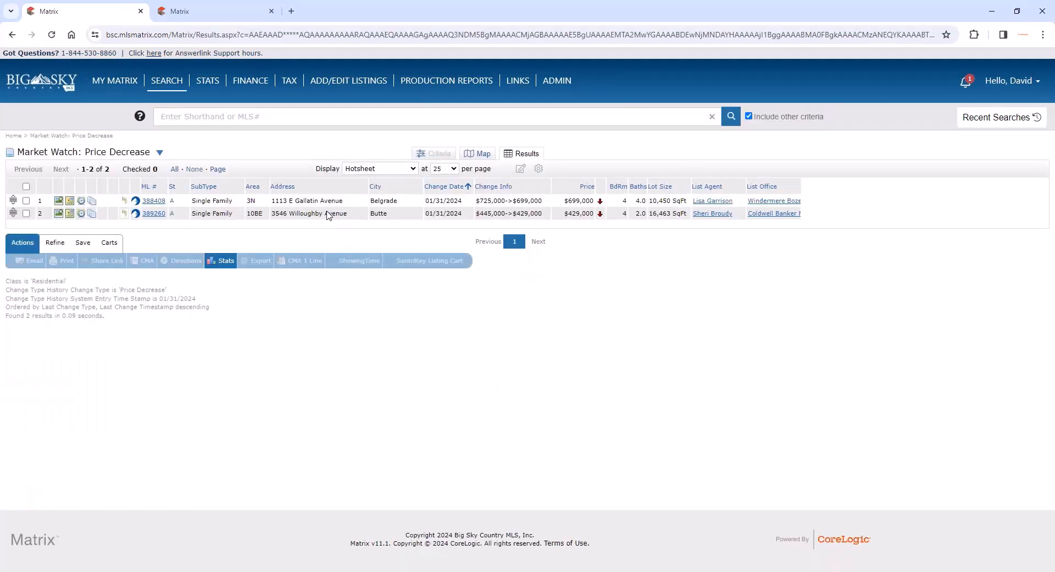
pyautogui.click(12, 36)
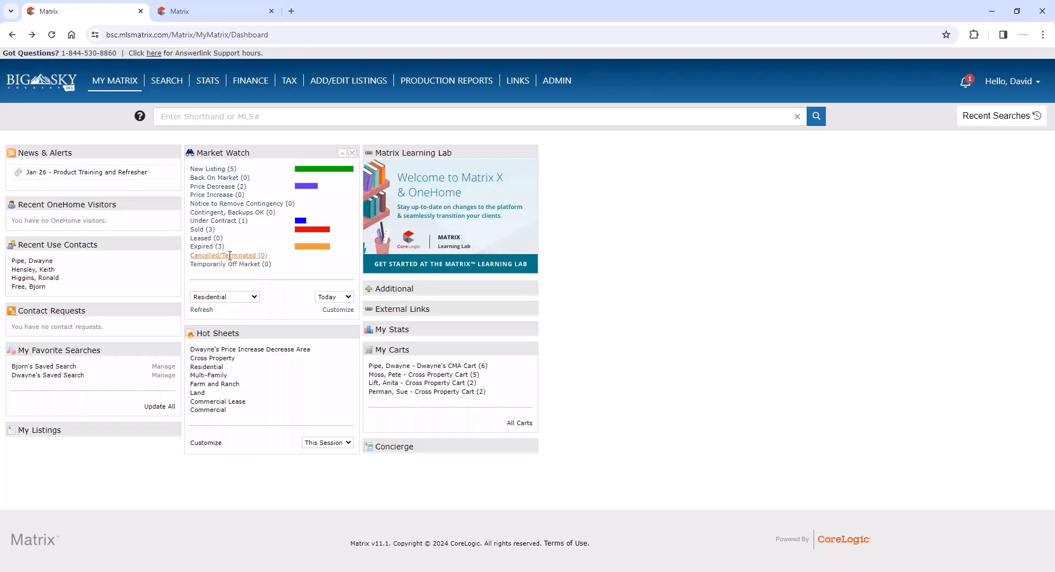
# - Set the Market Watch property type to Commercial and its period to 7 Day
pyautogui.click(233, 296)
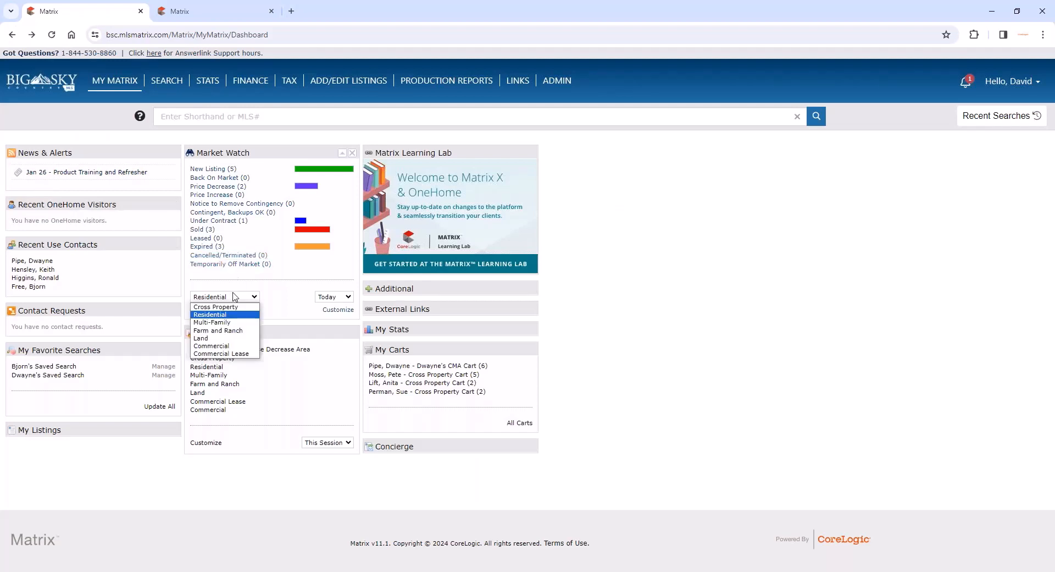
pyautogui.click(233, 347)
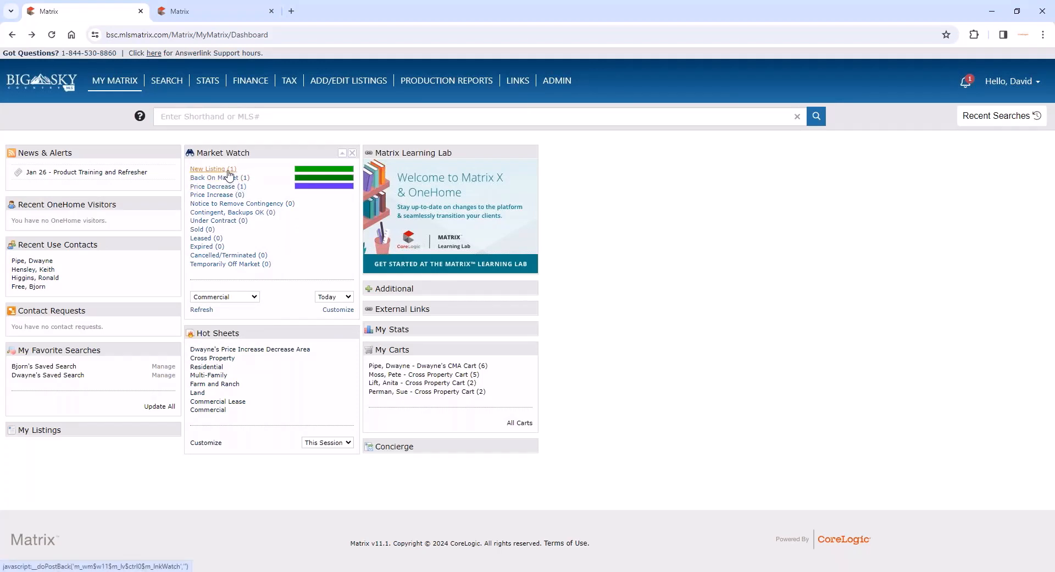
pyautogui.click(346, 298)
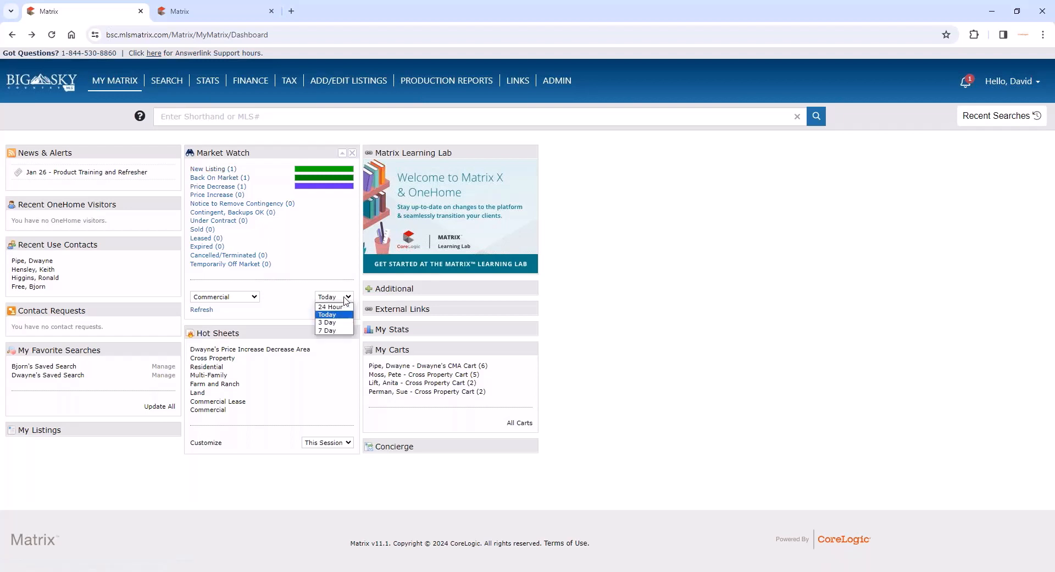
pyautogui.click(330, 330)
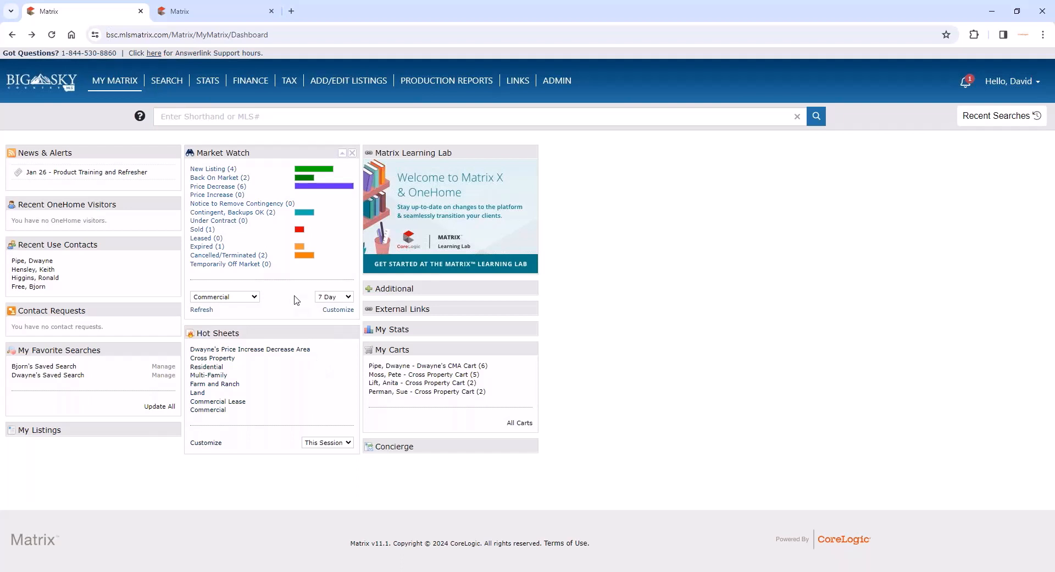
# - Set the Market Watch property type to Residential and open its customization criteria
pyautogui.click(253, 297)
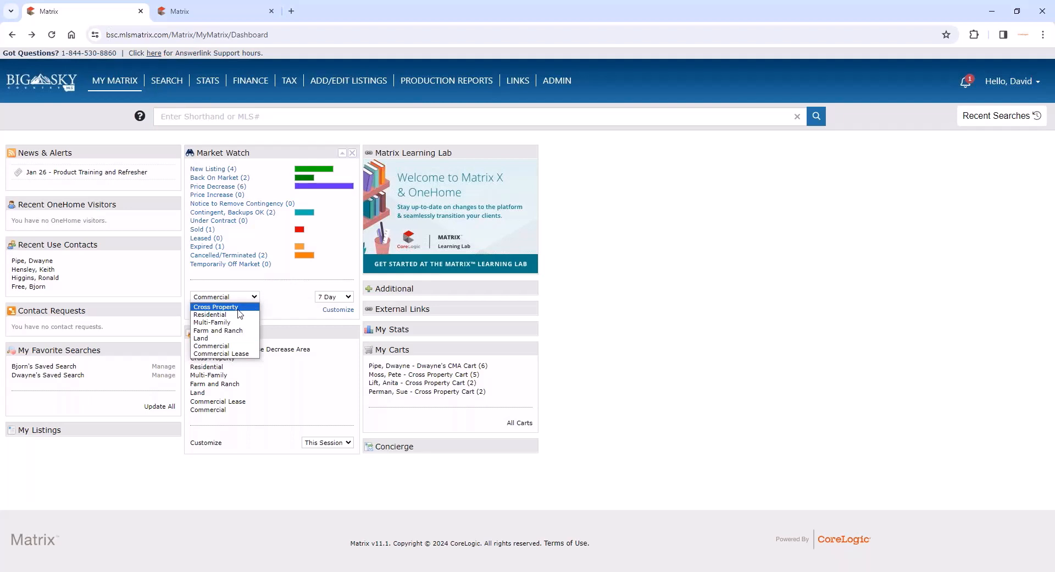
pyautogui.click(240, 315)
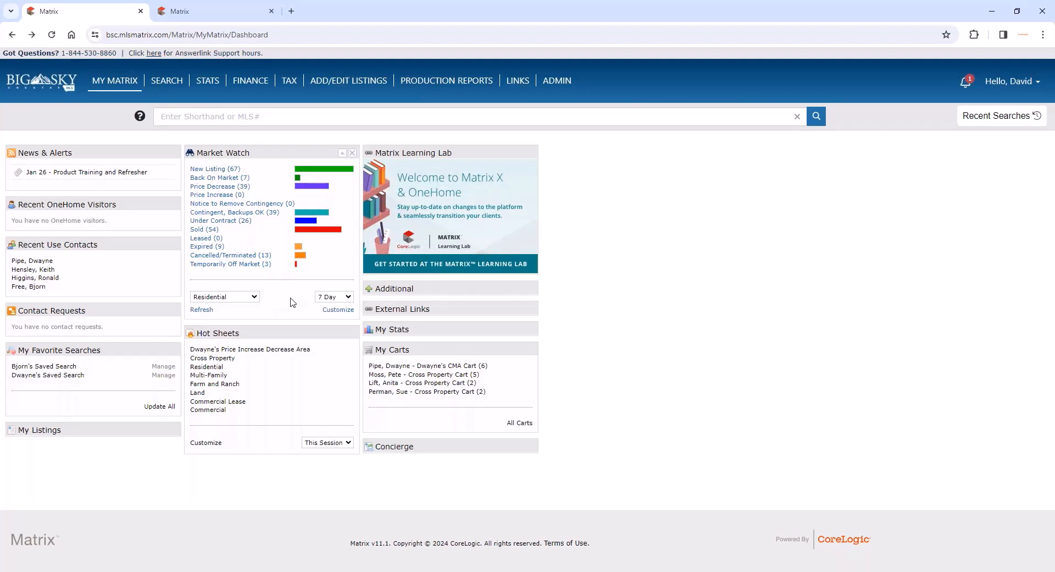
pyautogui.click(333, 310)
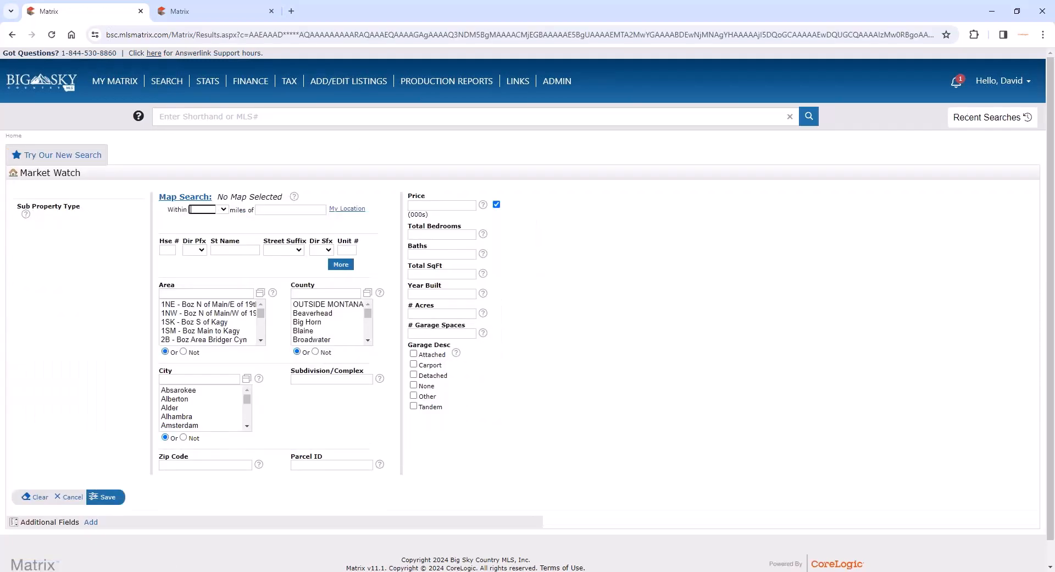
# - Limit the Residential Market Watch to a polygon map area drawn around Belgrade and Bozeman, and save the customization
pyautogui.click(188, 198)
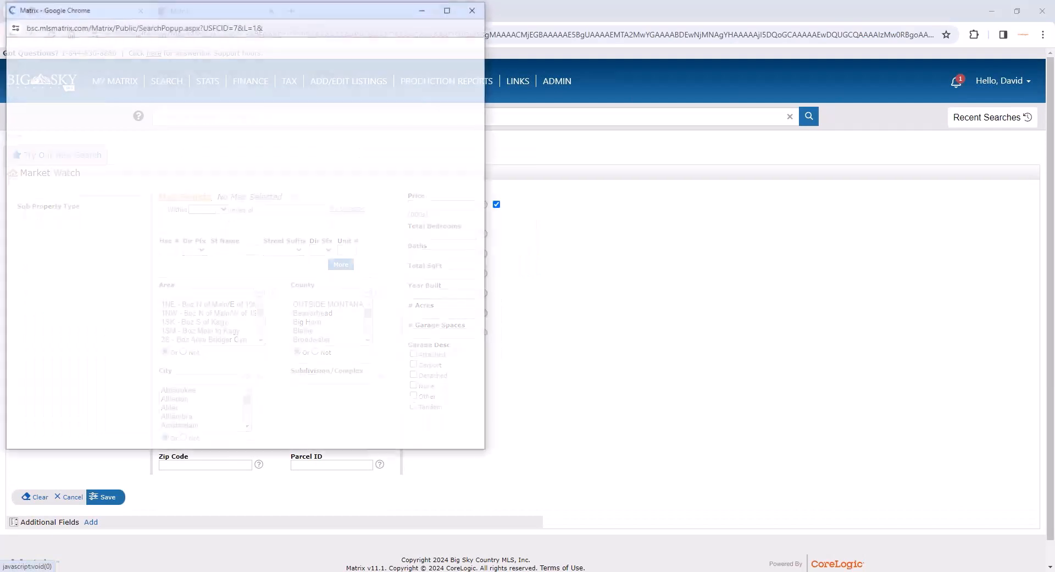
pyautogui.scroll(-2, 259, 281)
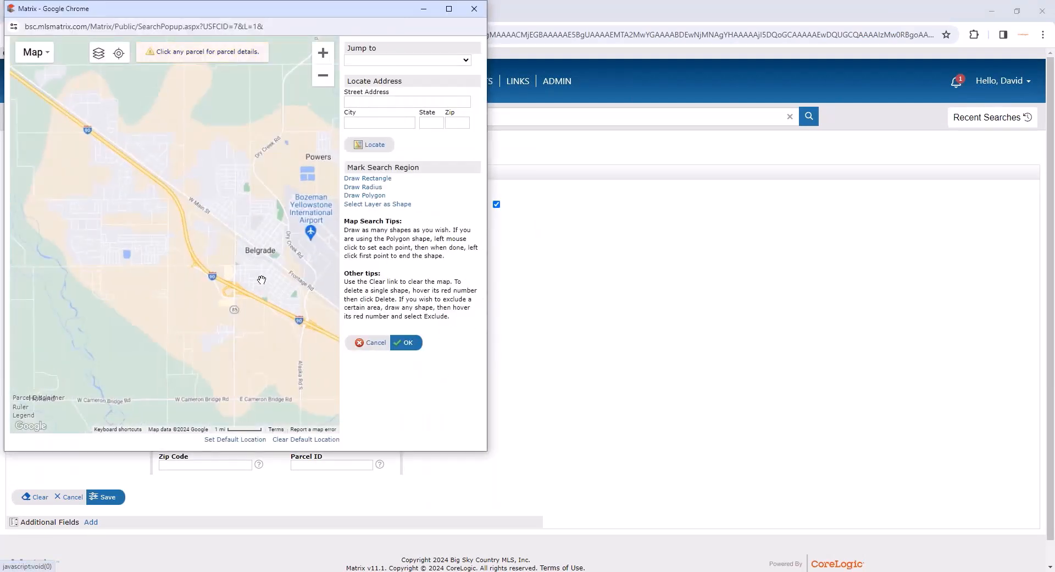
pyautogui.moveTo(262, 275); pyautogui.dragTo(186, 189)
pyautogui.scroll(-1, 185, 189)
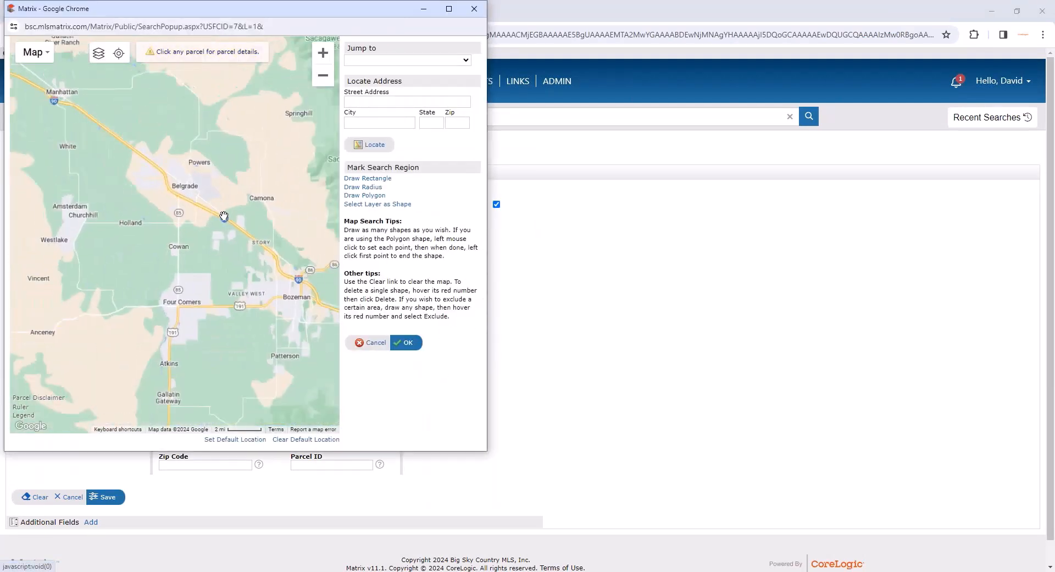
pyautogui.moveTo(225, 218); pyautogui.dragTo(195, 210)
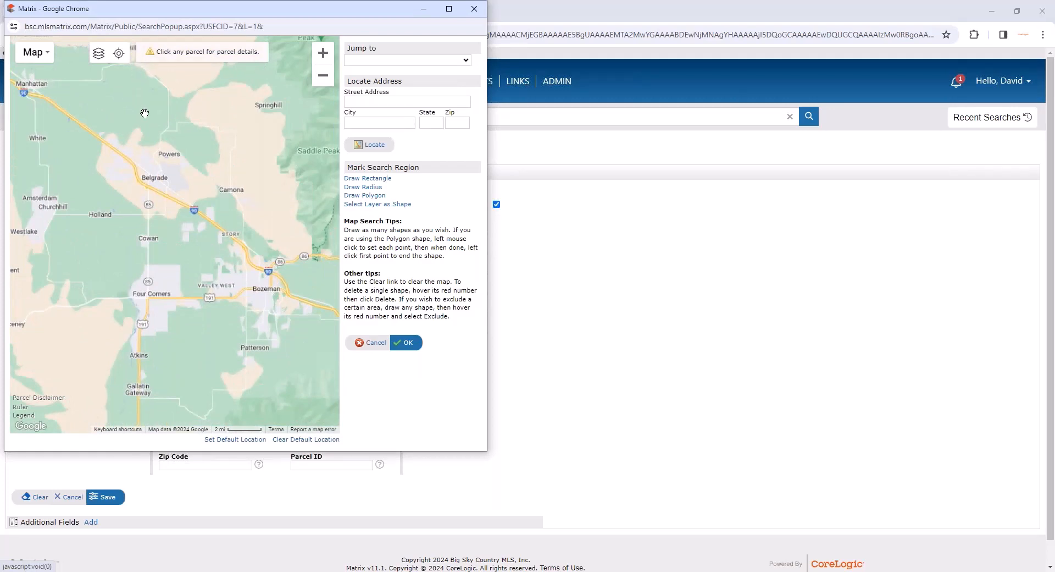
pyautogui.click(365, 196)
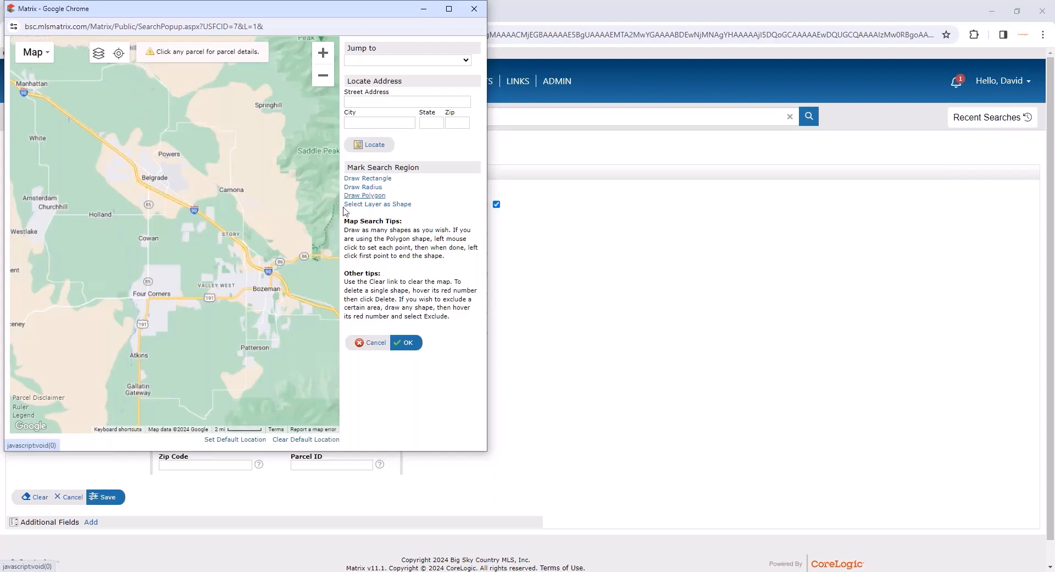
pyautogui.click(245, 187)
pyautogui.click(180, 148)
pyautogui.click(135, 107)
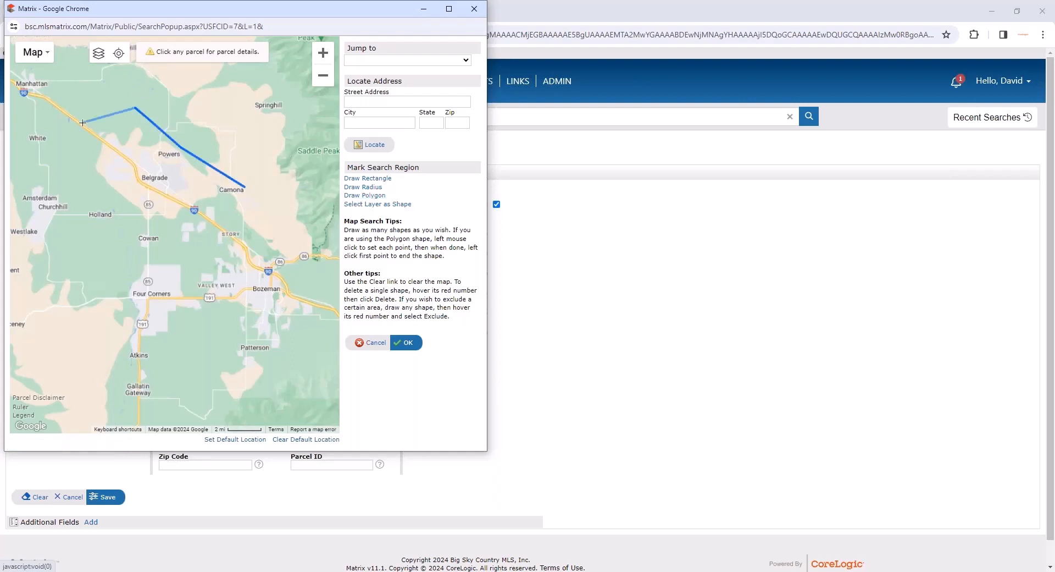
pyautogui.click(82, 124)
pyautogui.click(72, 179)
pyautogui.click(228, 342)
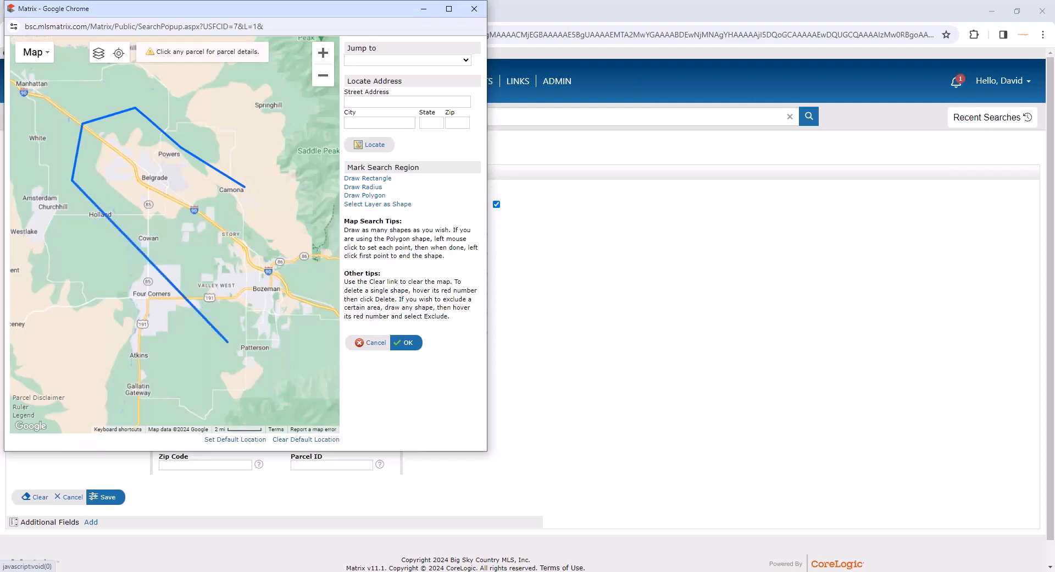
pyautogui.click(313, 331)
pyautogui.click(321, 295)
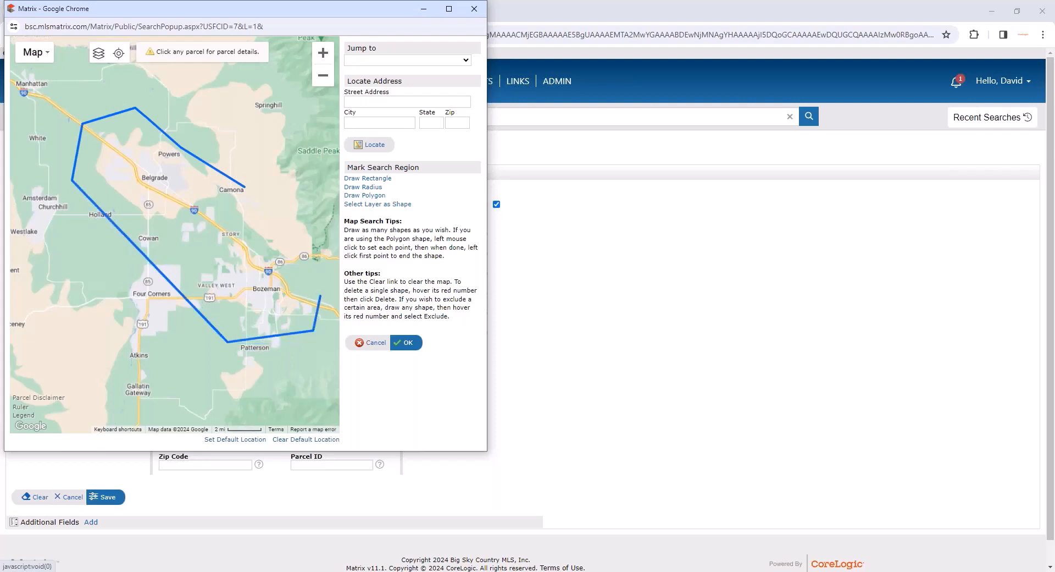
pyautogui.click(244, 189)
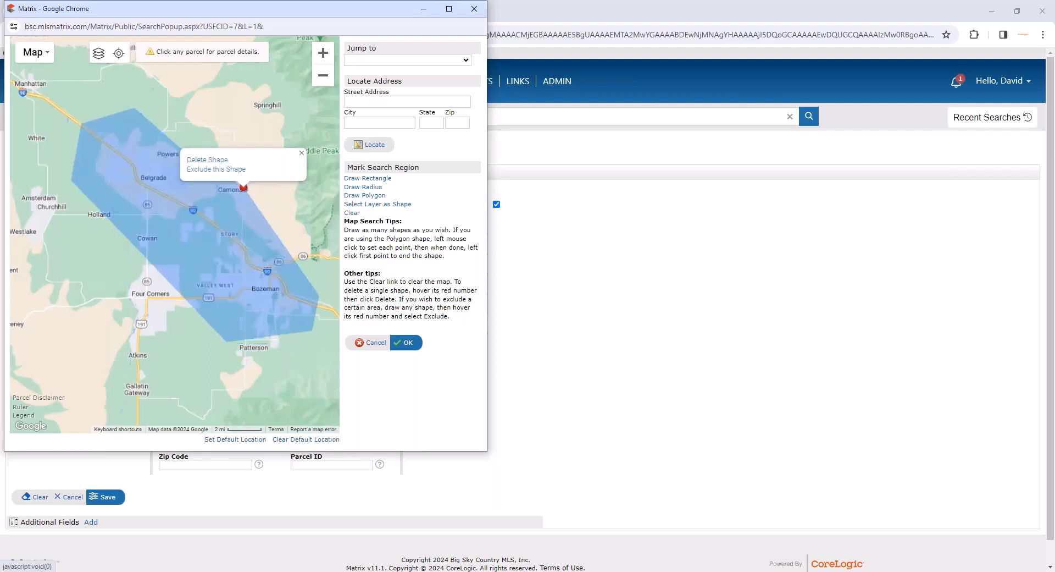
pyautogui.click(407, 343)
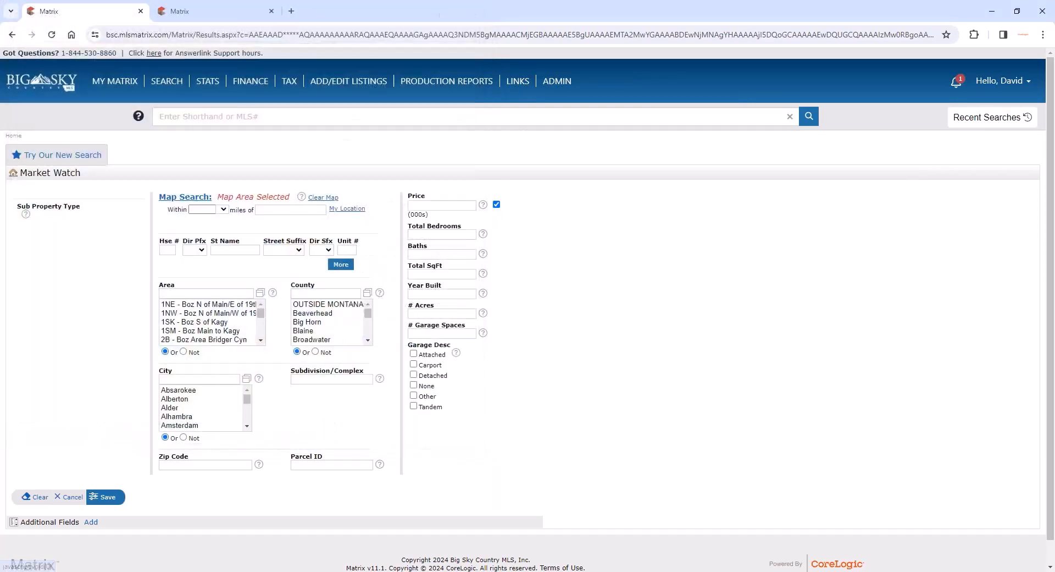
pyautogui.click(108, 497)
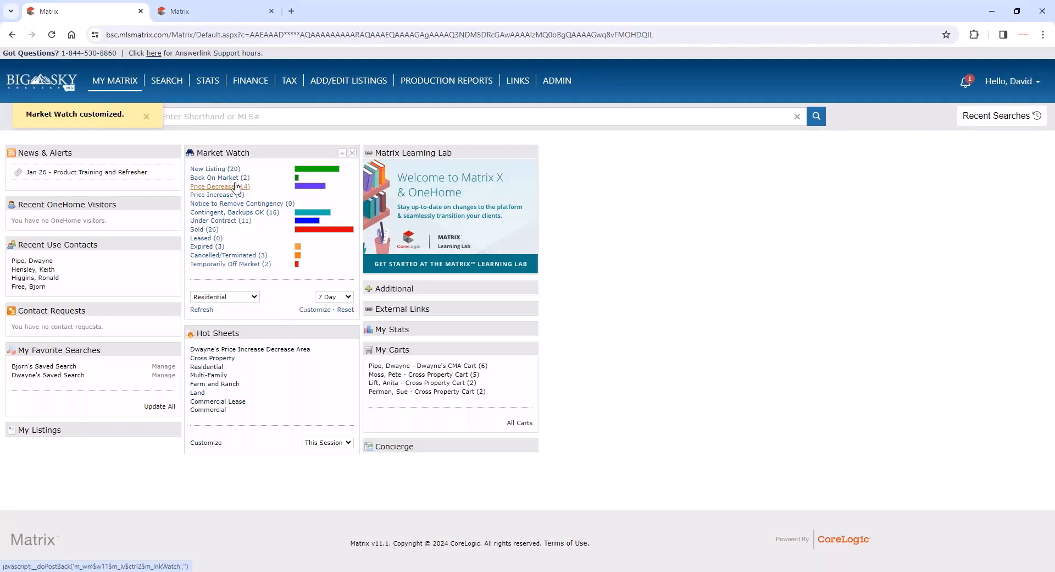
# - Set the customized Residential Market Watch period to Today, view the Expired listings, and return to the dashboard
pyautogui.click(323, 297)
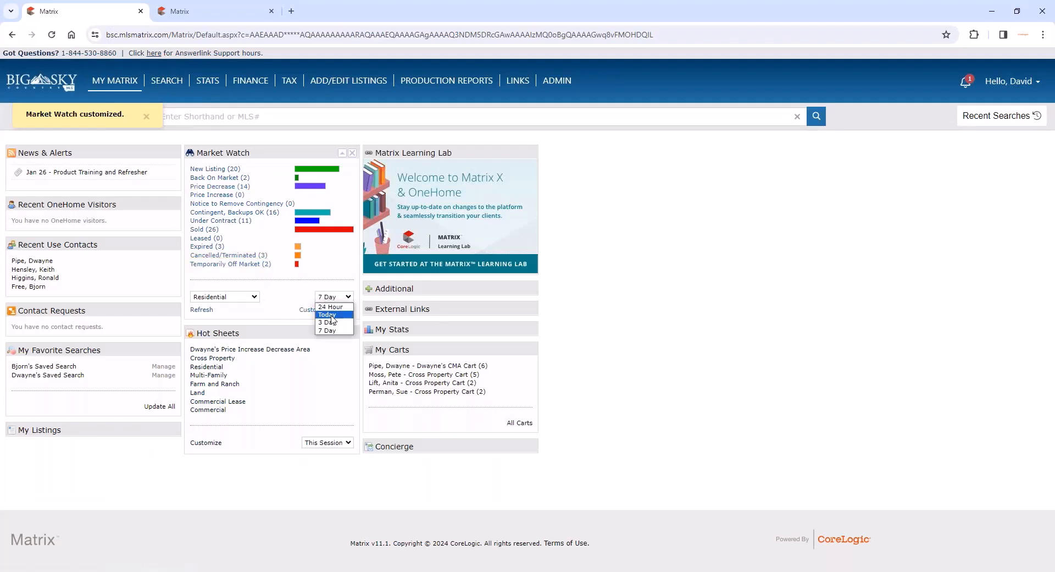
pyautogui.click(330, 304)
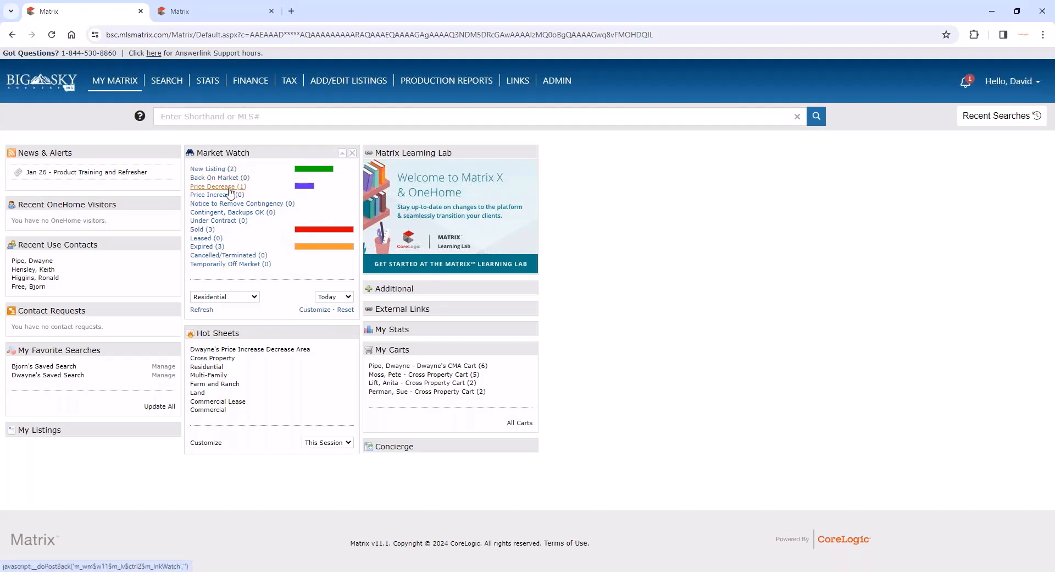
pyautogui.click(221, 246)
pyautogui.click(12, 39)
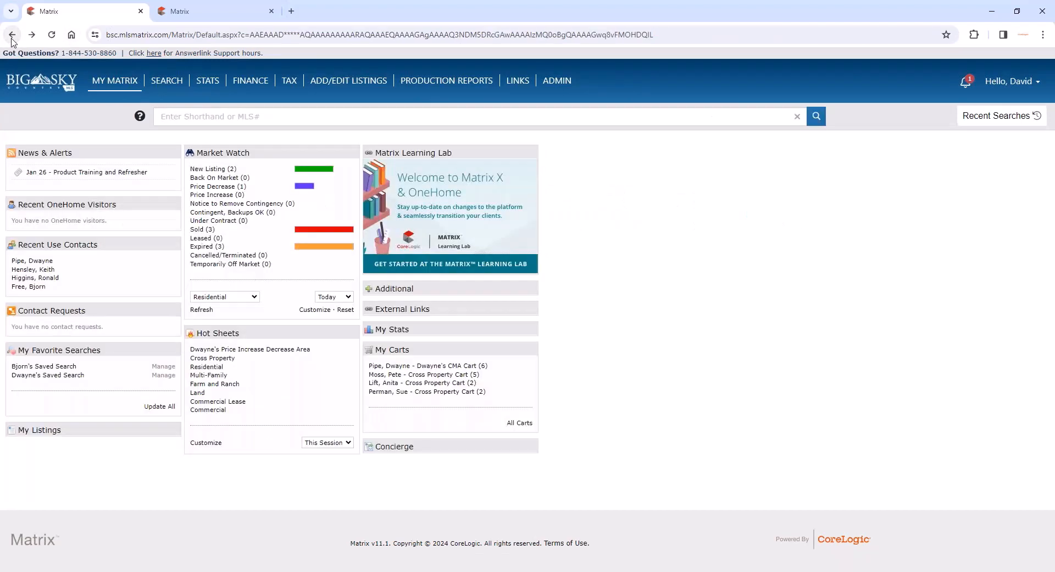
# - Set the Market Watch property type to Commercial and move the Hot Sheets widget above Market Watch
pyautogui.click(222, 295)
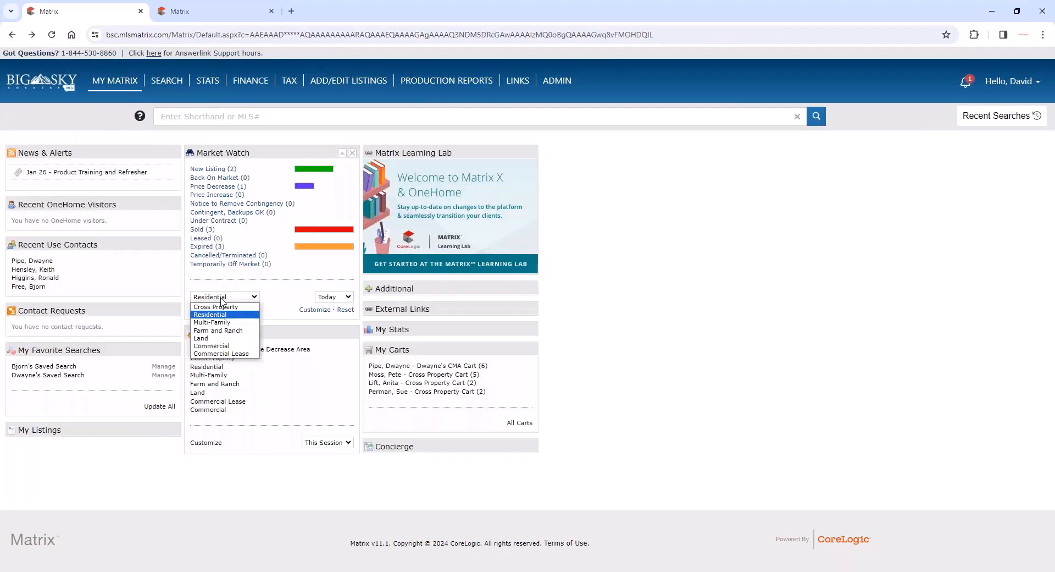
pyautogui.click(220, 345)
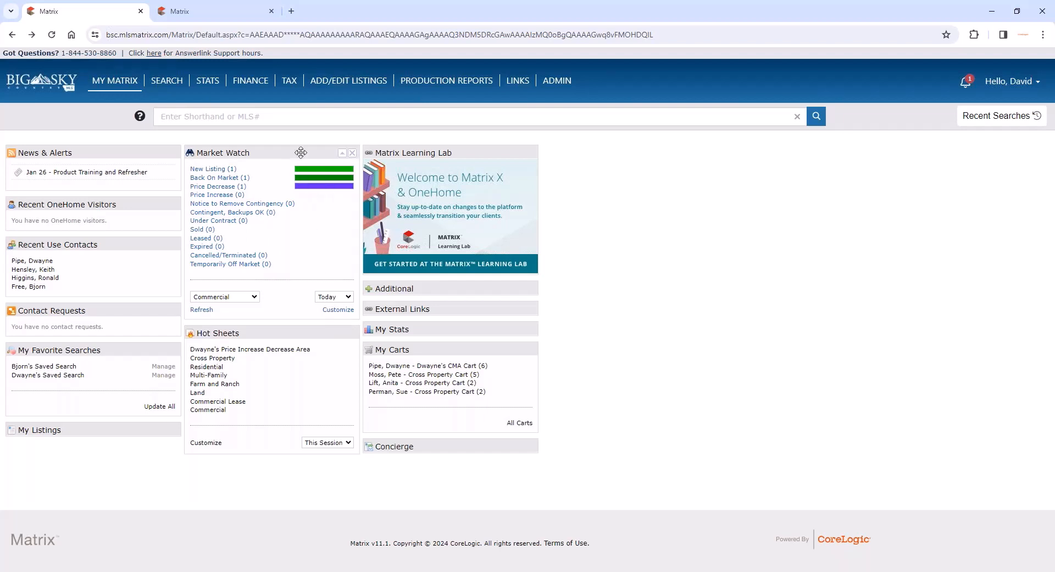
pyautogui.moveTo(264, 333); pyautogui.dragTo(273, 141)
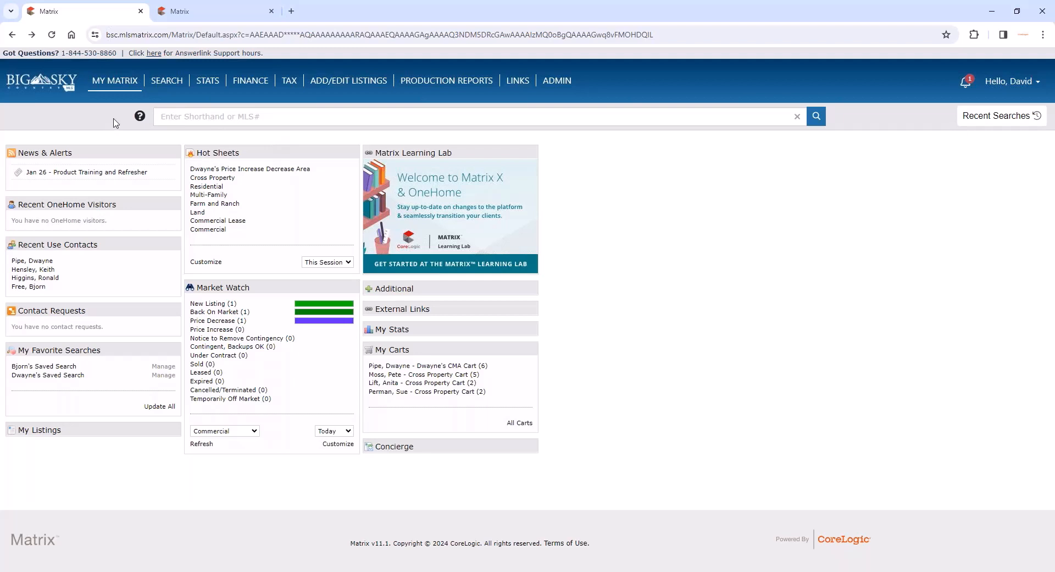
# - Open the property History search and select the Price Decrease and Price Increase change types
pyautogui.moveTo(169, 83)
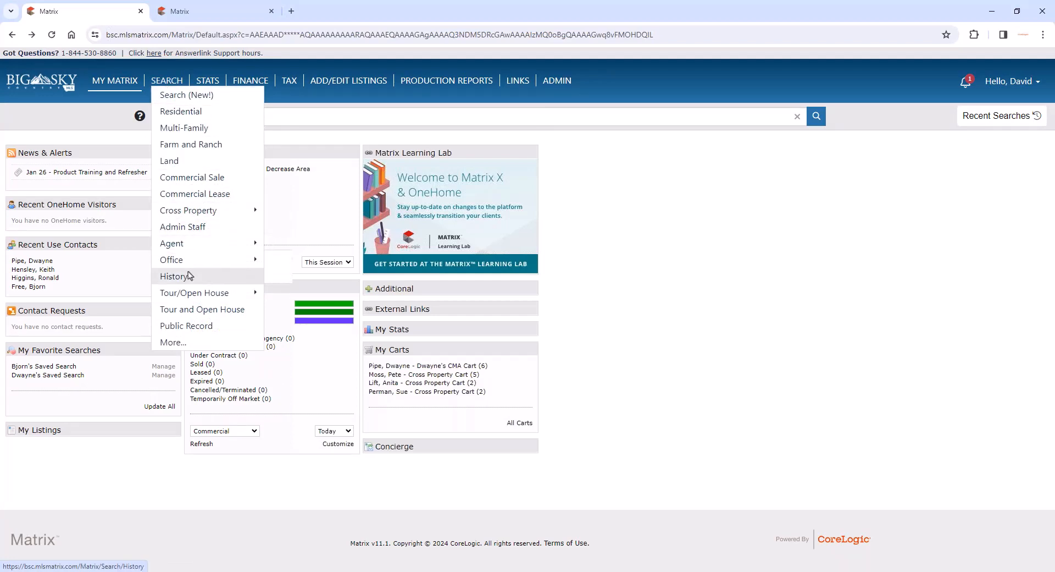
pyautogui.click(188, 276)
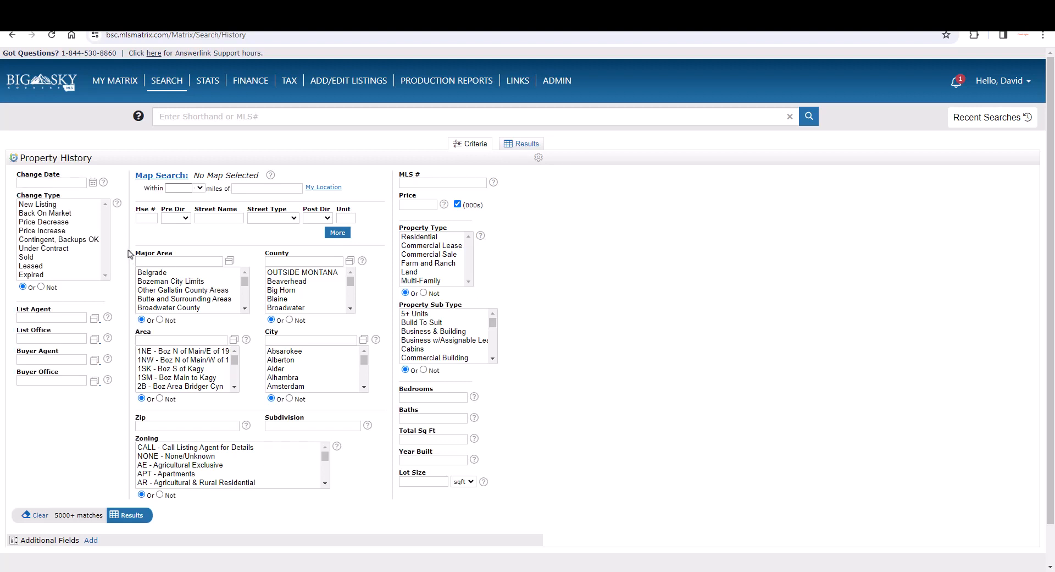
pyautogui.click(50, 231)
pyautogui.click(49, 222)
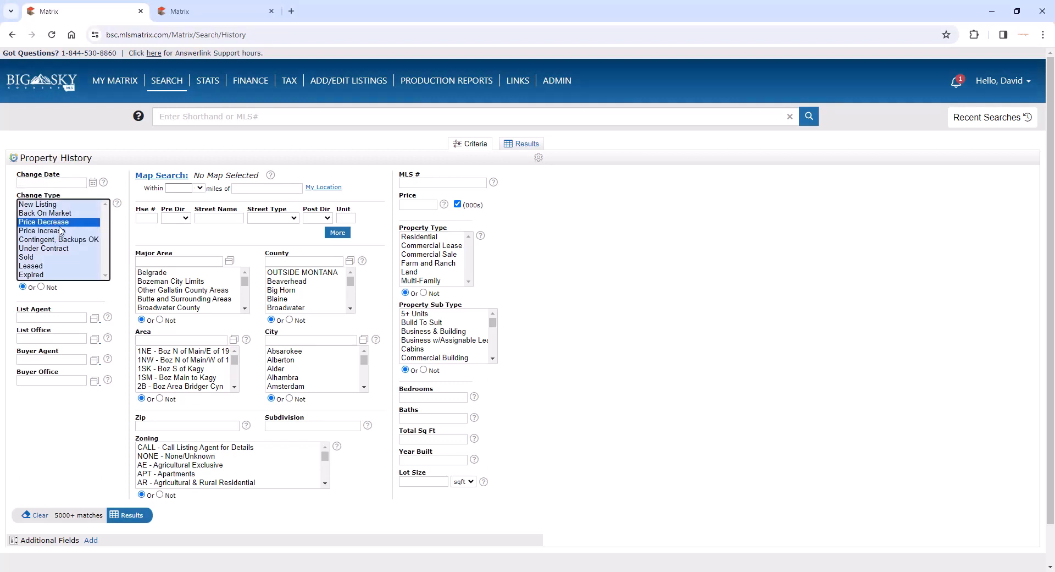
pyautogui.keyDown('ctrl'); pyautogui.click(71, 230); pyautogui.keyUp('ctrl')
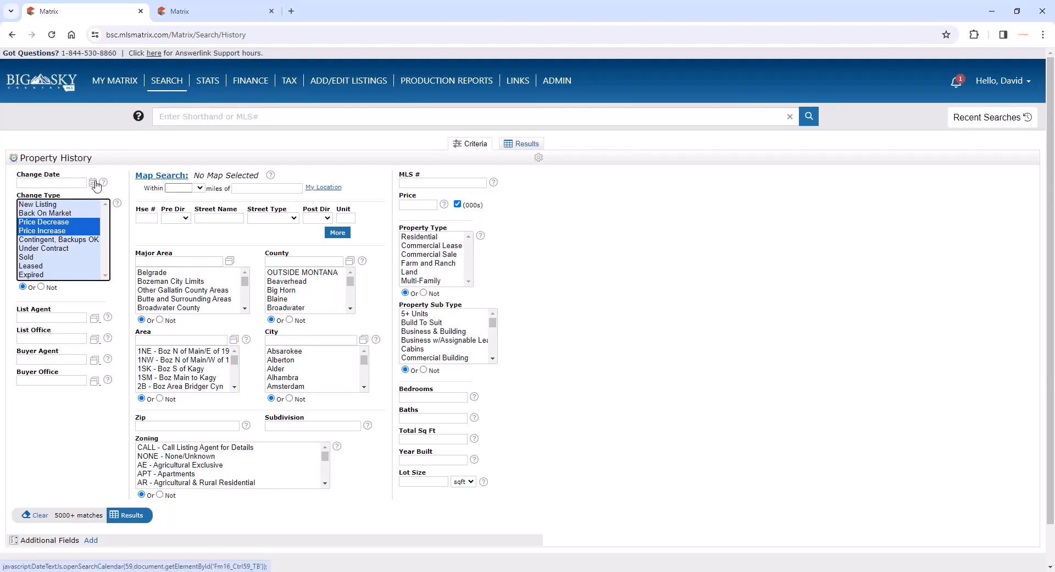
# - Limit the history search to change dates 12/01/2023 through 01/31/2024 and the Residential property type, and show the results
pyautogui.click(94, 183)
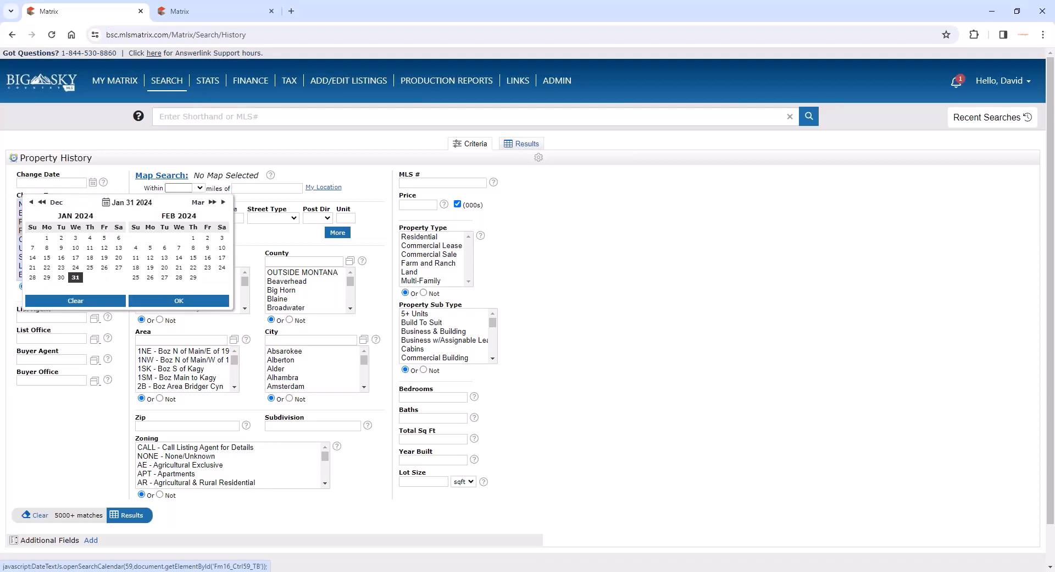
pyautogui.click(31, 204)
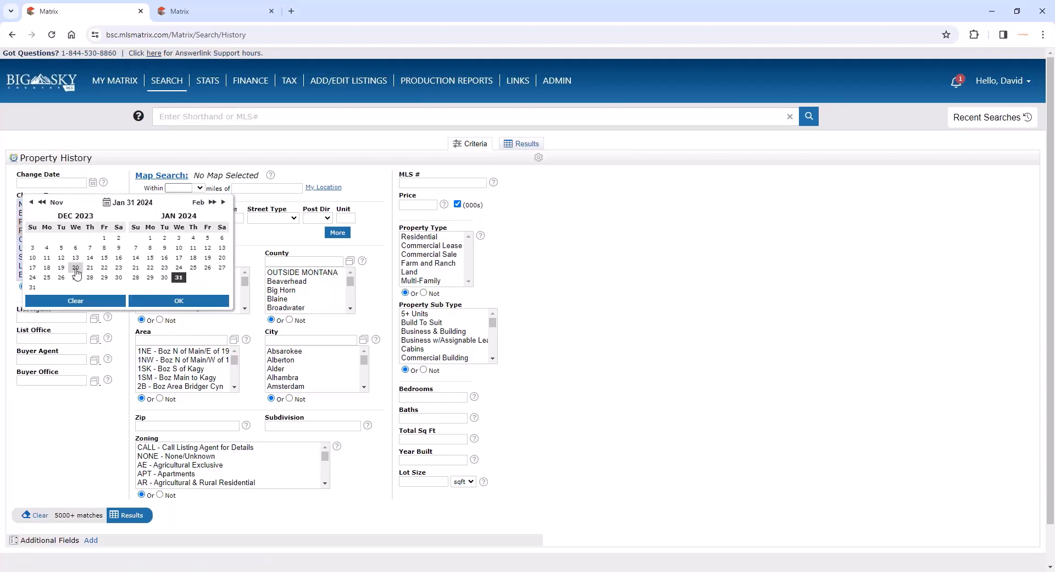
pyautogui.click(104, 239)
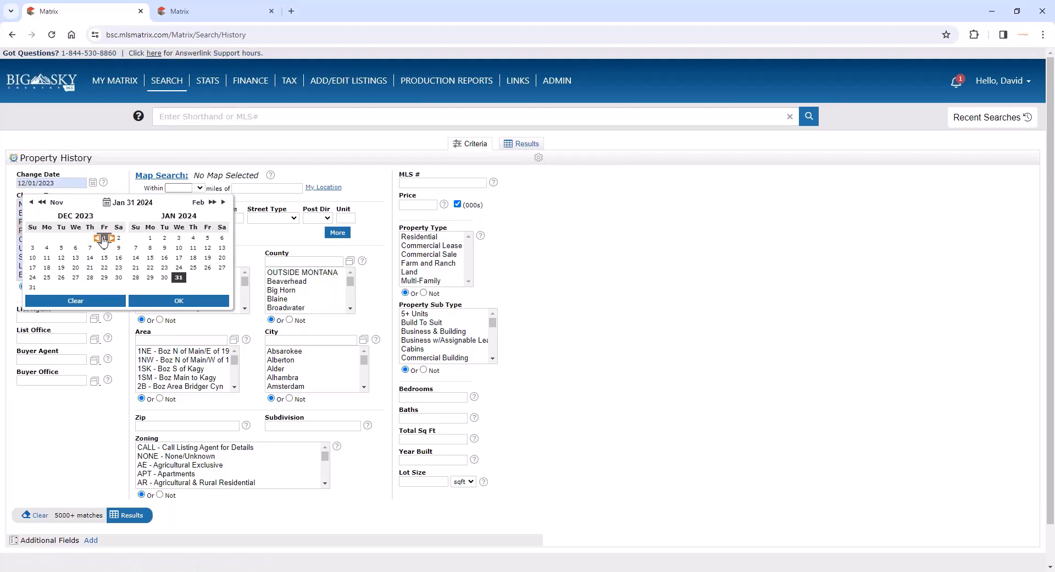
pyautogui.click(183, 279)
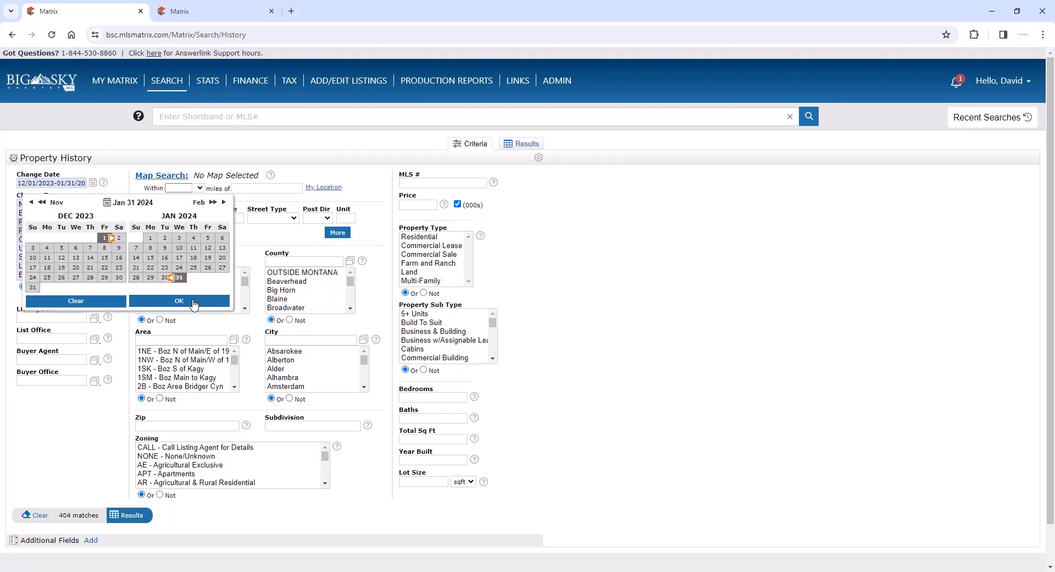
pyautogui.click(193, 302)
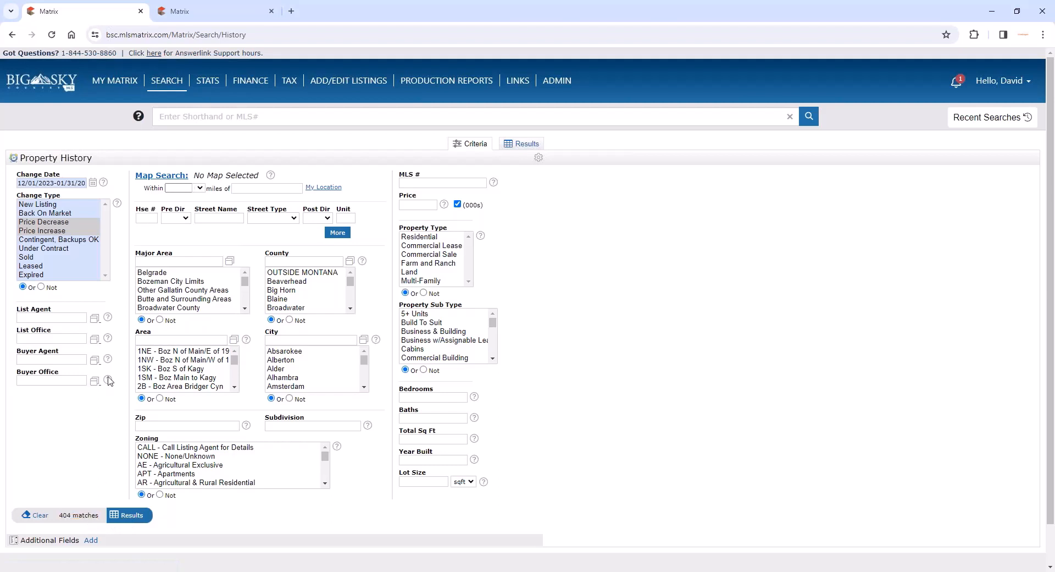
pyautogui.click(403, 236)
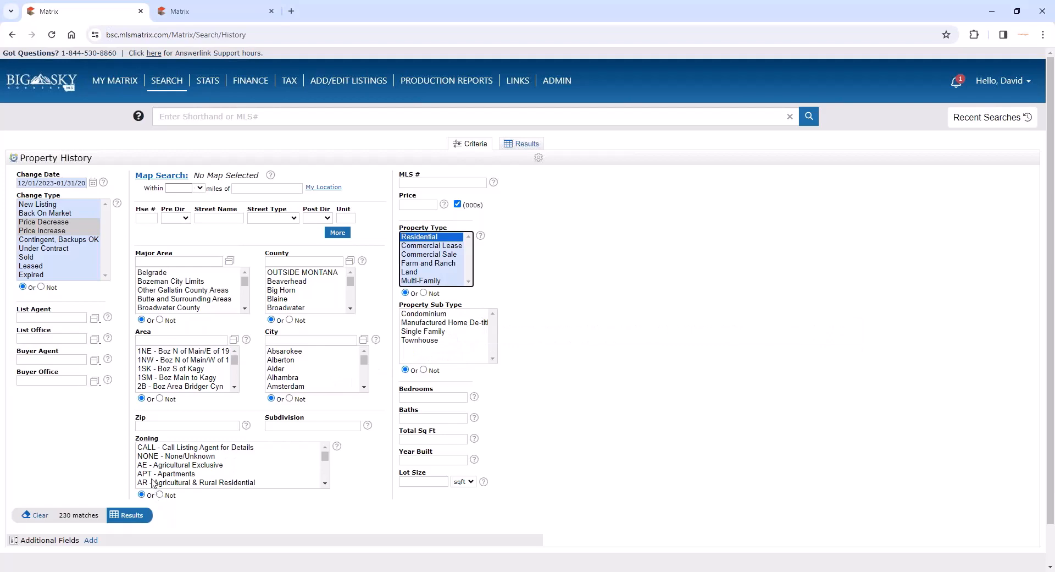
pyautogui.click(131, 518)
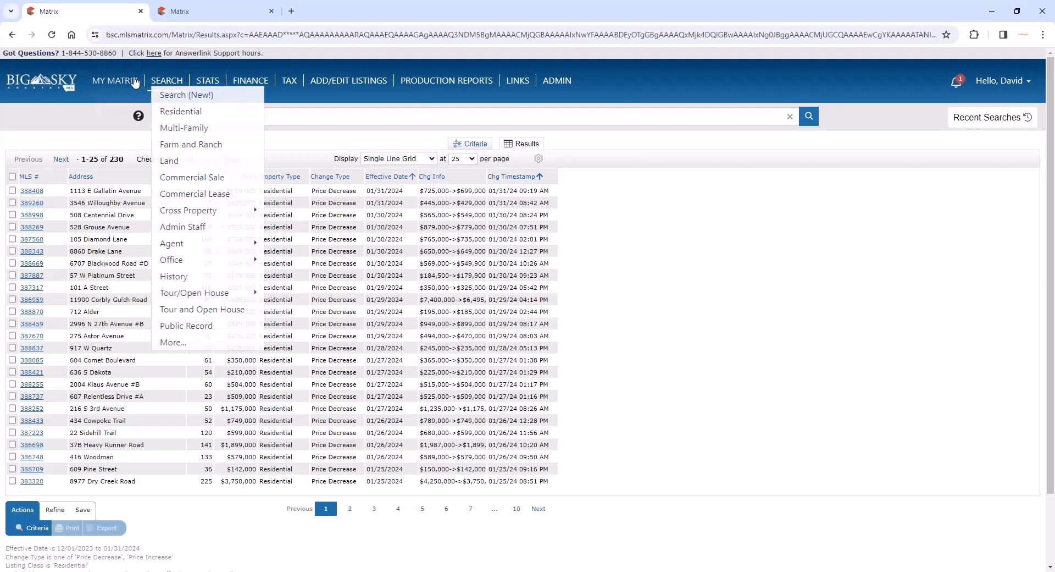
# - Open the Tour and Open House search form
pyautogui.moveTo(166, 81)
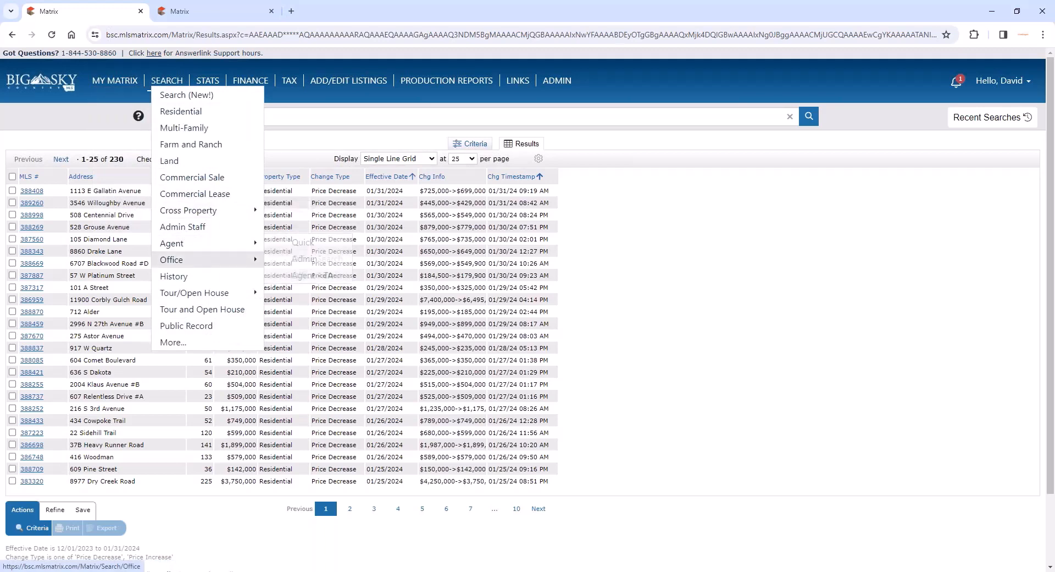
pyautogui.moveTo(217, 294)
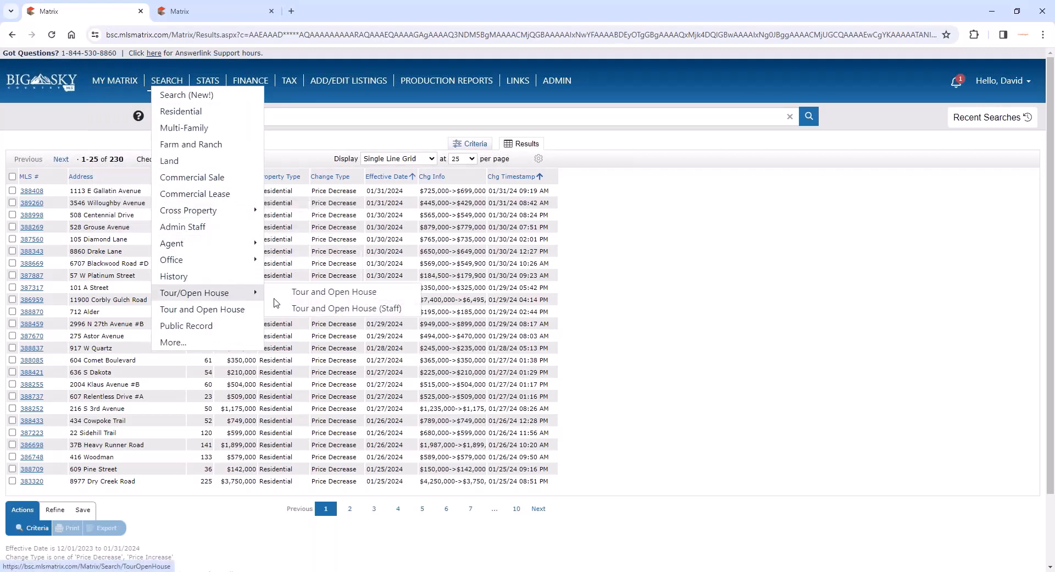
pyautogui.click(296, 297)
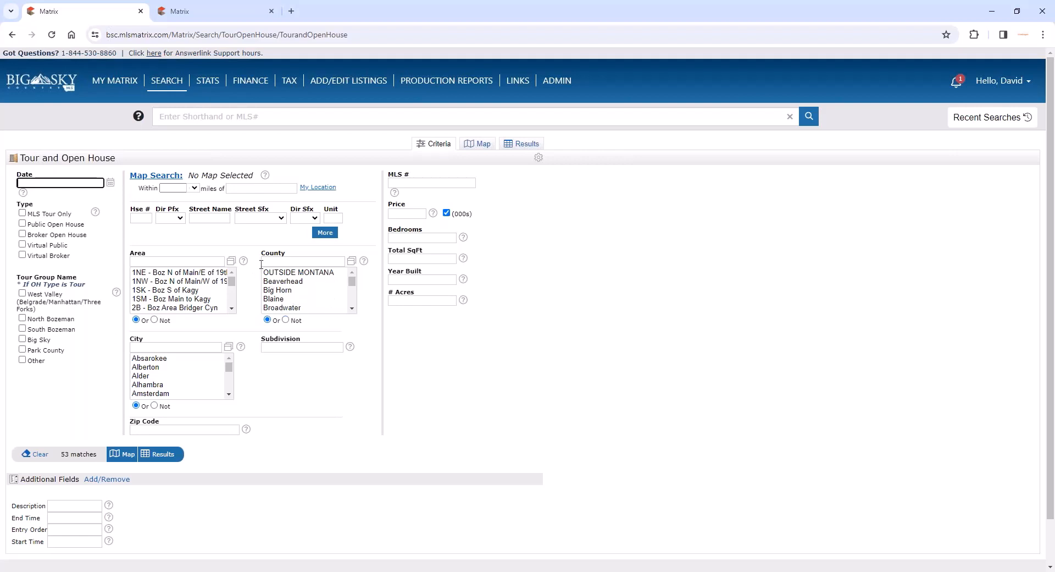
# - Limit the open house search to dates 01/31/2024 through 02/07/2024 and show the results
pyautogui.click(108, 184)
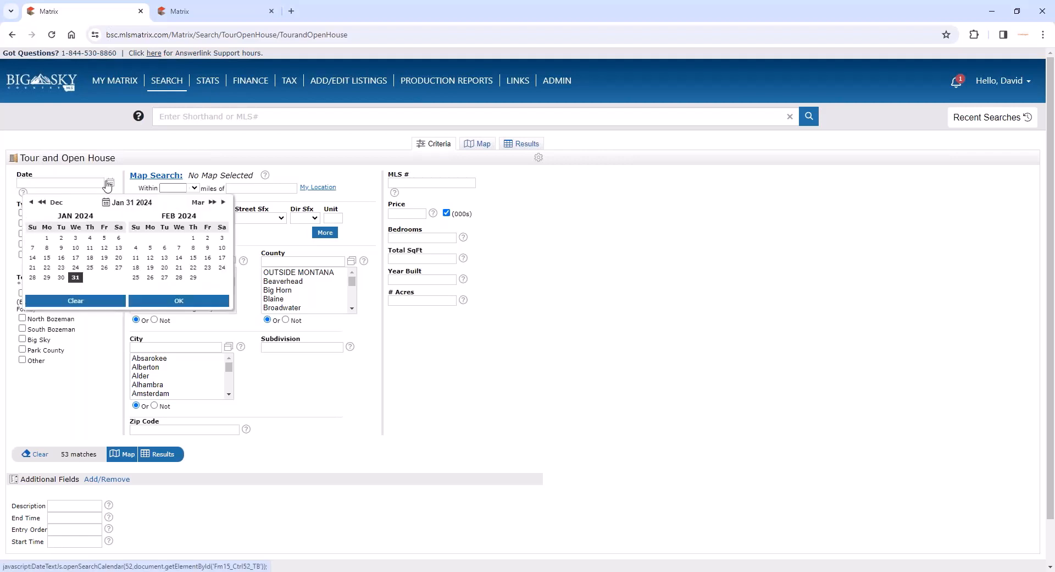
pyautogui.click(75, 278)
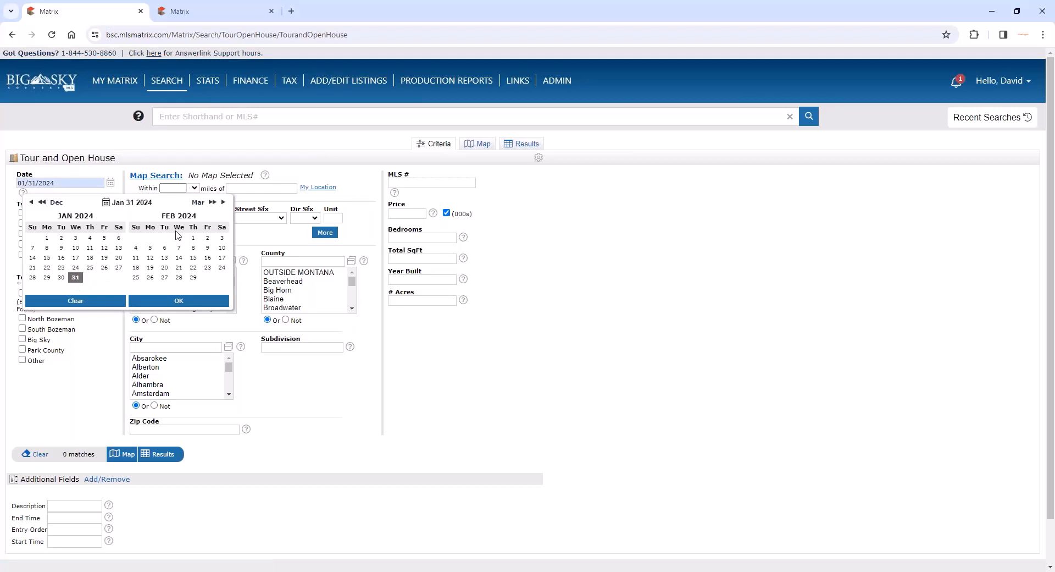
pyautogui.keyDown('shift'); pyautogui.click(179, 248); pyautogui.keyUp('shift')
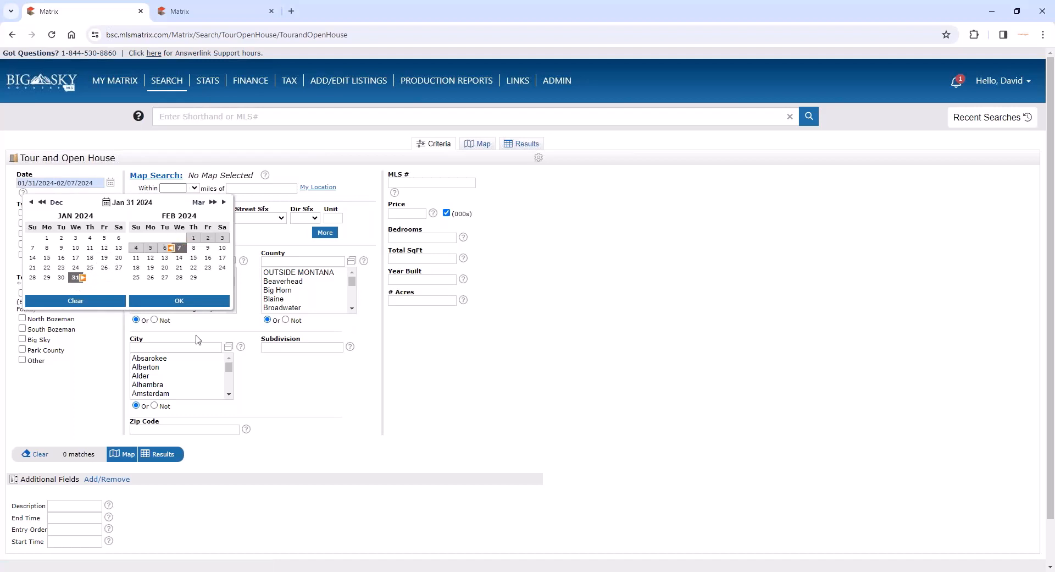
pyautogui.click(169, 305)
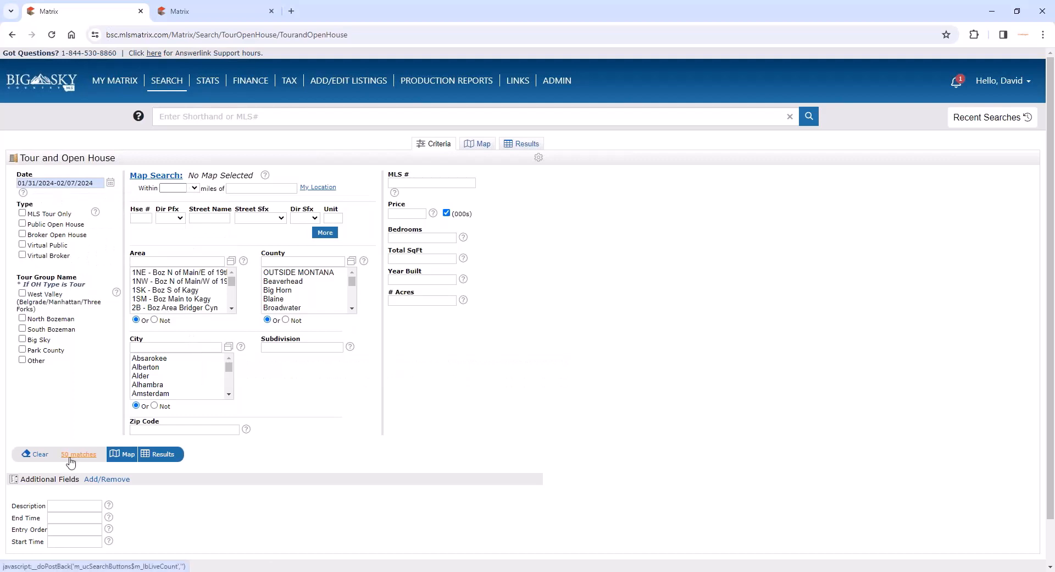
pyautogui.click(157, 456)
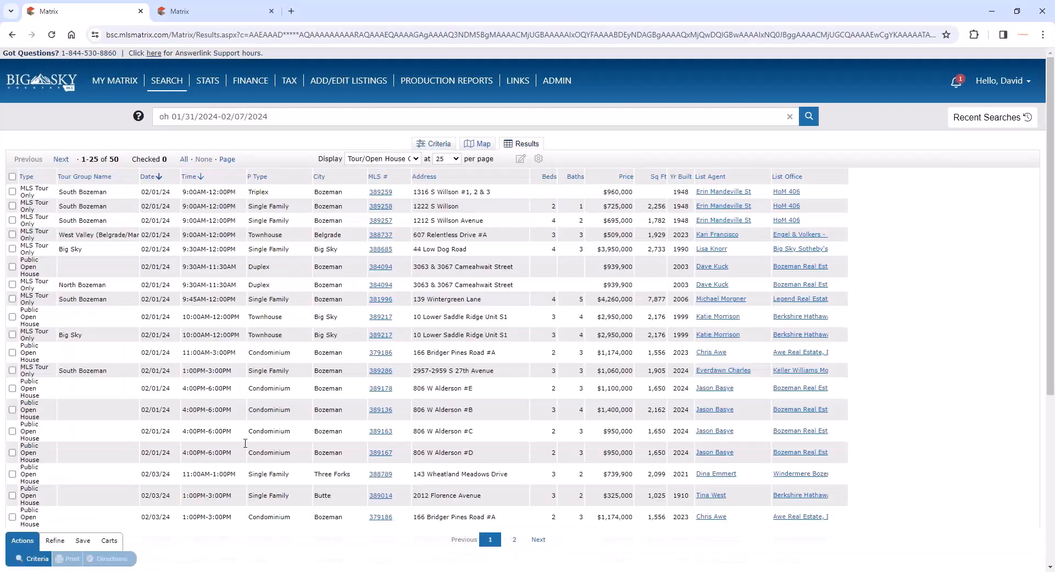
# - Sort the open house results by date, earliest first, and select the first six listings
pyautogui.click(155, 179)
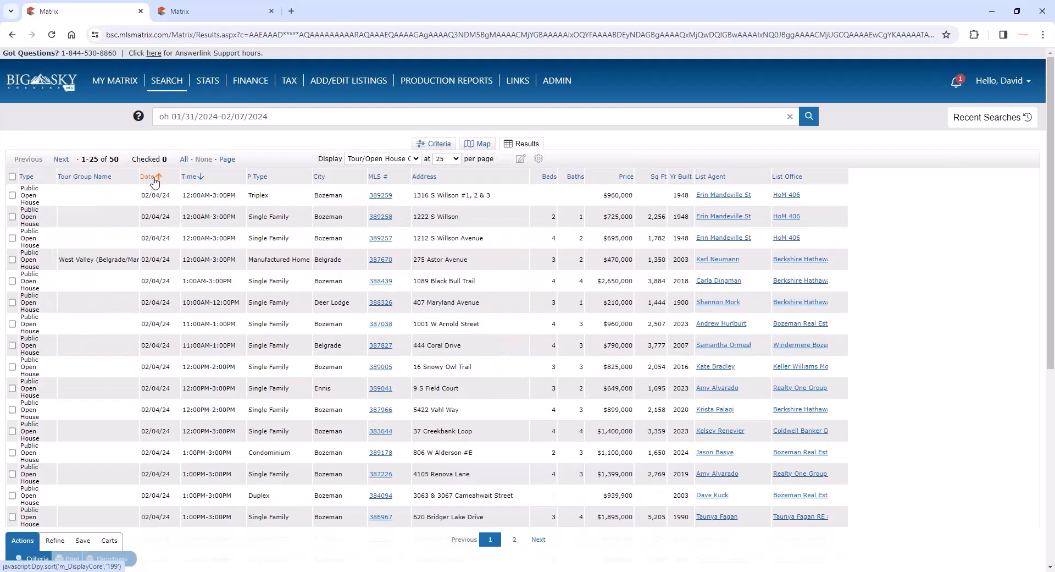
pyautogui.click(154, 179)
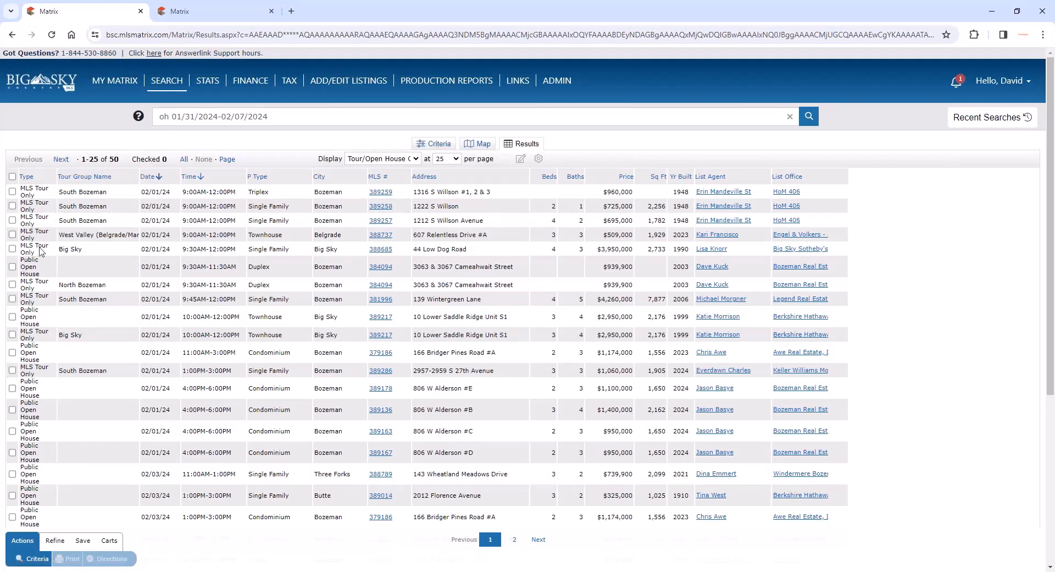
pyautogui.click(12, 193)
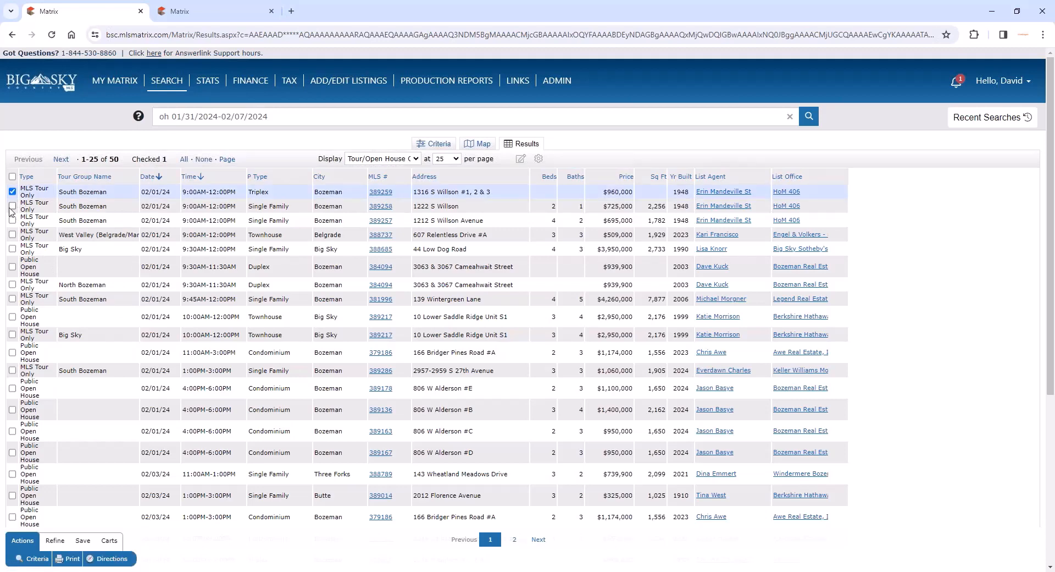
pyautogui.click(12, 206)
pyautogui.click(12, 220)
pyautogui.click(12, 234)
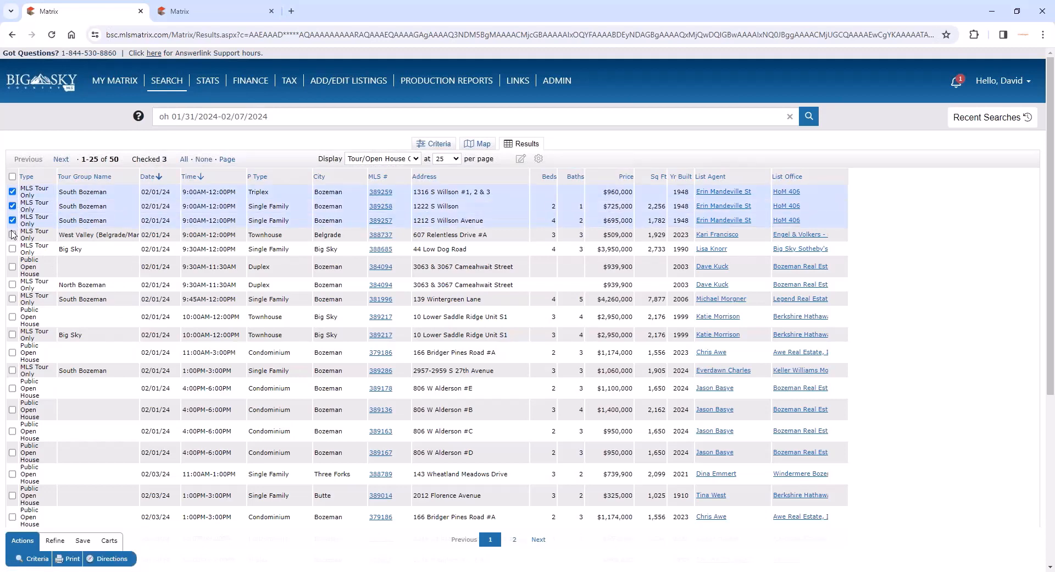
pyautogui.click(12, 248)
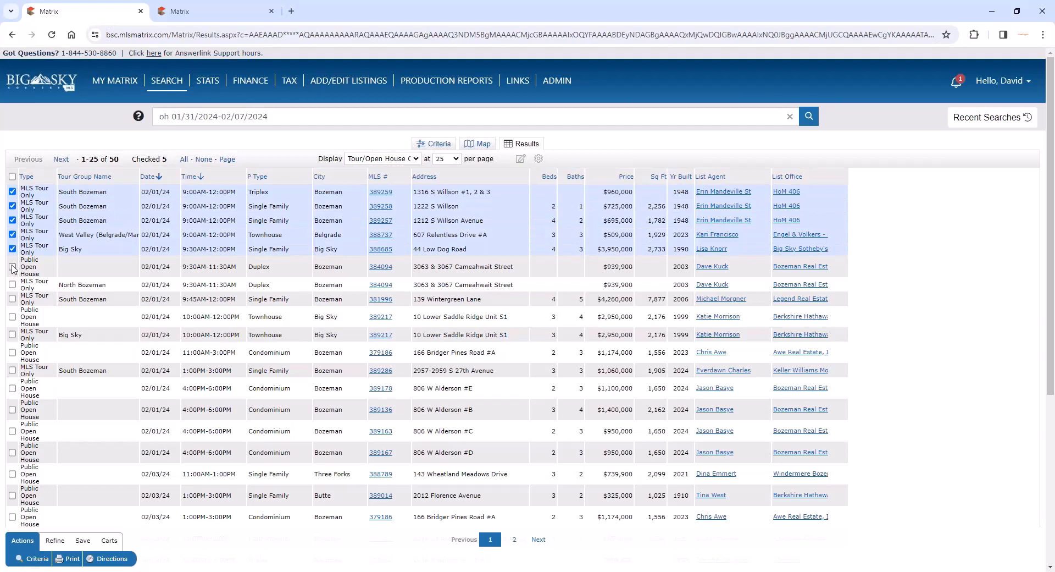
pyautogui.click(12, 266)
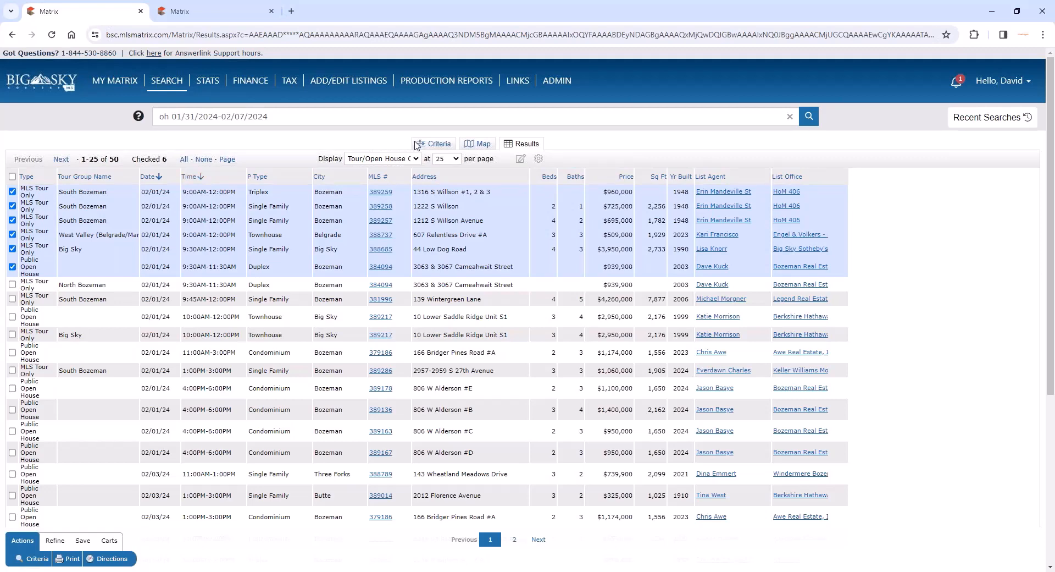
# - View the open house results on the map and return to the results list
pyautogui.click(481, 146)
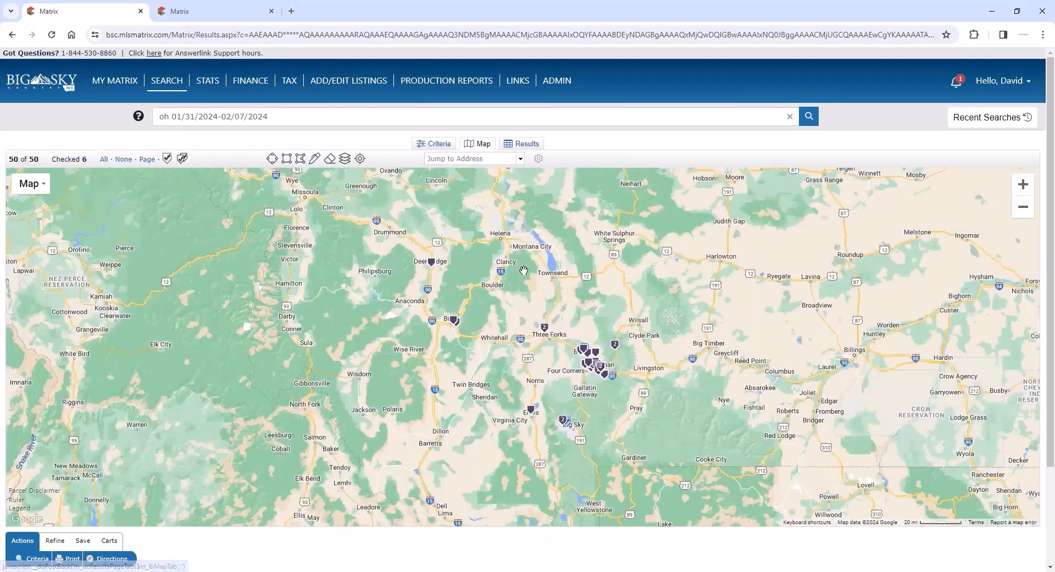
pyautogui.scroll(1, 671, 390)
pyautogui.scroll(-1, 672, 390)
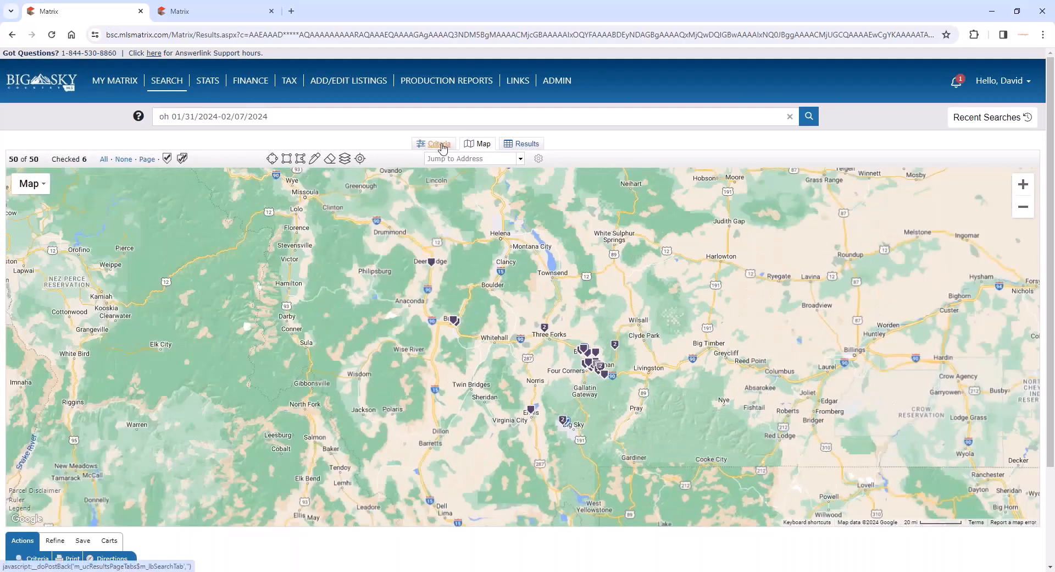
pyautogui.click(522, 144)
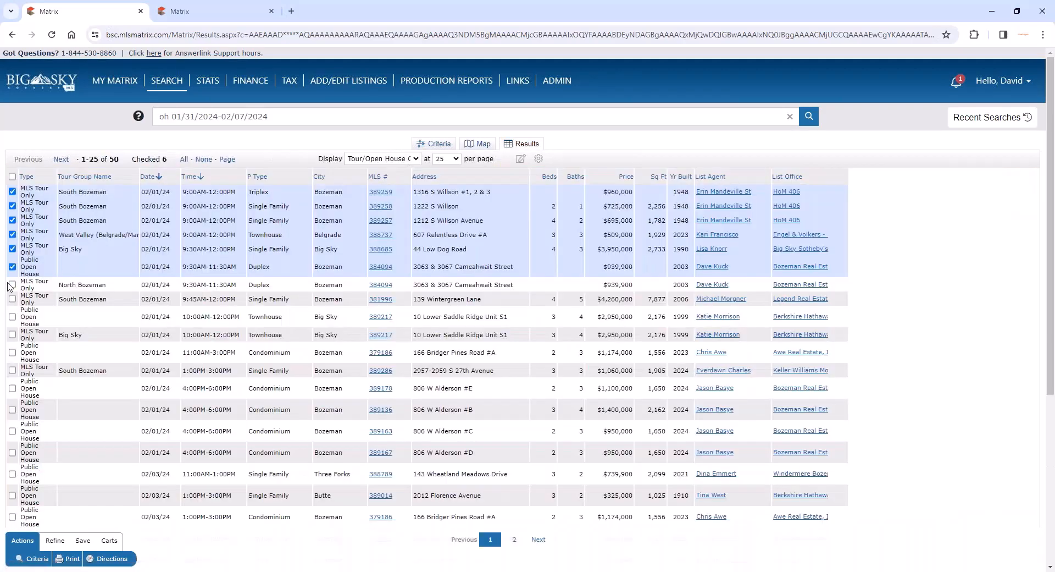
# - Add the seventh listing to the selection and narrow the results to the selected open houses
pyautogui.click(12, 284)
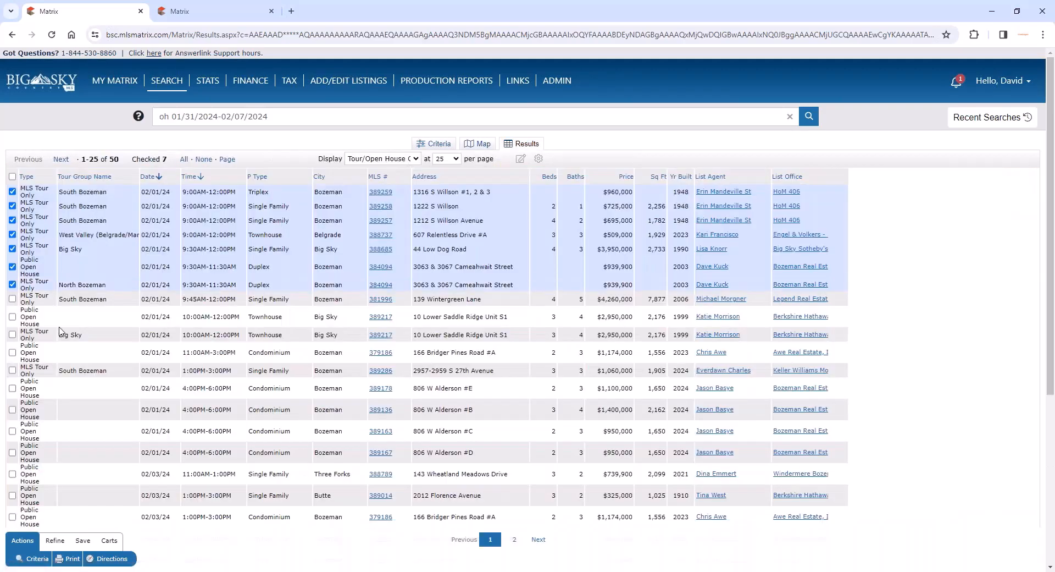
pyautogui.click(55, 540)
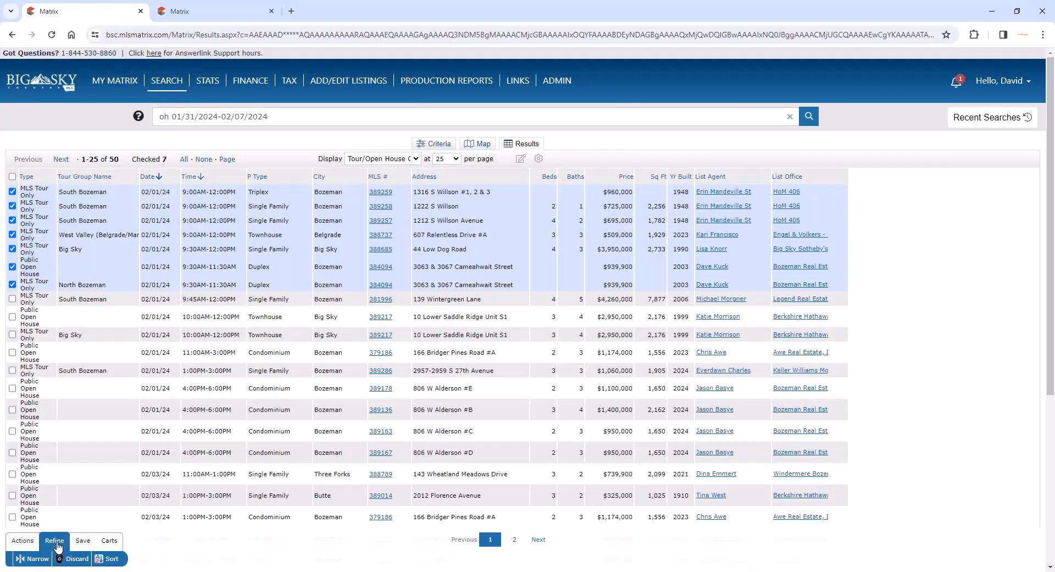
pyautogui.click(37, 559)
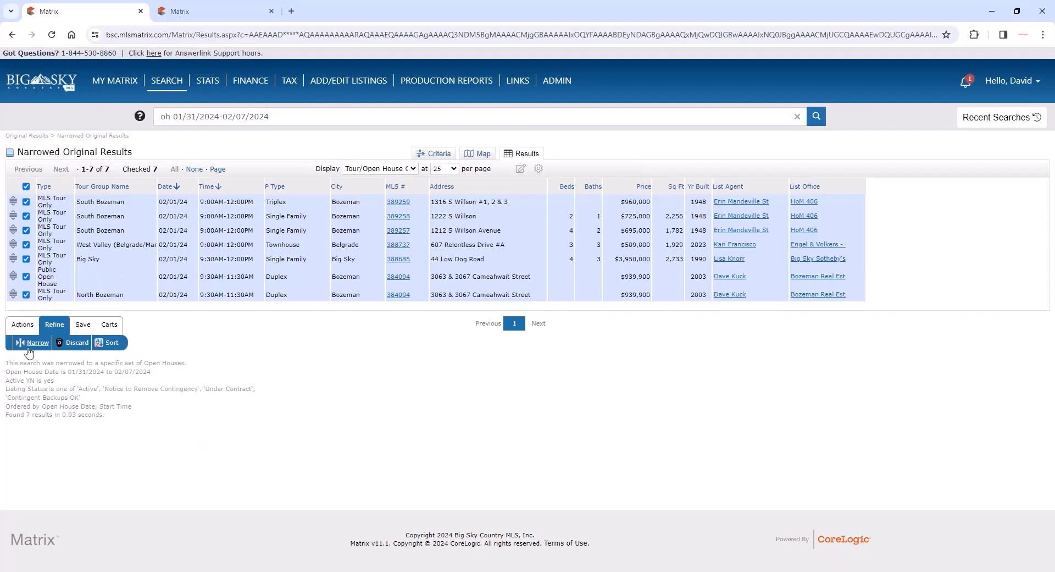
# - Show the narrowed open houses on the map and generate driving directions for them
pyautogui.click(27, 329)
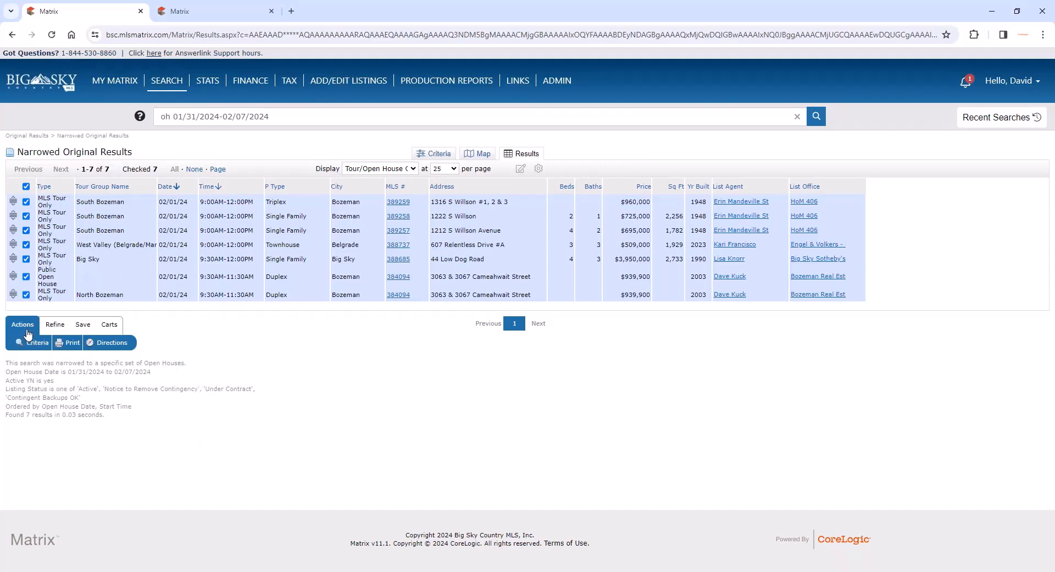
pyautogui.click(483, 154)
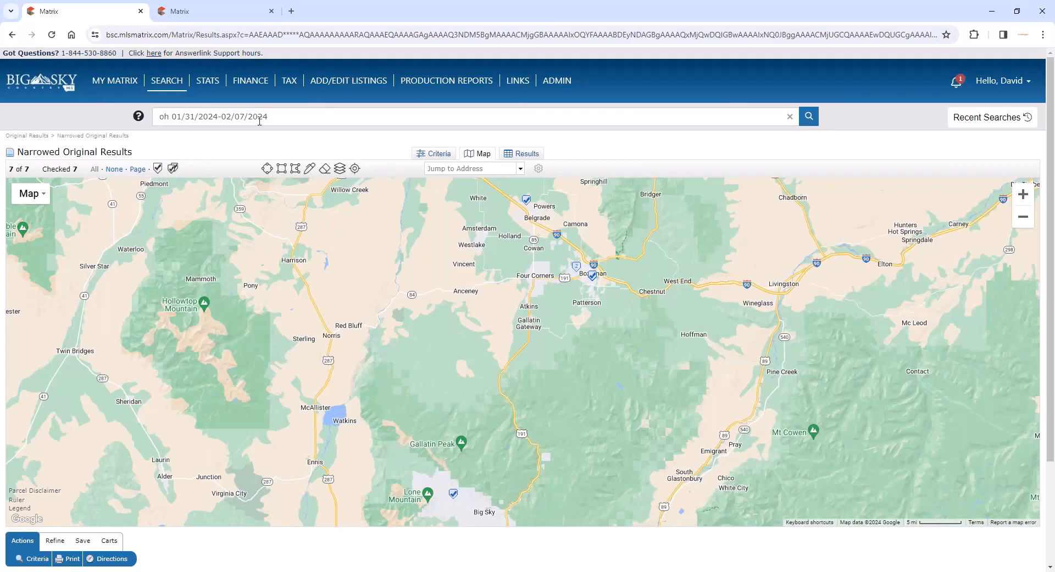
pyautogui.click(111, 559)
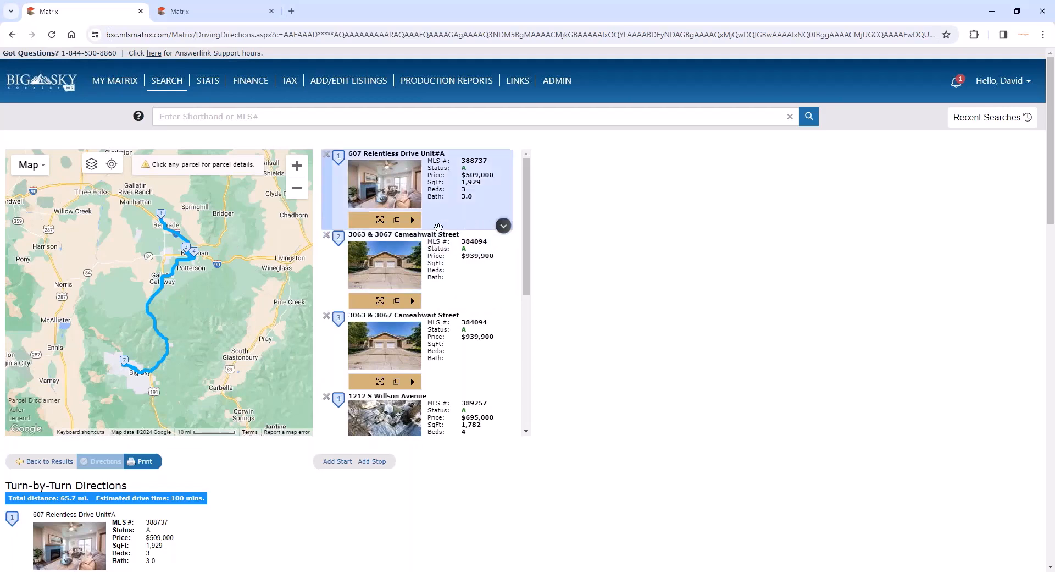
# - Move the route's first stop down to fourth place and recalculate the driving directions
pyautogui.moveTo(439, 227); pyautogui.dragTo(405, 316)
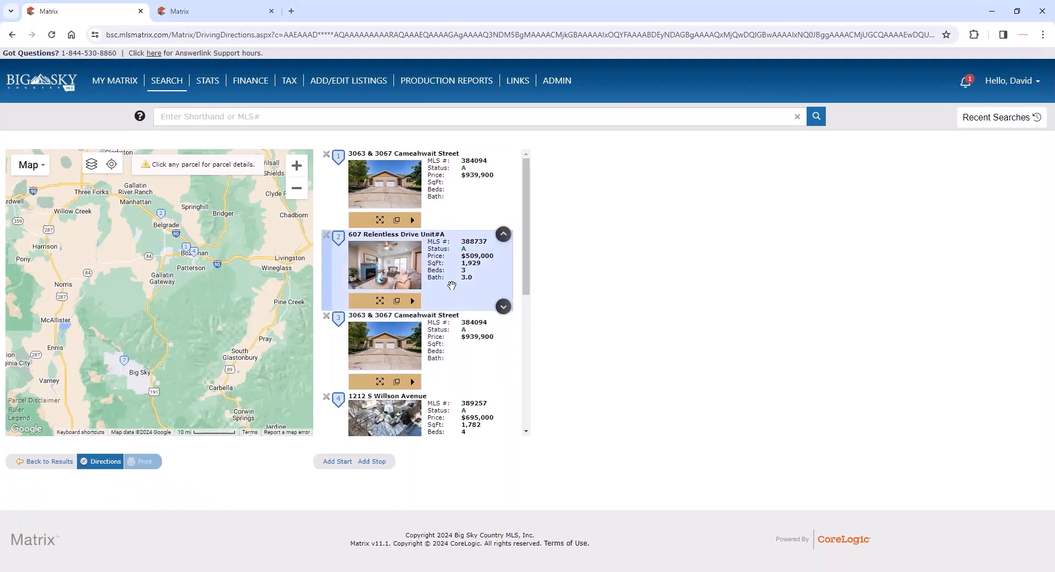
pyautogui.click(503, 306)
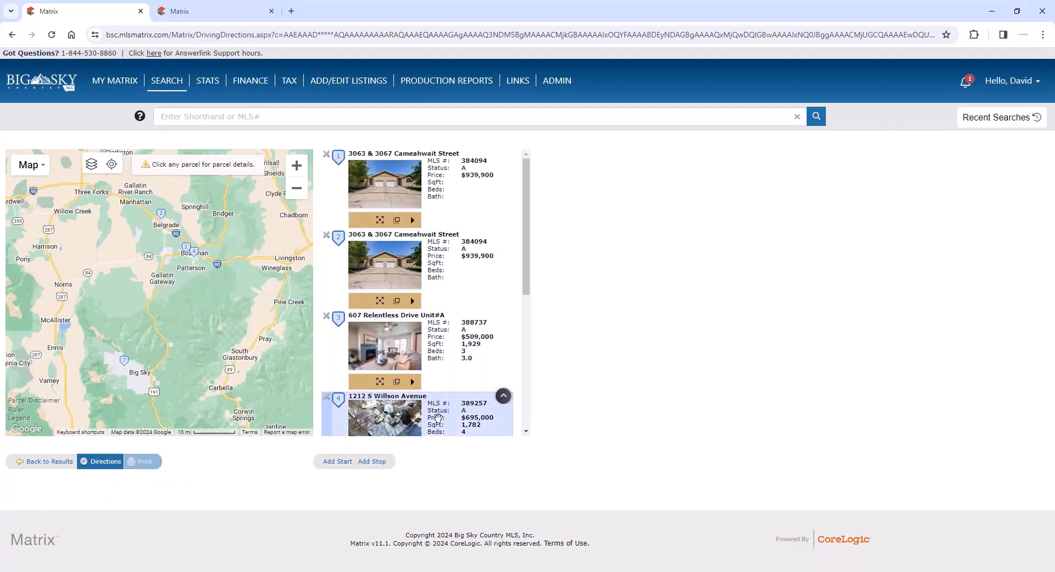
pyautogui.click(502, 396)
pyautogui.scroll(-1, 418, 330)
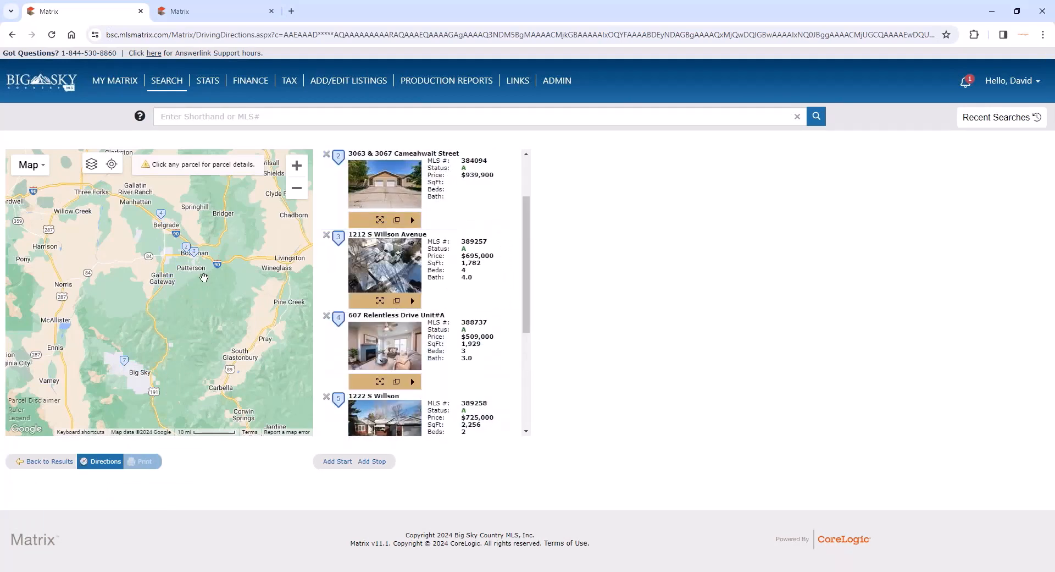
pyautogui.click(112, 464)
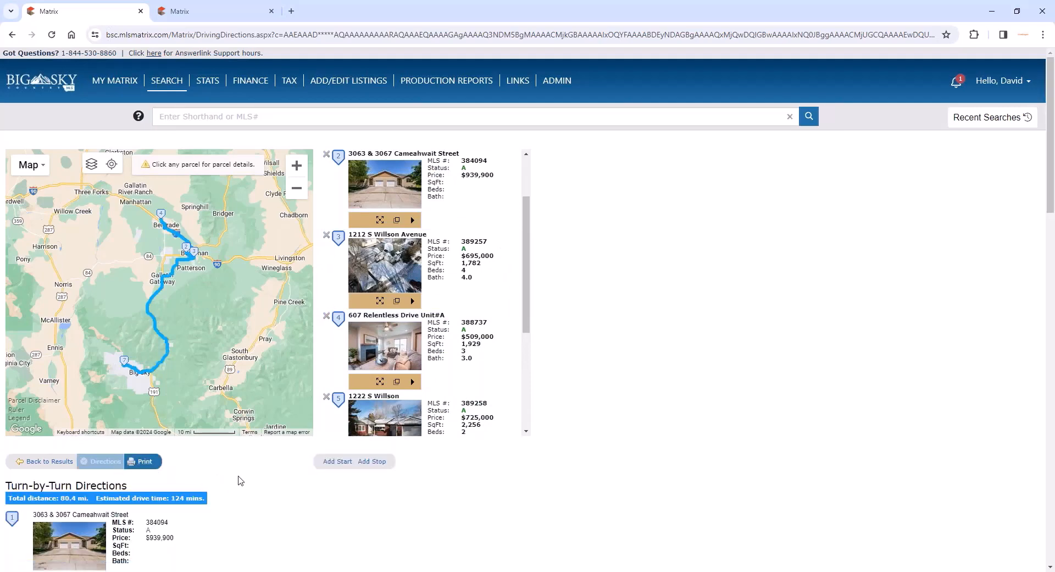
# - Review the turn-by-turn directions for the reordered route and return to the narrowed results
pyautogui.scroll(-6, 239, 476)
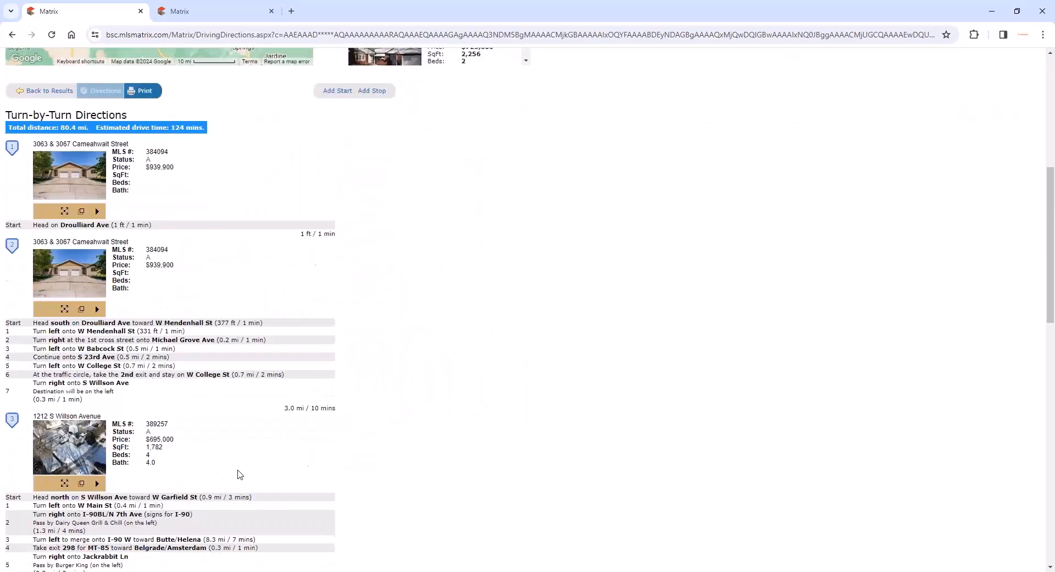
pyautogui.scroll(-1, 239, 474)
pyautogui.scroll(3, 236, 472)
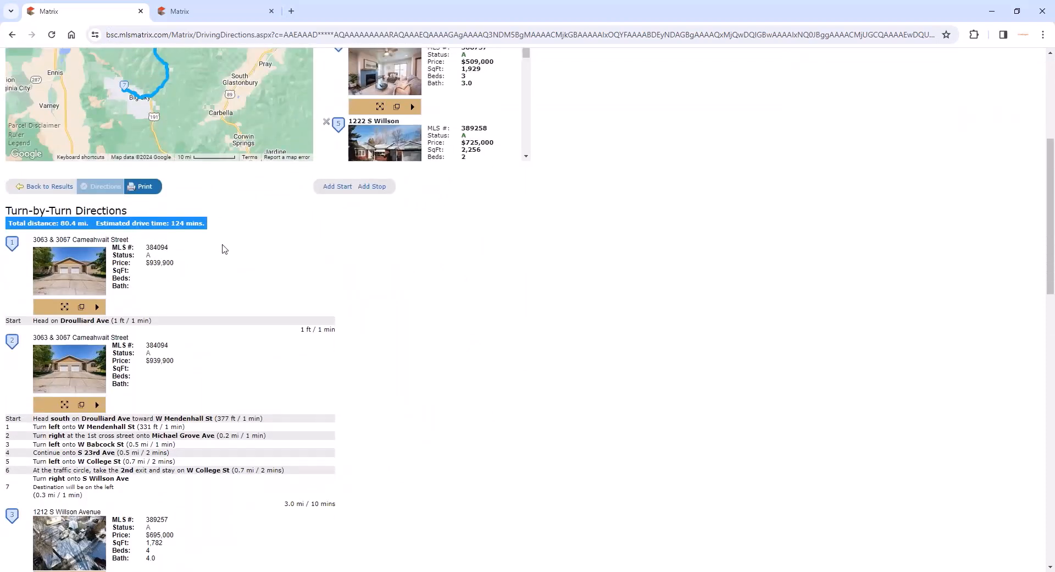
pyautogui.scroll(3, 225, 249)
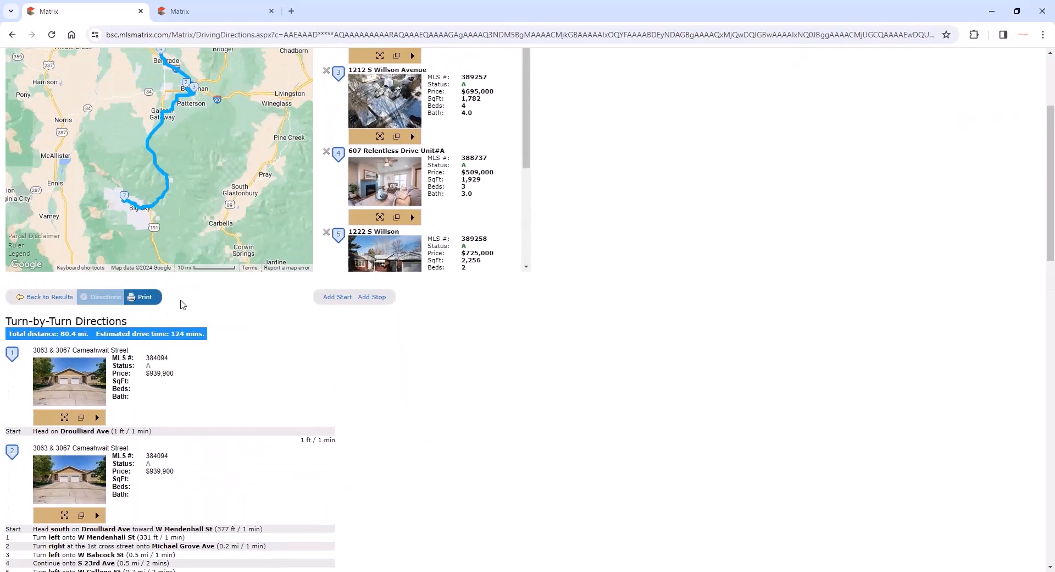
pyautogui.scroll(1, 183, 304)
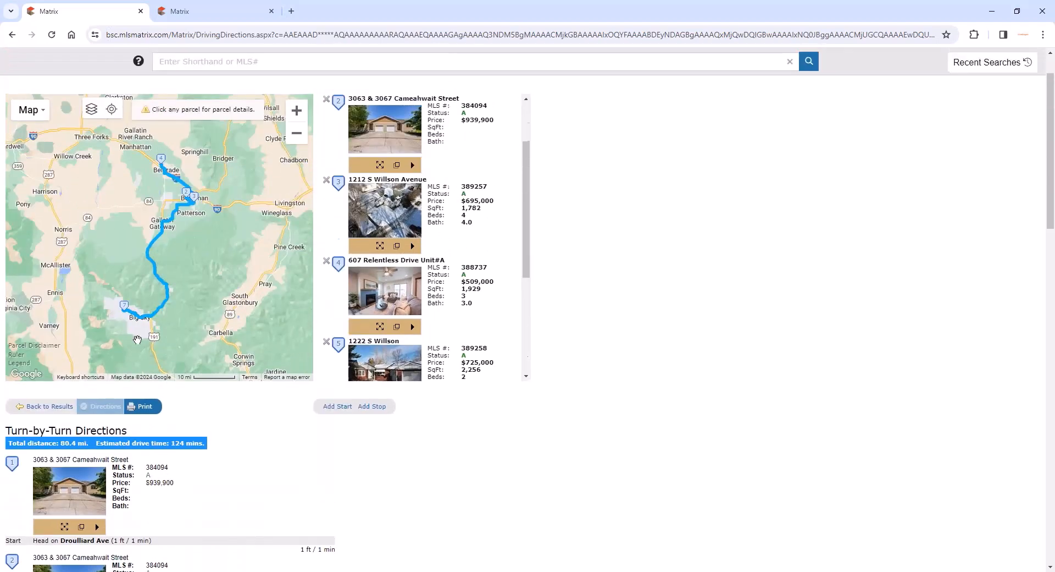
pyautogui.click(50, 407)
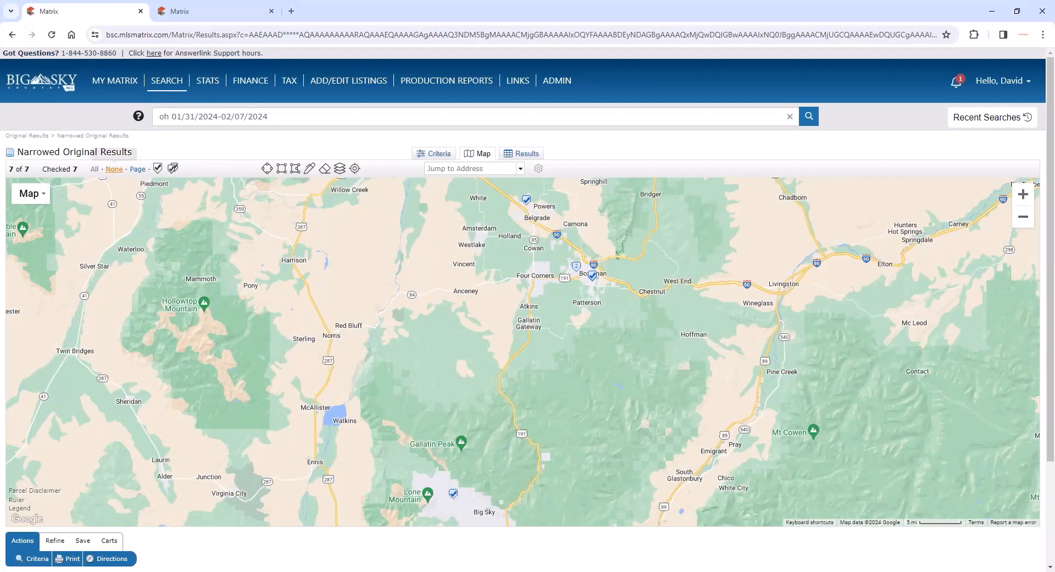
# - Open the Public Record tax search form and look over its criteria
pyautogui.moveTo(171, 91)
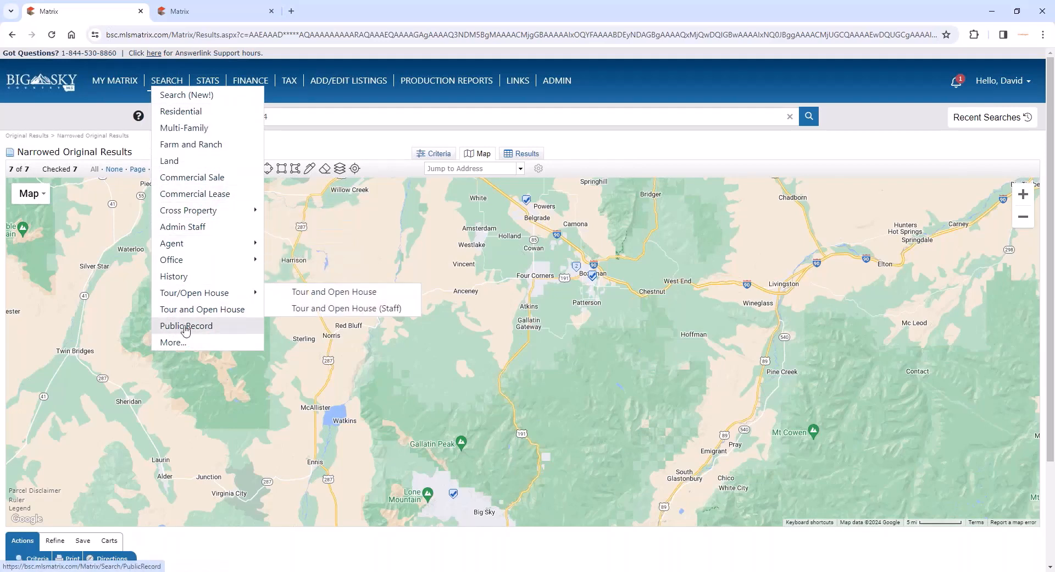
pyautogui.click(186, 326)
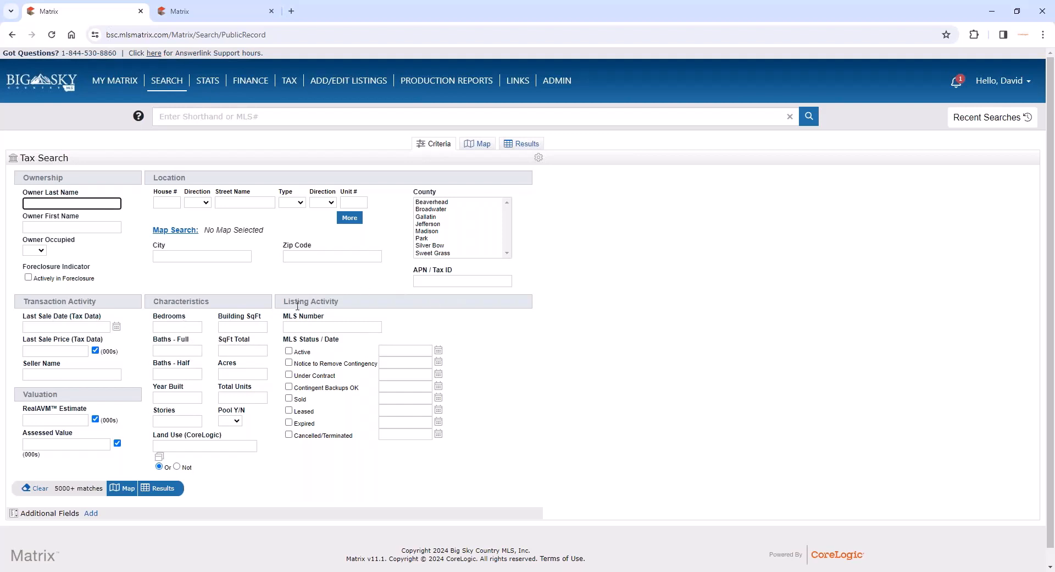
pyautogui.scroll(-1, 550, 328)
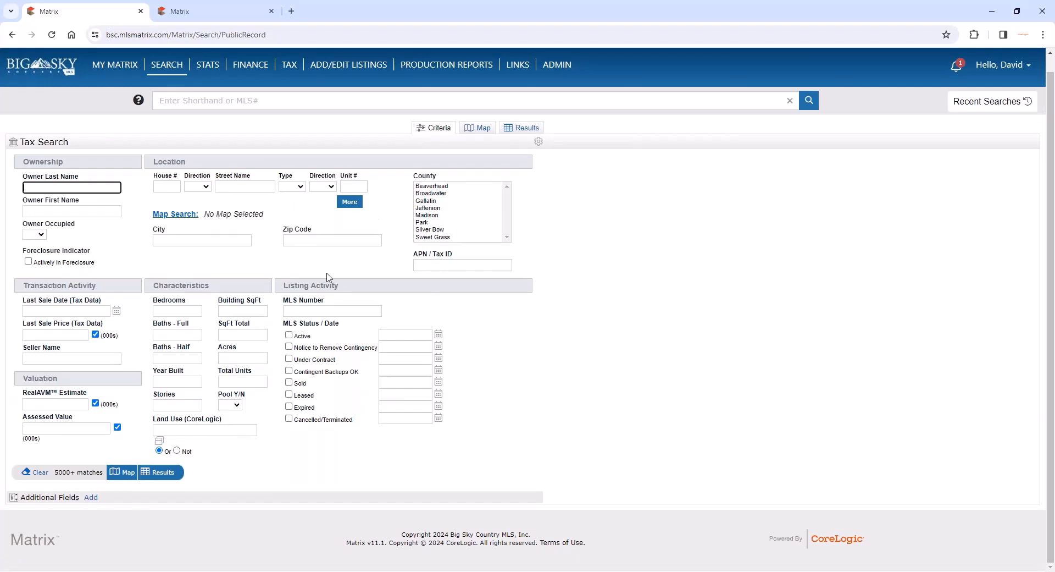
# - Add Basement Sq Feet, Map, Map Reference 1, Market Land Value, Market Total Value and MLS Bedrooms as additional tax search fields
pyautogui.click(91, 496)
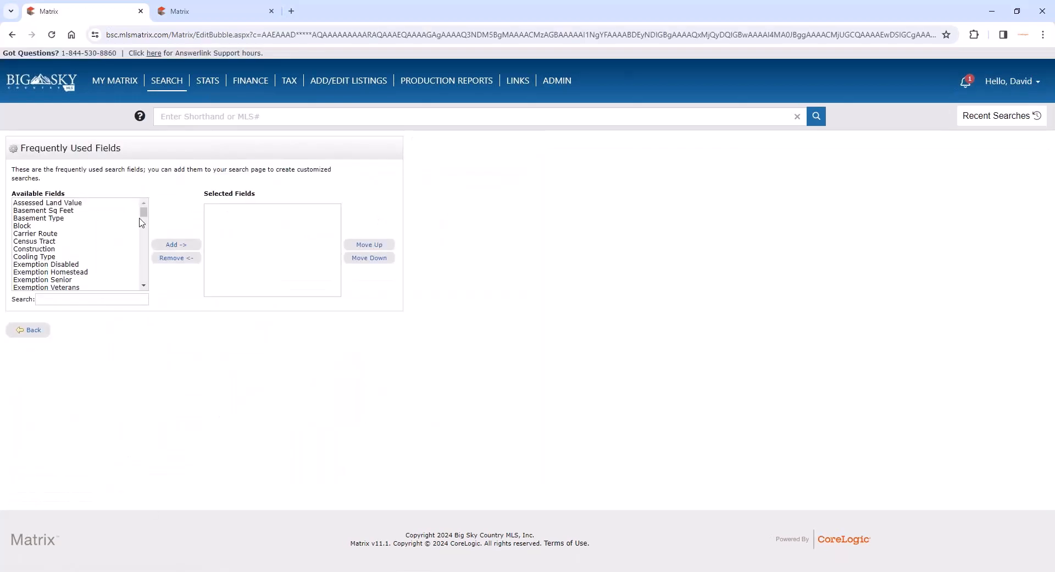
pyautogui.click(121, 211)
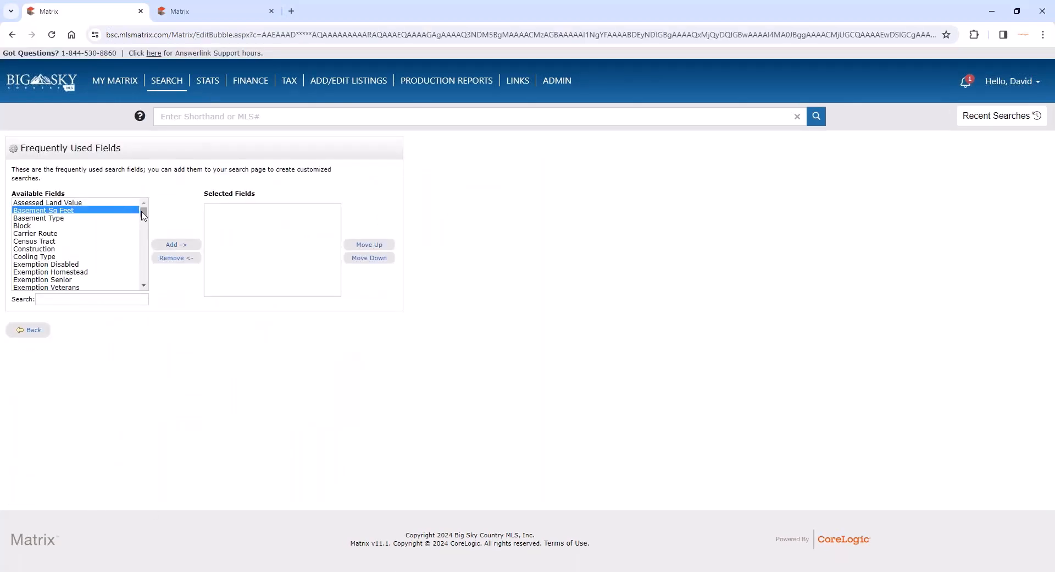
pyautogui.moveTo(144, 213); pyautogui.dragTo(144, 237)
pyautogui.click(118, 258)
pyautogui.keyDown('ctrl'); pyautogui.click(109, 233); pyautogui.keyUp('ctrl')
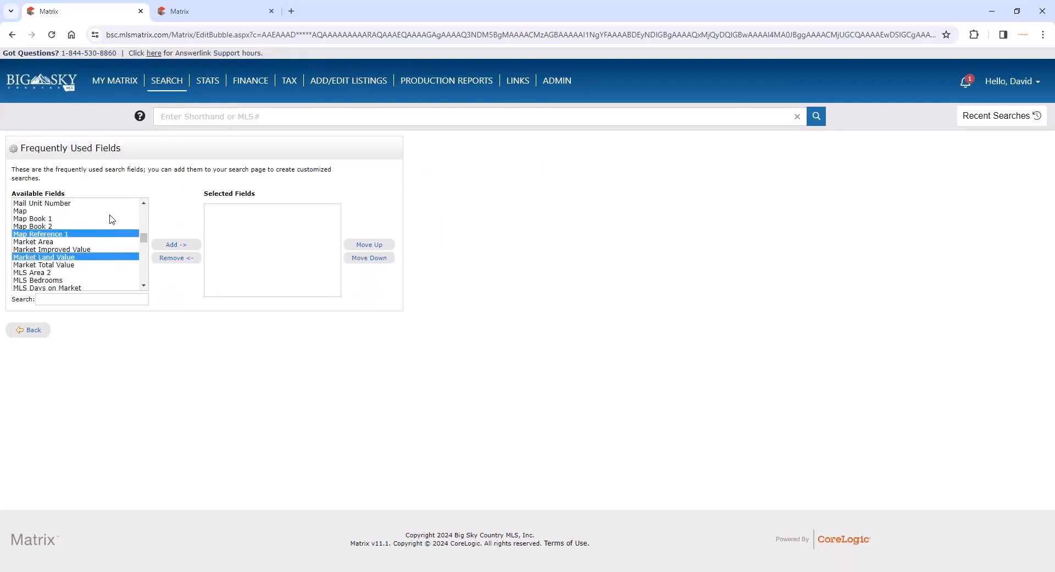
pyautogui.keyDown('ctrl'); pyautogui.click(109, 211); pyautogui.keyUp('ctrl')
pyautogui.keyDown('ctrl'); pyautogui.click(75, 280); pyautogui.keyUp('ctrl')
pyautogui.keyDown('ctrl'); pyautogui.click(83, 264); pyautogui.keyUp('ctrl')
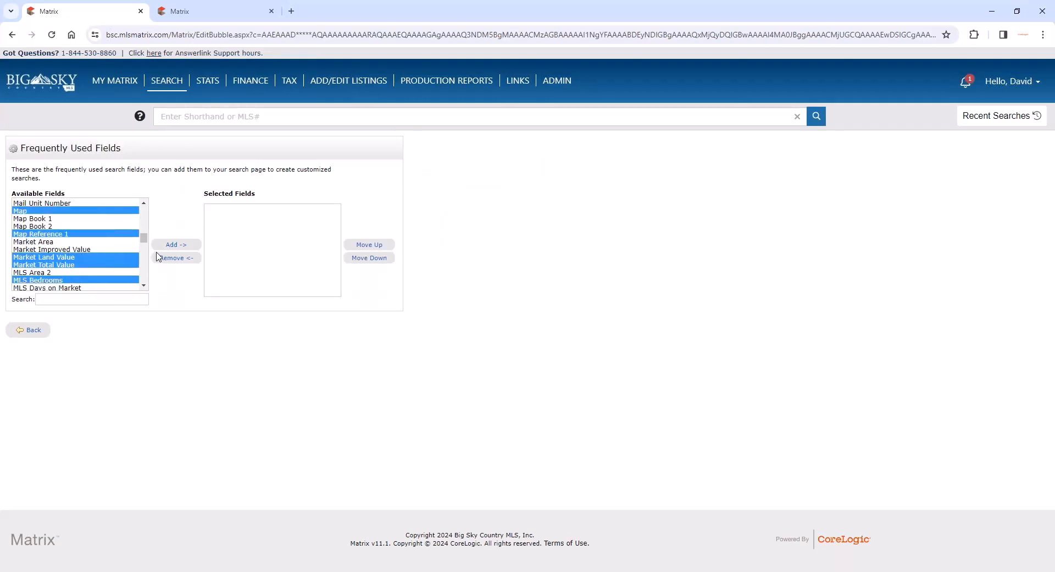
pyautogui.click(173, 244)
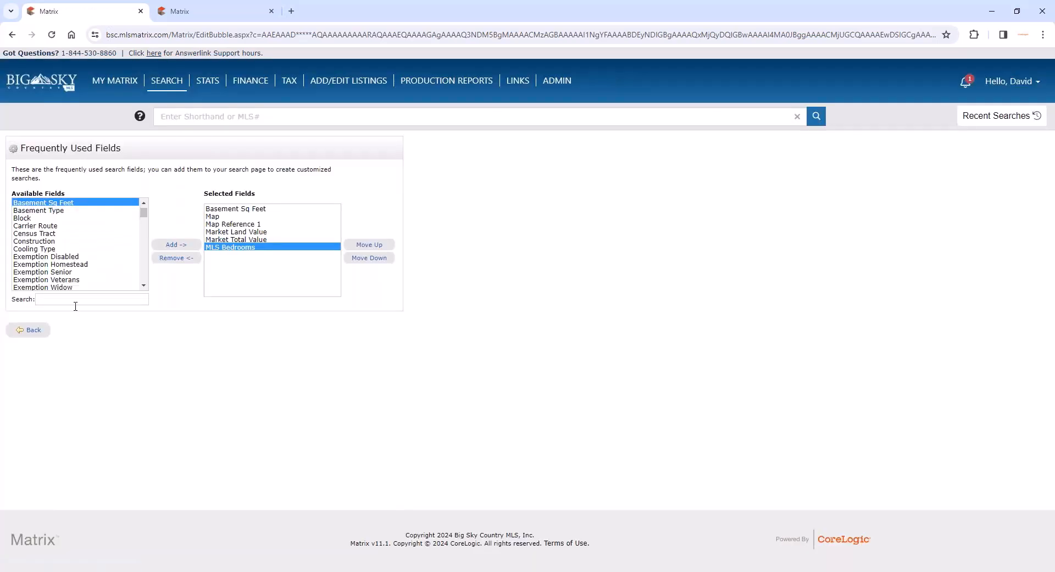
pyautogui.click(34, 330)
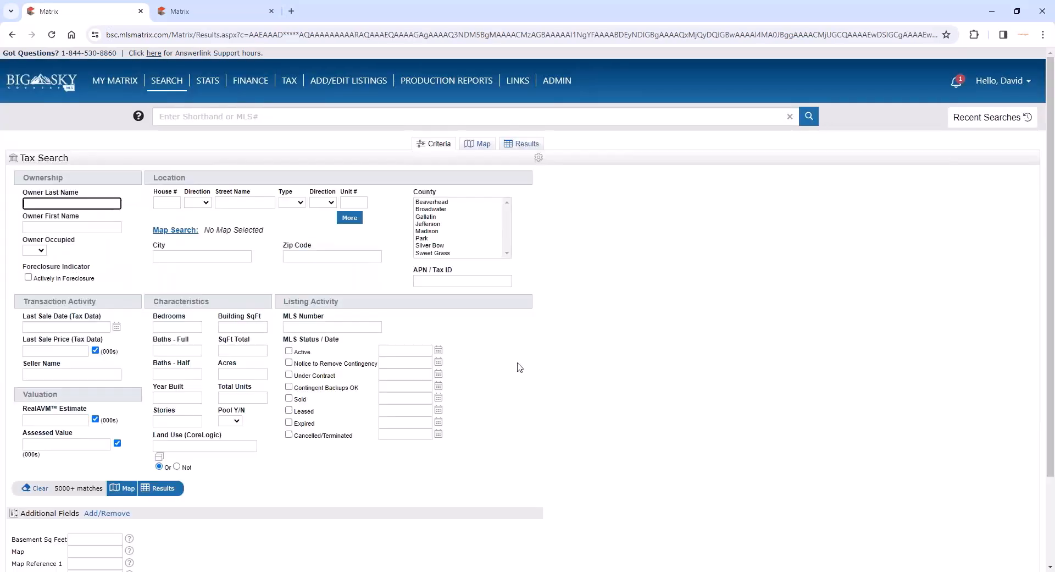
pyautogui.scroll(-2, 517, 365)
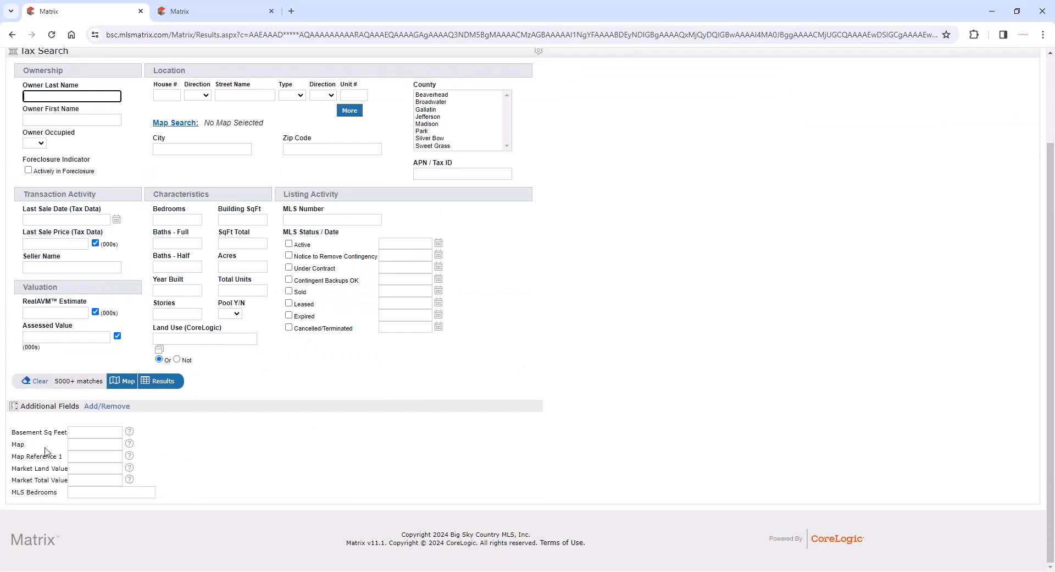
pyautogui.scroll(1, 204, 445)
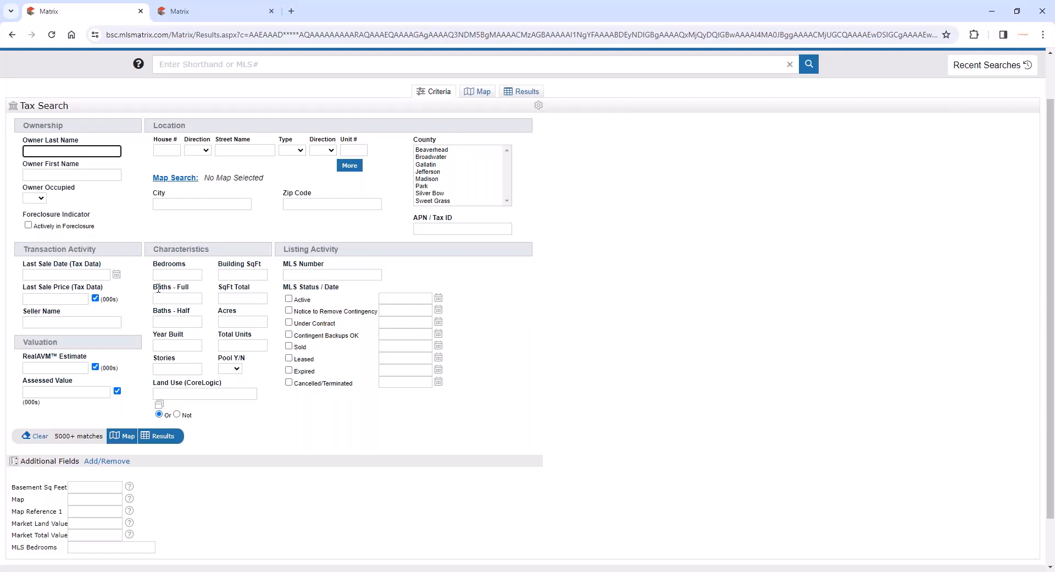
# - Set the Last Sale Date criterion to 12/31/2018+ to cover sales from that date onward
pyautogui.click(94, 274)
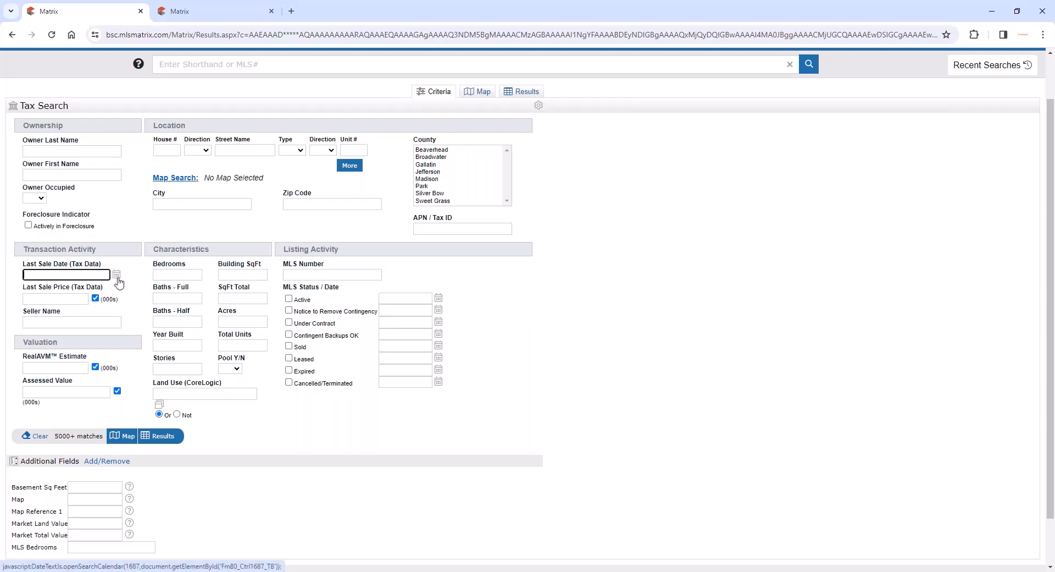
pyautogui.click(116, 274)
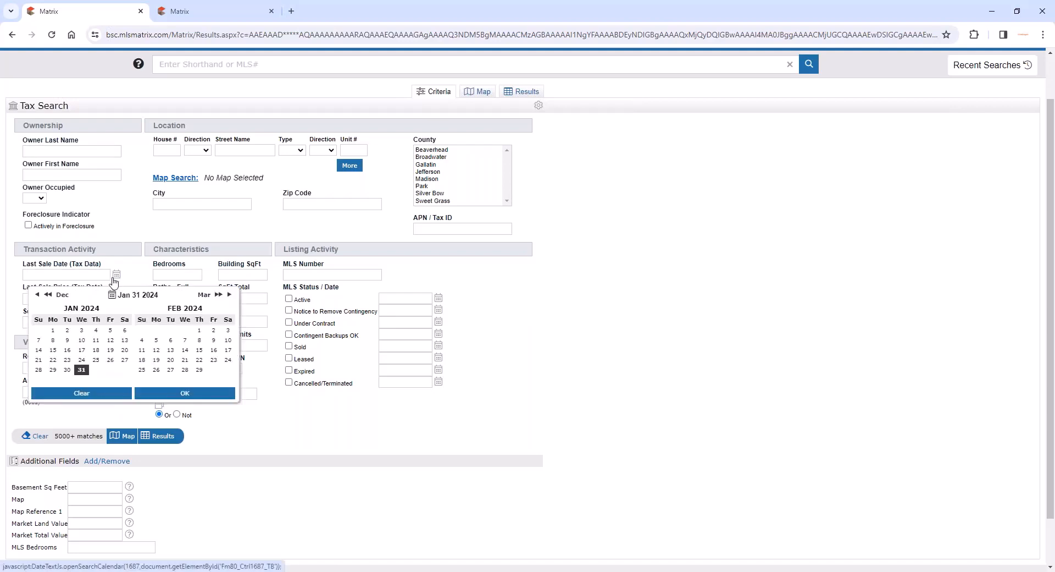
pyautogui.click(37, 296)
pyautogui.click(37, 296)
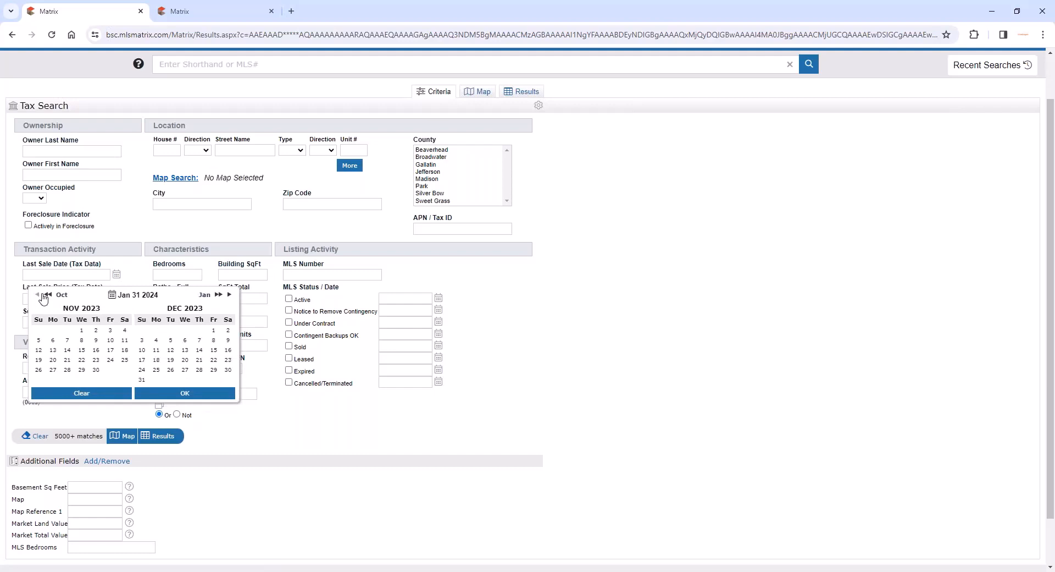
pyautogui.click(47, 294)
pyautogui.click(47, 295)
pyautogui.click(48, 296)
pyautogui.click(48, 296)
pyautogui.click(48, 295)
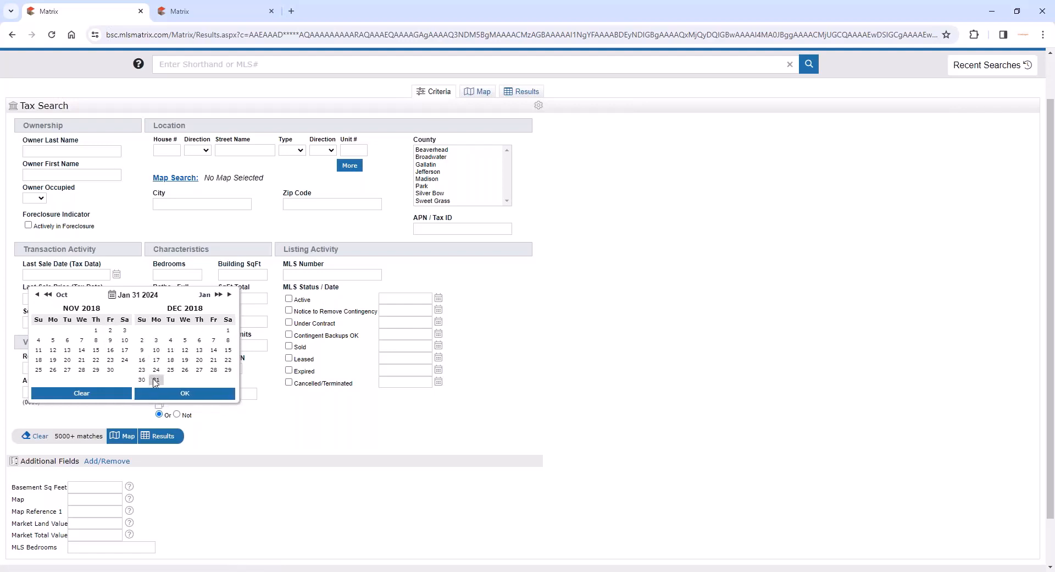
pyautogui.click(156, 381)
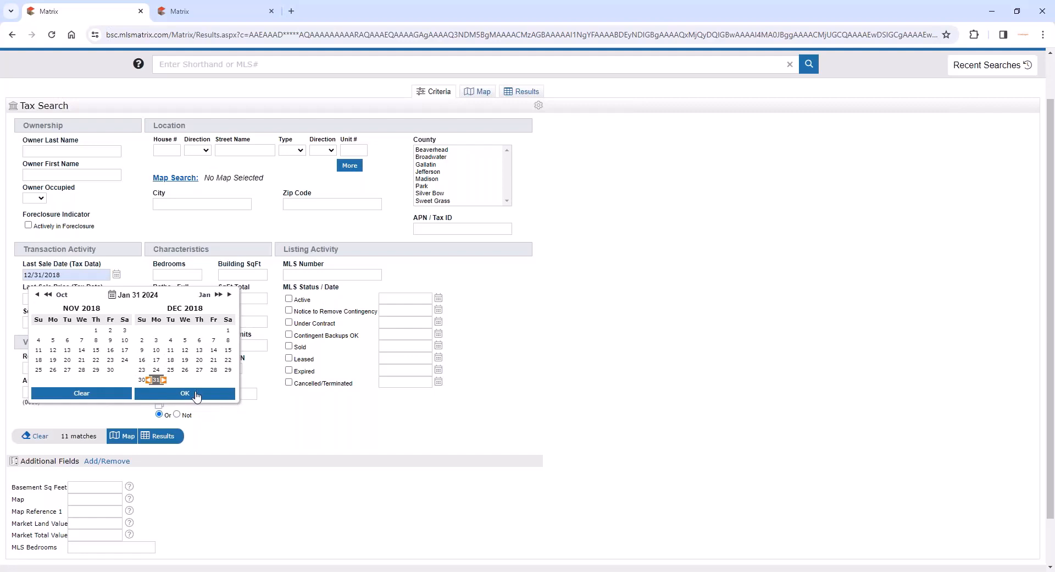
pyautogui.click(198, 394)
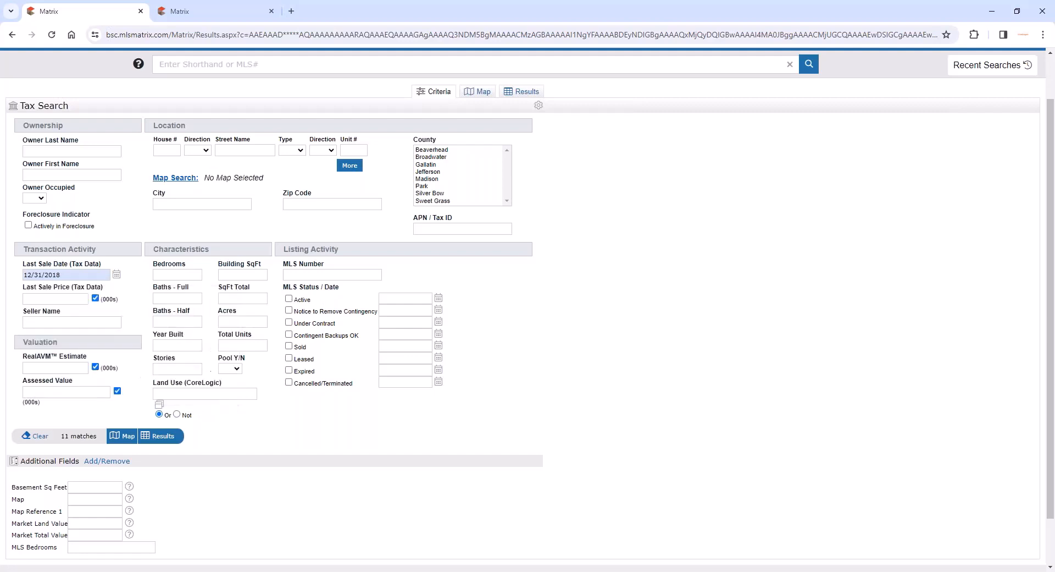
pyautogui.click(87, 278)
pyautogui.scroll(1, 516, 328)
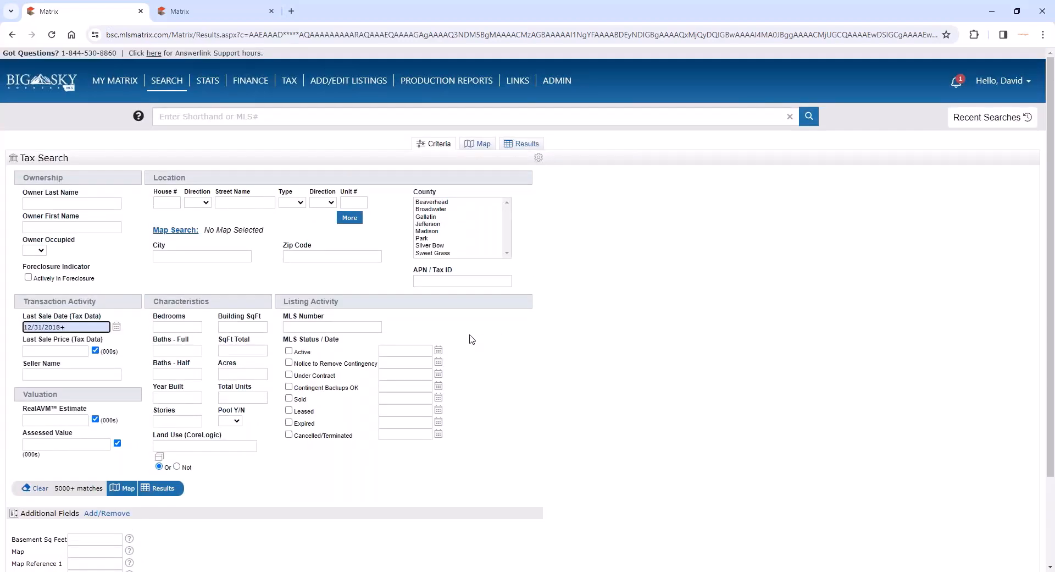
# - Filter the tax search to Active MLS status, show the matching records, and remove the status filter again
pyautogui.scroll(-1, 470, 339)
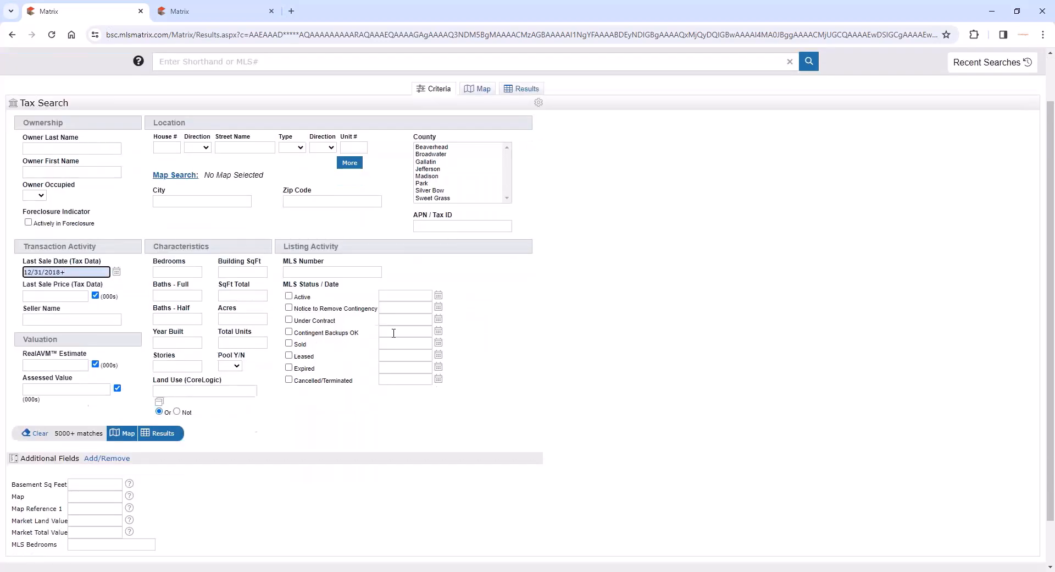
pyautogui.click(289, 297)
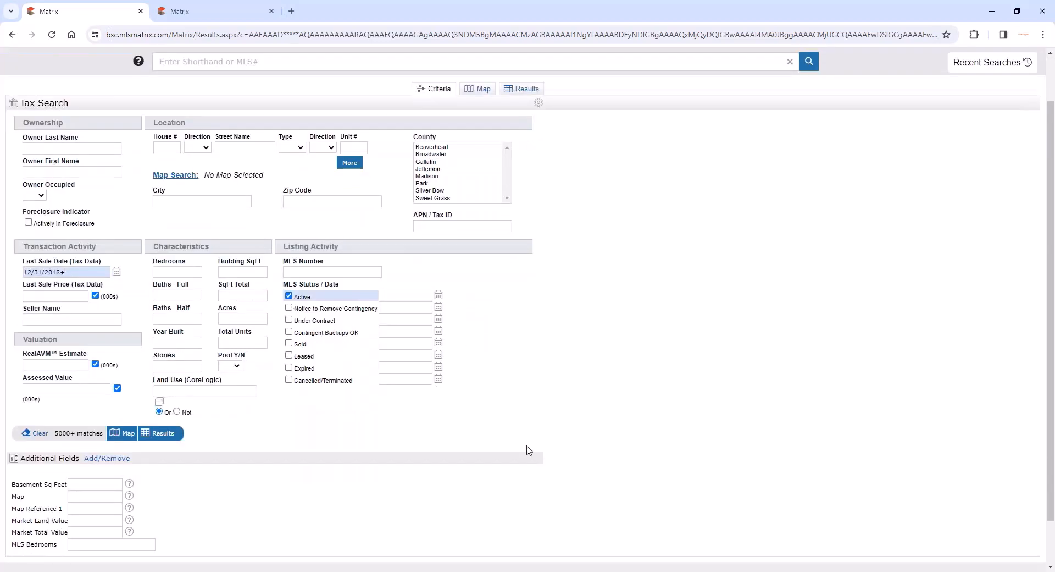
pyautogui.click(163, 435)
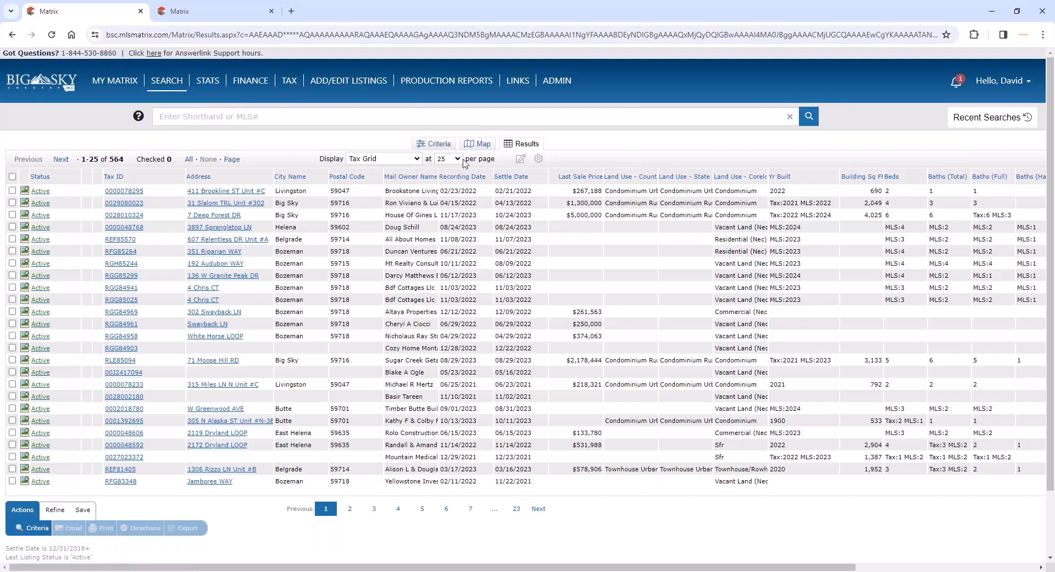
pyautogui.click(434, 143)
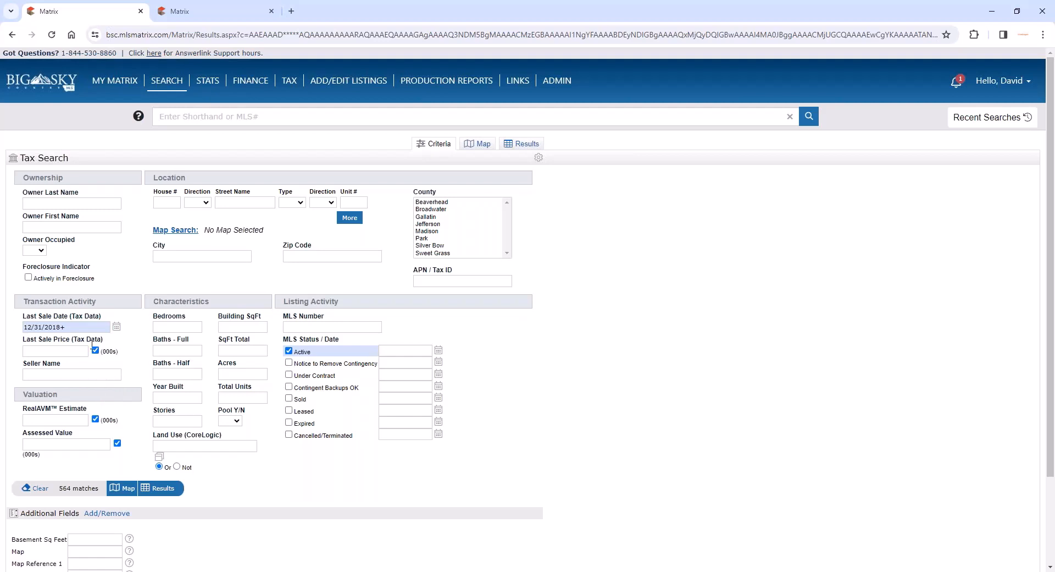
pyautogui.click(289, 350)
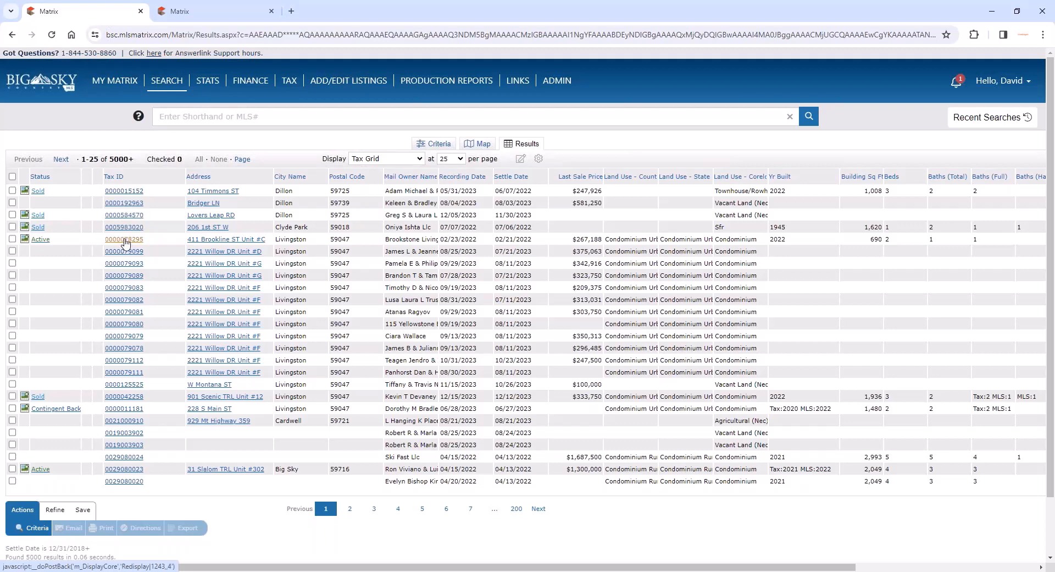
# - Show the tax results without the status filter, open the active Livingston condo's record and review its tax details
pyautogui.click(245, 282)
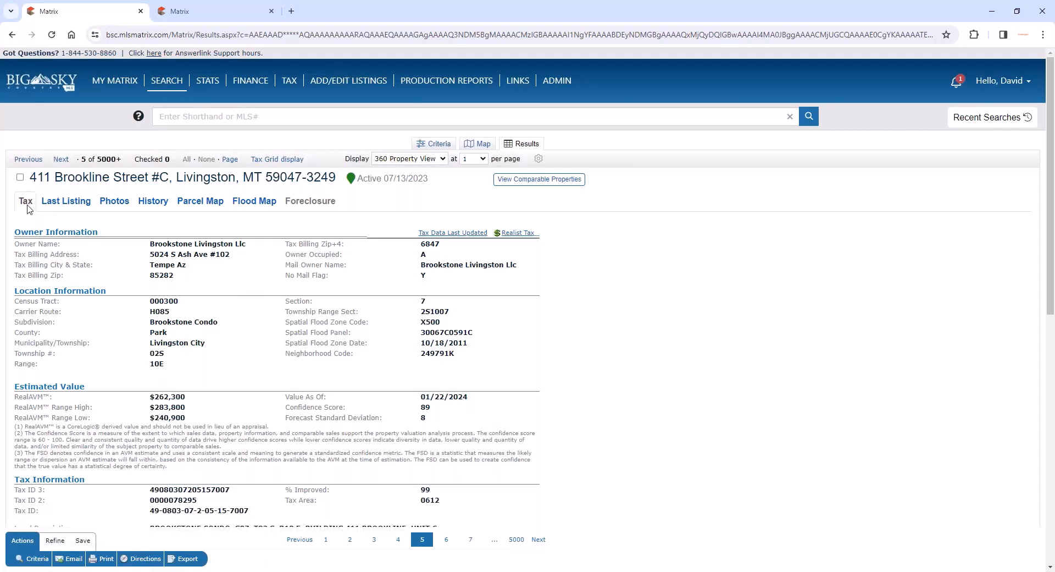
pyautogui.scroll(-1, 158, 244)
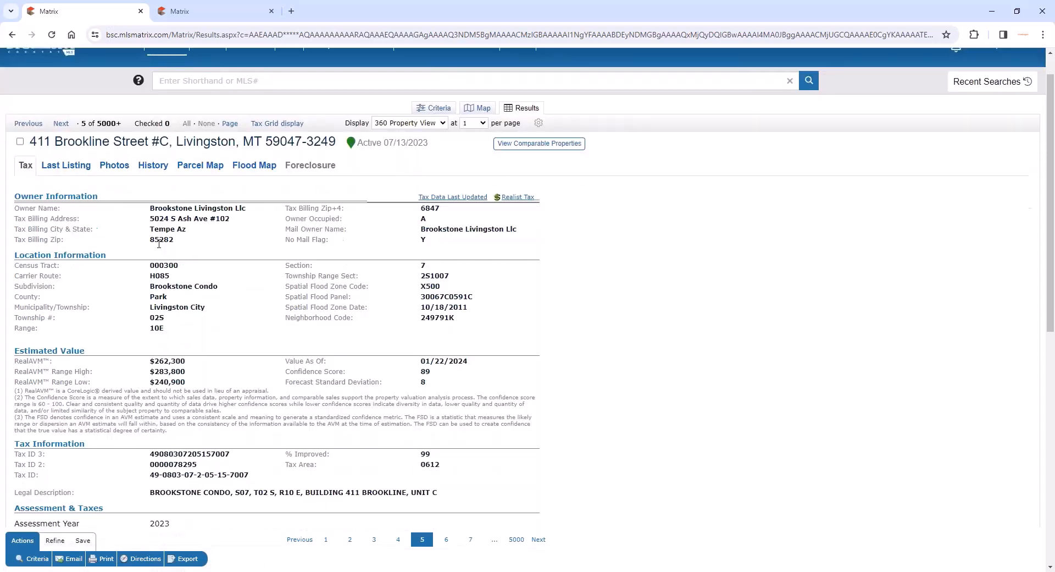
pyautogui.scroll(-2, 354, 244)
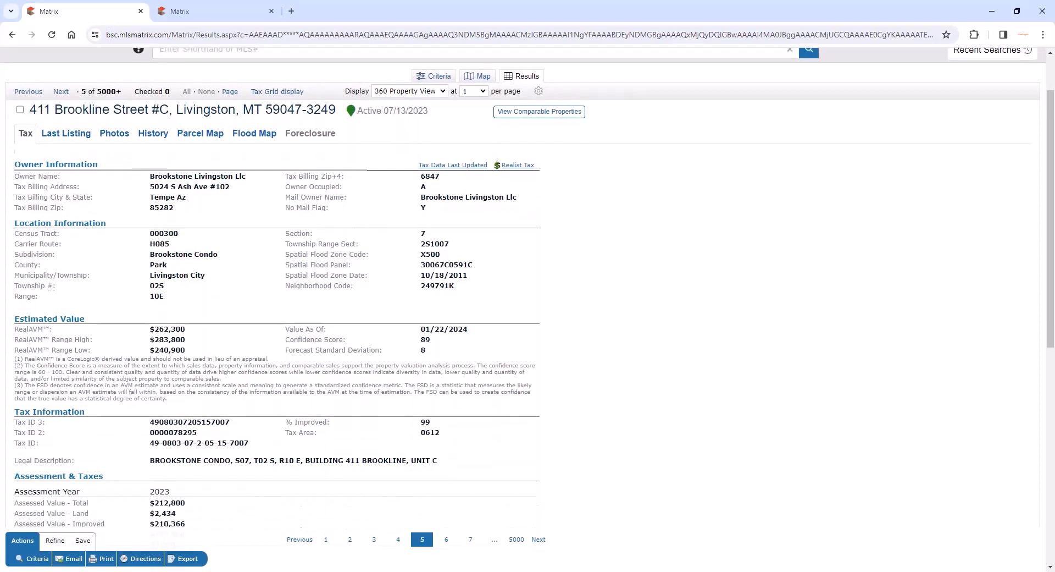
pyautogui.scroll(3, 195, 268)
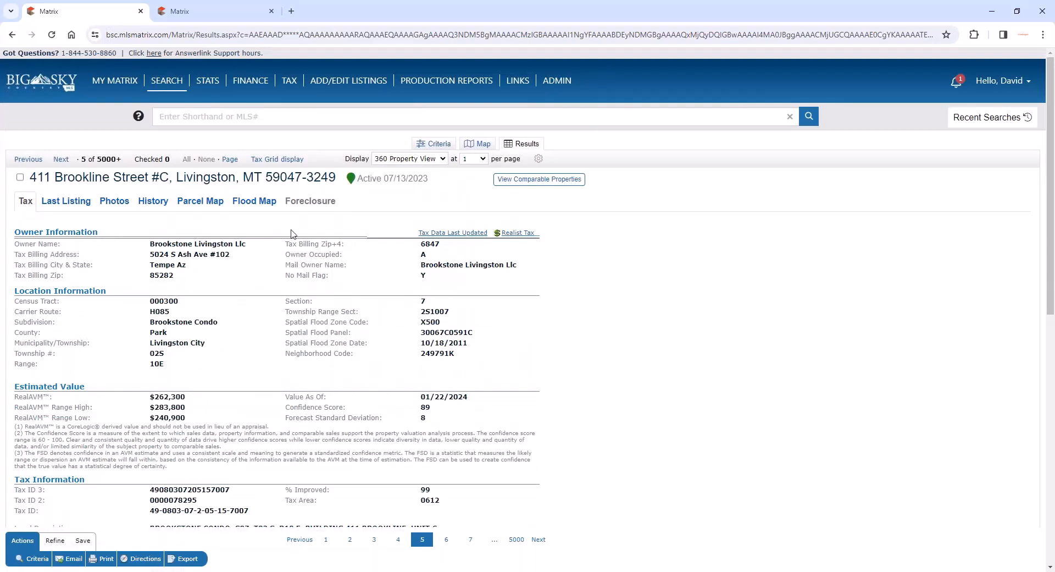
# - Check when tax data was last updated for Park County and for all counties, and return to the property record
pyautogui.click(434, 233)
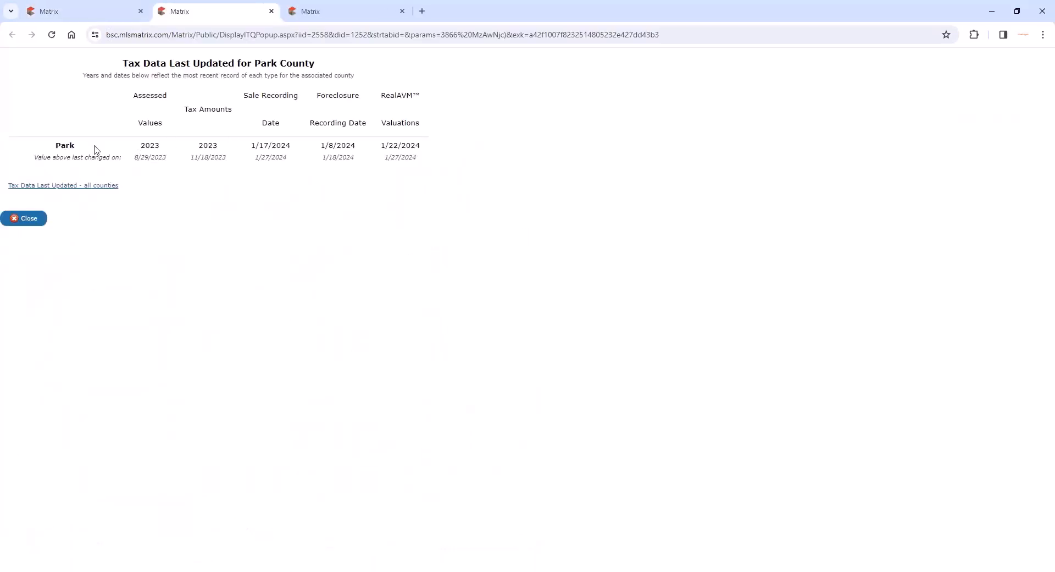
pyautogui.click(59, 186)
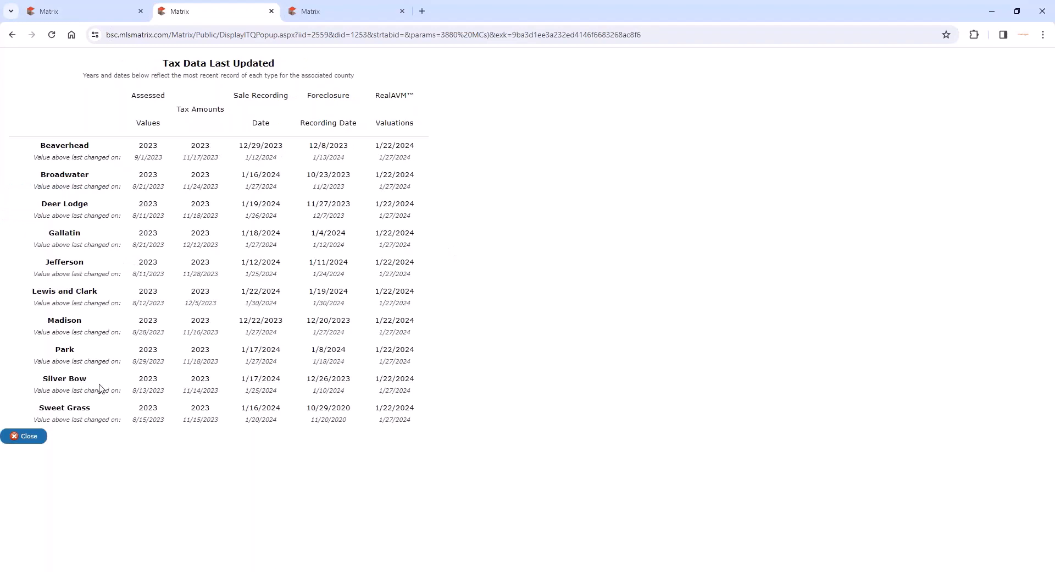
pyautogui.click(34, 437)
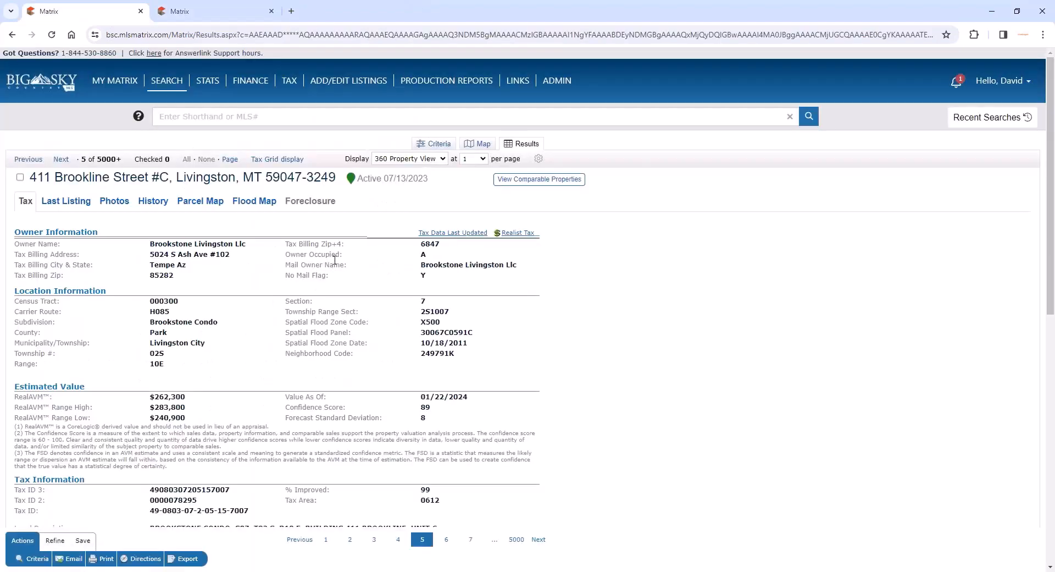
pyautogui.click(433, 234)
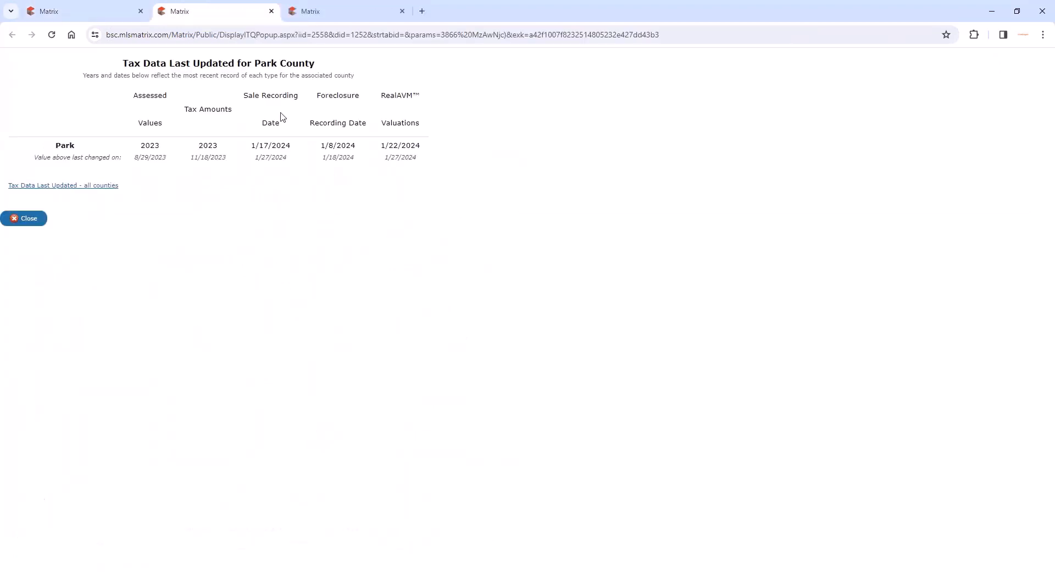
pyautogui.click(28, 218)
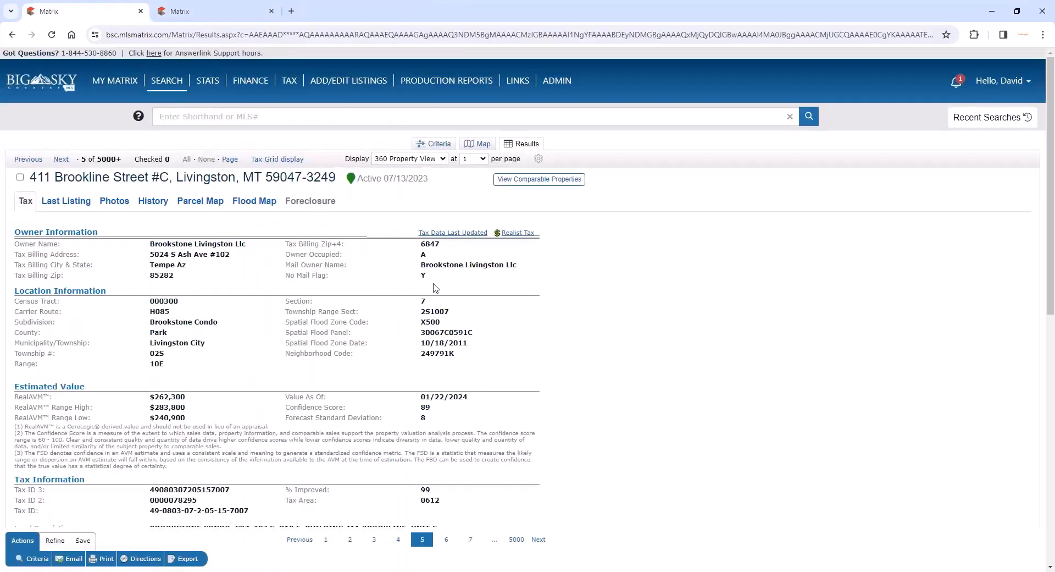
# - Open the property's Realist Tax report in Realist and return to its record in Matrix
pyautogui.click(520, 235)
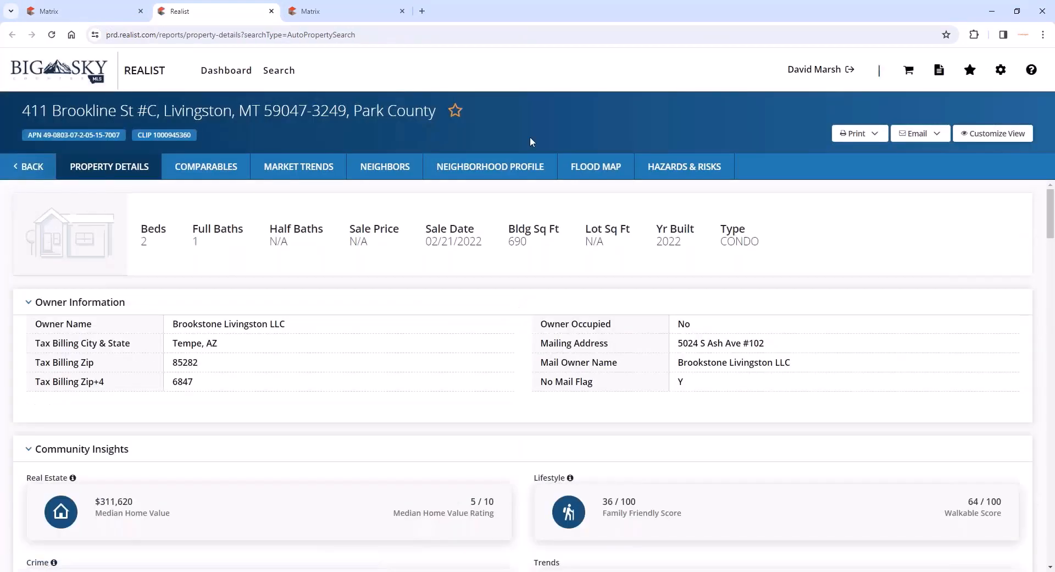
pyautogui.click(82, 11)
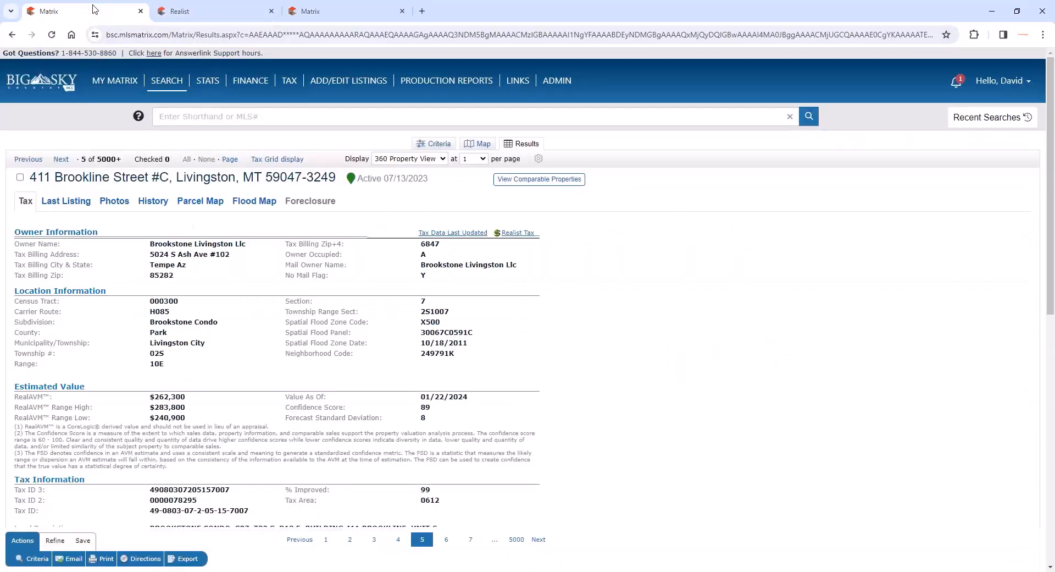
# - Open the Dashboard in a new browser tab and read the Realist Tax session date in the Product Training and Refresher news item
pyautogui.rightClick(120, 98)
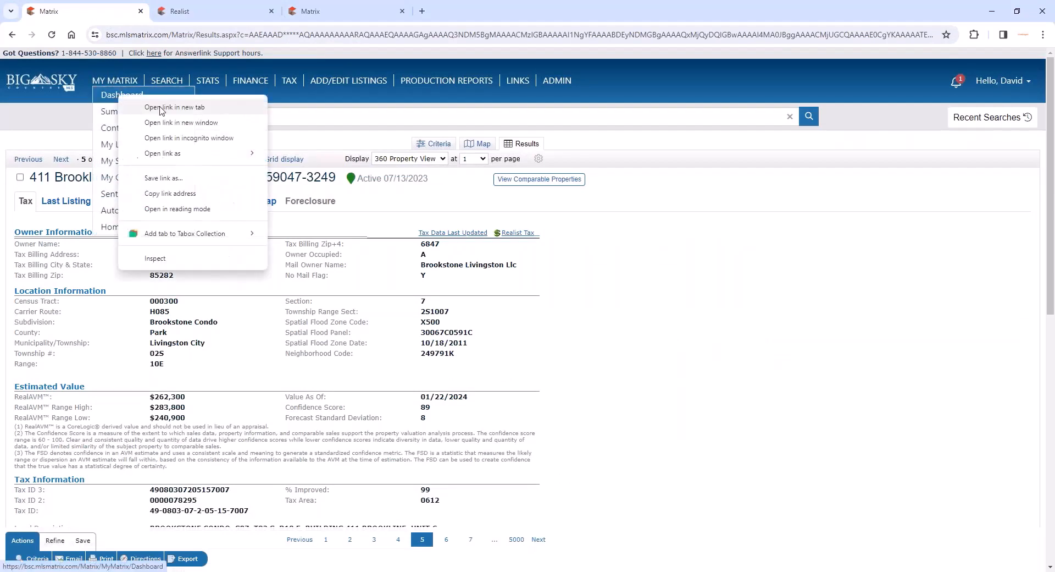
pyautogui.click(161, 107)
pyautogui.click(377, 13)
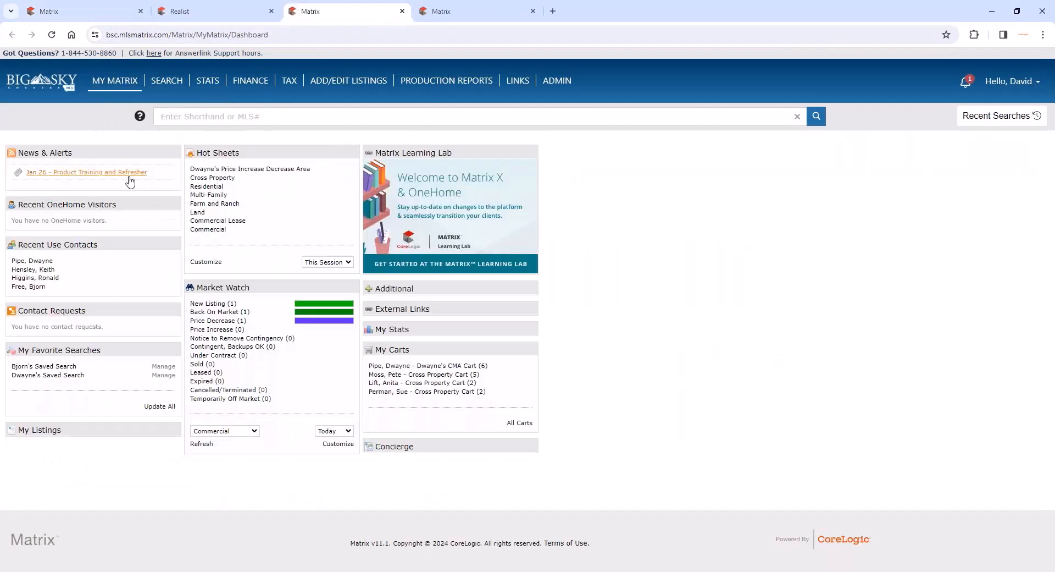
pyautogui.scroll(-10, 352, 272)
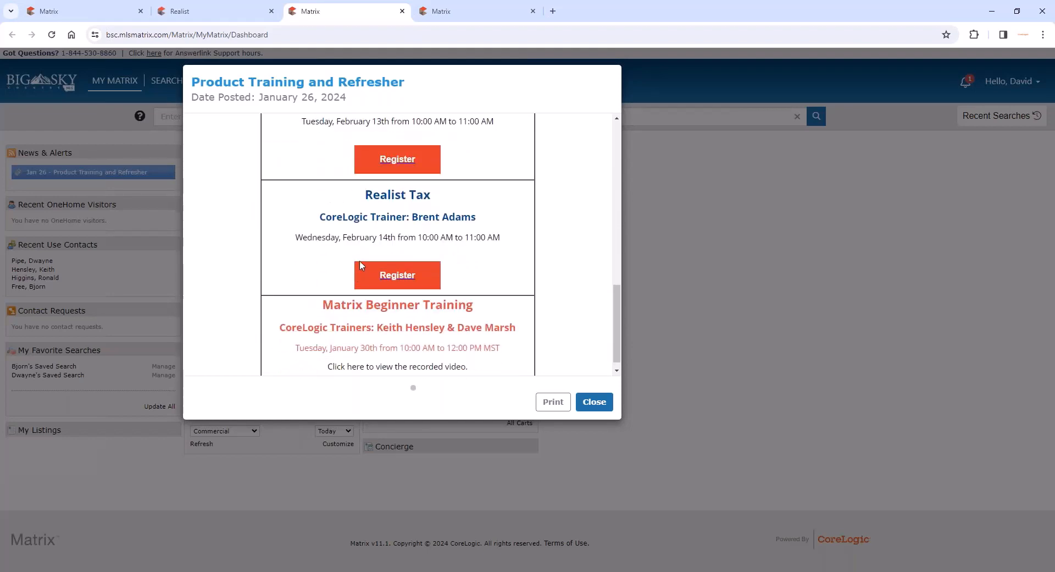
pyautogui.moveTo(391, 237); pyautogui.dragTo(349, 237)
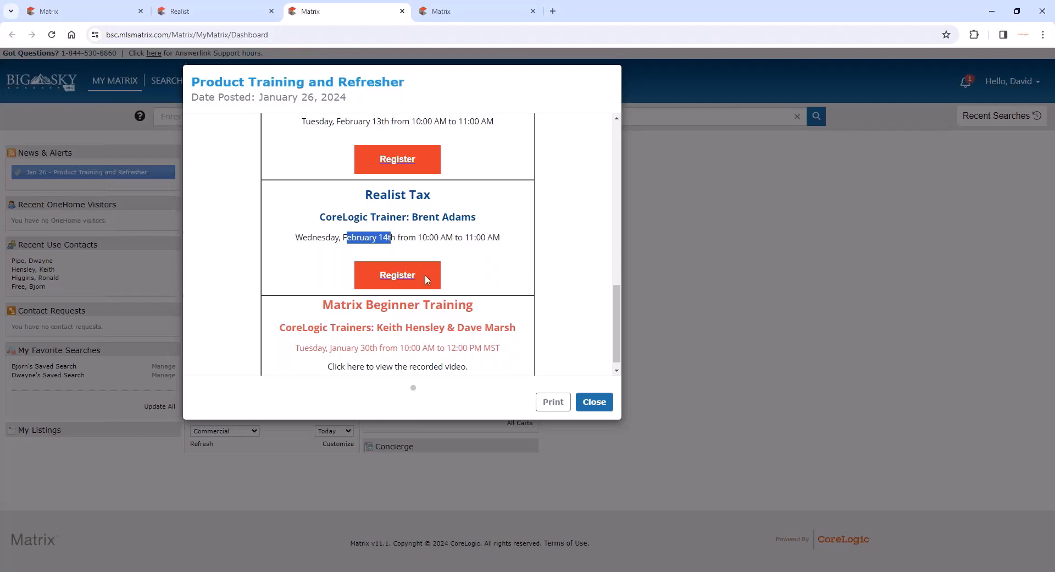
# - Close the training news item and the extra browser tabs, keeping only the Livingston condo's tax record open
pyautogui.click(598, 407)
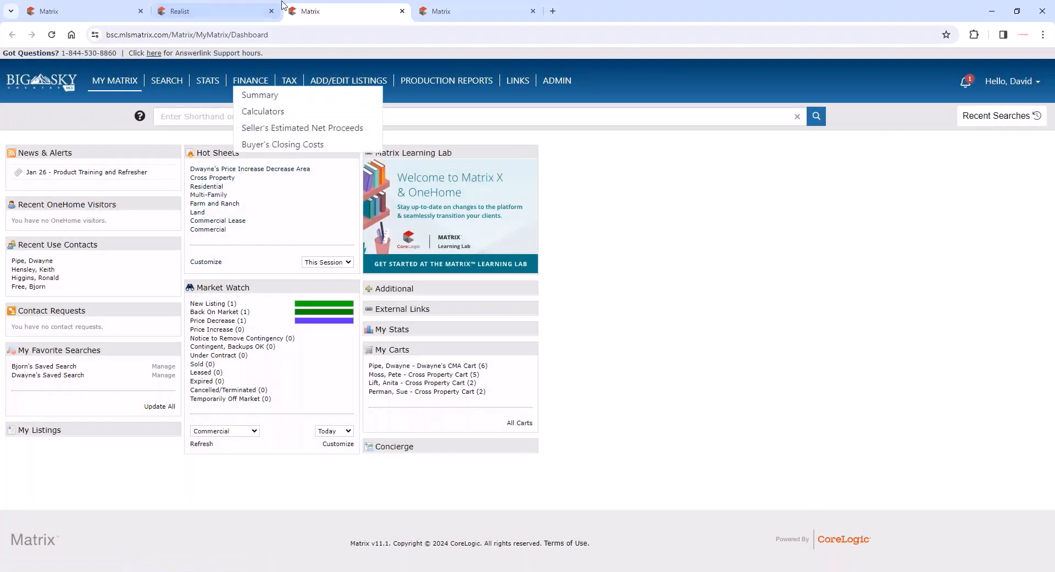
pyautogui.click(403, 11)
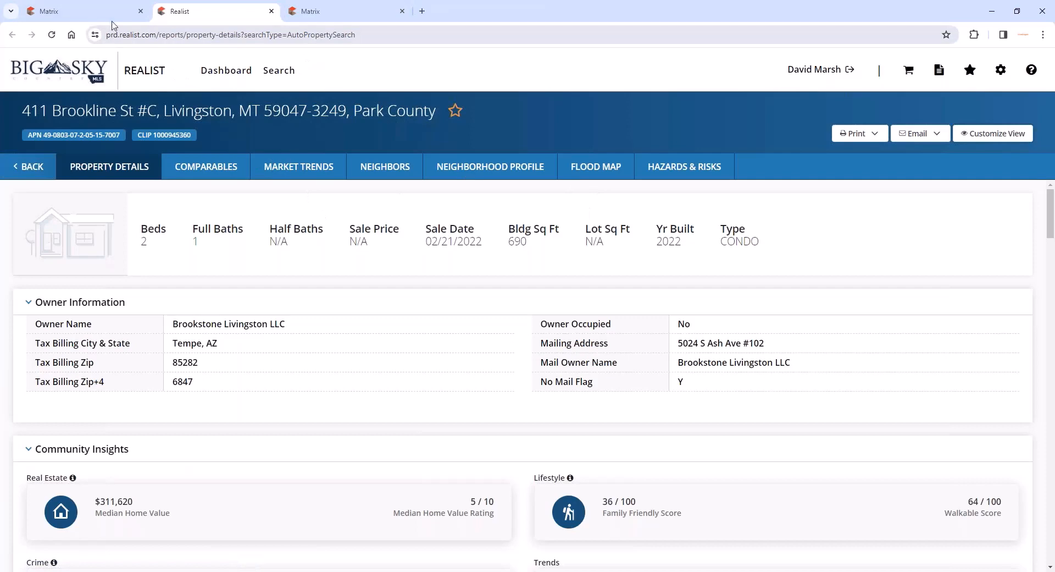
pyautogui.click(82, 11)
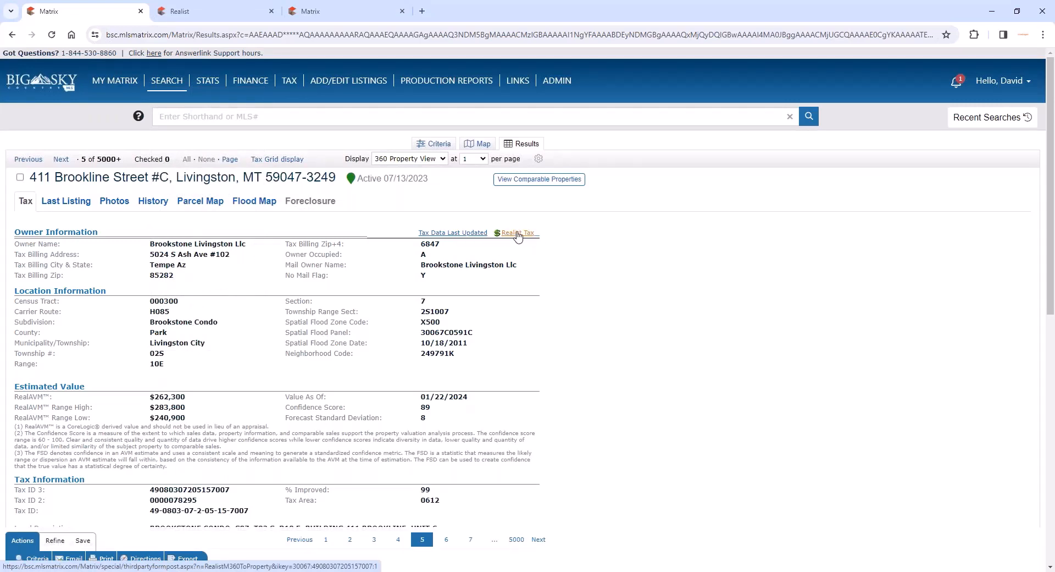
pyautogui.click(389, 16)
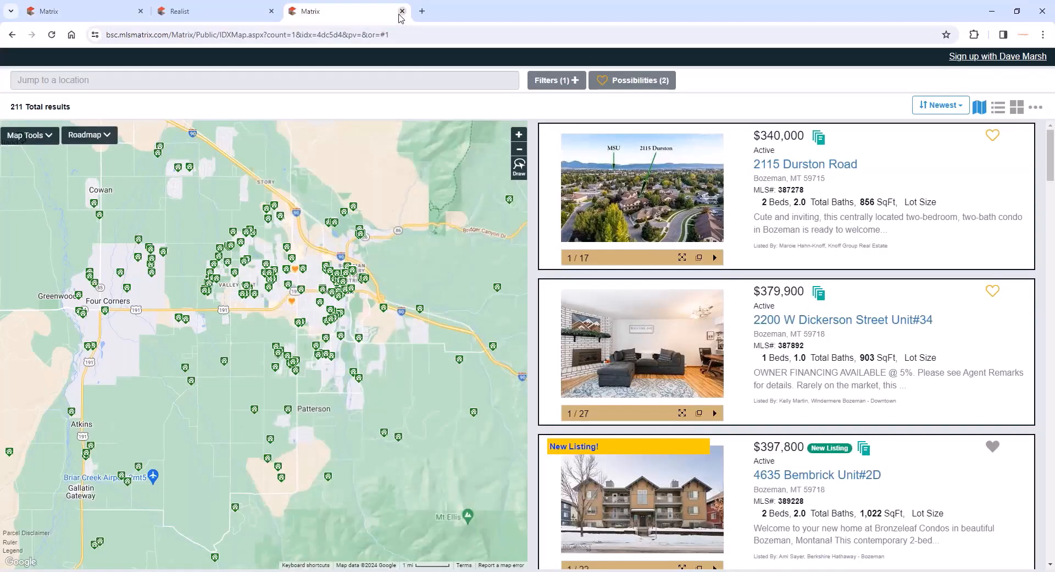
pyautogui.click(401, 11)
pyautogui.click(271, 10)
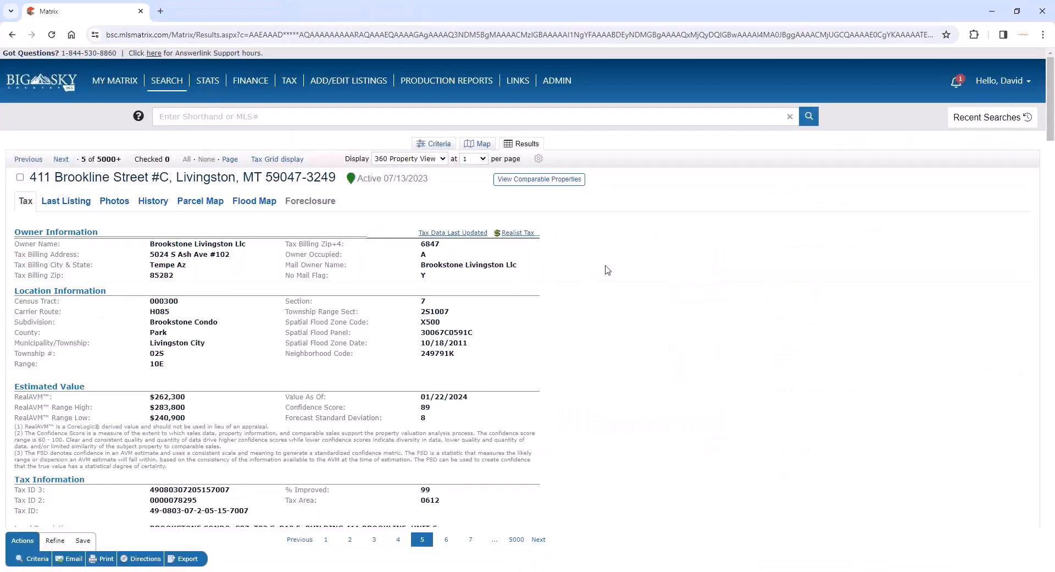
# - Review the condo's last listing, photos, MLS listing history, public-record sale history and mortgage history
pyautogui.click(76, 211)
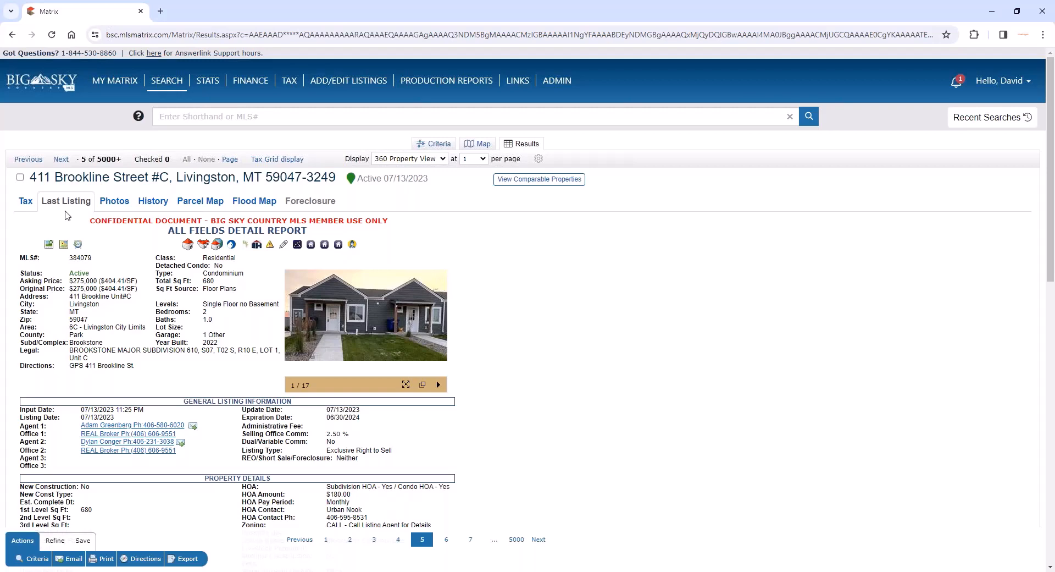
pyautogui.click(122, 208)
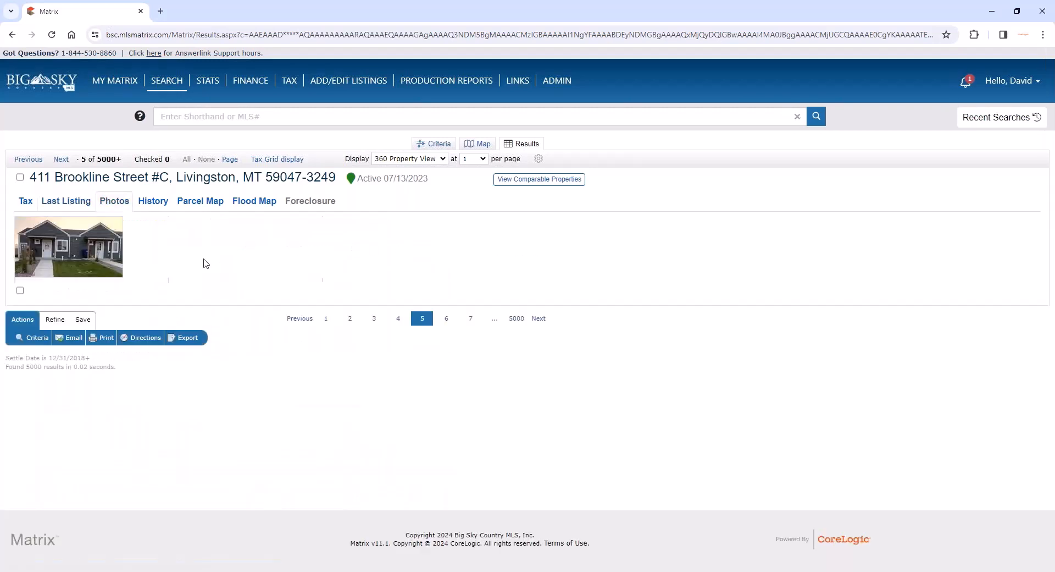
pyautogui.click(153, 202)
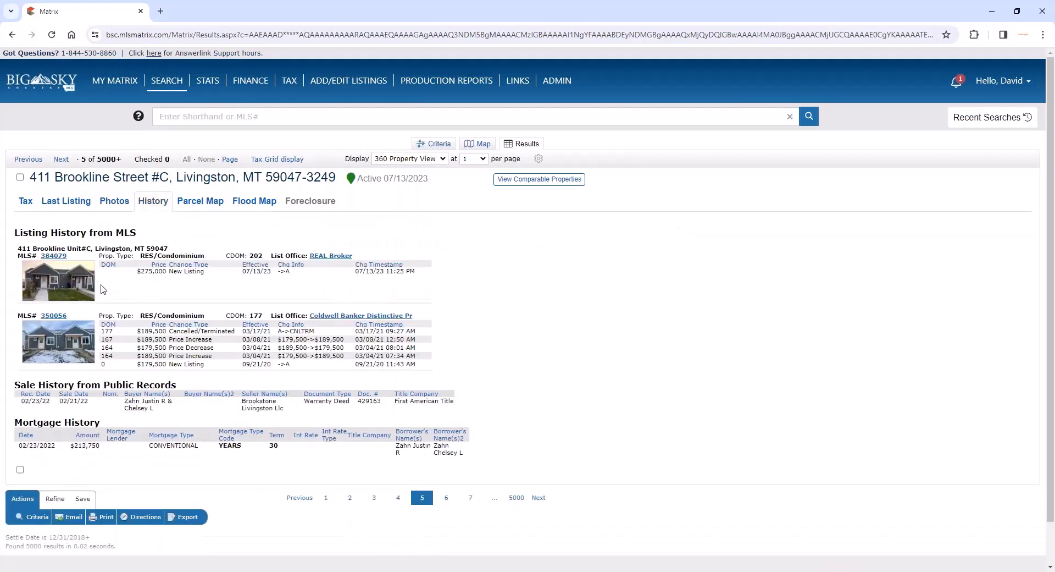
pyautogui.scroll(-1, 85, 266)
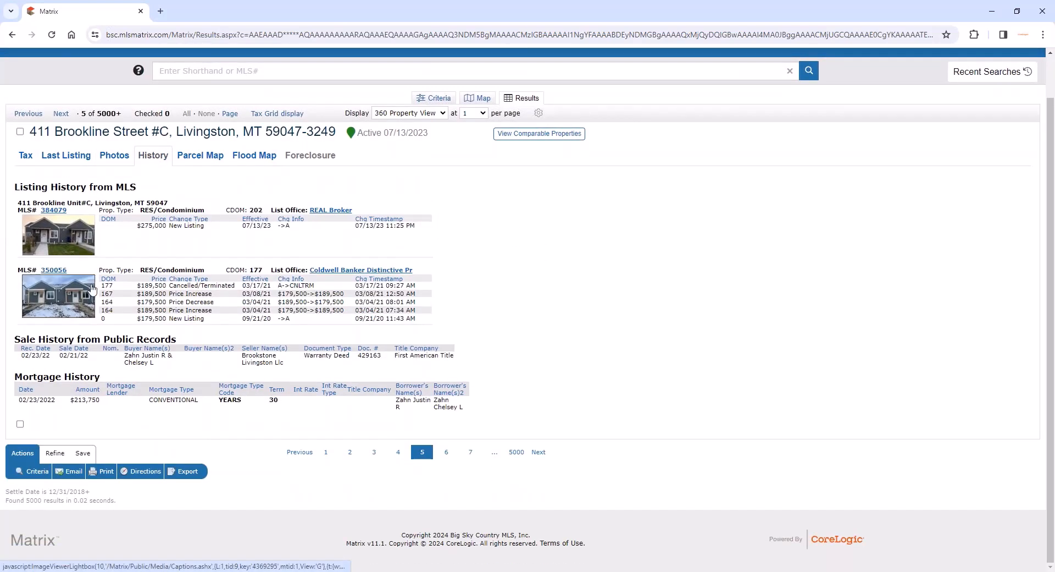
pyautogui.tripleClick(107, 340)
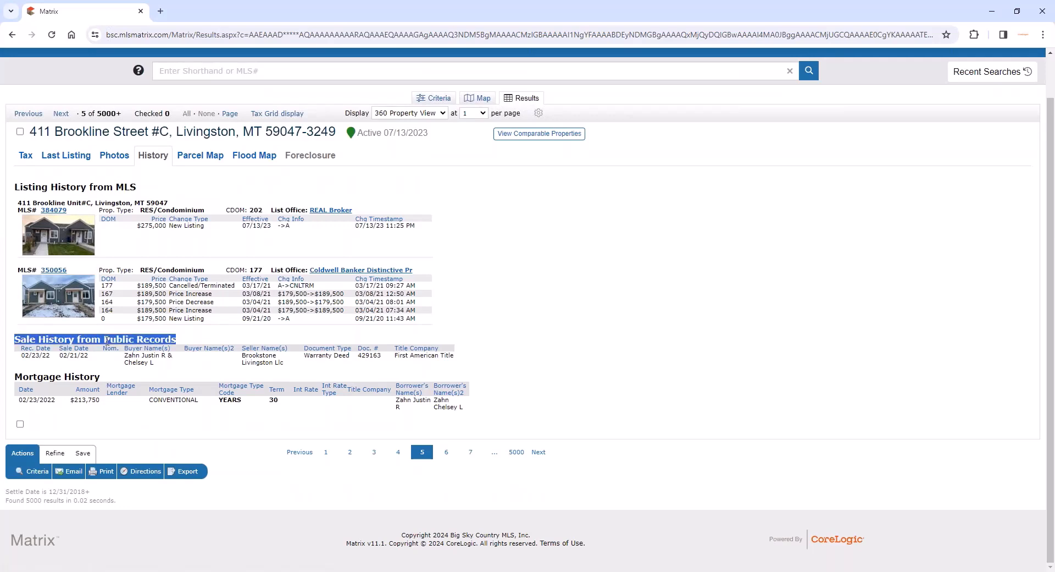
pyautogui.doubleClick(85, 378)
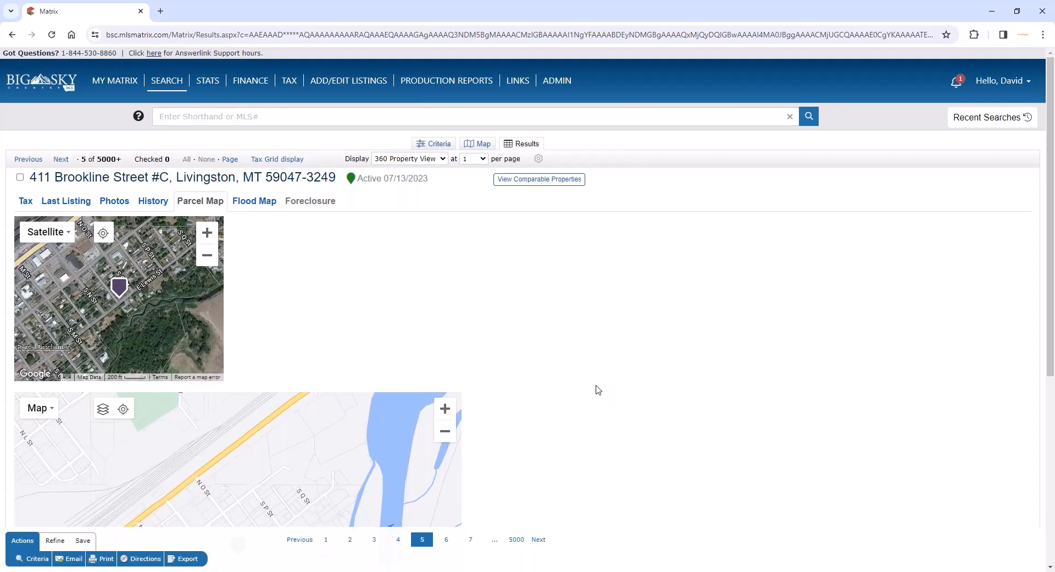
# - On the condo's parcel map, select a nearby parcel on S O Street and show its lot dimensions
pyautogui.scroll(-1, 599, 390)
pyautogui.scroll(1, 599, 391)
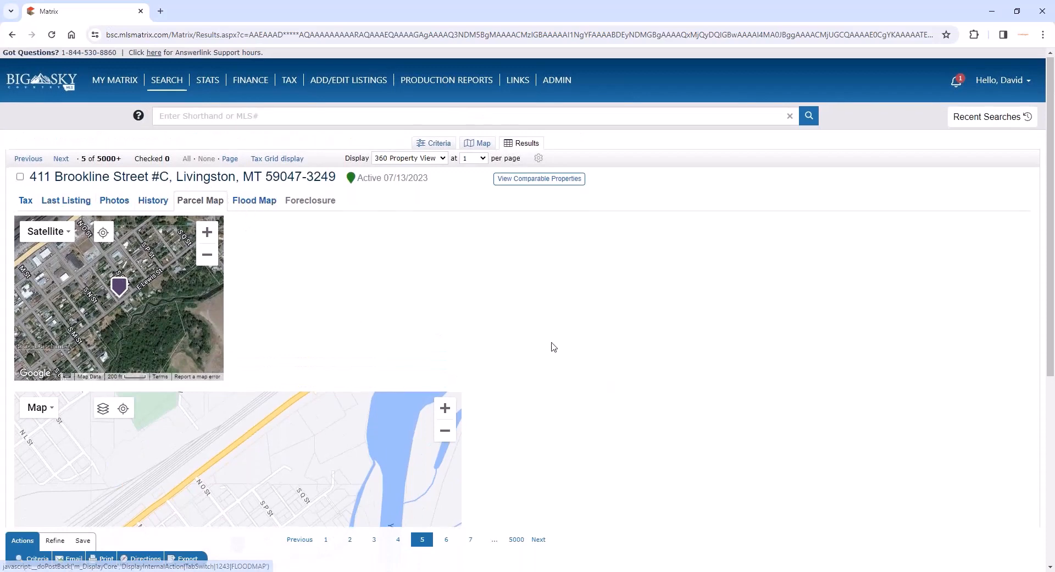
pyautogui.scroll(-4, 290, 315)
pyautogui.scroll(-1, 253, 320)
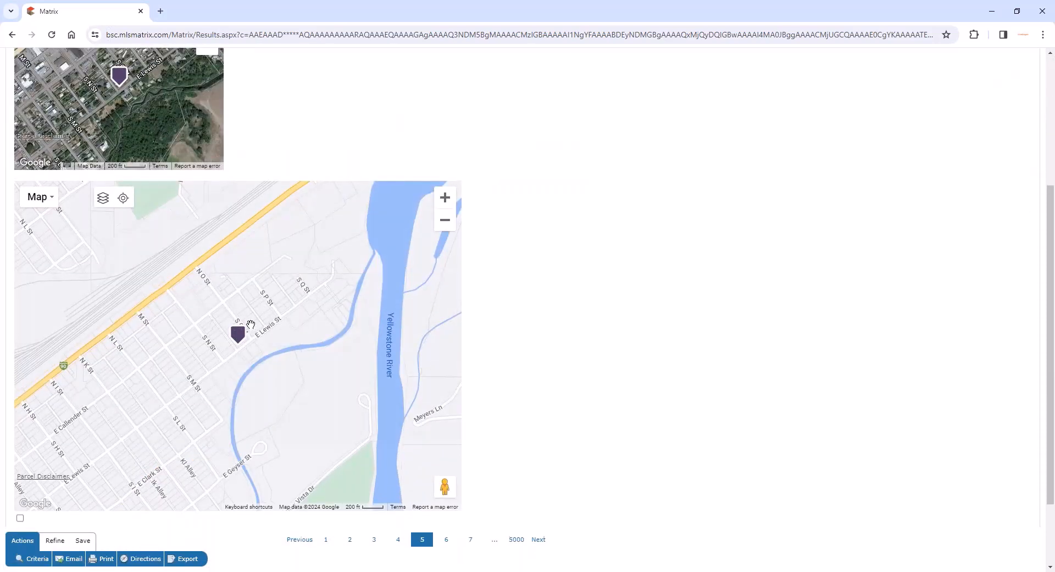
pyautogui.keyDown('ctrl'); pyautogui.scroll(2, 251, 311); pyautogui.keyUp('ctrl')
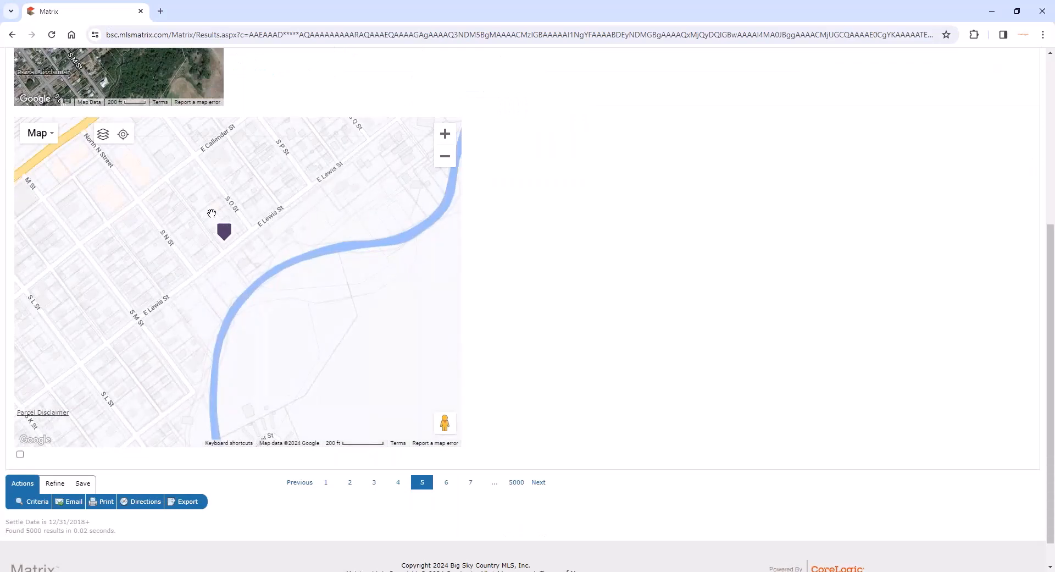
pyautogui.click(211, 211)
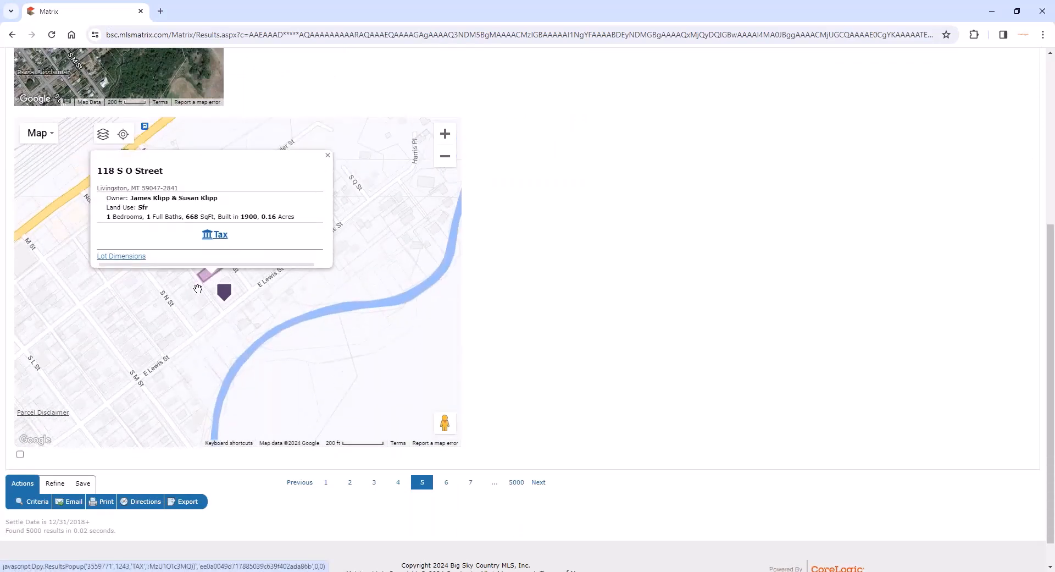
pyautogui.keyDown('ctrl'); pyautogui.scroll(1, 198, 288); pyautogui.keyUp('ctrl')
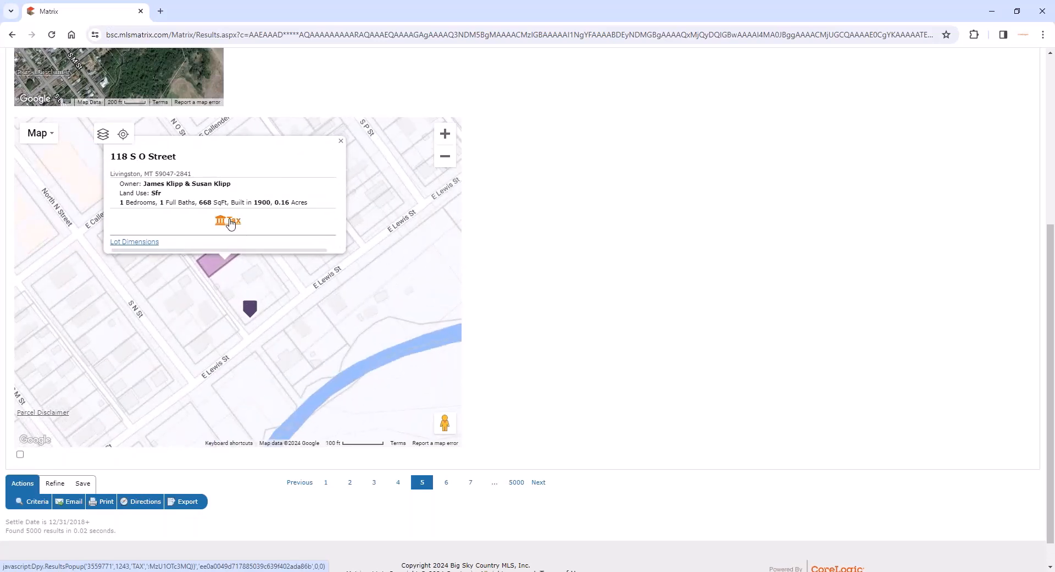
pyautogui.click(155, 241)
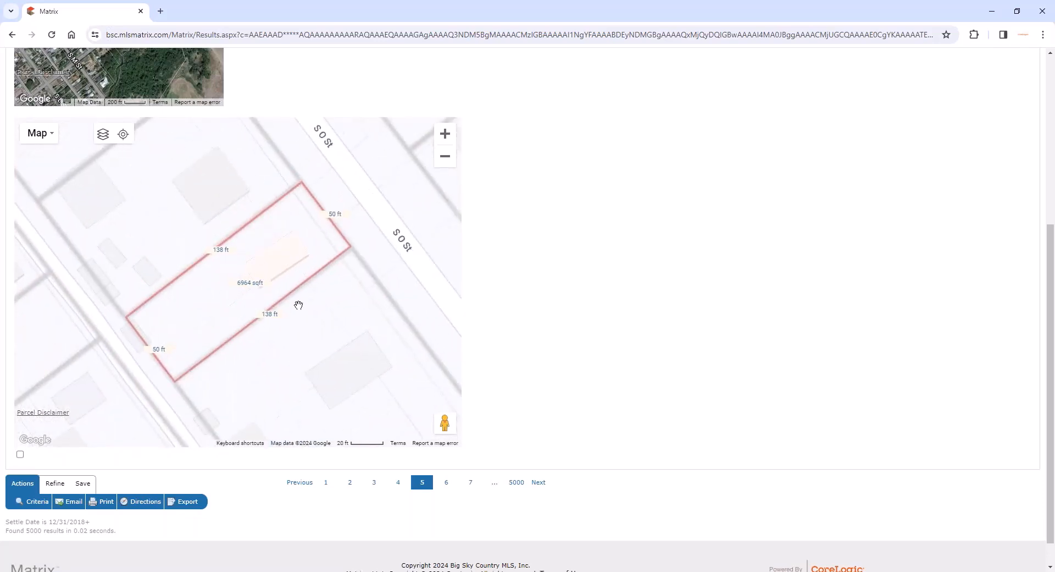
pyautogui.scroll(-1, 308, 309)
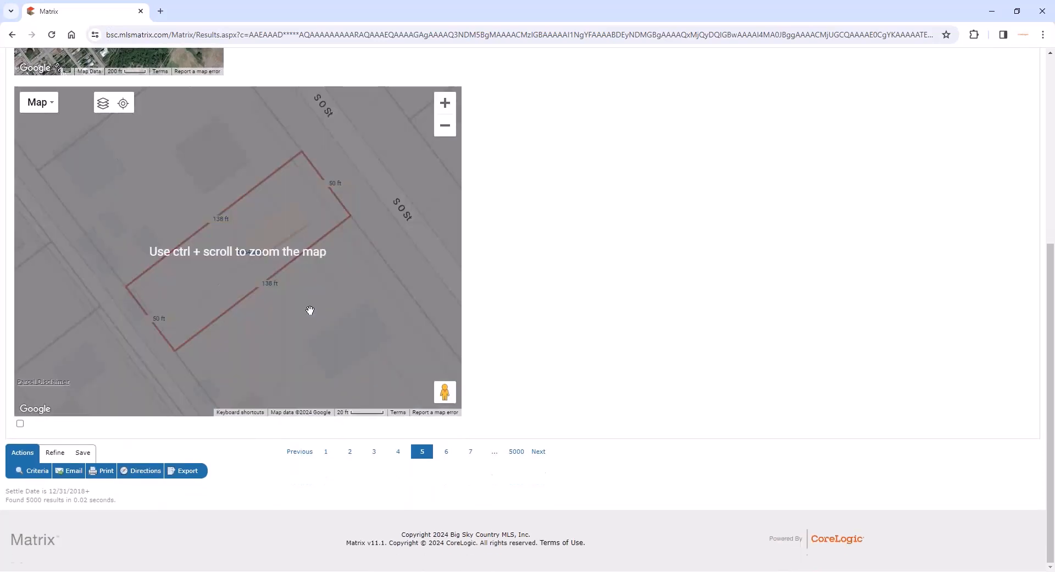
pyautogui.scroll(5, 385, 306)
pyautogui.scroll(2, 297, 223)
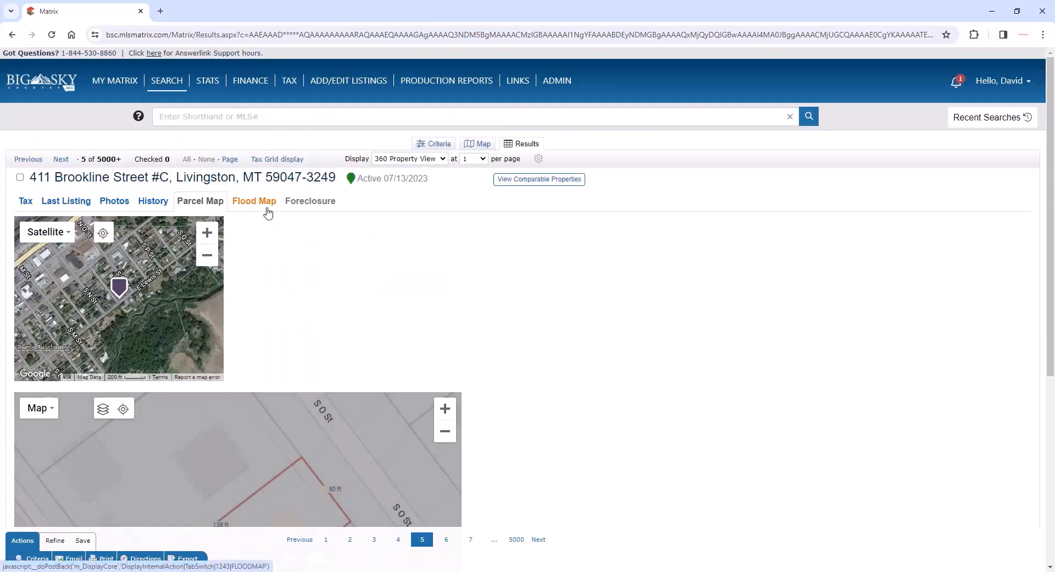
# - Examine the condo's flood map, including the flood zones around the property and the Yellowstone River
pyautogui.click(254, 202)
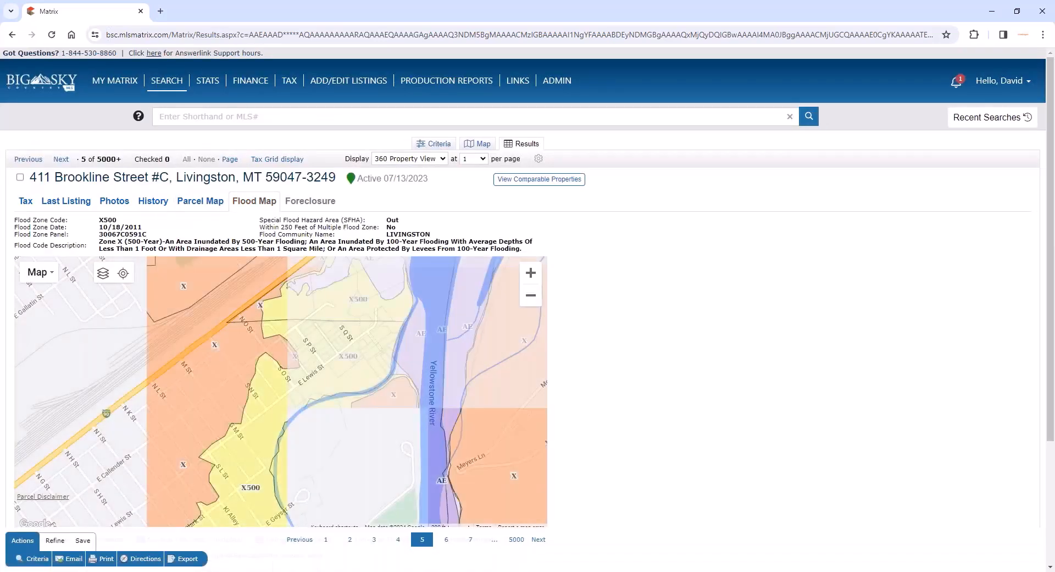
pyautogui.scroll(-2, 414, 316)
pyautogui.keyDown('ctrl'); pyautogui.scroll(-3, 413, 316); pyautogui.keyUp('ctrl')
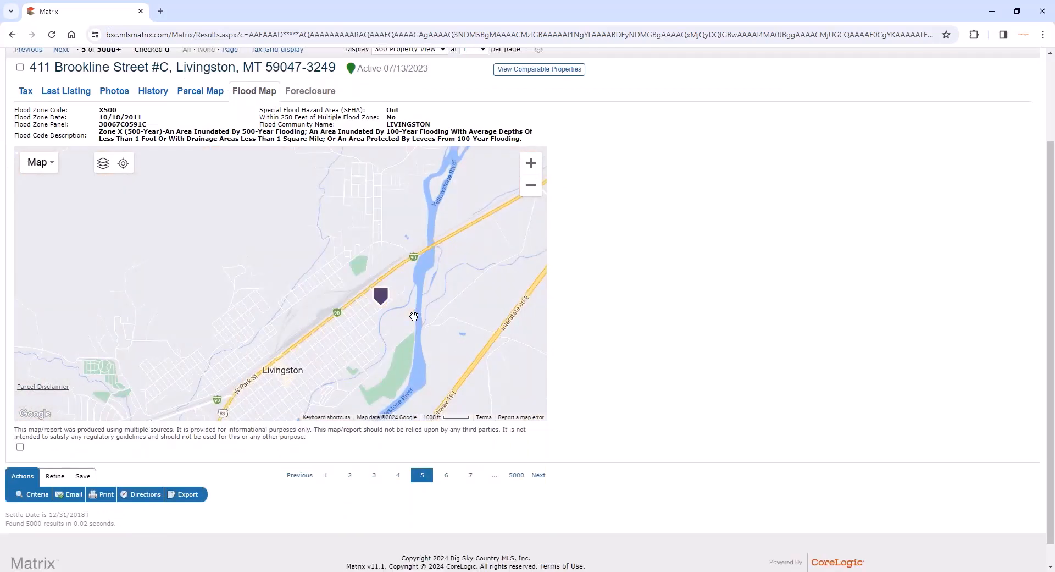
pyautogui.scroll(1, 413, 316)
pyautogui.keyDown('ctrl'); pyautogui.scroll(1, 411, 338); pyautogui.keyUp('ctrl')
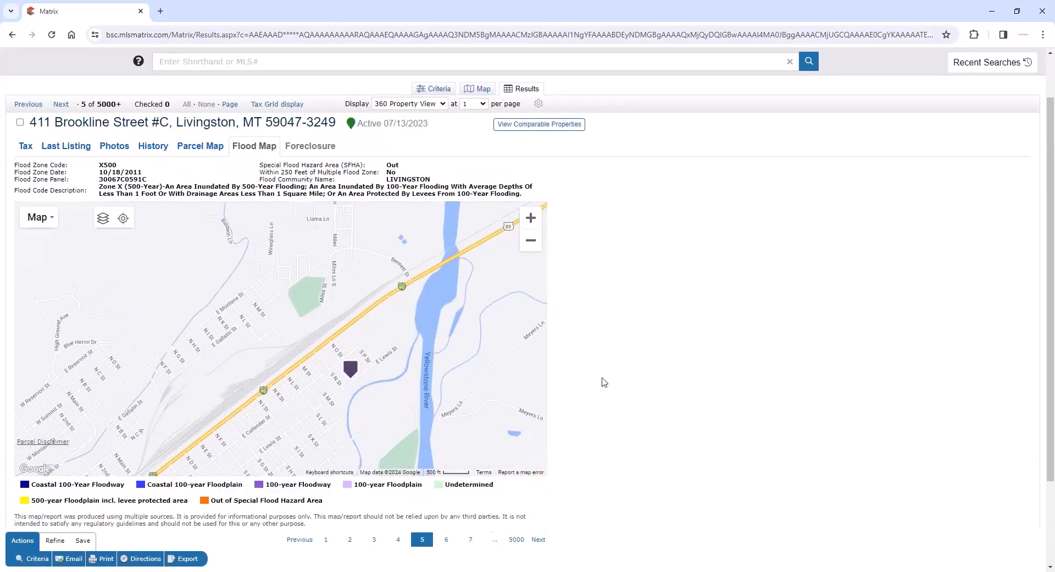
pyautogui.scroll(-2, 604, 382)
pyautogui.moveTo(366, 304); pyautogui.dragTo(193, 286)
pyautogui.scroll(3, 587, 264)
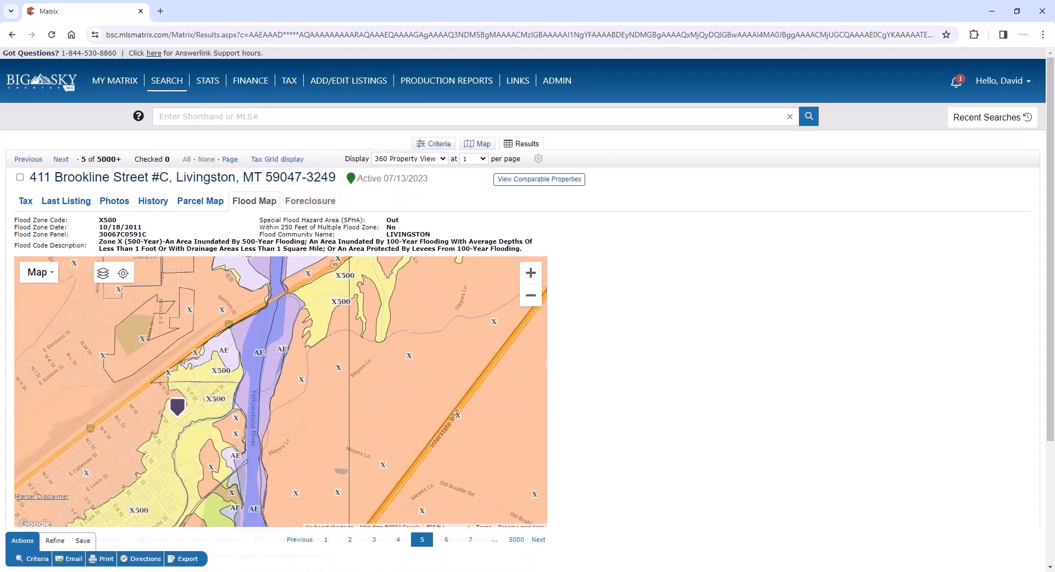
# - From the recent searches, reopen the active Settle Date tax search and the residential price-change history search
pyautogui.moveTo(170, 83)
pyautogui.click(177, 112)
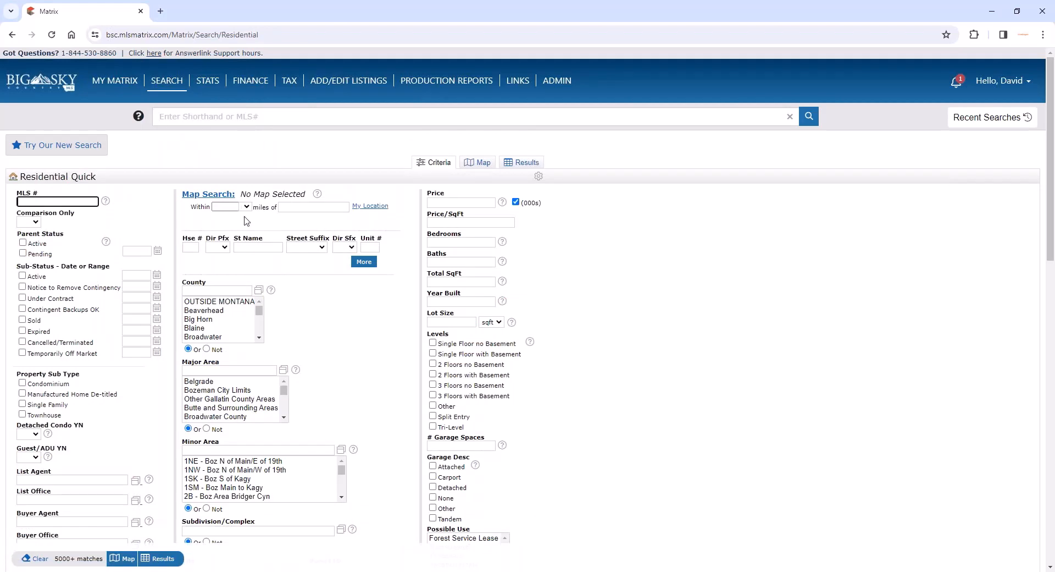
pyautogui.click(1001, 117)
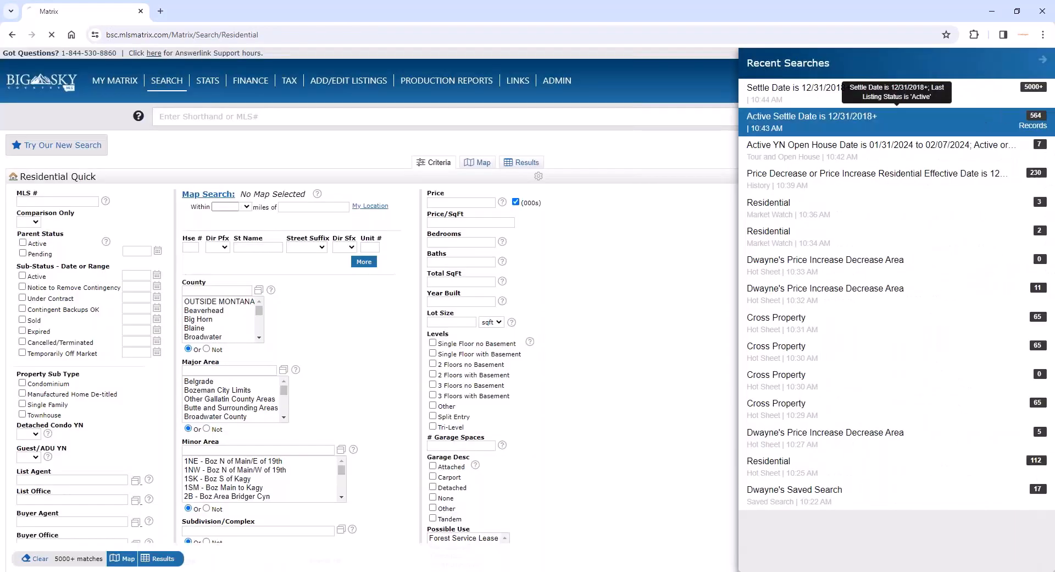
pyautogui.click(897, 116)
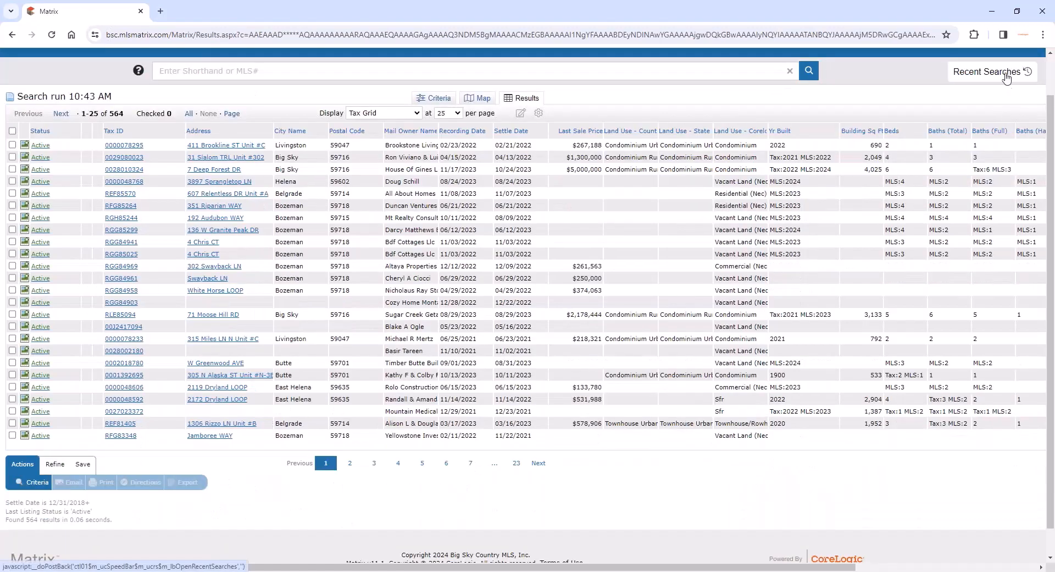
pyautogui.click(1007, 78)
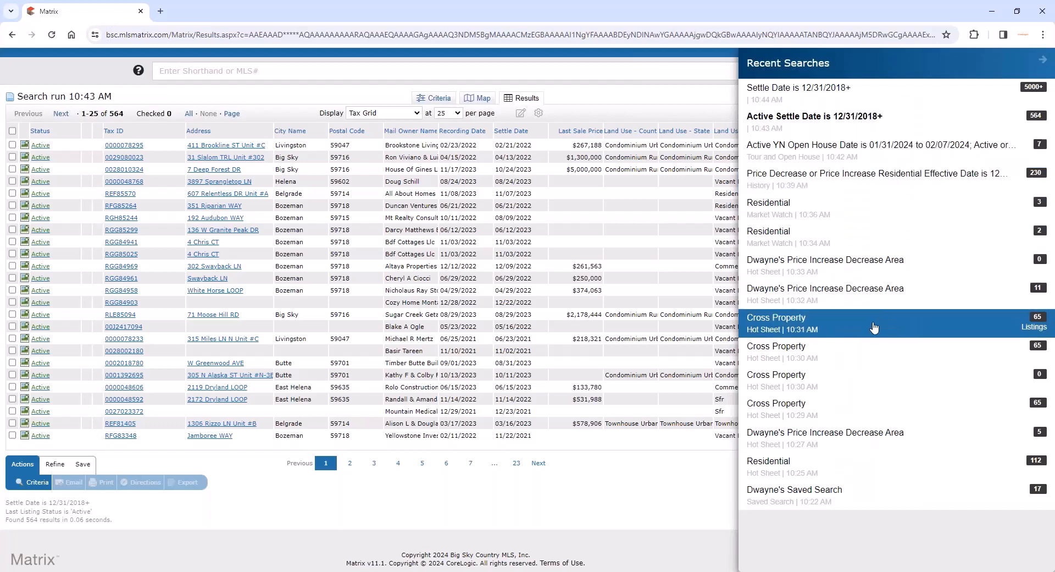
pyautogui.click(896, 173)
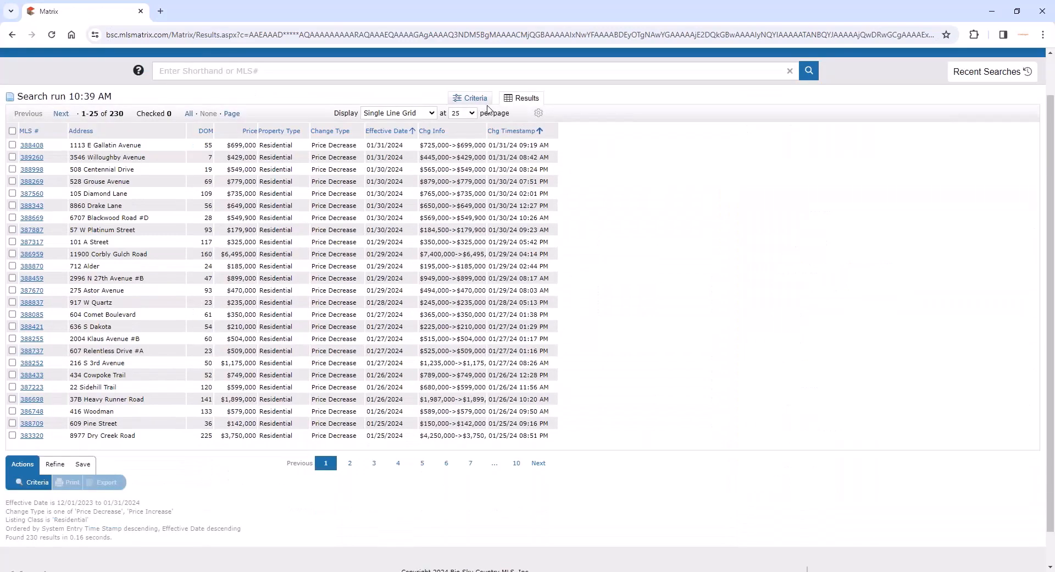
pyautogui.scroll(1, 321, 139)
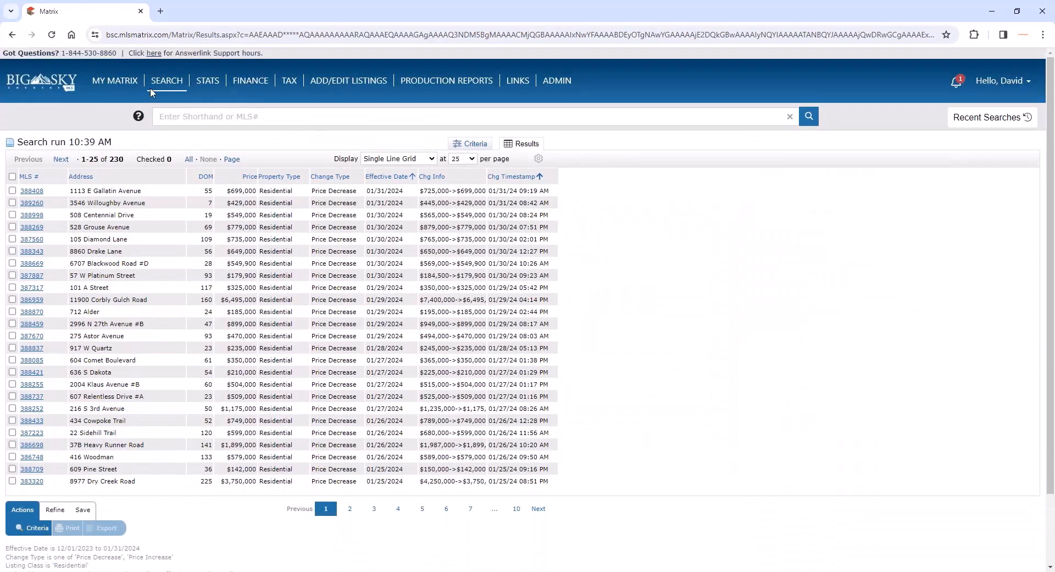
# - Start a Residential Quick search for Active listings priced 800-1200 thousand with 2+ bedrooms and 3+ baths
pyautogui.moveTo(166, 82)
pyautogui.click(181, 111)
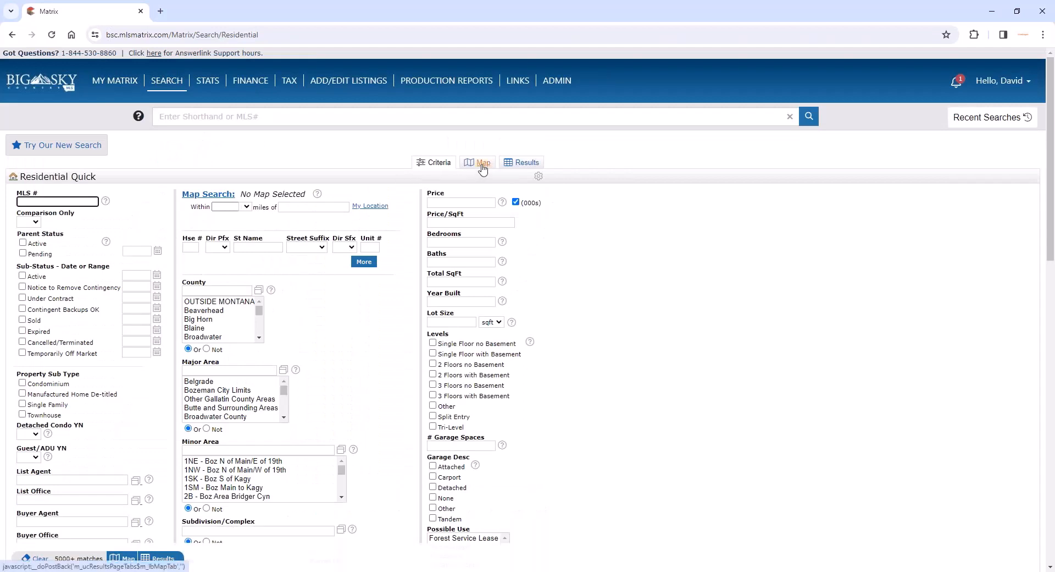
pyautogui.click(22, 275)
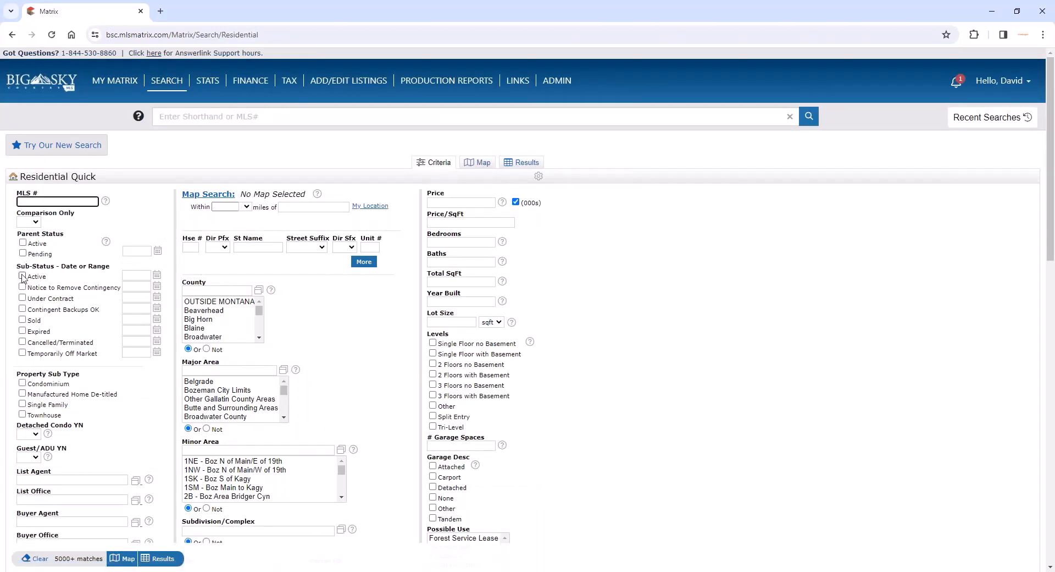
pyautogui.click(479, 203)
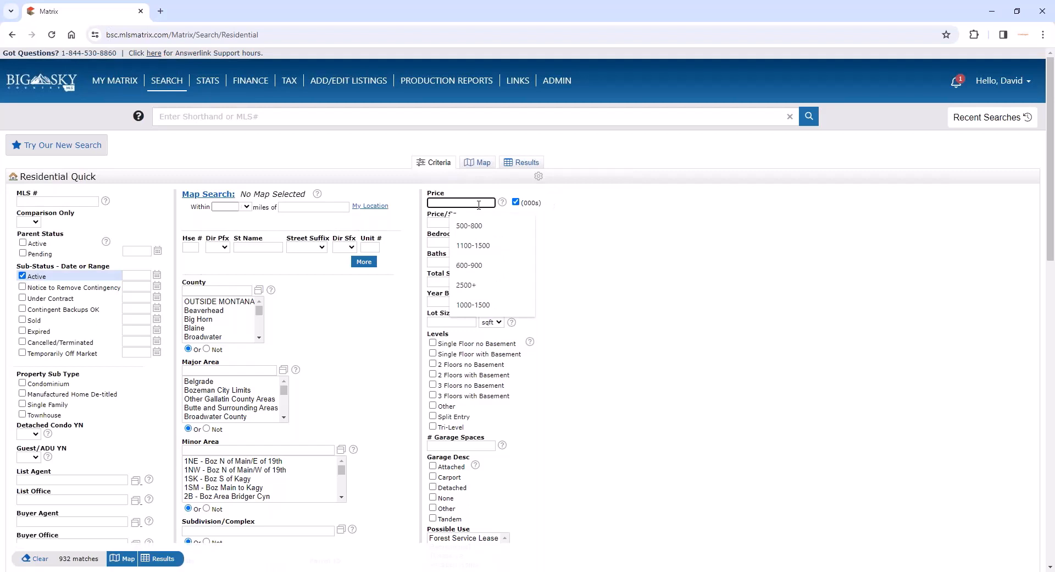
pyautogui.write('800-')
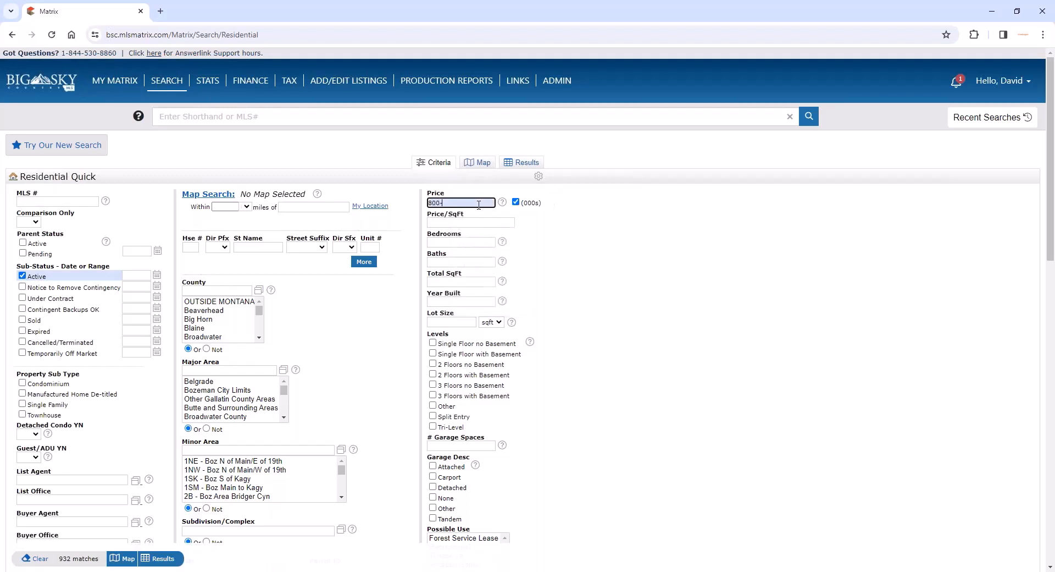
pyautogui.write('1200')
pyautogui.click(461, 241)
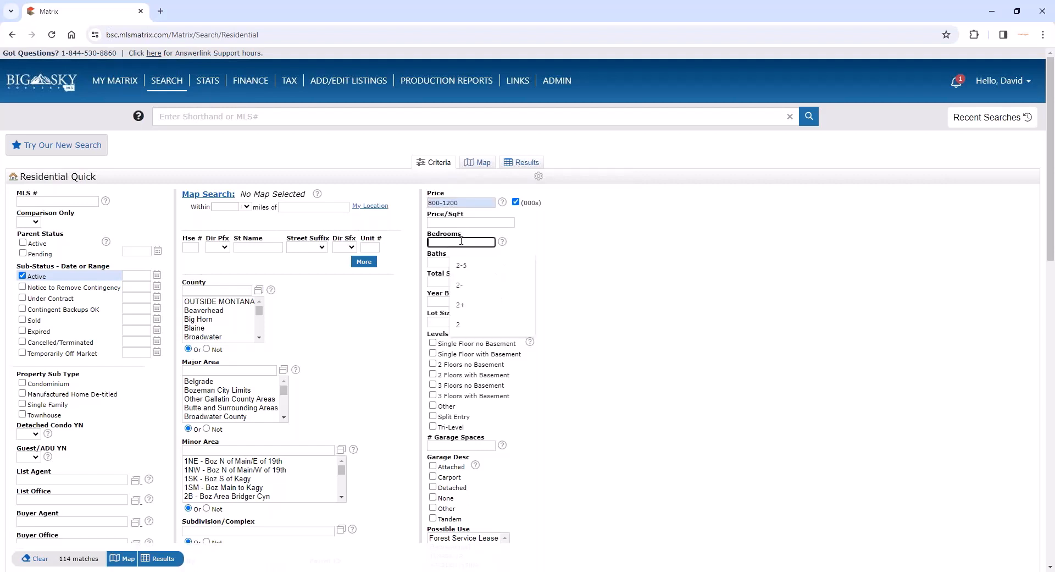
pyautogui.write('2+')
pyautogui.click(450, 262)
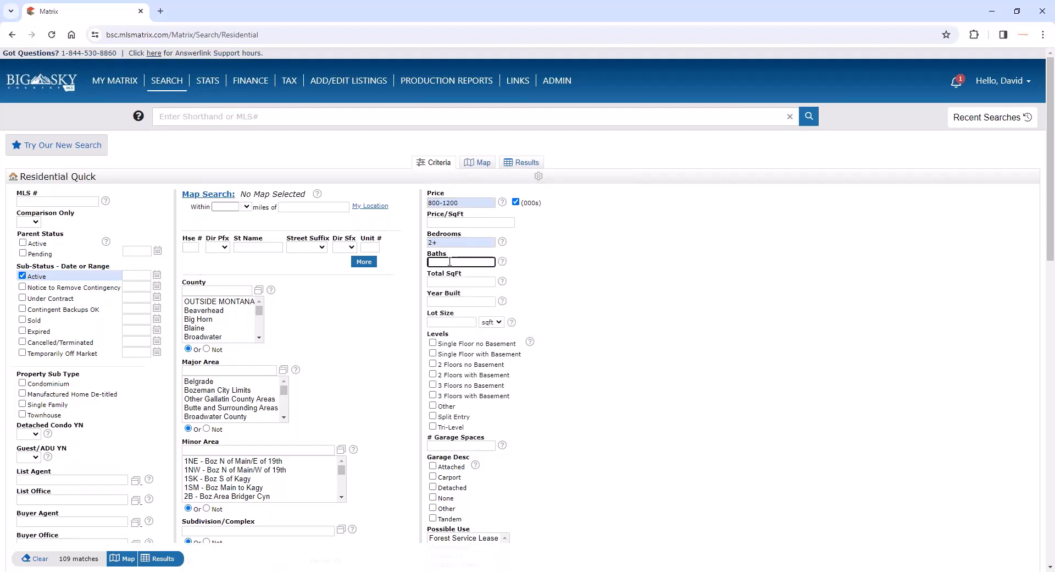
pyautogui.write('3+')
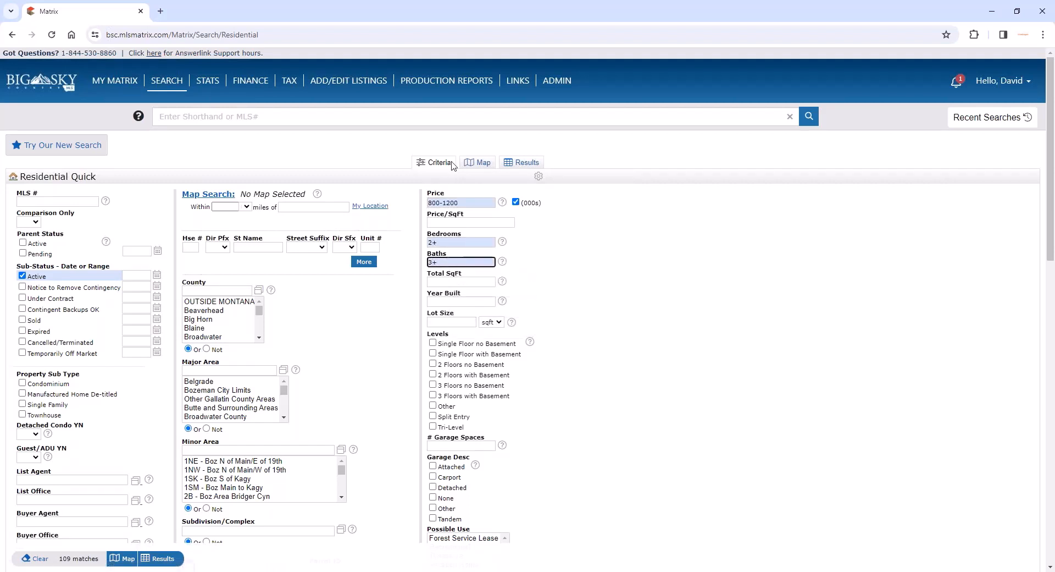
# - Show the matches on the map and limit them with a freehand polygon around Three Forks, Gallatin Gateway and Big Sky
pyautogui.click(484, 163)
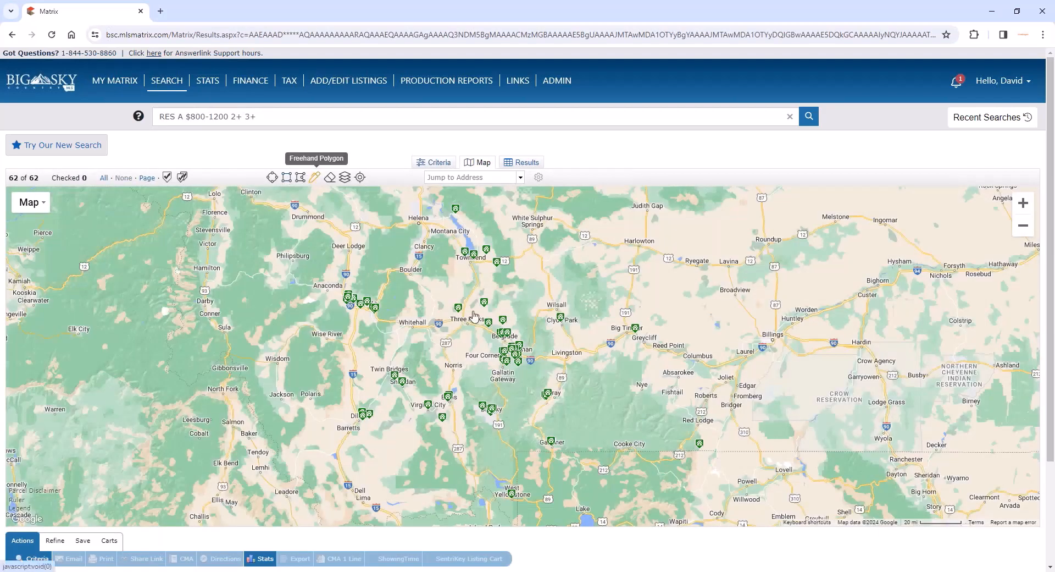
pyautogui.click(315, 177)
pyautogui.moveTo(550, 319)
pyautogui.mouseDown()
pyautogui.moveTo(459, 394)
pyautogui.moveTo(554, 384)
pyautogui.moveTo(543, 318)
pyautogui.mouseUp()
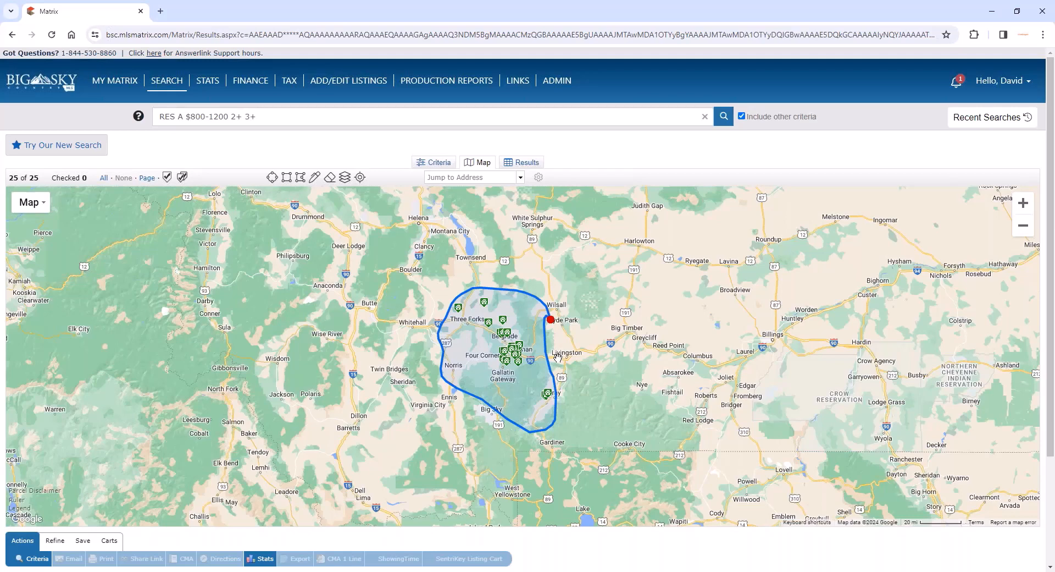
pyautogui.click(554, 319)
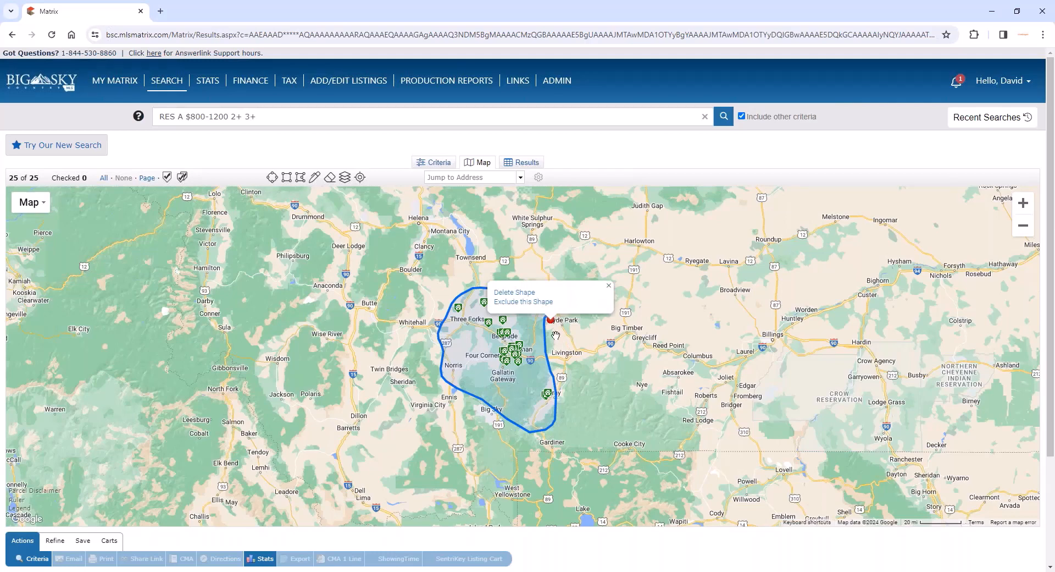
pyautogui.click(555, 335)
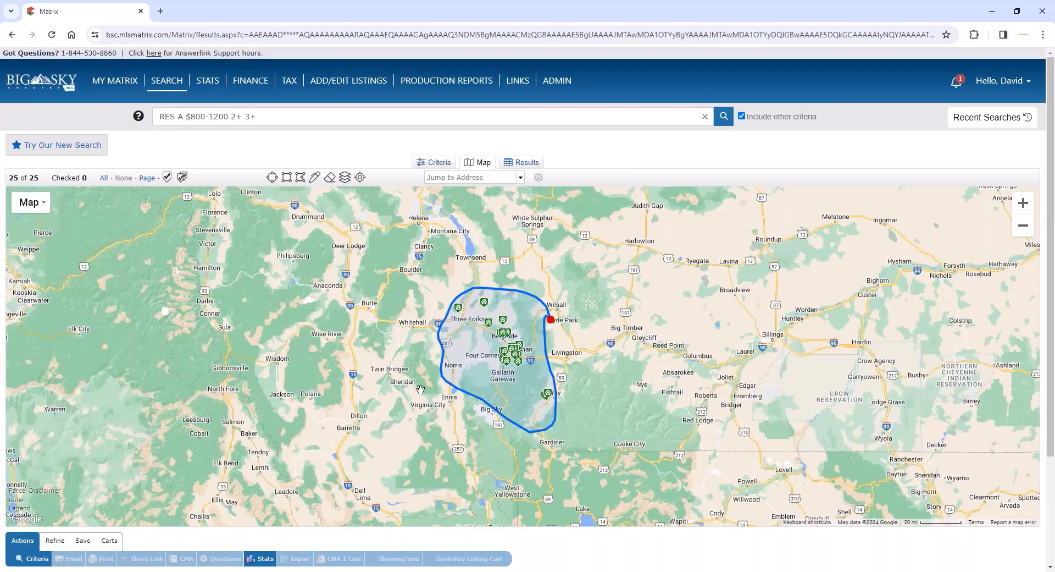
# - Check all listings in a map rectangle covering Manhattan, Hillman and Powers near Belgrade
pyautogui.moveTo(516, 352)
pyautogui.scroll(2, 515, 352)
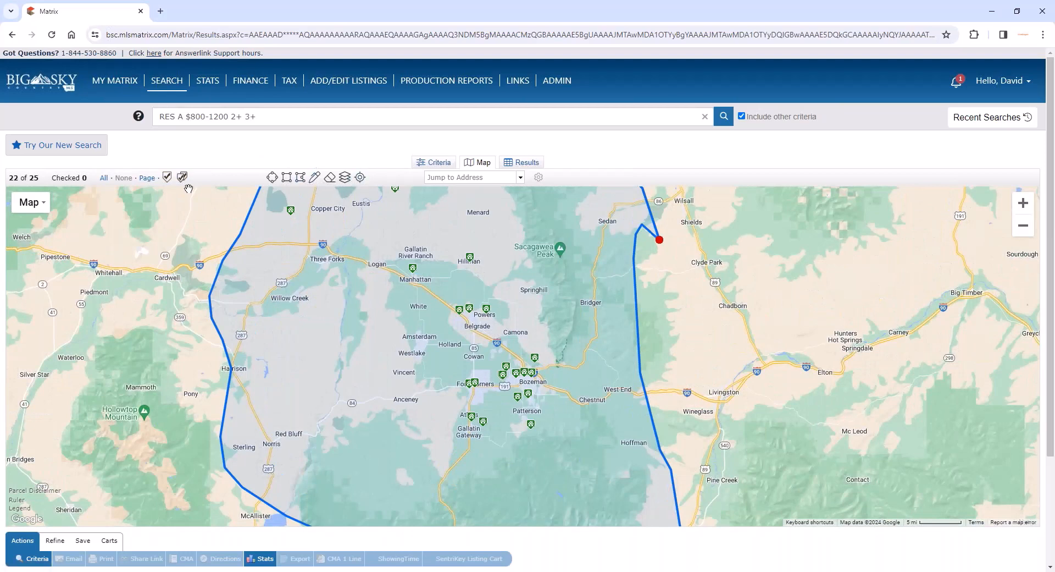
pyautogui.click(160, 182)
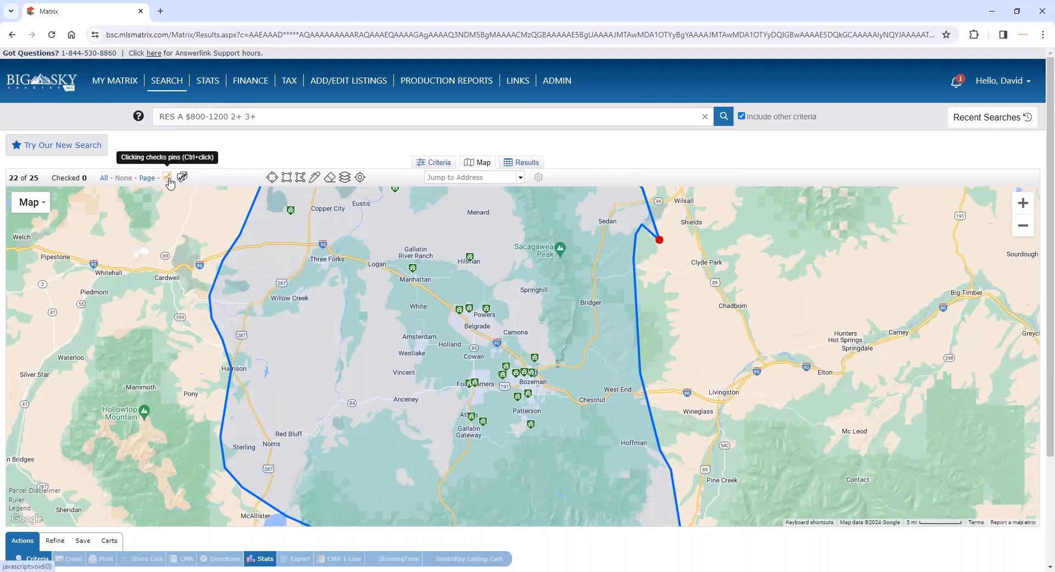
pyautogui.click(183, 178)
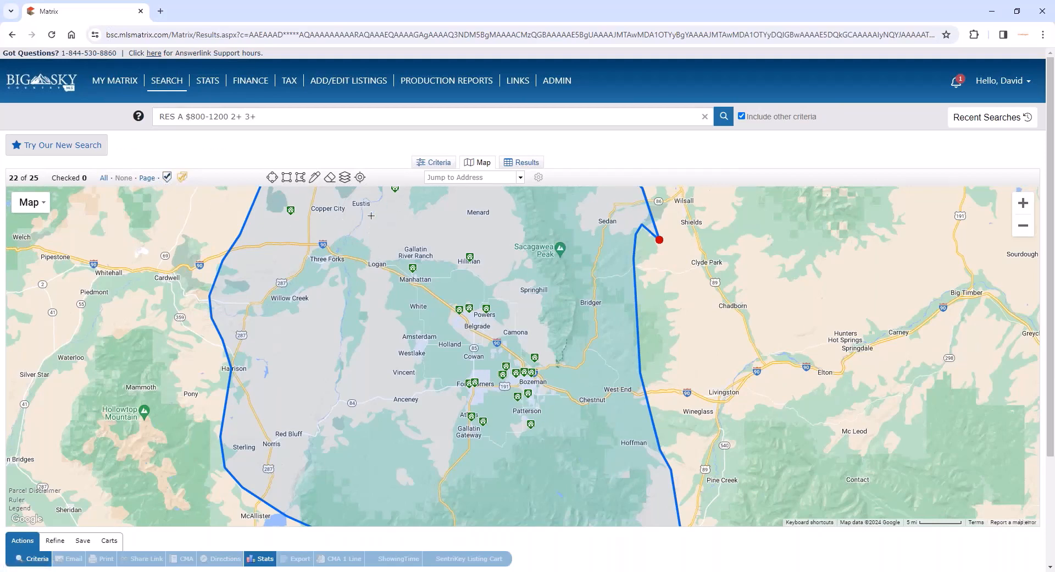
pyautogui.moveTo(368, 225); pyautogui.dragTo(517, 320)
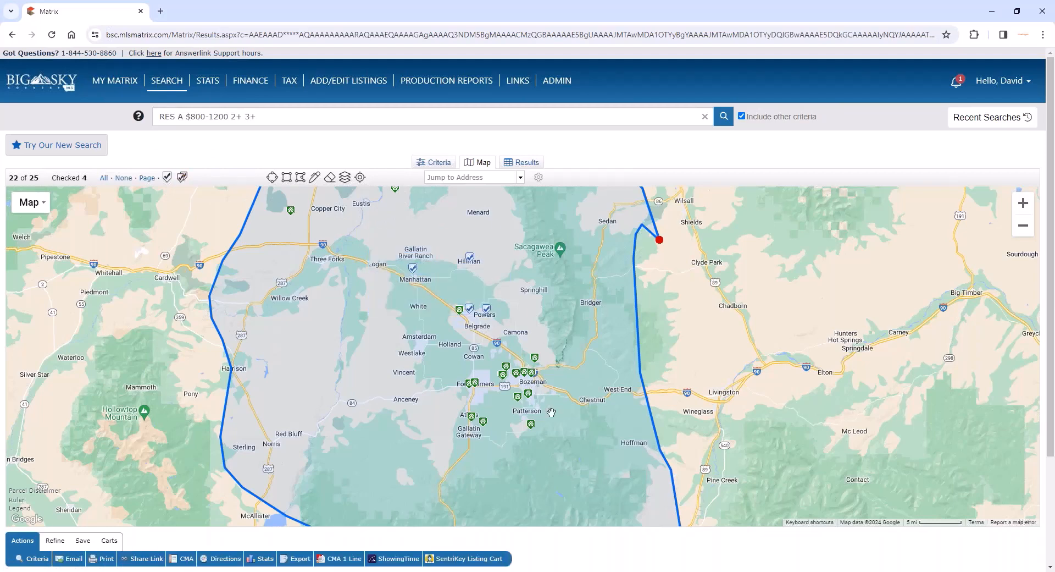
# - Individually check the map pins for the $1,195,000 listing near Gallatin Gateway and the listing southwest of Bozeman, west of Patterson
pyautogui.scroll(1, 551, 412)
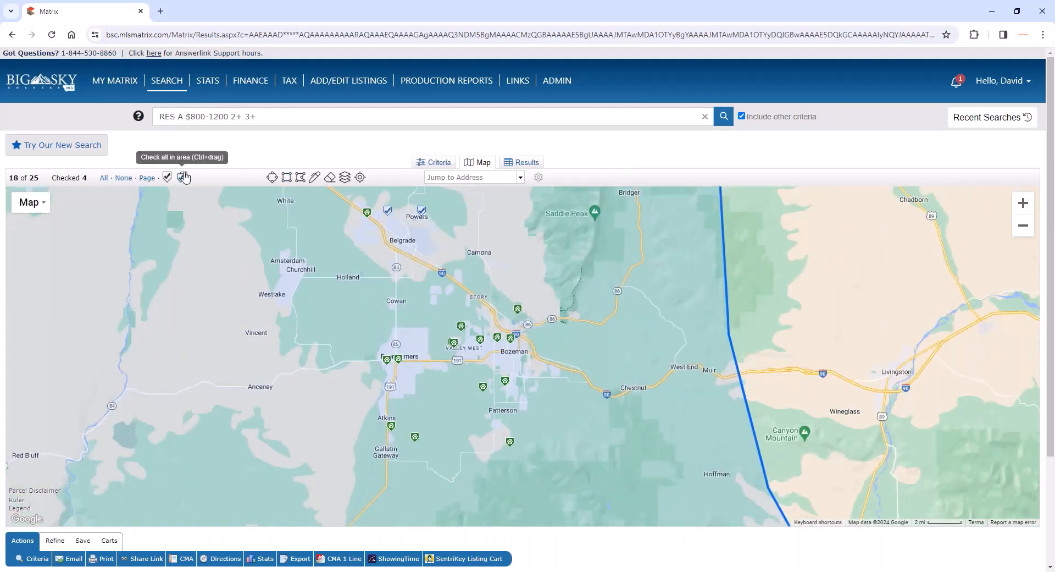
pyautogui.click(168, 178)
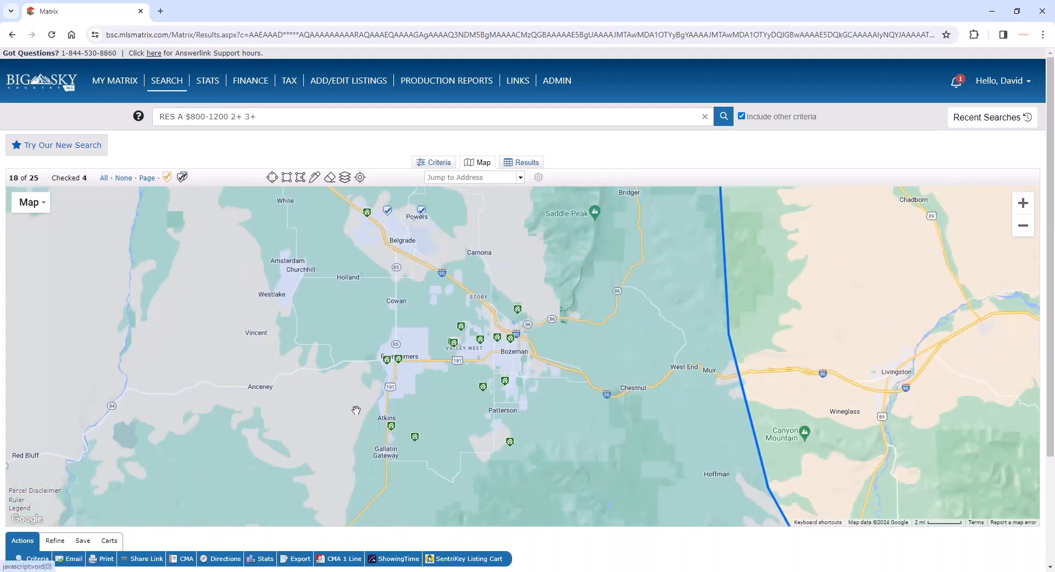
pyautogui.click(418, 437)
pyautogui.click(483, 387)
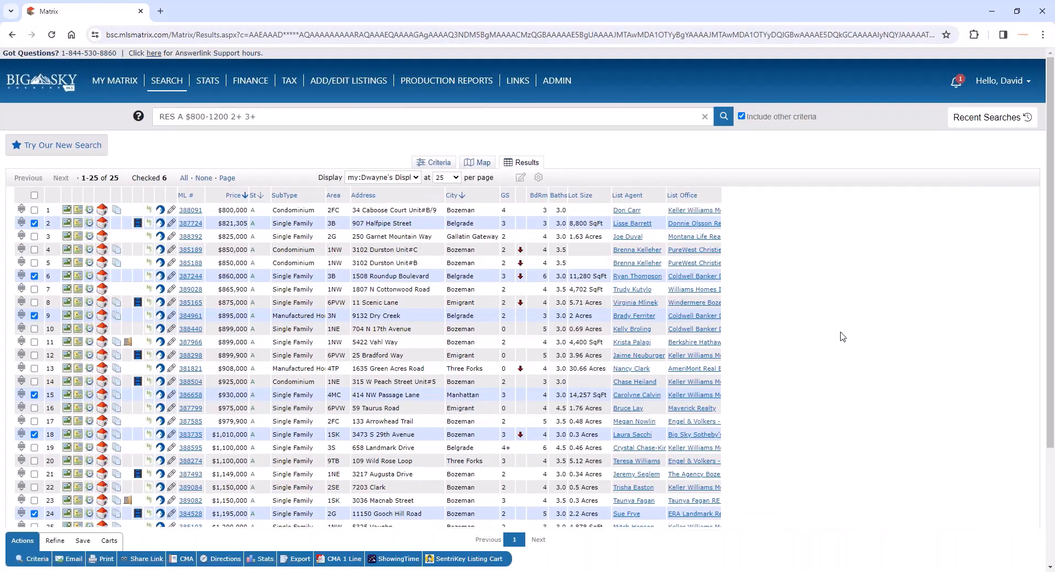
# - From the results list, add the checked listings to the client's existing CMA Cart
pyautogui.click(106, 541)
pyautogui.scroll(-1, 204, 546)
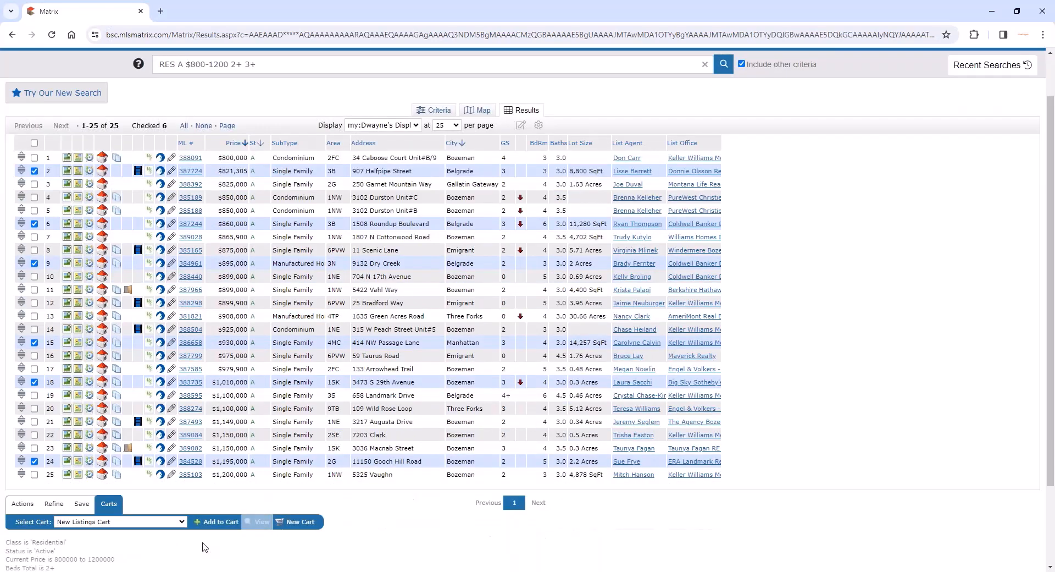
pyautogui.click(181, 523)
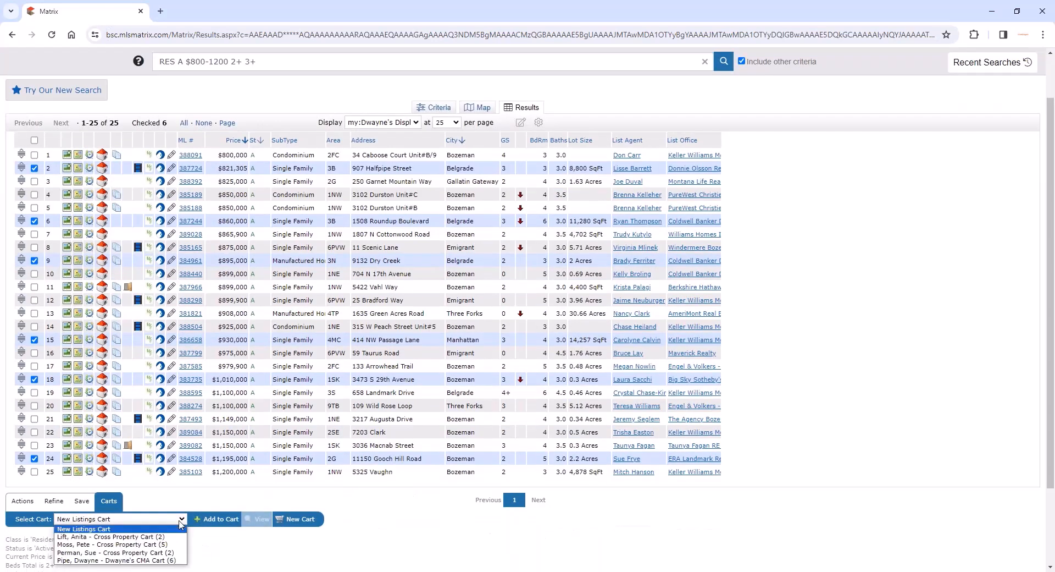
pyautogui.click(147, 560)
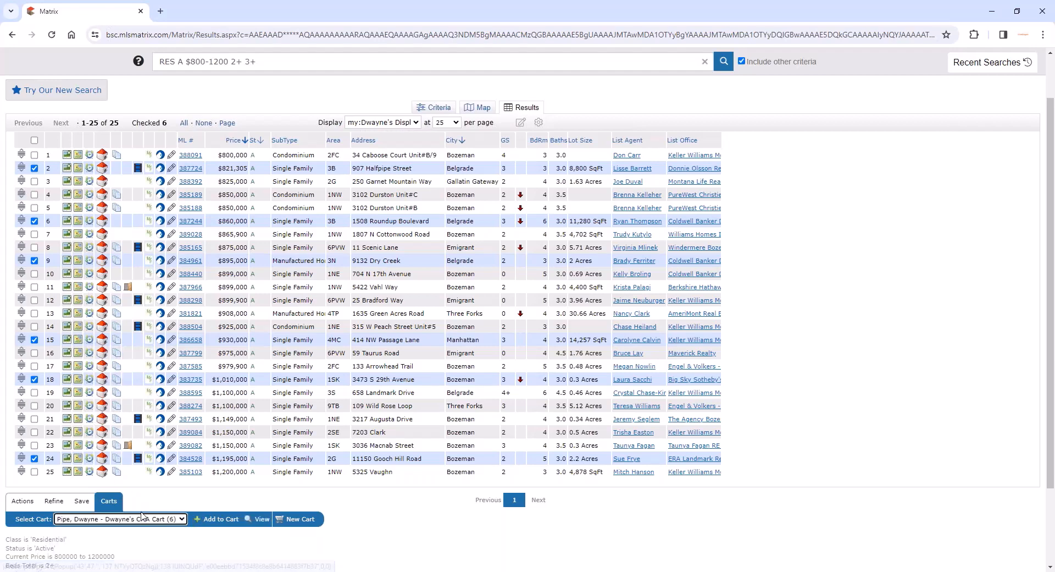
pyautogui.click(220, 520)
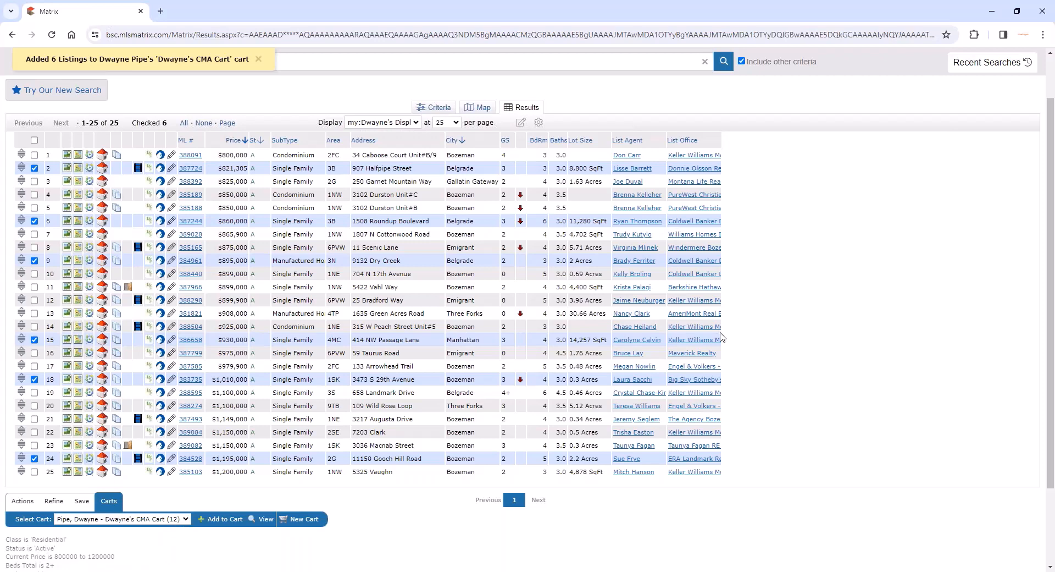
# - Reopen the 10:29 AM Cross Property hot sheet from recent searches and check the listings in rows 11, 13 and 14
pyautogui.scroll(1, 778, 289)
pyautogui.scroll(1, 778, 289)
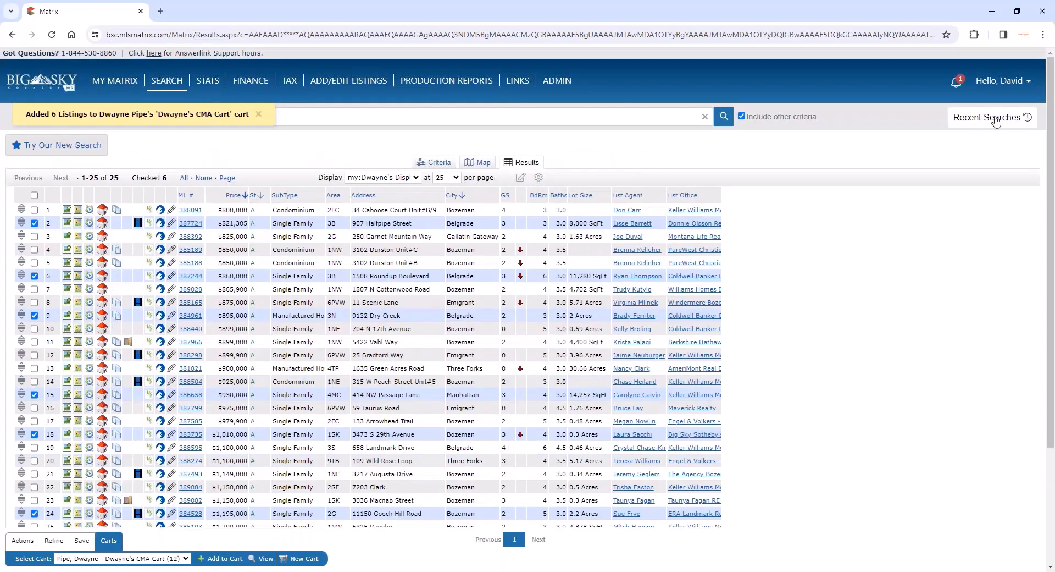
pyautogui.click(1025, 117)
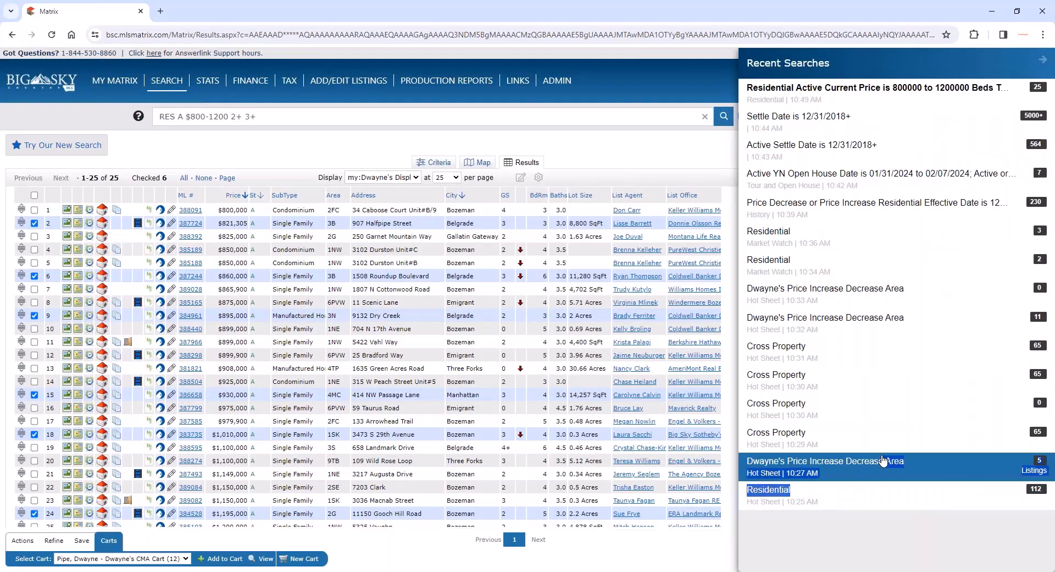
pyautogui.click(879, 438)
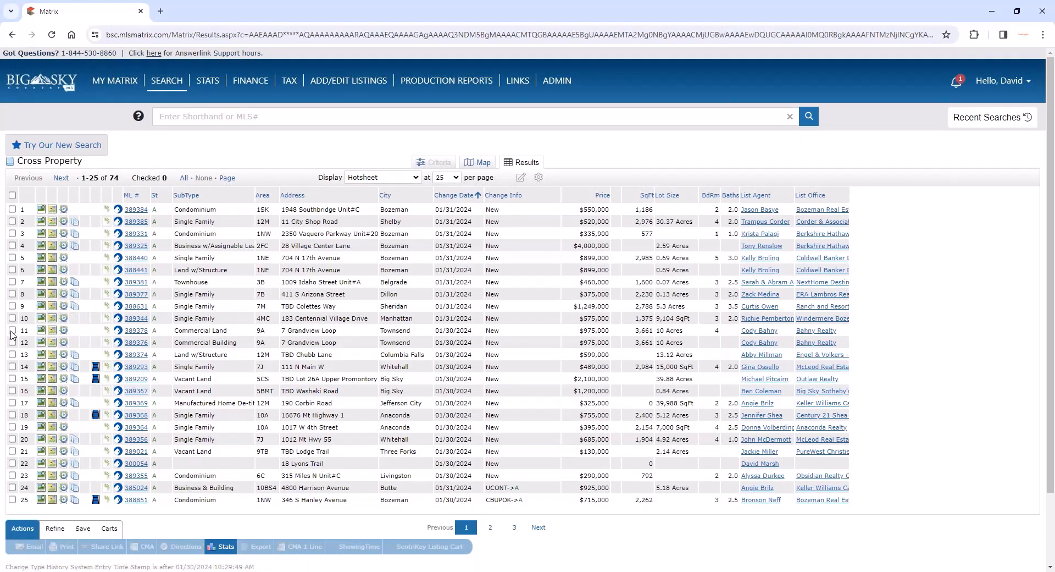
pyautogui.click(12, 330)
pyautogui.click(12, 354)
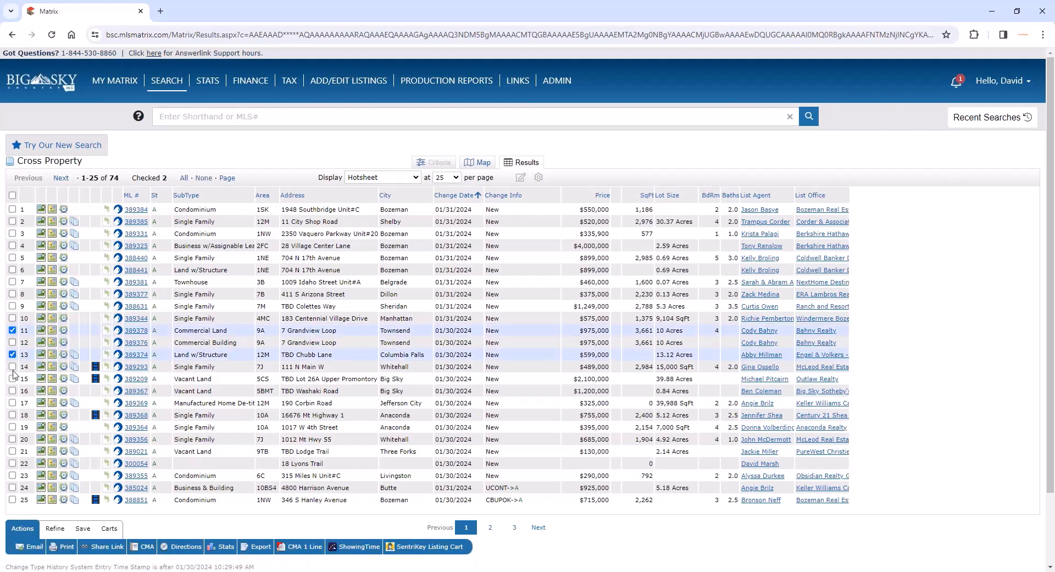
pyautogui.click(12, 366)
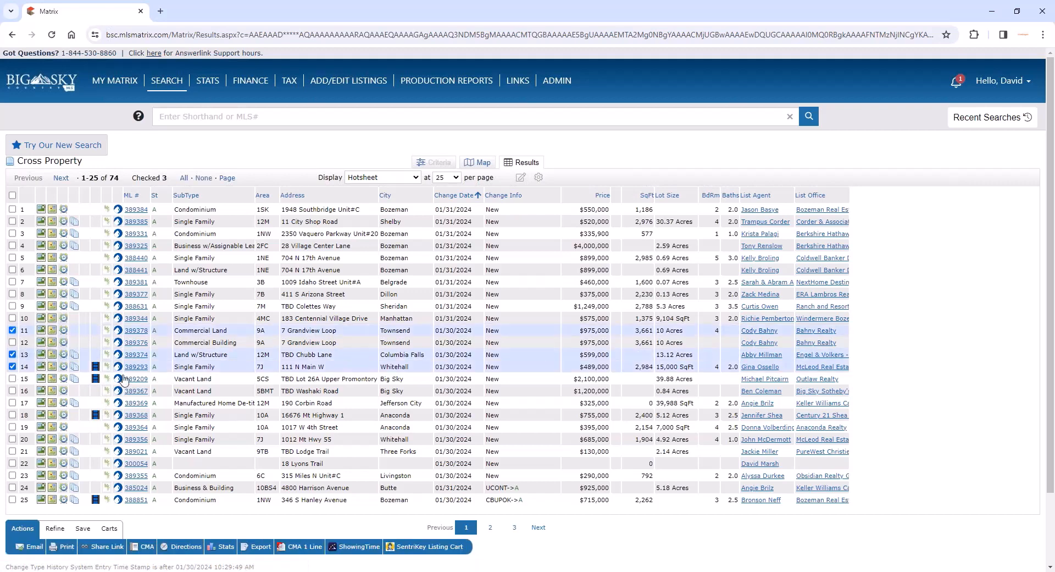
# - Save the checked listings to a new cart titled with the client's first name plus "General Cart", assigned to that client's contact
pyautogui.click(110, 529)
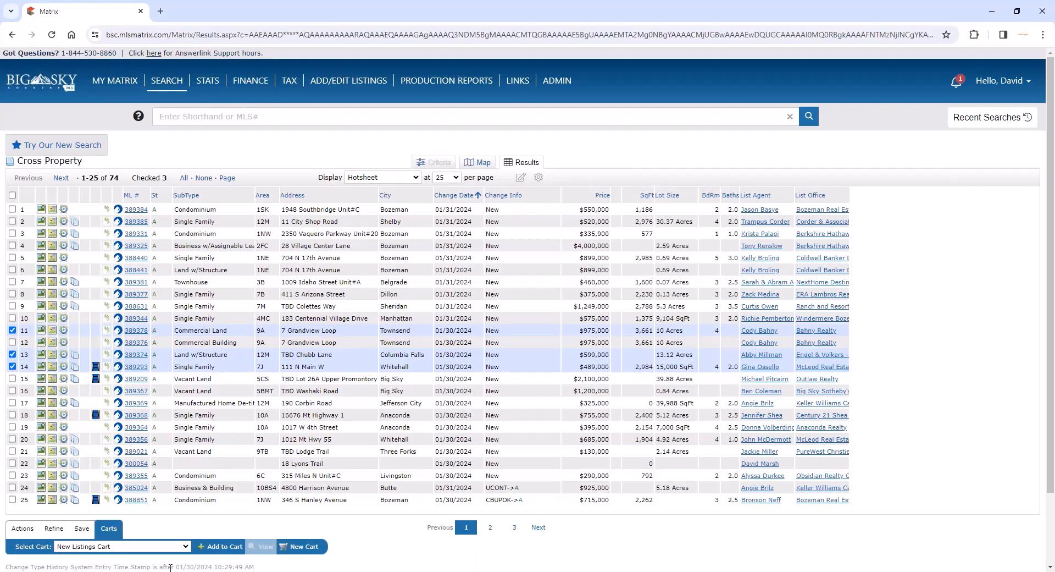
pyautogui.click(174, 548)
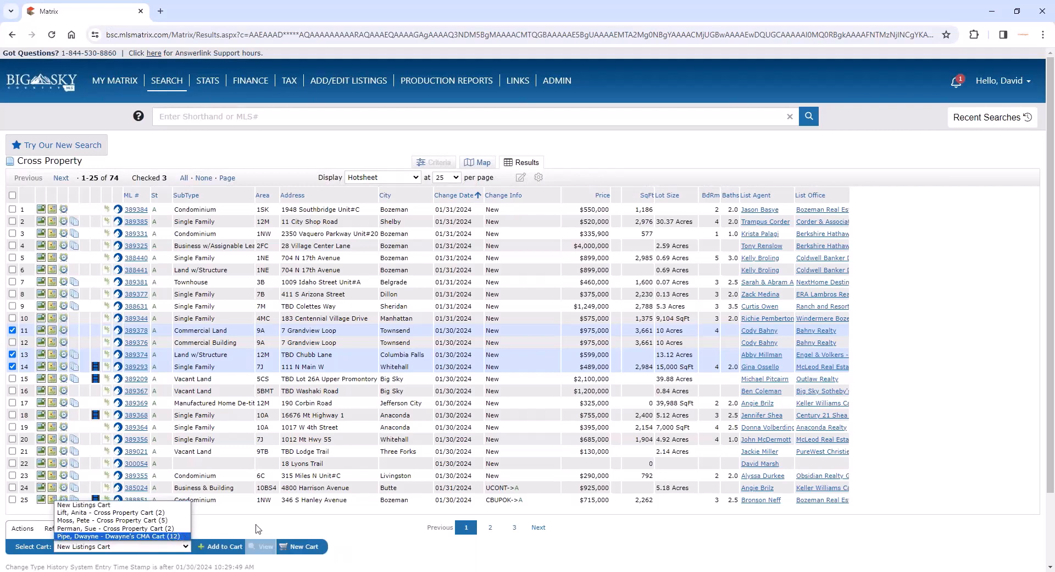
pyautogui.click(288, 526)
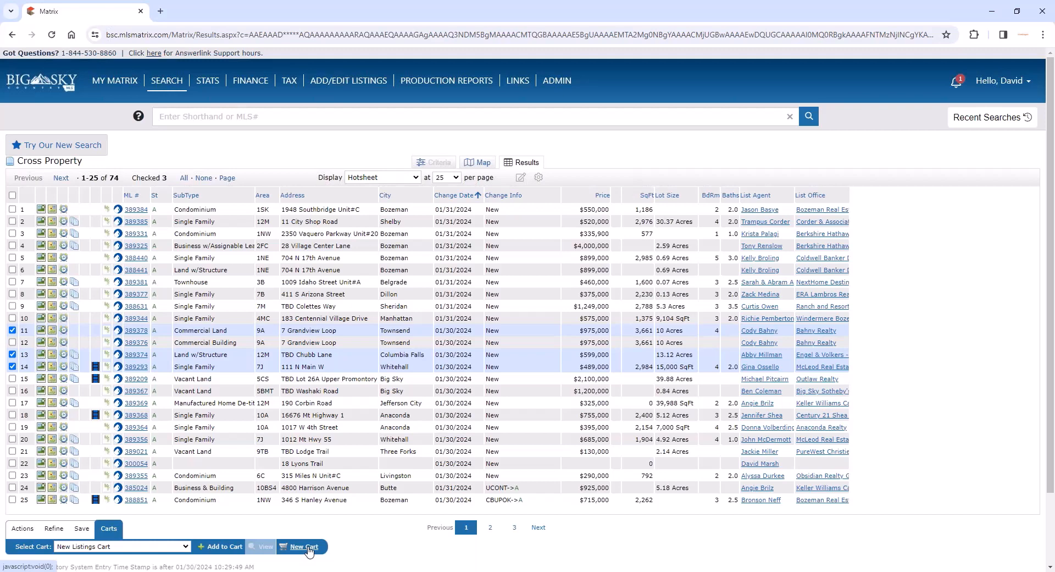
pyautogui.click(304, 547)
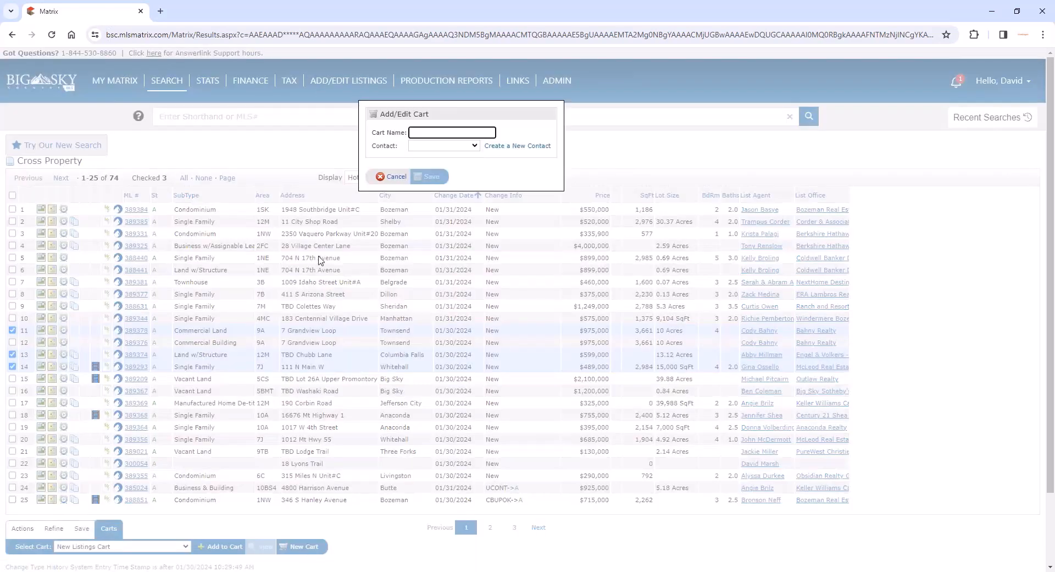
pyautogui.click(441, 132)
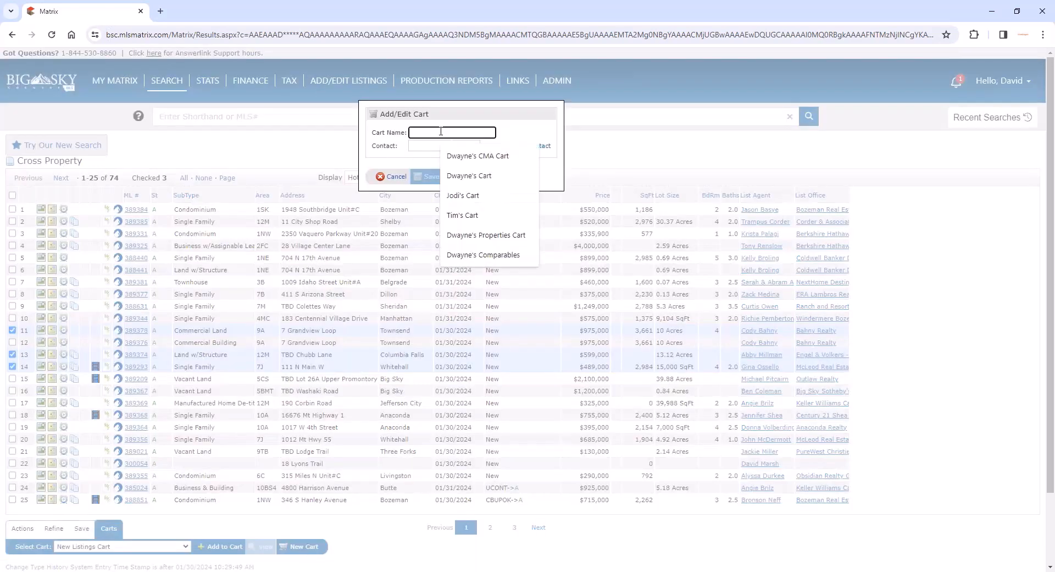
pyautogui.write("Dwayne's")
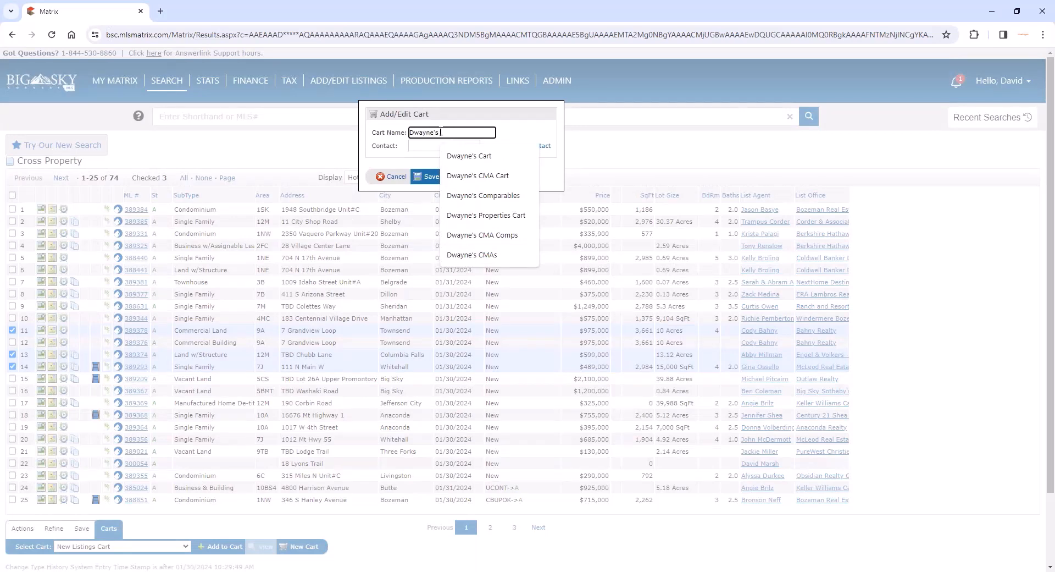
pyautogui.write(' General Cart')
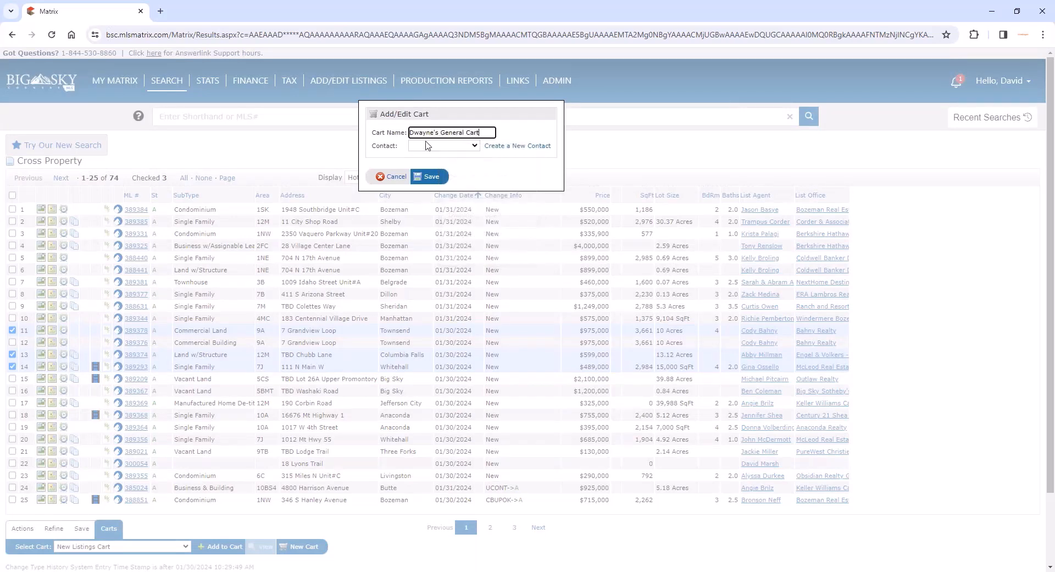
pyautogui.click(430, 146)
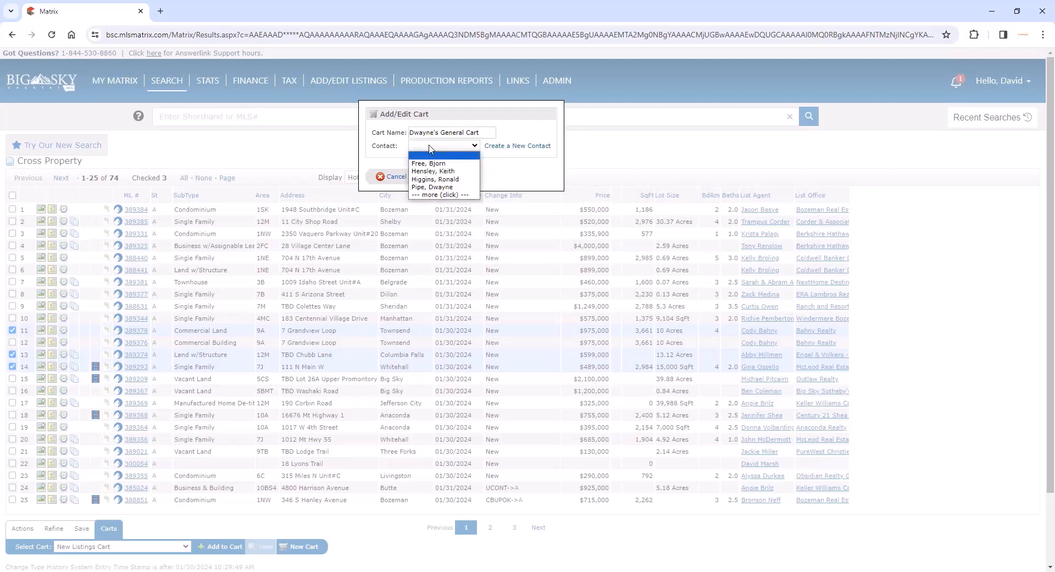
pyautogui.click(456, 188)
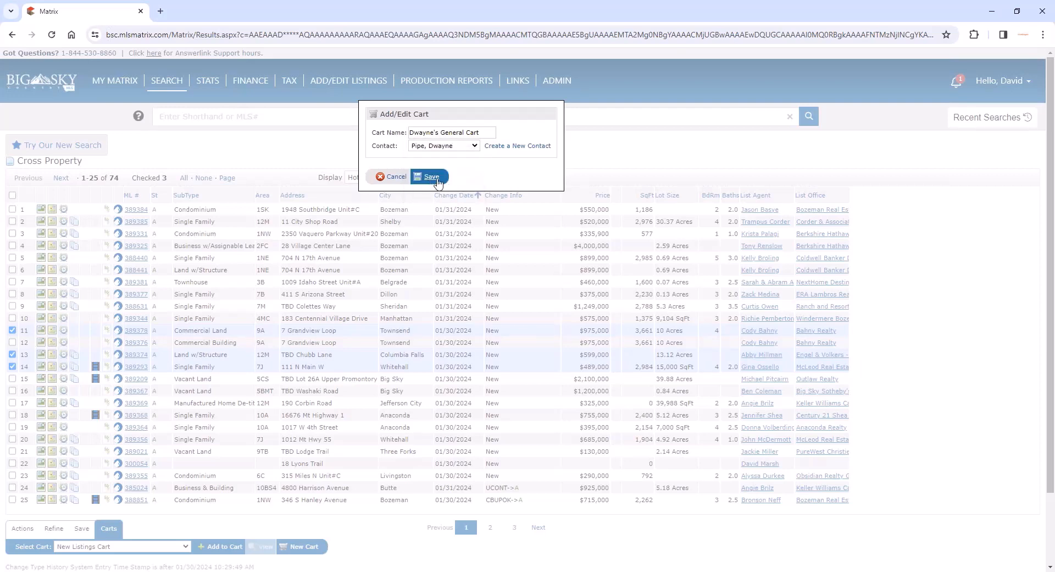
pyautogui.click(431, 177)
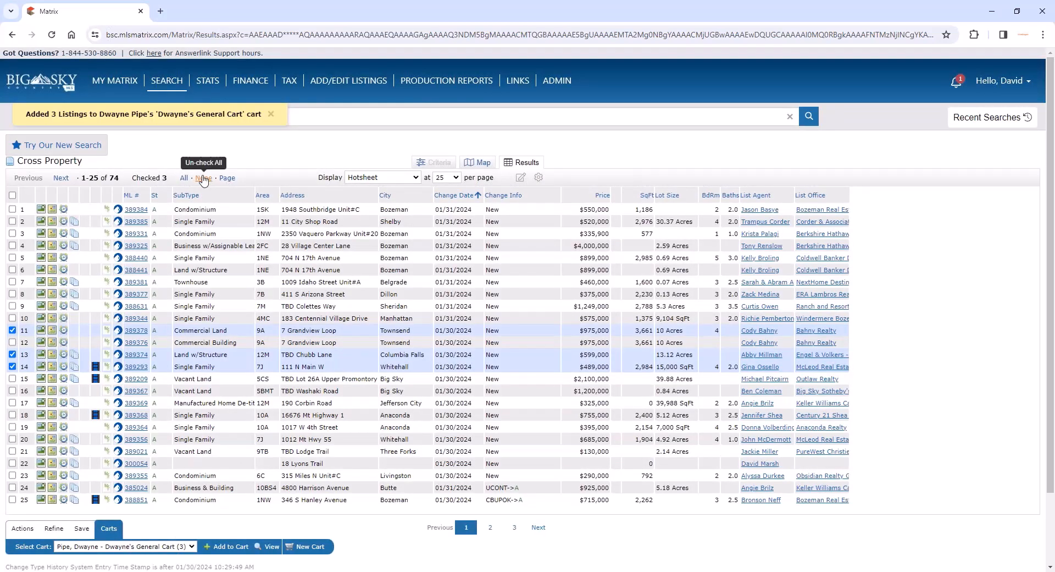
# - Clear the search filter in Contacts and open the carts in the record of the client who owns the new General Cart
pyautogui.moveTo(122, 87)
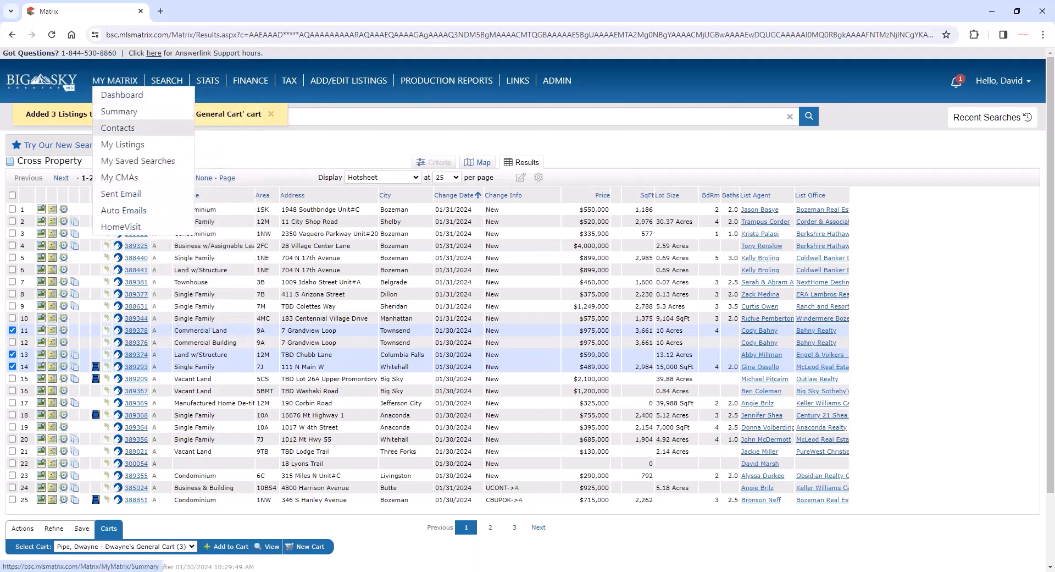
pyautogui.click(120, 129)
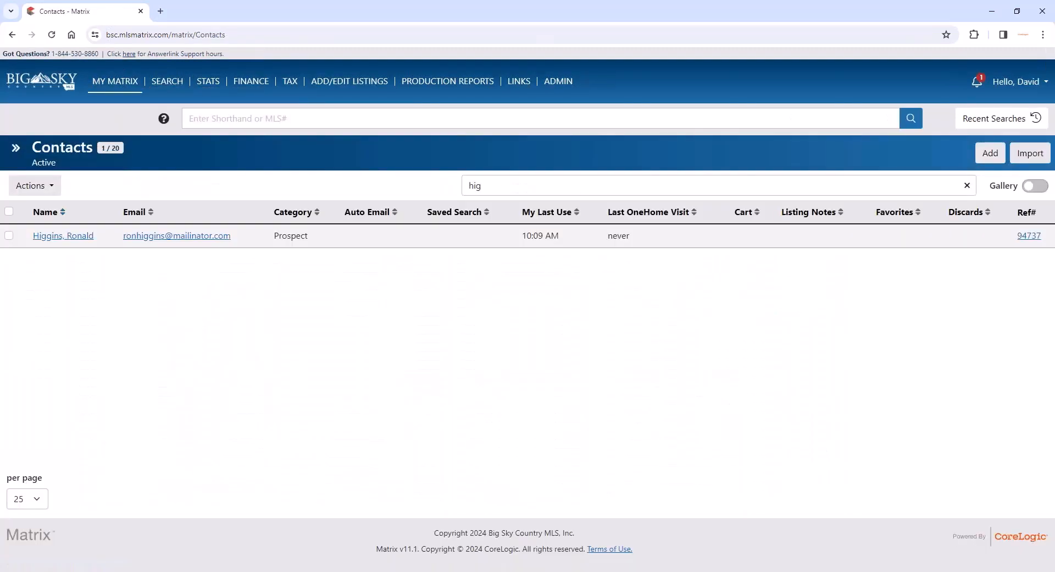
pyautogui.click(967, 186)
pyautogui.scroll(-3, 248, 462)
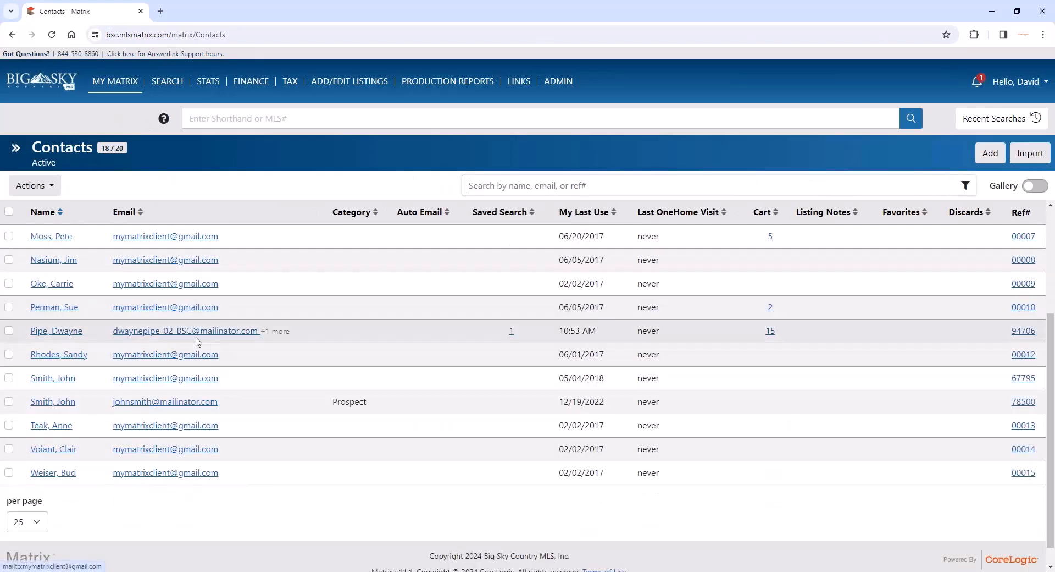
pyautogui.click(48, 330)
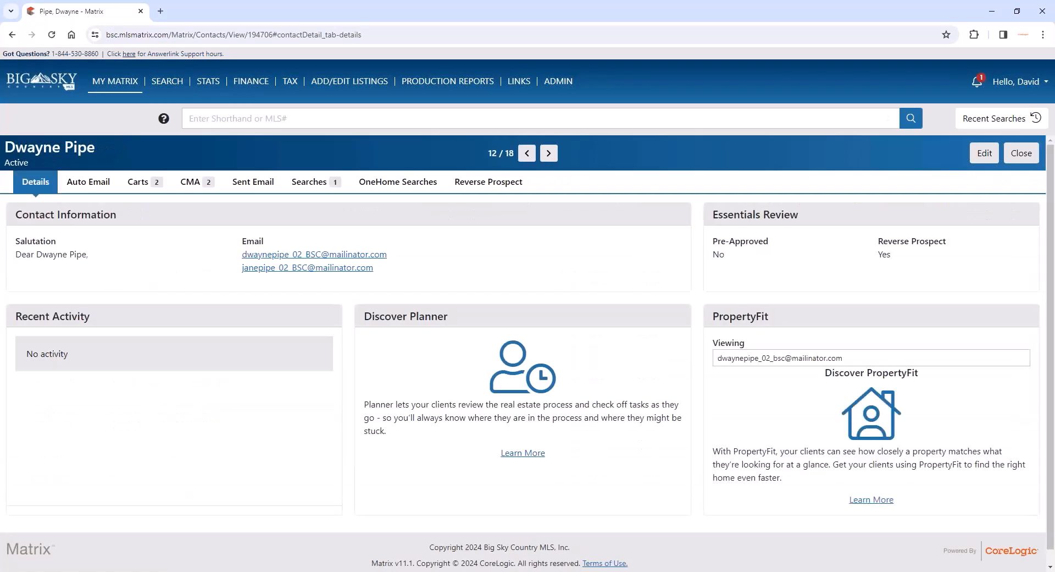
pyautogui.click(143, 183)
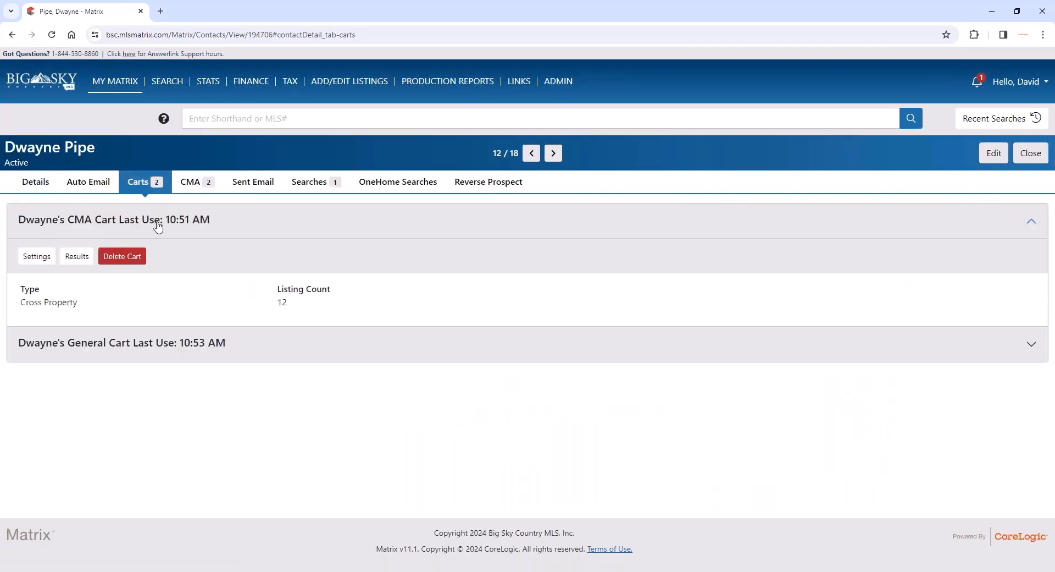
# - Review the type and listing count of the client's CMA Cart
pyautogui.click(158, 226)
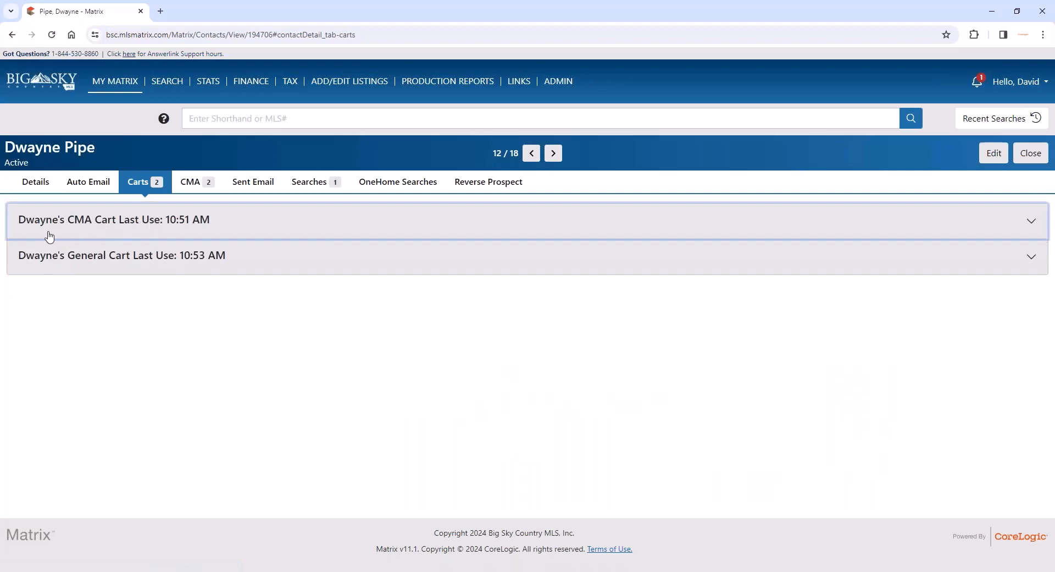
pyautogui.click(103, 231)
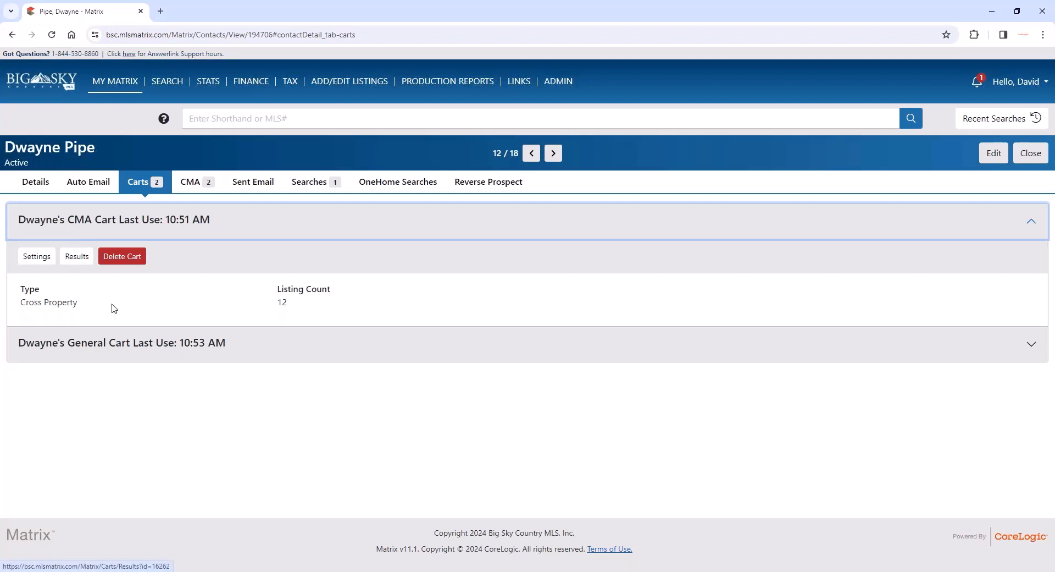
pyautogui.click(131, 228)
# - Open the results of the client's General Cart and check all of its listings
pyautogui.click(126, 271)
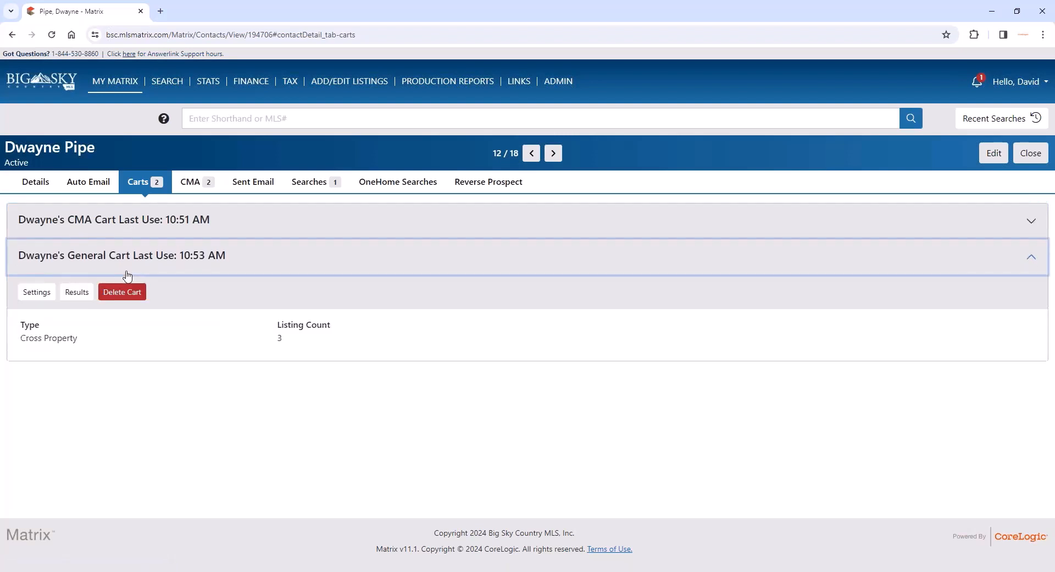
pyautogui.click(84, 299)
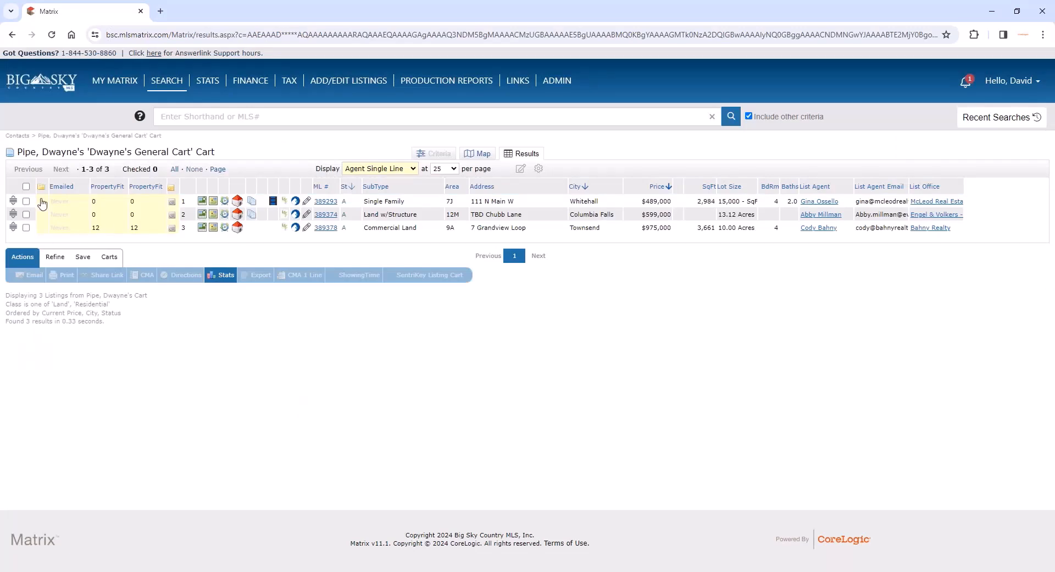
pyautogui.click(26, 186)
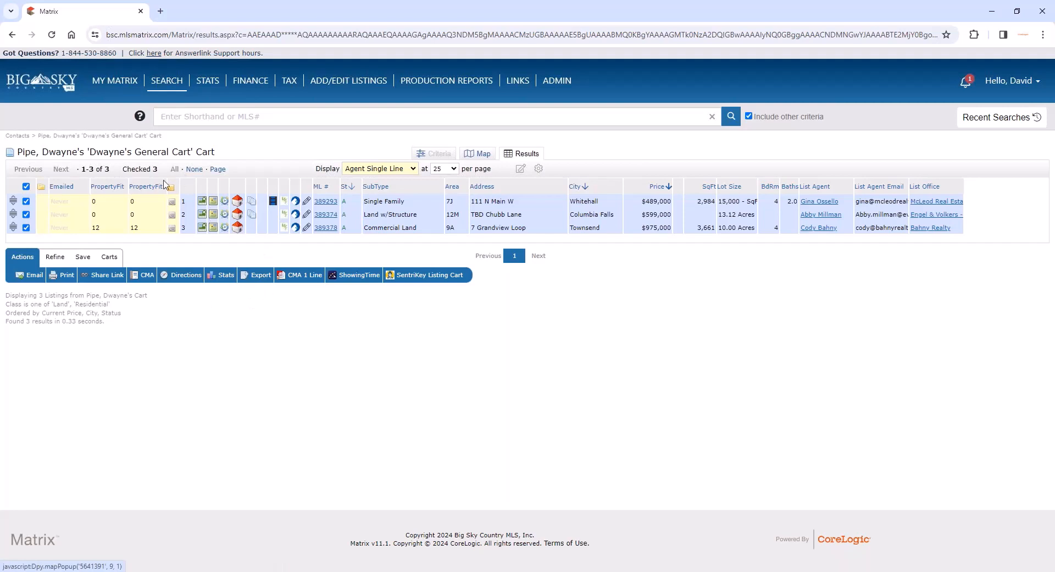
# - Email the checked General Cart listings to the client with the subject "Check these out," followed by the client's first name
pyautogui.click(120, 258)
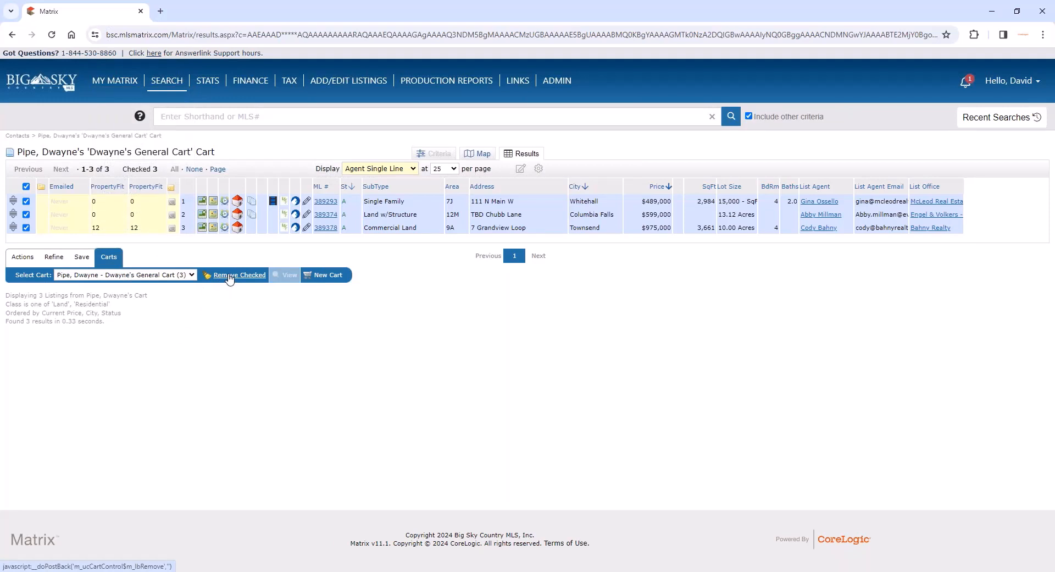
pyautogui.click(22, 257)
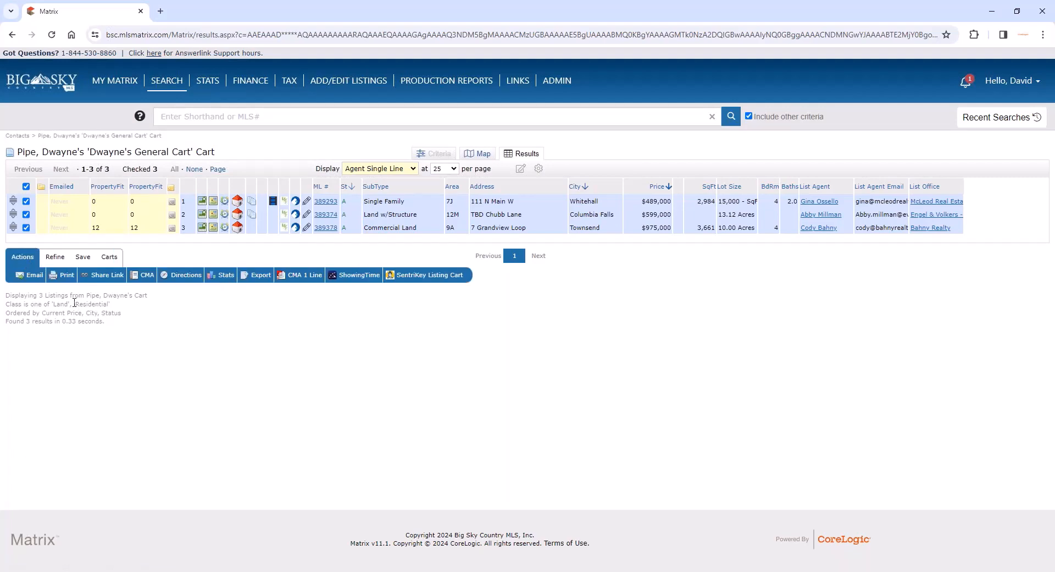
pyautogui.click(35, 275)
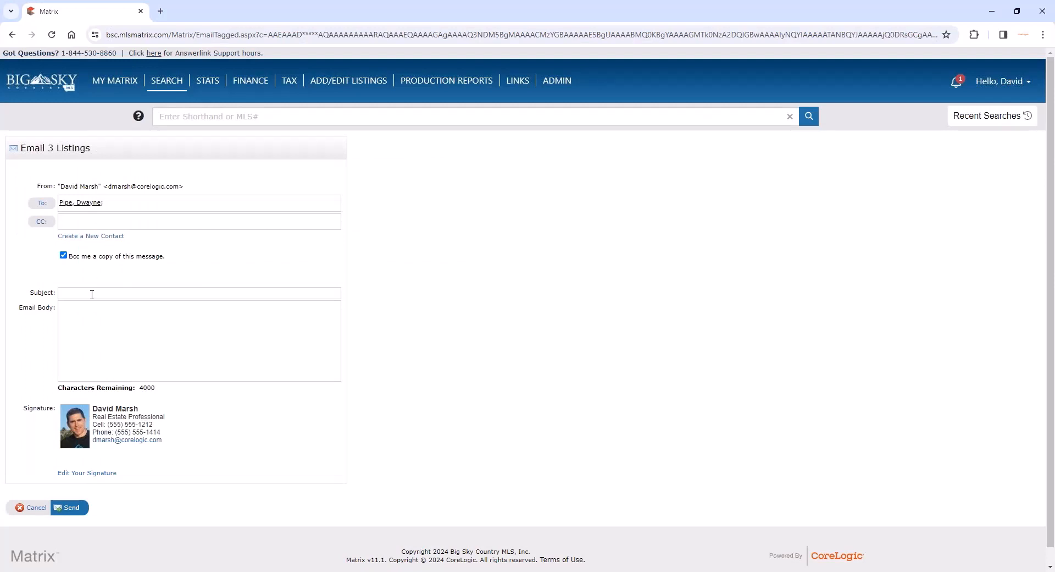
pyautogui.click(92, 294)
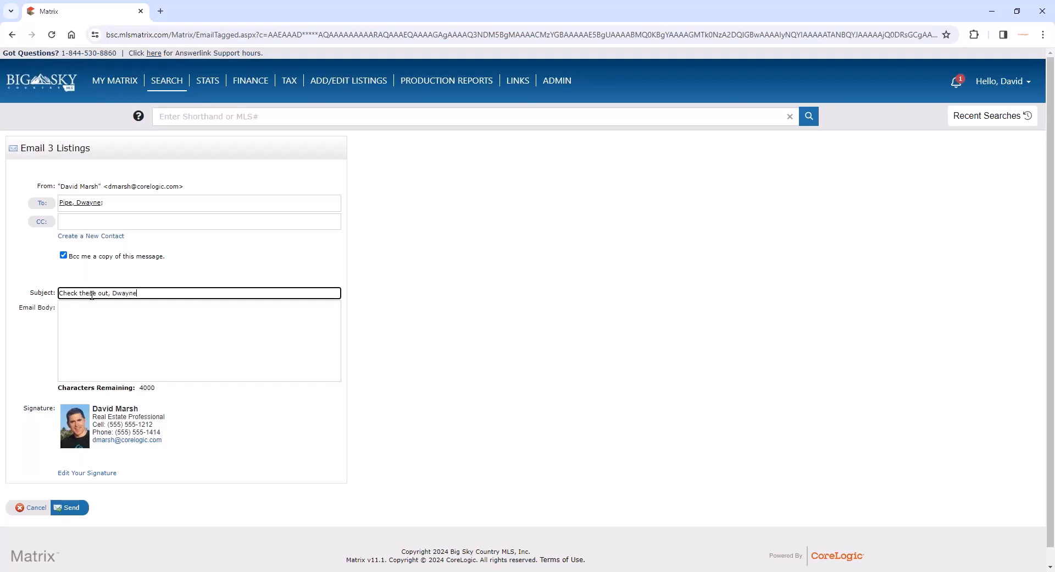
pyautogui.click(71, 507)
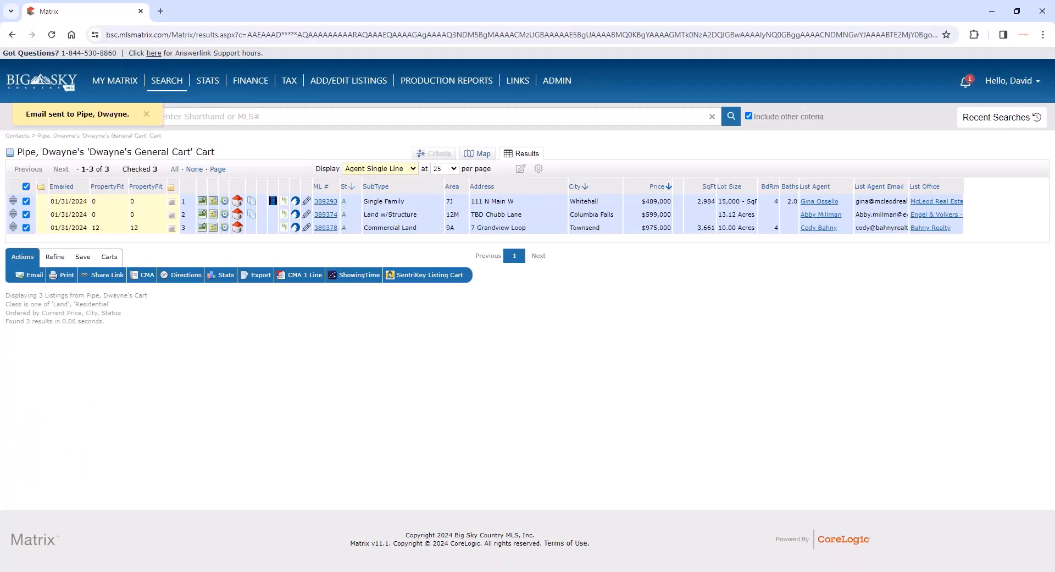
# - Remove all the checked listings from the client's General Cart
pyautogui.click(110, 257)
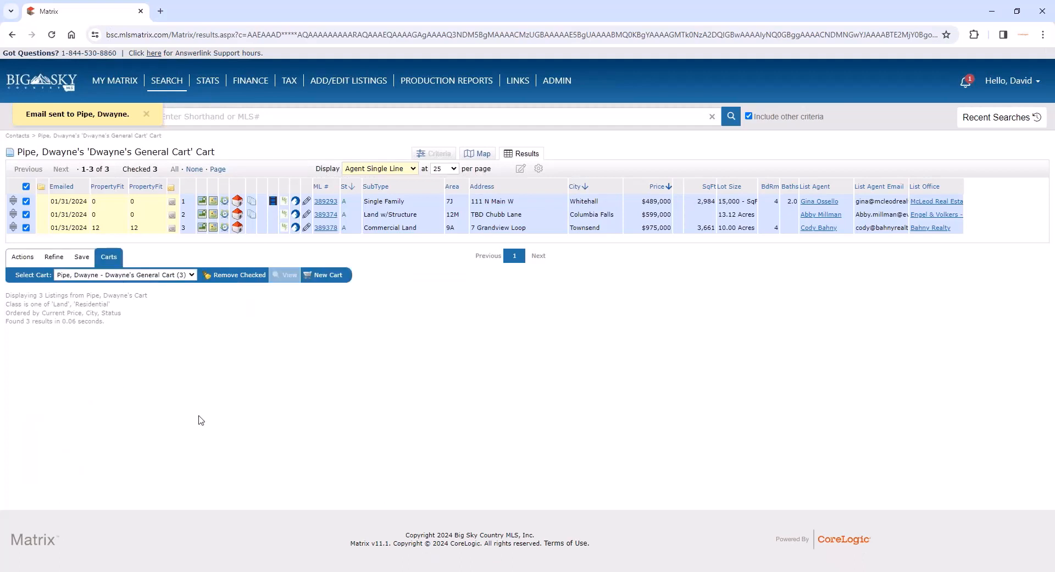
pyautogui.click(237, 275)
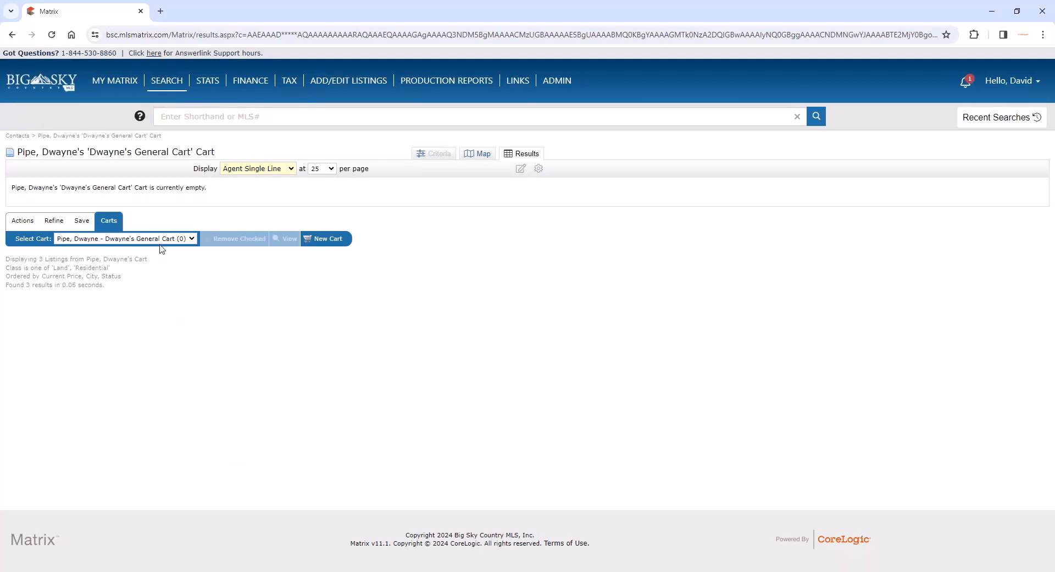
# - Review the list of recent searches and close it
pyautogui.moveTo(165, 85)
pyautogui.click(1000, 119)
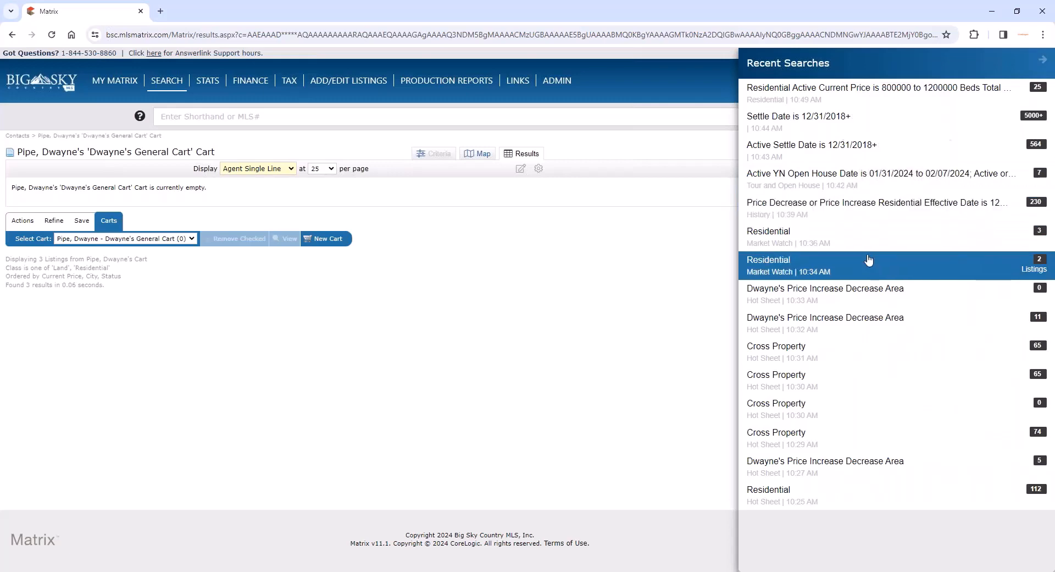
pyautogui.click(594, 235)
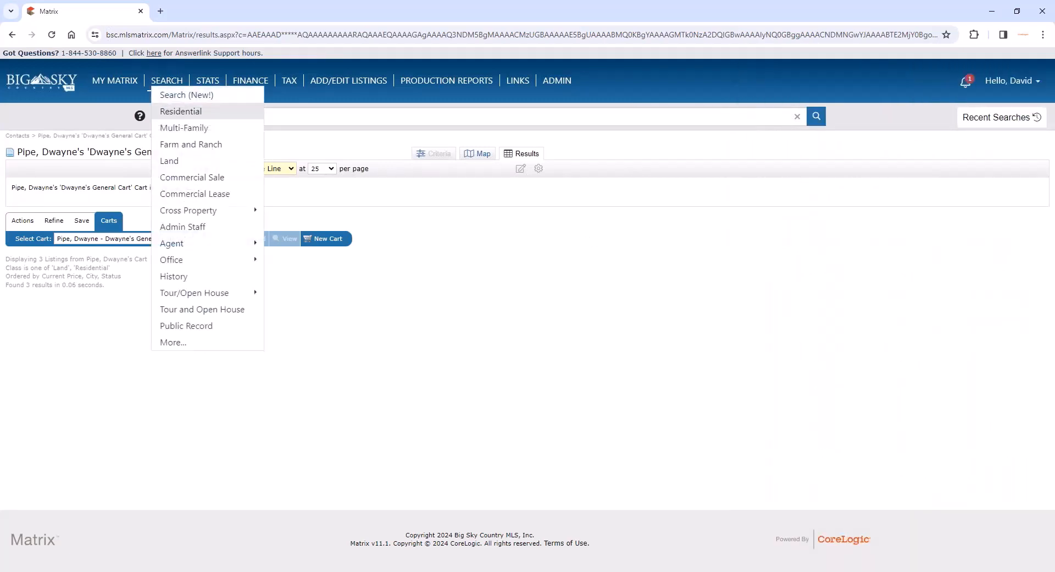
# - Set up a Residential search for Active sub-status, price 1000-1500 (thousands), bedrooms 2+ and baths 3+
pyautogui.click(171, 111)
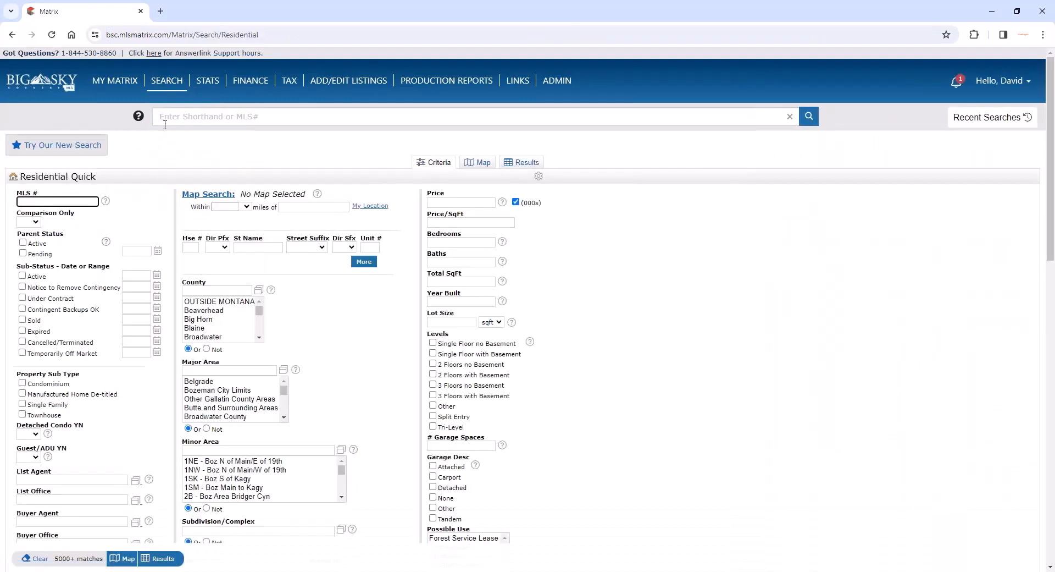
pyautogui.click(39, 277)
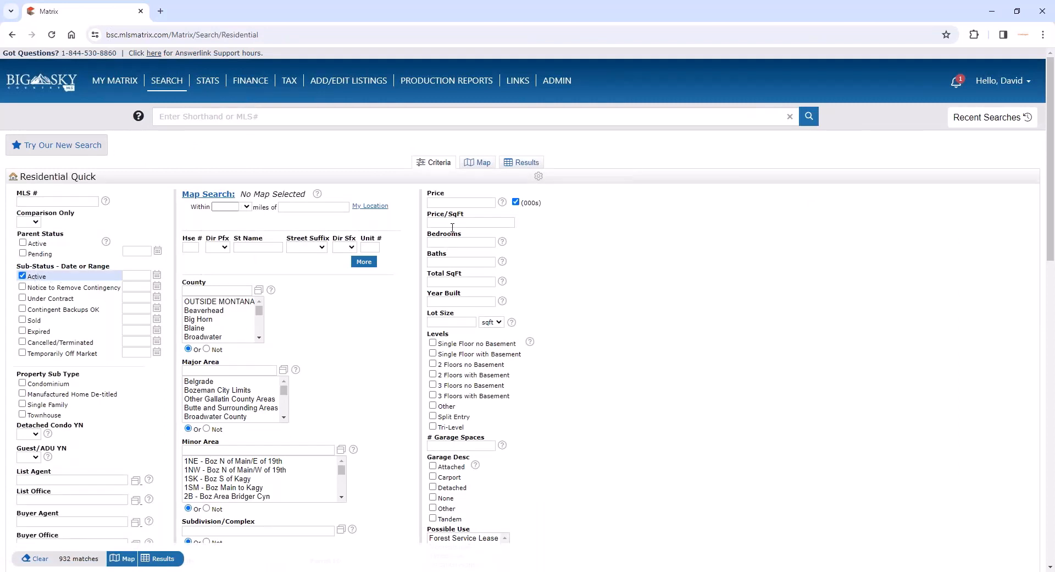
pyautogui.click(457, 203)
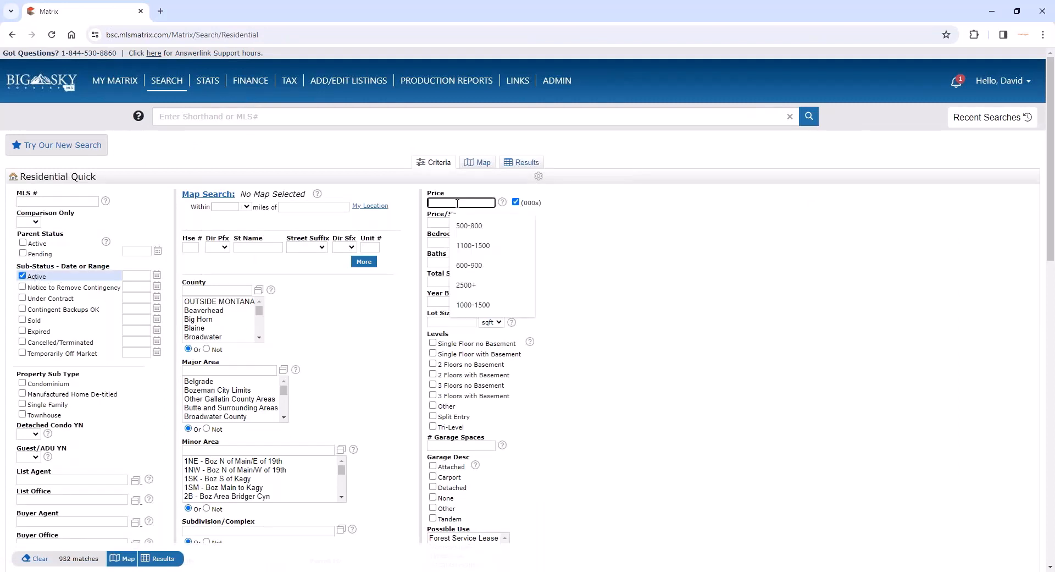
pyautogui.write('1000')
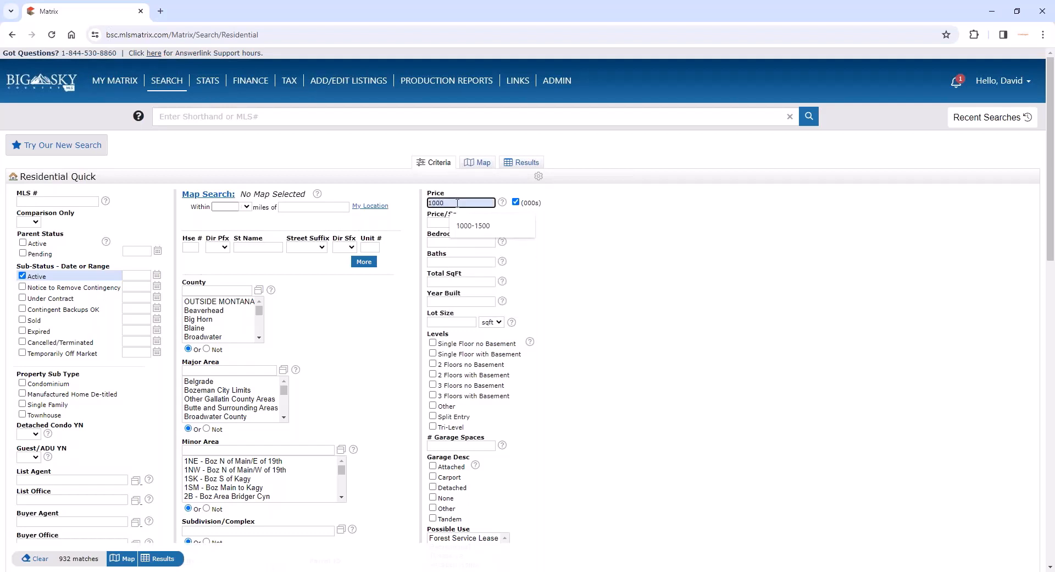
pyautogui.write('-1500')
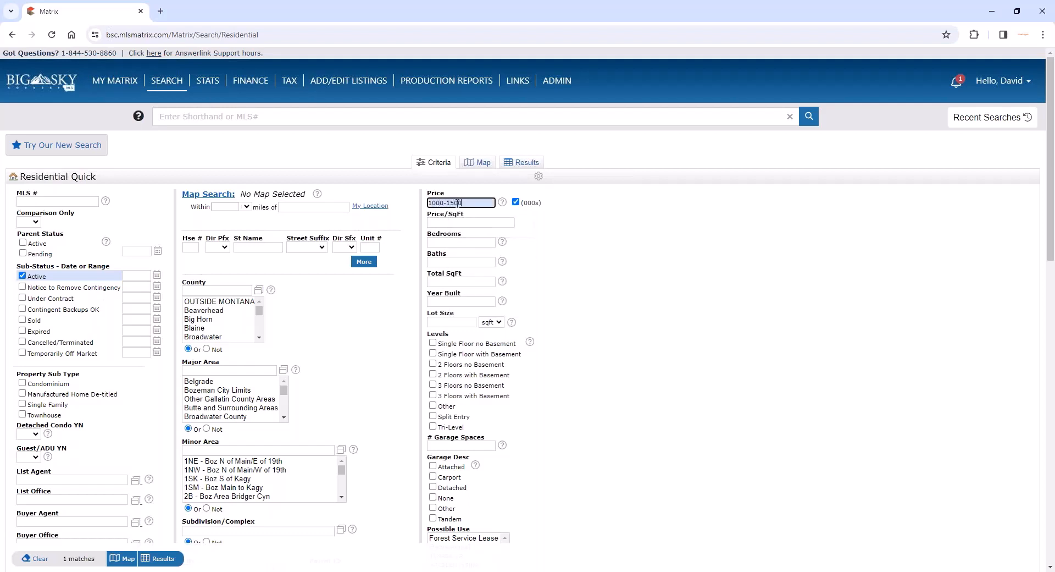
pyautogui.click(439, 241)
pyautogui.write('2+')
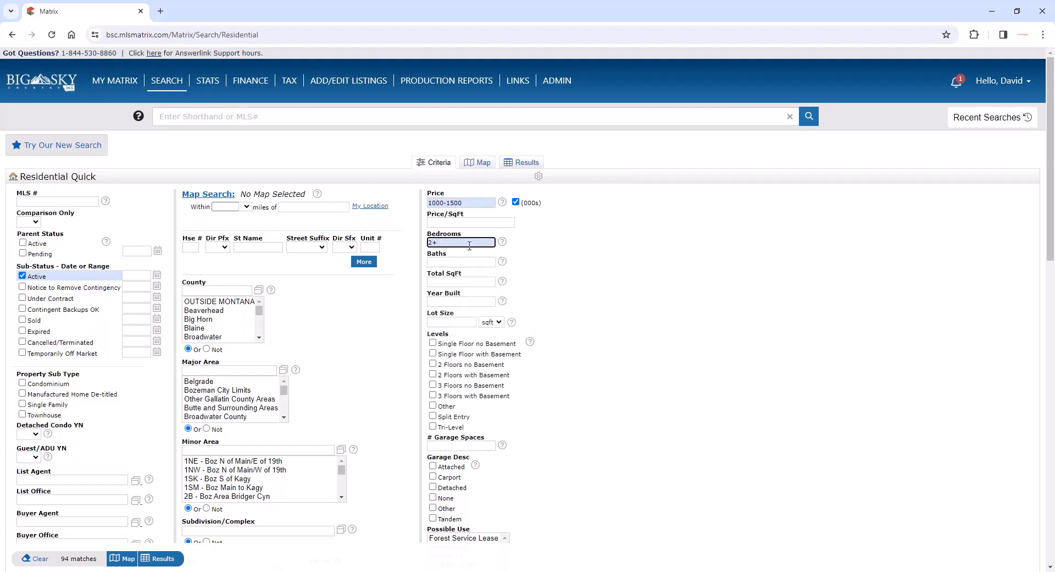
pyautogui.click(460, 262)
pyautogui.write('3+')
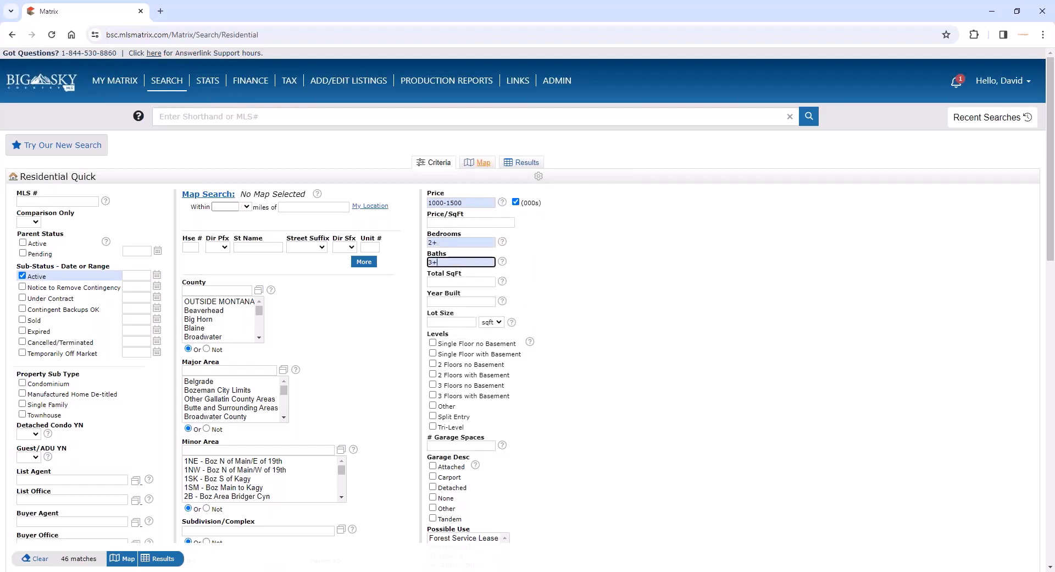
# - Restrict the search on the map with a rectangle reaching from Whitehall to just east of Bozeman and including Four Corners
pyautogui.click(482, 164)
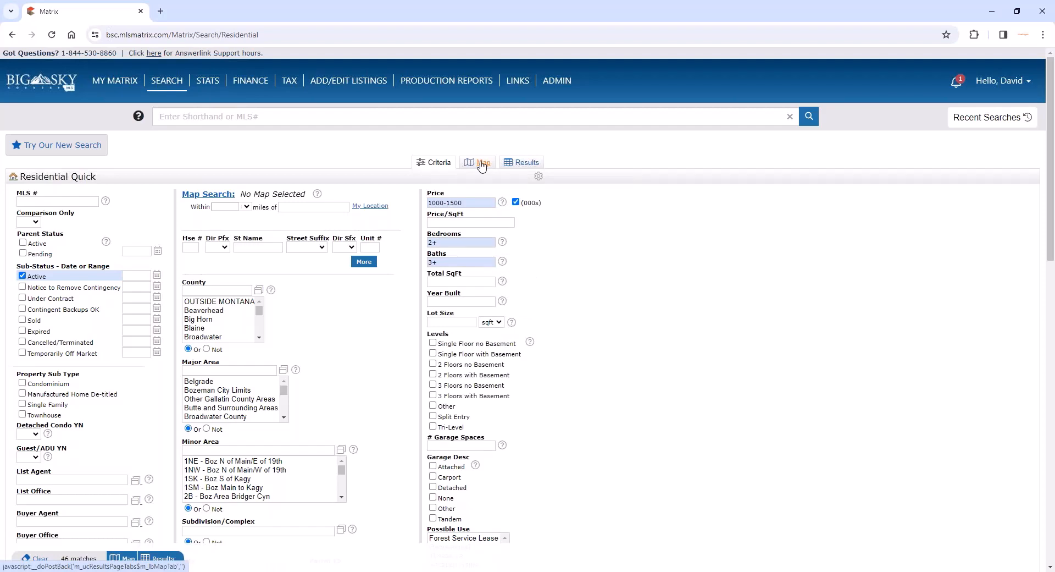
pyautogui.click(482, 164)
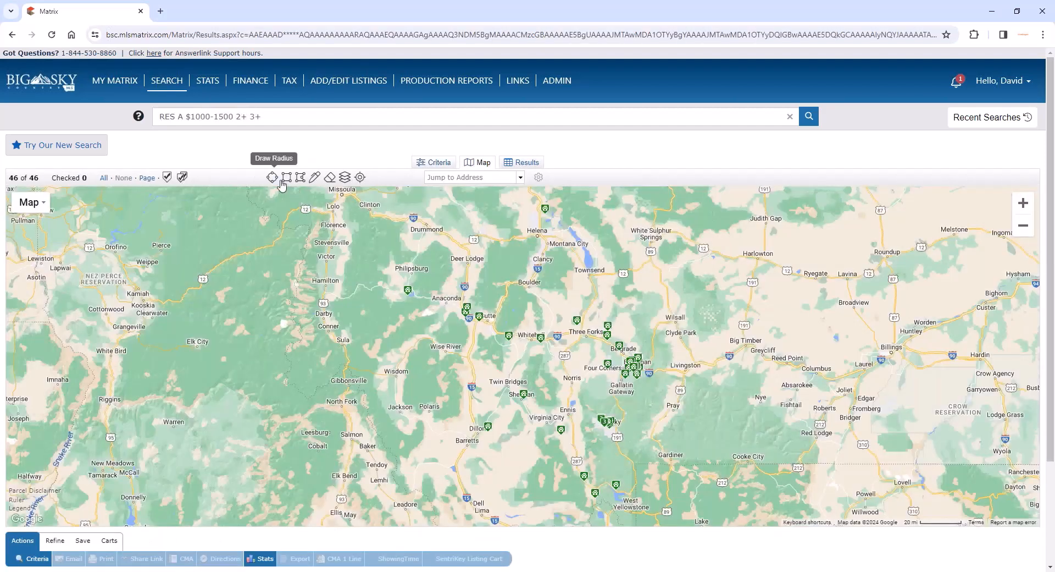
pyautogui.click(286, 178)
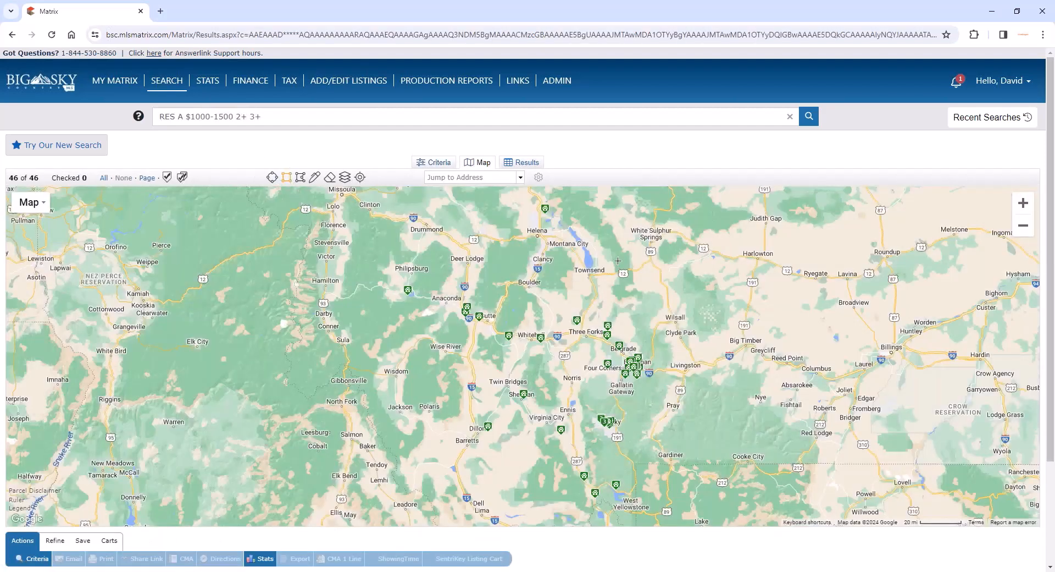
pyautogui.moveTo(522, 310); pyautogui.dragTo(627, 360)
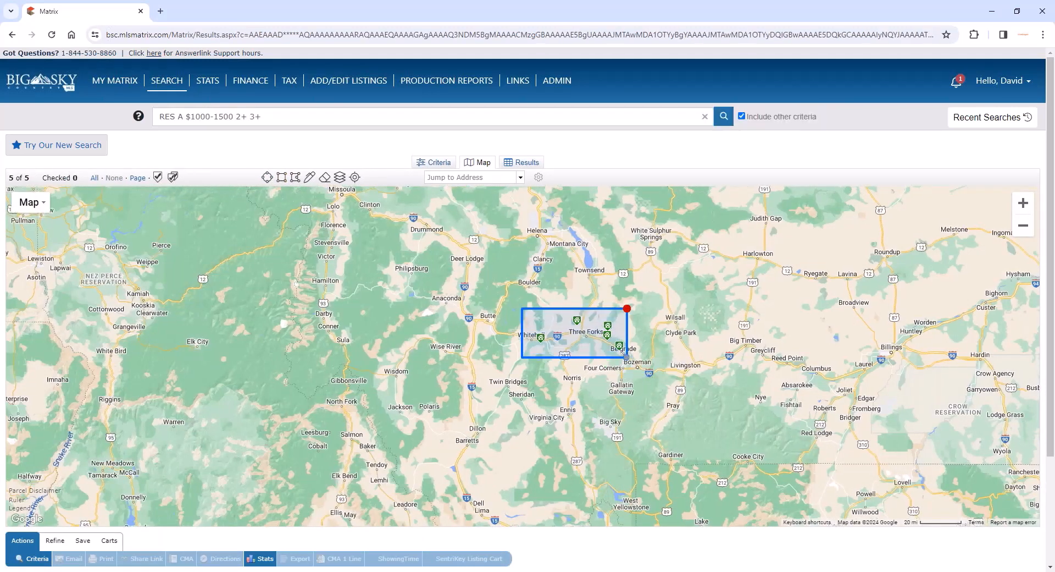
pyautogui.moveTo(627, 357); pyautogui.dragTo(659, 387)
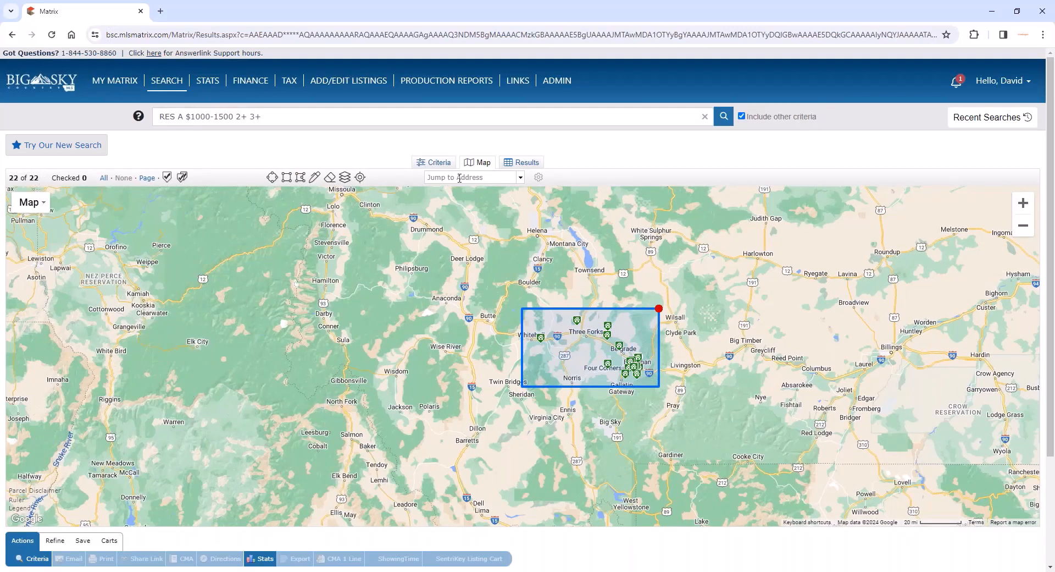
# - Start a new auto email from the search results, with the client's contact as recipient
pyautogui.click(524, 167)
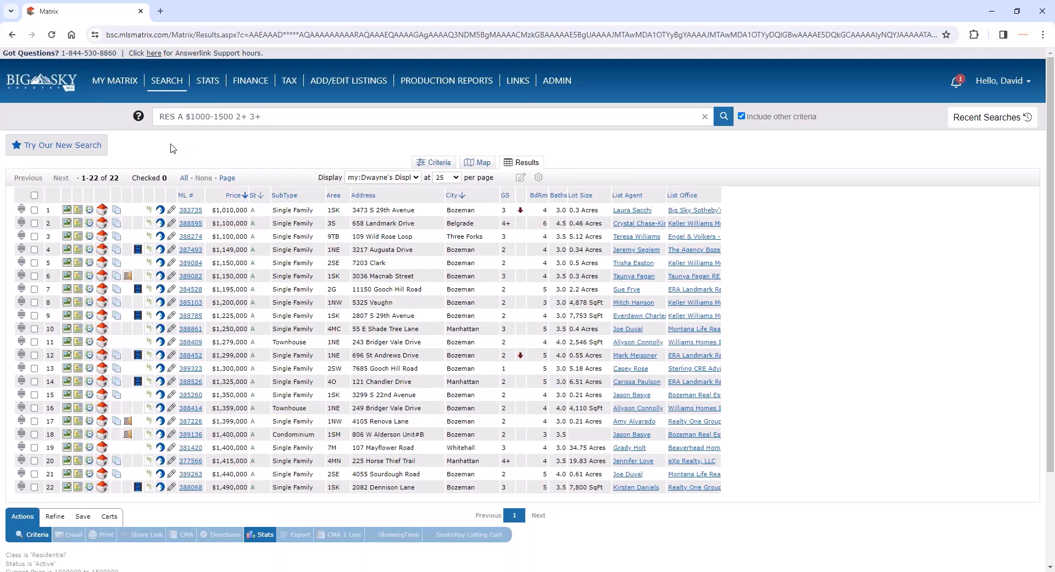
pyautogui.click(83, 518)
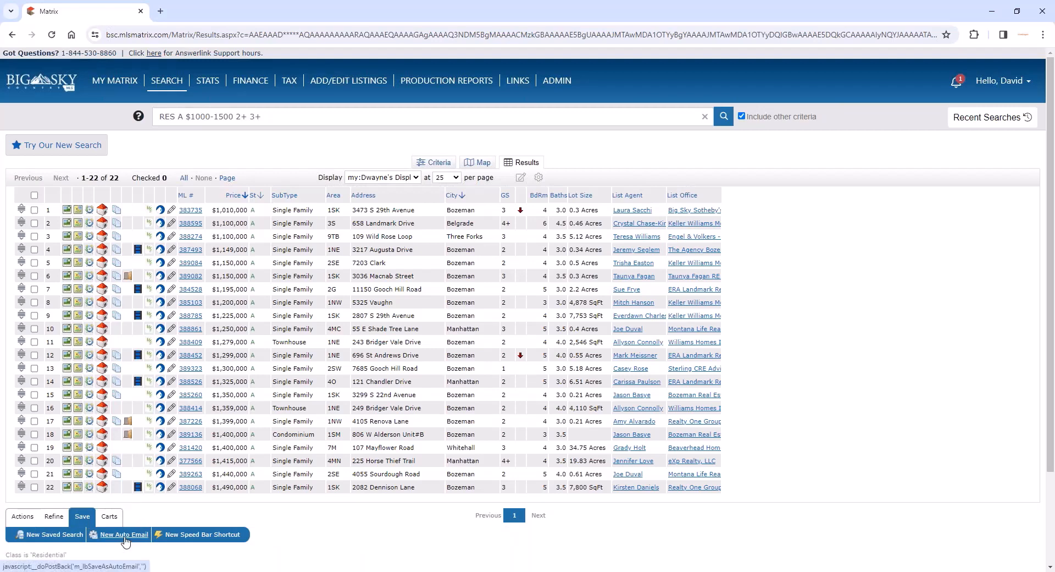
pyautogui.click(124, 535)
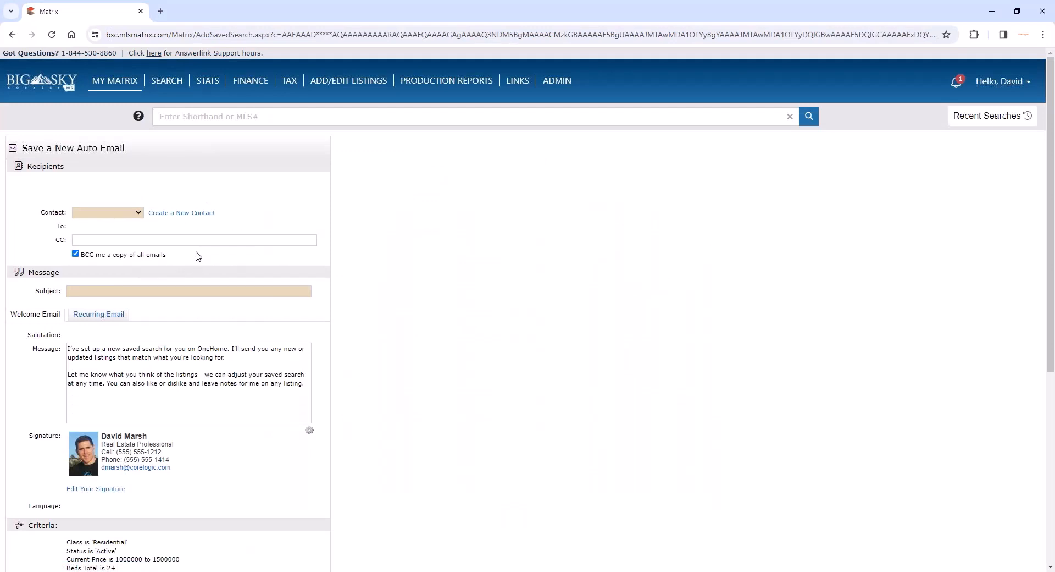
pyautogui.click(130, 217)
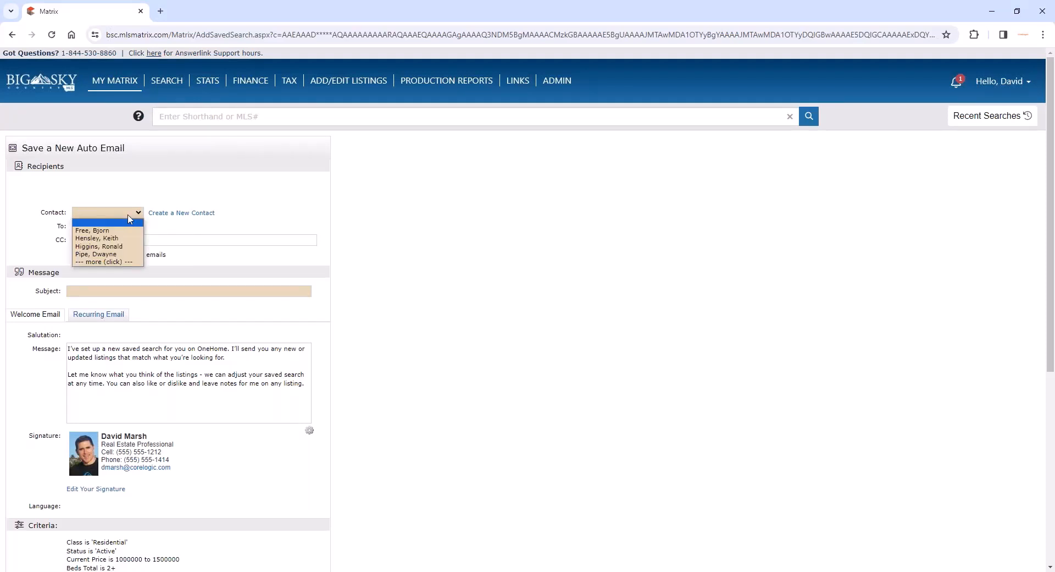
pyautogui.click(105, 254)
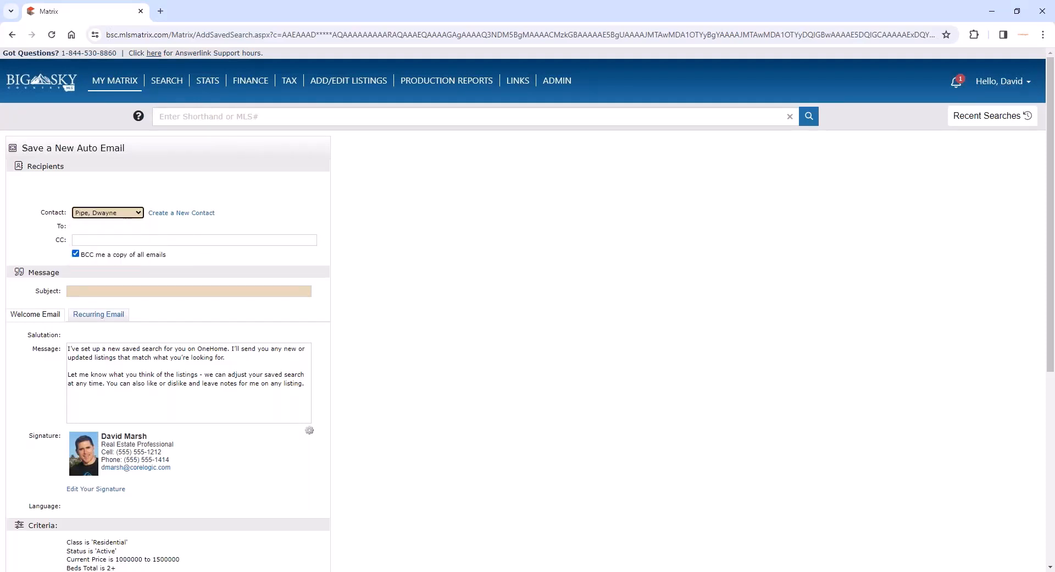
pyautogui.click(248, 296)
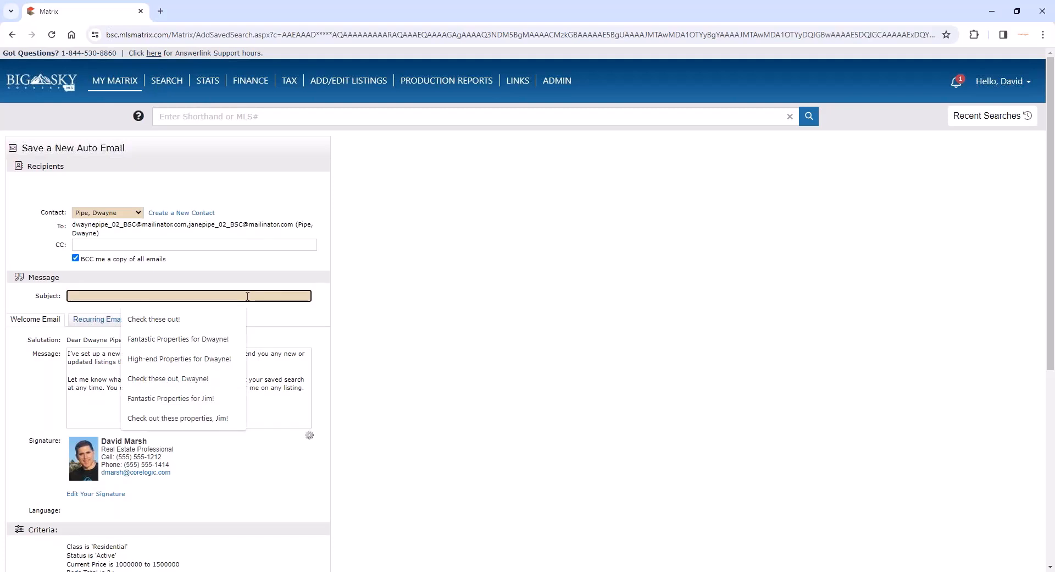
pyautogui.write('Check ')
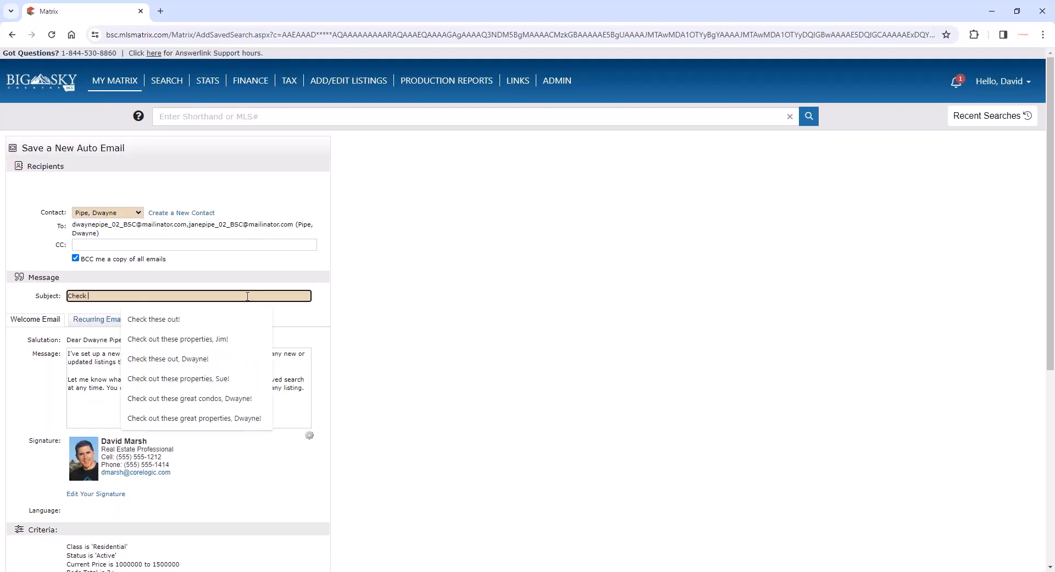
pyautogui.write('these out,')
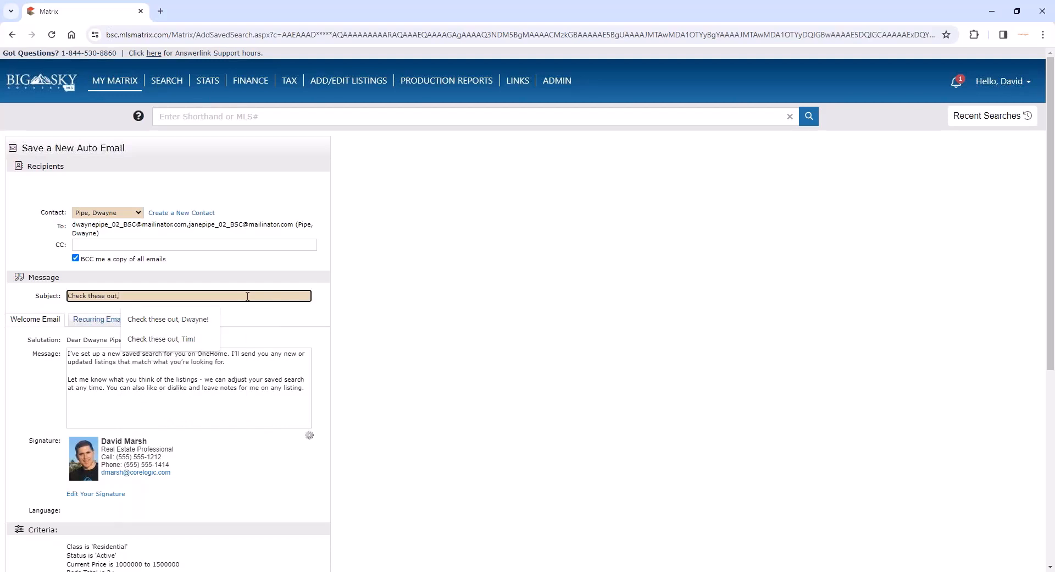
pyautogui.hotkey('ctrl', 'a')
pyautogui.press('BackSpace')
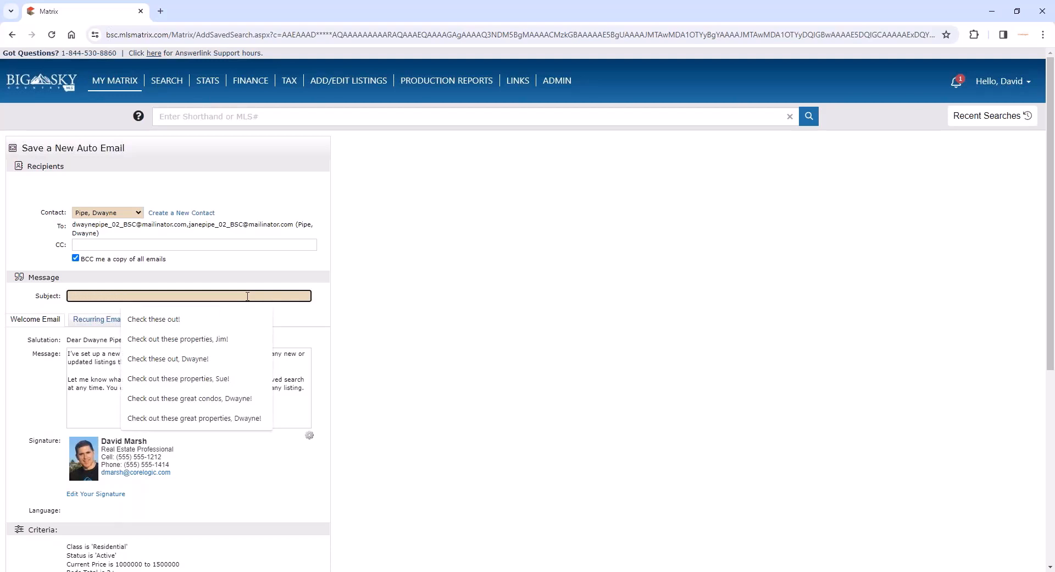
# - Set the auto email's subject to "Here are some properties," followed by the client's first name and an exclamation mark
pyautogui.write('Here are some')
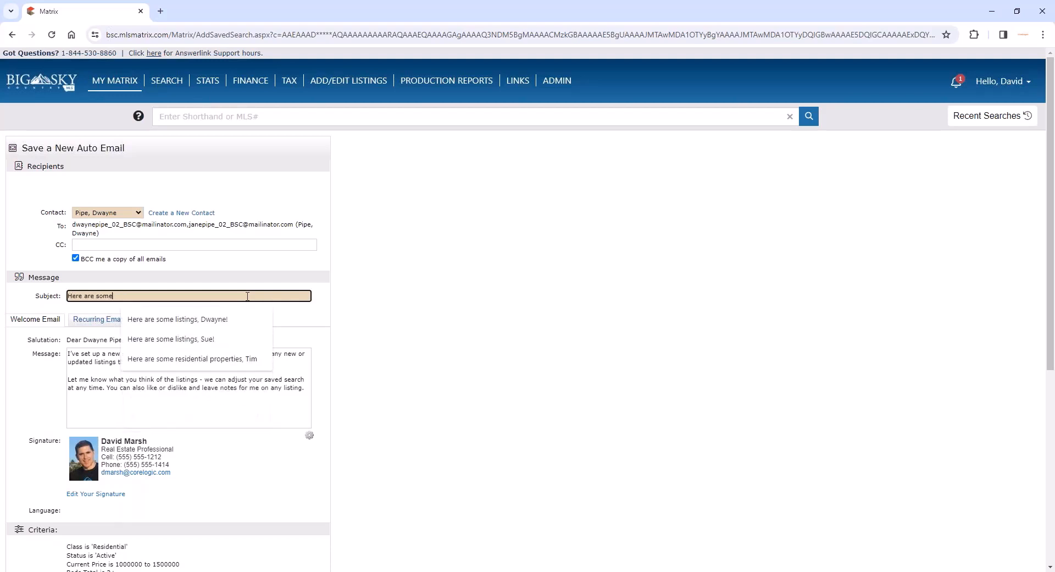
pyautogui.write(' proper')
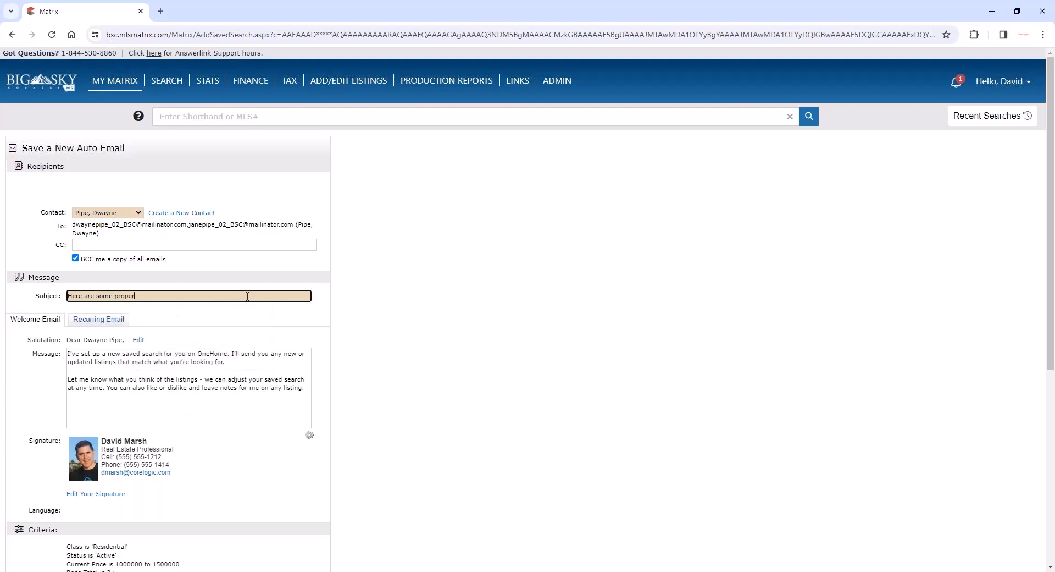
pyautogui.write('ties, Dwayne!')
pyautogui.click(388, 288)
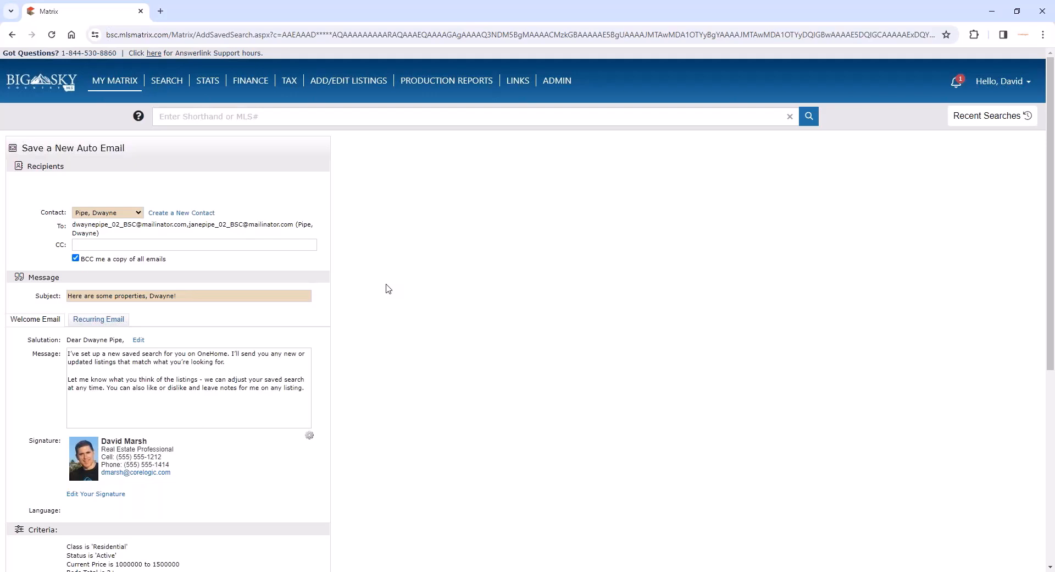
pyautogui.scroll(-6, 388, 288)
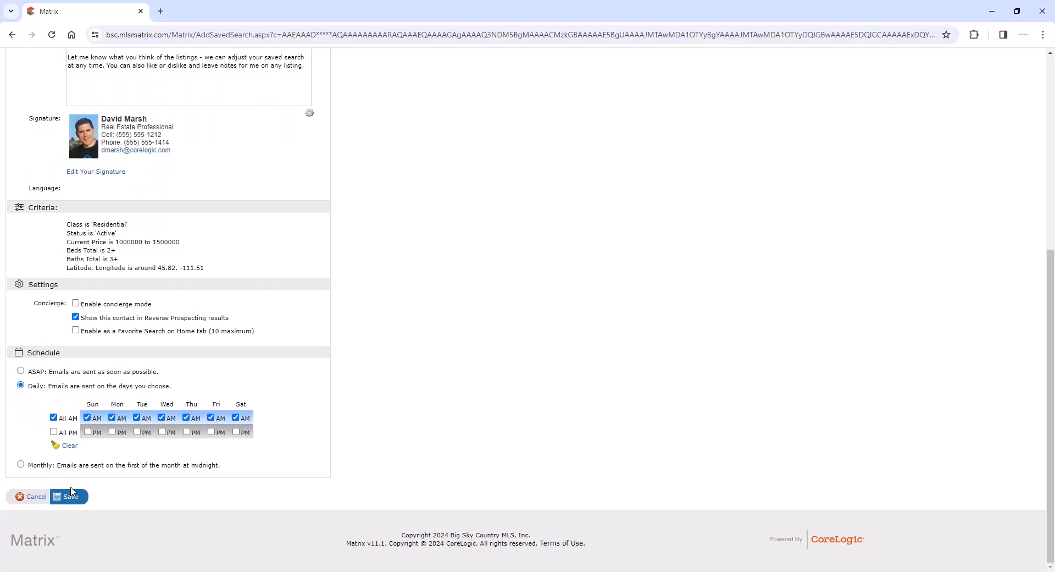
# - Review the auto email's default welcome message and the options for saving or resetting its default text
pyautogui.scroll(1, 392, 408)
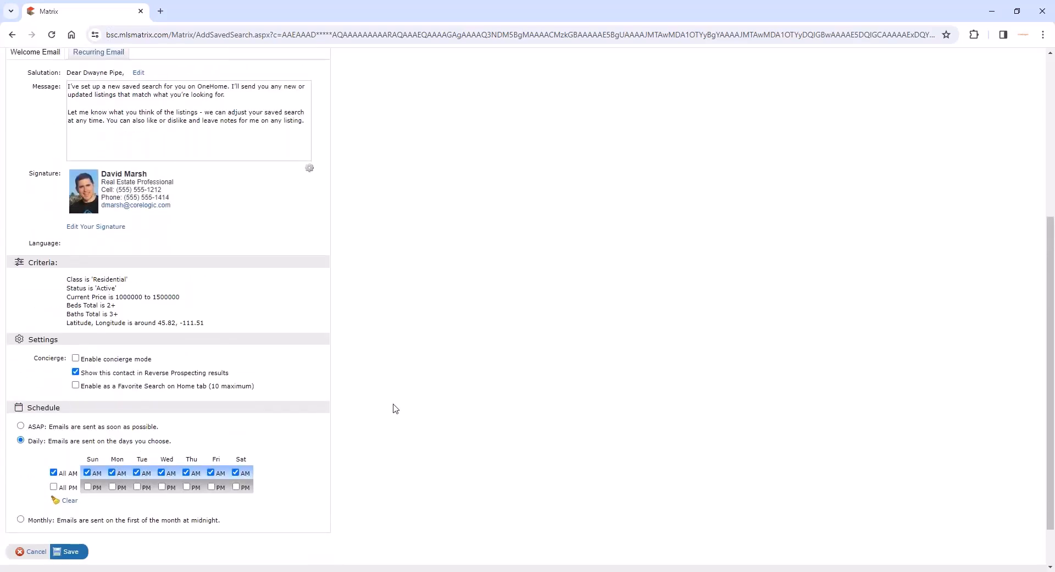
pyautogui.scroll(4, 398, 384)
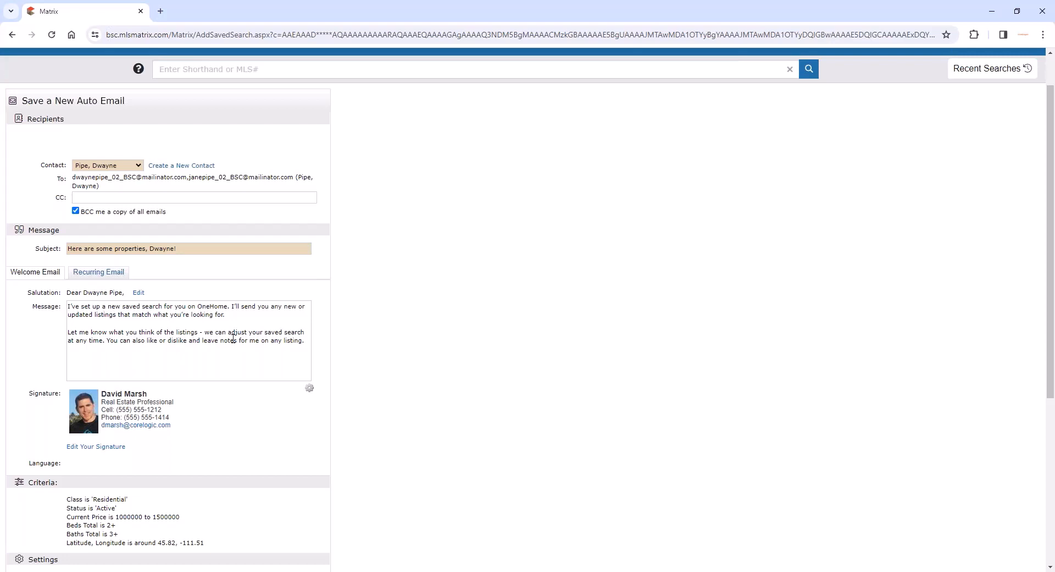
pyautogui.moveTo(301, 341); pyautogui.dragTo(94, 307)
pyautogui.click(95, 316)
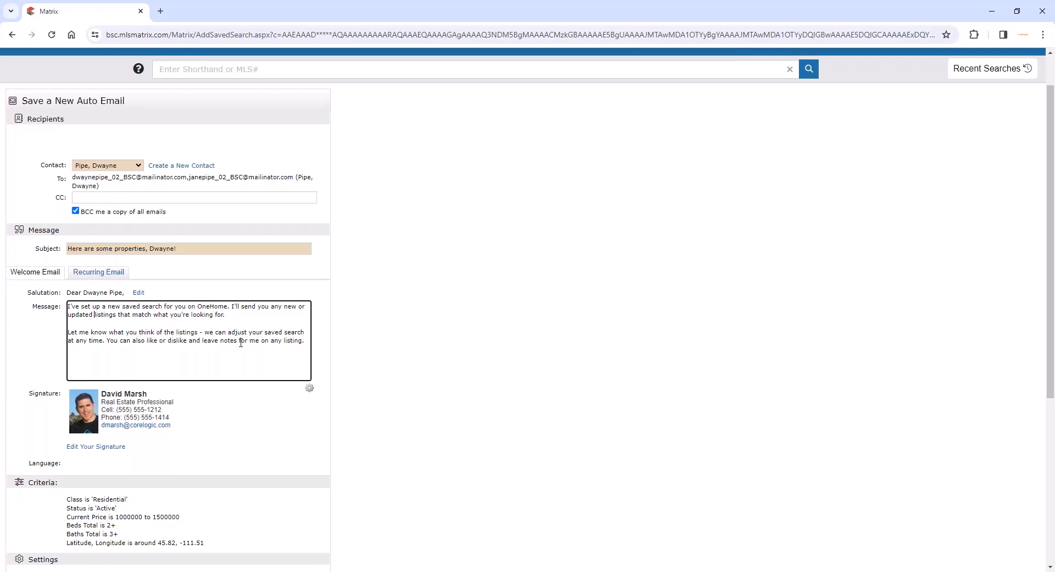
pyautogui.click(308, 388)
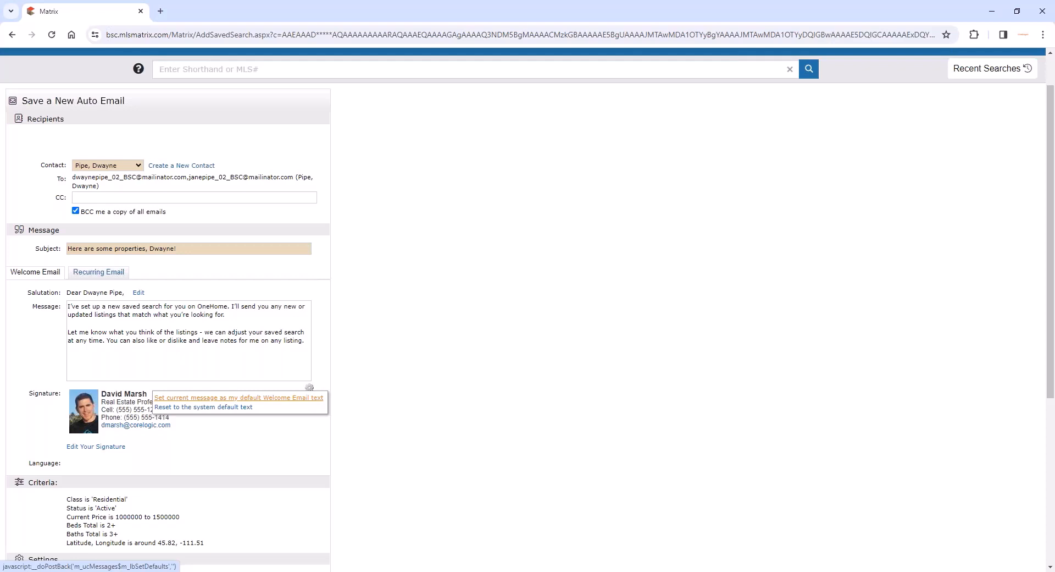
pyautogui.click(338, 372)
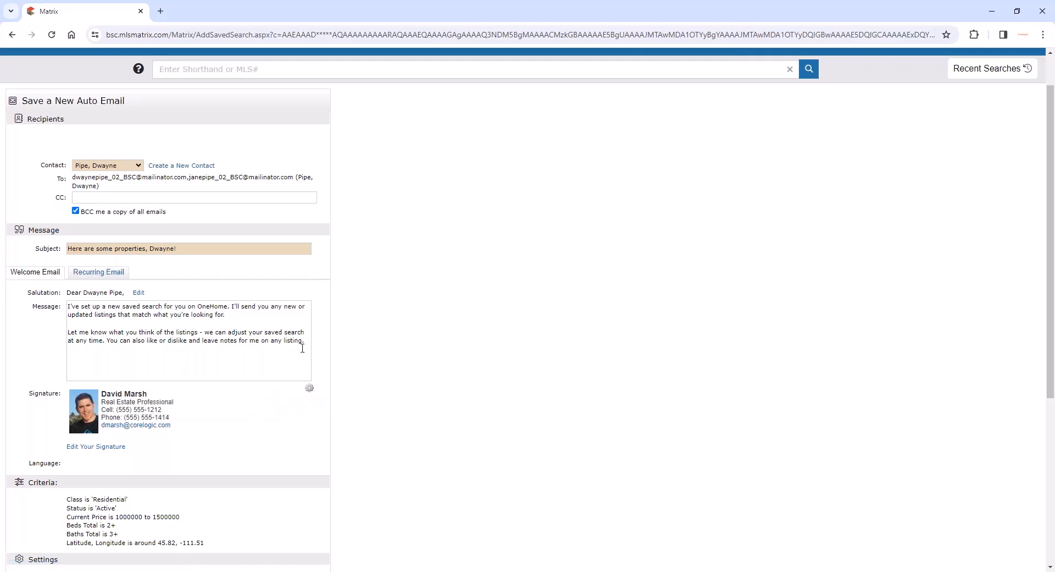
pyautogui.click(310, 388)
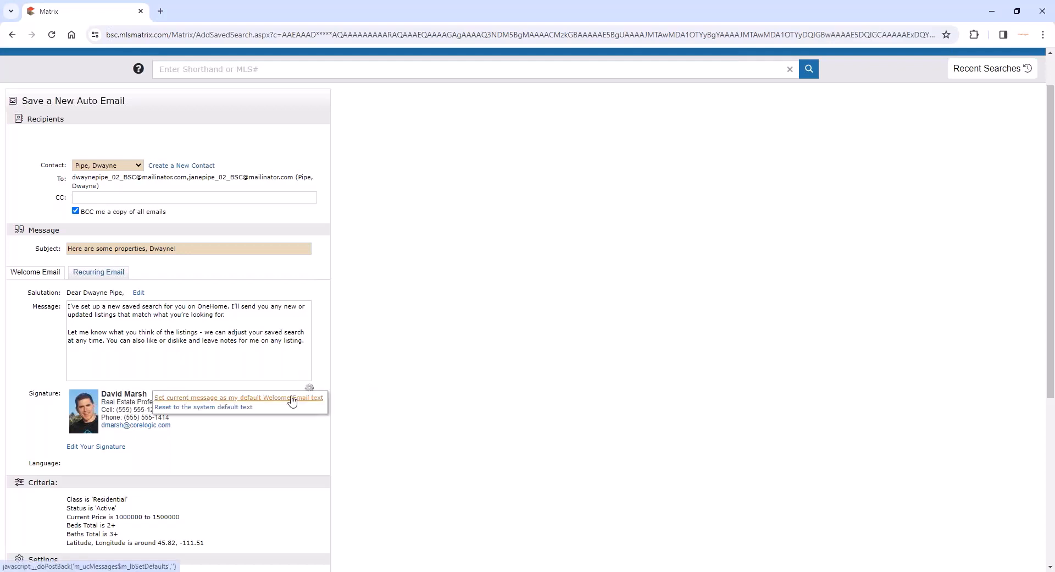
pyautogui.click(381, 374)
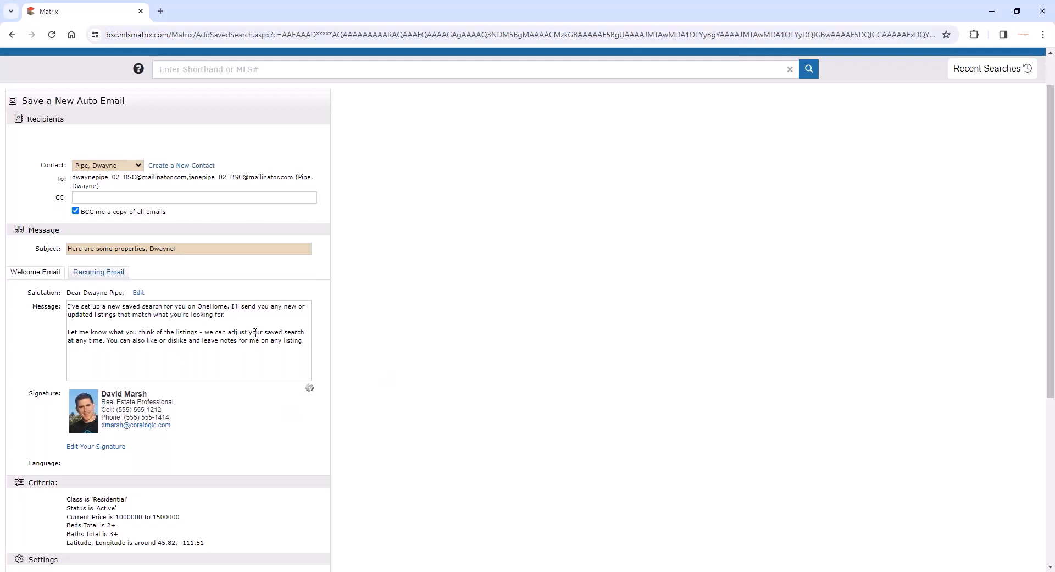
pyautogui.moveTo(263, 340); pyautogui.dragTo(102, 313)
pyautogui.click(102, 312)
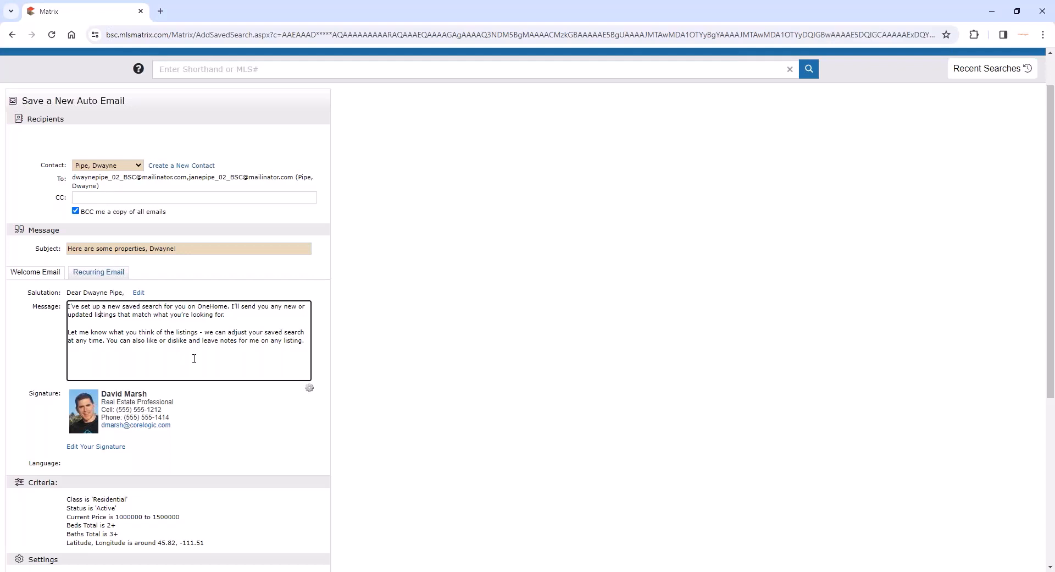
pyautogui.click(308, 391)
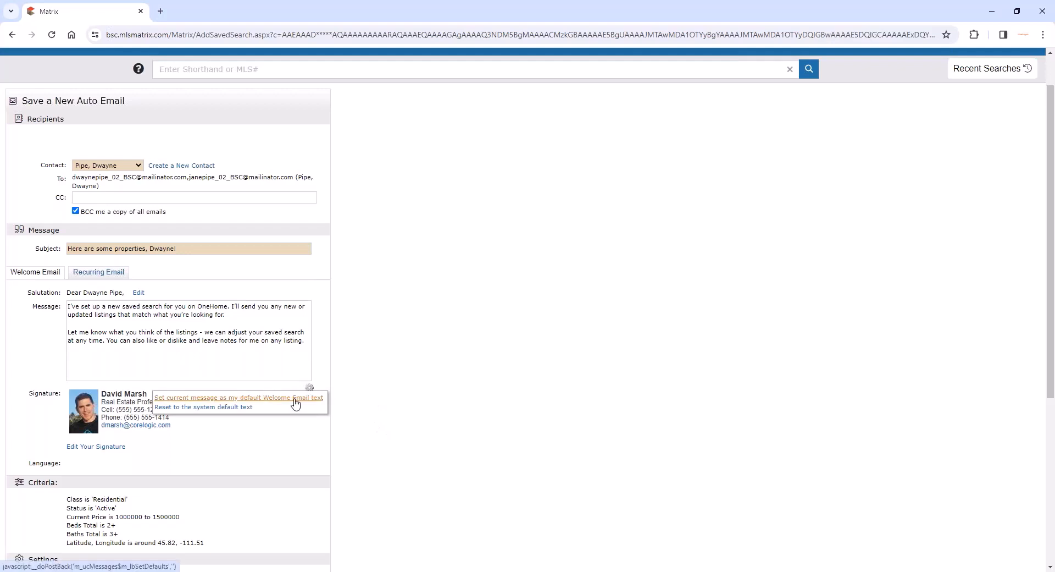
# - Write the recurring email message "Here are some additional properties!" and save it as the default Recurring Email text
pyautogui.click(113, 272)
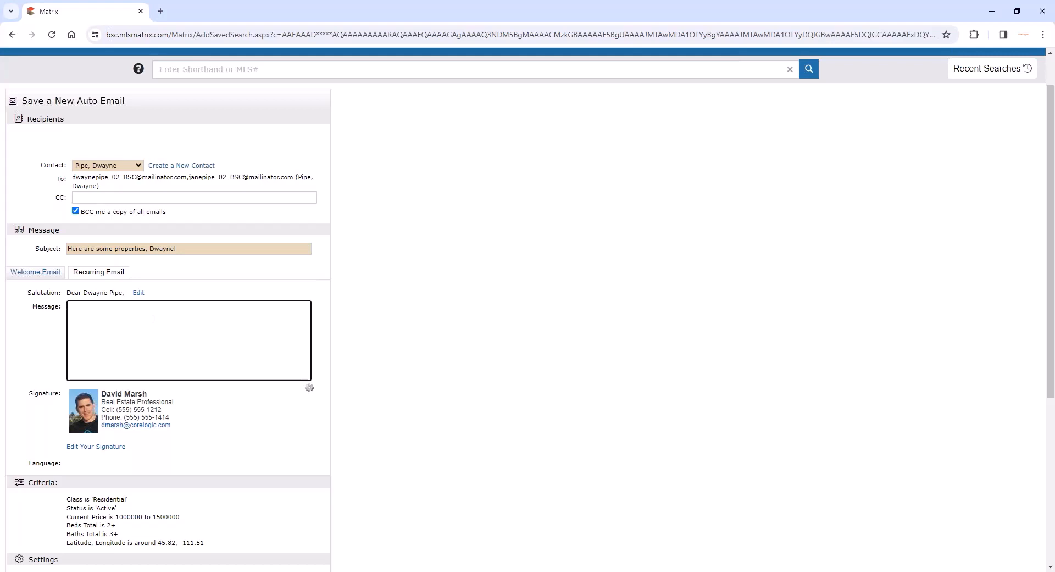
pyautogui.write('Here are some add')
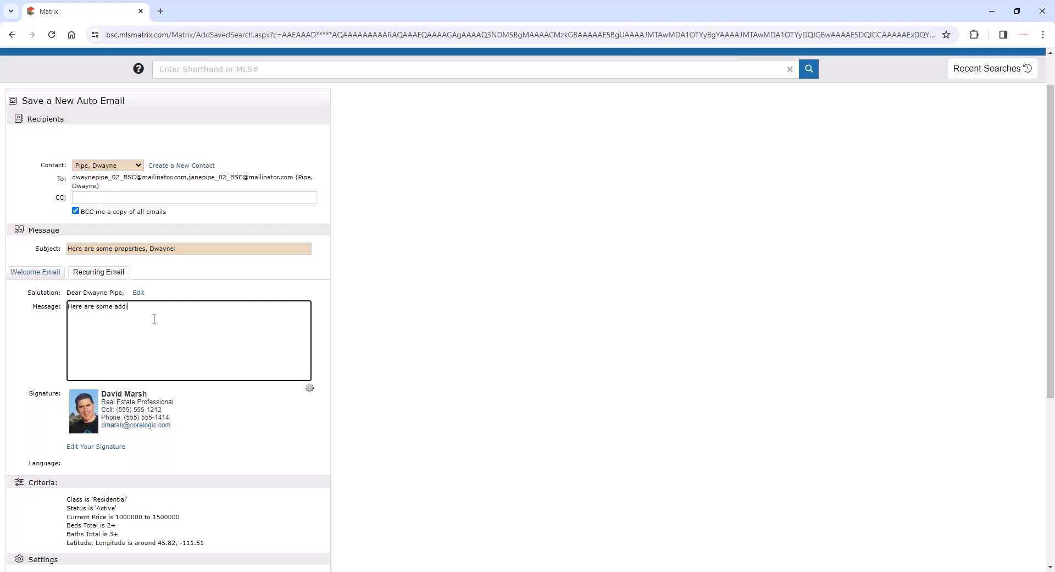
pyautogui.write('itional properties!')
pyautogui.click(309, 388)
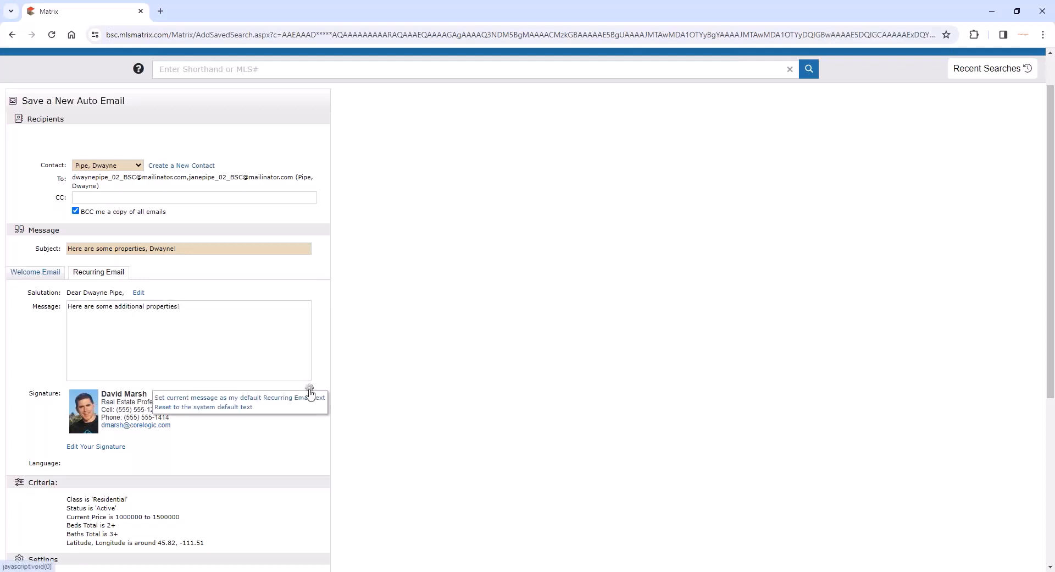
pyautogui.click(293, 404)
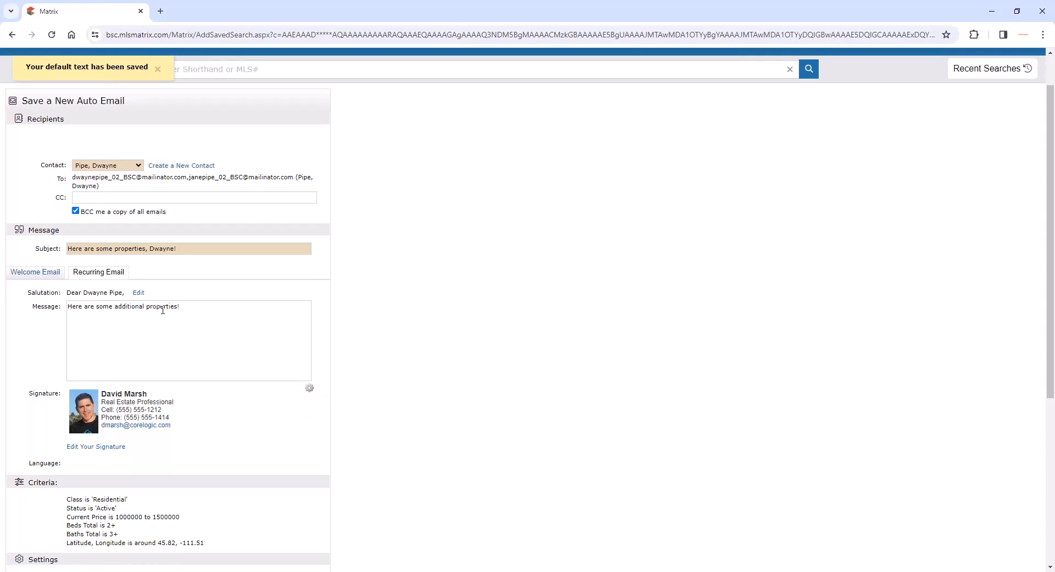
pyautogui.moveTo(193, 311); pyautogui.dragTo(43, 316)
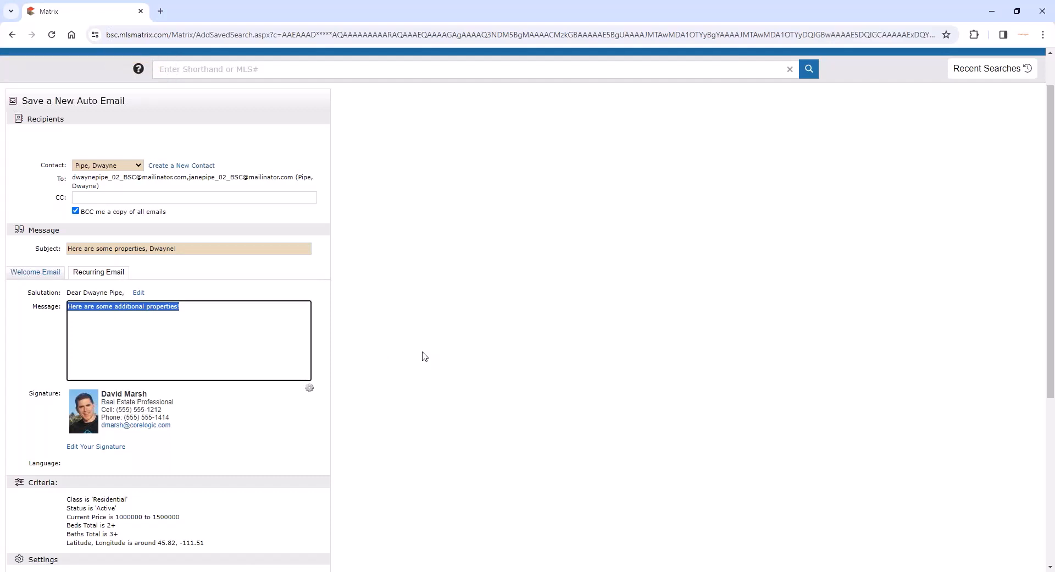
# - Return to the welcome email, view the email signature editor and close it without making changes
pyautogui.click(33, 272)
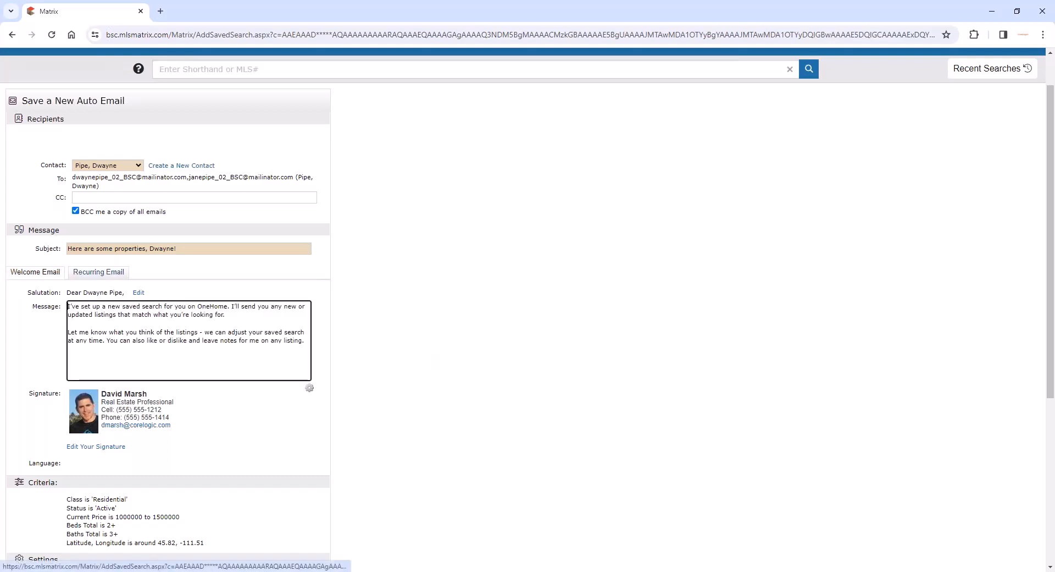
pyautogui.scroll(-1, 509, 352)
pyautogui.scroll(-1, 508, 352)
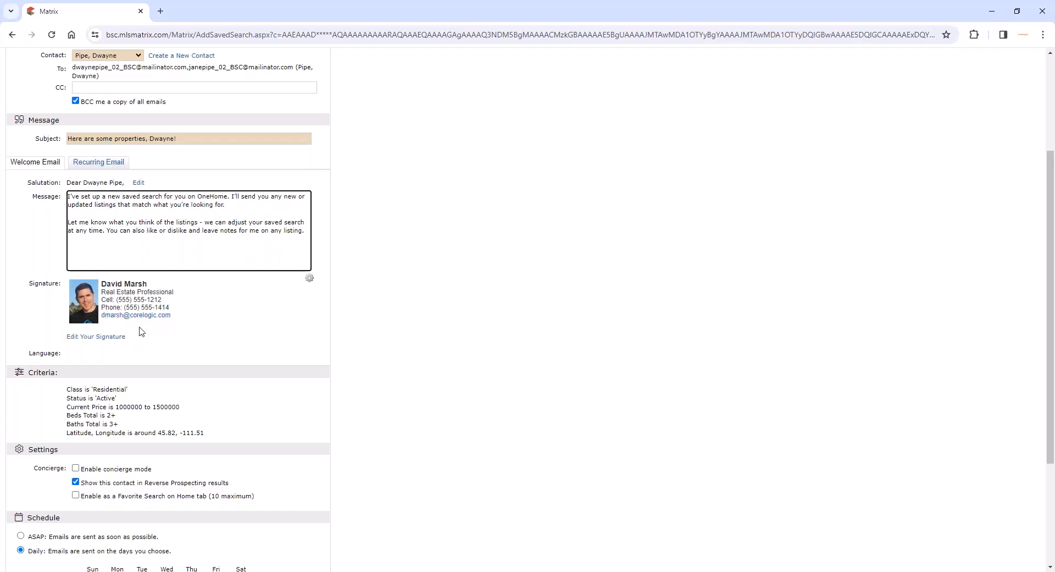
pyautogui.click(114, 341)
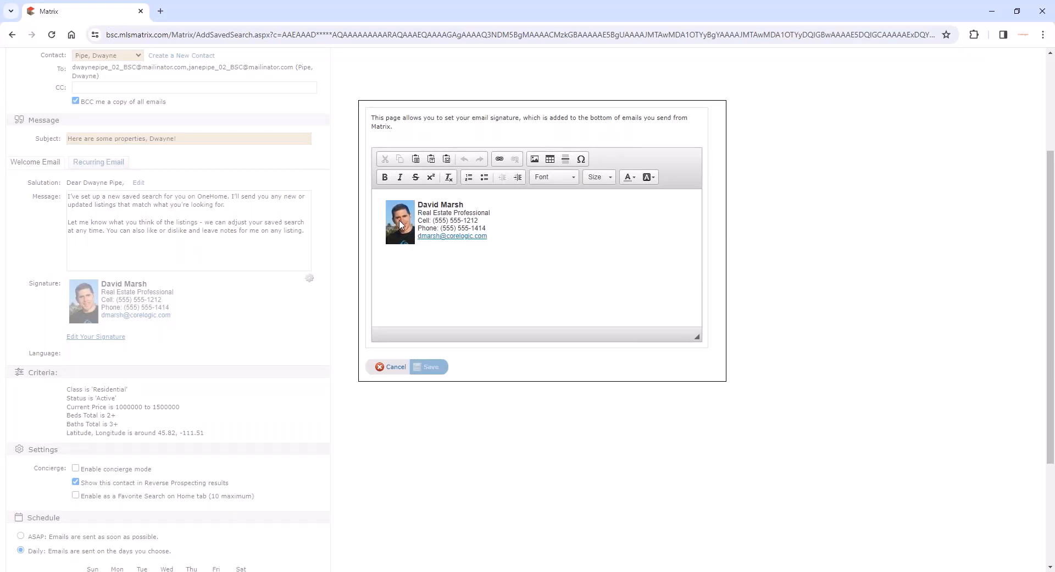
pyautogui.click(401, 367)
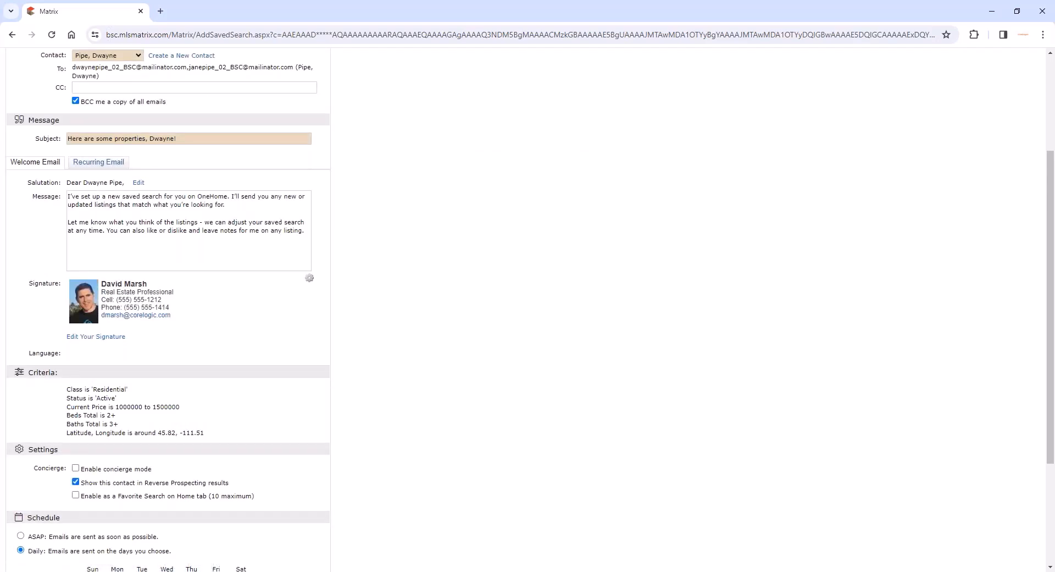
# - Limit the auto email's daily schedule to Wednesday AM and Friday PM
pyautogui.scroll(-2, 353, 377)
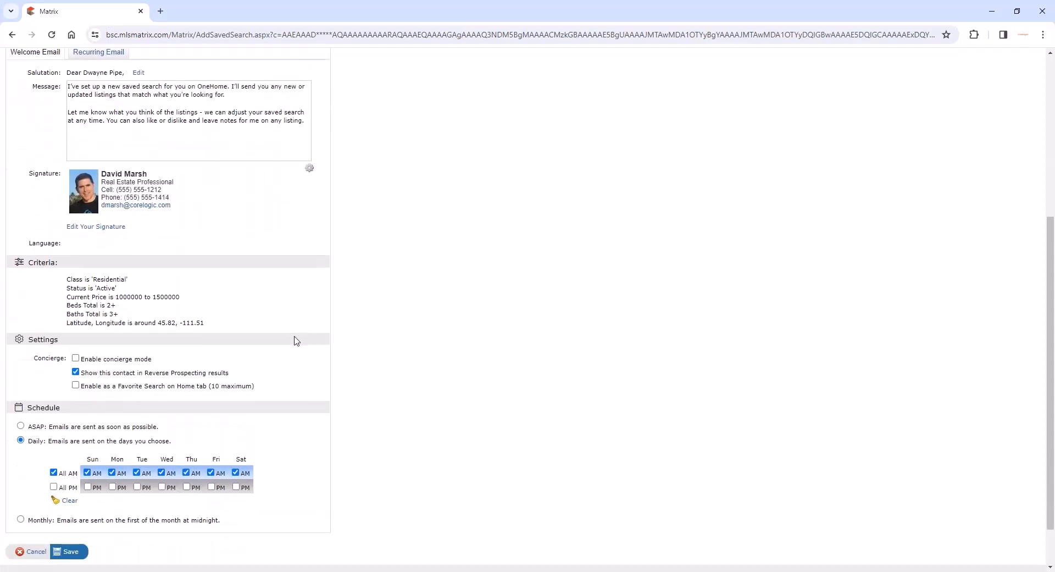
pyautogui.scroll(-1, 115, 355)
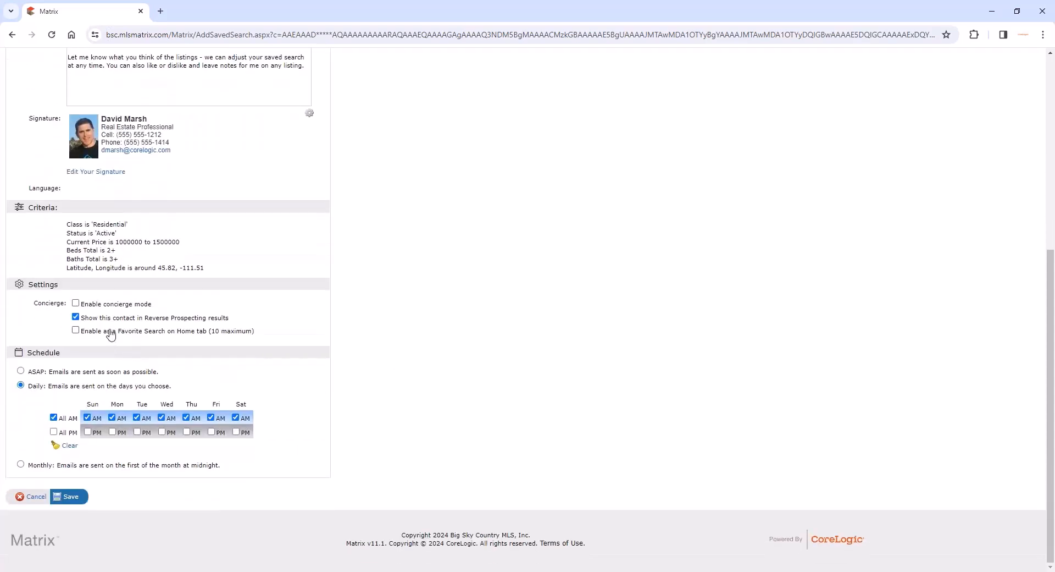
pyautogui.doubleClick(44, 352)
pyautogui.click(54, 432)
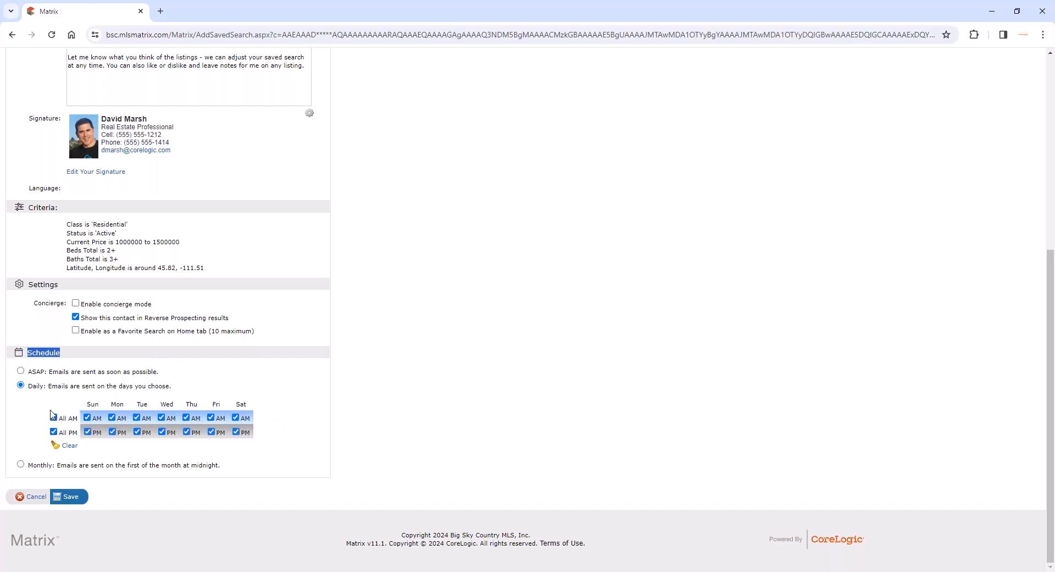
pyautogui.click(54, 417)
pyautogui.click(54, 432)
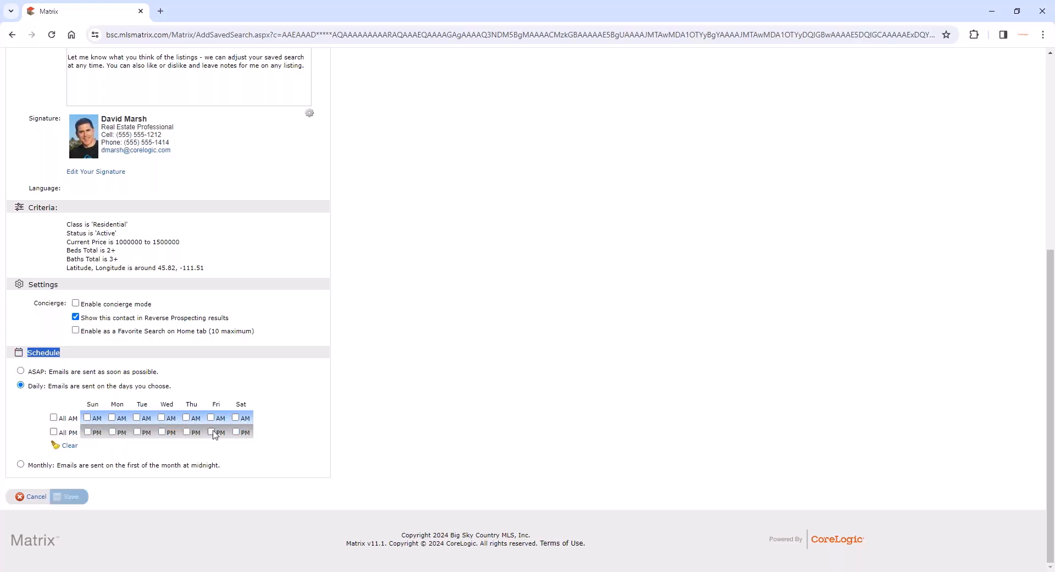
pyautogui.click(212, 433)
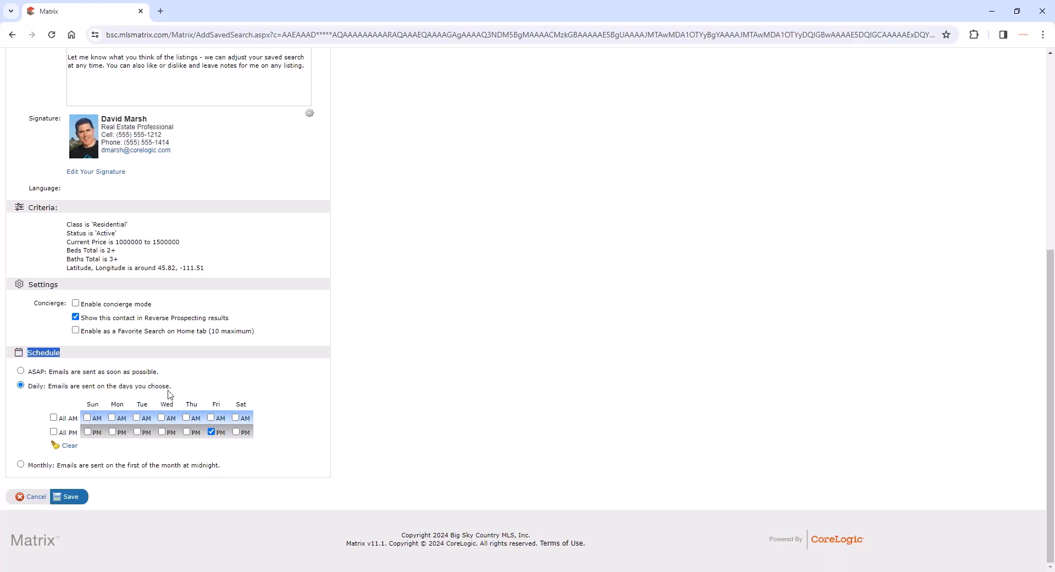
pyautogui.click(162, 417)
# - Switch the auto email schedule to ASAP, and try the Monthly option as well
pyautogui.click(21, 371)
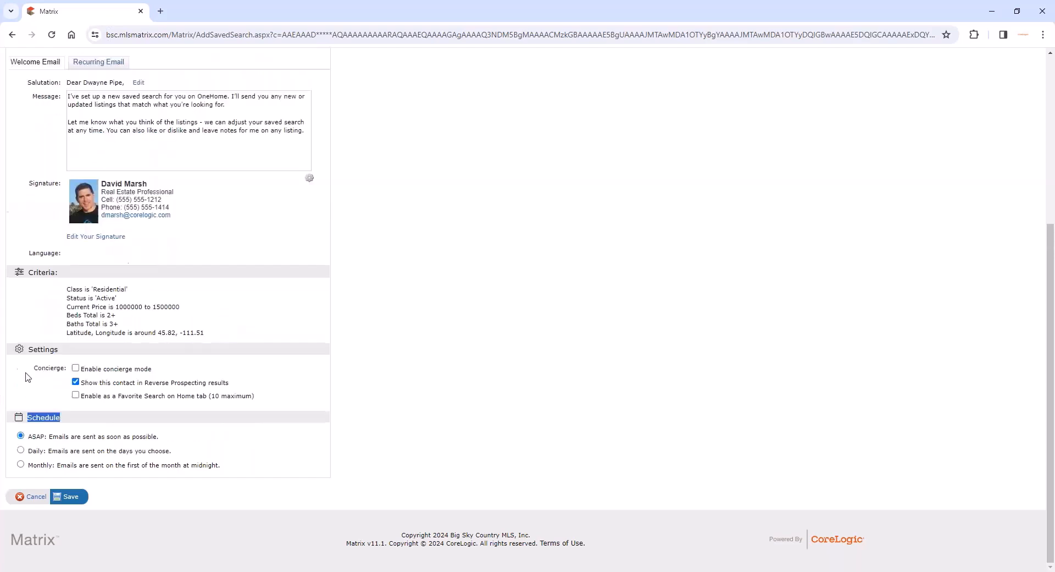
pyautogui.click(141, 421)
pyautogui.click(21, 464)
pyautogui.click(21, 465)
# - Enable concierge mode for the auto email
pyautogui.doubleClick(42, 416)
pyautogui.click(75, 368)
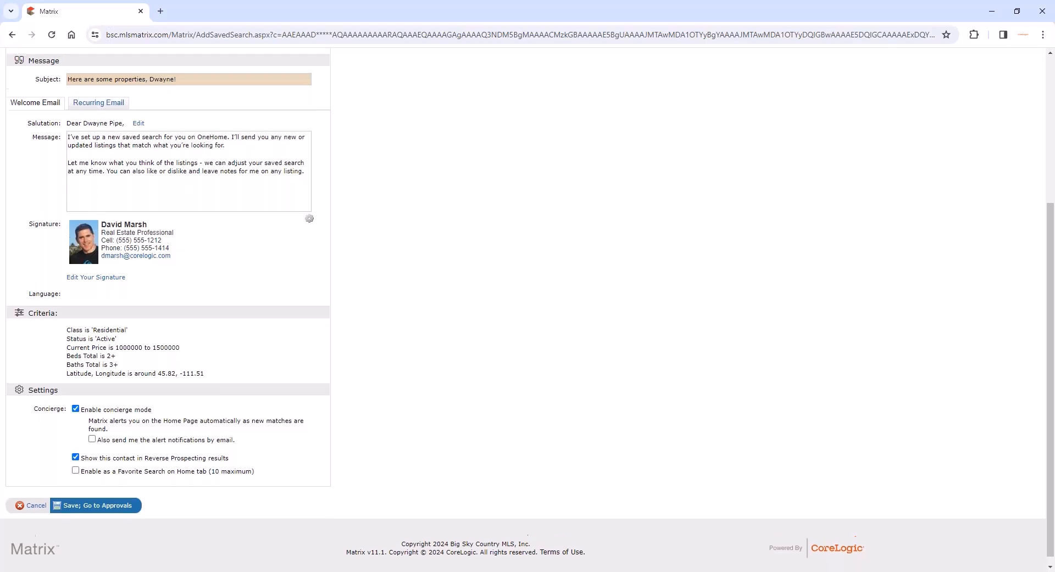
# - Open the Contacts list in a new browser tab to review it, and return to the auto email form
pyautogui.scroll(5, 275, 440)
pyautogui.moveTo(115, 81)
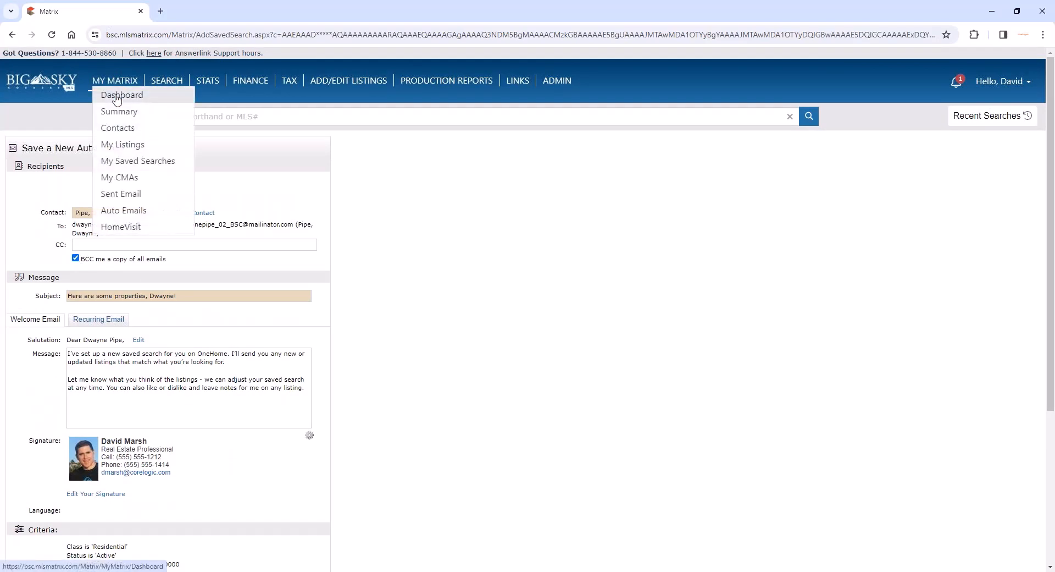
pyautogui.click(165, 134)
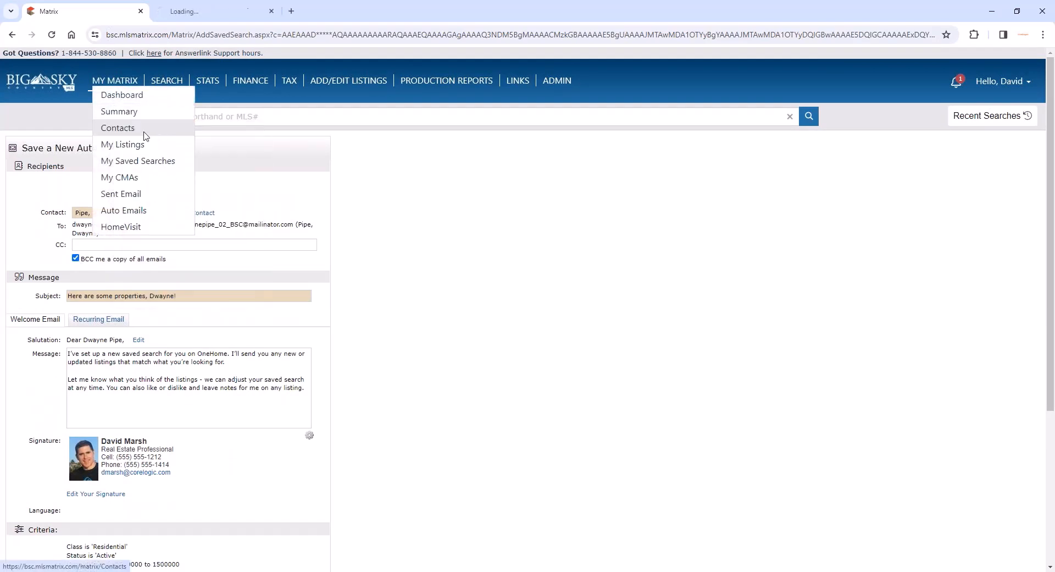
pyautogui.click(184, 12)
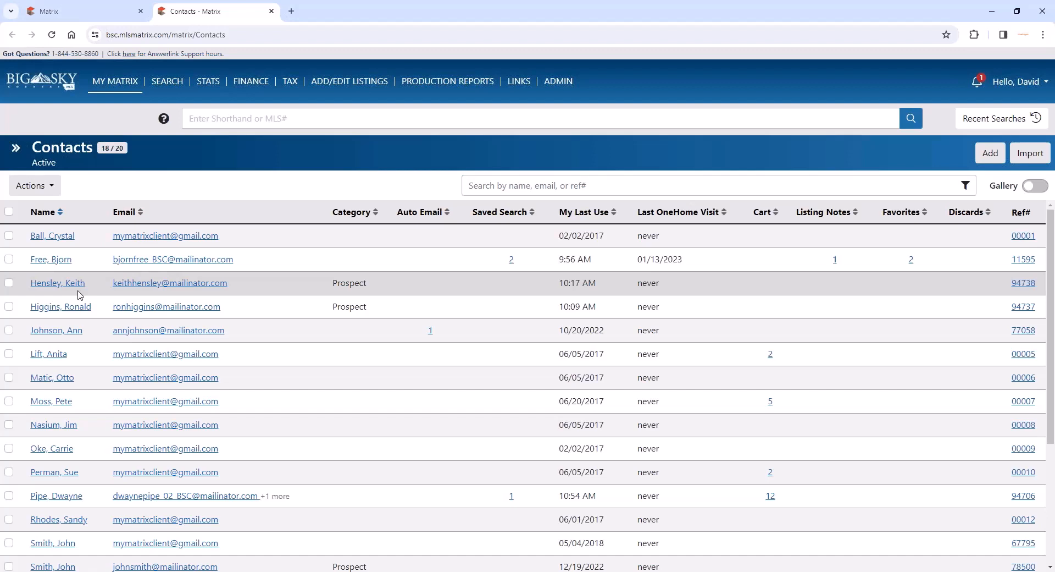
pyautogui.click(109, 11)
# - Hide the contact from Reverse Prospecting results and restore that setting to shown
pyautogui.scroll(-3, 543, 383)
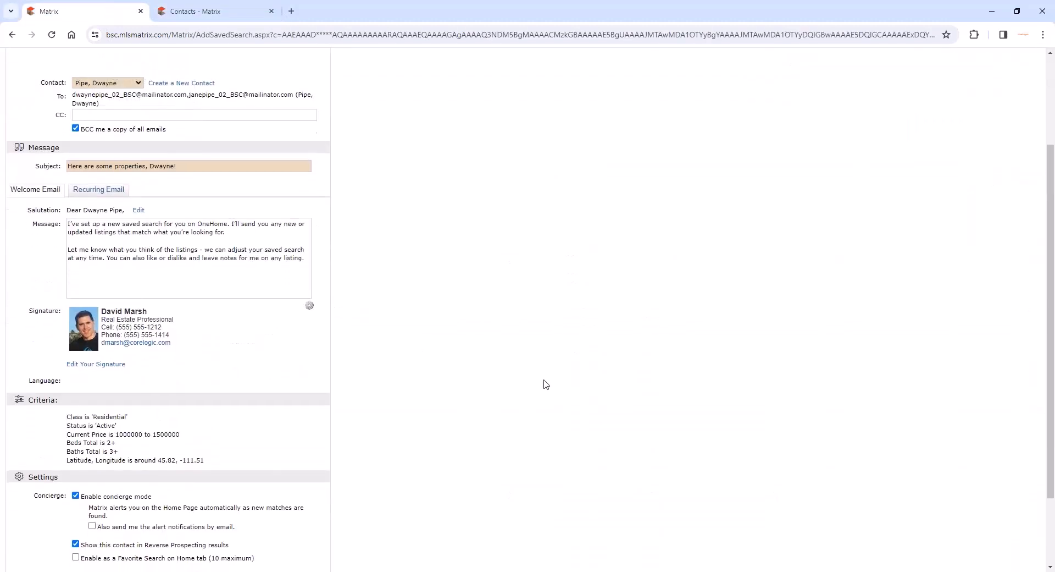
pyautogui.scroll(-3, 546, 383)
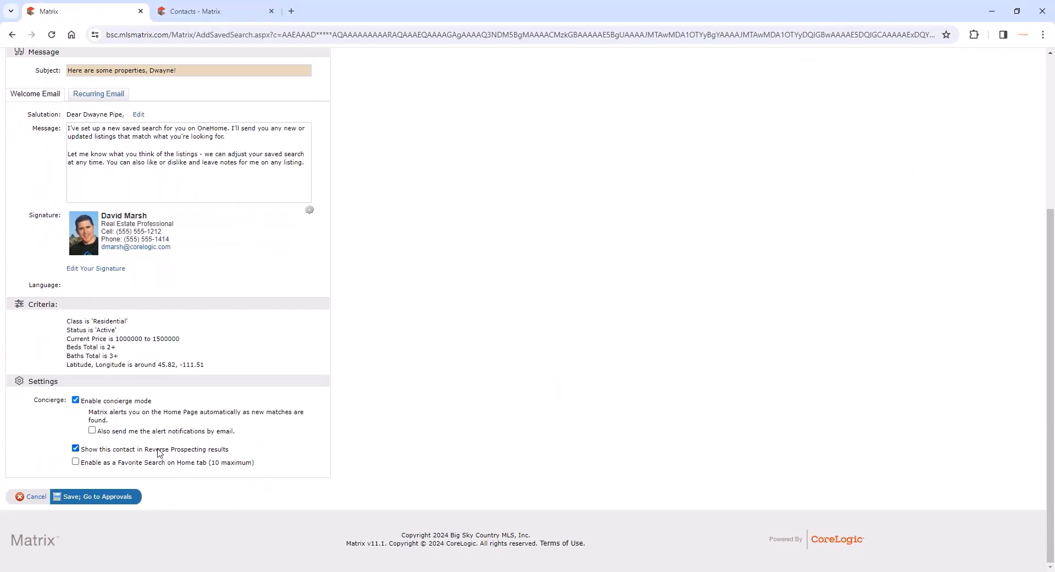
pyautogui.click(76, 448)
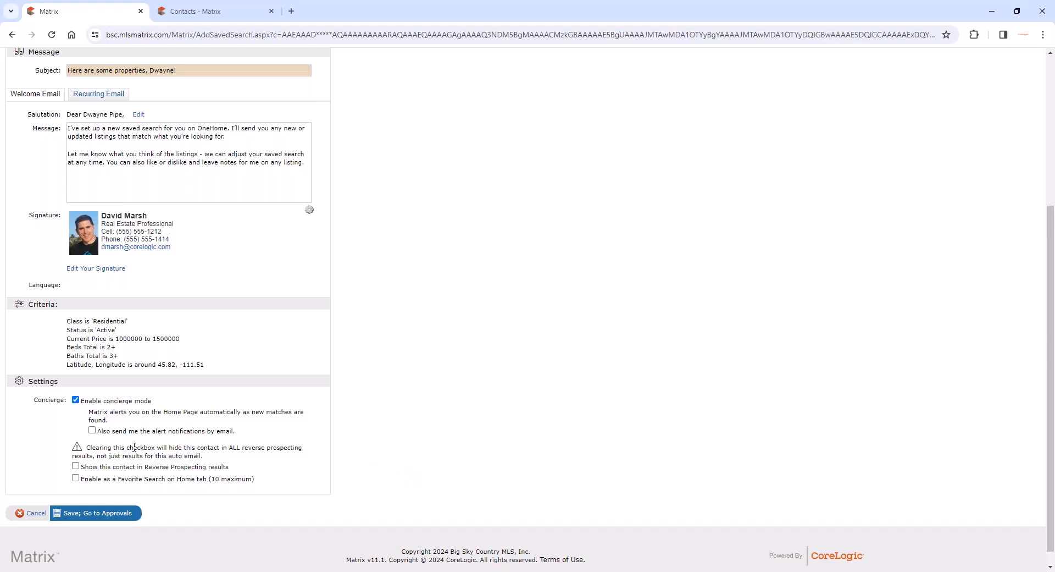
pyautogui.click(75, 467)
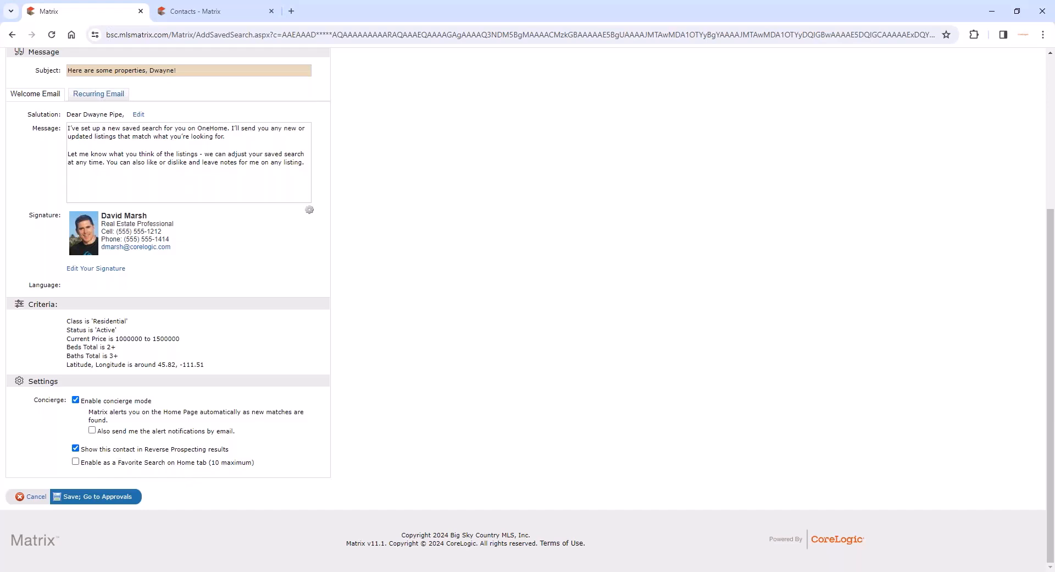
# - Save the concierge auto email and reject the fifth and seventh listings on its approvals page
pyautogui.click(114, 500)
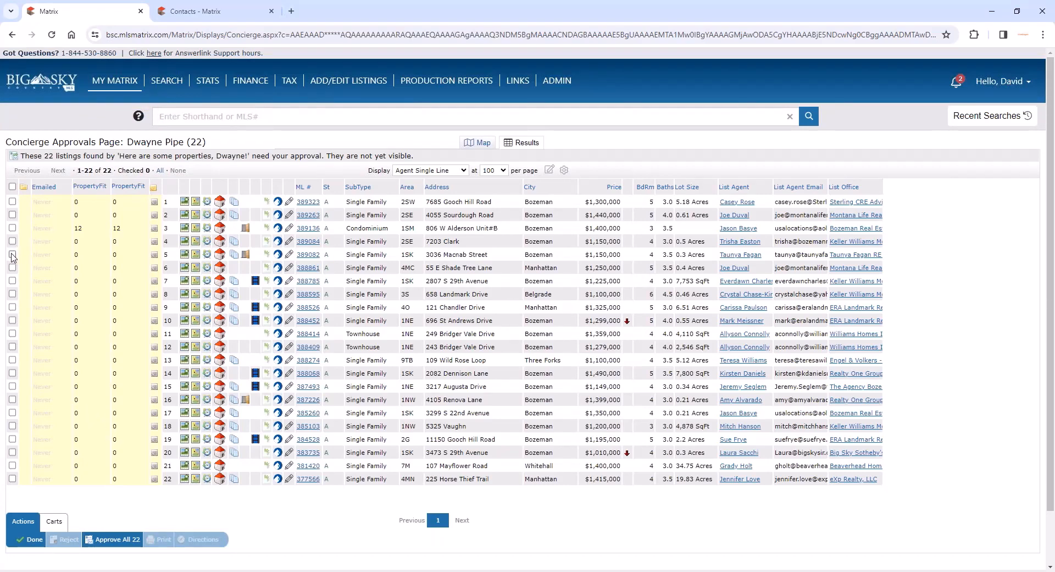
pyautogui.click(12, 254)
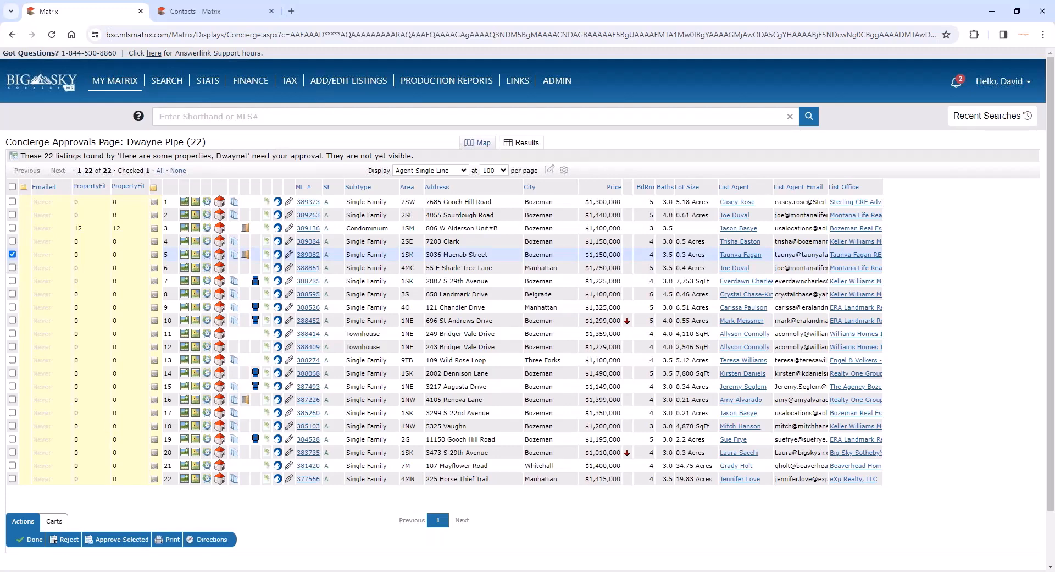
pyautogui.click(12, 280)
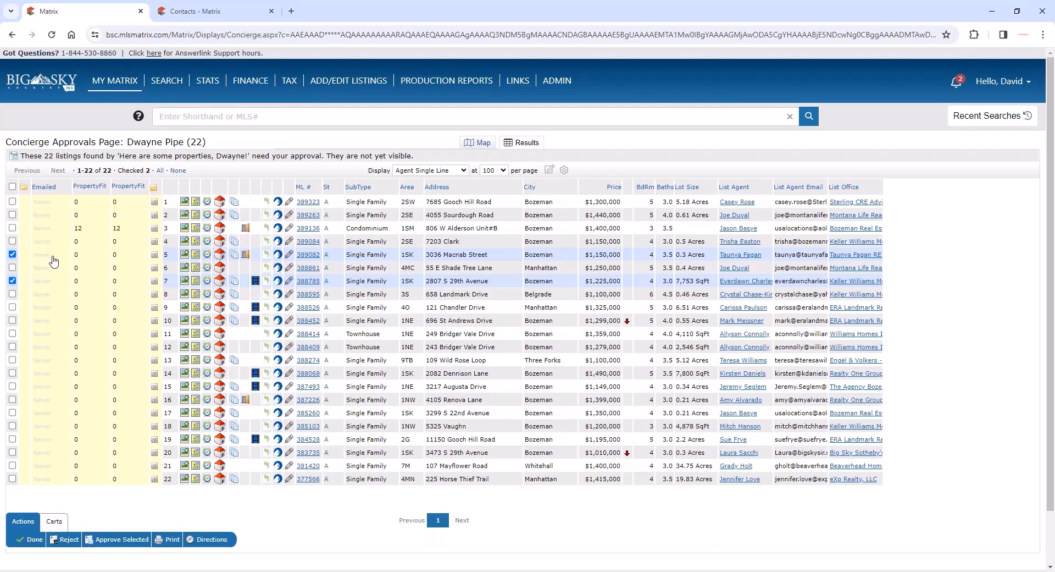
pyautogui.moveTo(55, 254); pyautogui.dragTo(33, 255)
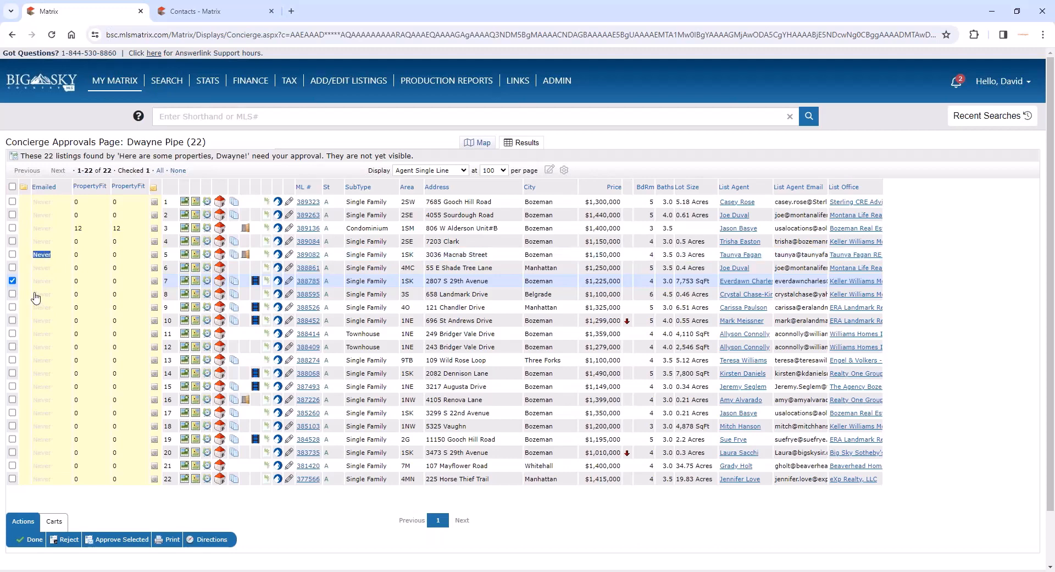
pyautogui.click(12, 254)
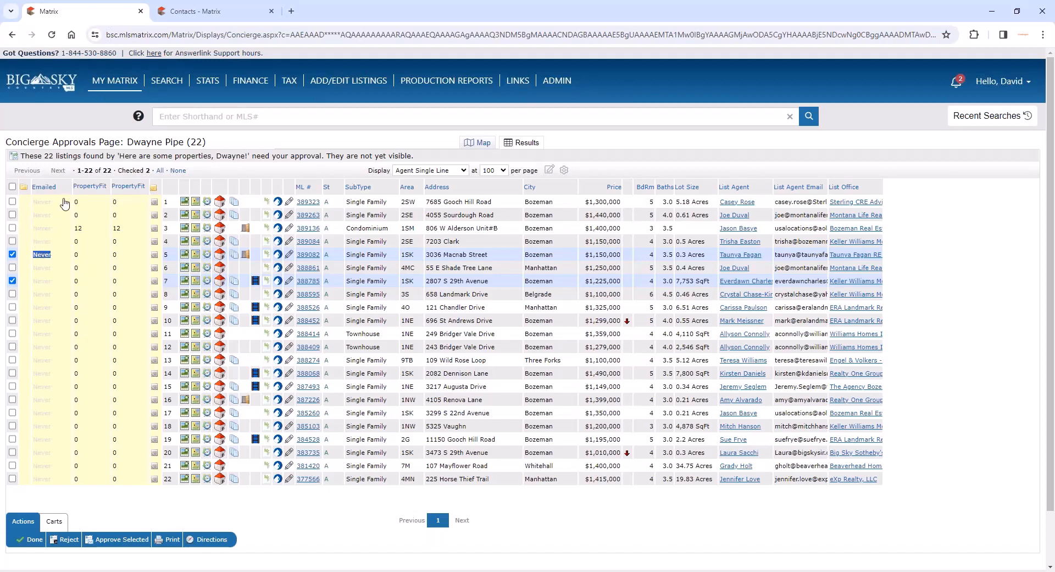
pyautogui.click(64, 167)
pyautogui.click(68, 540)
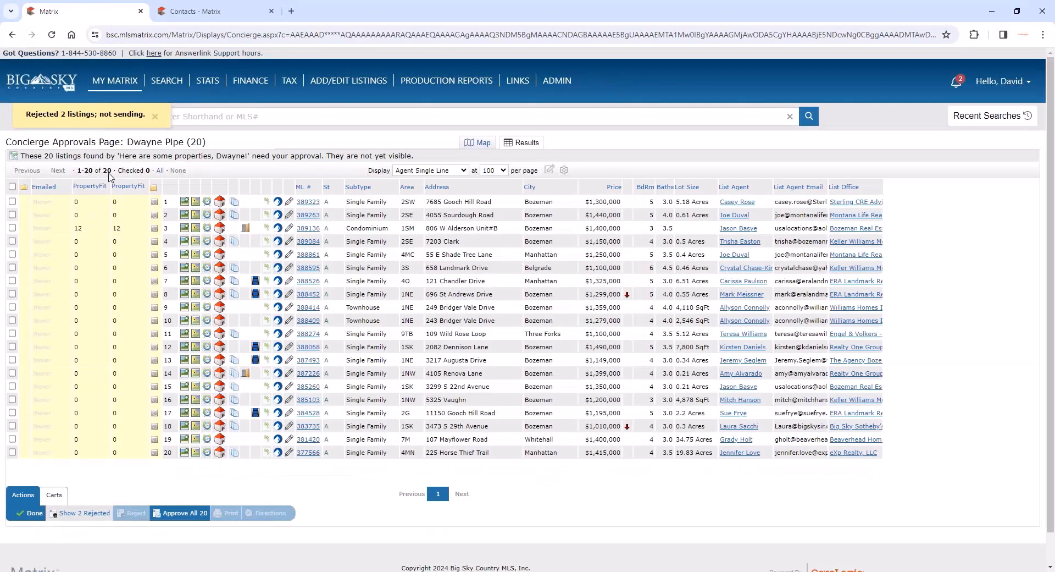
# - Approve all the remaining listings for the auto email
pyautogui.doubleClick(108, 171)
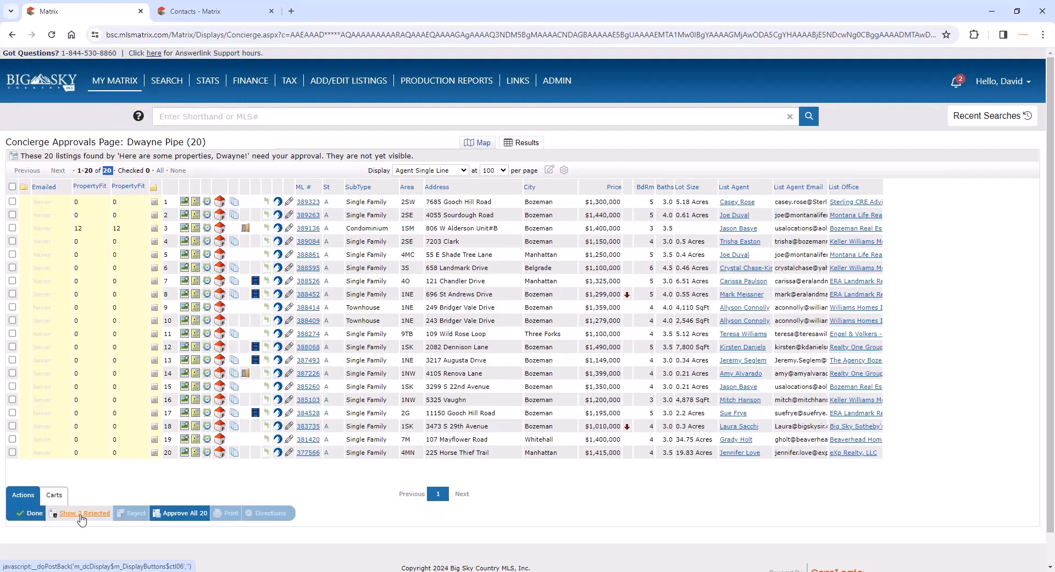
pyautogui.click(193, 515)
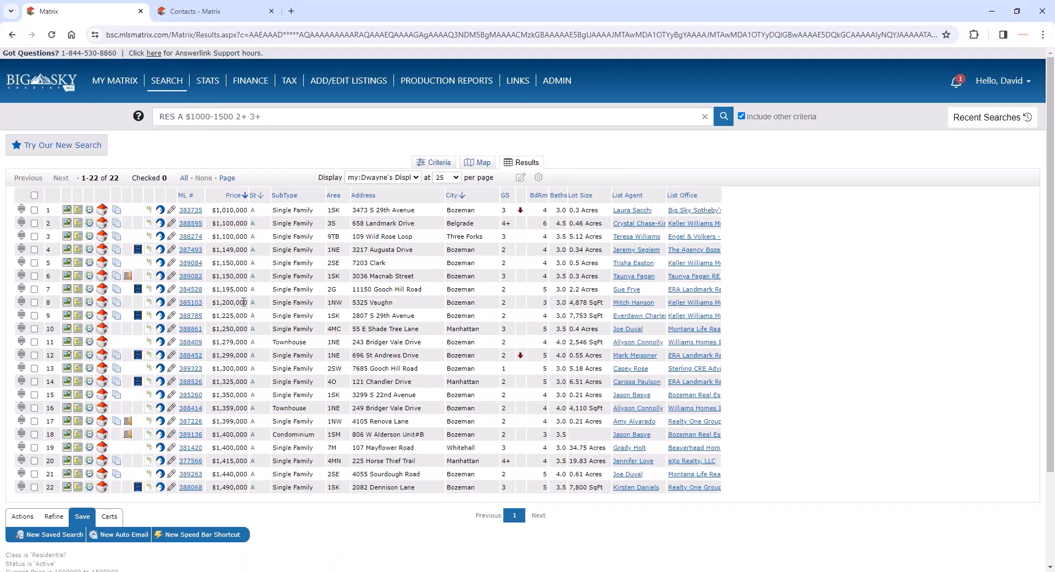
# - Open the client's record from the Contacts list and review the details of their auto email
pyautogui.moveTo(129, 86)
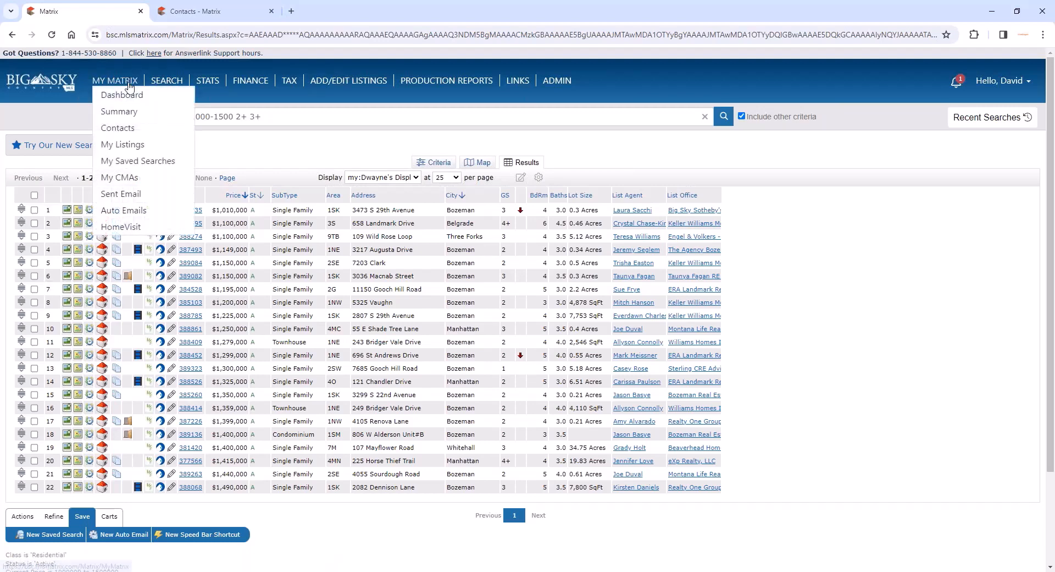
pyautogui.click(118, 129)
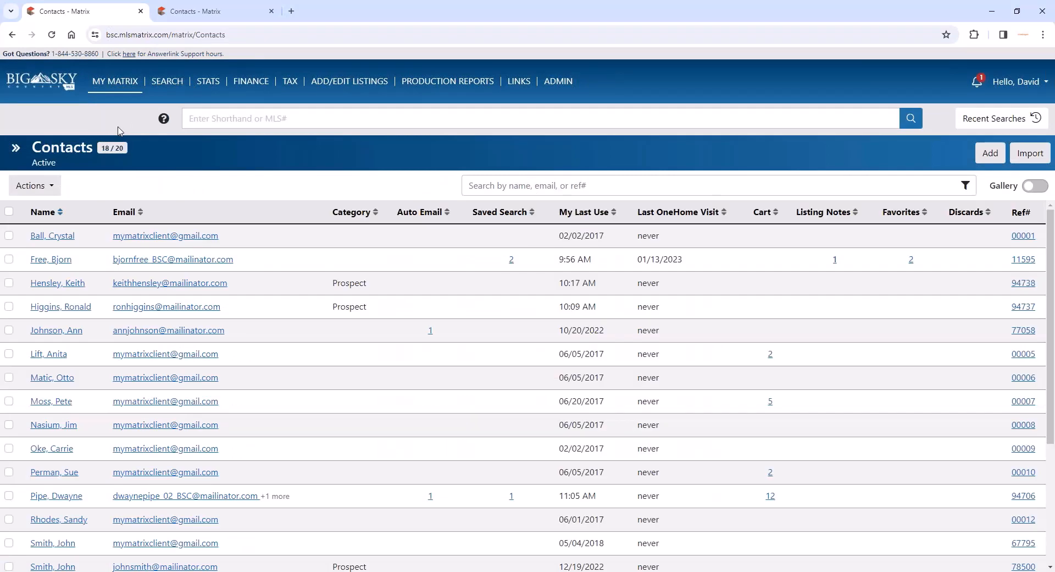
pyautogui.scroll(-1, 106, 301)
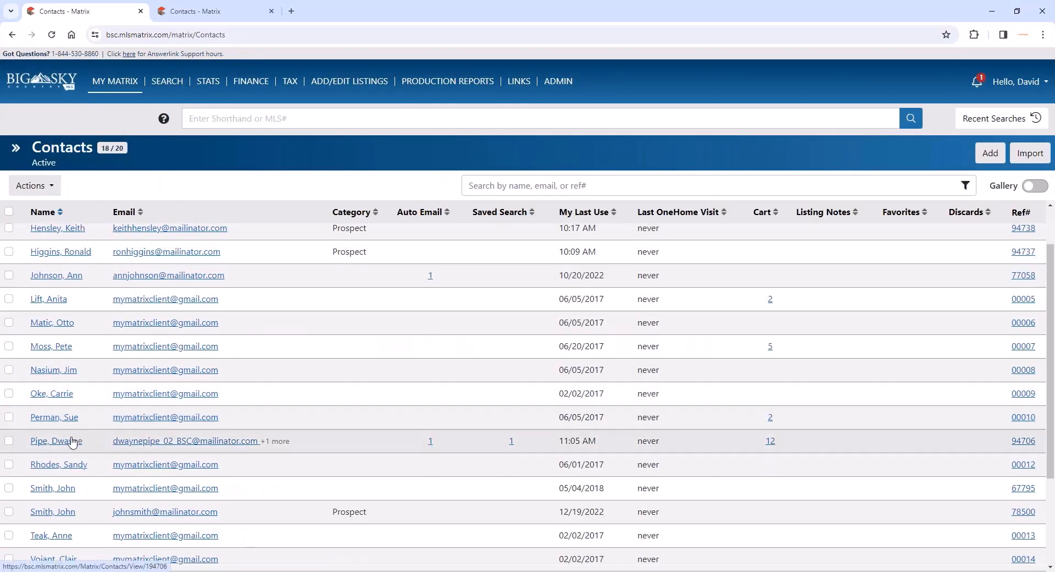
pyautogui.click(80, 442)
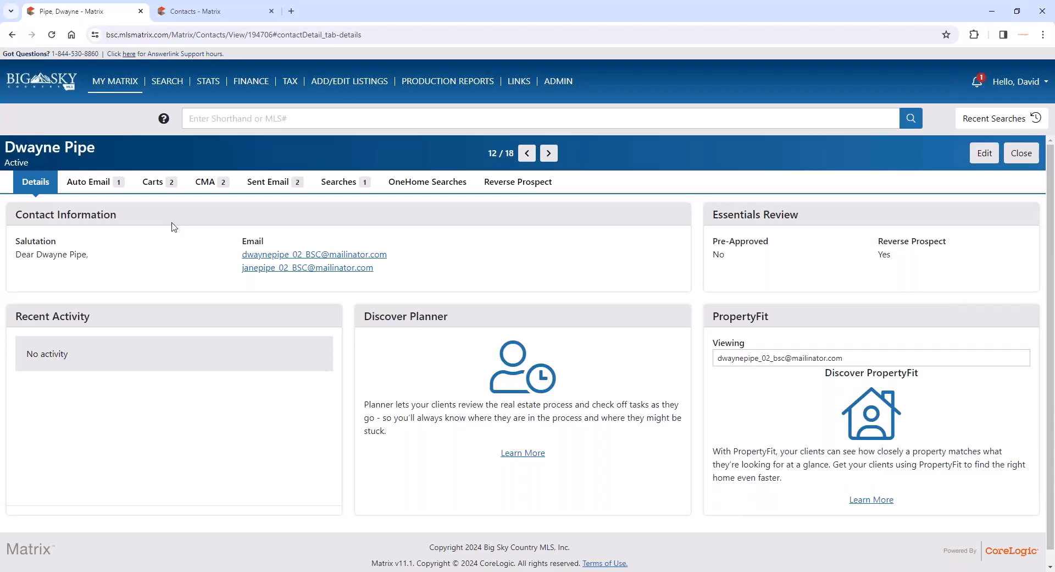
pyautogui.click(111, 183)
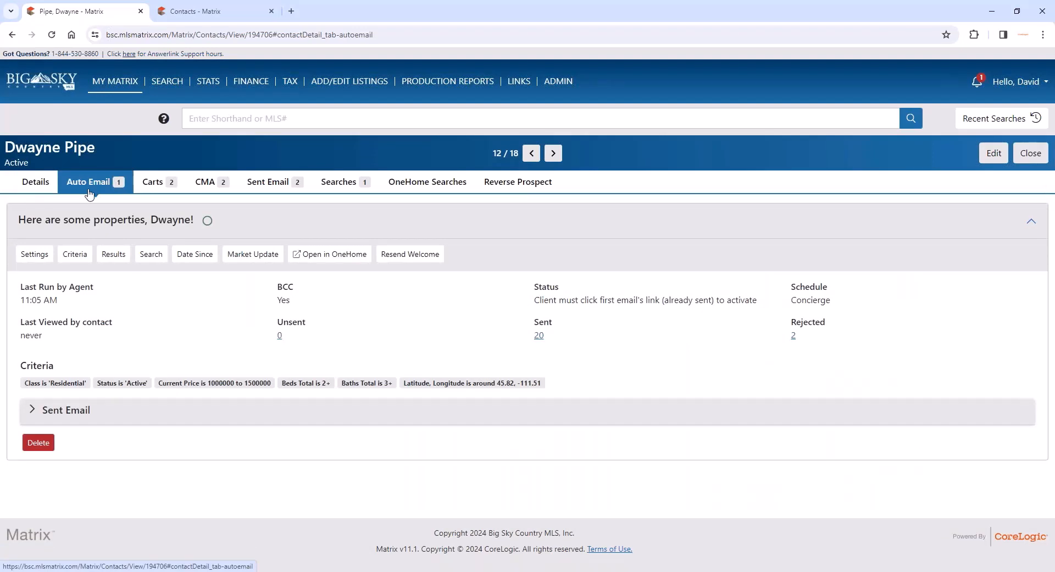
pyautogui.click(164, 224)
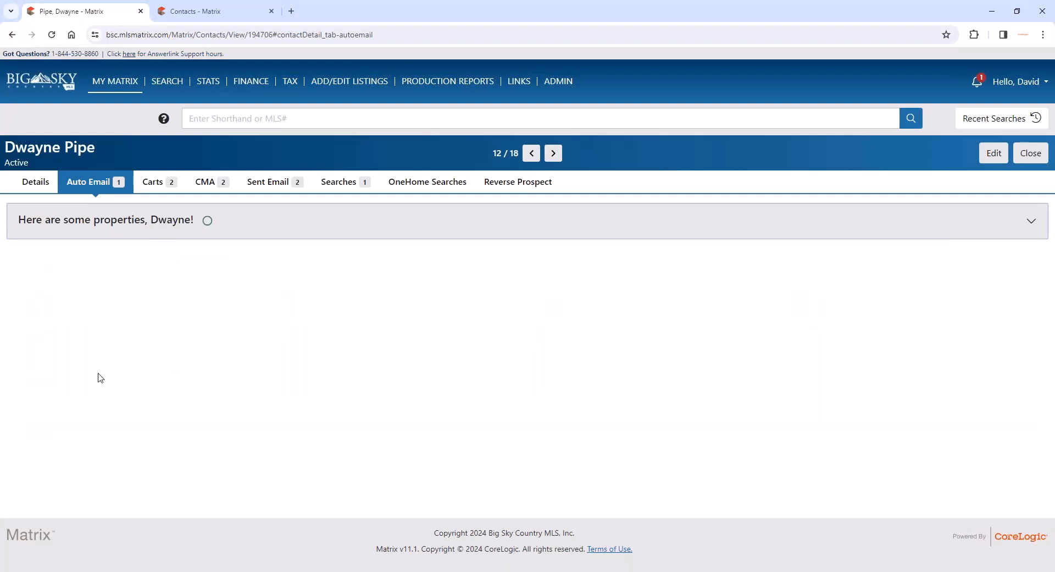
pyautogui.click(108, 227)
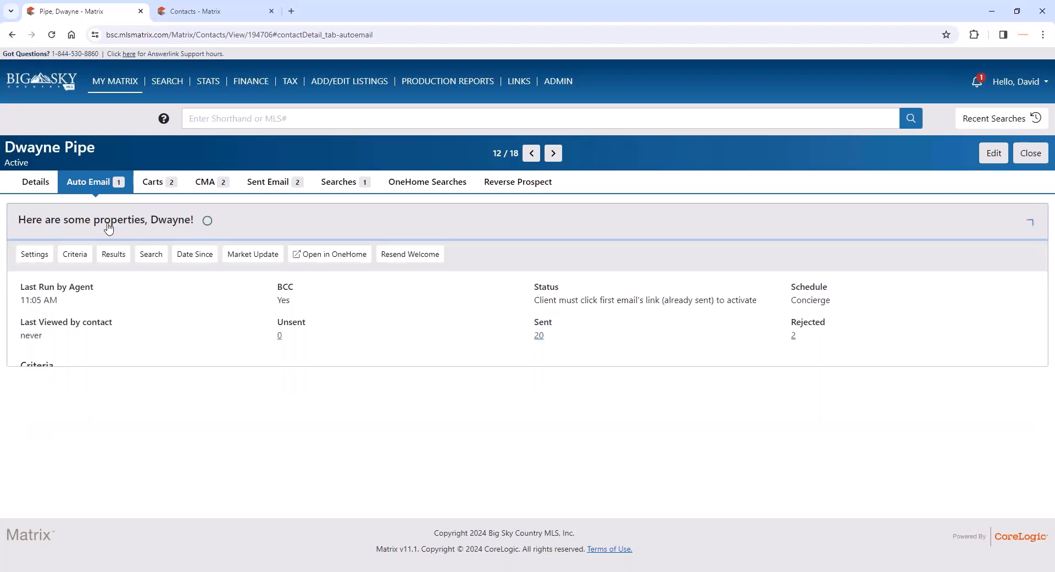
# - Review the auto email's settings, set it to Disabled and save the change
pyautogui.click(42, 259)
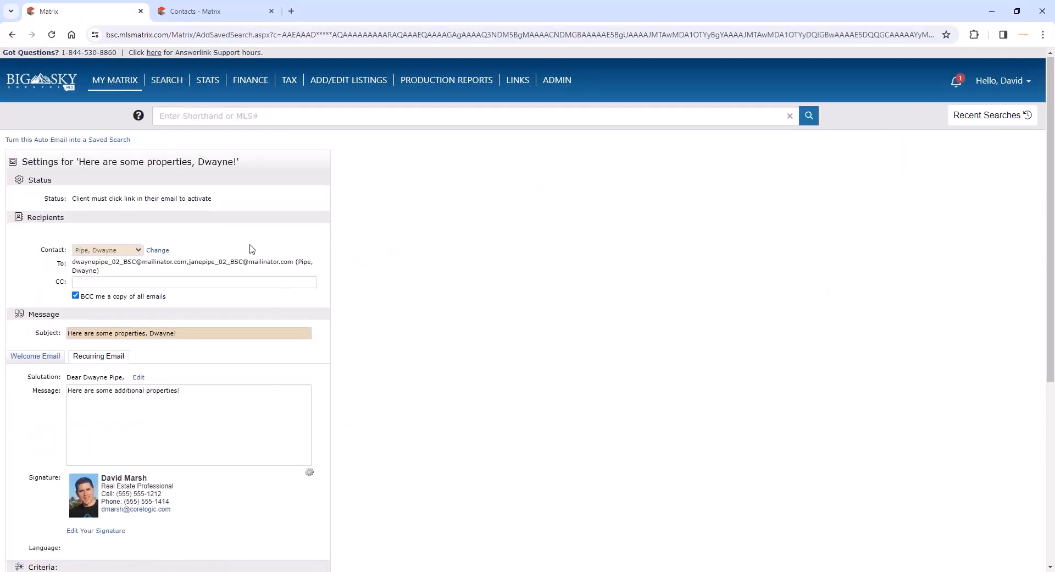
pyautogui.scroll(-1, 251, 249)
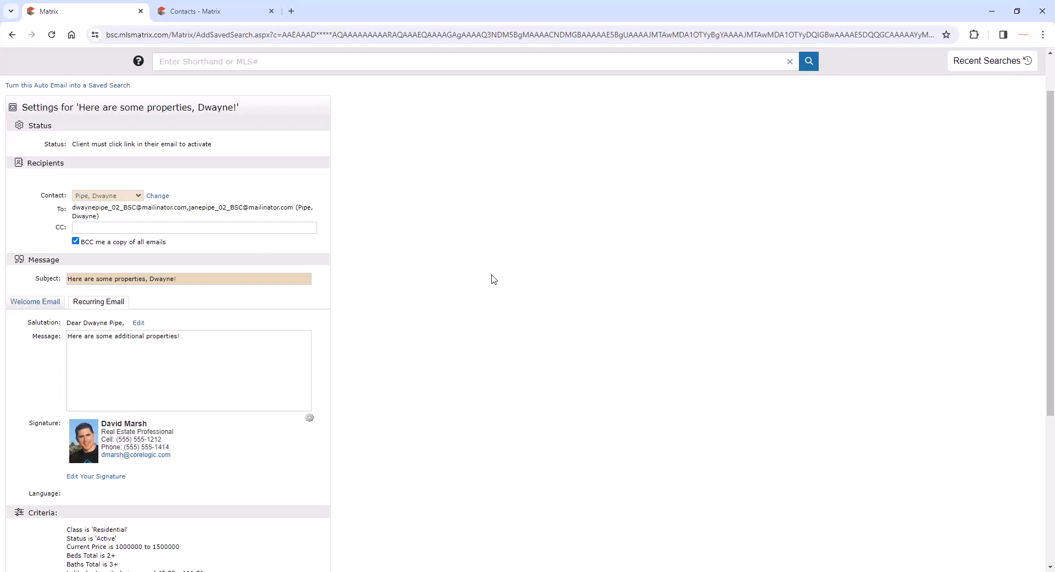
pyautogui.scroll(-4, 492, 278)
pyautogui.scroll(2, 132, 319)
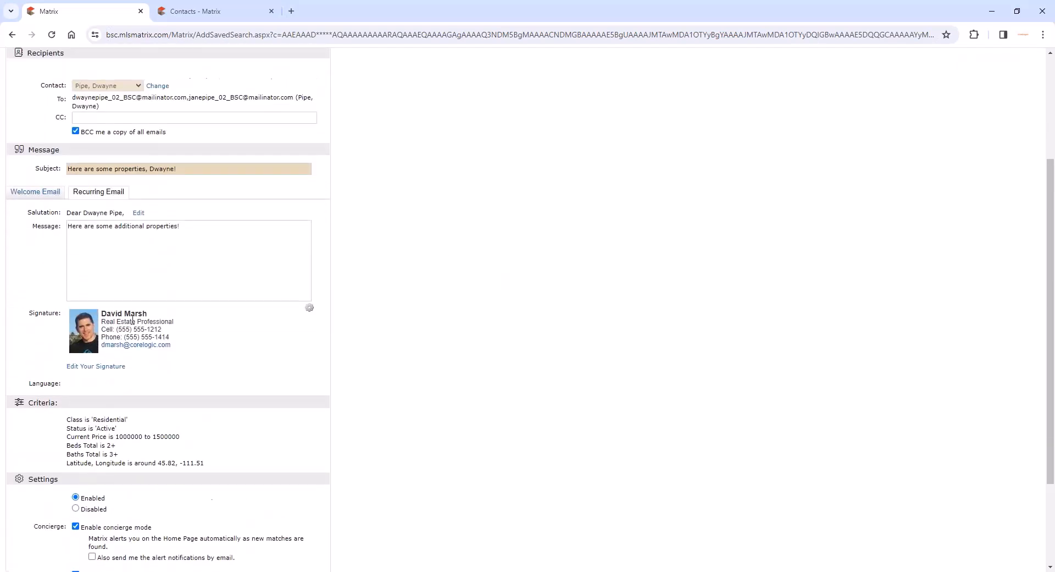
pyautogui.scroll(3, 181, 238)
pyautogui.scroll(-2, 179, 222)
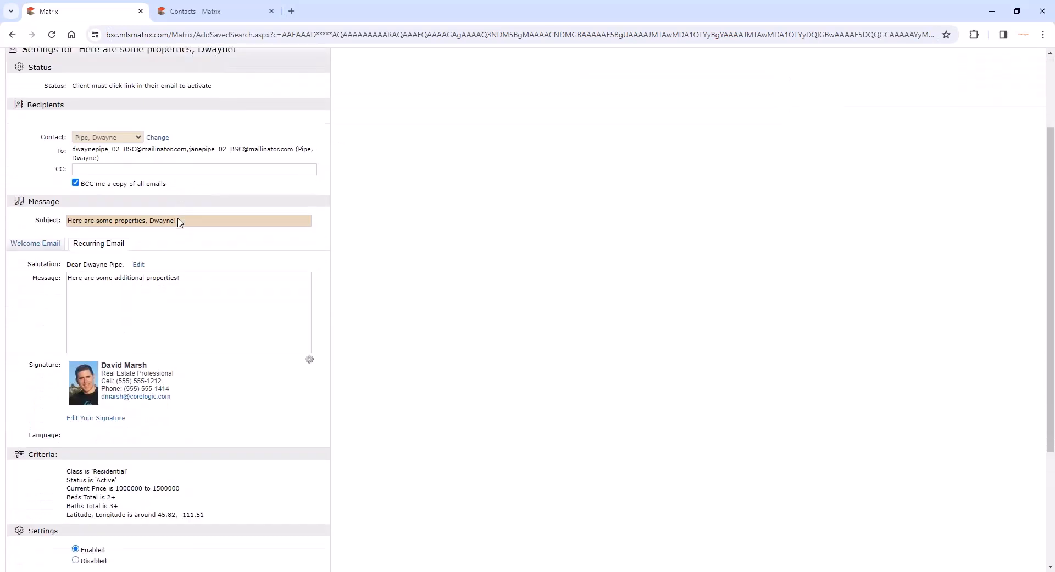
pyautogui.scroll(-1, 179, 223)
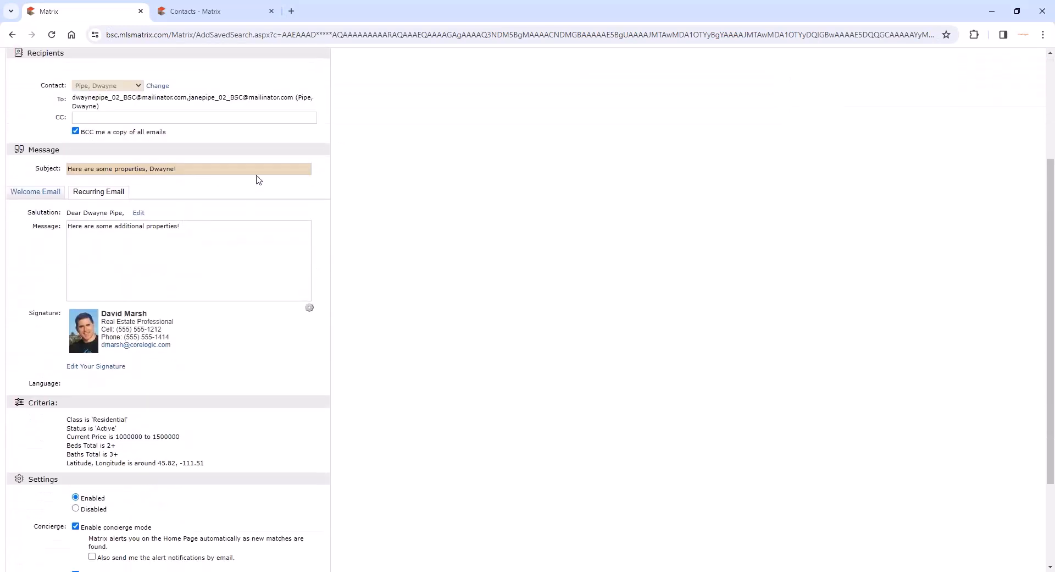
pyautogui.scroll(-3, 326, 170)
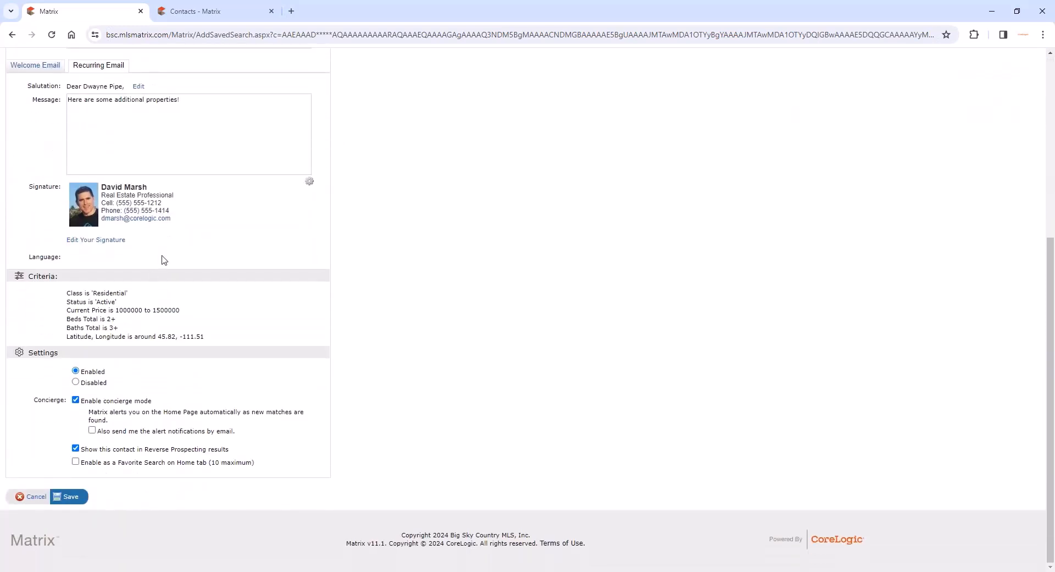
pyautogui.click(76, 382)
pyautogui.click(72, 498)
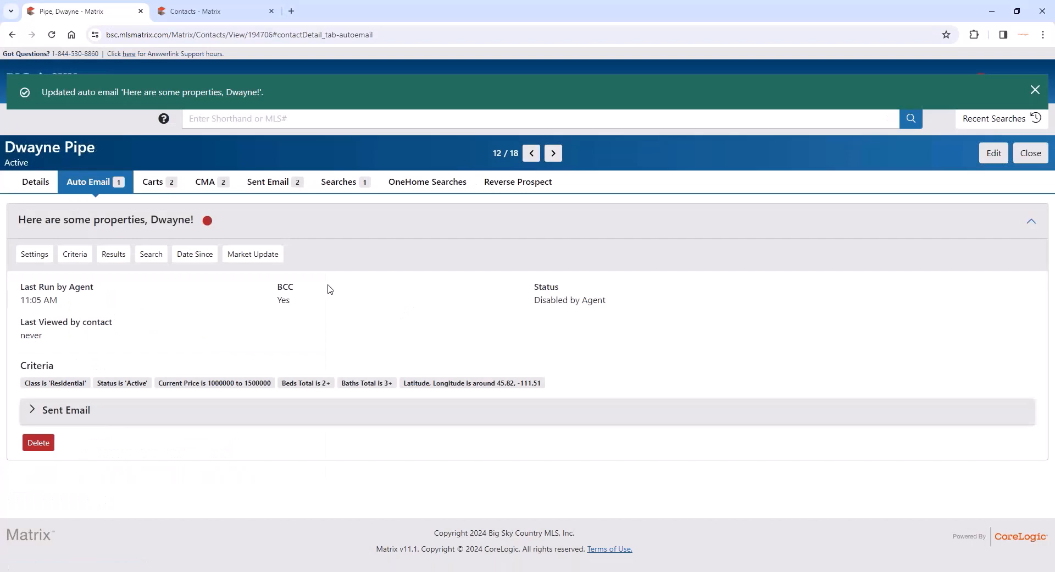
# - Set the auto email back to Enabled, save it, and finish the approvals page to return to the contact's record
pyautogui.click(32, 252)
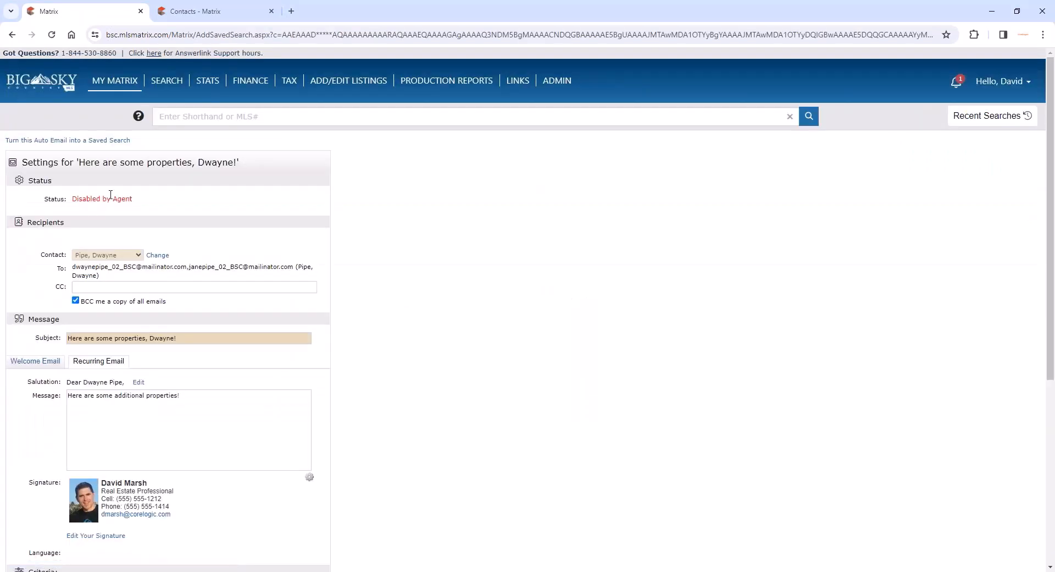
pyautogui.tripleClick(110, 196)
pyautogui.scroll(-5, 397, 304)
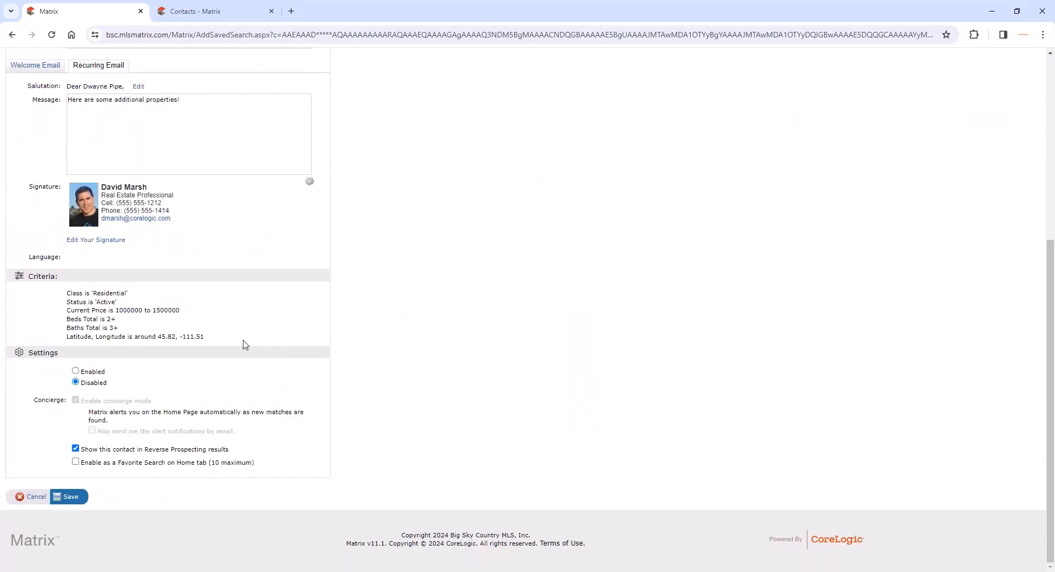
pyautogui.click(75, 371)
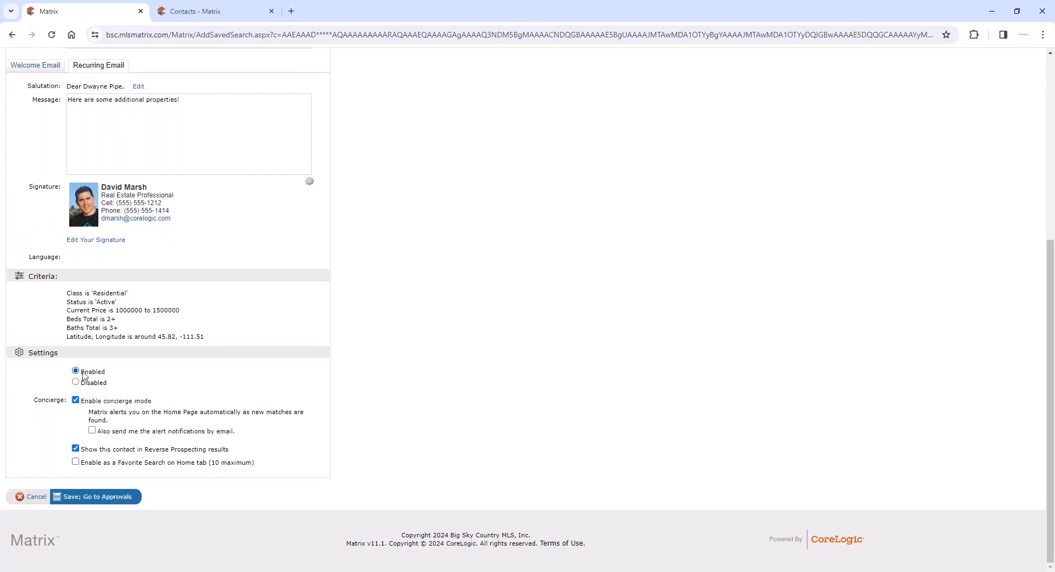
pyautogui.click(114, 497)
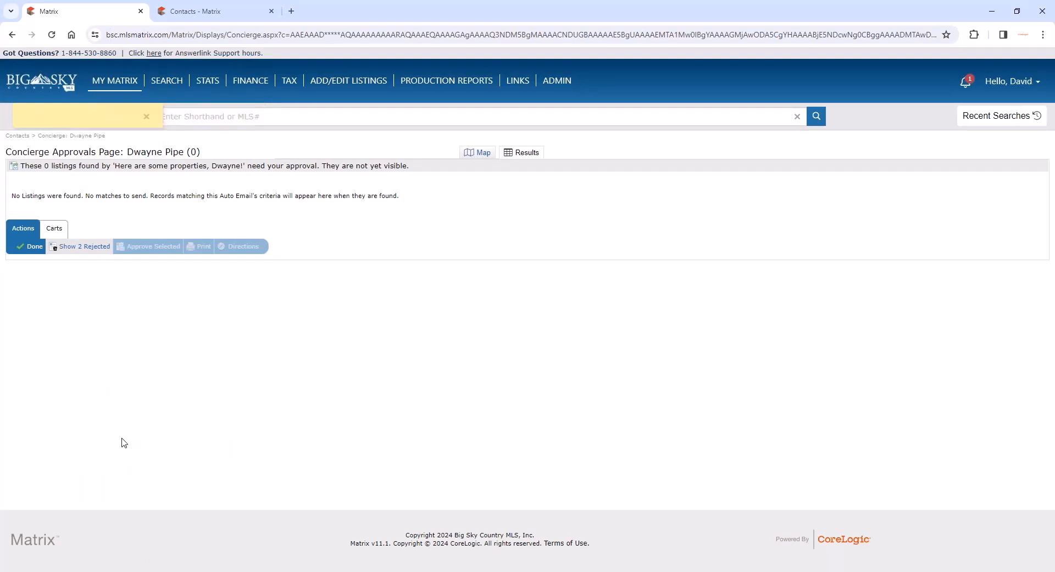
pyautogui.click(33, 246)
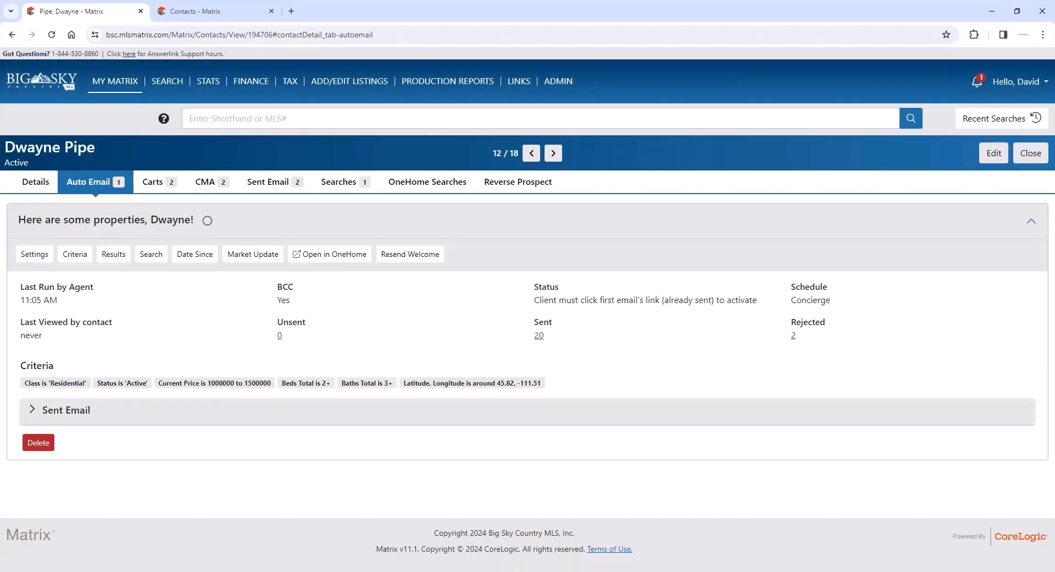
pyautogui.click(99, 231)
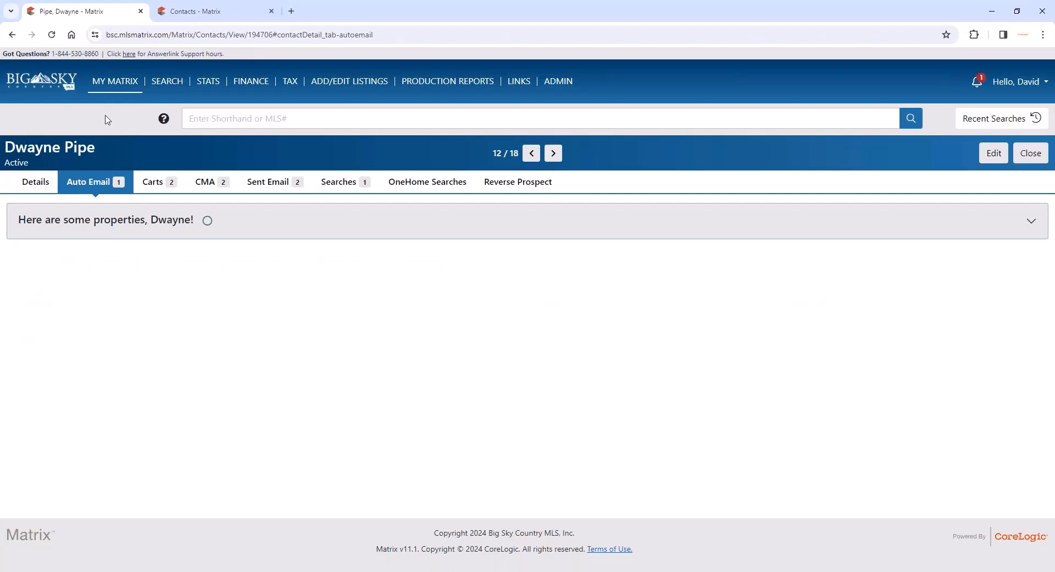
# - Run a Residential search for listings with the Active sub-status and show the results
pyautogui.moveTo(108, 81)
pyautogui.moveTo(175, 83)
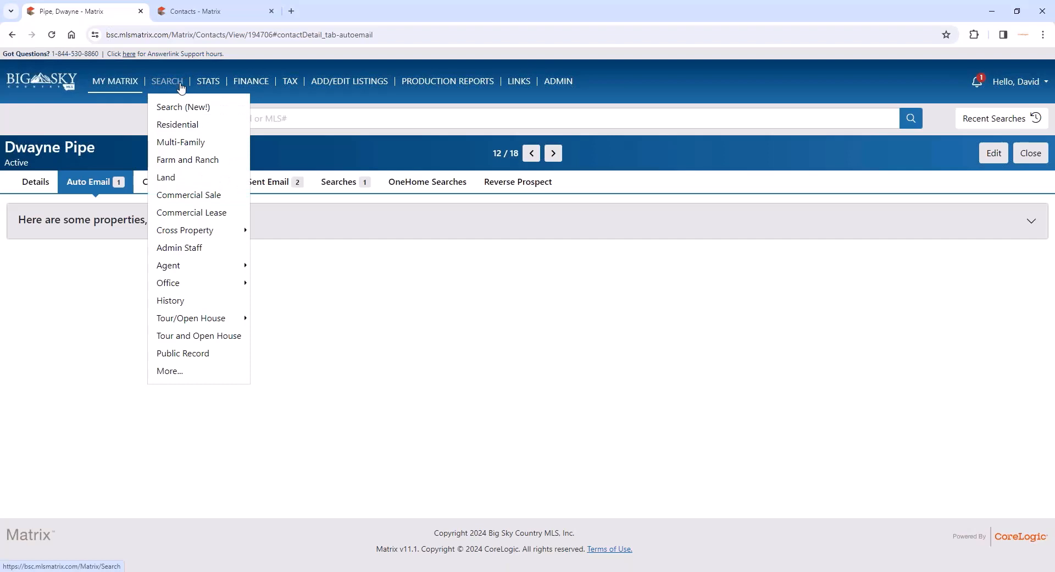
pyautogui.click(174, 125)
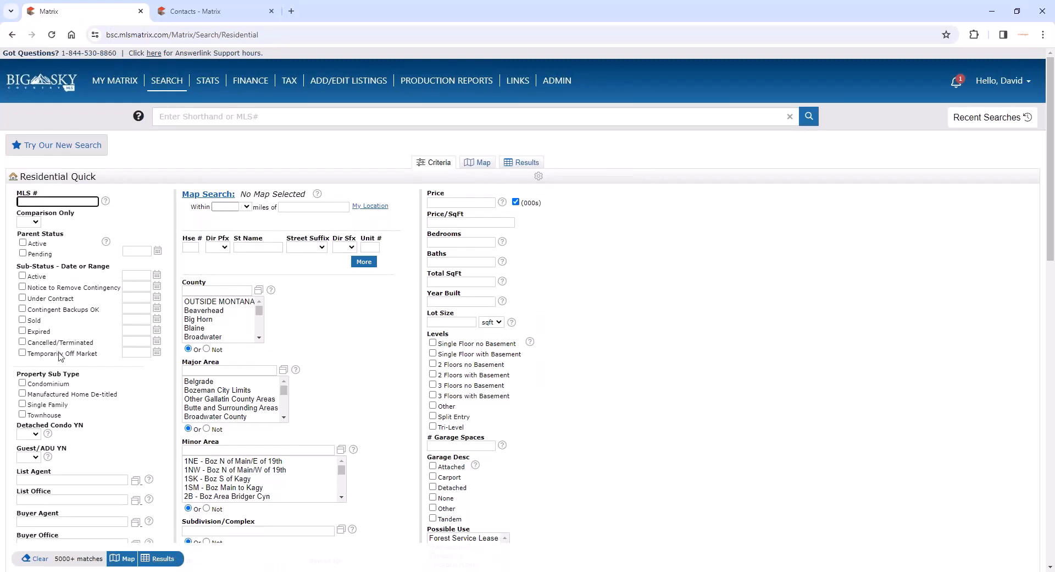
pyautogui.click(22, 276)
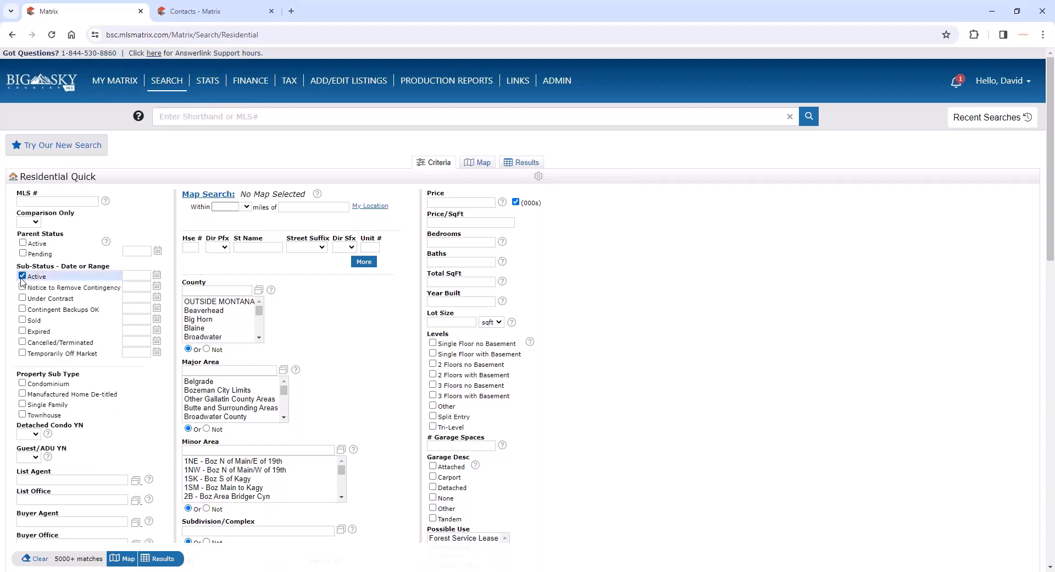
pyautogui.click(160, 558)
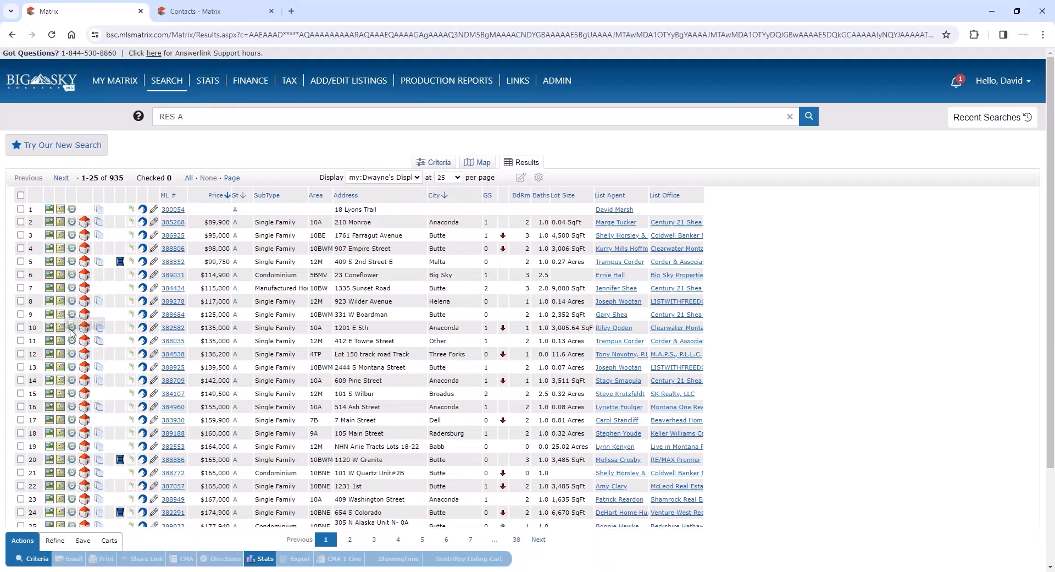
# - Select the listings in rows 5 to 8, 11 and 12, start a CMA with them and show its comparables
pyautogui.click(21, 261)
pyautogui.click(20, 274)
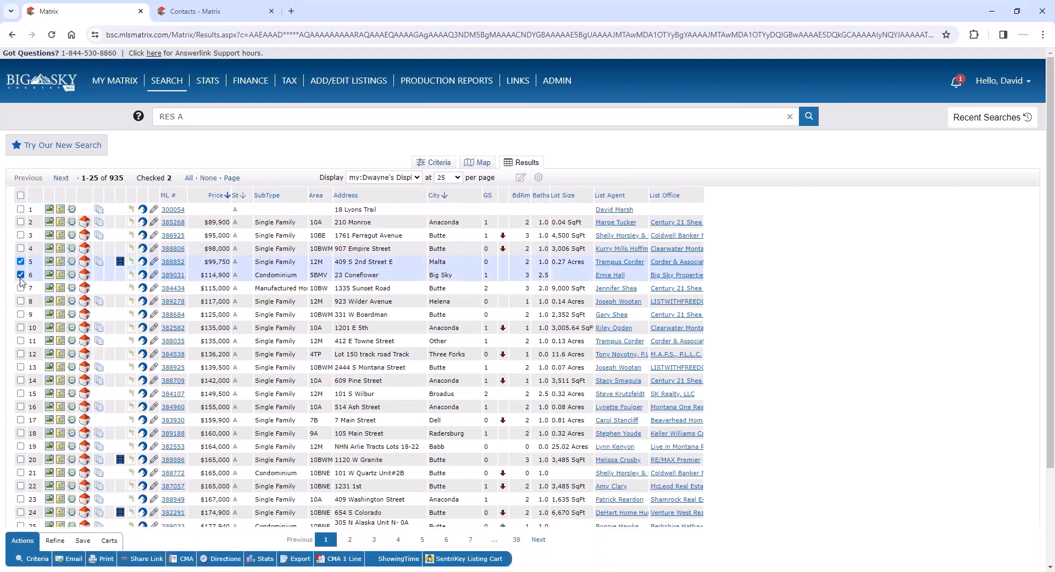
pyautogui.click(20, 287)
pyautogui.click(20, 301)
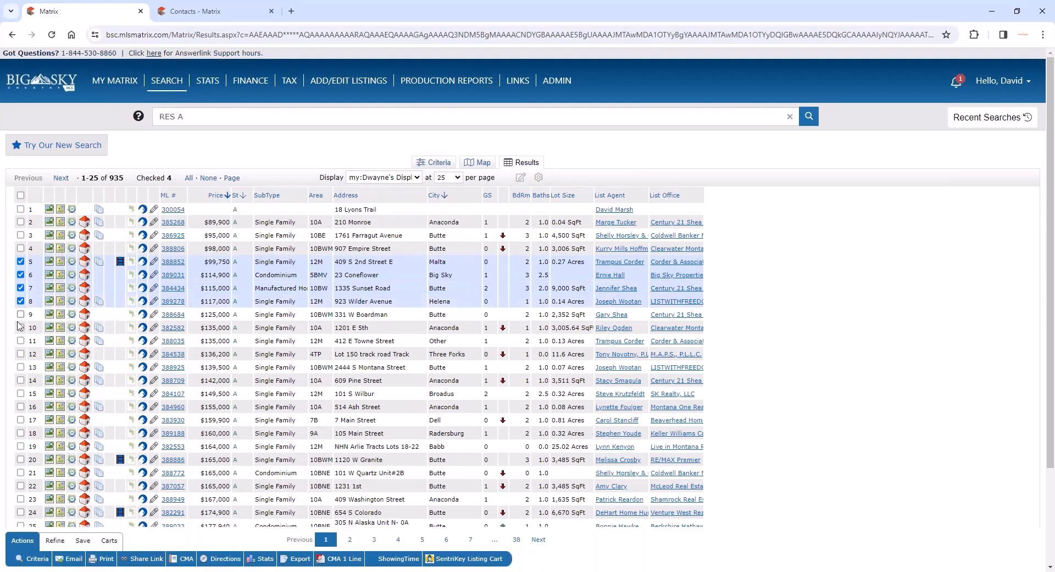
pyautogui.click(20, 340)
pyautogui.click(20, 355)
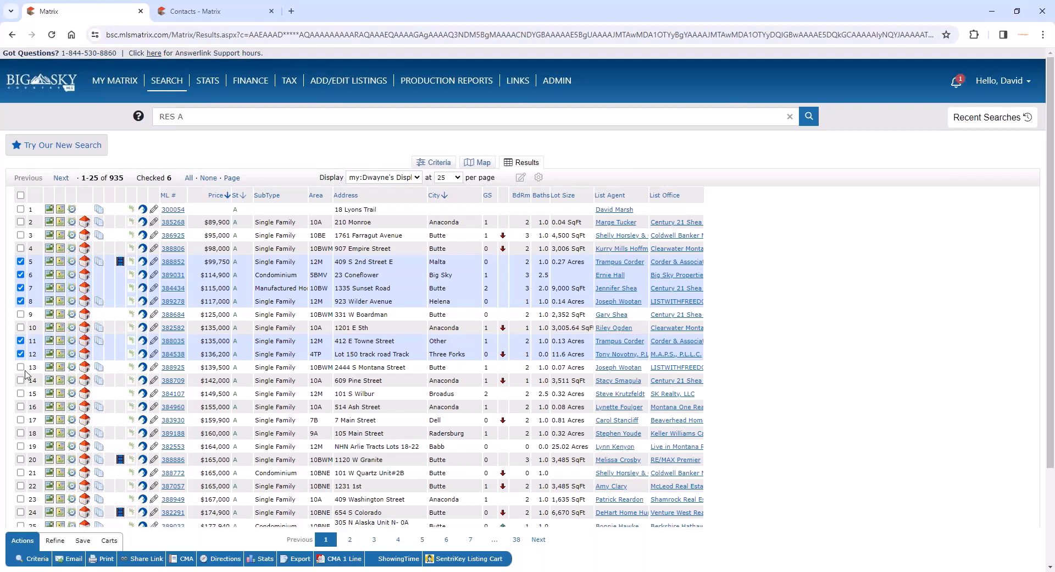
pyautogui.click(185, 559)
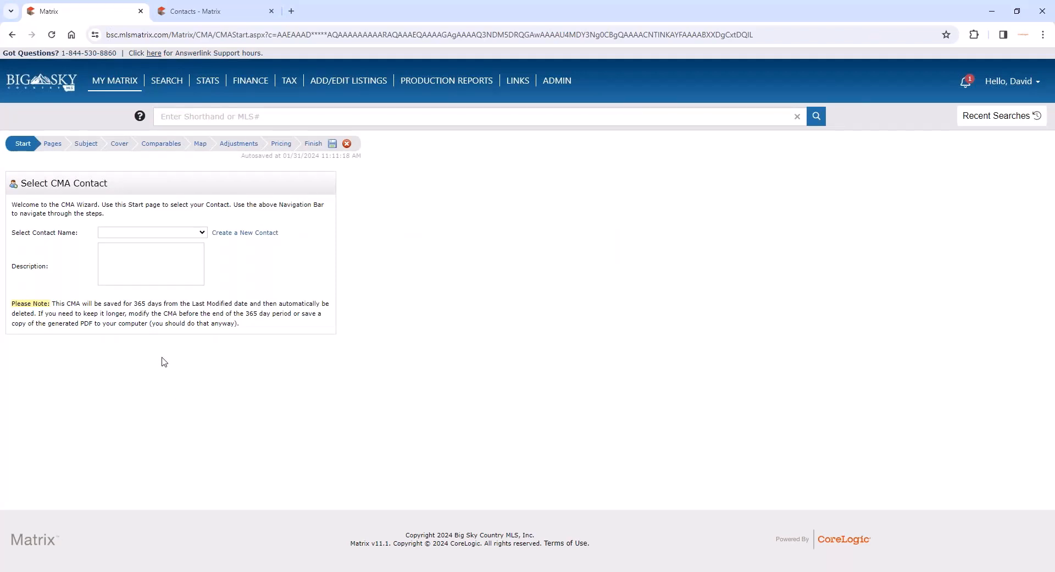
pyautogui.click(179, 148)
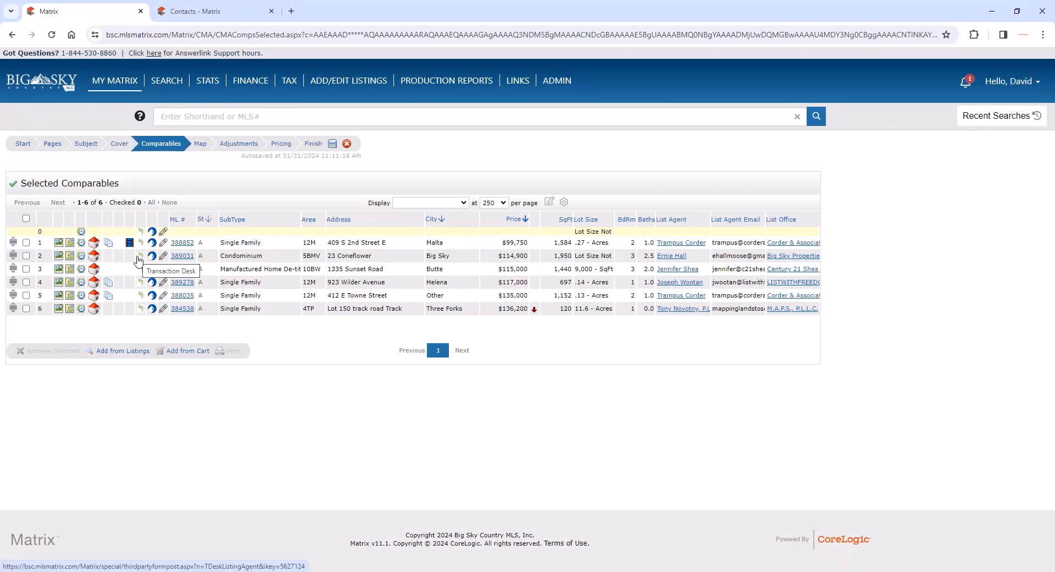
# - Start a new Residential search with the Active sub-status and show the matching listings on the map
pyautogui.moveTo(167, 88)
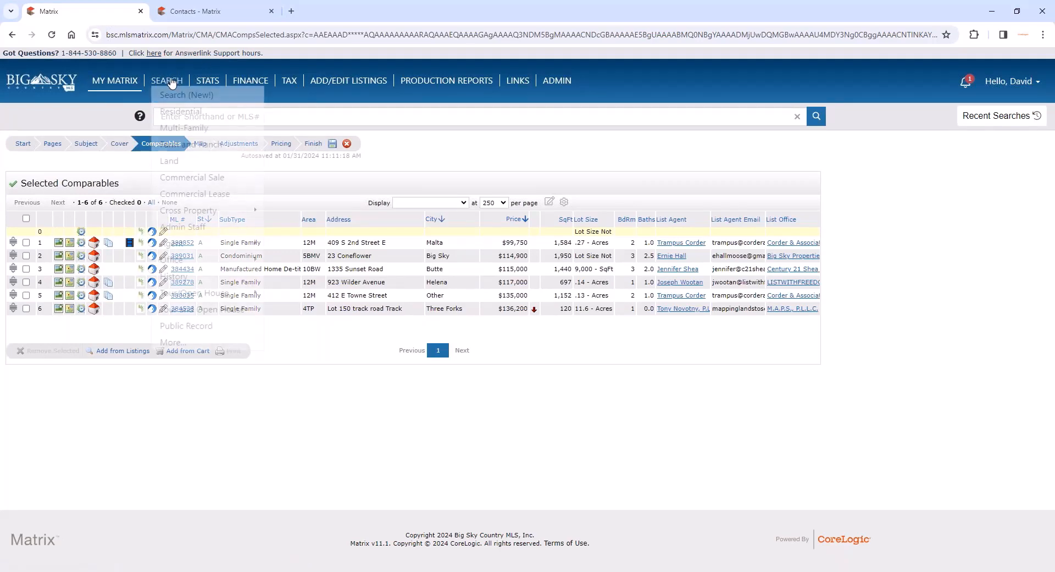
pyautogui.click(172, 113)
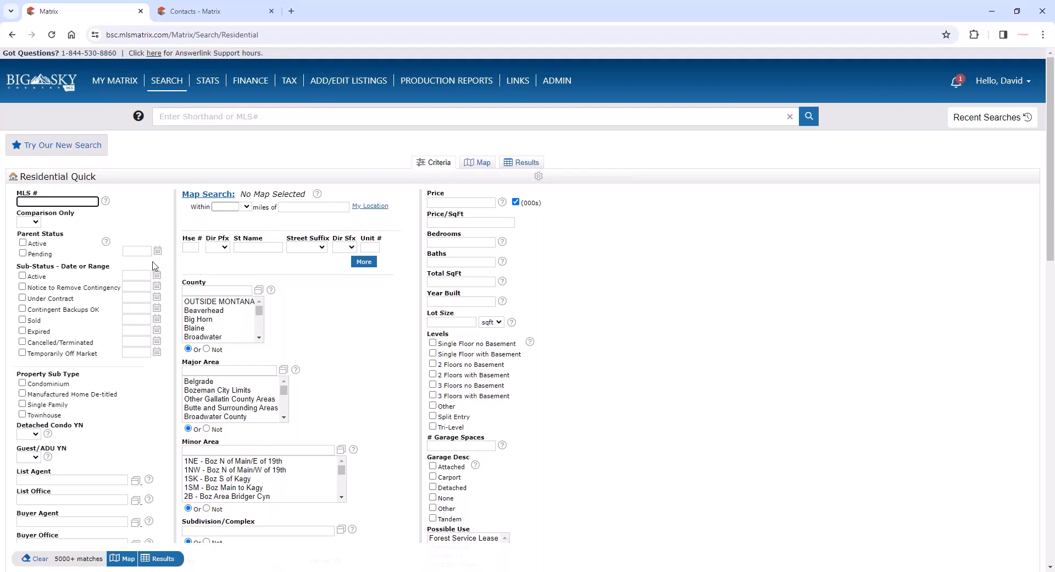
pyautogui.click(23, 275)
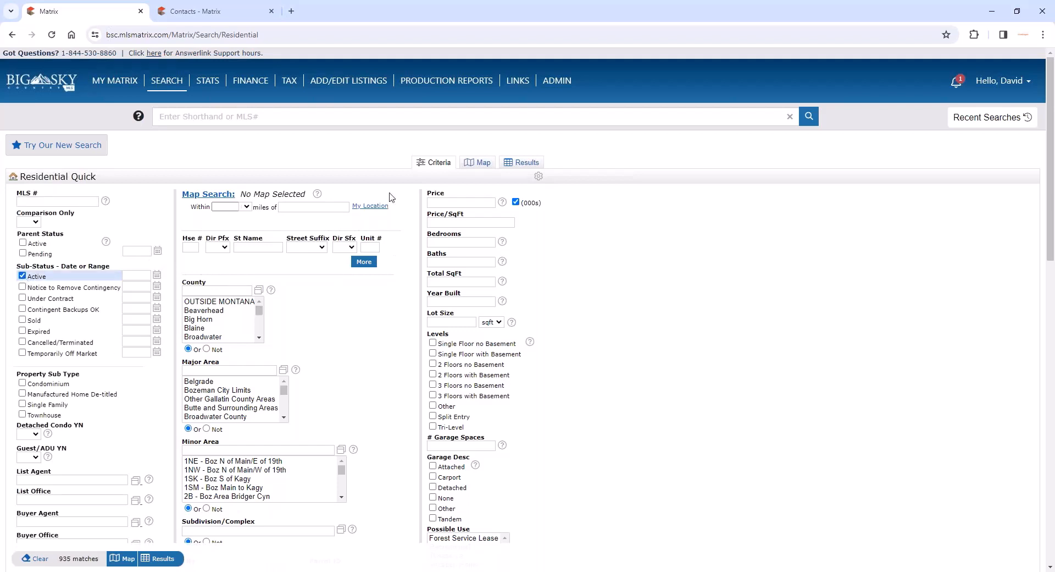
pyautogui.click(483, 163)
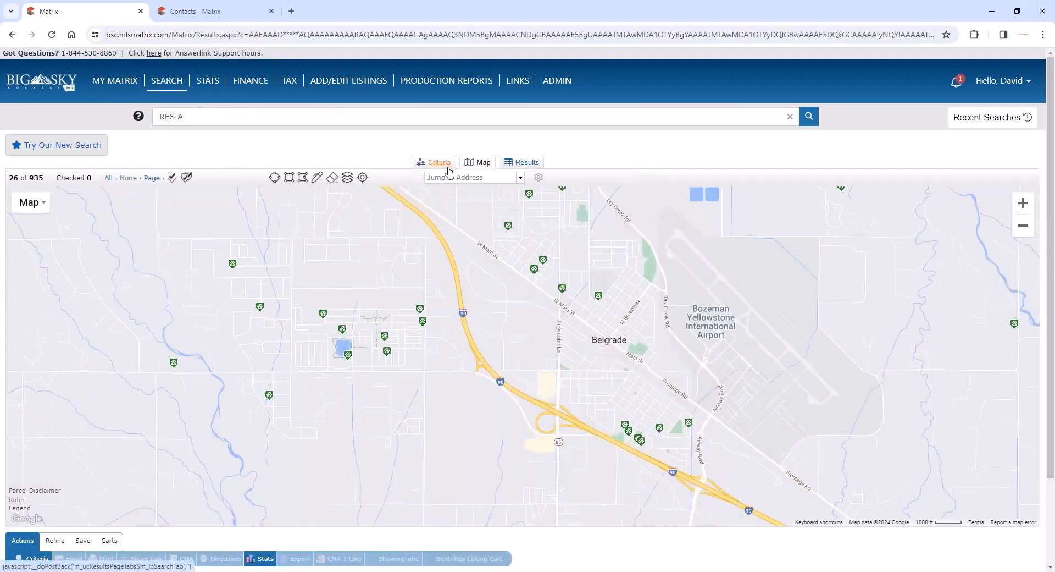
# - Draw a freehand search area around Belgrade on the map, from beside the airport out to the listings west of town
pyautogui.click(317, 177)
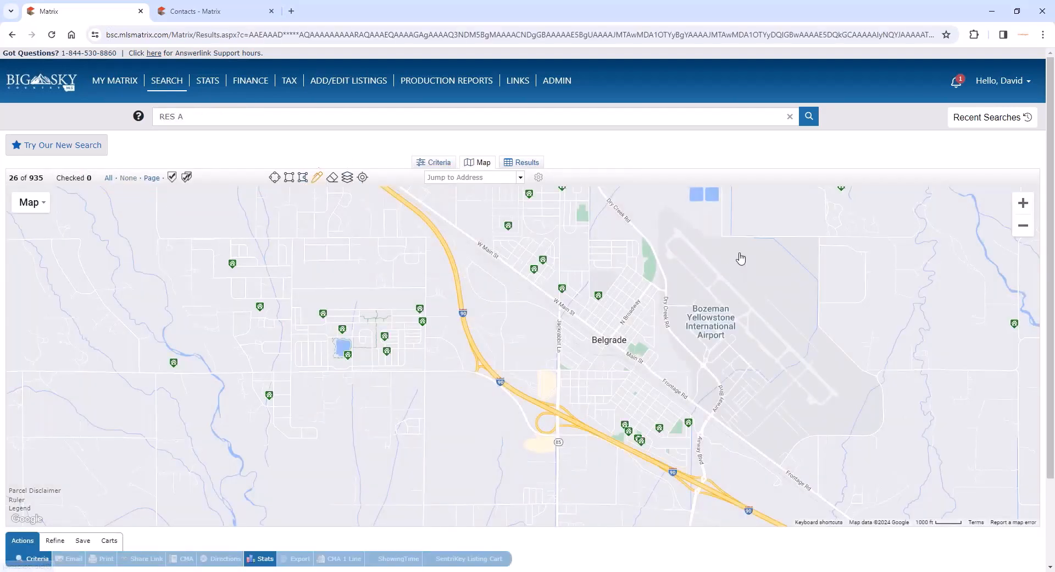
pyautogui.moveTo(743, 262)
pyautogui.mouseDown()
pyautogui.moveTo(389, 189)
pyautogui.moveTo(280, 187)
pyautogui.moveTo(347, 454)
pyautogui.moveTo(512, 501)
pyautogui.mouseUp()
pyautogui.moveTo(593, 506)
pyautogui.mouseDown()
pyautogui.moveTo(765, 185)
pyautogui.moveTo(763, 168)
pyautogui.mouseUp()
pyautogui.scroll(1, 796, 306)
pyautogui.scroll(-3, 795, 305)
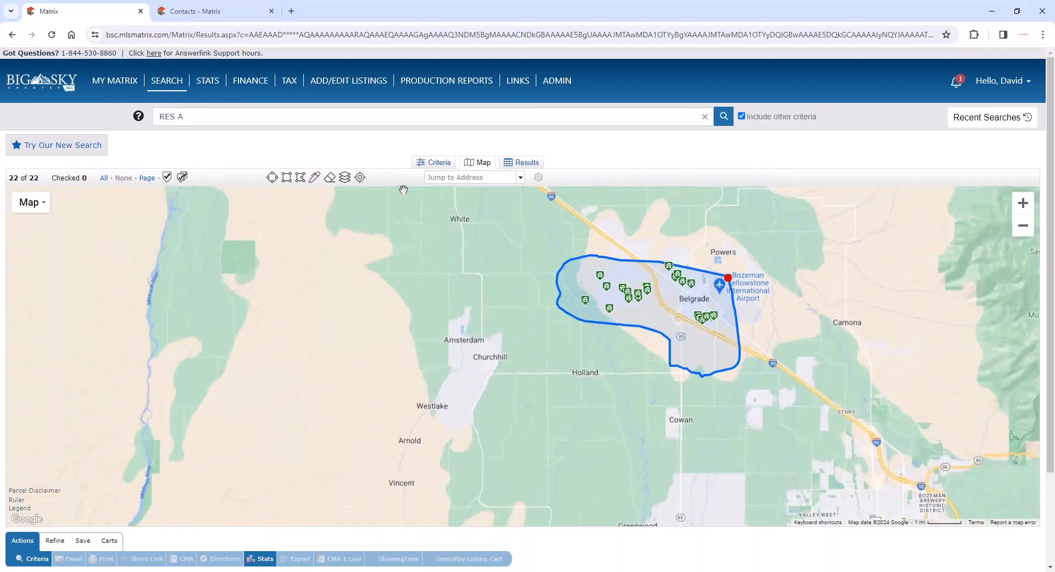
# - Show the map-area results as a list, open listing 388793 and view its comparable properties
pyautogui.click(523, 163)
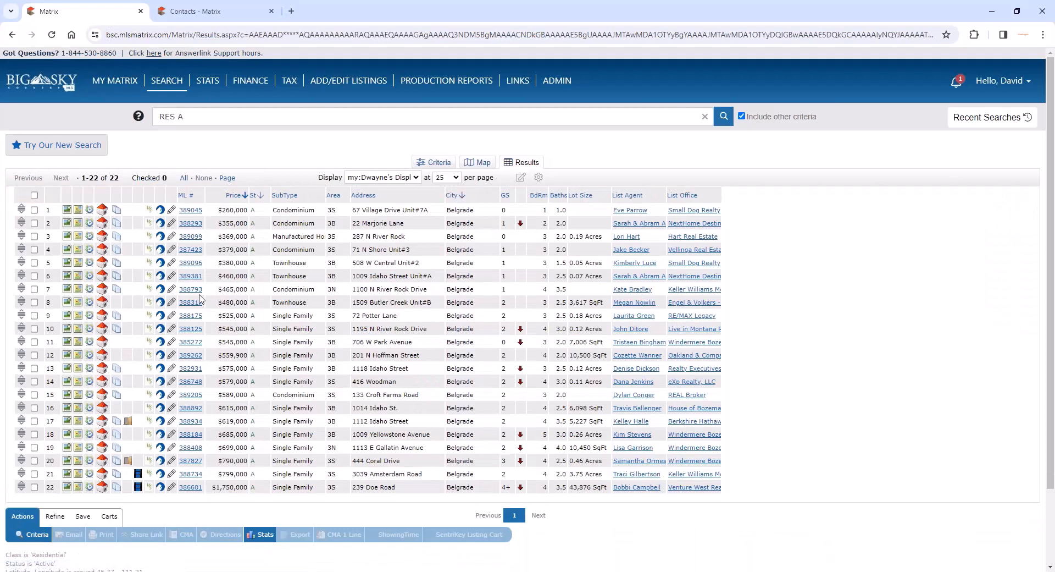
pyautogui.click(191, 289)
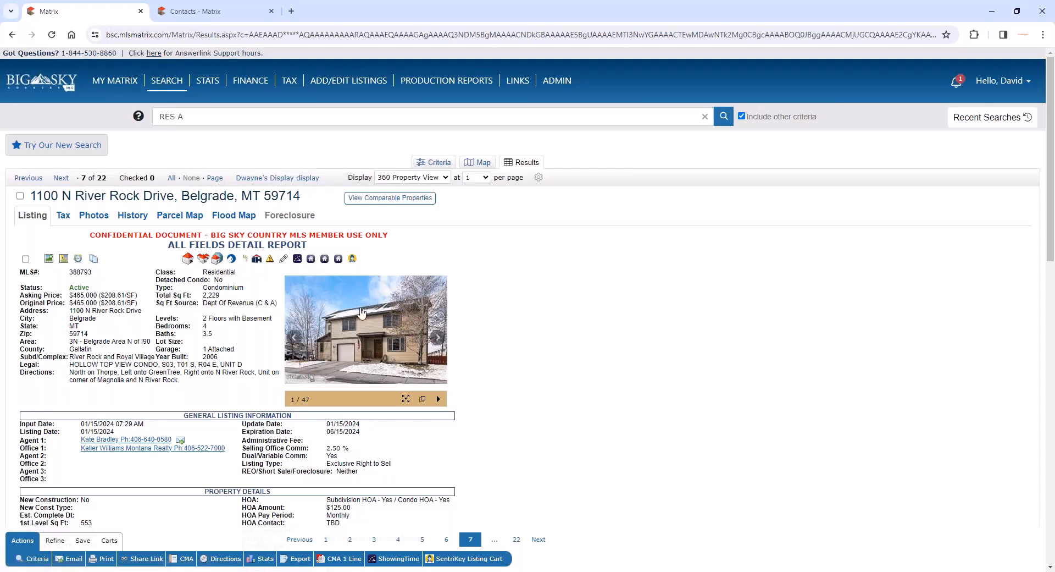
pyautogui.click(391, 197)
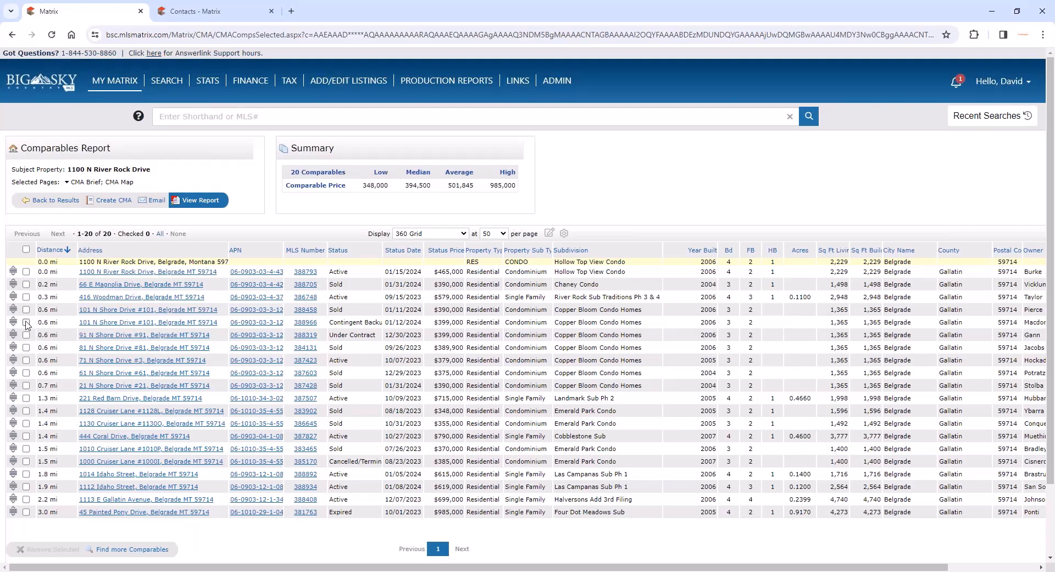
# - Remove listings 388966 and 388319 from the comparables report
pyautogui.click(26, 323)
pyautogui.click(25, 335)
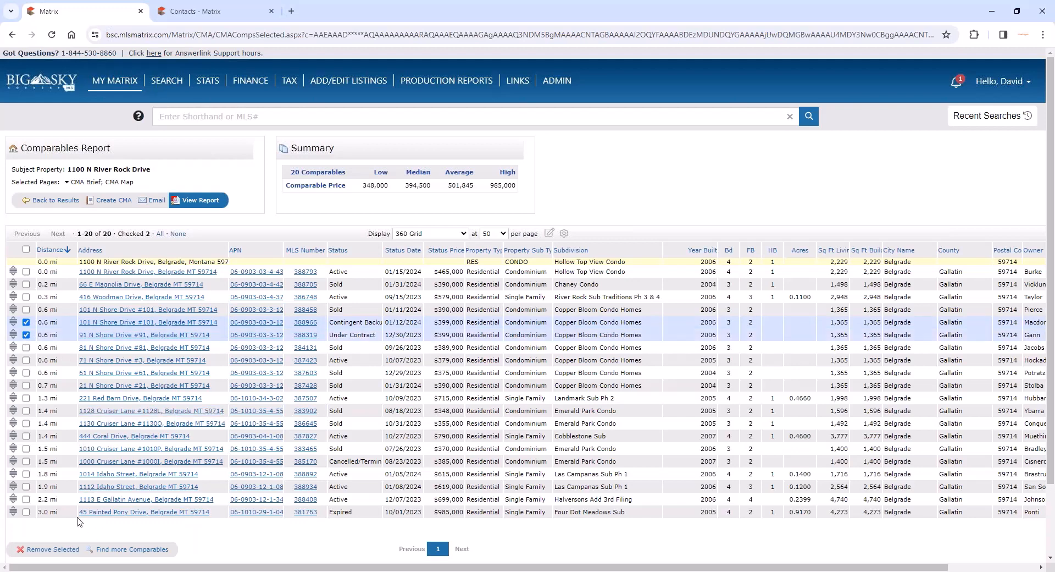
pyautogui.click(49, 549)
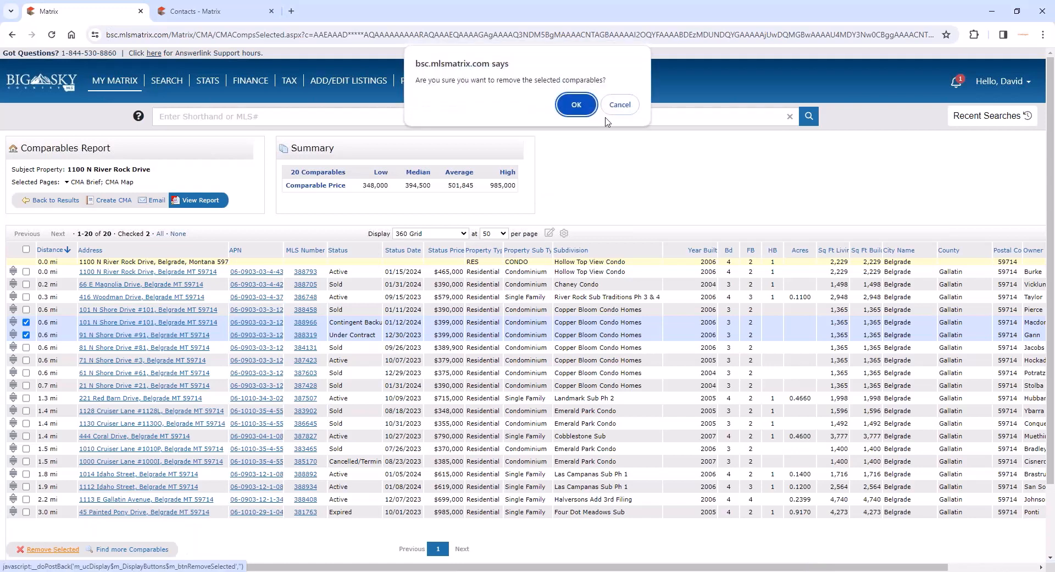
pyautogui.click(576, 104)
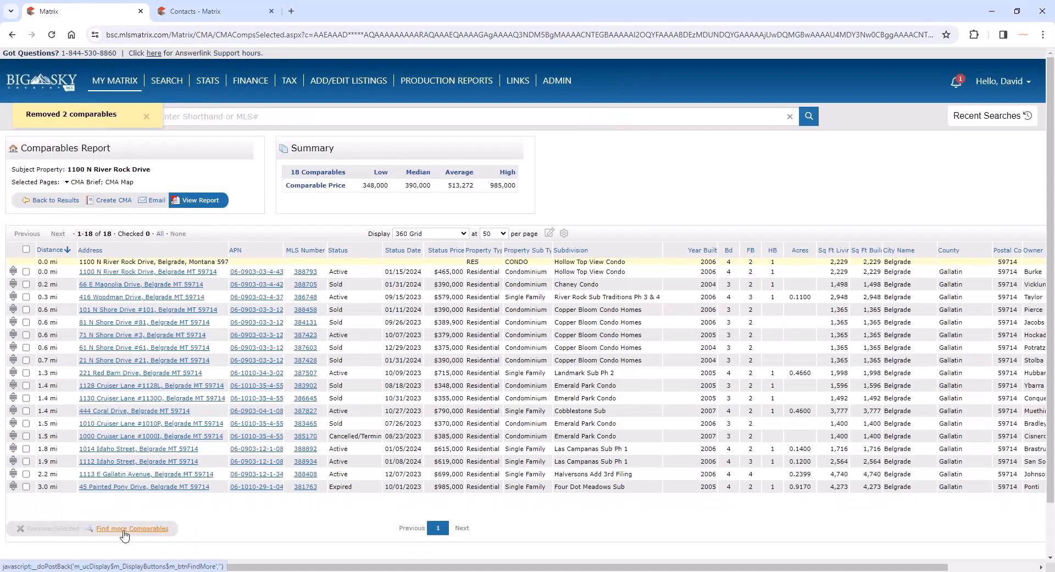
# - Find more comparables and enlarge the radius circle around Belgrade in the map search
pyautogui.click(125, 532)
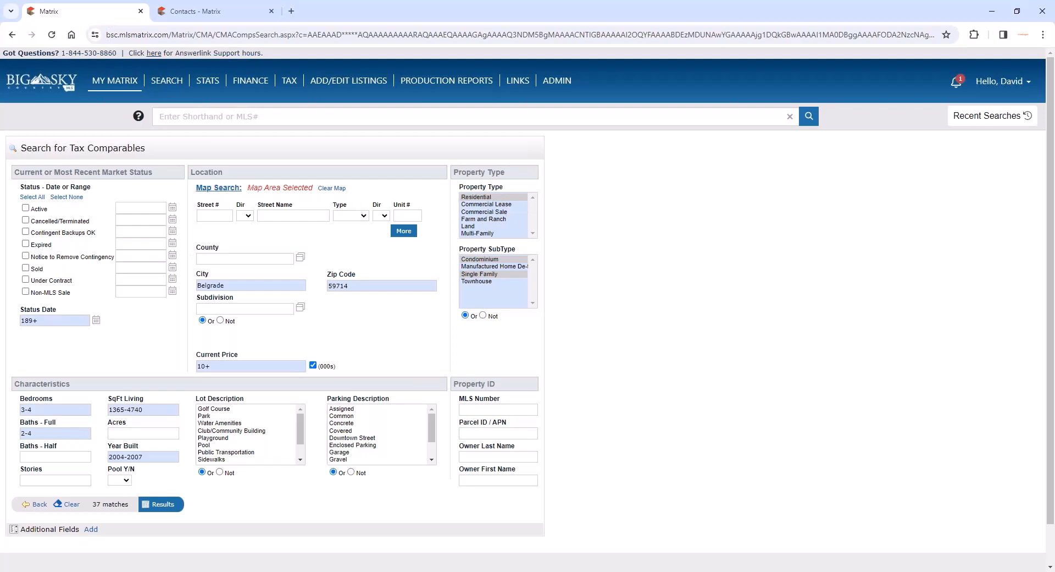
pyautogui.click(217, 187)
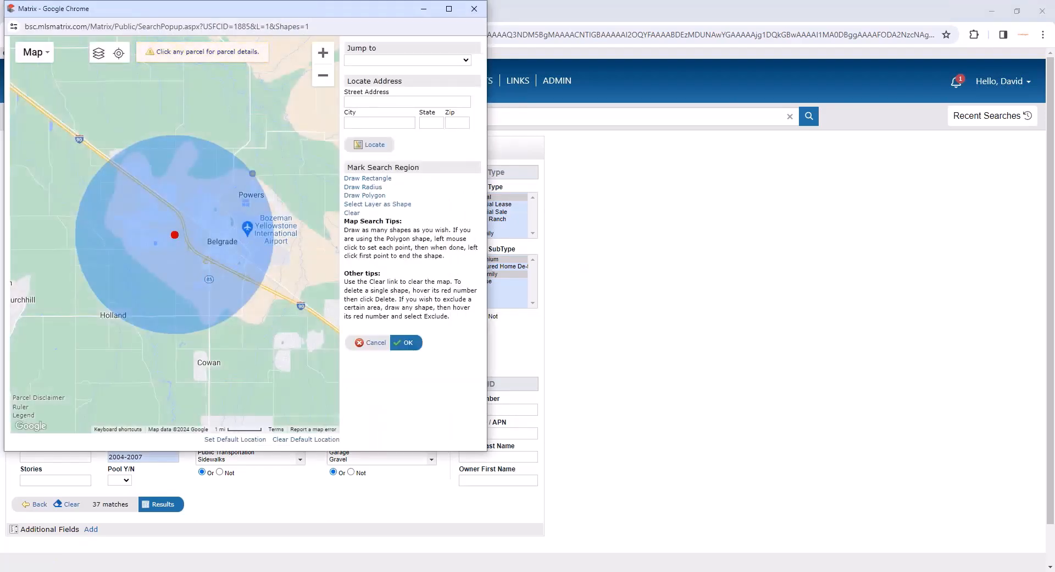
pyautogui.moveTo(252, 173); pyautogui.dragTo(287, 171)
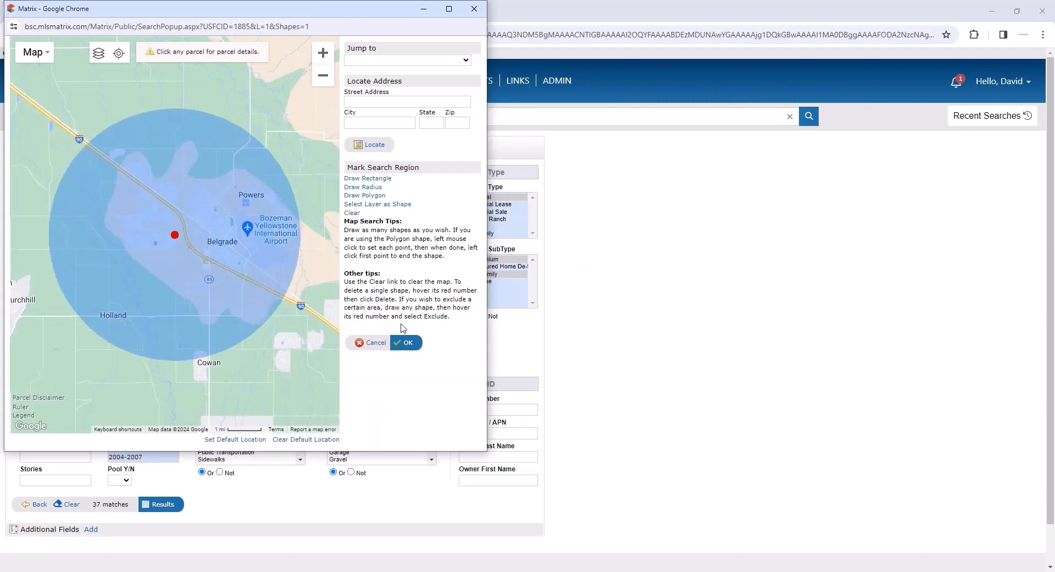
pyautogui.click(407, 343)
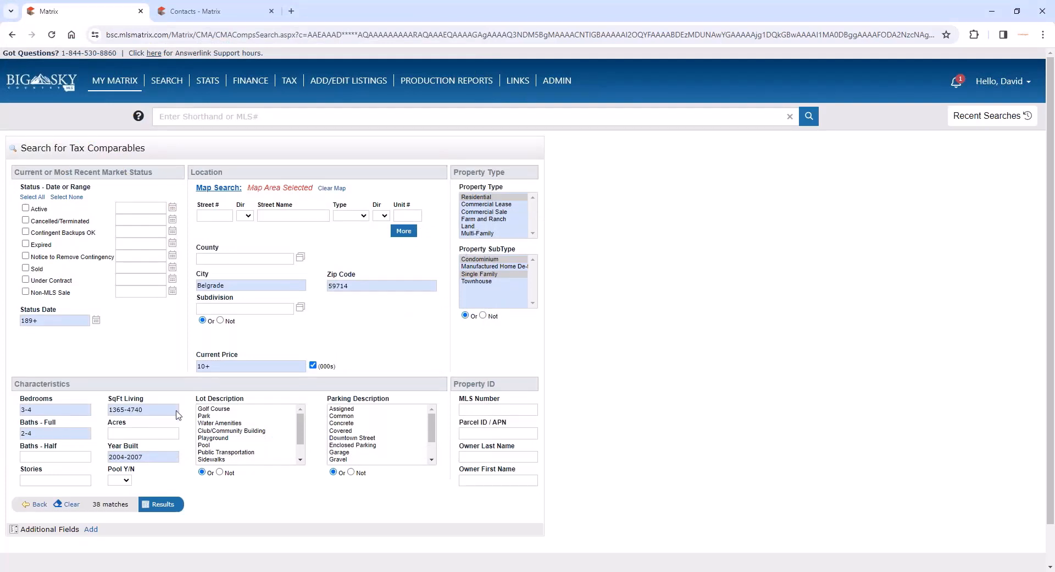
# - Show the potential comparables and add listings 383265, 382697 and 388271 to the report
pyautogui.click(159, 504)
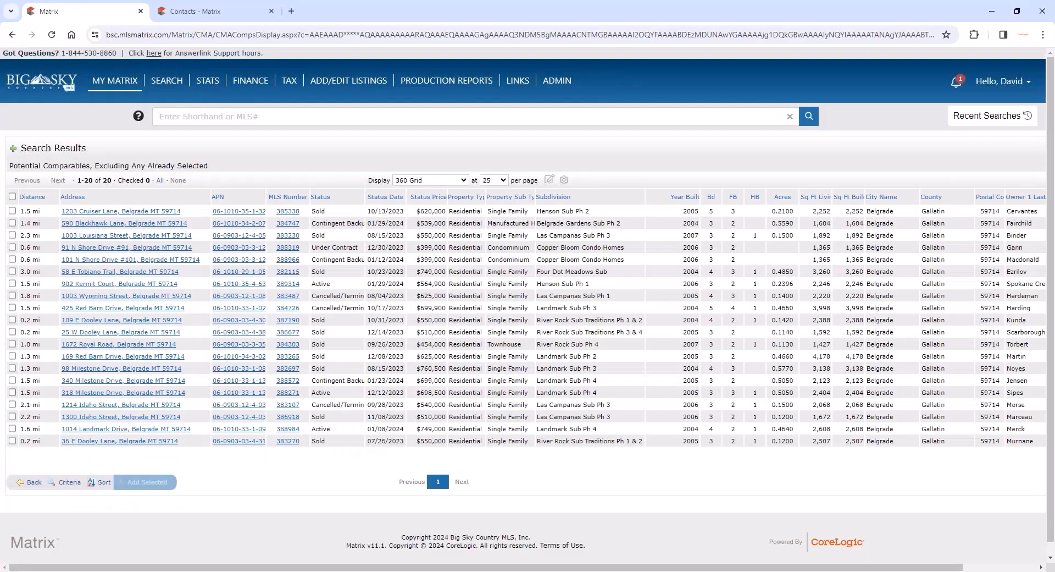
pyautogui.click(12, 392)
pyautogui.click(12, 368)
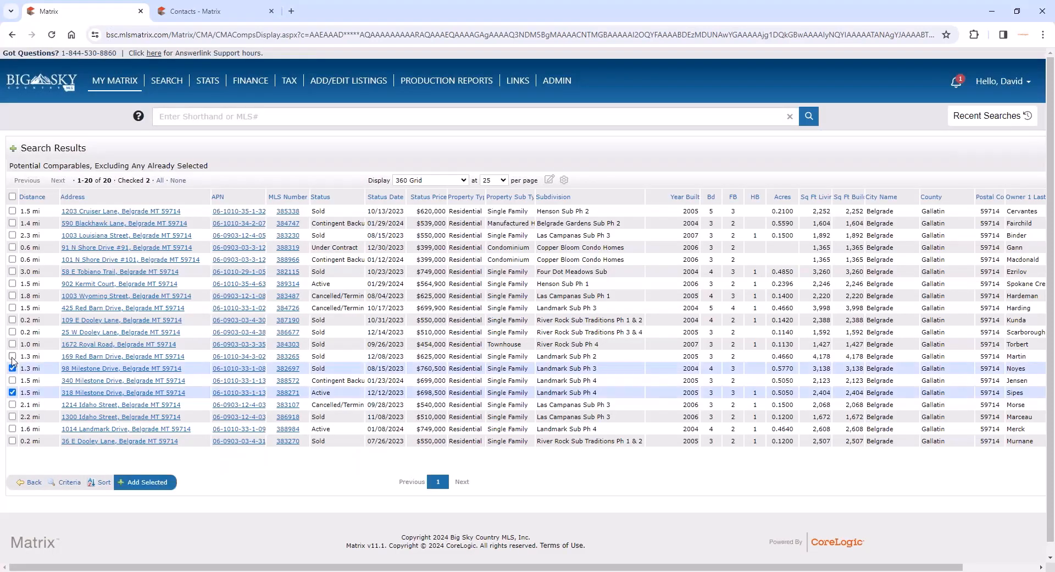
pyautogui.click(12, 356)
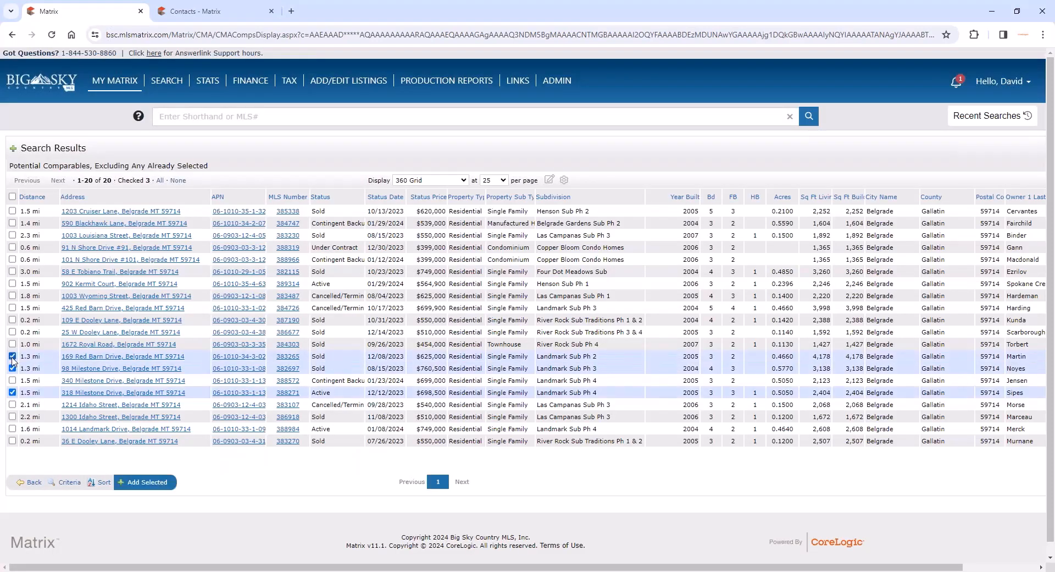
pyautogui.click(160, 488)
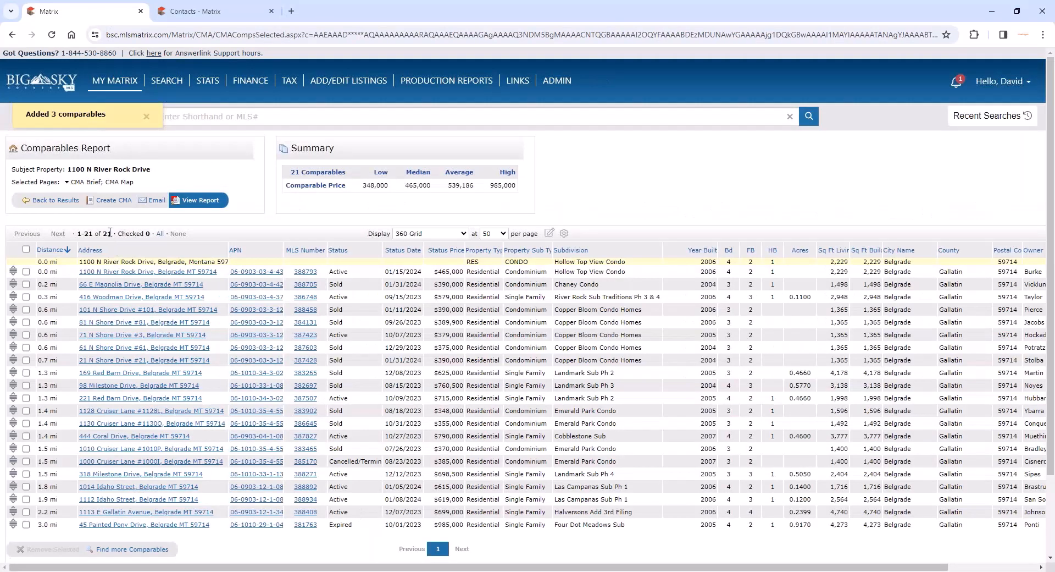
# - Create a CMA from the comparables report and return to its selected comparables
pyautogui.doubleClick(107, 233)
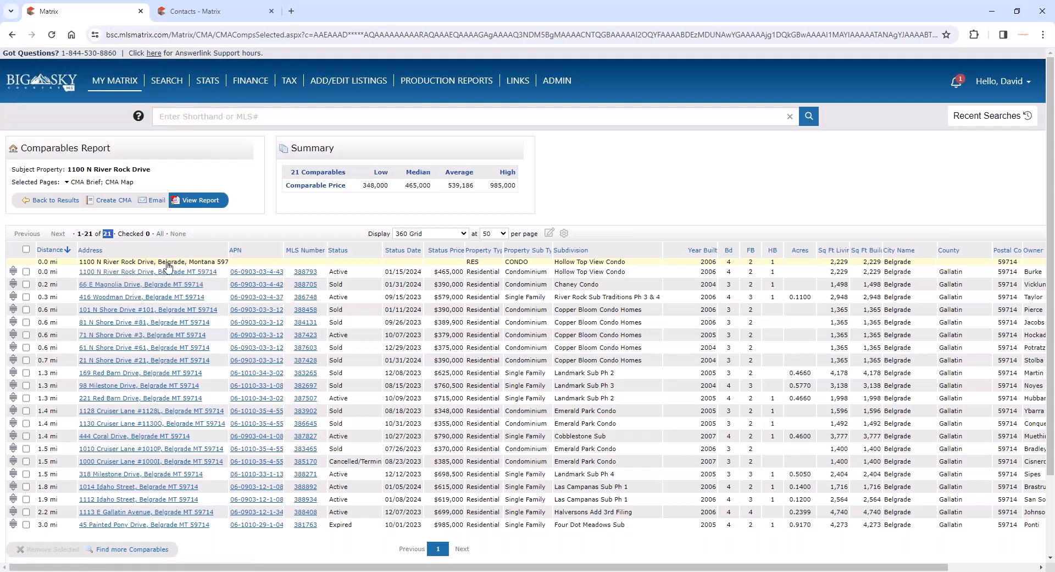
pyautogui.click(114, 202)
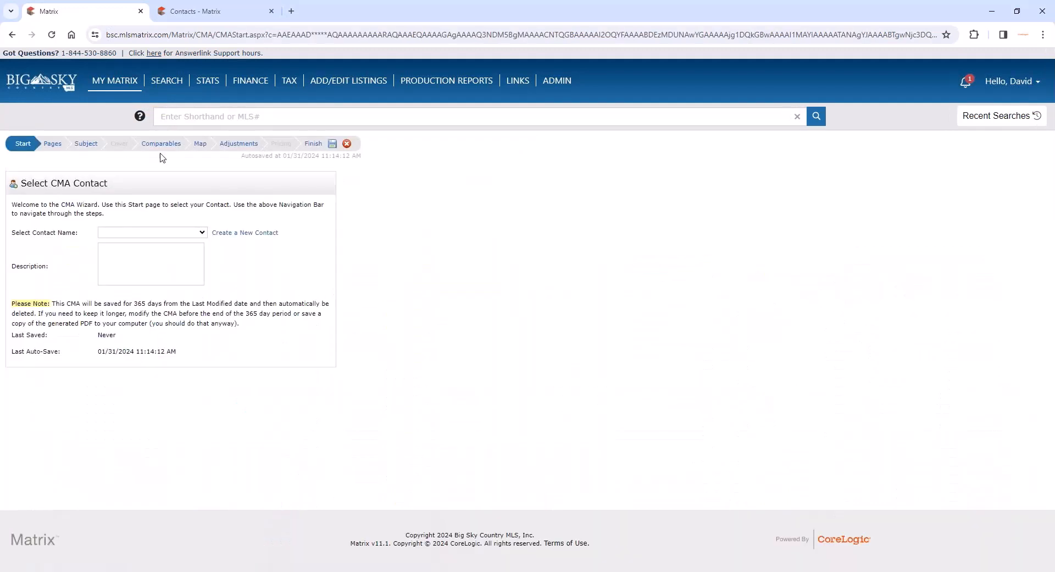
pyautogui.click(11, 34)
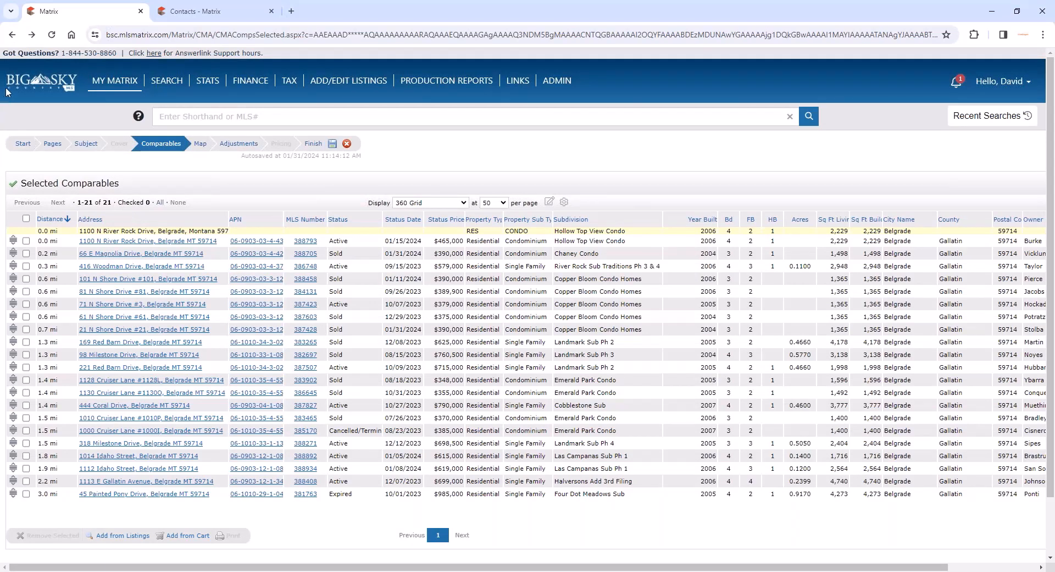
# - Go back through the page history and use the recent Residential Active search around 45.77, -111.21 to return to listing 388793
pyautogui.click(13, 36)
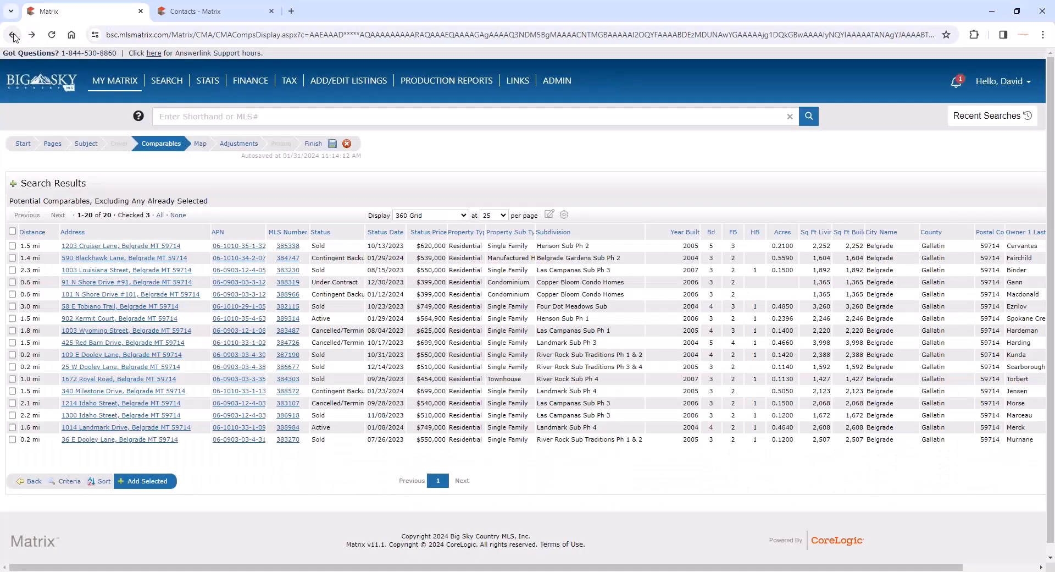
pyautogui.rightClick(14, 36)
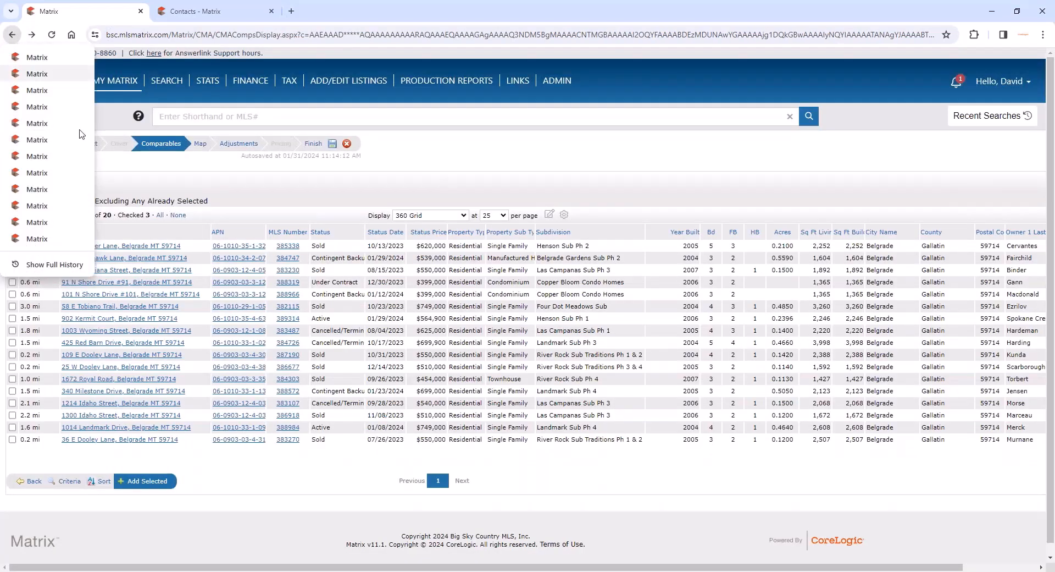
pyautogui.moveTo(180, 321); pyautogui.dragTo(13, 37)
pyautogui.click(13, 36)
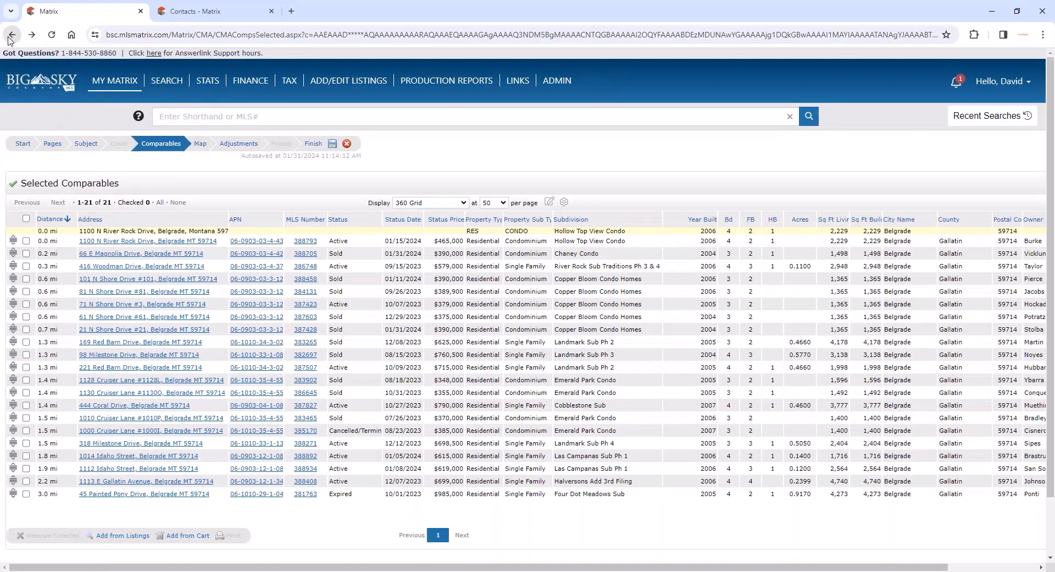
pyautogui.rightClick(12, 35)
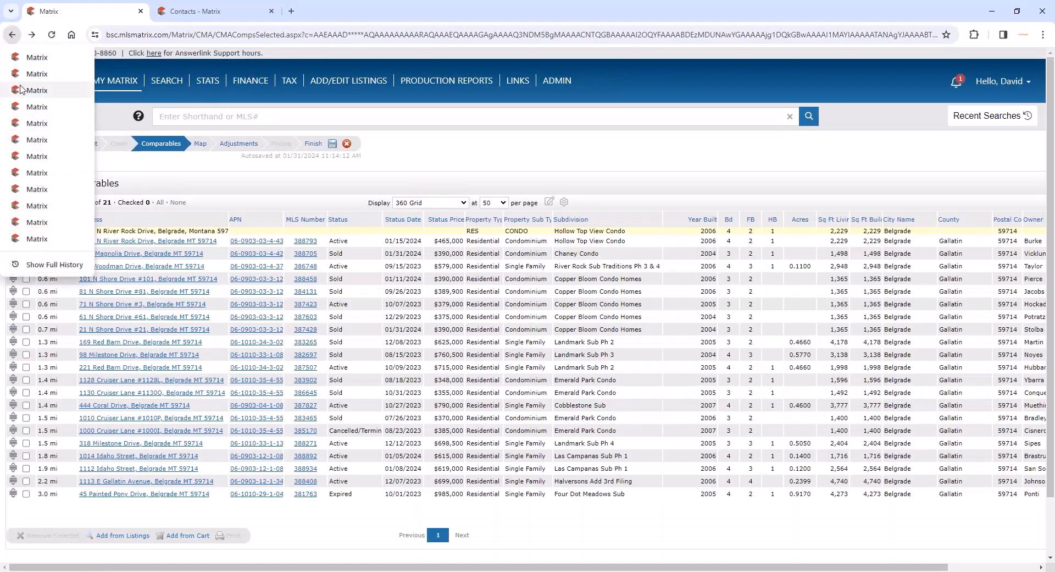
pyautogui.click(22, 74)
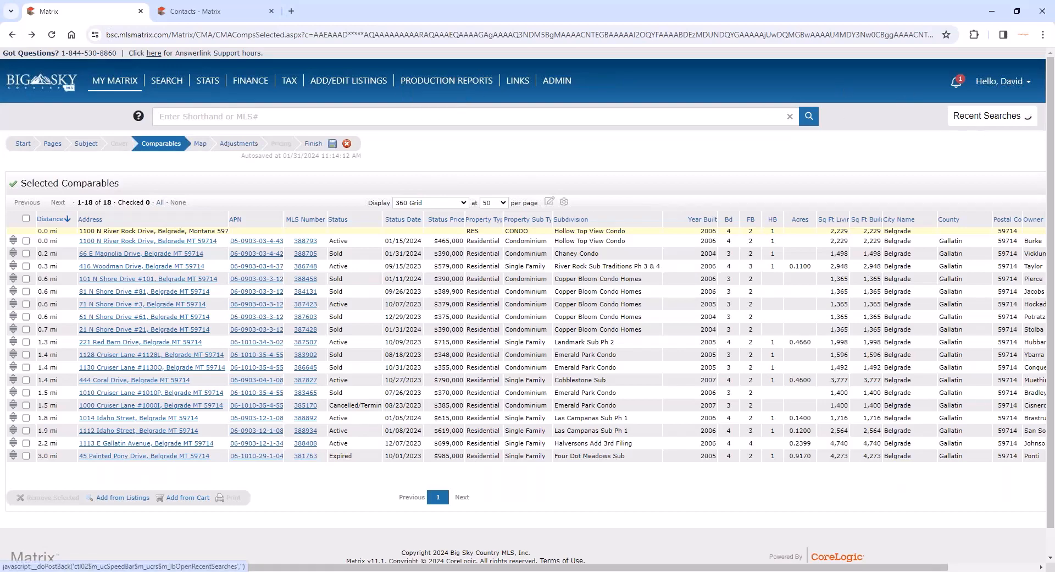
pyautogui.click(981, 127)
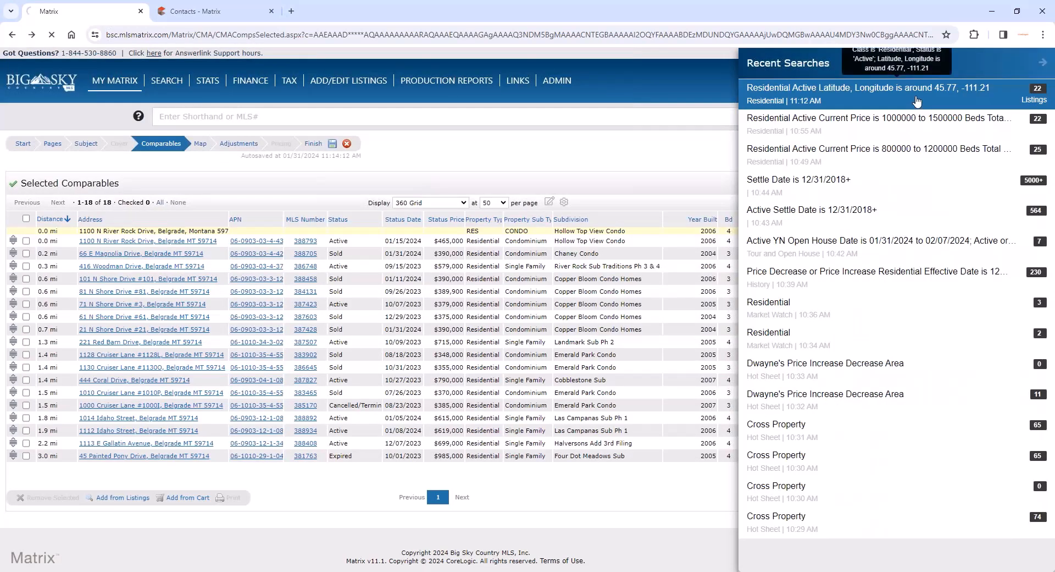
pyautogui.click(915, 106)
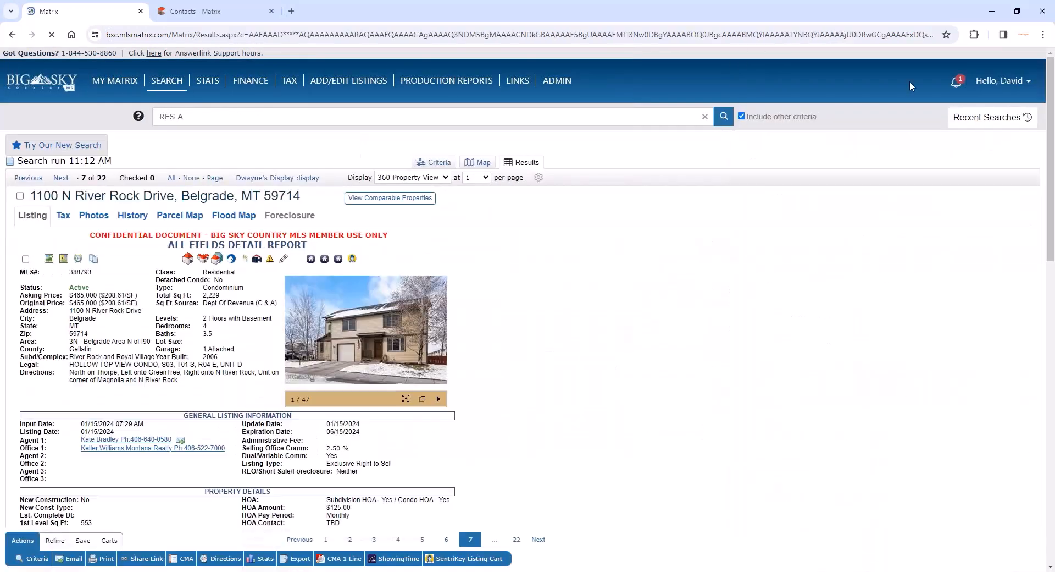
# - View the comparable properties for listing 388793, find more comparables, and add listing 383265 to the comparables report
pyautogui.click(398, 201)
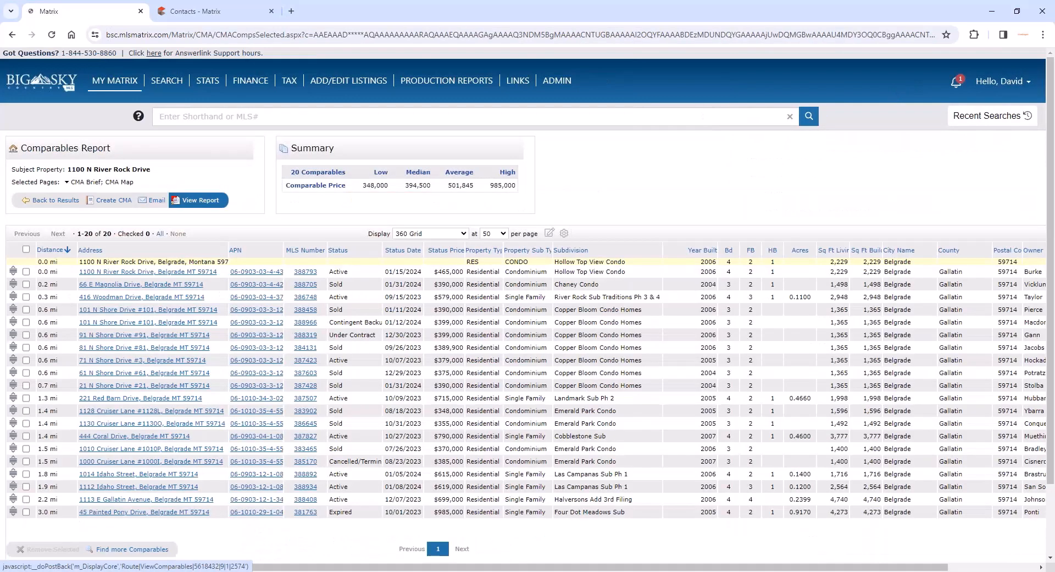
pyautogui.scroll(-3, 199, 498)
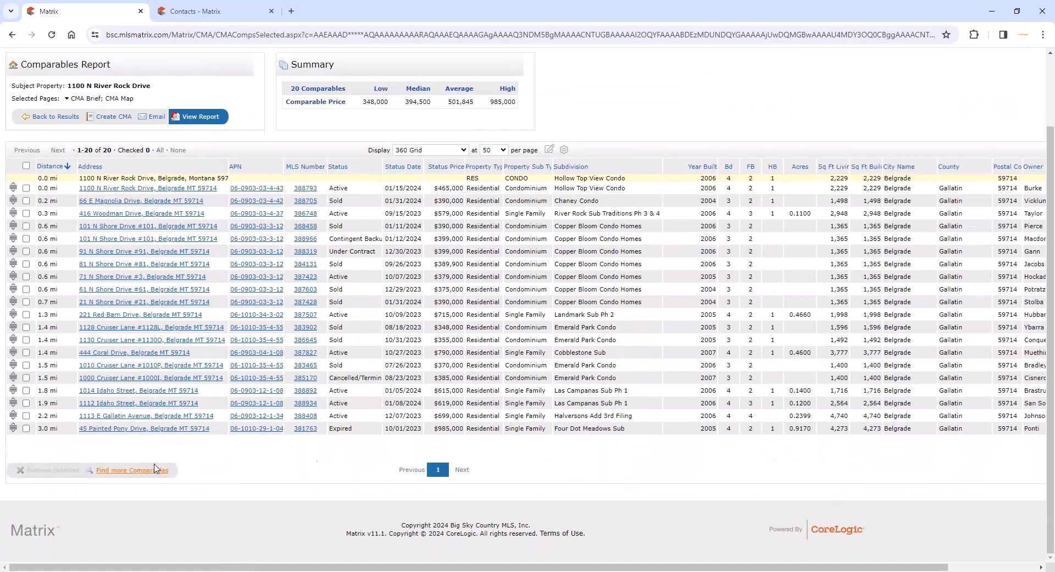
pyautogui.click(154, 470)
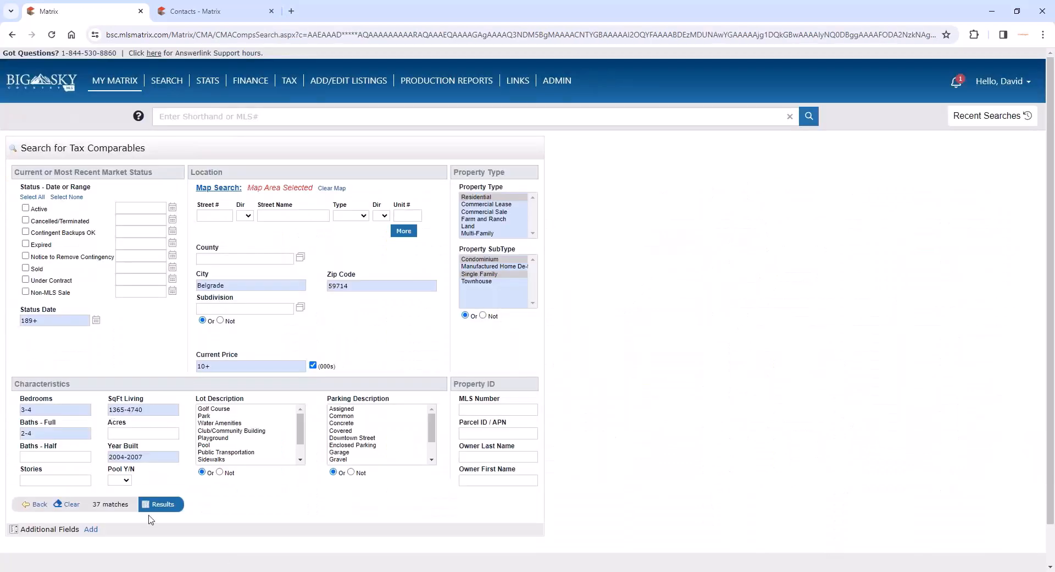
pyautogui.click(160, 509)
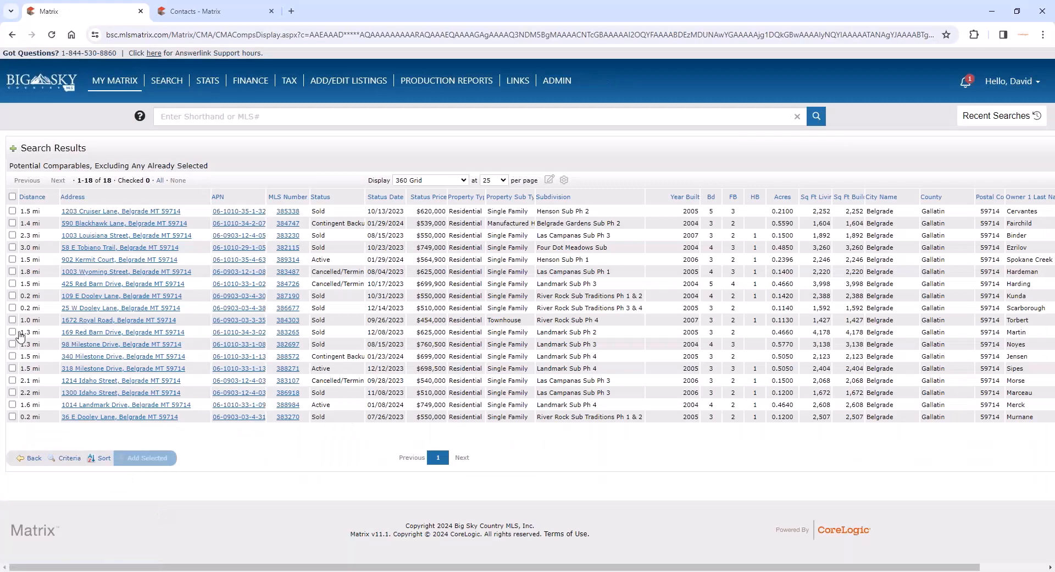
pyautogui.click(12, 331)
pyautogui.click(145, 461)
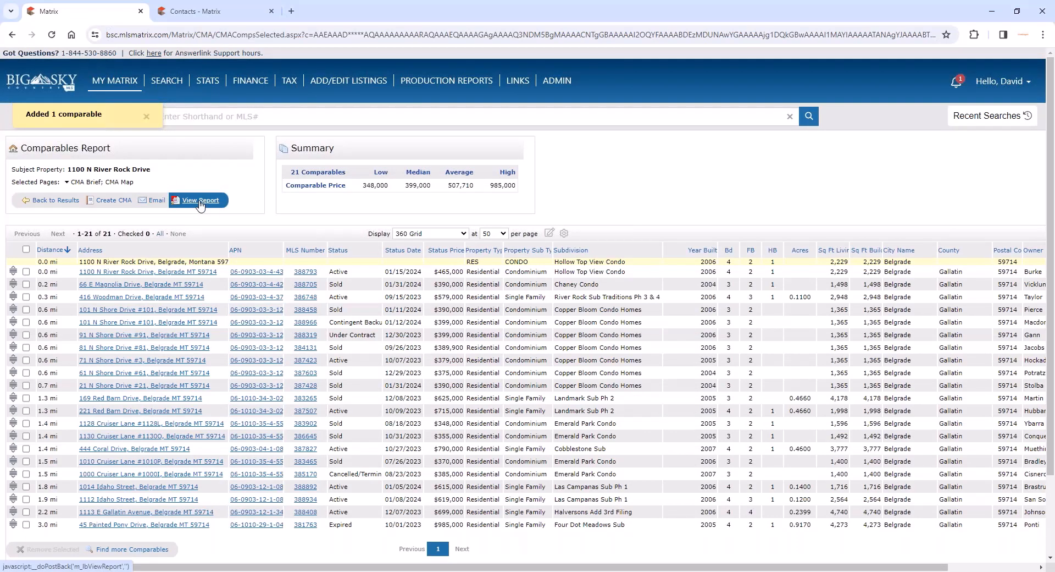
# - Add the Minimums and Maximums and List Price and Sale Price Chart pages to the report and save the page selection as default
pyautogui.click(77, 183)
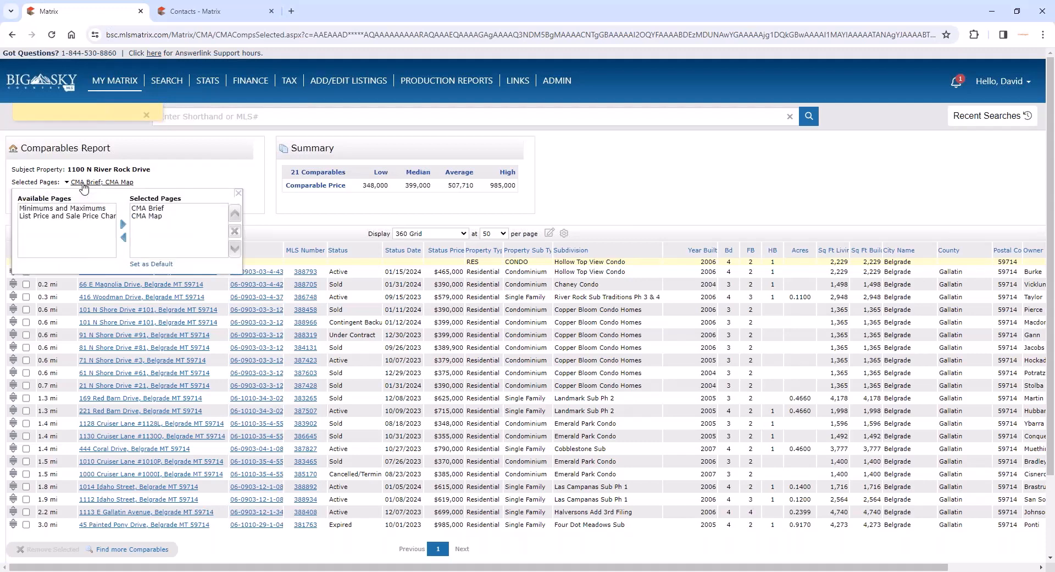
pyautogui.click(61, 208)
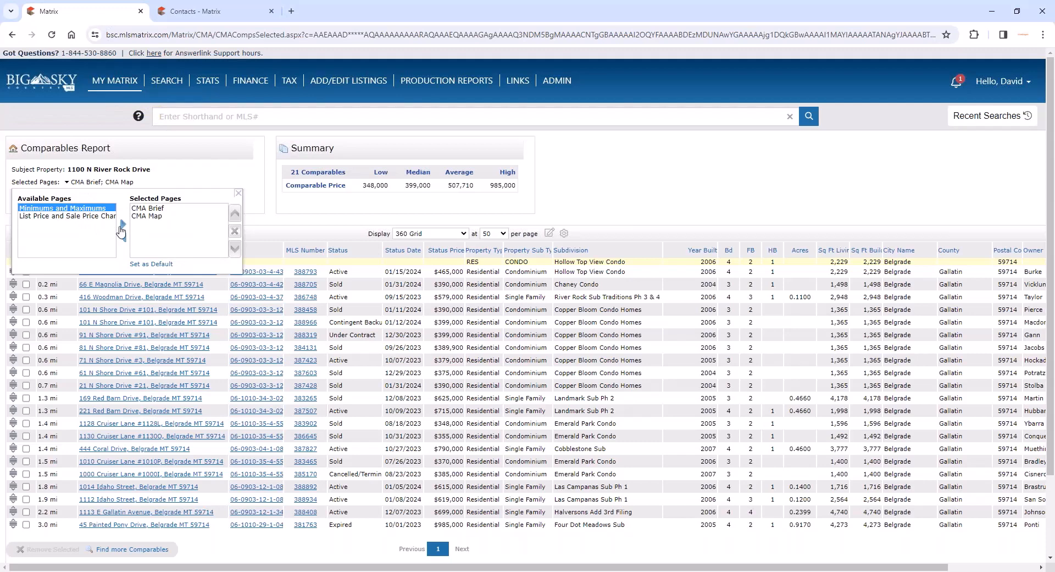
pyautogui.click(121, 225)
pyautogui.click(85, 208)
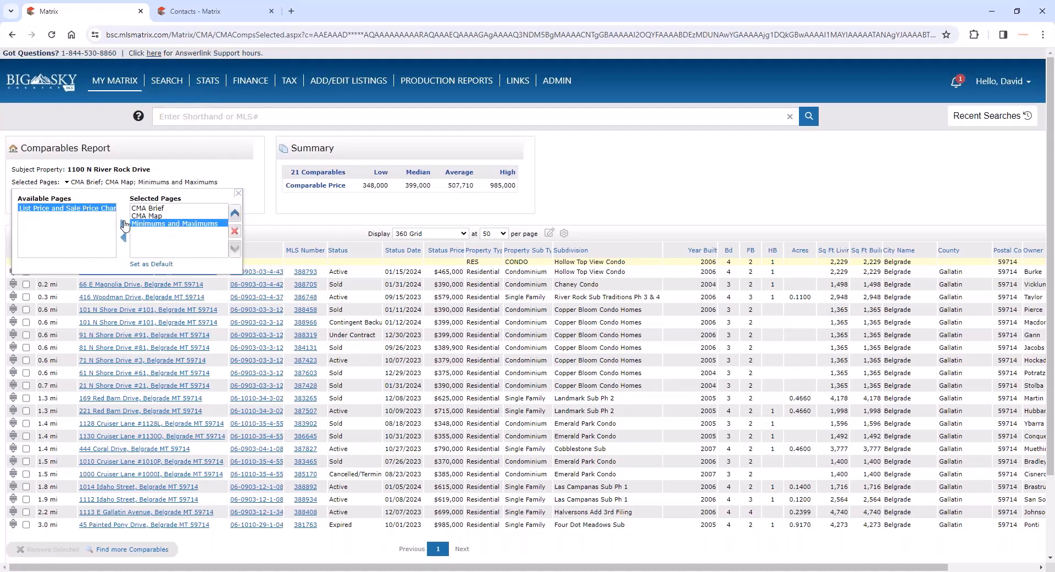
pyautogui.click(124, 224)
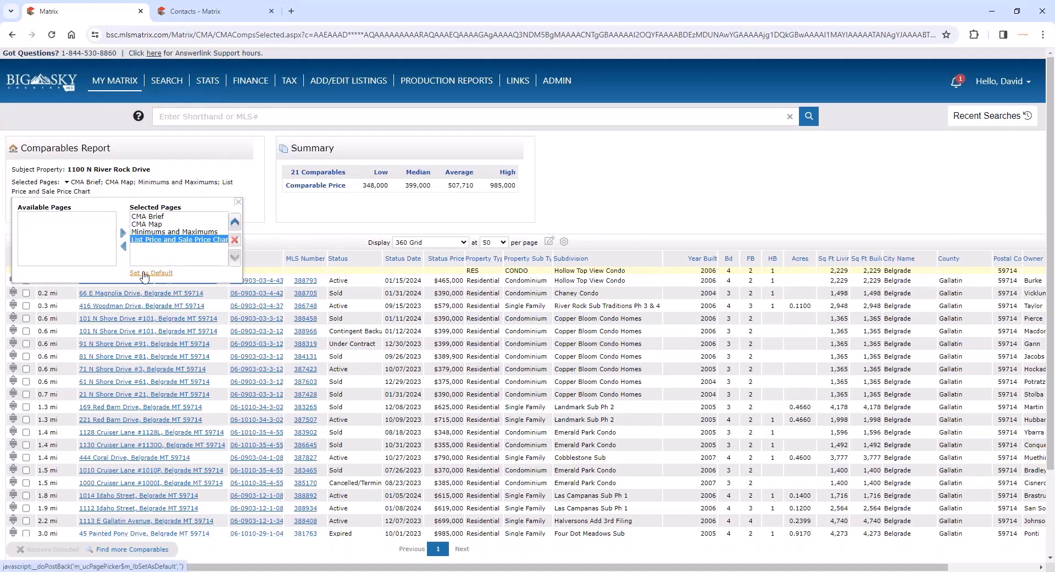
pyautogui.click(145, 273)
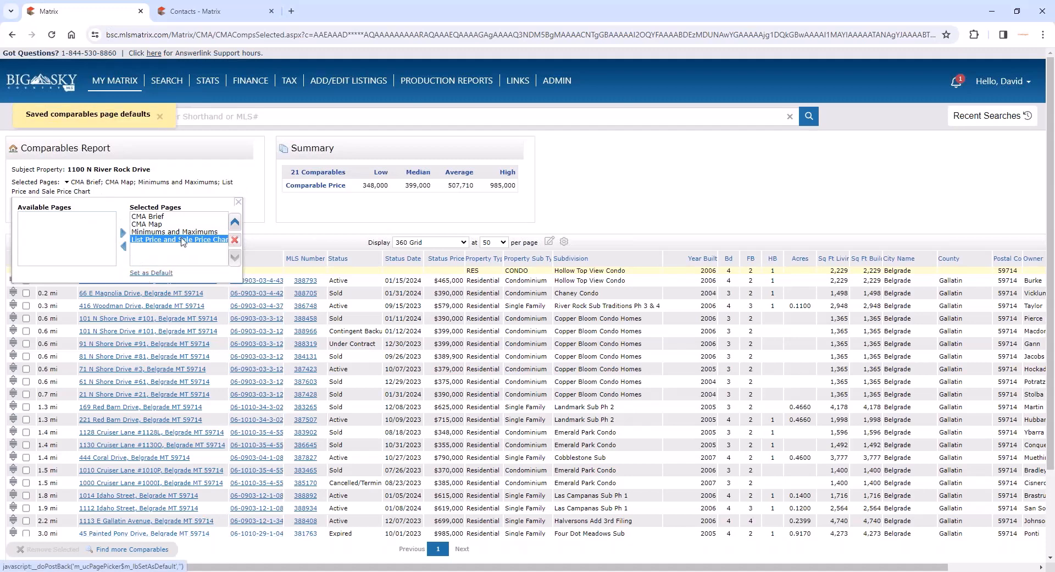
pyautogui.click(300, 218)
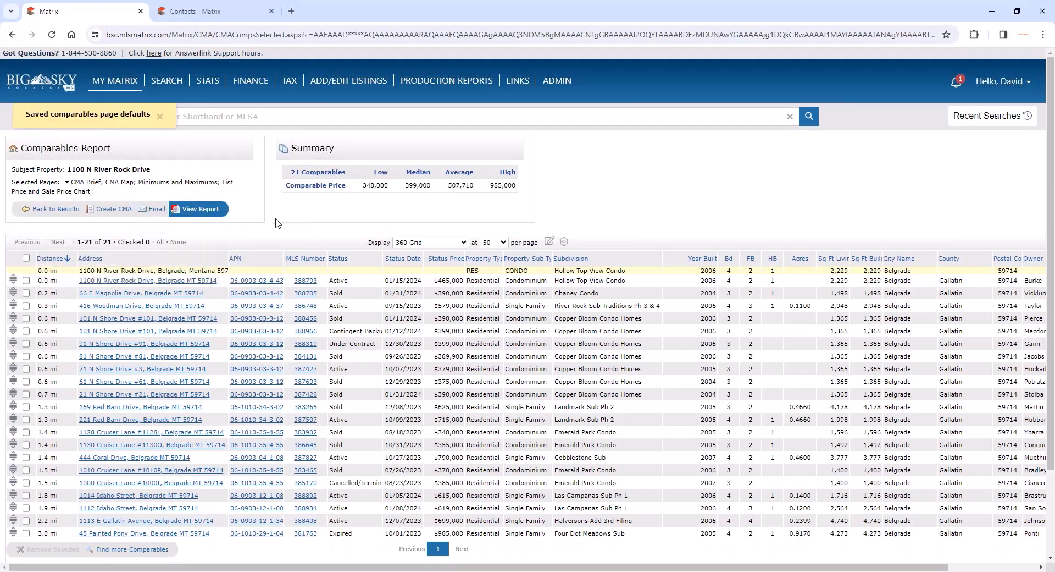
# - View the comparables report as a PDF and examine its status summaries and property locations map
pyautogui.click(208, 213)
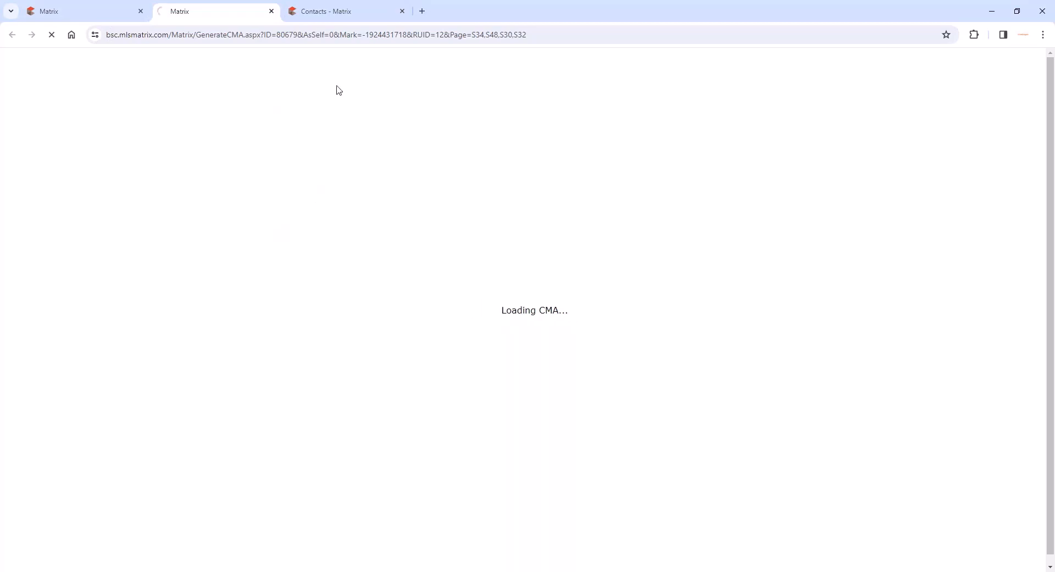
pyautogui.scroll(-10, 324, 223)
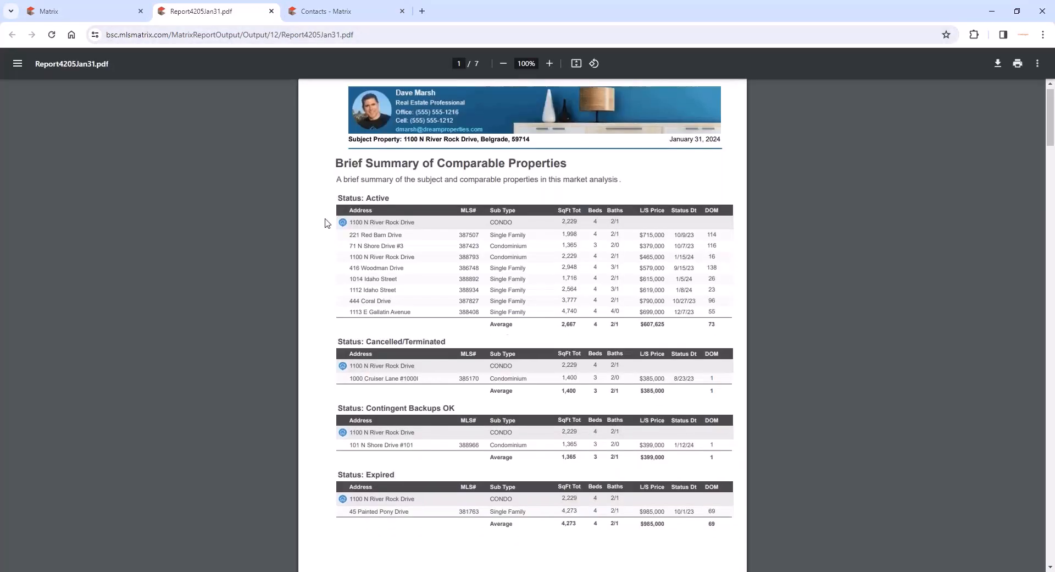
pyautogui.scroll(-10, 325, 222)
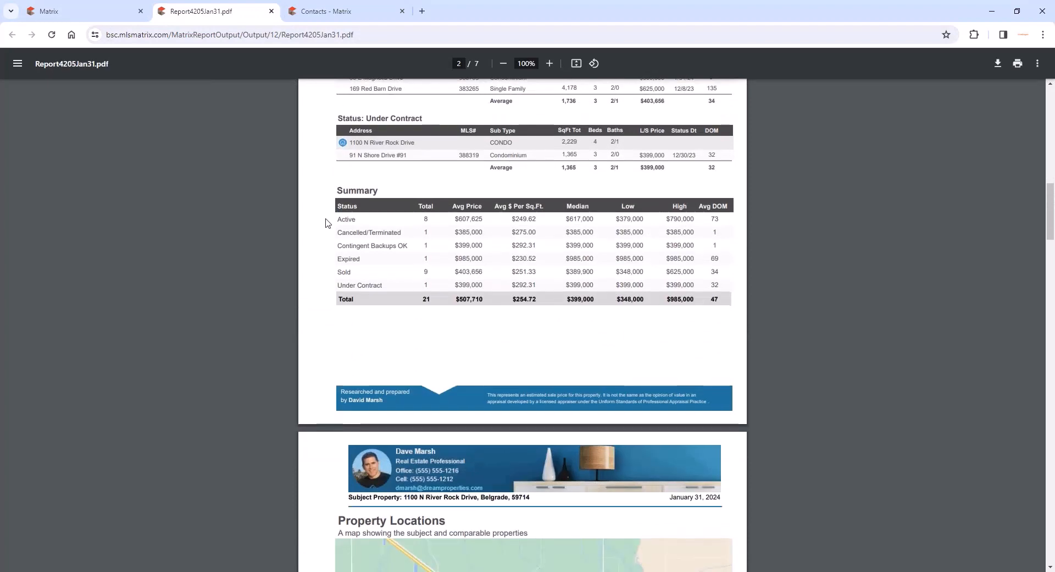
pyautogui.scroll(-15, 325, 223)
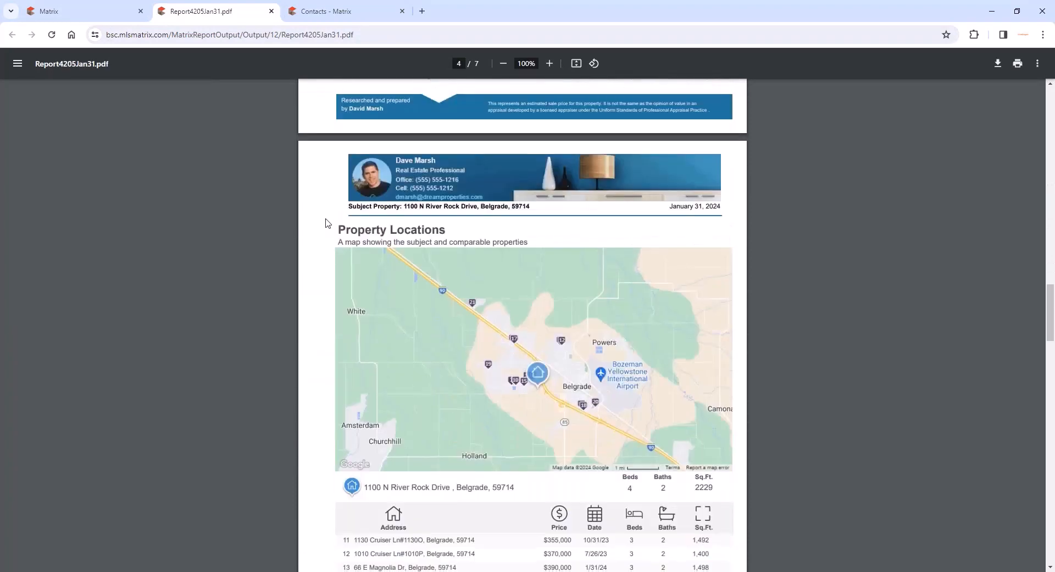
pyautogui.scroll(-9, 325, 222)
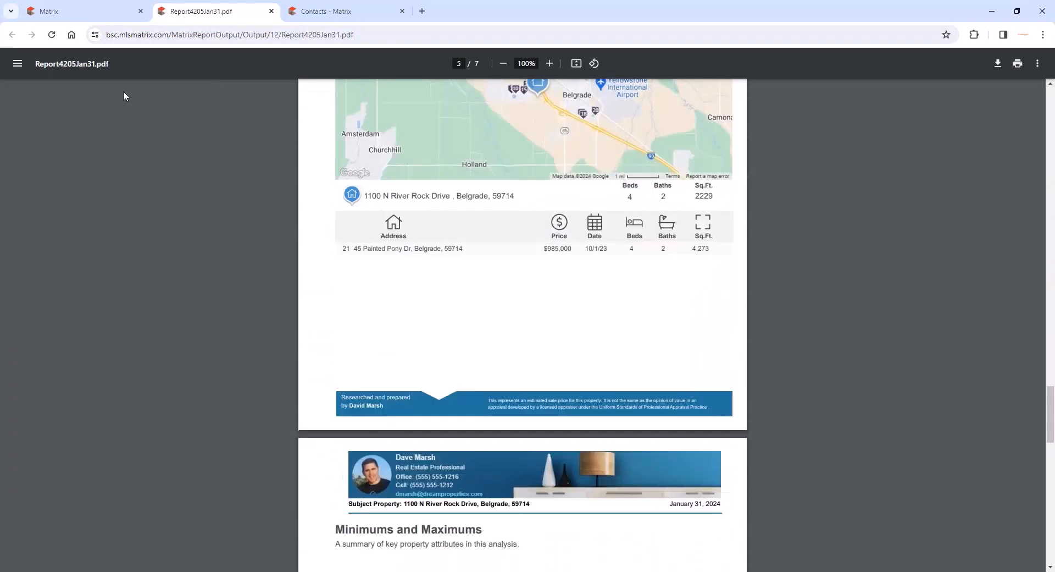
# - Return to the selected comparables and create a CMA from the report
pyautogui.click(121, 16)
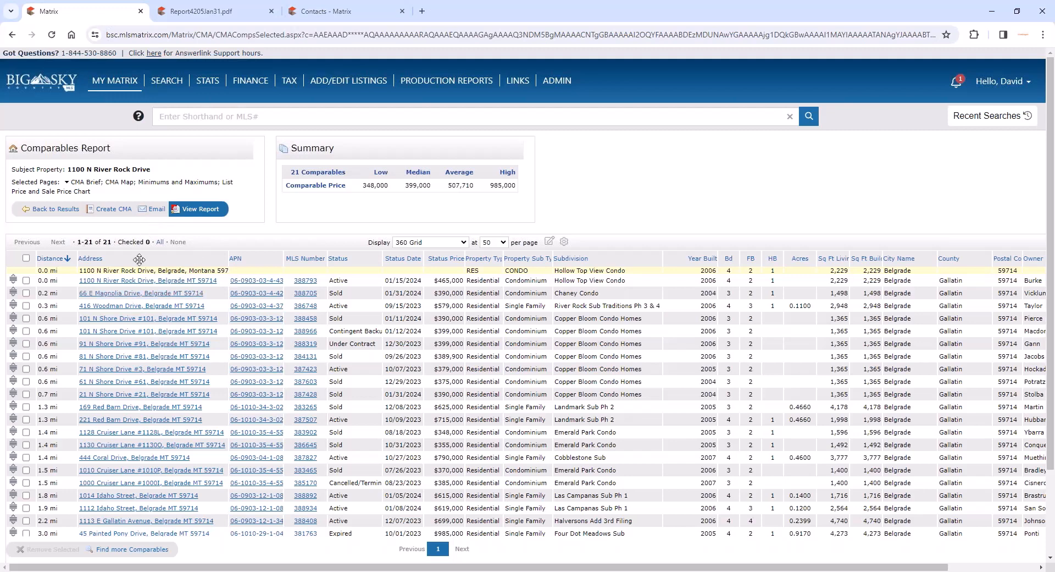
pyautogui.click(112, 210)
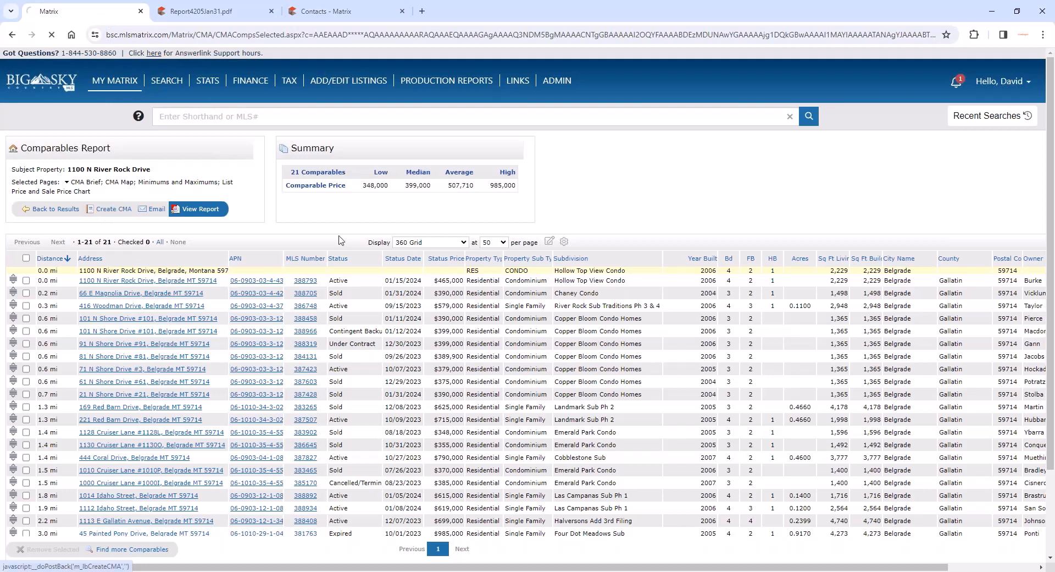
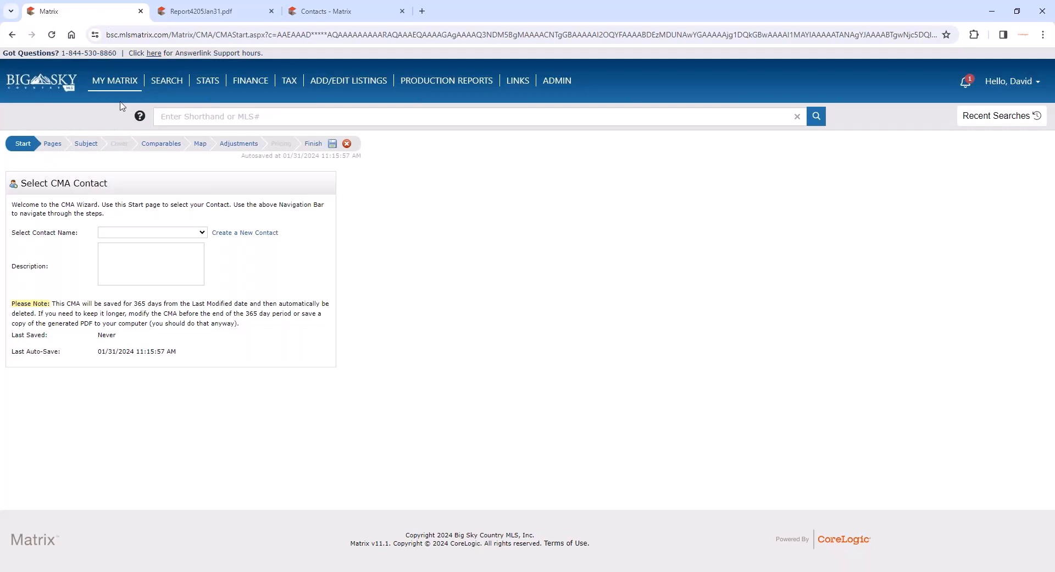
# - Open the saved CMAs list, try starting a new CMA, and return to the list
pyautogui.moveTo(121, 85)
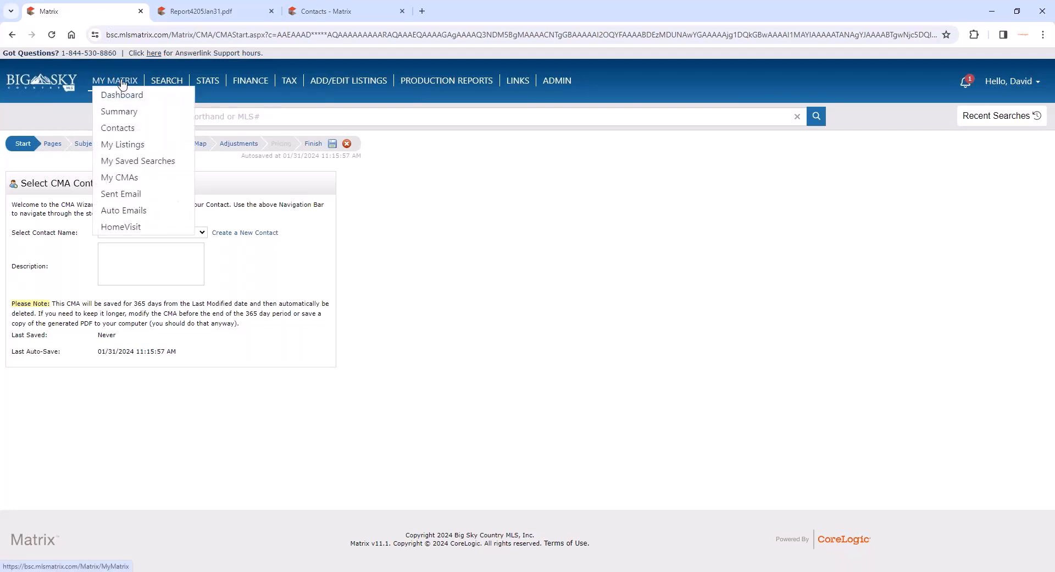
pyautogui.click(119, 177)
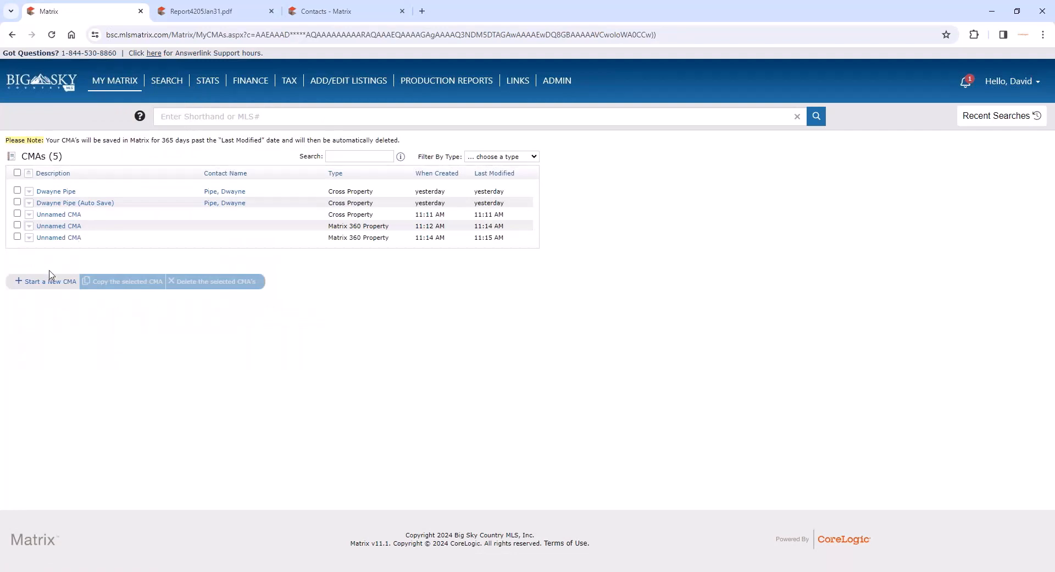
pyautogui.click(38, 281)
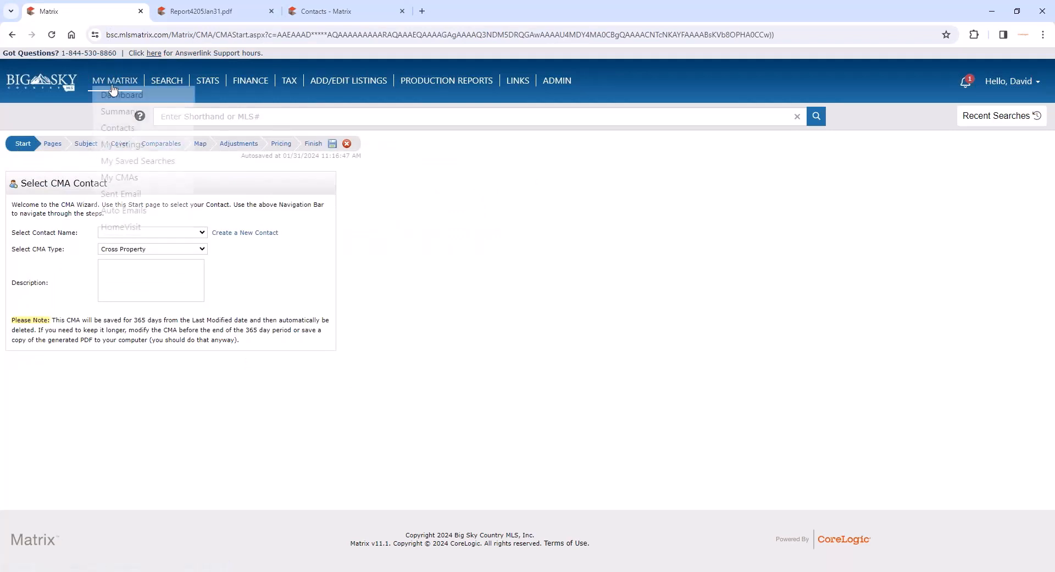
pyautogui.click(13, 35)
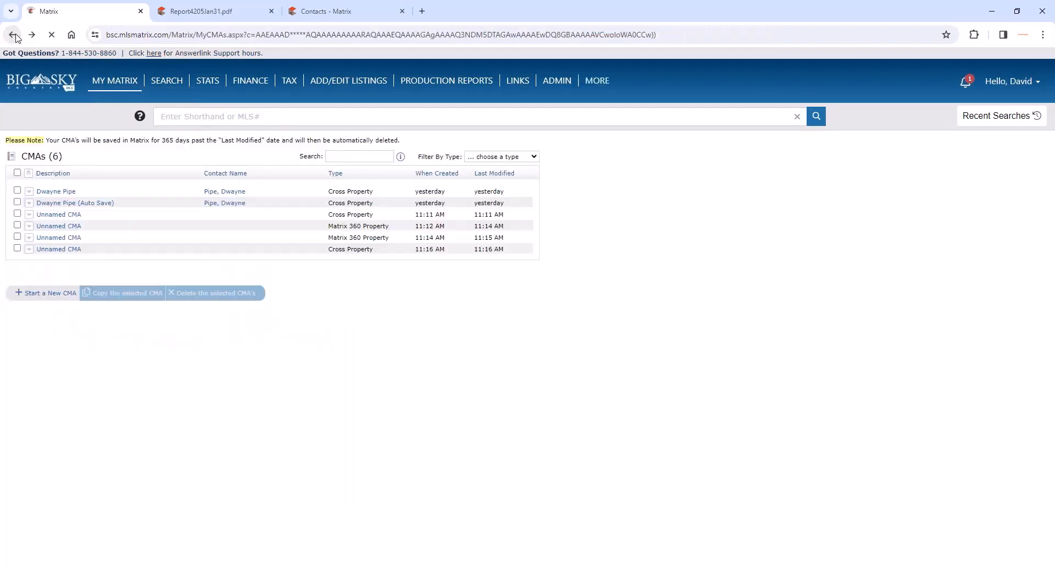
# - Open the first saved Cross Property CMA for editing and view the contact choices on its Start page
pyautogui.click(53, 193)
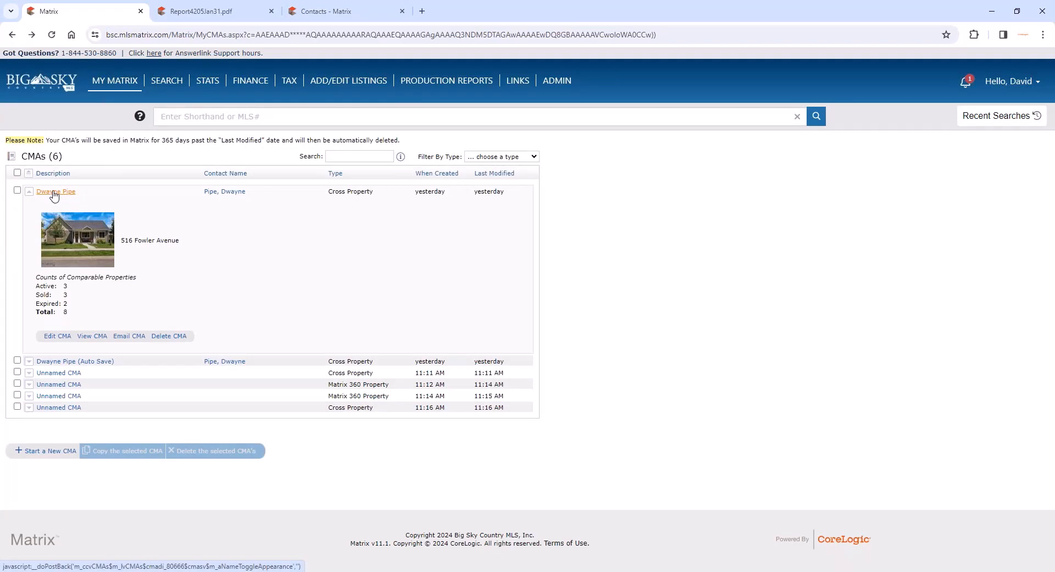
pyautogui.click(53, 338)
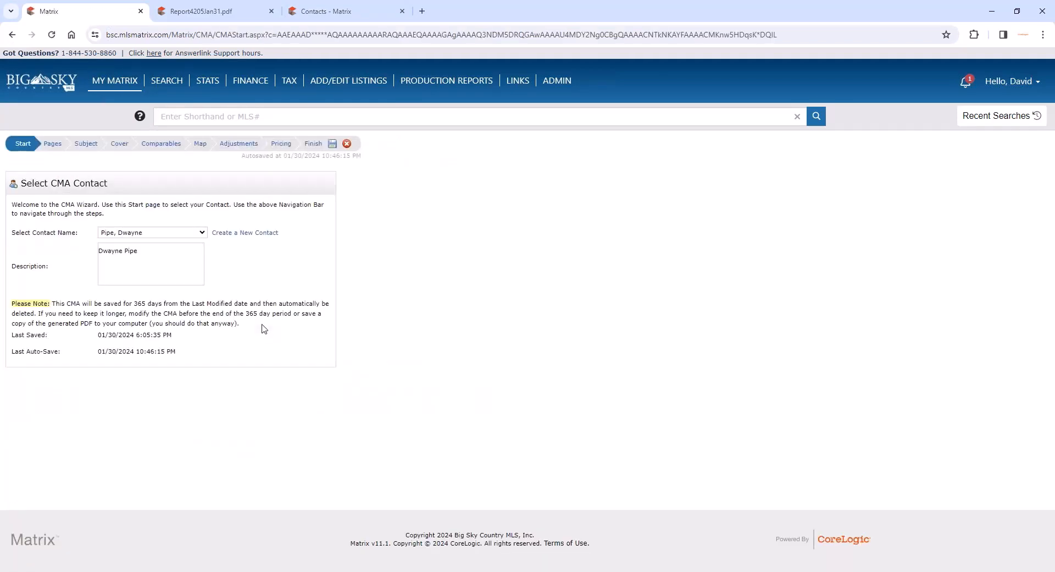
pyautogui.click(158, 236)
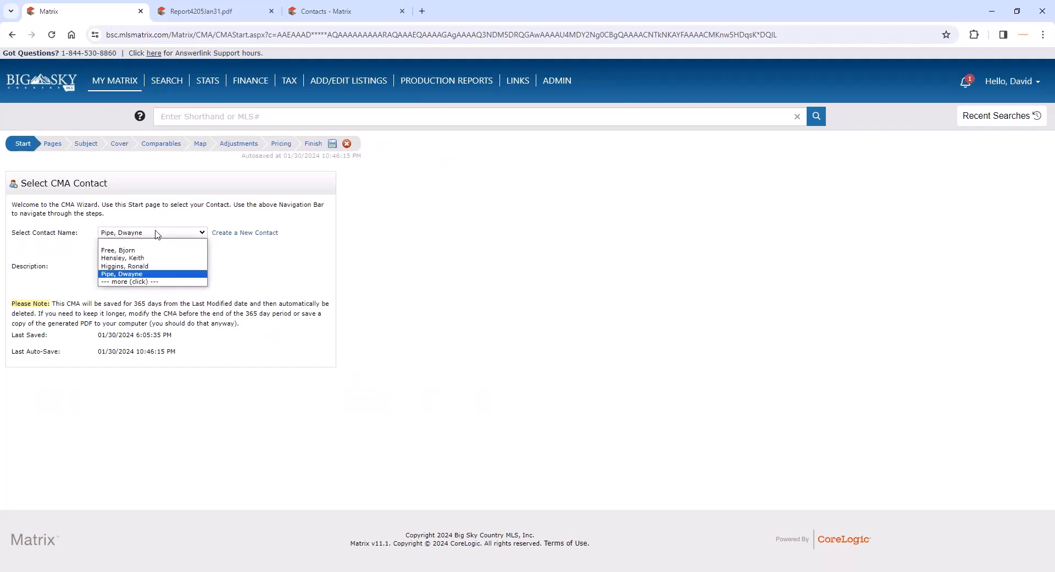
pyautogui.click(158, 233)
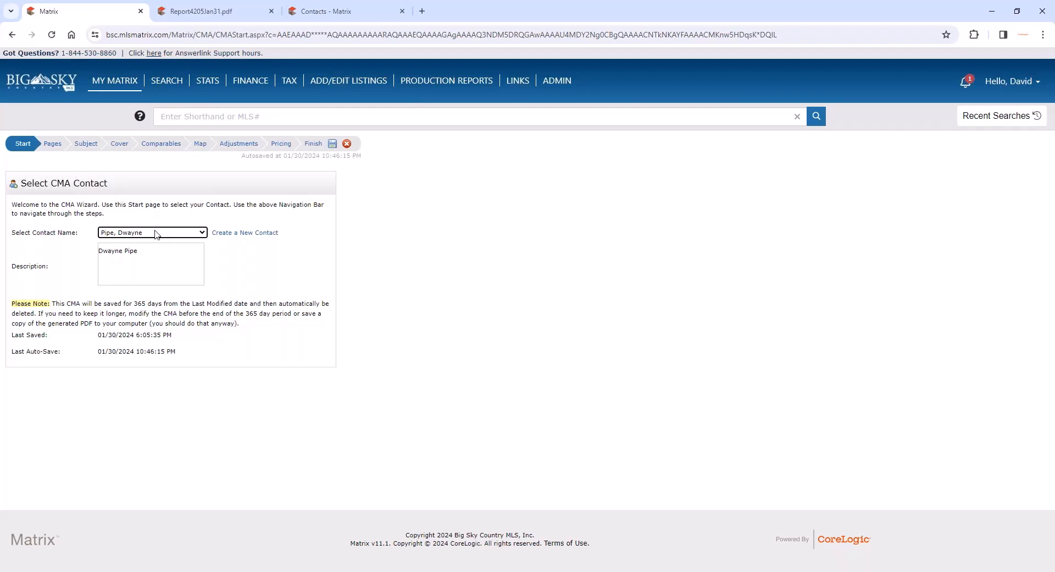
# - Remove all currently selected pages from the CMA, from Cover Sheet wA Photo through CMA Map
pyautogui.click(52, 145)
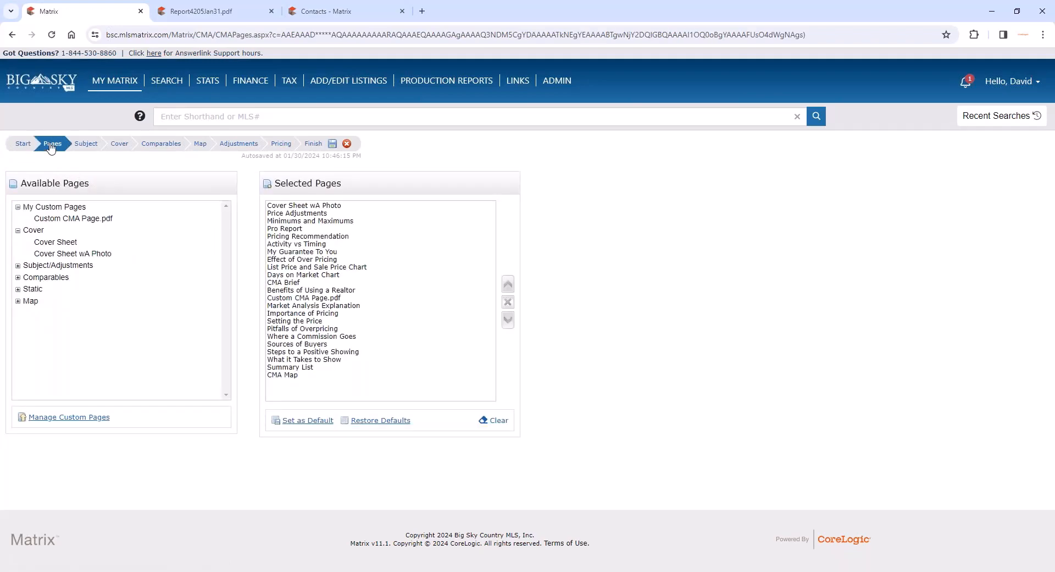
pyautogui.click(333, 208)
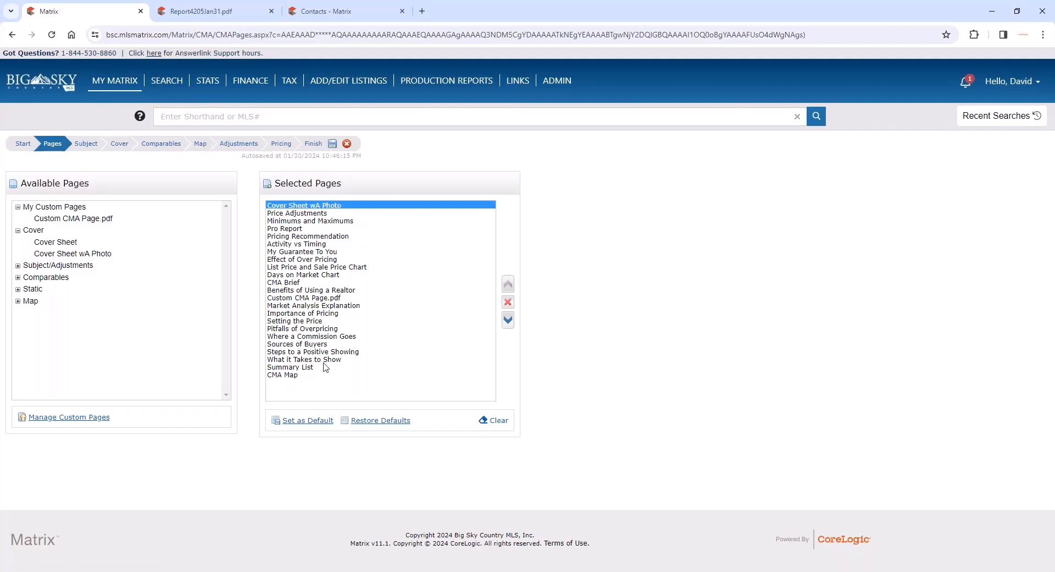
pyautogui.keyDown('shift'); pyautogui.click(308, 376); pyautogui.keyUp('shift')
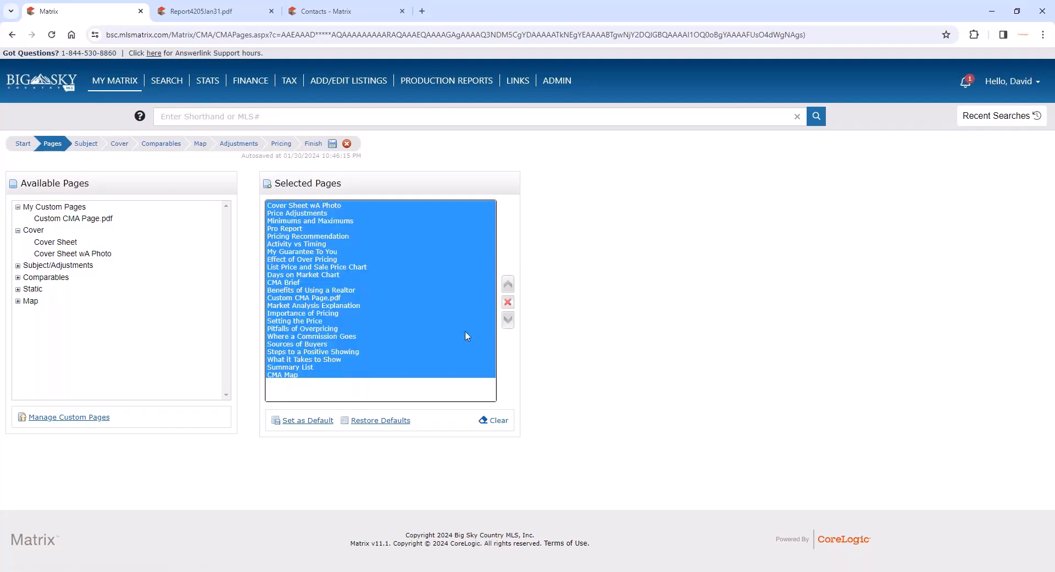
pyautogui.click(508, 303)
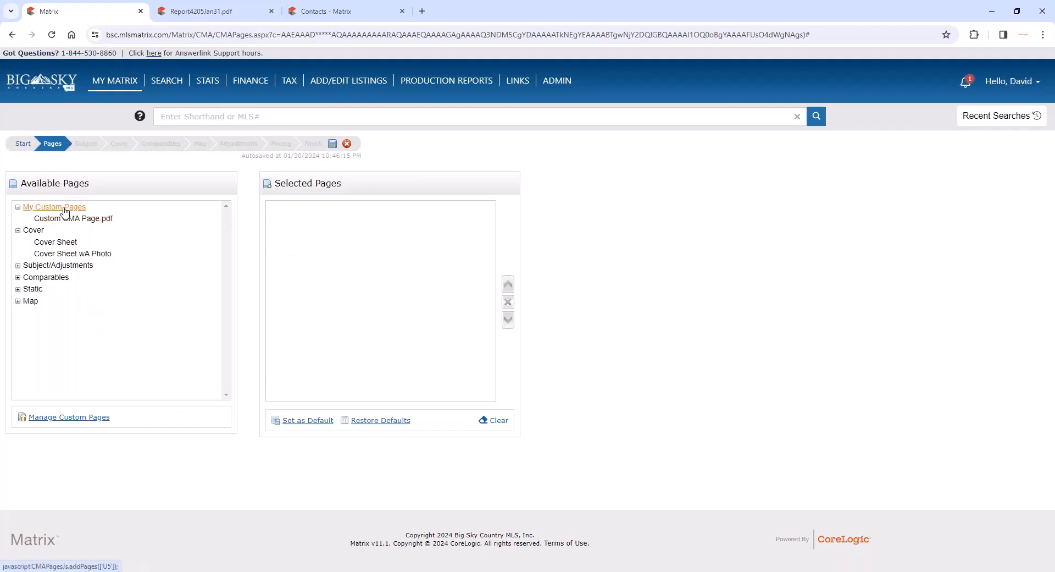
# - Add Cover Sheet wA Photo and the whole Subject/Adjustments, Static and Map page groups to the CMA
pyautogui.click(44, 254)
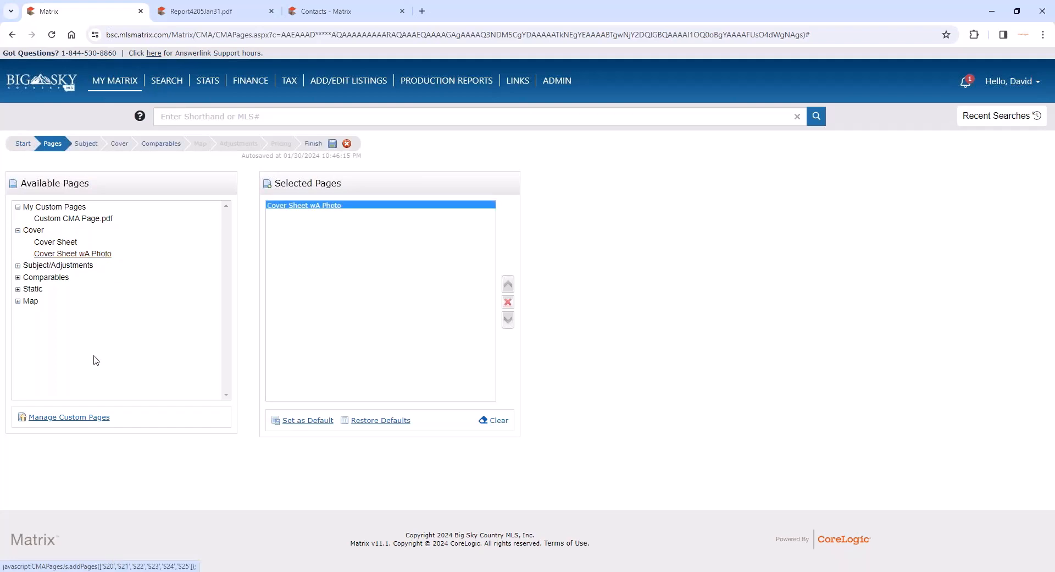
pyautogui.click(37, 266)
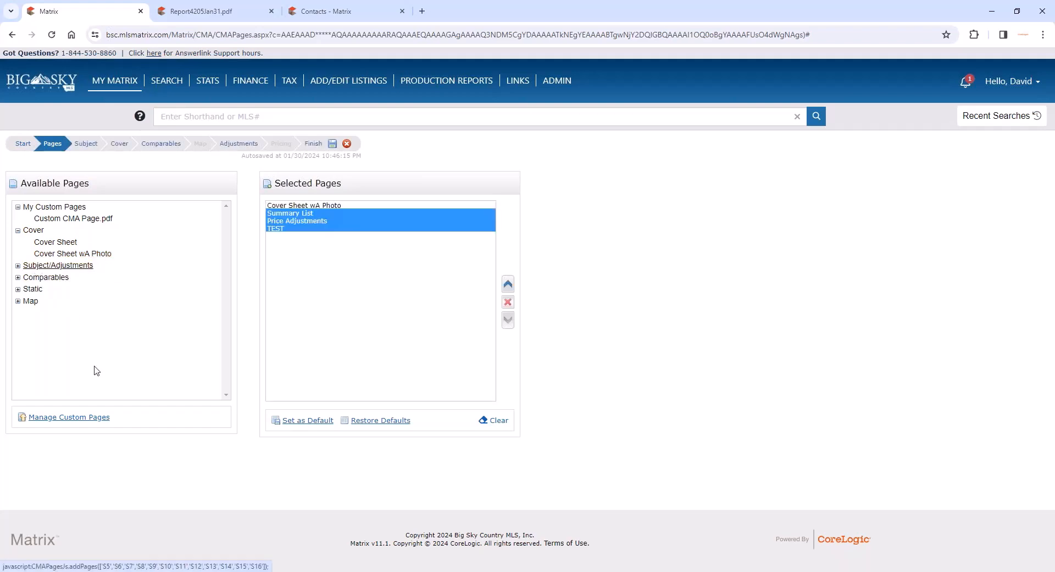
pyautogui.click(32, 289)
pyautogui.click(18, 289)
pyautogui.click(18, 277)
pyautogui.scroll(-3, 28, 308)
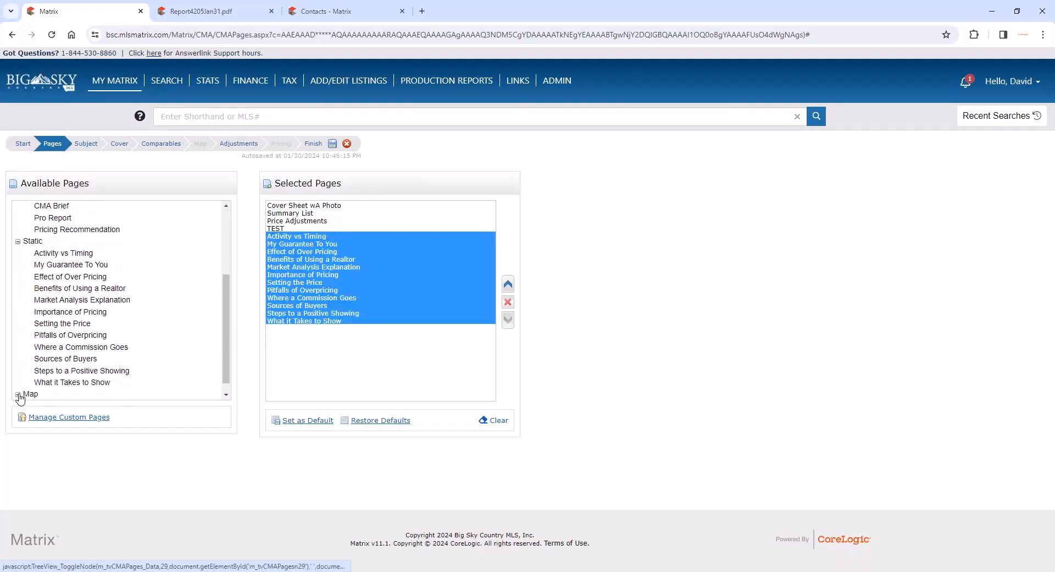
pyautogui.click(18, 394)
pyautogui.click(34, 383)
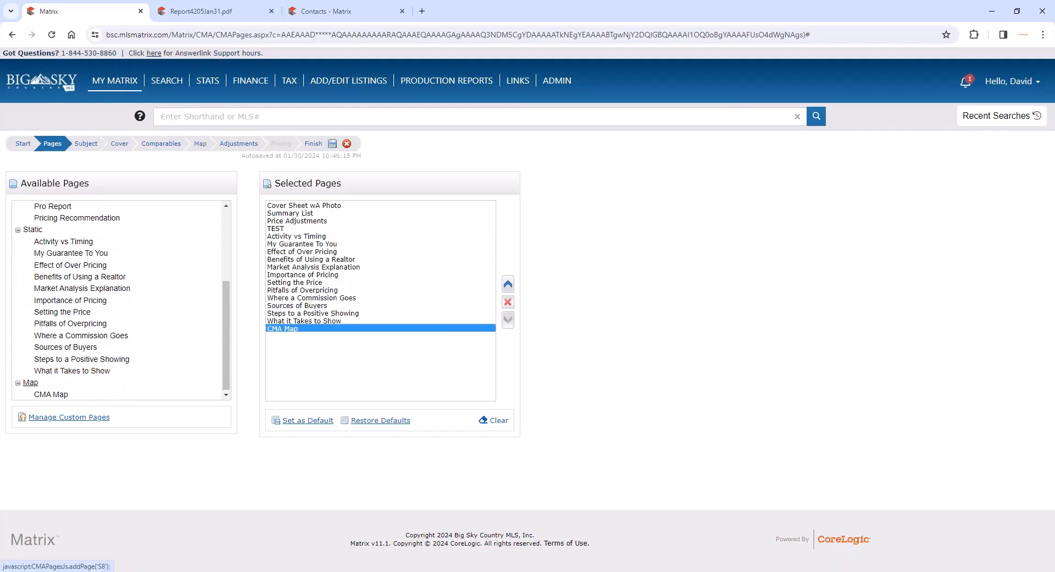
# - Add all pages of the Comparables group to the CMA and reselect the Subject/Adjustments pages
pyautogui.click(48, 230)
pyautogui.scroll(2, 81, 240)
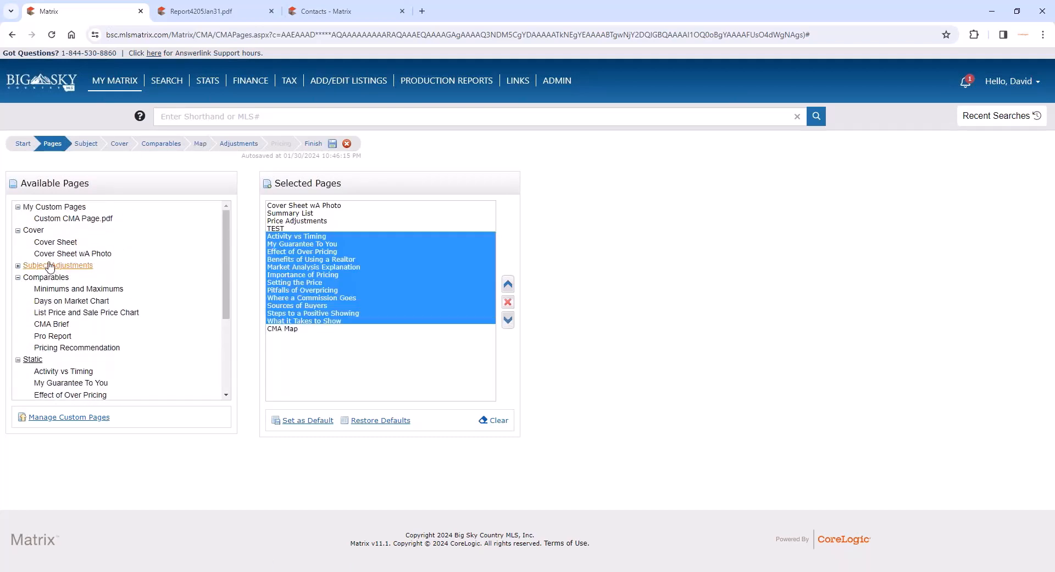
pyautogui.click(49, 277)
pyautogui.click(44, 265)
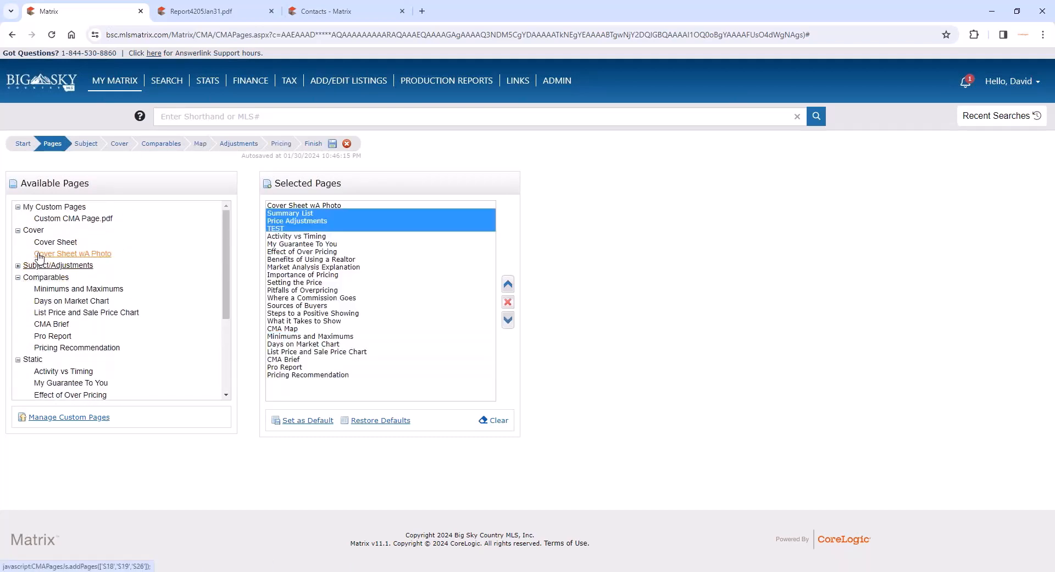
# - Add Custom CMA Page.pdf to the CMA, view the custom page upload options, and return to page selection
pyautogui.click(65, 220)
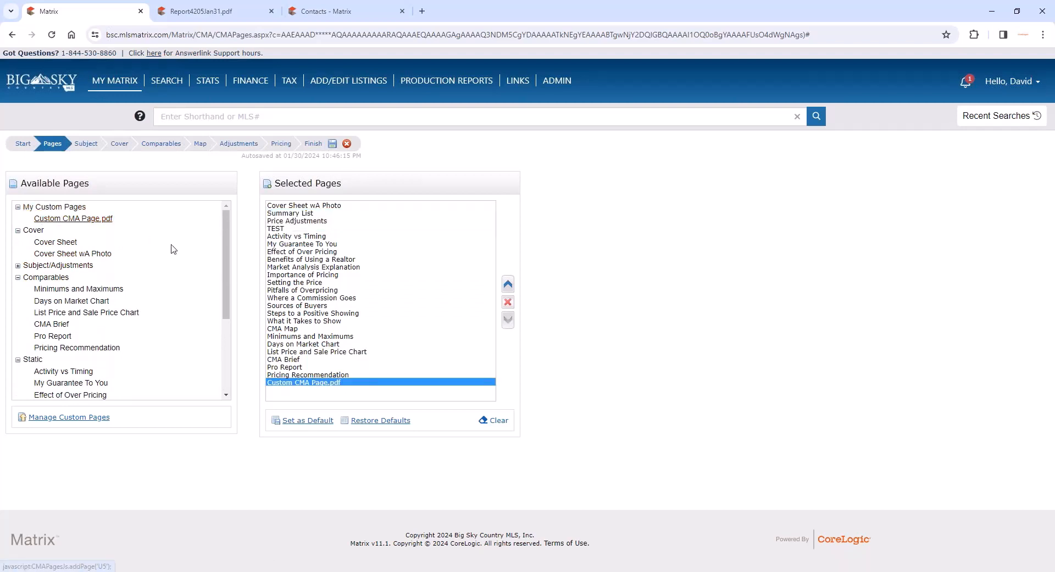
pyautogui.click(72, 418)
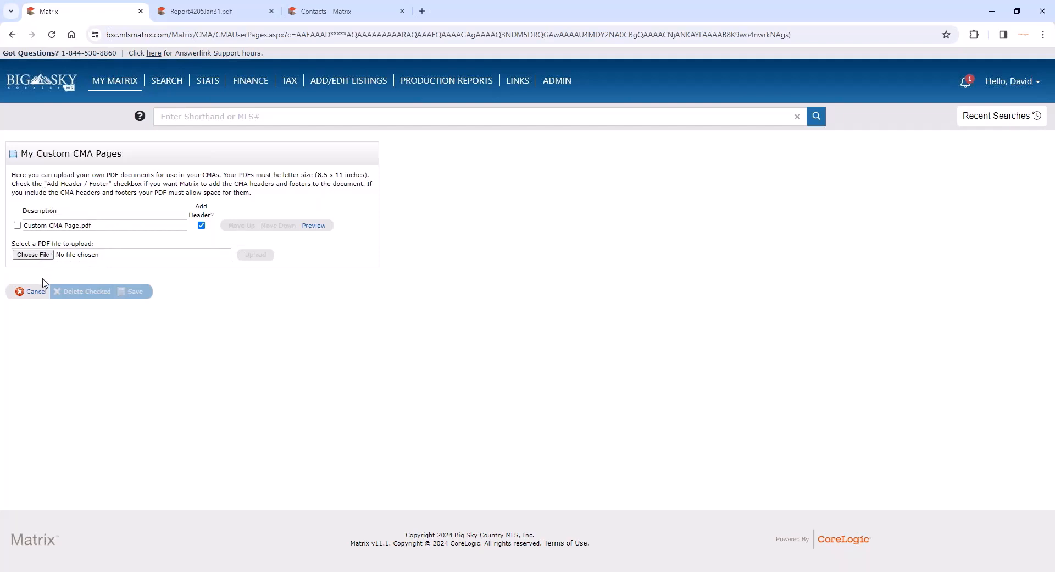
pyautogui.click(37, 296)
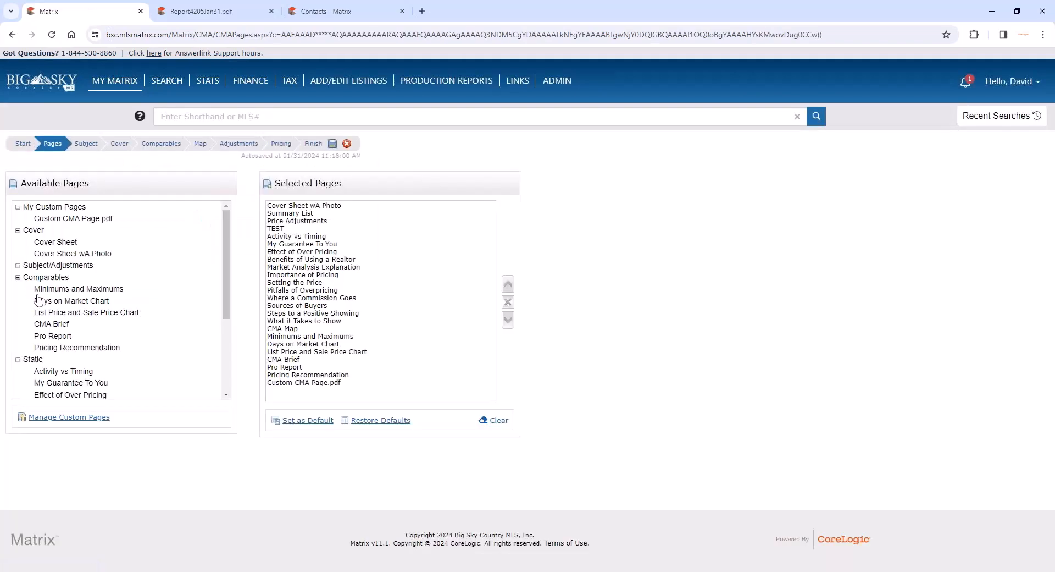
# - Move Custom CMA Page.pdf up the selected pages to directly below Pitfalls of Overpricing
pyautogui.click(51, 220)
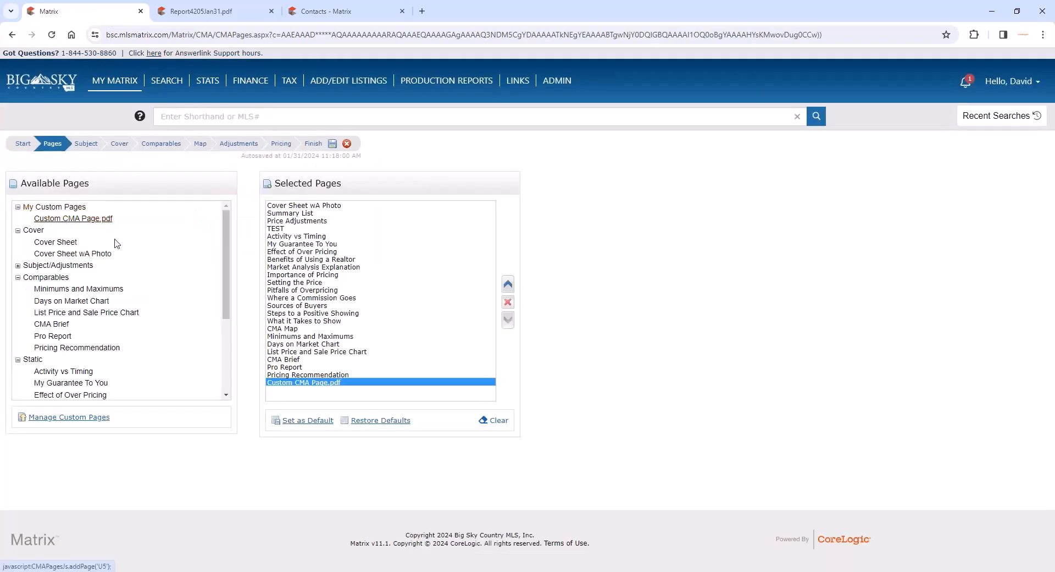
pyautogui.click(508, 284)
pyautogui.click(508, 284)
pyautogui.click(508, 284)
pyautogui.click(508, 284)
pyautogui.click(507, 284)
pyautogui.click(508, 284)
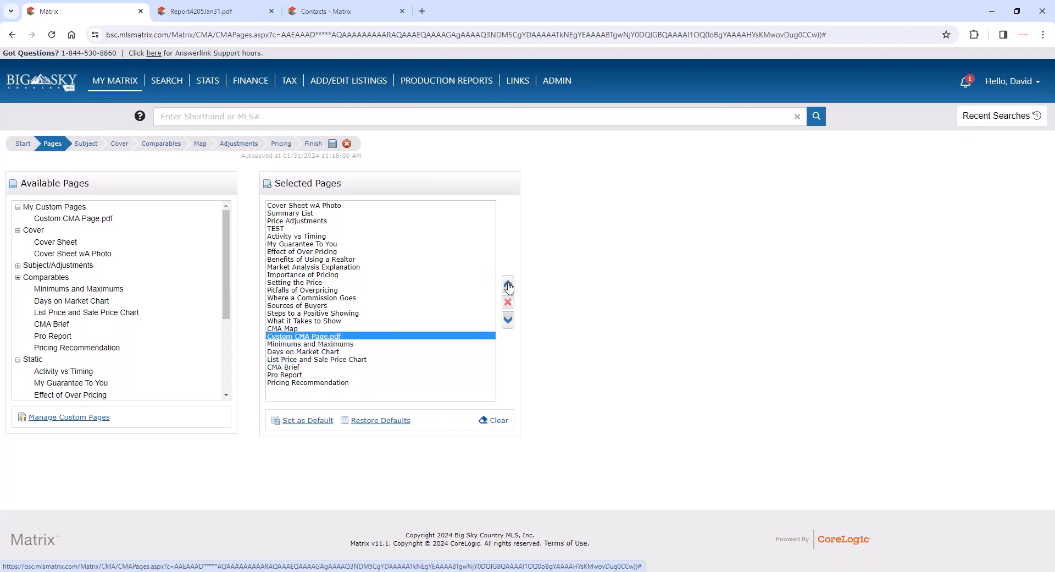
pyautogui.click(508, 284)
pyautogui.click(508, 284)
pyautogui.click(508, 284)
pyautogui.click(507, 284)
pyautogui.click(508, 284)
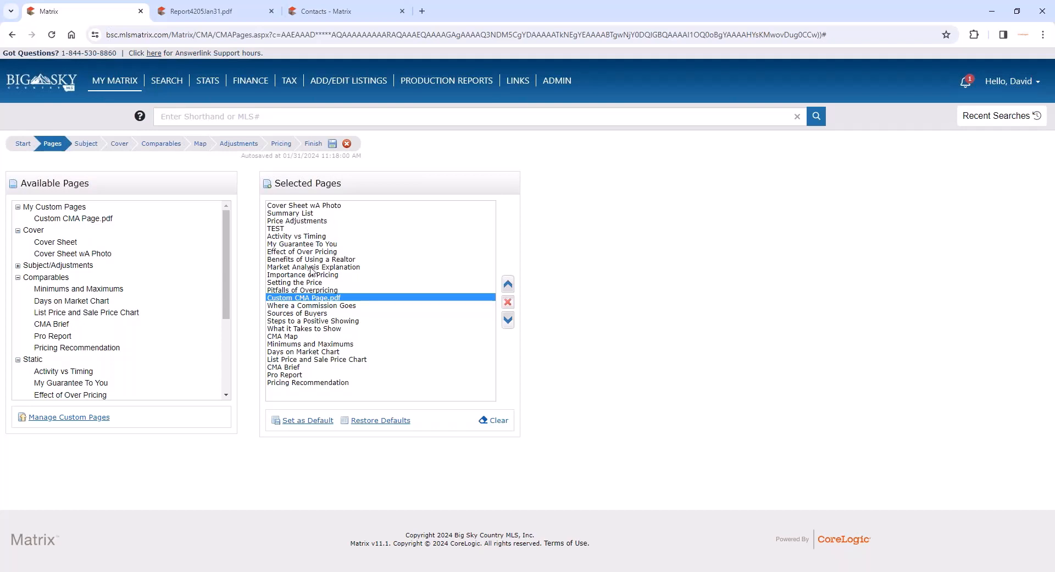
# - Save the selected pages as the CMA default and remove Pitfalls of Overpricing from this CMA only
pyautogui.click(308, 426)
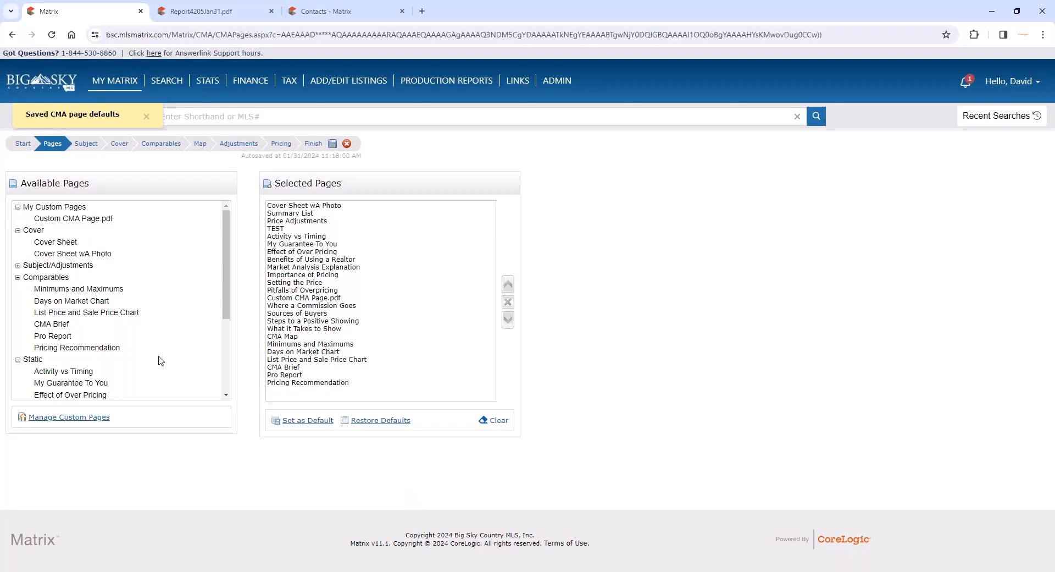
pyautogui.click(310, 291)
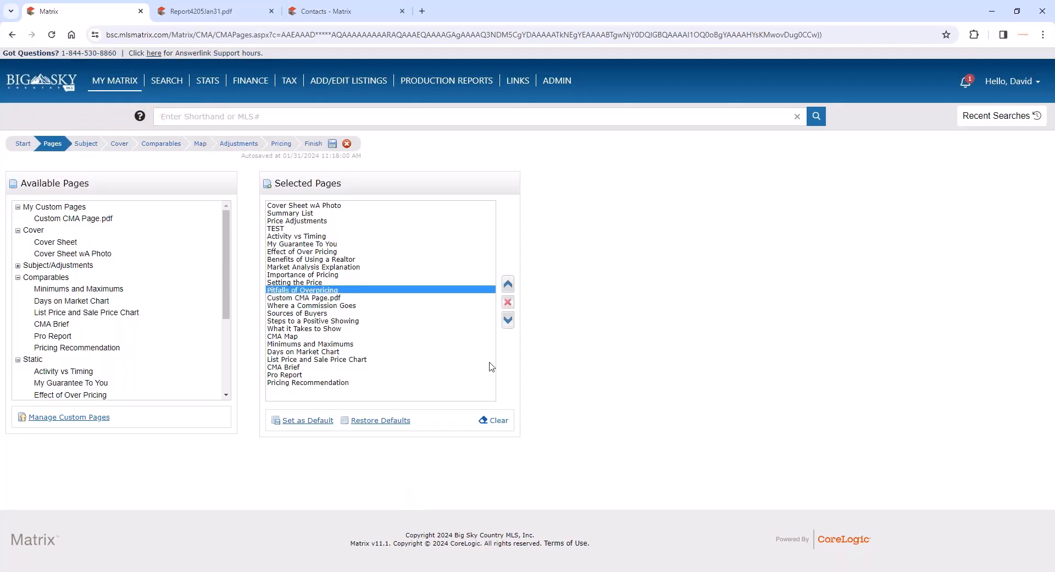
pyautogui.click(509, 303)
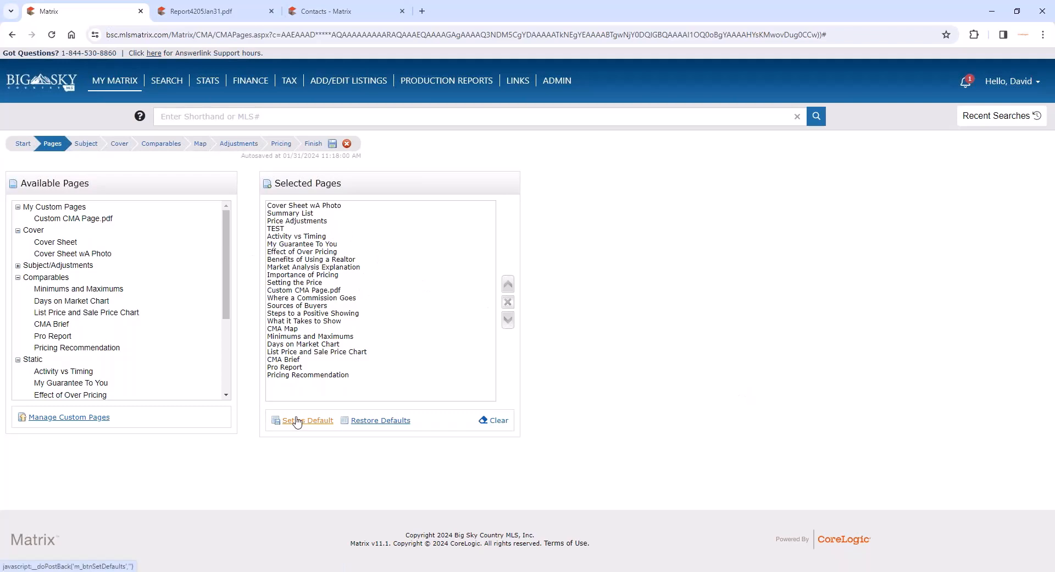
# - View the CMA's subject property auto-fill options and Cross Property listing search, and return to the manually editable subject fields
pyautogui.click(89, 144)
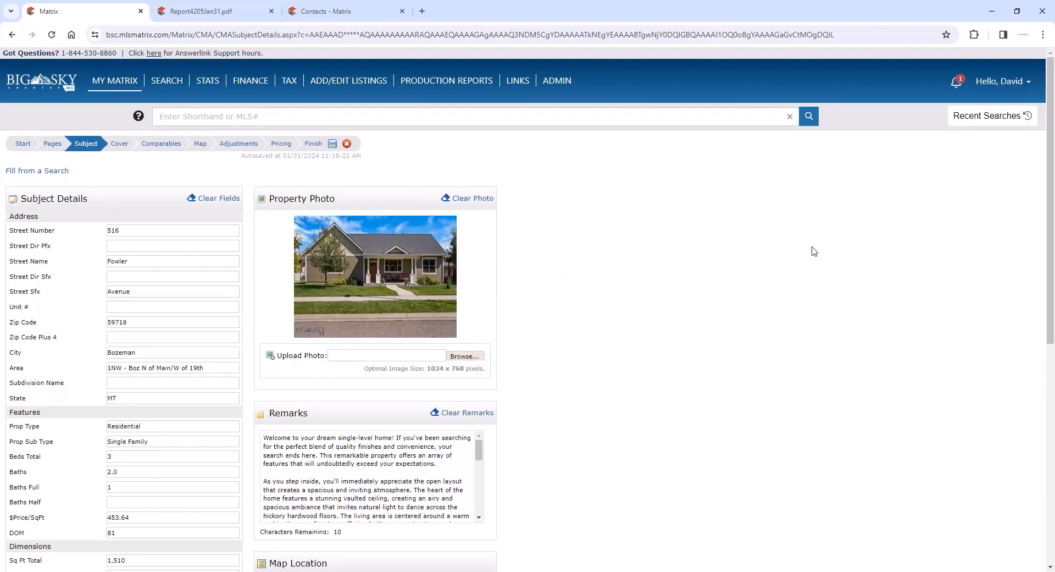
pyautogui.click(37, 172)
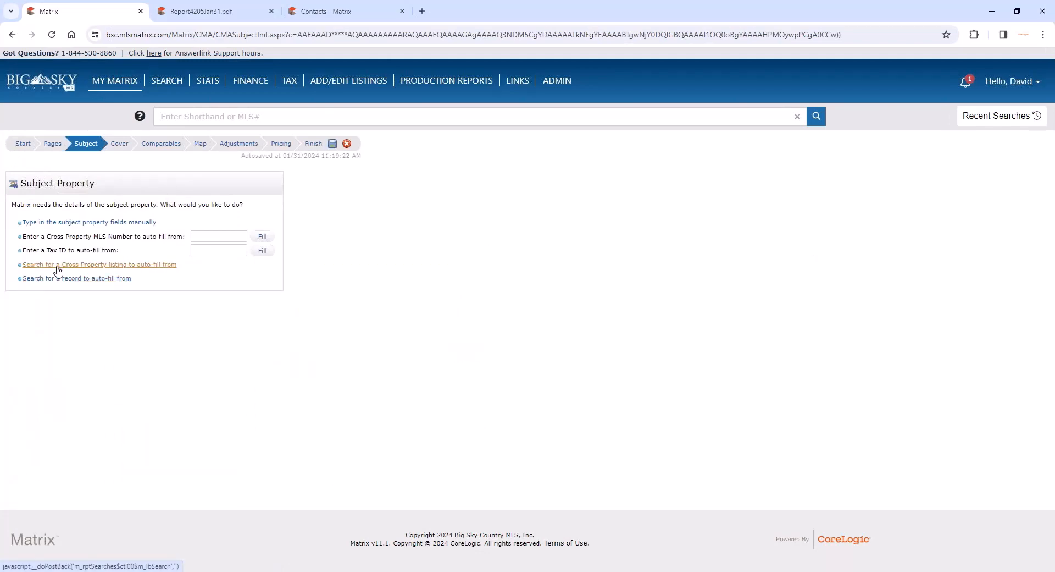
pyautogui.click(92, 269)
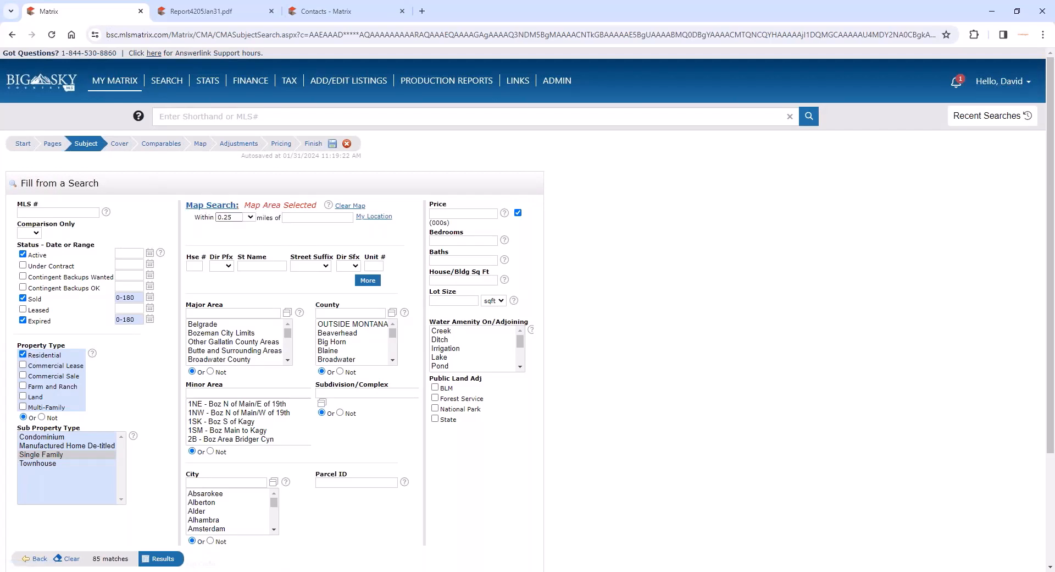
pyautogui.click(11, 35)
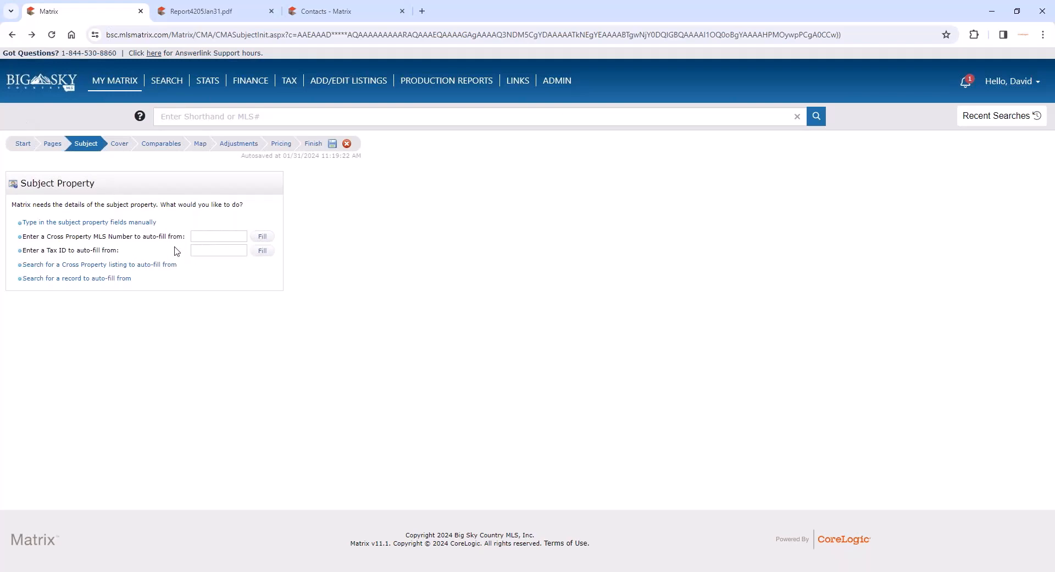
pyautogui.click(103, 222)
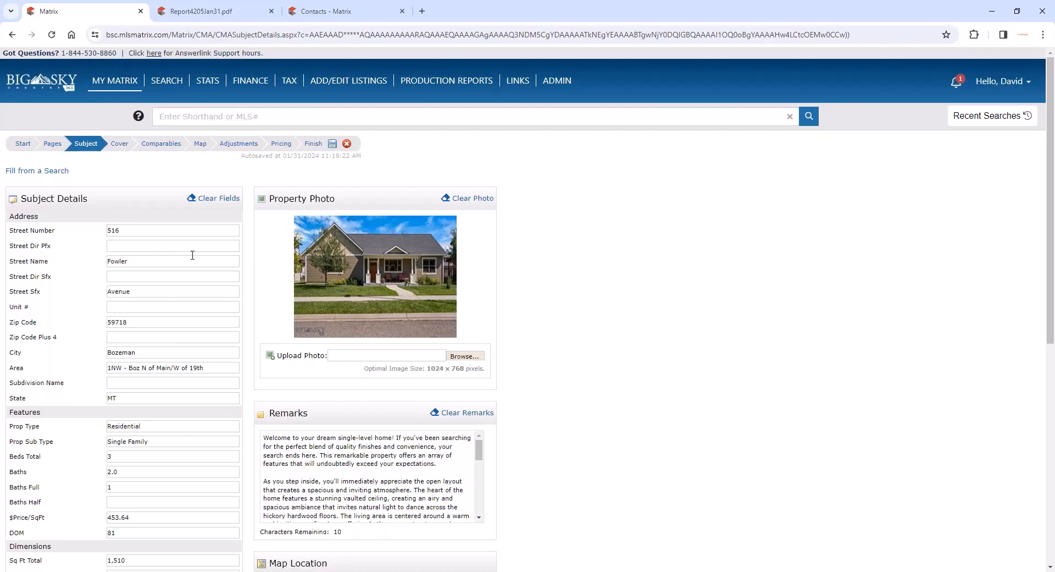
# - Review the subject property's details, from the address and features down to the Custom Fields section
pyautogui.scroll(-1, 180, 363)
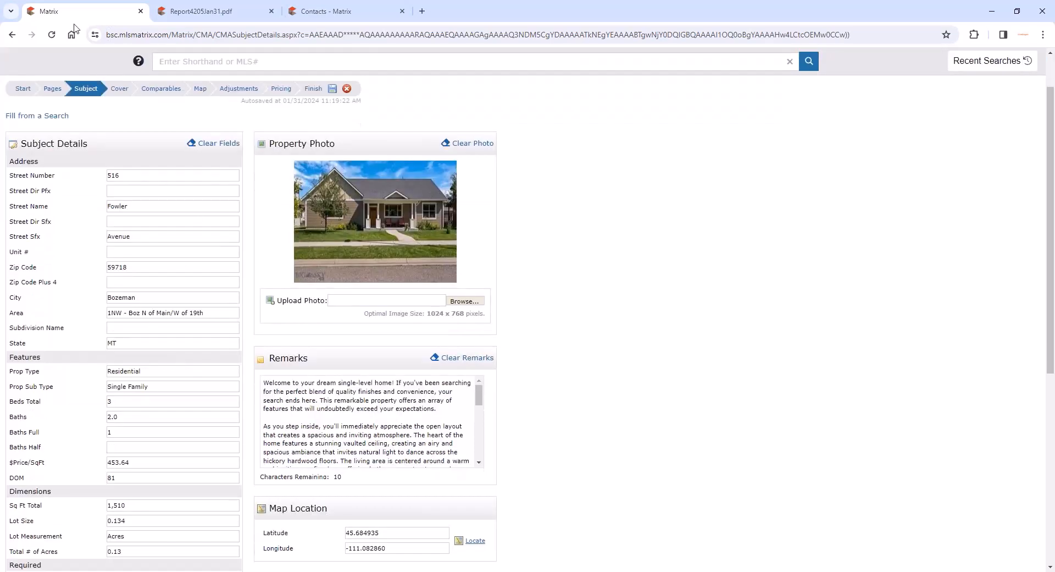
pyautogui.scroll(-6, 122, 170)
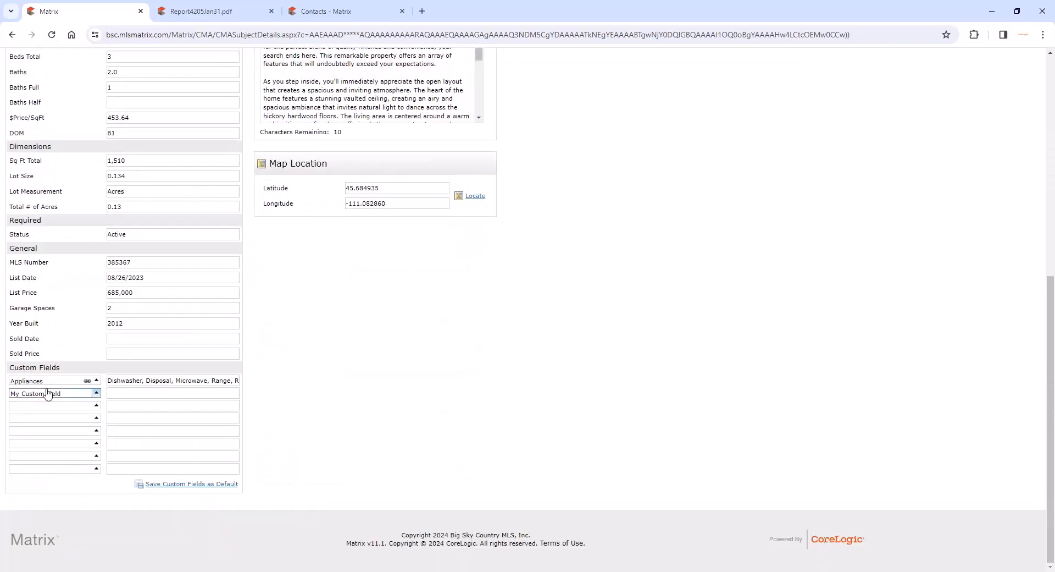
pyautogui.tripleClick(44, 368)
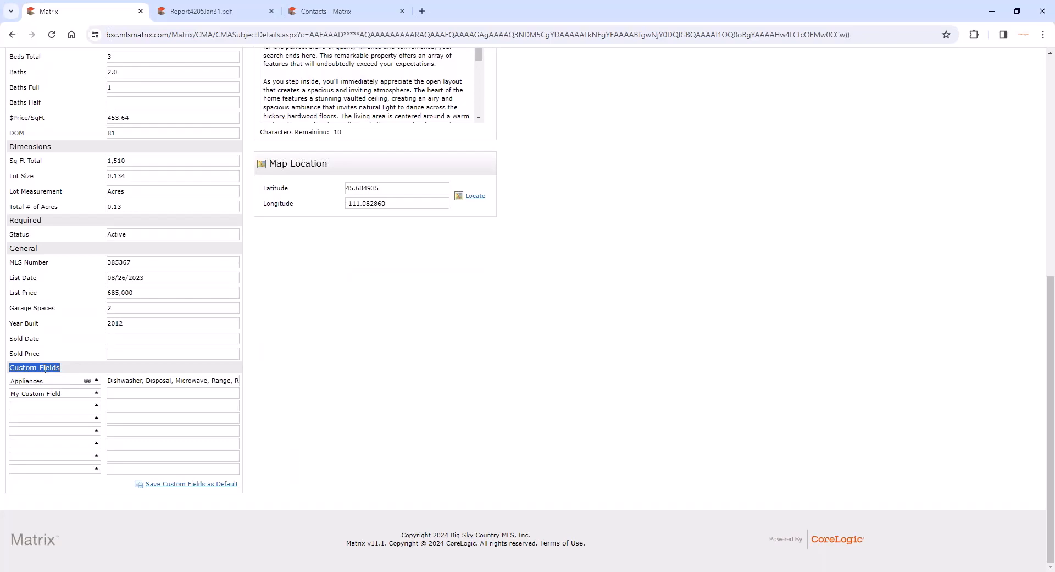
# - Examine the standard subject fields, from the address through General, to see which property facts they cover besides the custom ones
pyautogui.scroll(1, 44, 369)
pyautogui.scroll(3, 59, 198)
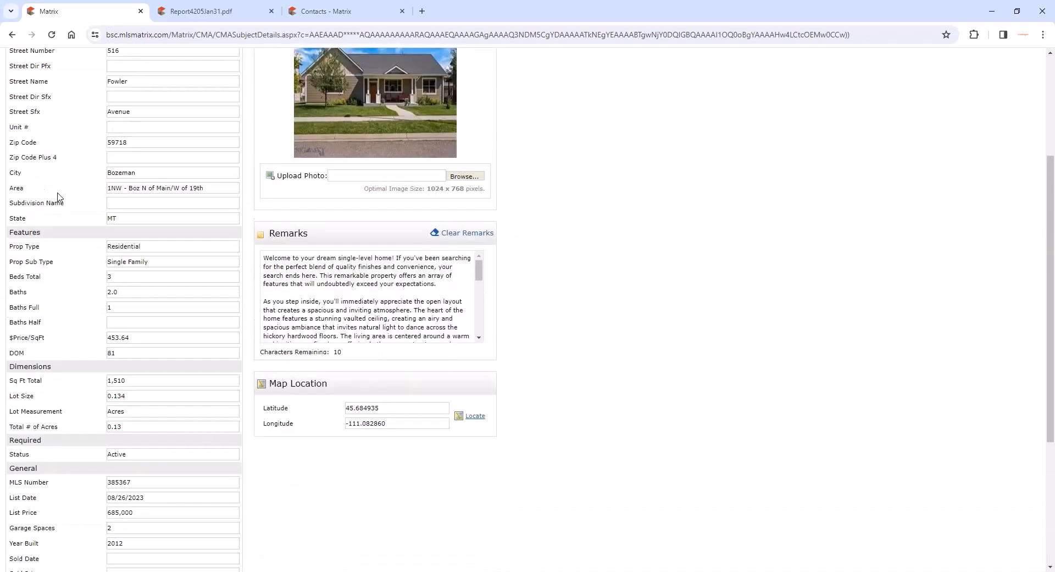
pyautogui.scroll(2, 60, 269)
pyautogui.scroll(2, 60, 270)
pyautogui.scroll(-7, 48, 243)
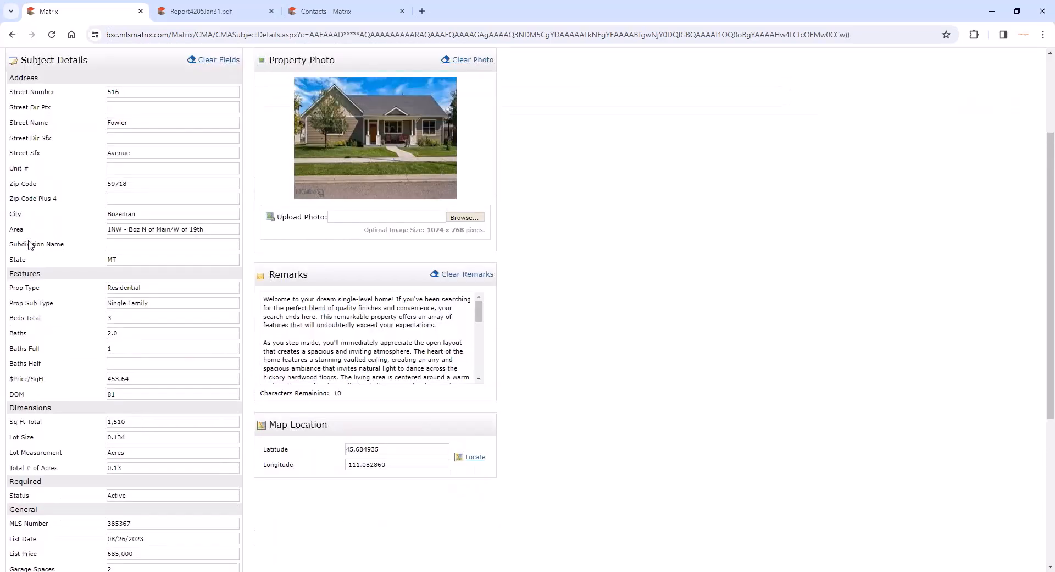
pyautogui.scroll(4, 59, 264)
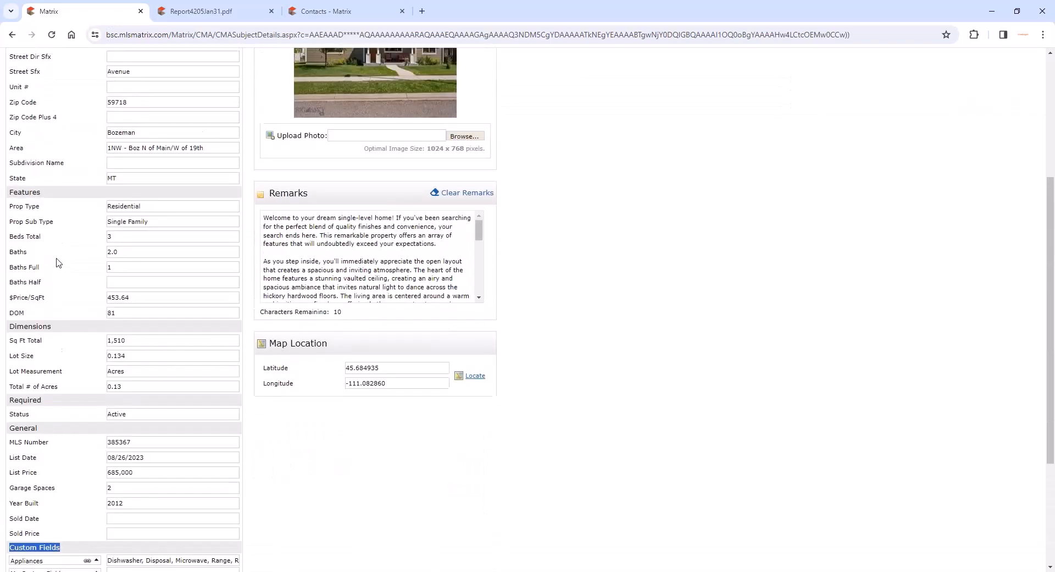
pyautogui.scroll(-4, 88, 471)
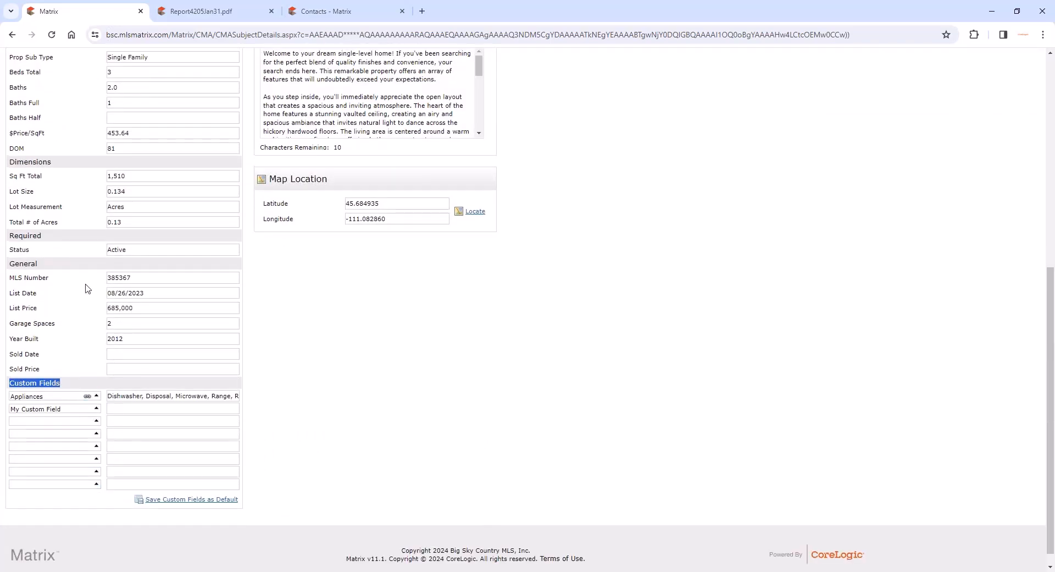
pyautogui.scroll(3, 87, 286)
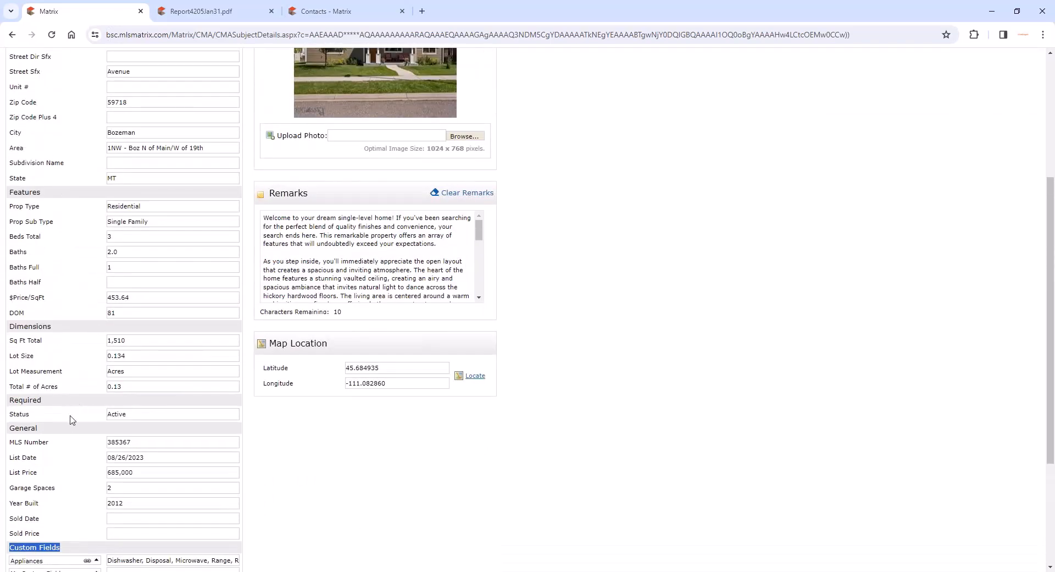
pyautogui.scroll(3, 72, 428)
# - Add a custom field in the third Custom Fields row, linked to the Matrix field Appliances
pyautogui.scroll(-6, 81, 259)
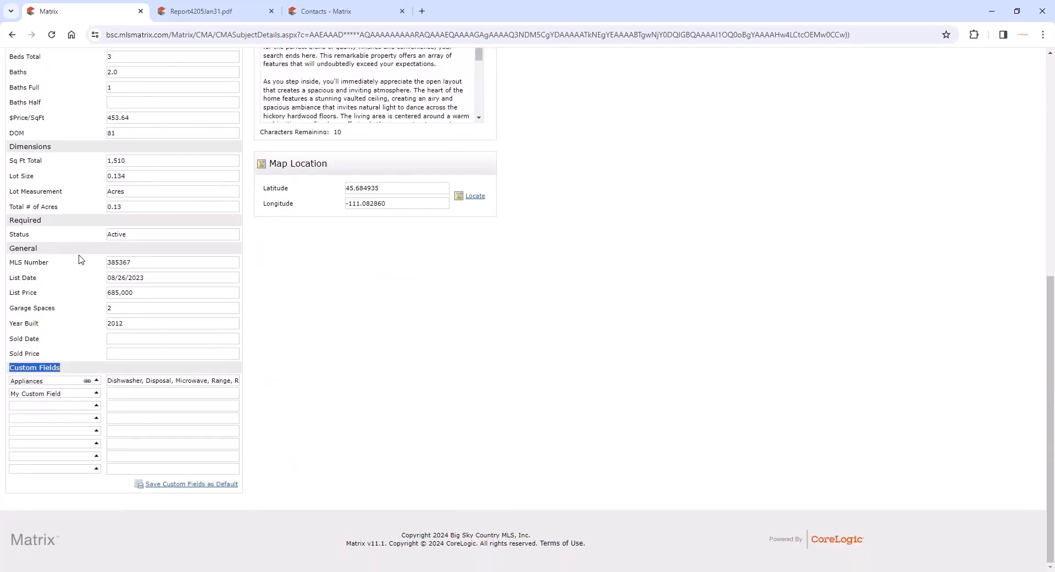
pyautogui.click(96, 406)
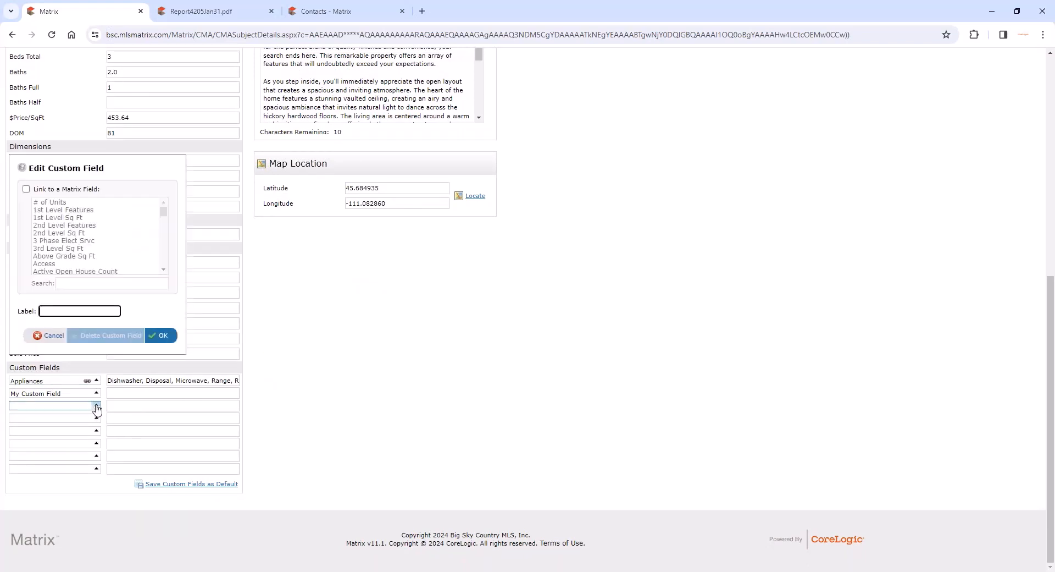
pyautogui.click(26, 189)
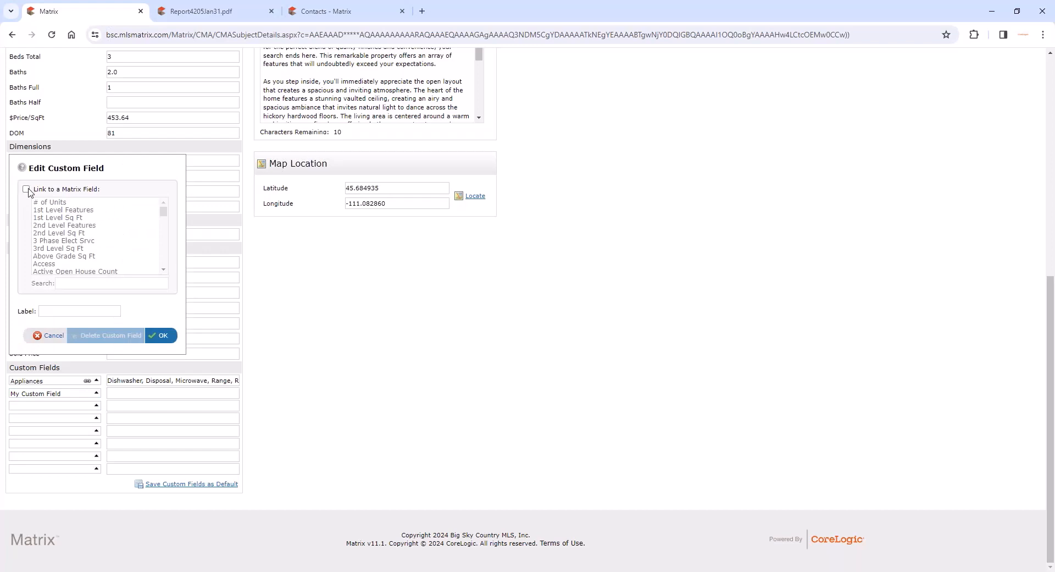
pyautogui.moveTo(163, 211); pyautogui.dragTo(163, 215)
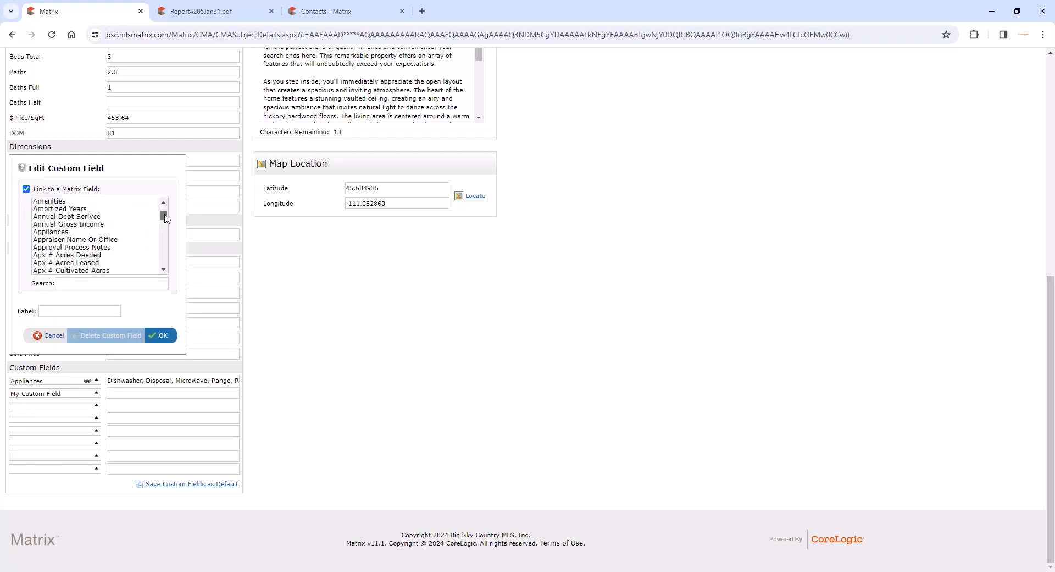
pyautogui.click(74, 231)
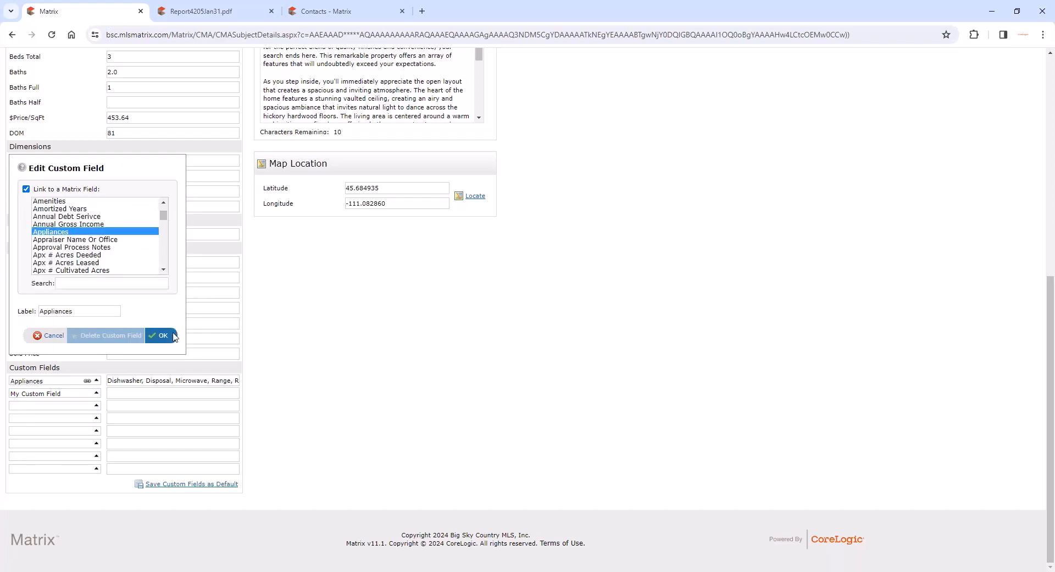
pyautogui.click(155, 336)
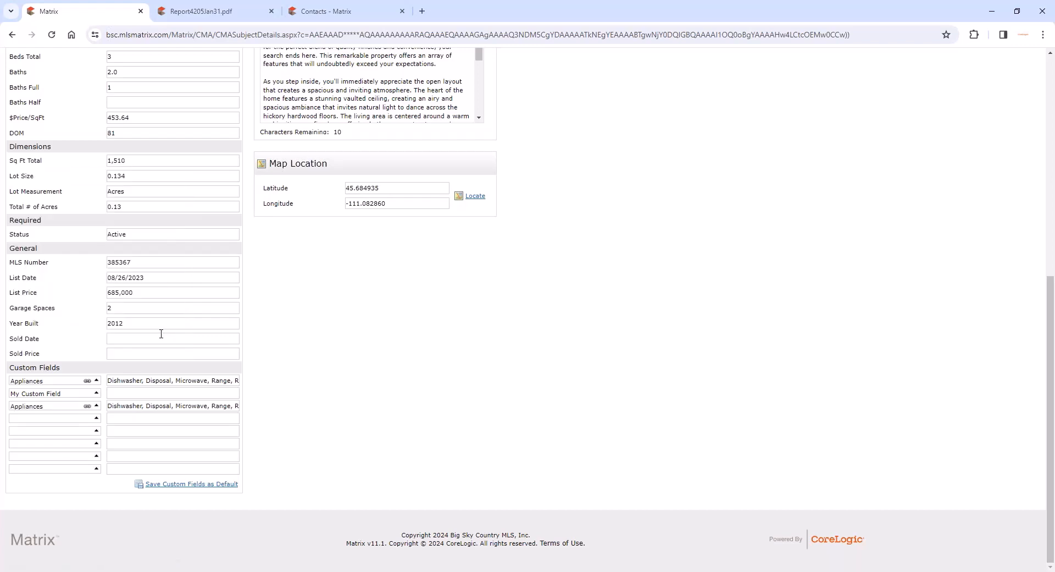
pyautogui.tripleClick(152, 405)
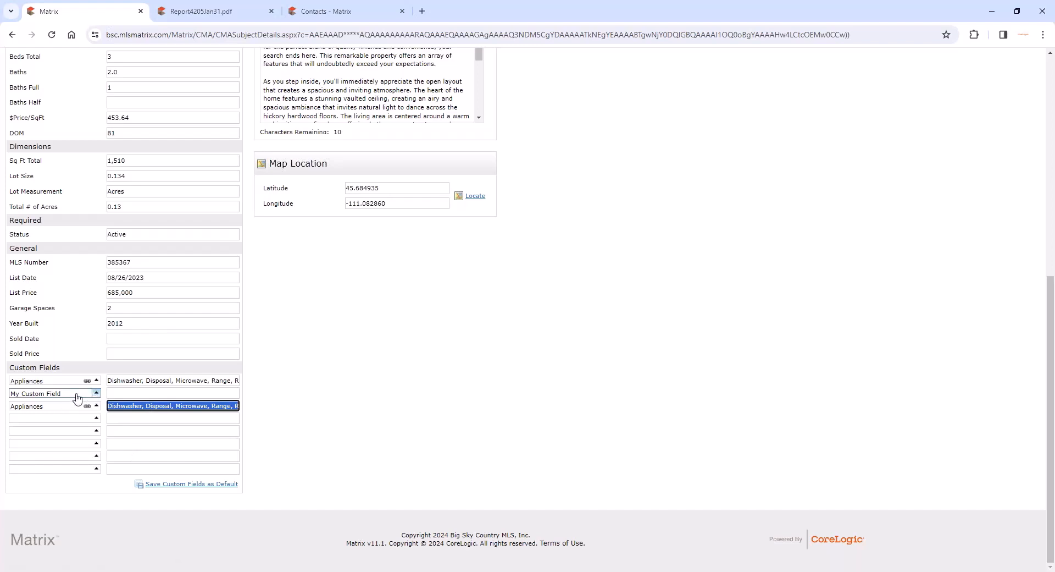
# - Keep the unlinked label My Custom Field and set that custom field's value to 87
pyautogui.click(96, 394)
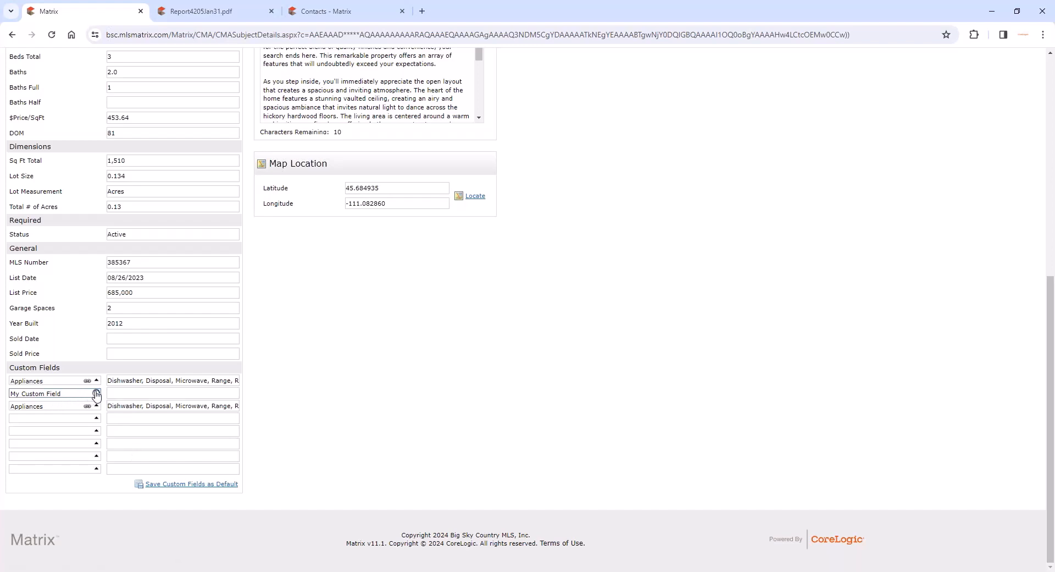
pyautogui.doubleClick(44, 298)
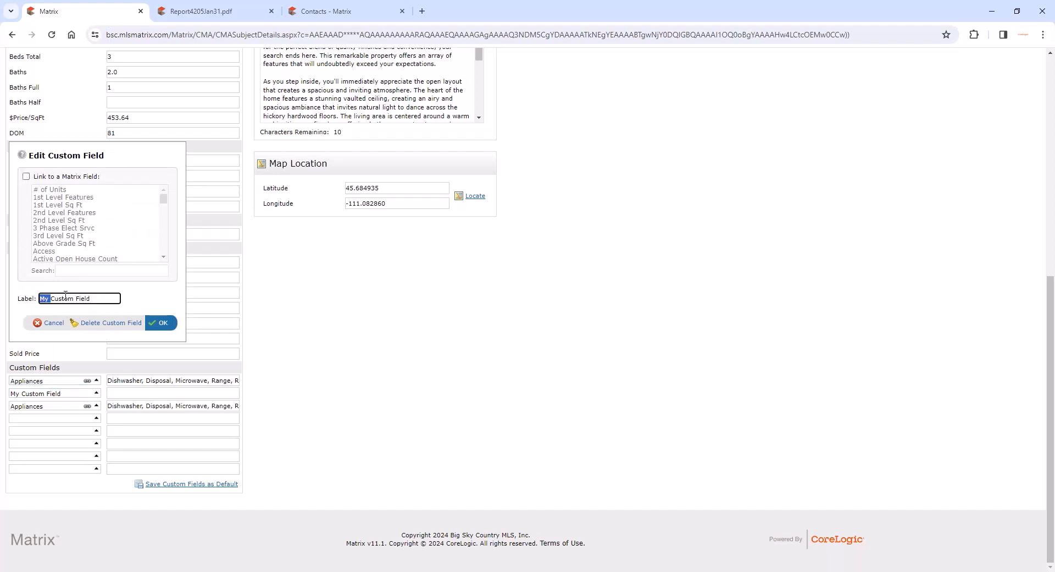
pyautogui.click(162, 324)
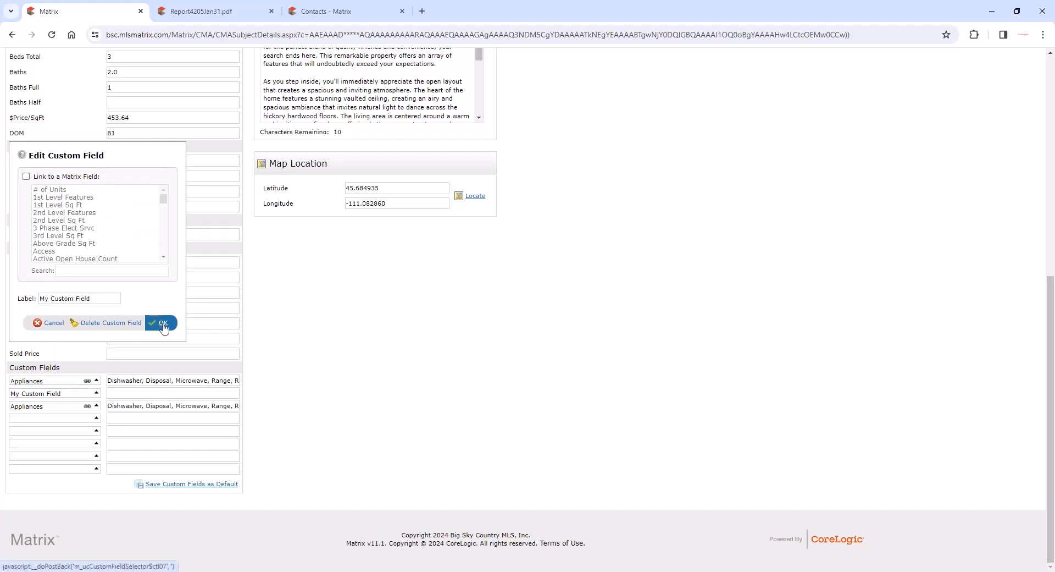
pyautogui.click(126, 393)
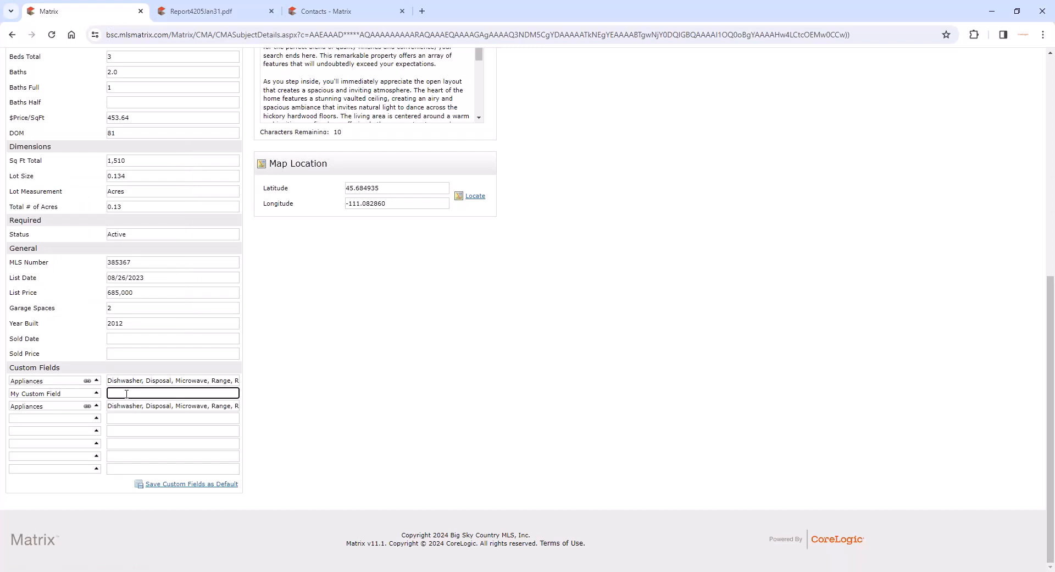
pyautogui.write('87')
pyautogui.click(452, 418)
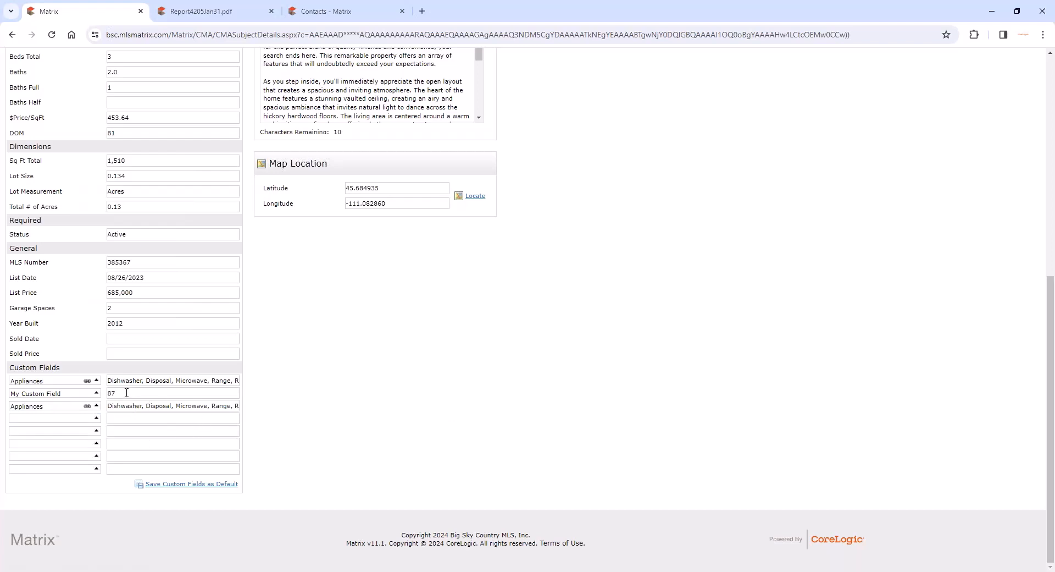
# - Go to the CMA's Cover step and review its Contact Information section
pyautogui.scroll(5, 374, 377)
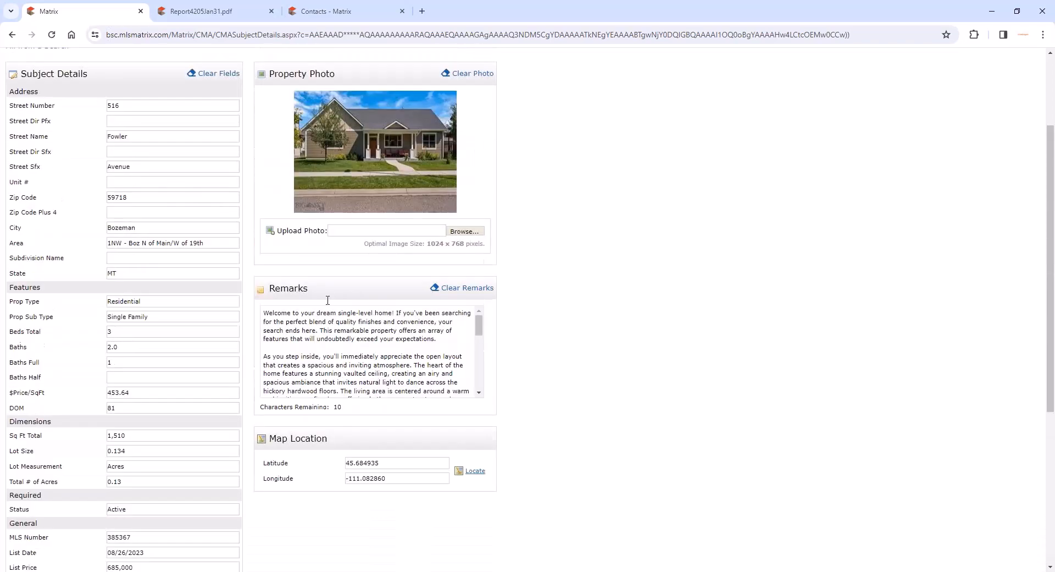
pyautogui.scroll(3, 258, 163)
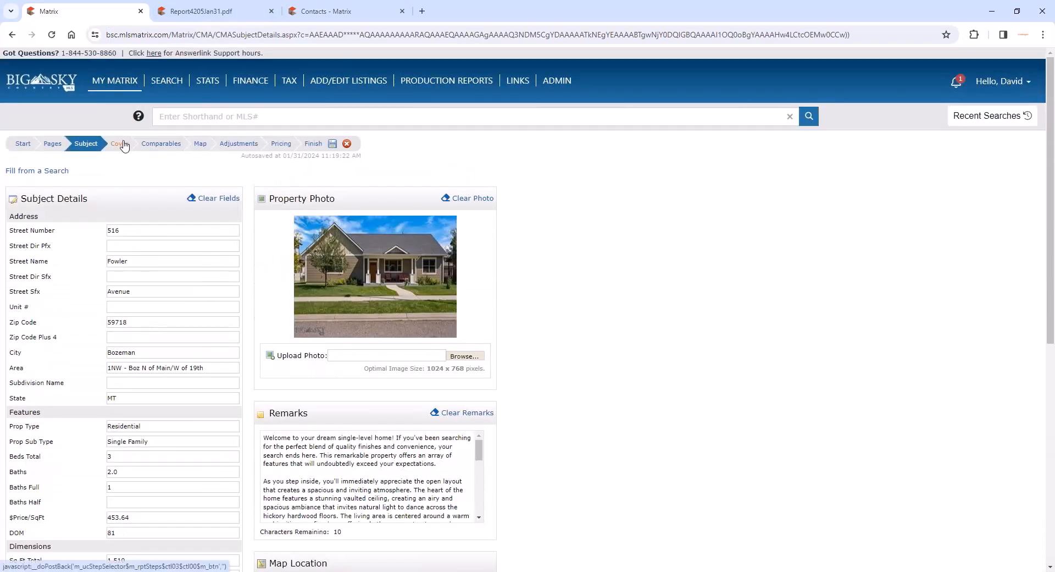
pyautogui.click(121, 144)
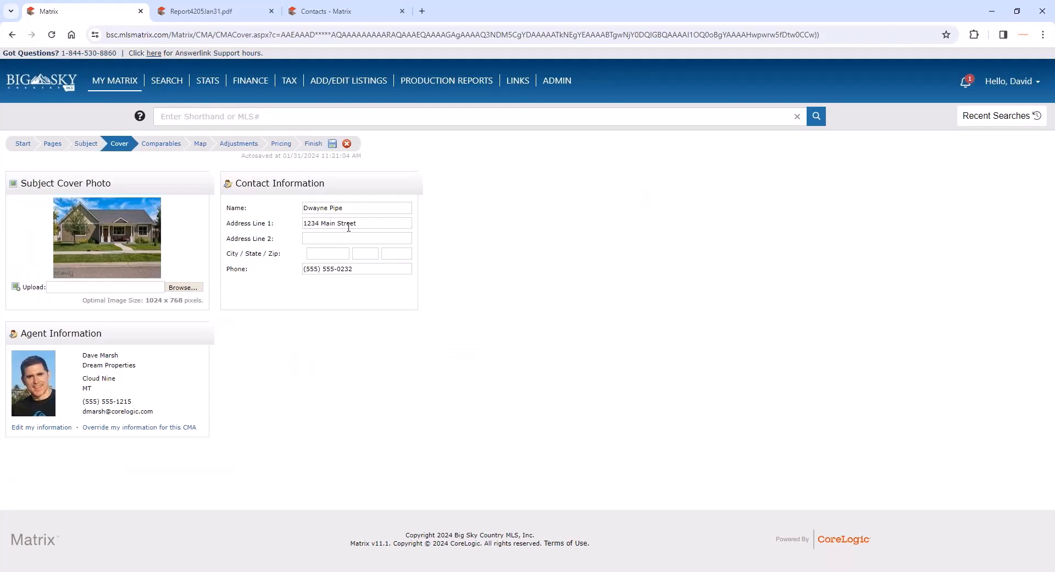
pyautogui.tripleClick(289, 183)
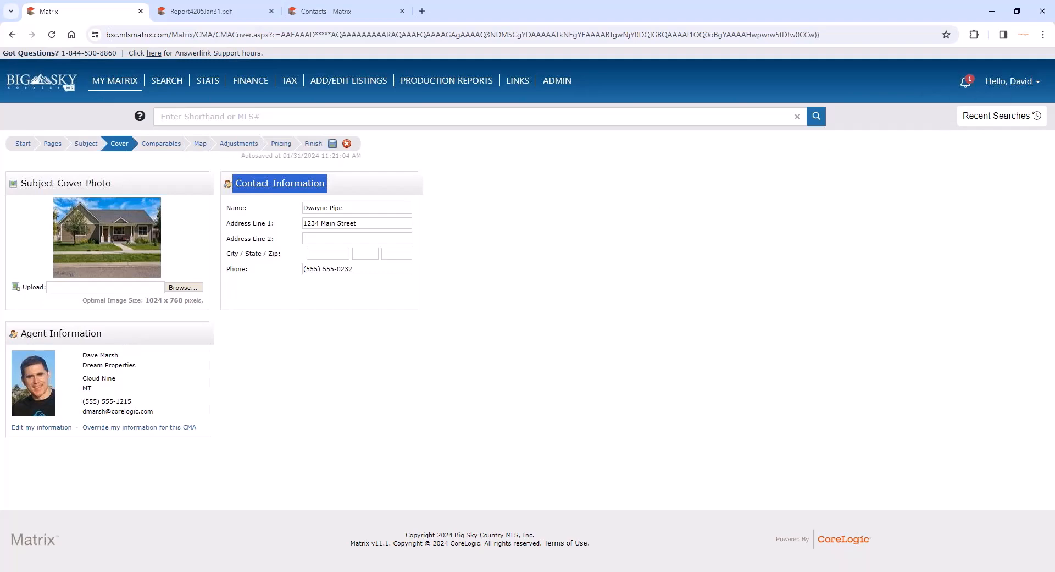
# - View the CMA Cover Sheet defaults under My Information in the account settings, and return to the CMA with the Report4205Jan31.pdf tab closed
pyautogui.click(358, 19)
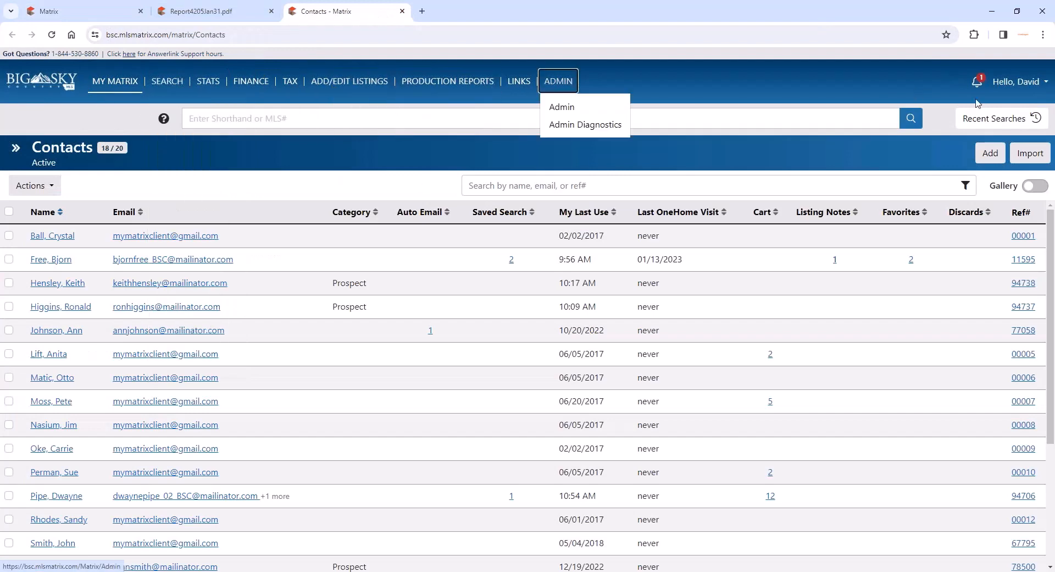
pyautogui.moveTo(1017, 82)
pyautogui.click(982, 141)
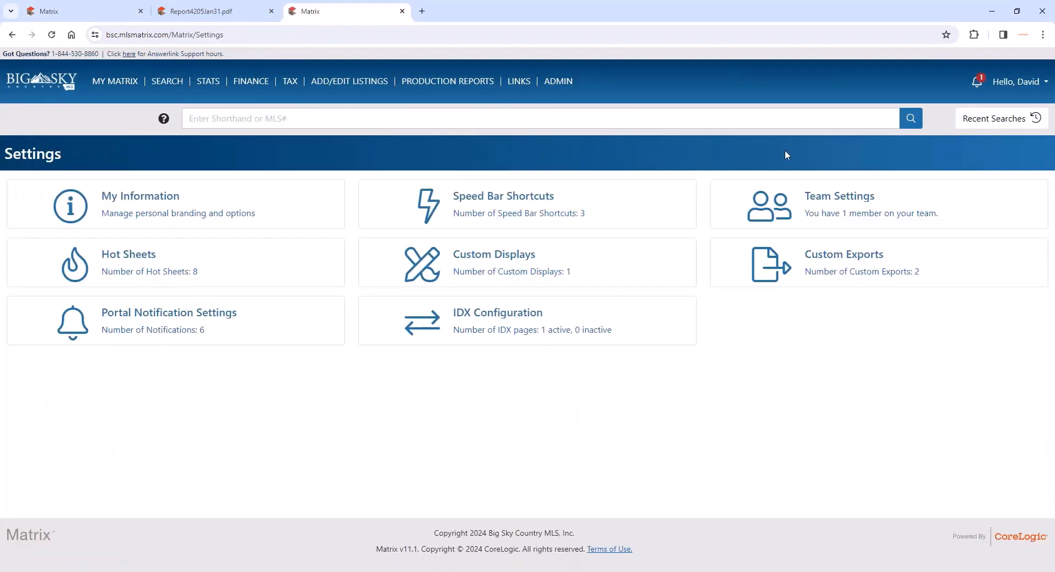
pyautogui.click(165, 196)
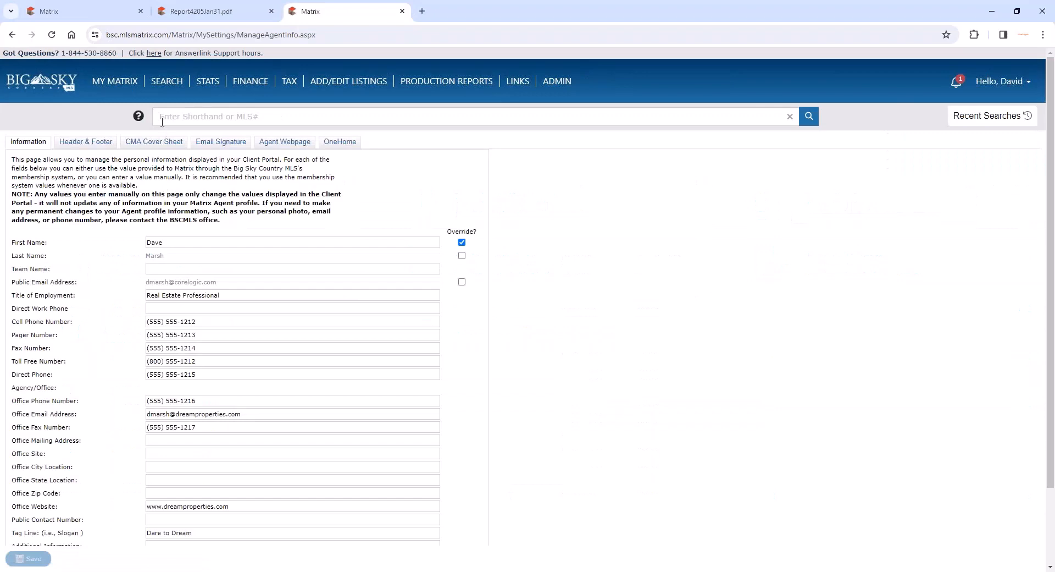
pyautogui.click(158, 142)
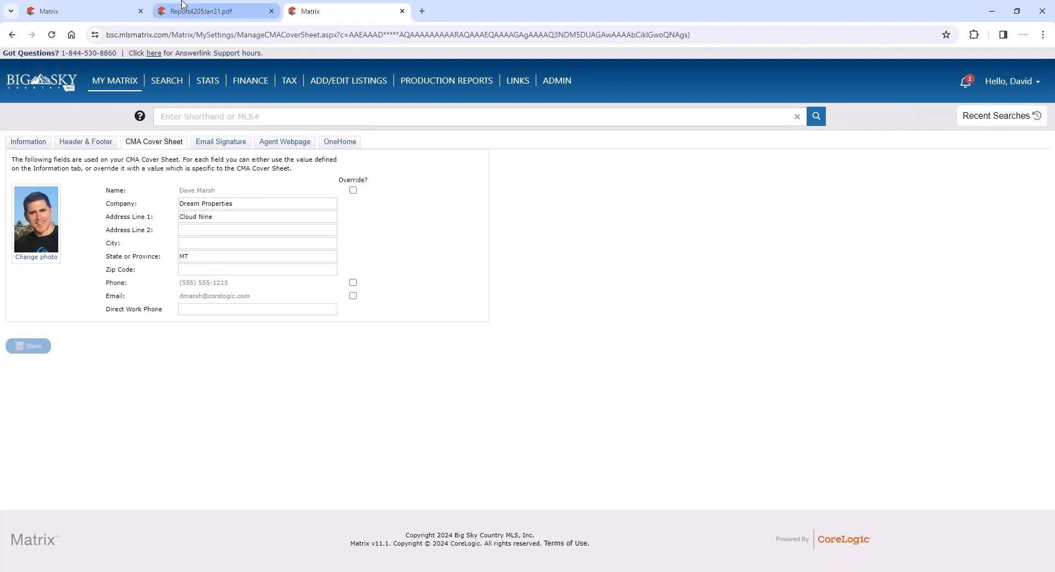
pyautogui.click(271, 11)
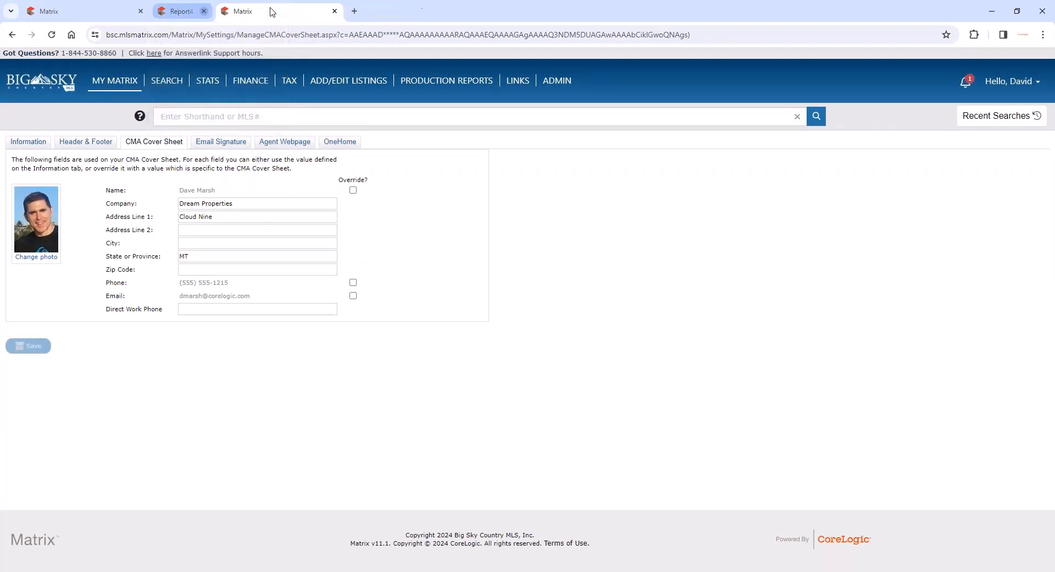
pyautogui.click(123, 16)
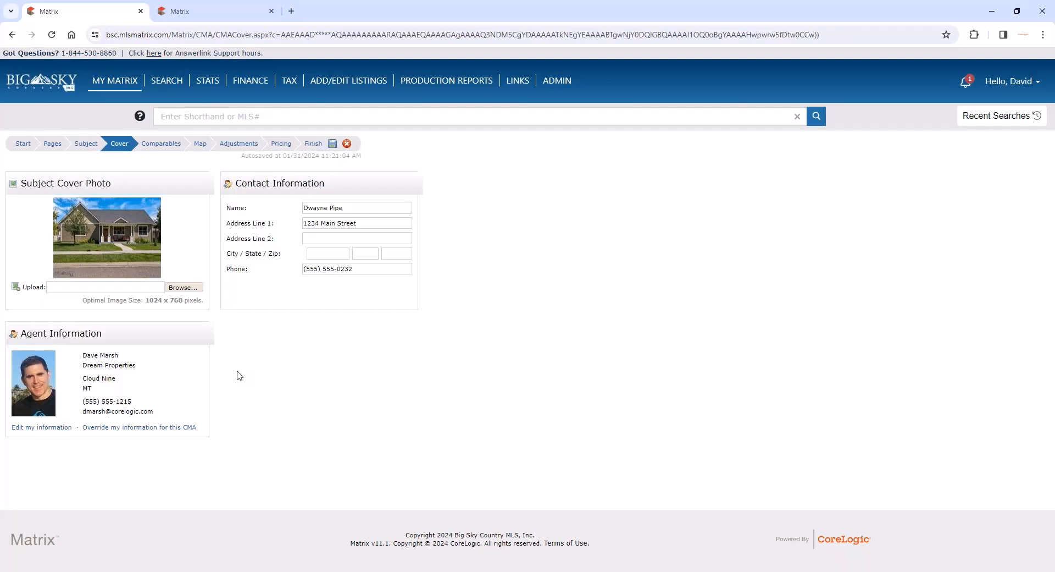
# - Override the agent information for this CMA, compare it with the cover sheet settings, and restore the default cover sheet information
pyautogui.click(120, 429)
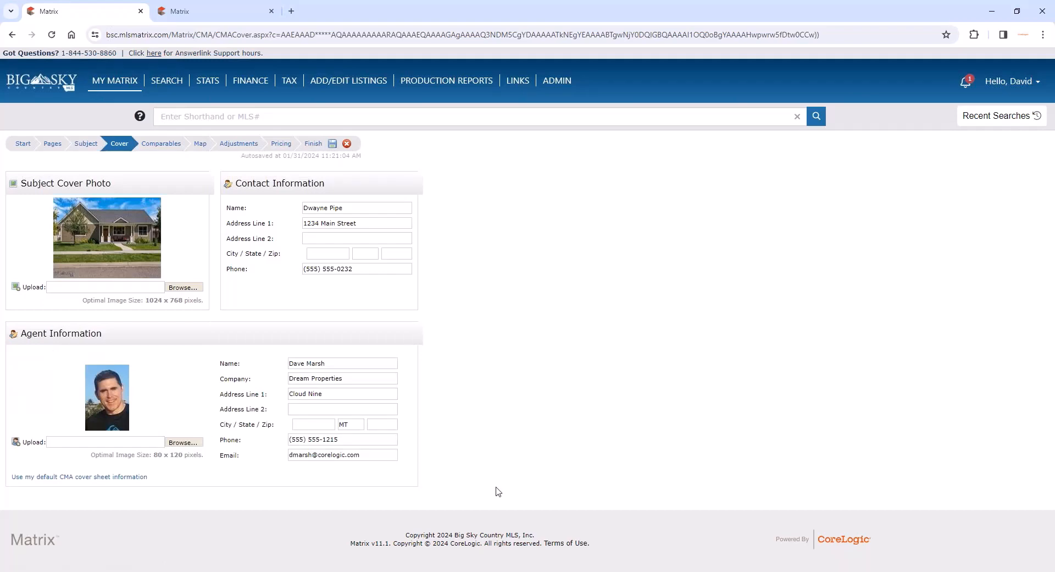
pyautogui.click(223, 12)
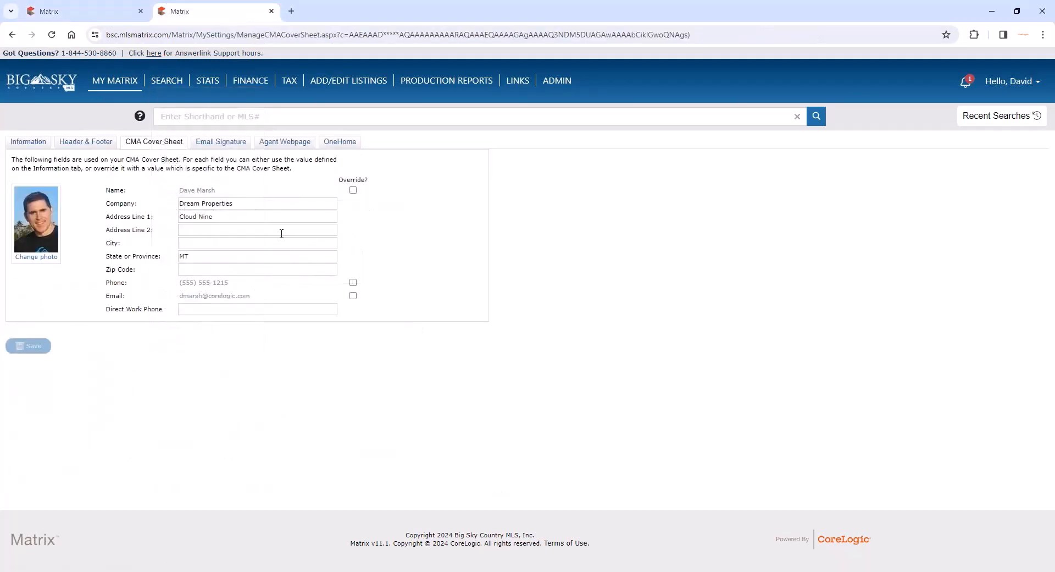
pyautogui.click(72, 12)
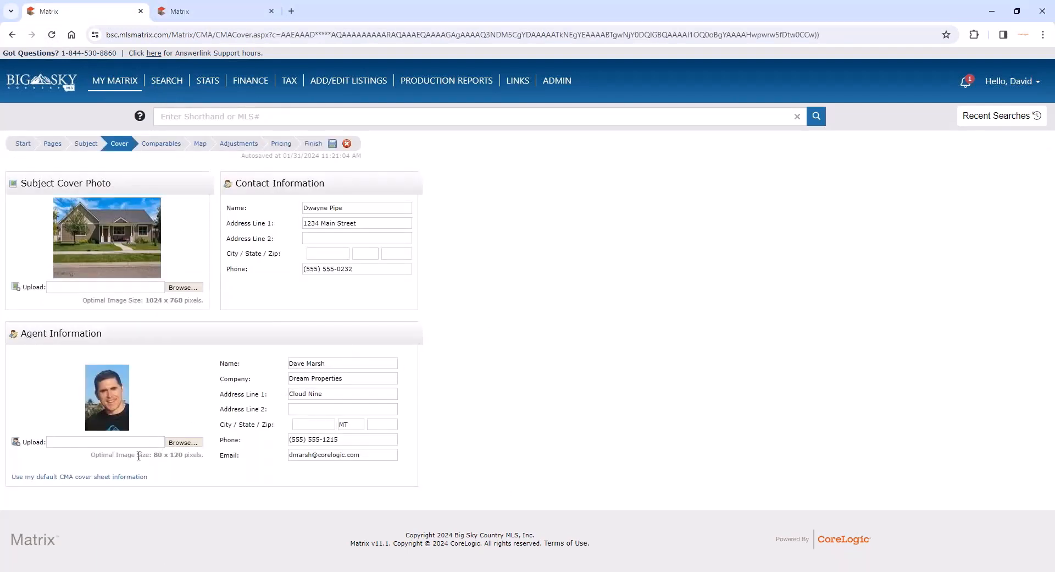
pyautogui.click(123, 476)
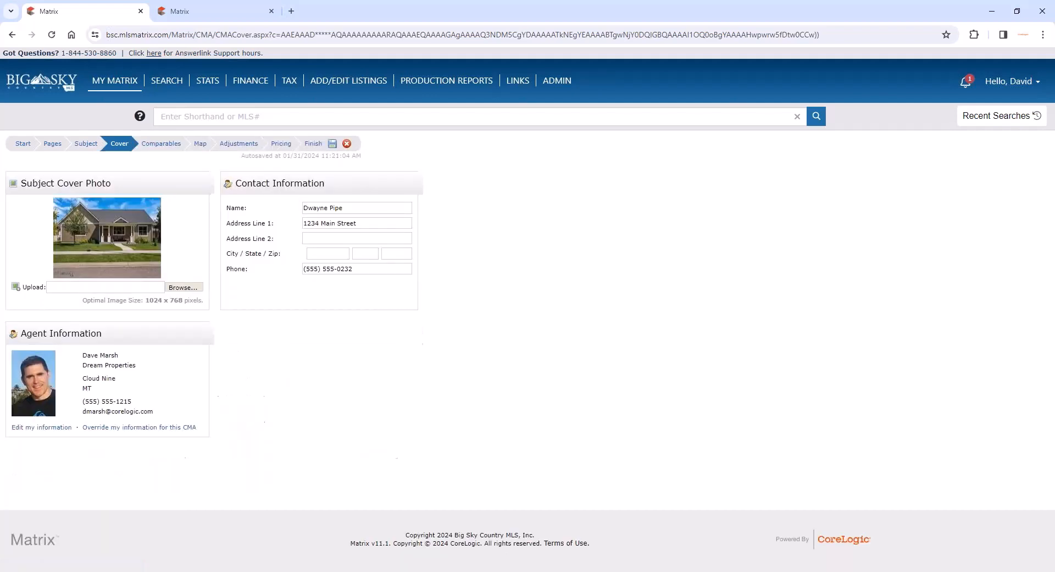
# - Search listings for more comparables with the existing criteria and sort the potential comparables by distance
pyautogui.click(153, 145)
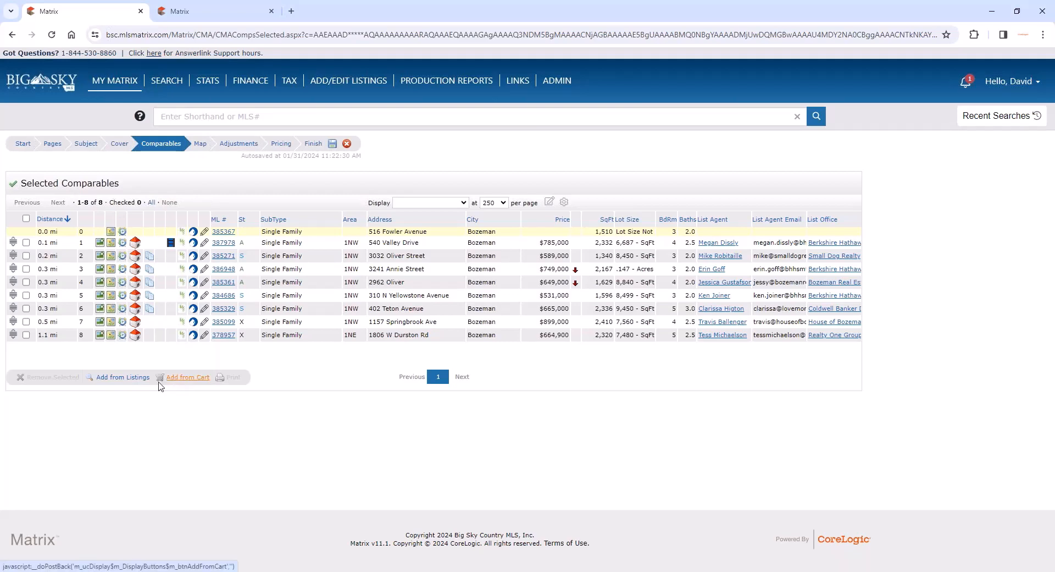
pyautogui.click(128, 378)
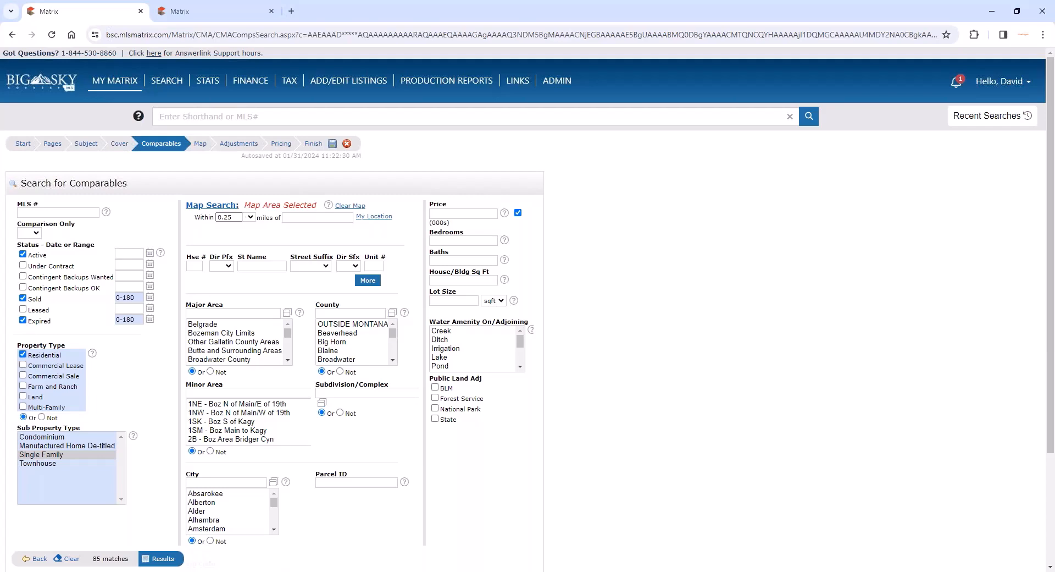
pyautogui.click(163, 558)
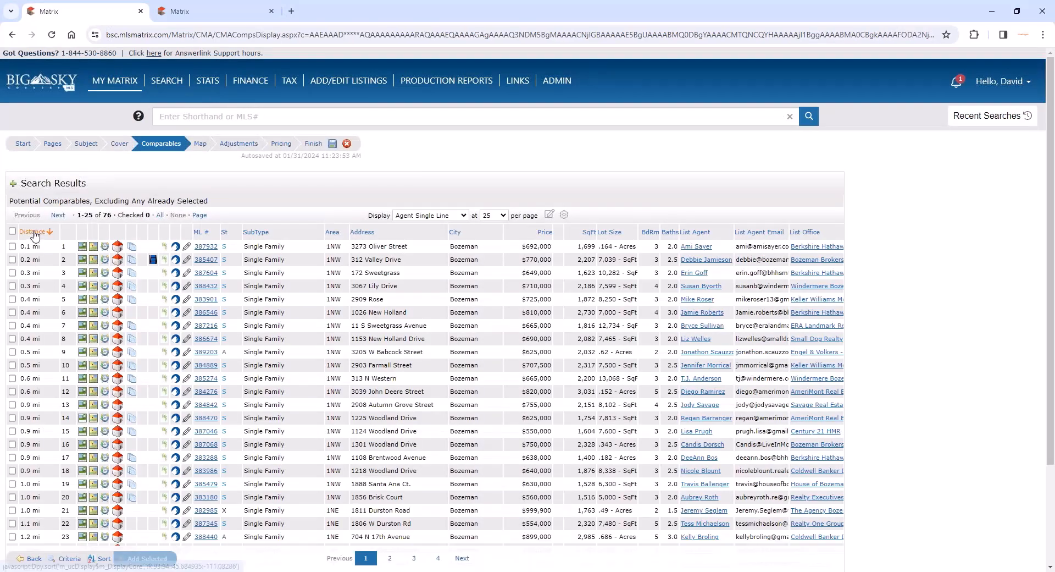
pyautogui.click(40, 235)
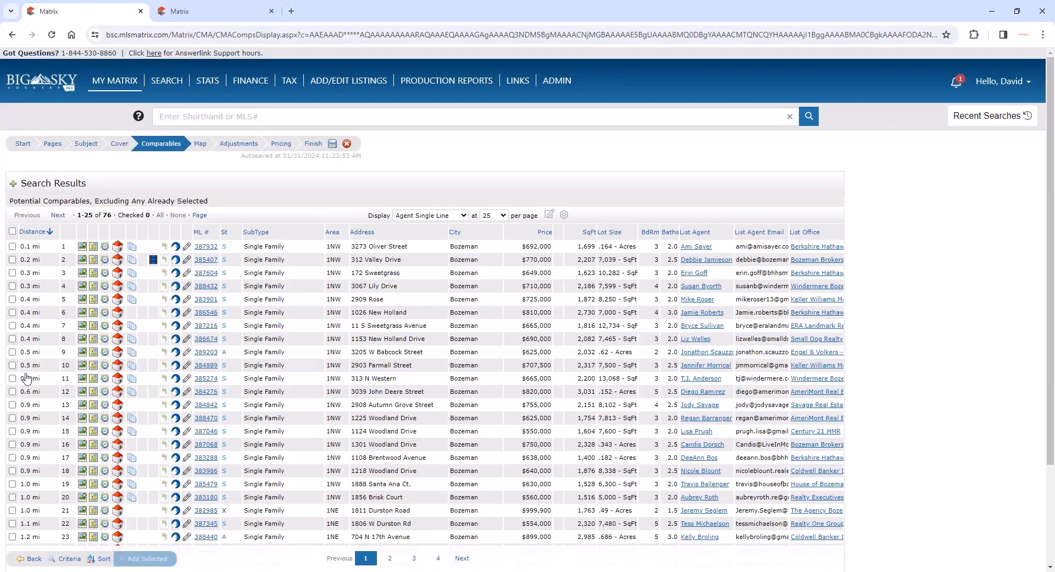
# - Add the listings with ML # 385479 and 387345 to the CMA's selected comparables
pyautogui.scroll(-1, 27, 377)
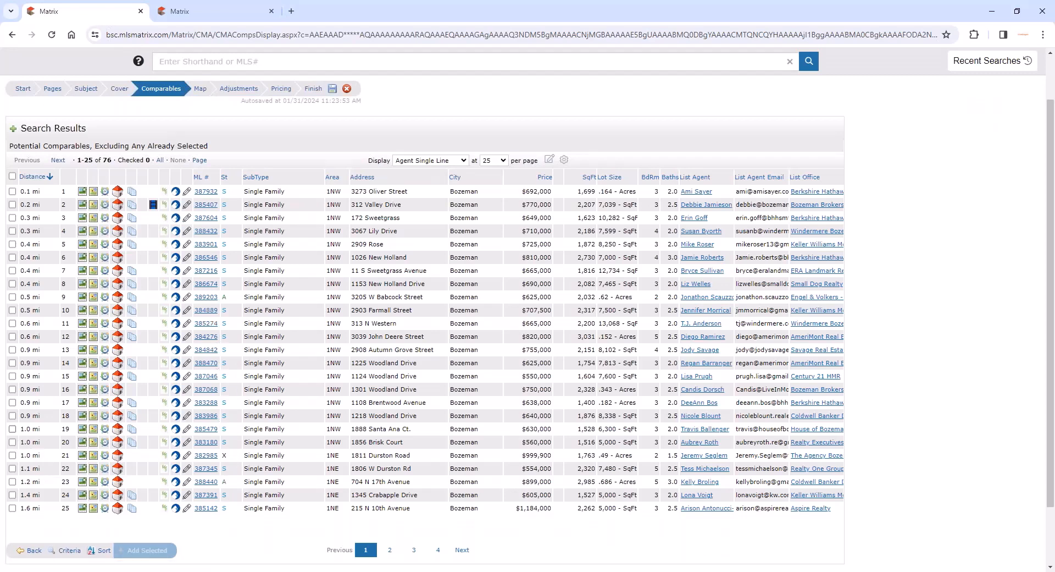
pyautogui.click(12, 429)
pyautogui.click(12, 469)
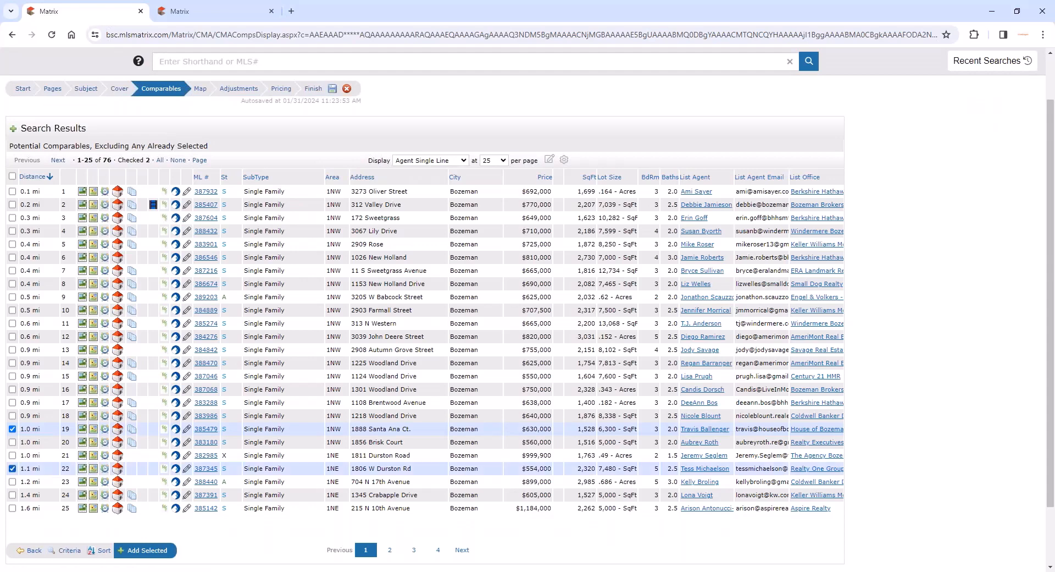
pyautogui.click(160, 553)
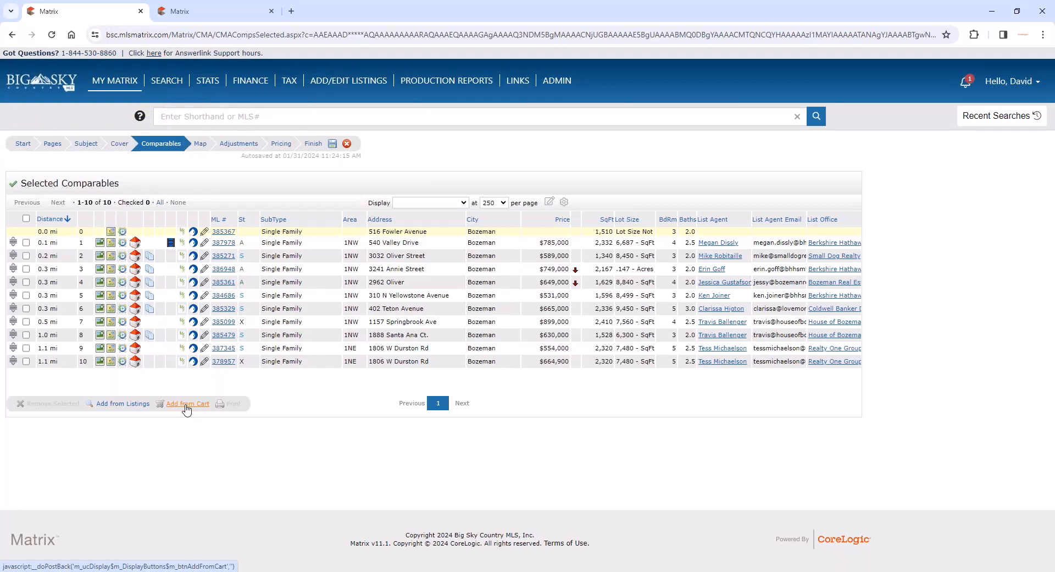
# - Add all potential comparables from the client's CMA cart to the CMA and check the total of selected comparables
pyautogui.click(187, 404)
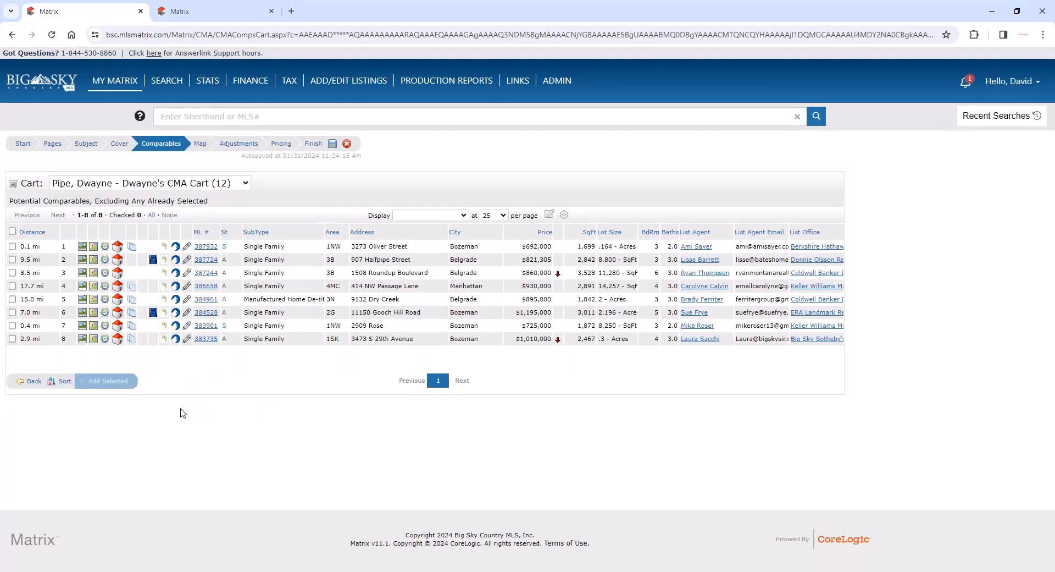
pyautogui.click(204, 183)
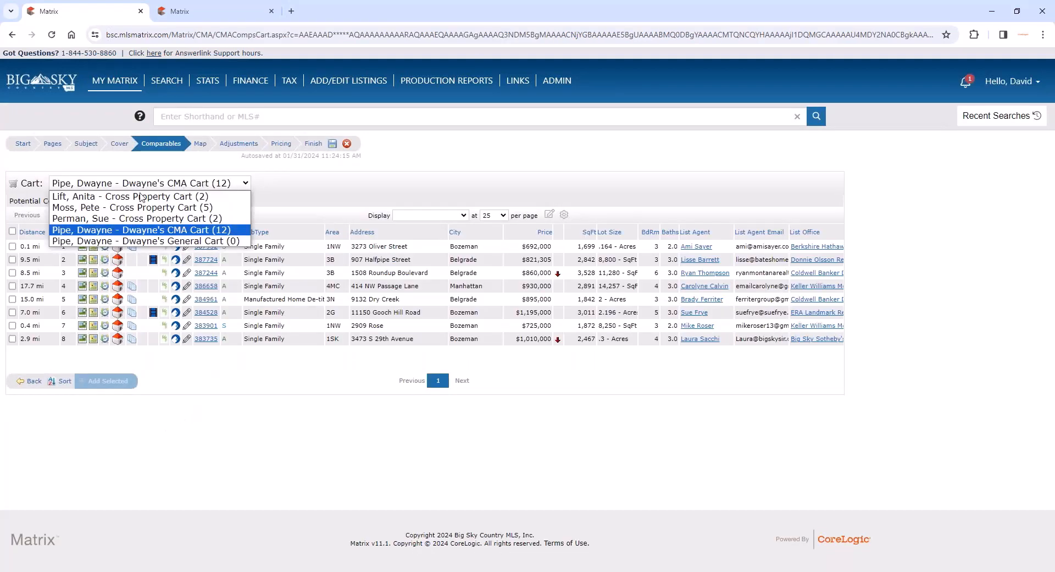
pyautogui.click(190, 231)
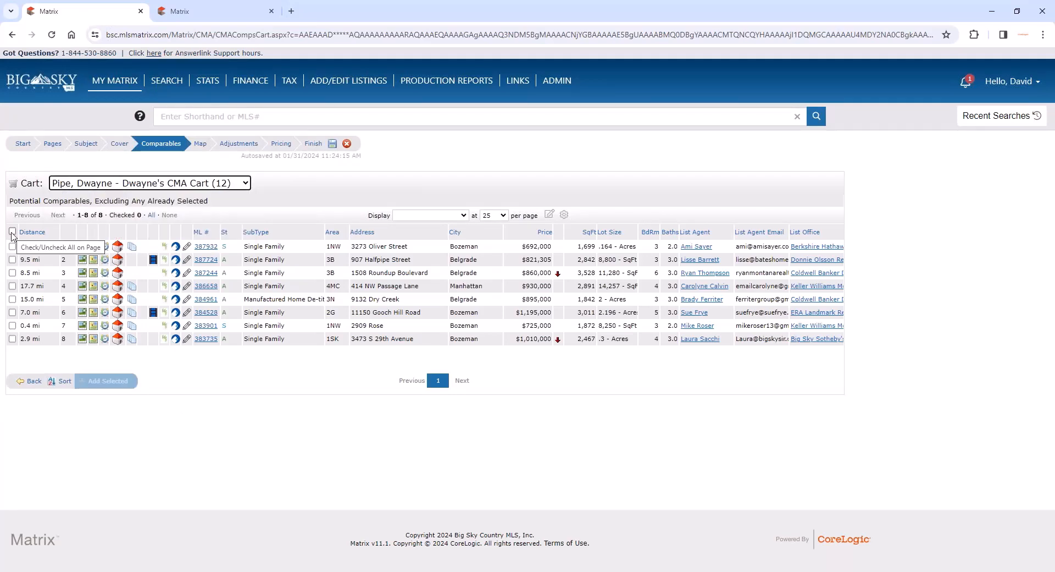
pyautogui.click(12, 232)
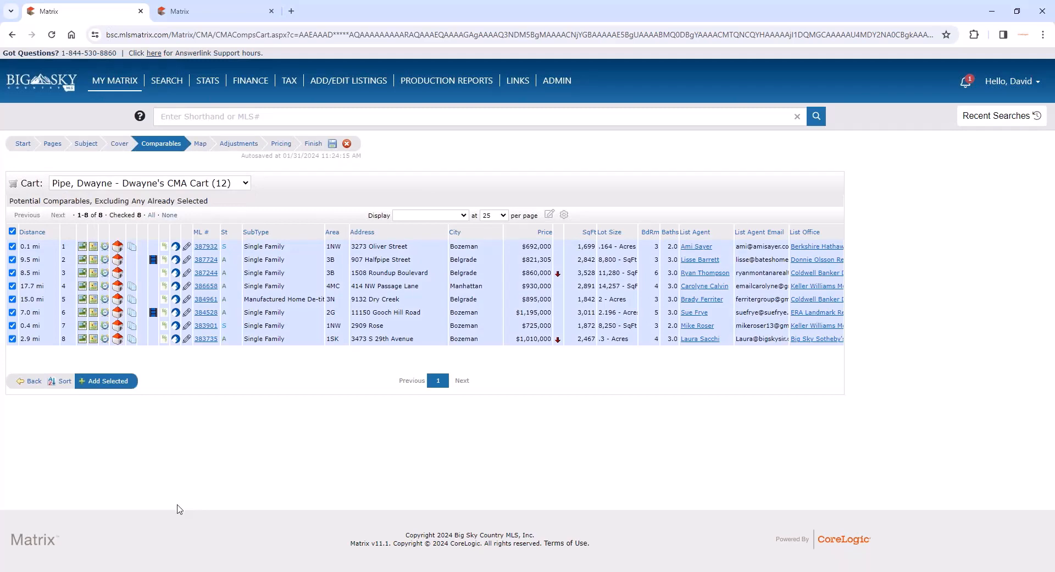
pyautogui.click(104, 381)
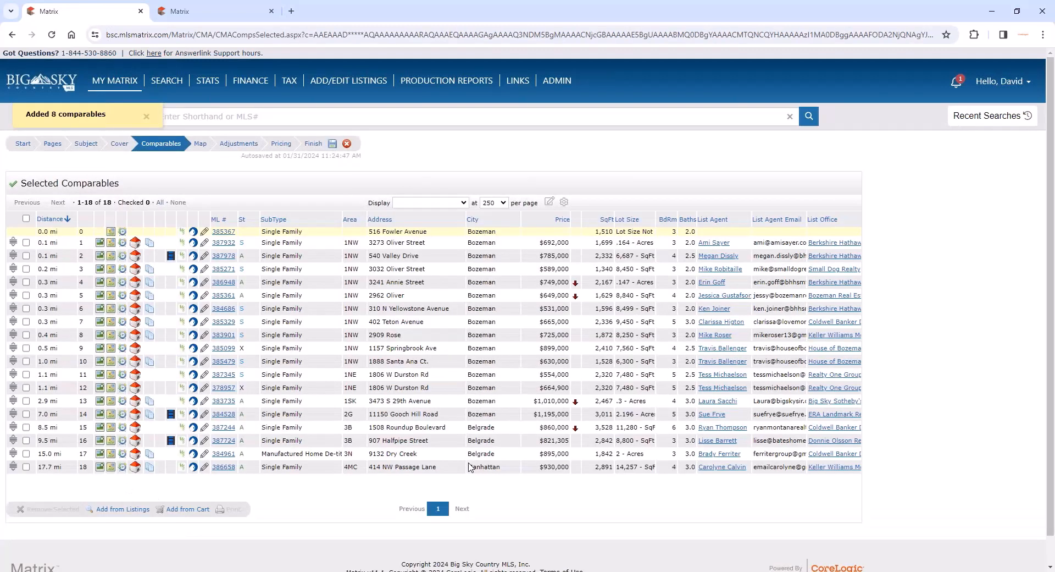
pyautogui.doubleClick(107, 202)
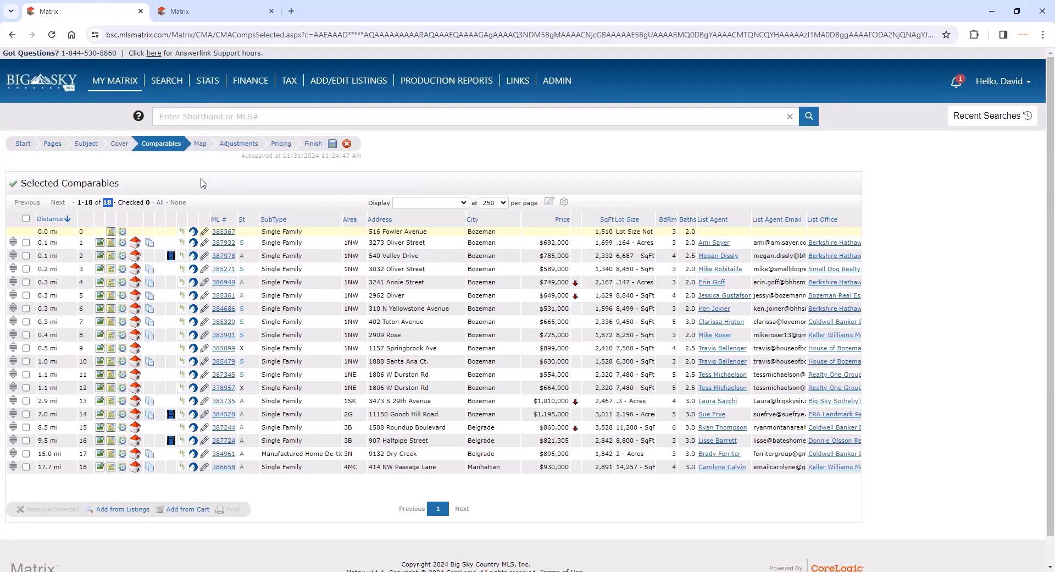
# - View the CMA's map preview, and compare the comparables' bedroom and bathroom adjustments with the subject property in the adjustment details
pyautogui.click(200, 146)
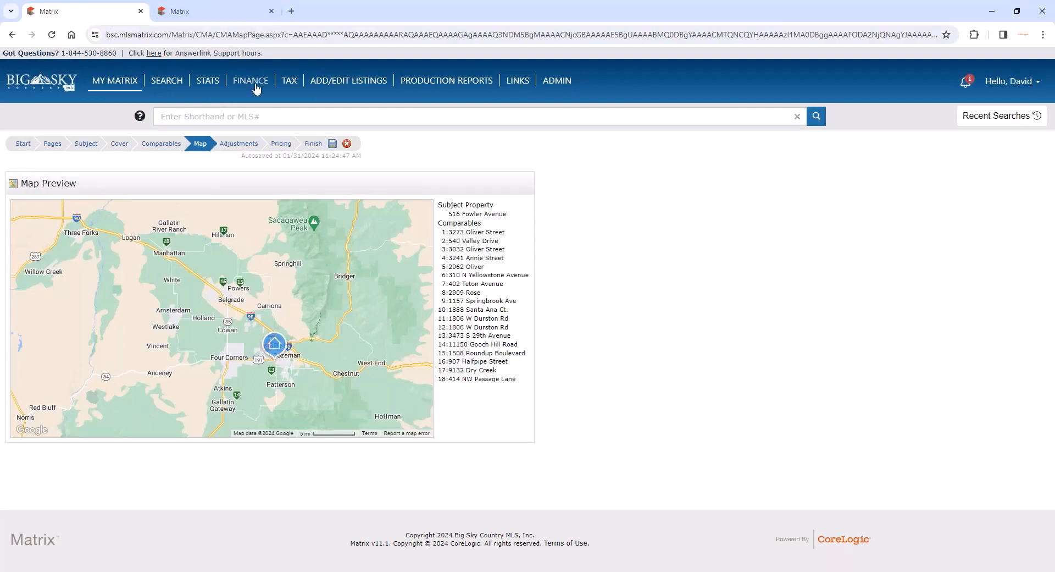
pyautogui.click(226, 146)
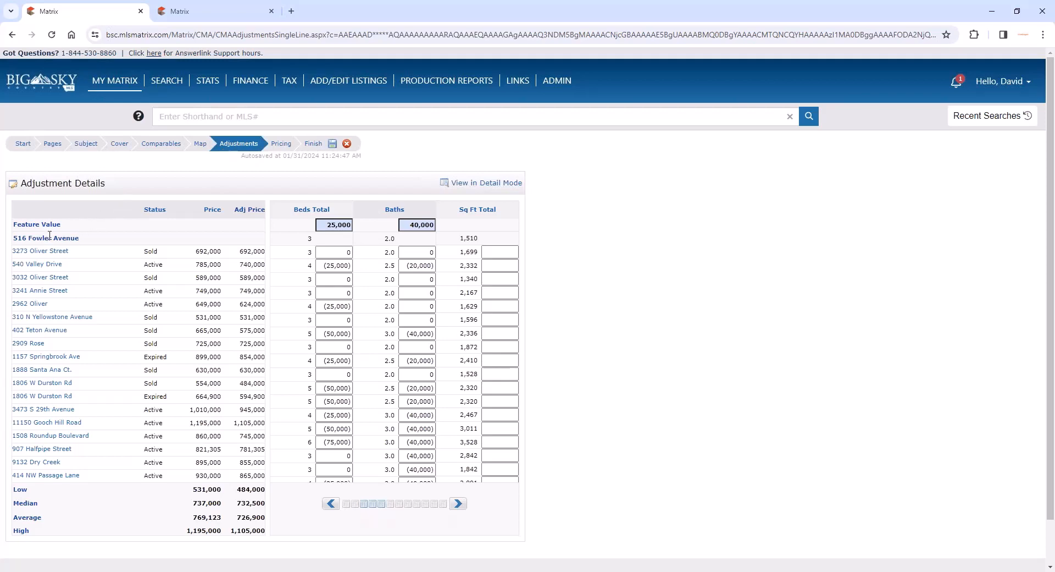
pyautogui.moveTo(79, 238); pyautogui.dragTo(14, 237)
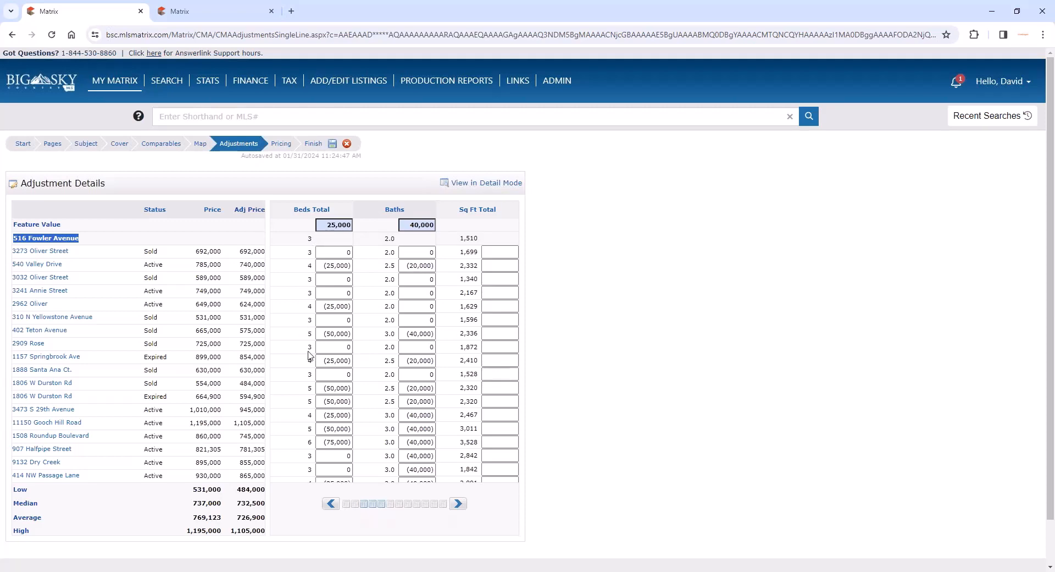
pyautogui.scroll(-1, 308, 352)
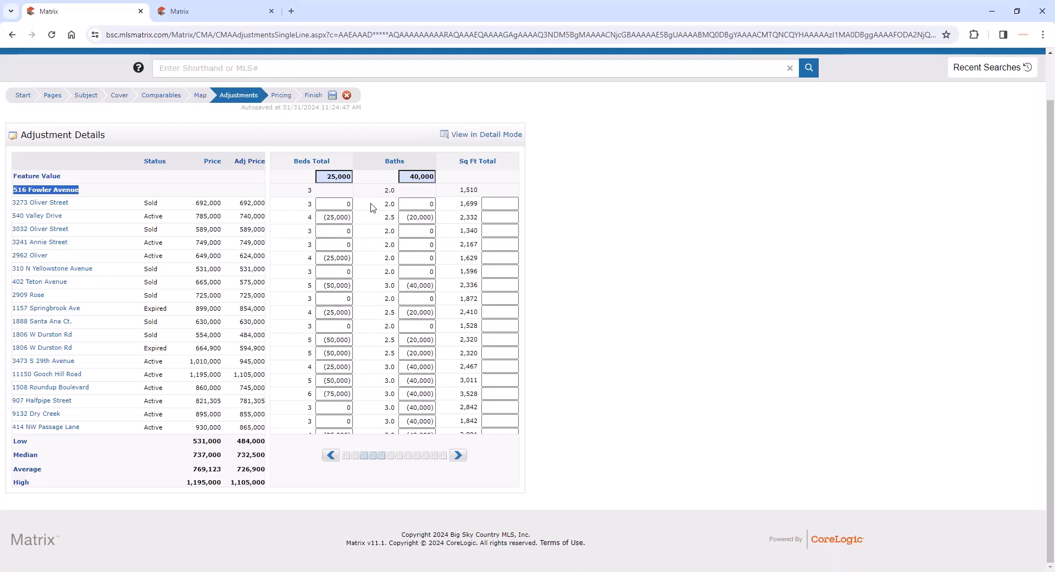
pyautogui.scroll(1, 371, 209)
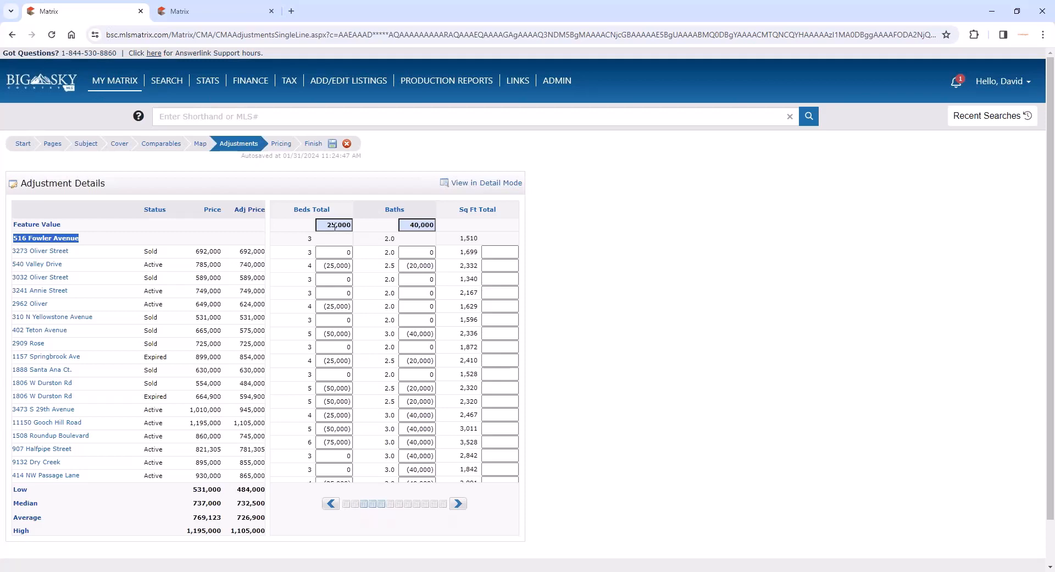
pyautogui.doubleClick(311, 251)
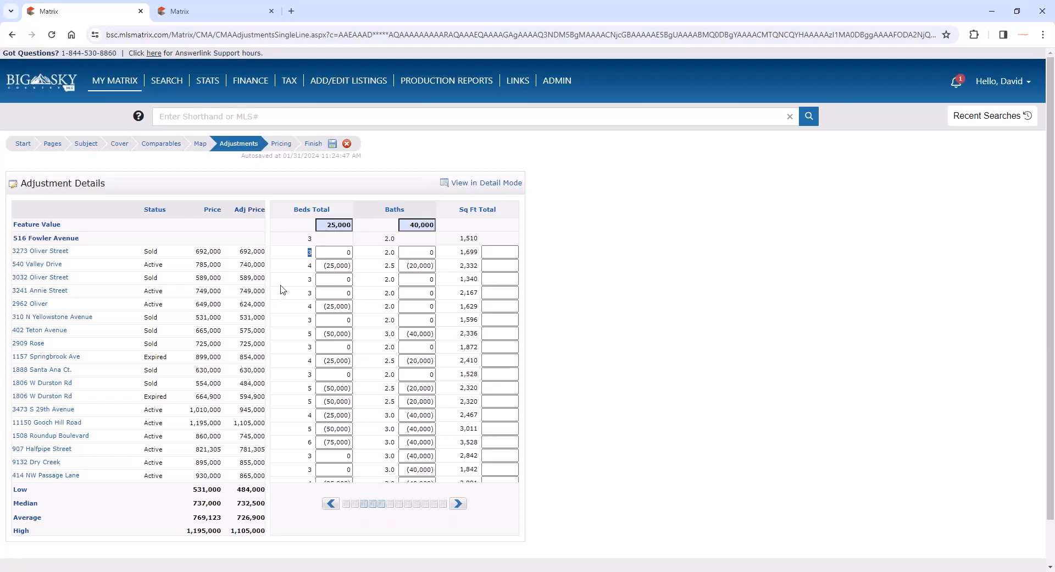
pyautogui.click(321, 251)
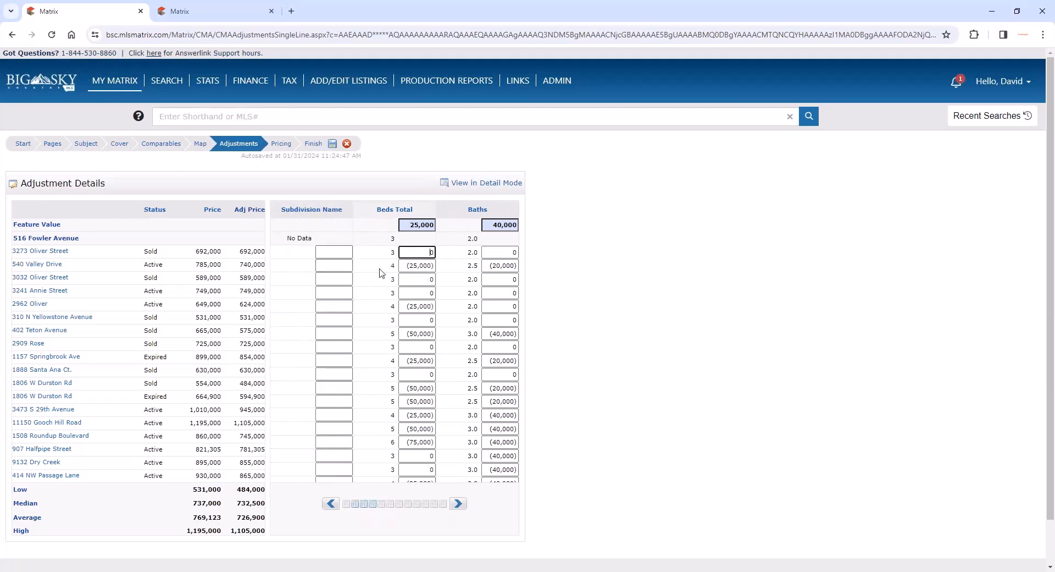
pyautogui.click(500, 252)
pyautogui.click(332, 265)
pyautogui.doubleClick(390, 334)
# - Override the Beds Total adjustment of the expired 899,000 comparable with (15,000)
pyautogui.doubleClick(394, 360)
pyautogui.moveTo(409, 362); pyautogui.dragTo(413, 363)
pyautogui.write('1')
pyautogui.click(425, 387)
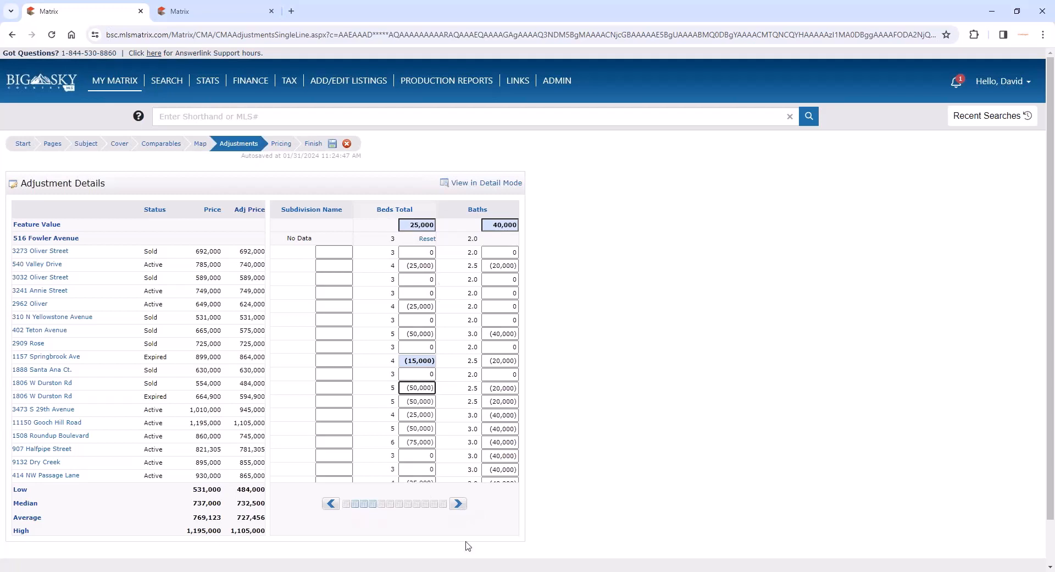
# - Set the Beds Total feature value to 30,000 so the bedroom adjustments recalculate
pyautogui.click(416, 223)
pyautogui.moveTo(417, 225); pyautogui.dragTo(407, 225)
pyautogui.write('3')
pyautogui.write('0')
pyautogui.click(497, 293)
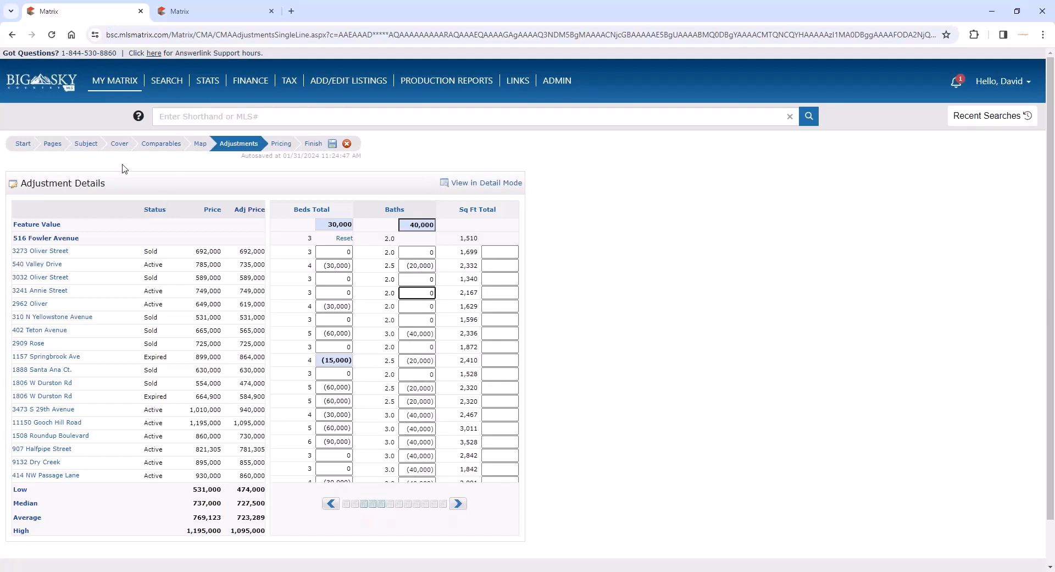
# - Return to the CMA's Subject step and review the custom fields in the subject details
pyautogui.click(86, 145)
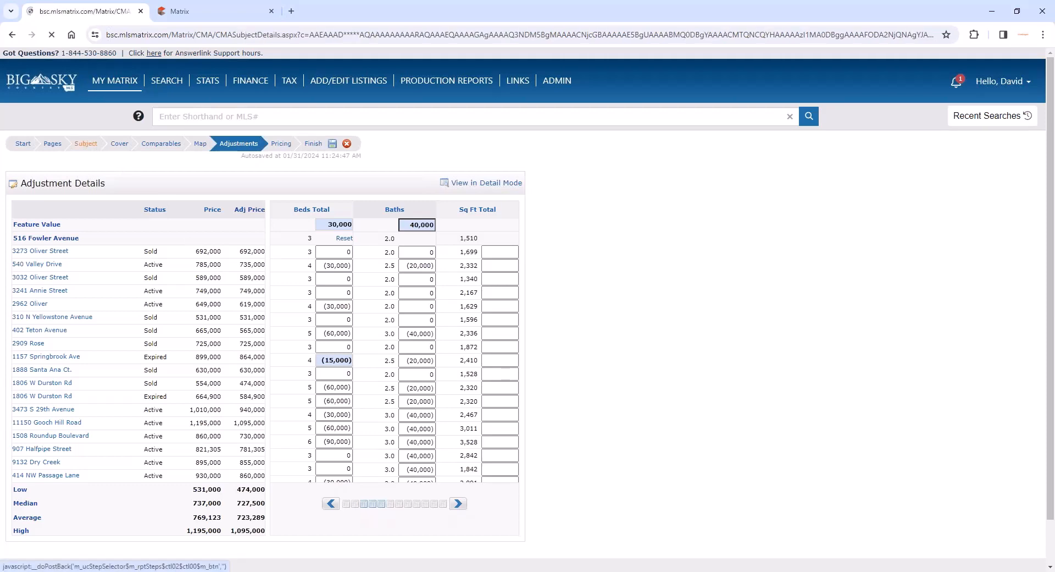
pyautogui.scroll(-7, 232, 312)
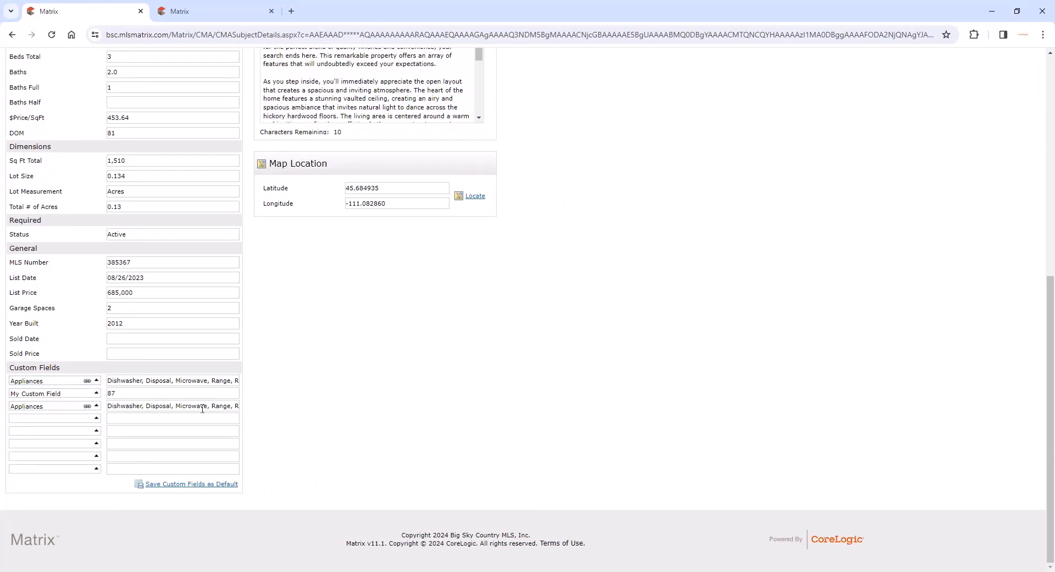
pyautogui.scroll(1, 202, 408)
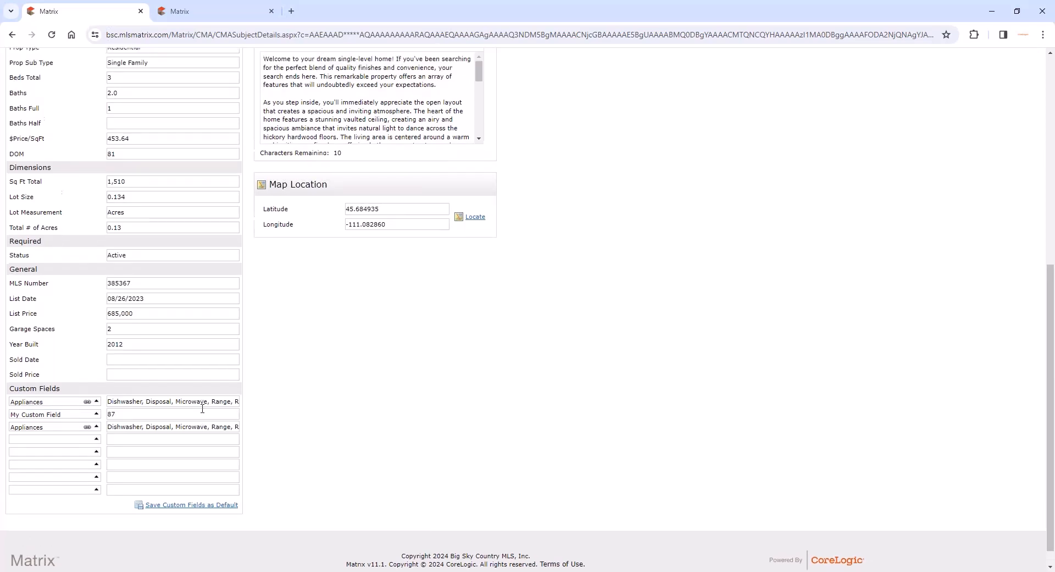
pyautogui.scroll(-1, 201, 407)
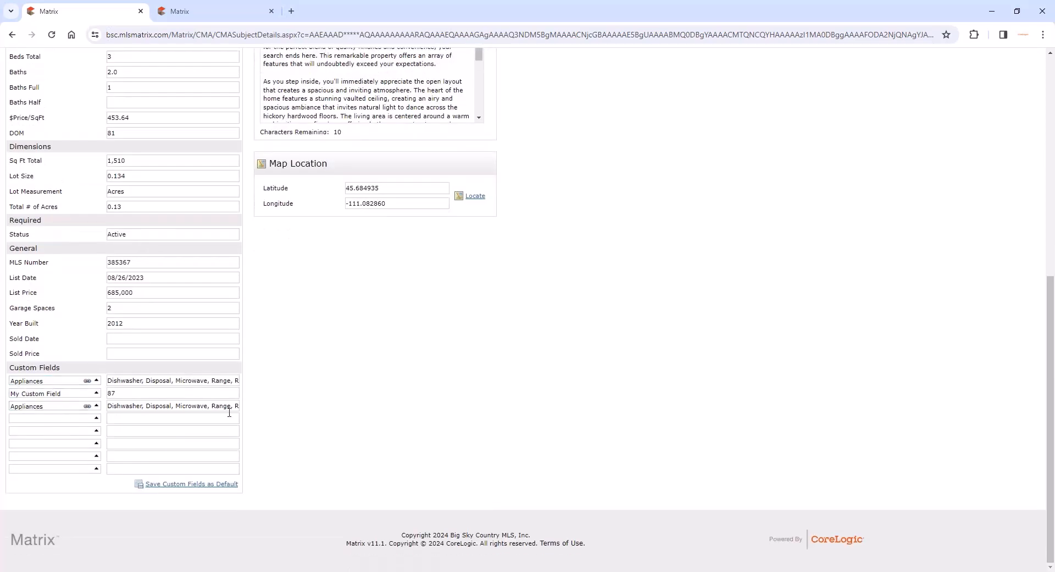
pyautogui.scroll(7, 255, 421)
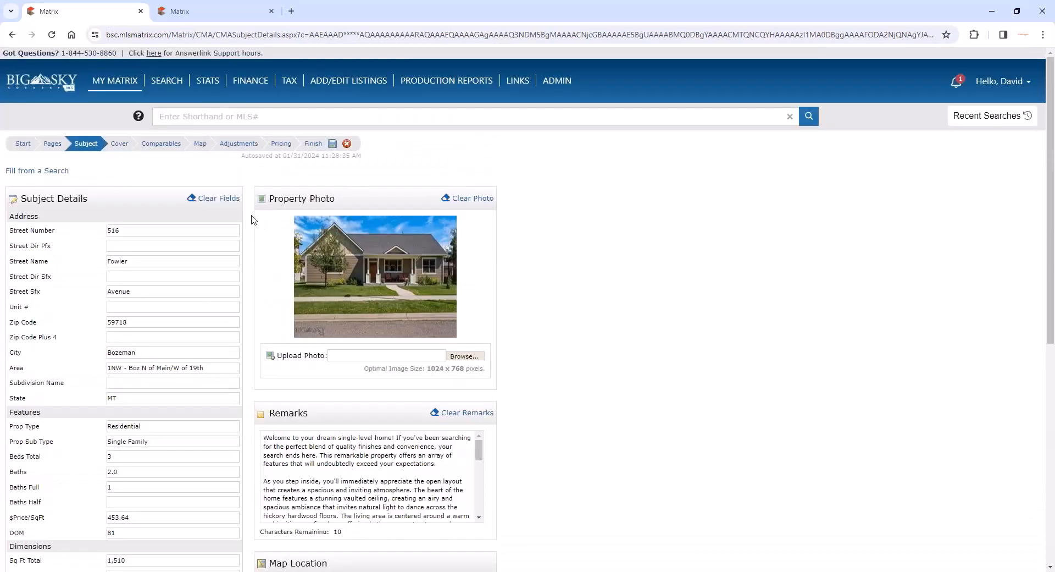
# - Look through the remaining feature columns of the adjustment details, including Garage Spaces, Year Built, Appliances and My Custom Field
pyautogui.click(251, 148)
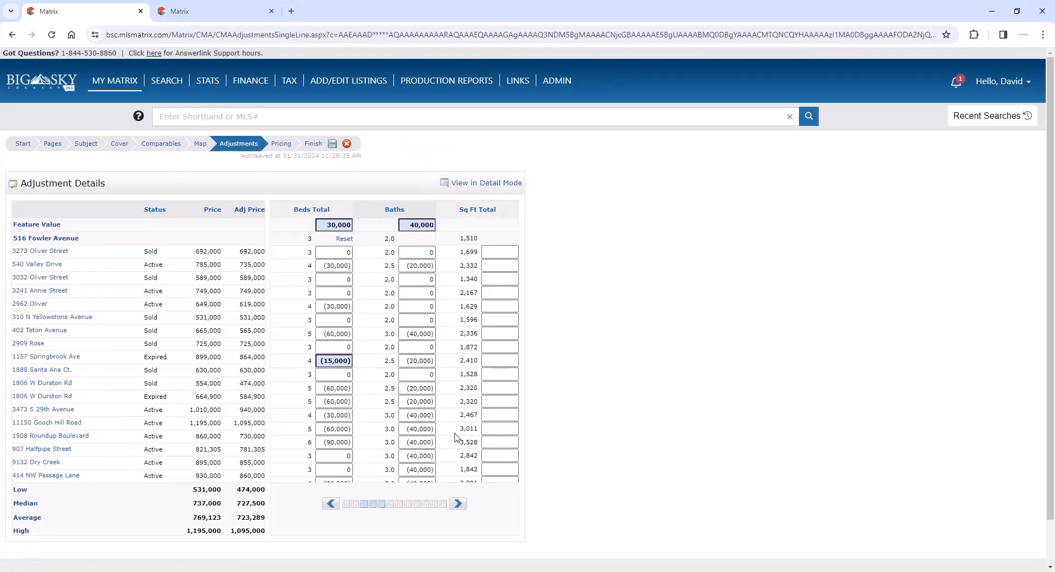
pyautogui.click(458, 503)
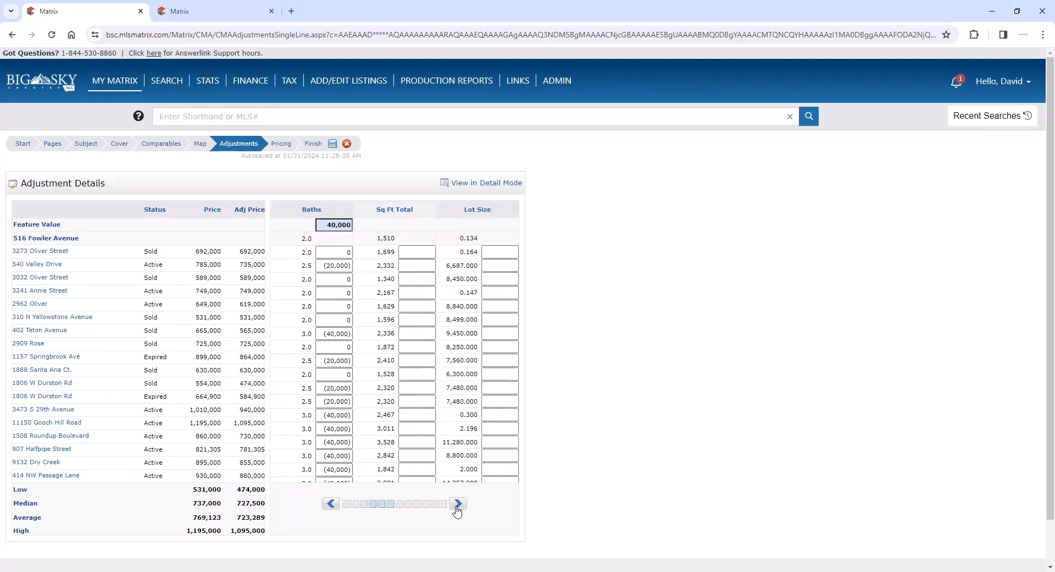
pyautogui.click(457, 503)
pyautogui.click(444, 504)
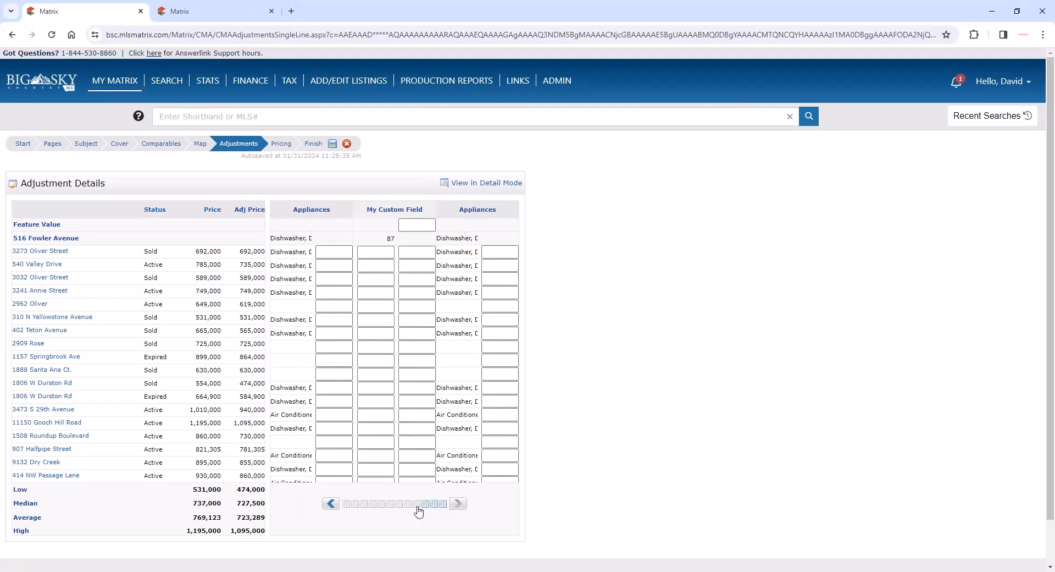
pyautogui.click(418, 504)
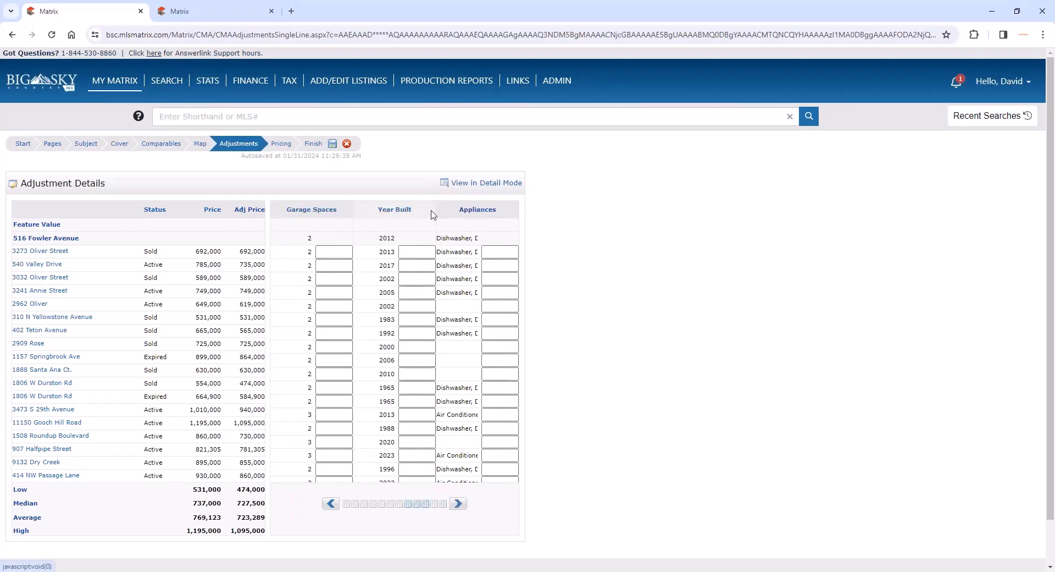
pyautogui.click(444, 504)
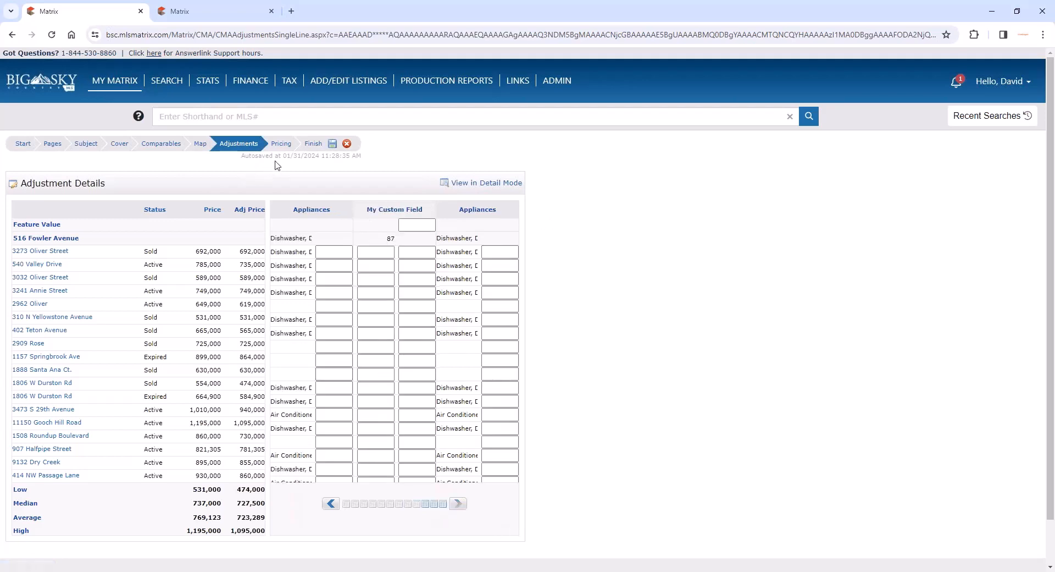
# - Review the CMA's Pricing step, including the adjusted comparable prices, the Suggested List Price field and the Notes field
pyautogui.click(282, 144)
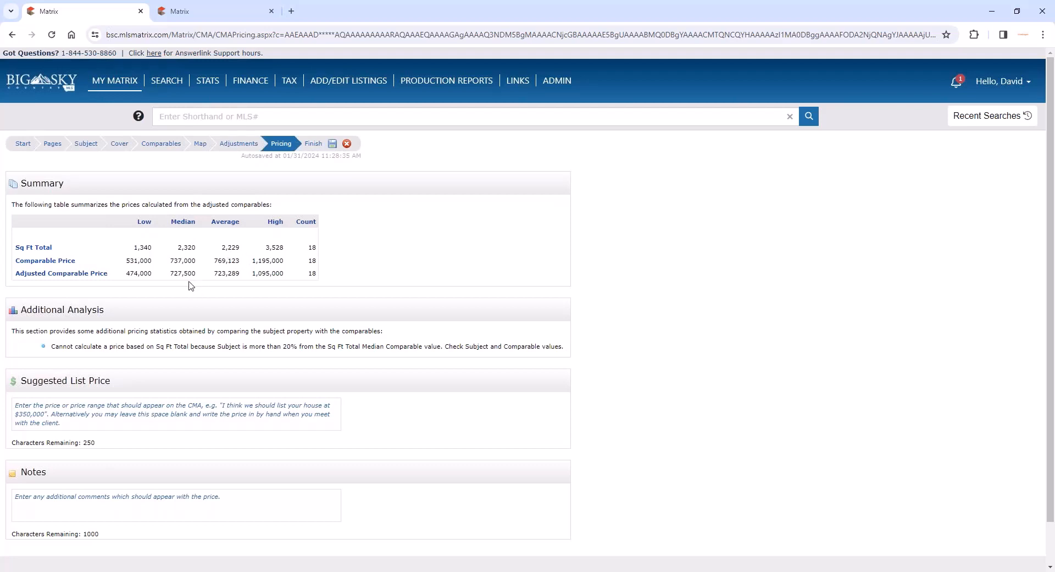
pyautogui.moveTo(104, 273); pyautogui.dragTo(24, 274)
pyautogui.click(115, 405)
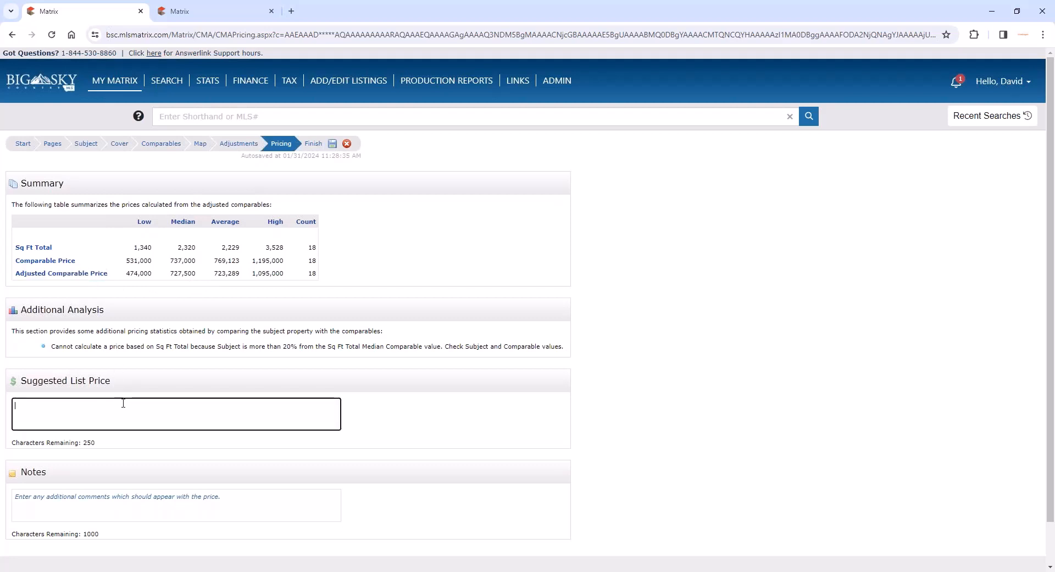
pyautogui.click(347, 423)
pyautogui.scroll(-1, 226, 419)
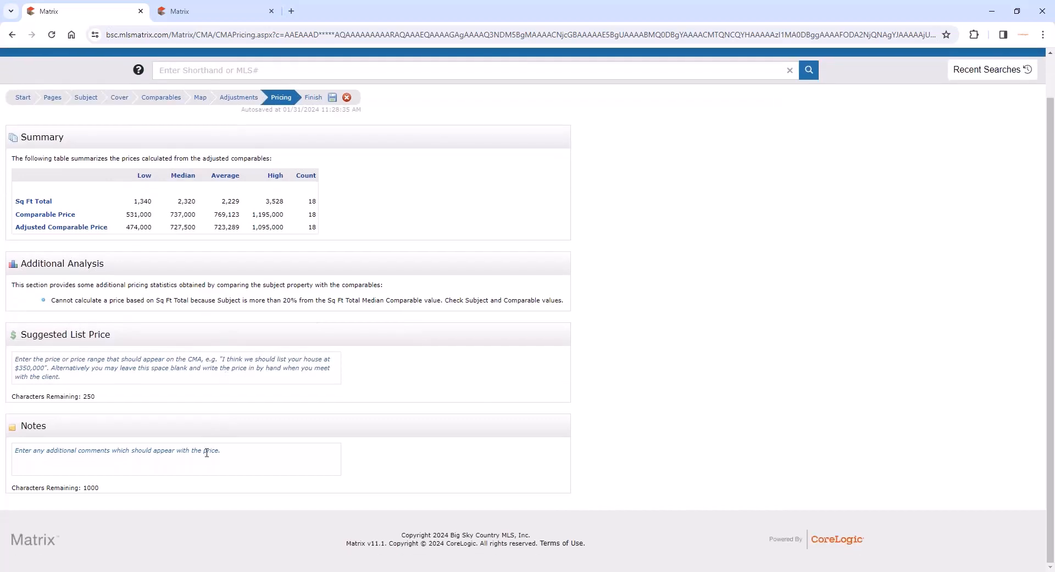
pyautogui.click(207, 456)
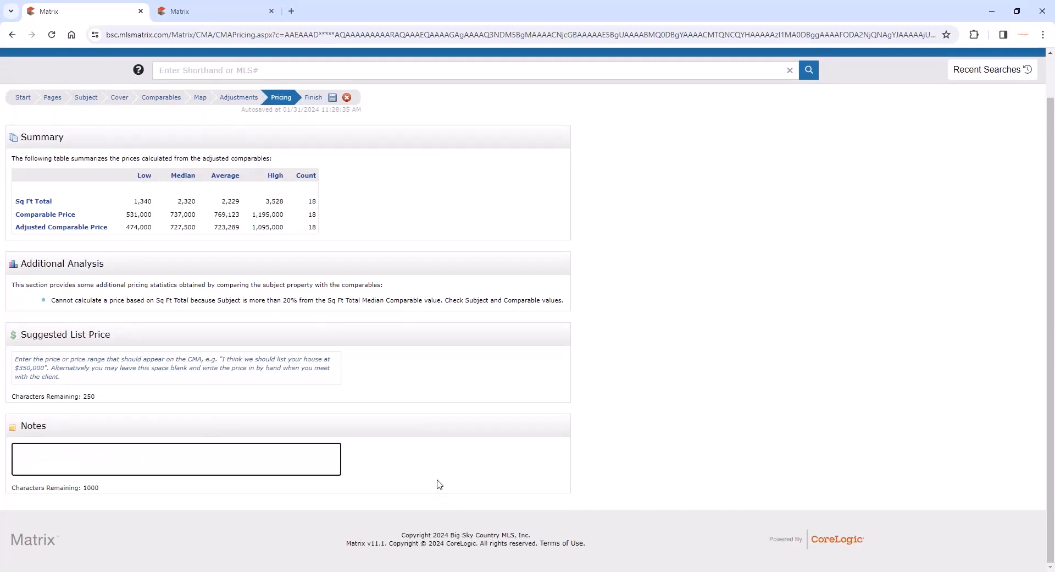
pyautogui.scroll(1, 440, 484)
pyautogui.scroll(1, 439, 484)
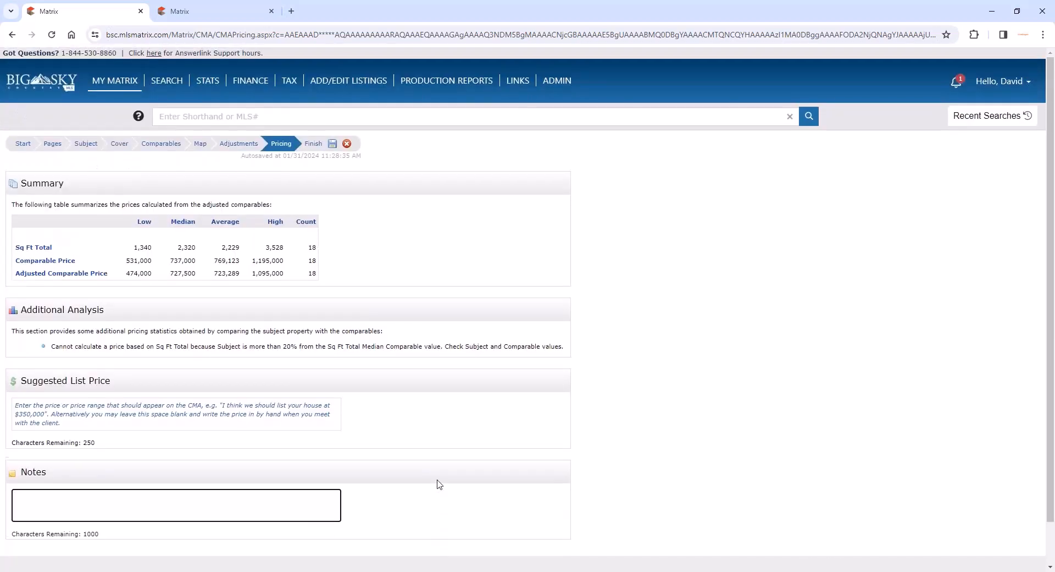
# - Go to the CMA's Finish step and review the CMA summary with its selected pages and subject details
pyautogui.click(314, 145)
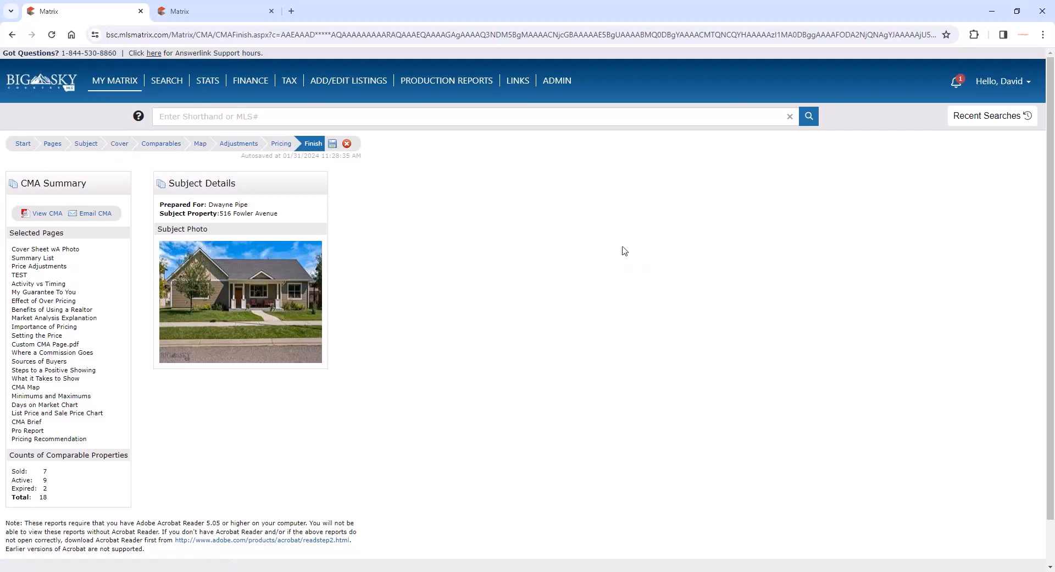
pyautogui.moveTo(123, 75)
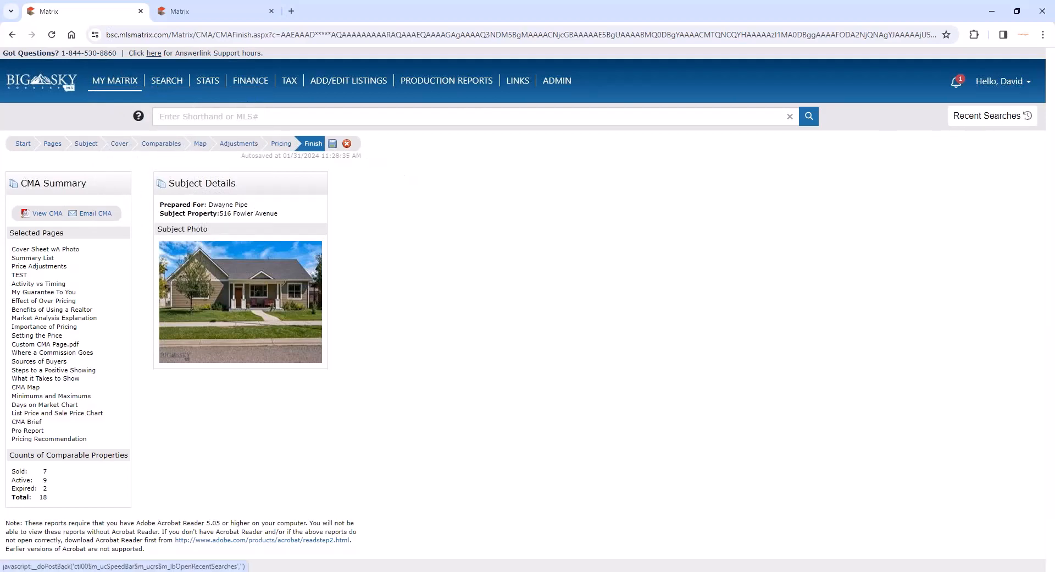
# - Reopen the recent Residential search priced 1000000 to 1500000 in map view and delete its rectangular search area
pyautogui.click(988, 115)
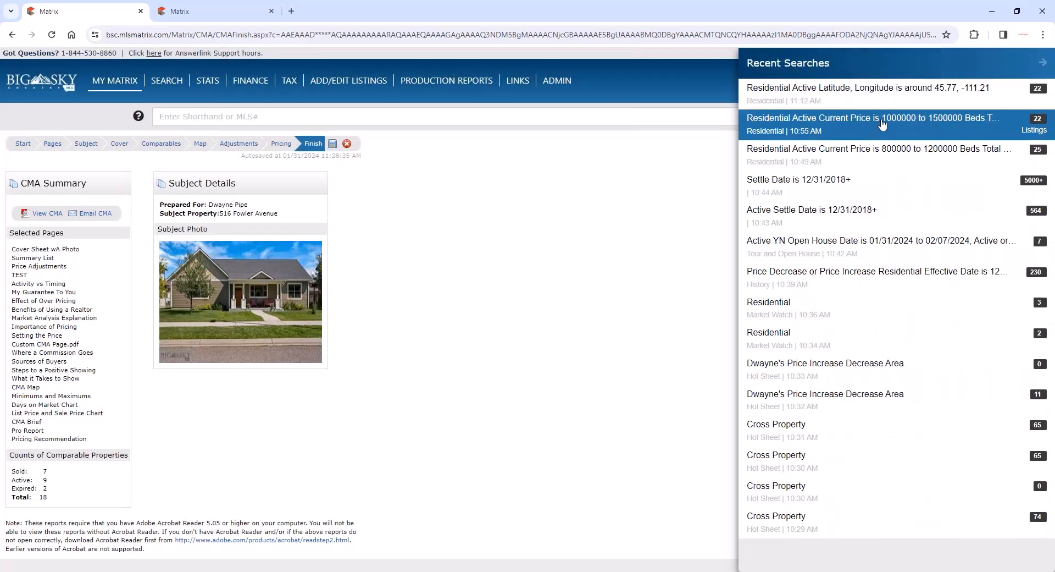
pyautogui.click(883, 123)
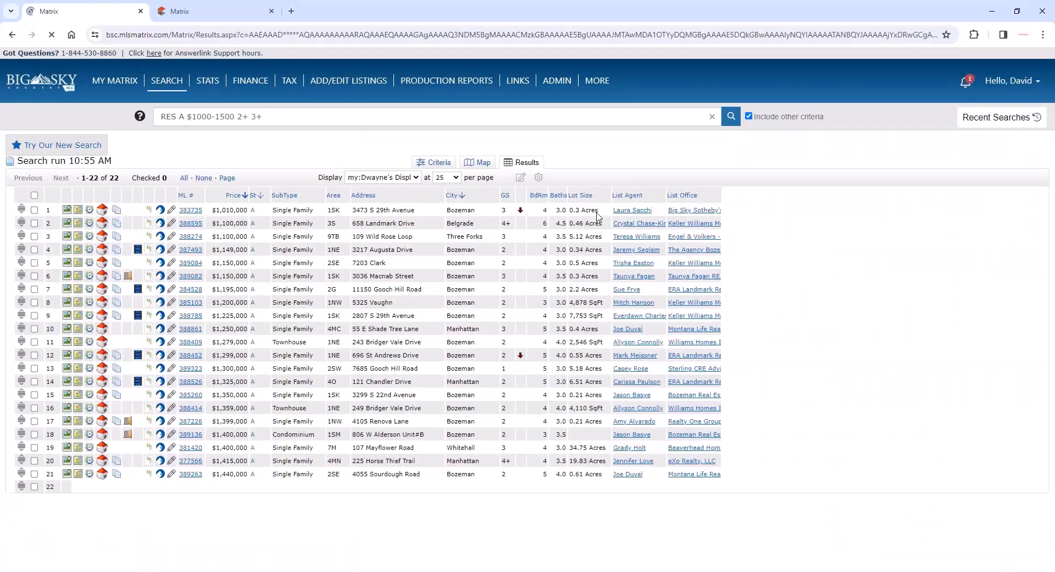
pyautogui.click(483, 163)
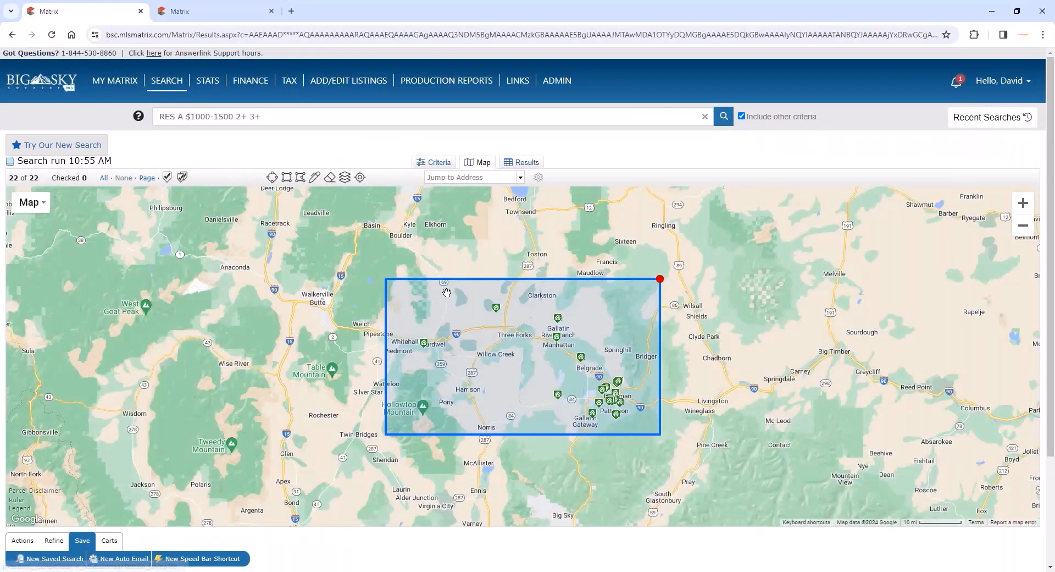
pyautogui.click(660, 279)
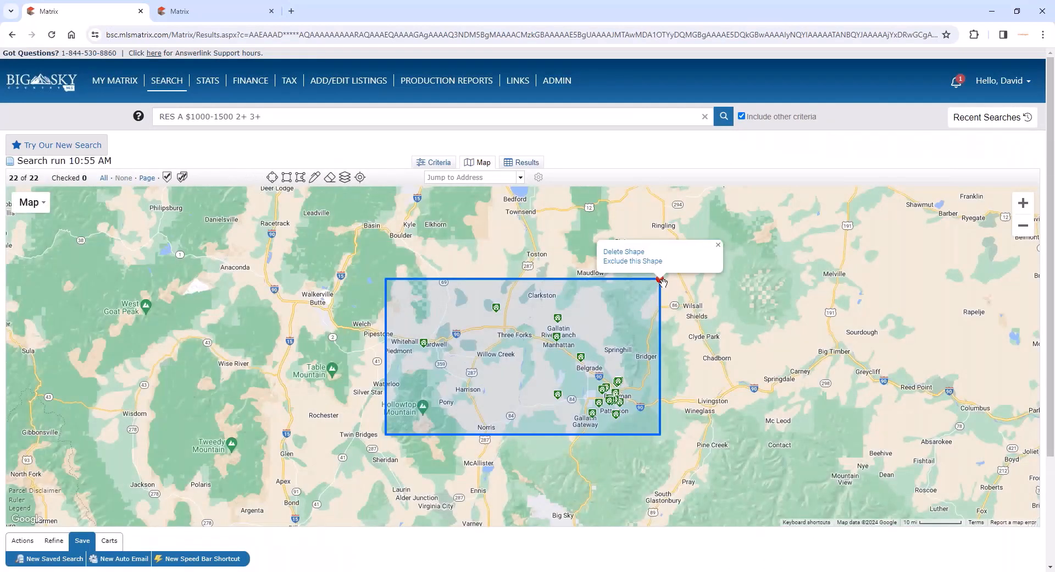
pyautogui.click(632, 251)
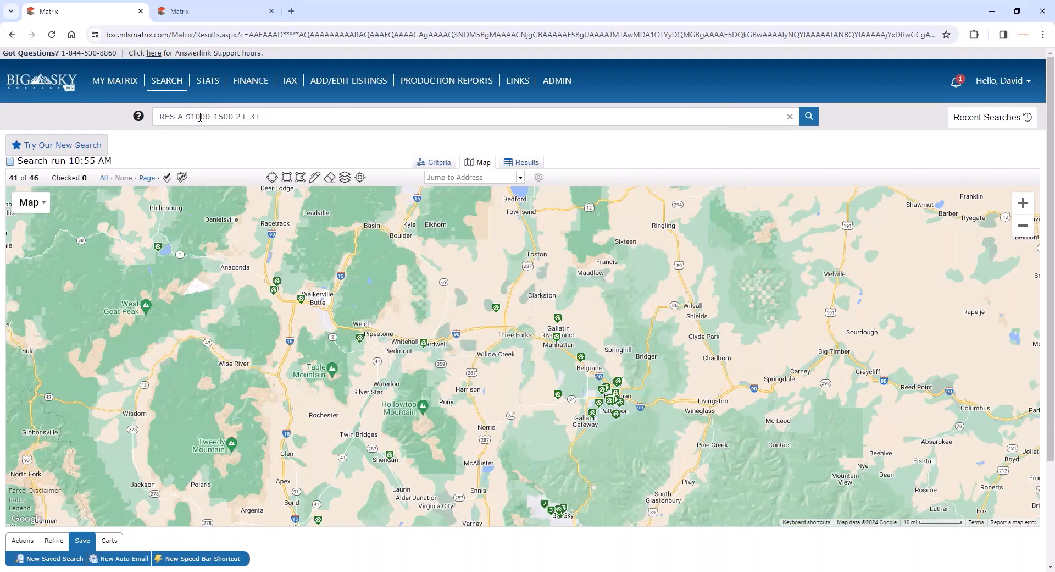
# - Change the shorthand search to "RES A $700-1500 2+ 3+" and run it
pyautogui.moveTo(200, 117); pyautogui.dragTo(195, 119)
pyautogui.click(286, 117)
pyautogui.write('7')
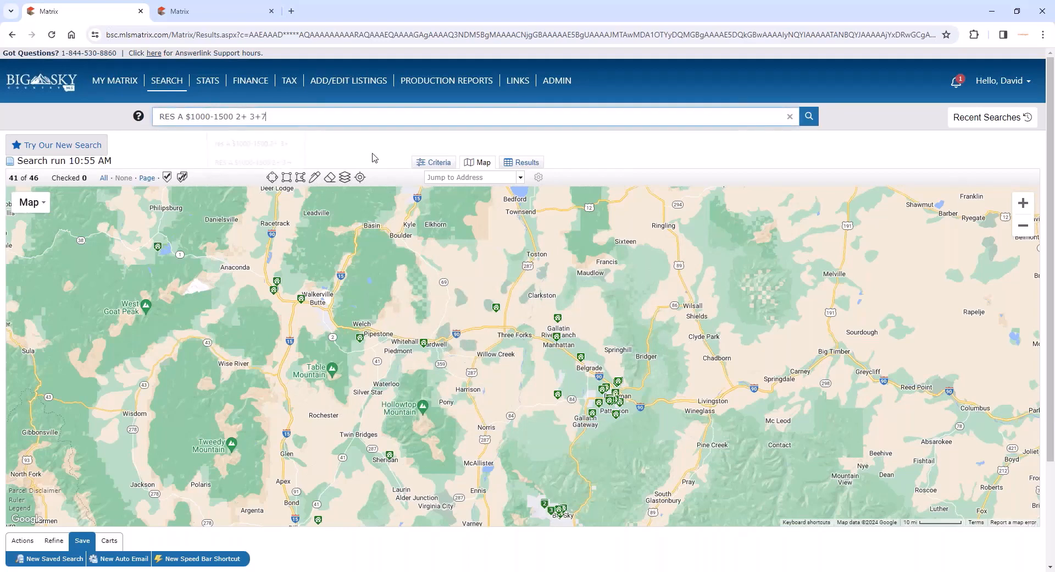
pyautogui.press('Return')
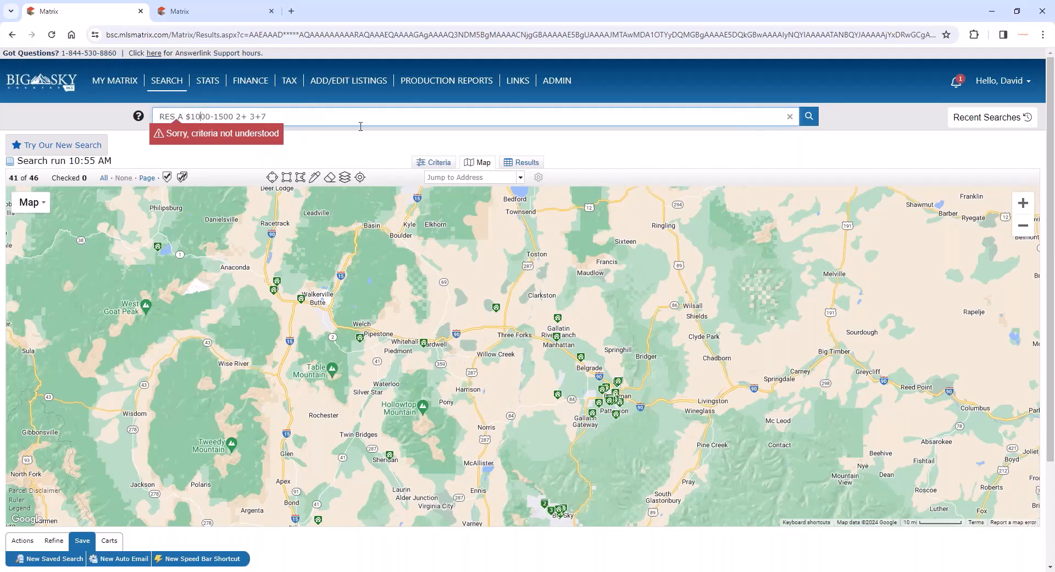
pyautogui.press('BackSpace')
pyautogui.press('BackSpace')
pyautogui.write('7')
pyautogui.press('BackSpace')
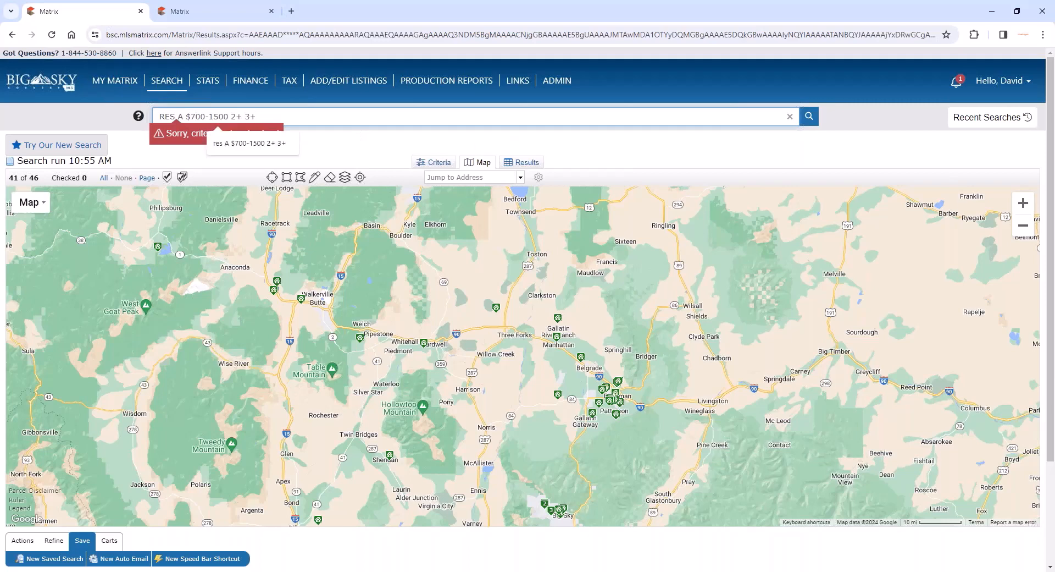
pyautogui.press('Return')
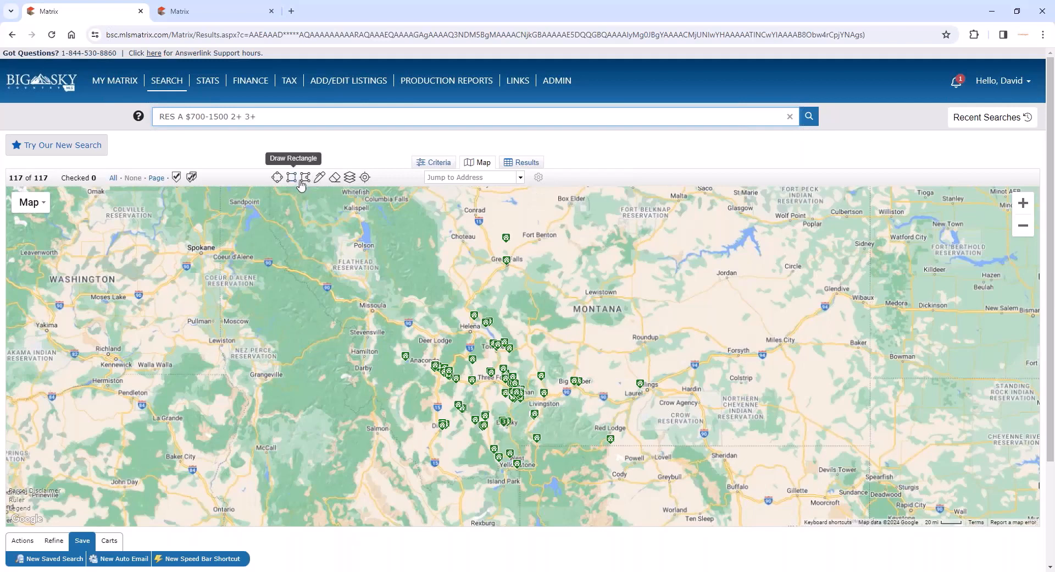
# - Draw a freehand search area around Helena, Anaconda and Three Forks, plus a radius search circle centred near Red Lodge
pyautogui.click(318, 178)
pyautogui.moveTo(558, 299)
pyautogui.mouseDown()
pyautogui.moveTo(440, 299)
pyautogui.moveTo(380, 357)
pyautogui.moveTo(492, 399)
pyautogui.moveTo(563, 335)
pyautogui.moveTo(558, 300)
pyautogui.mouseUp()
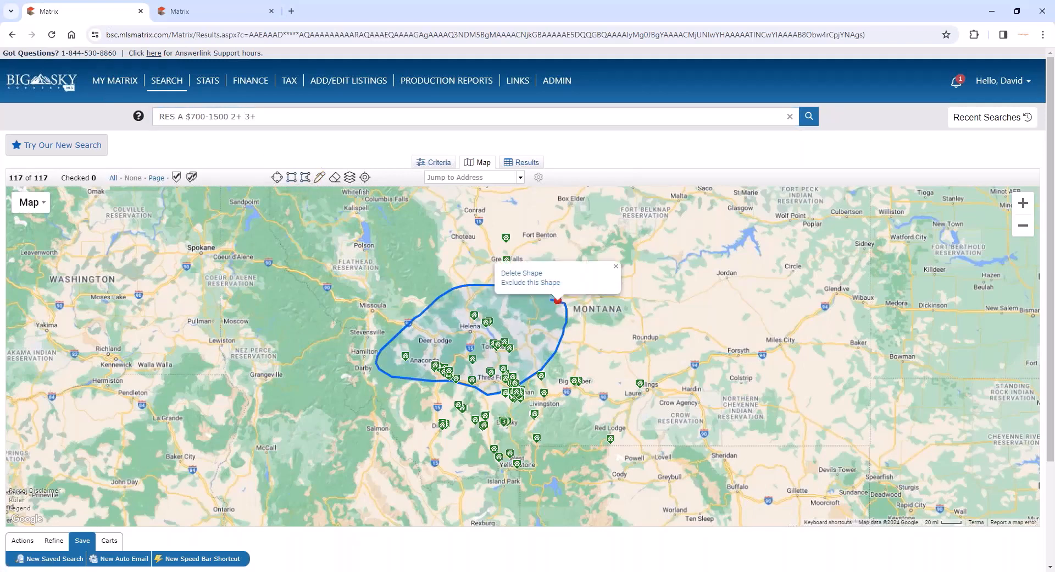
pyautogui.click(272, 177)
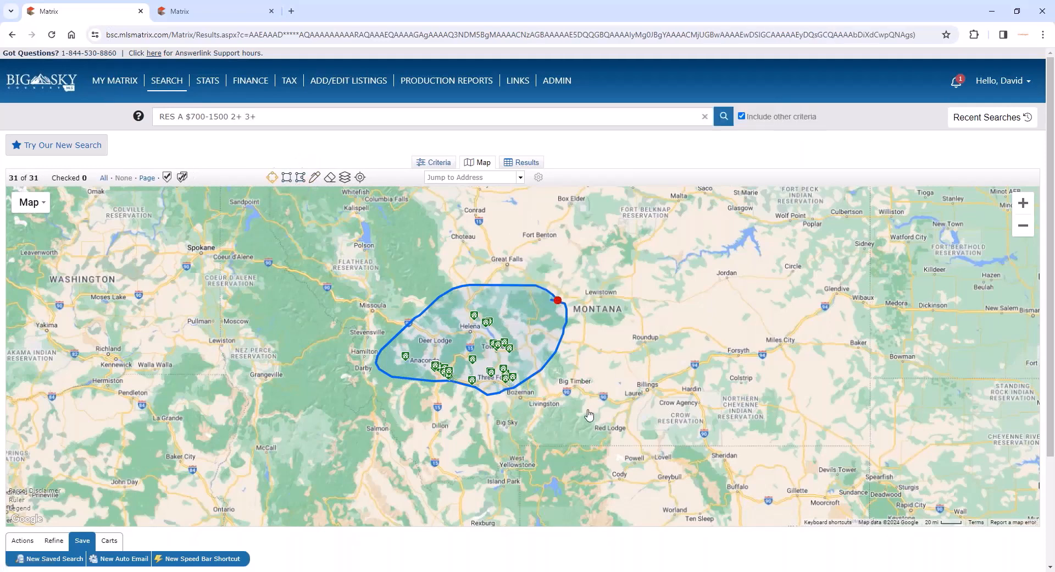
pyautogui.moveTo(593, 416); pyautogui.dragTo(641, 455)
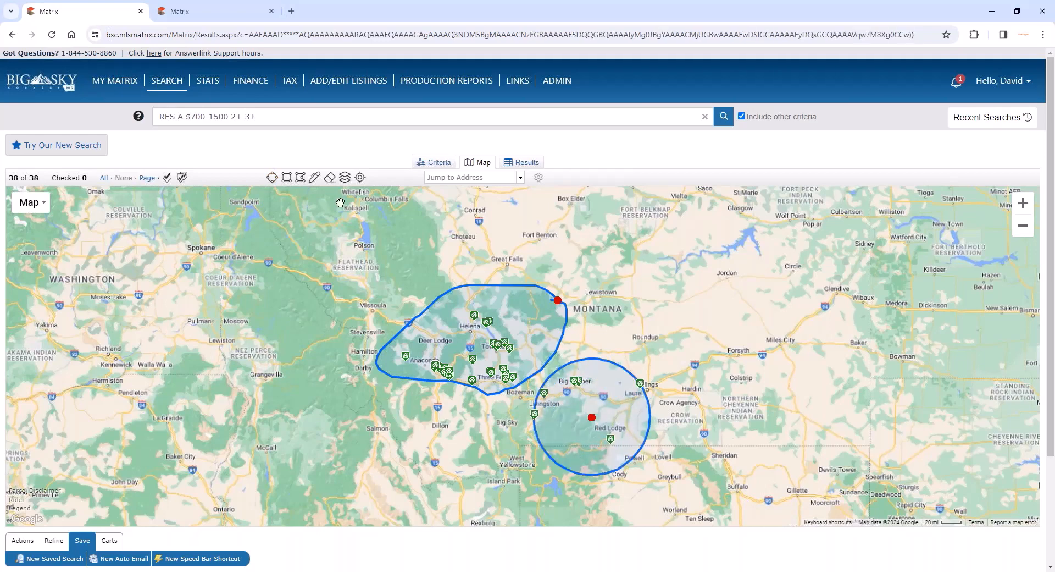
# - Draw a small freehand shape around Helena inside the larger area and exclude it from the search
pyautogui.click(314, 177)
pyautogui.moveTo(514, 320)
pyautogui.mouseDown()
pyautogui.moveTo(482, 312)
pyautogui.moveTo(459, 337)
pyautogui.moveTo(517, 328)
pyautogui.mouseUp()
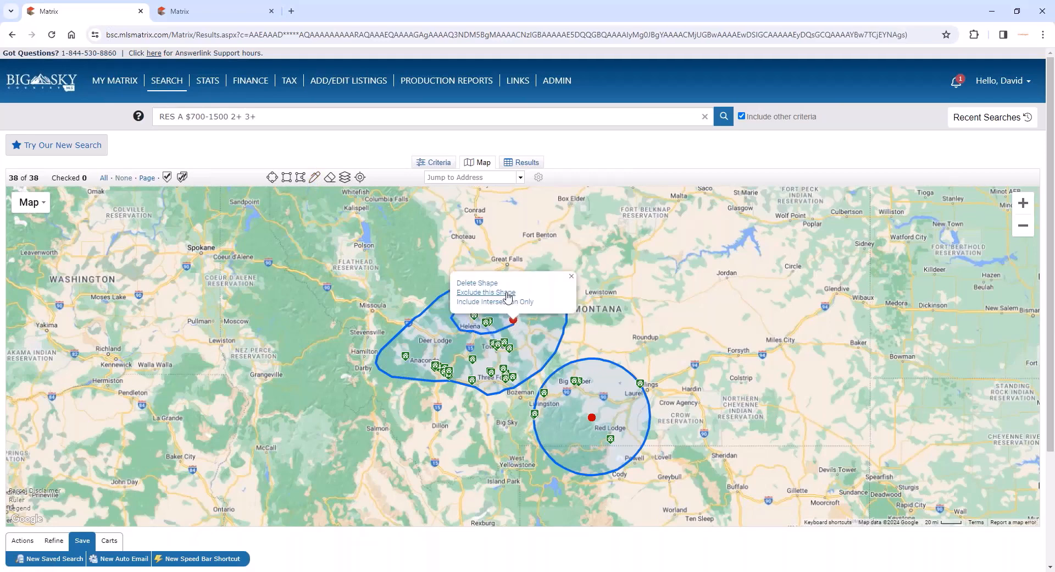
pyautogui.click(486, 292)
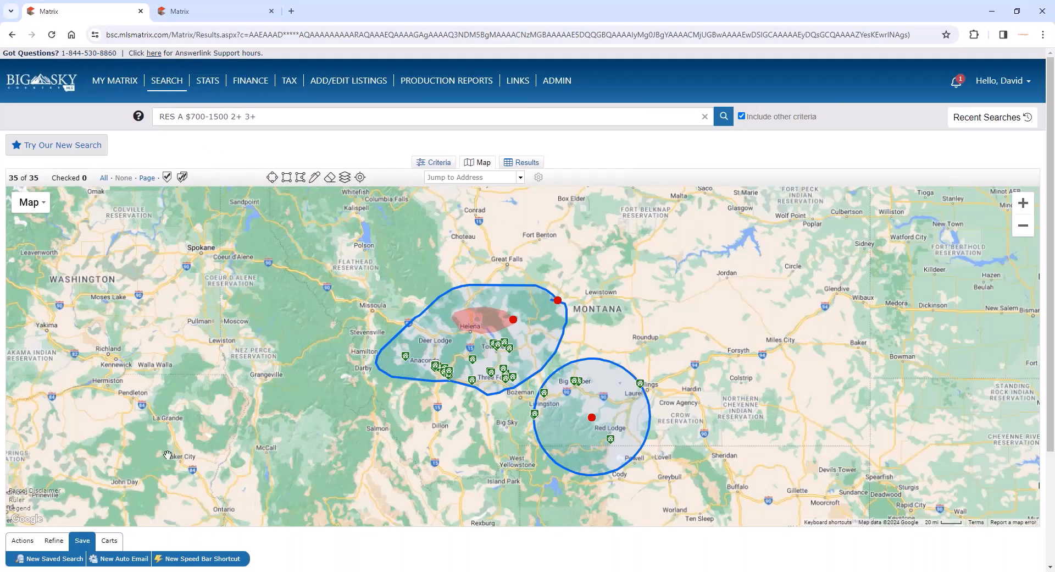
pyautogui.doubleClick(33, 177)
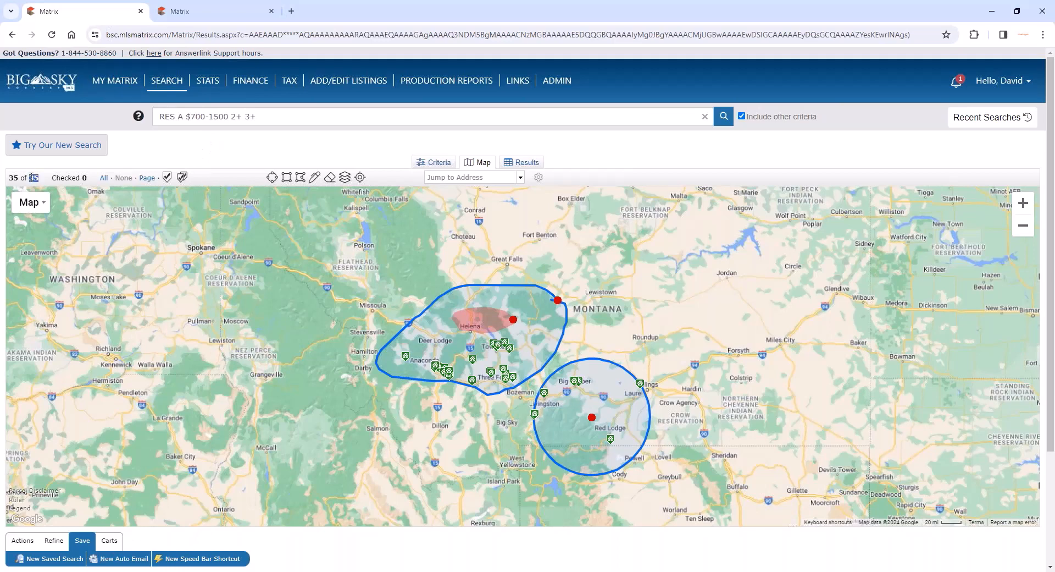
pyautogui.click(226, 178)
# - Switch to the second Matrix tab, open Stats, and set the criteria to Residential with a price of 700-1500
pyautogui.click(225, 13)
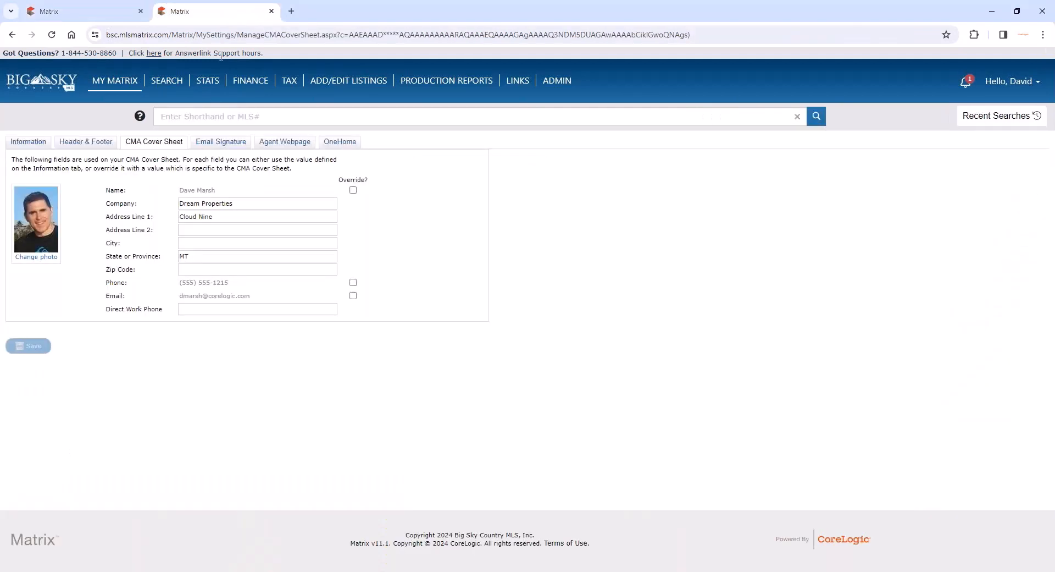
pyautogui.click(209, 83)
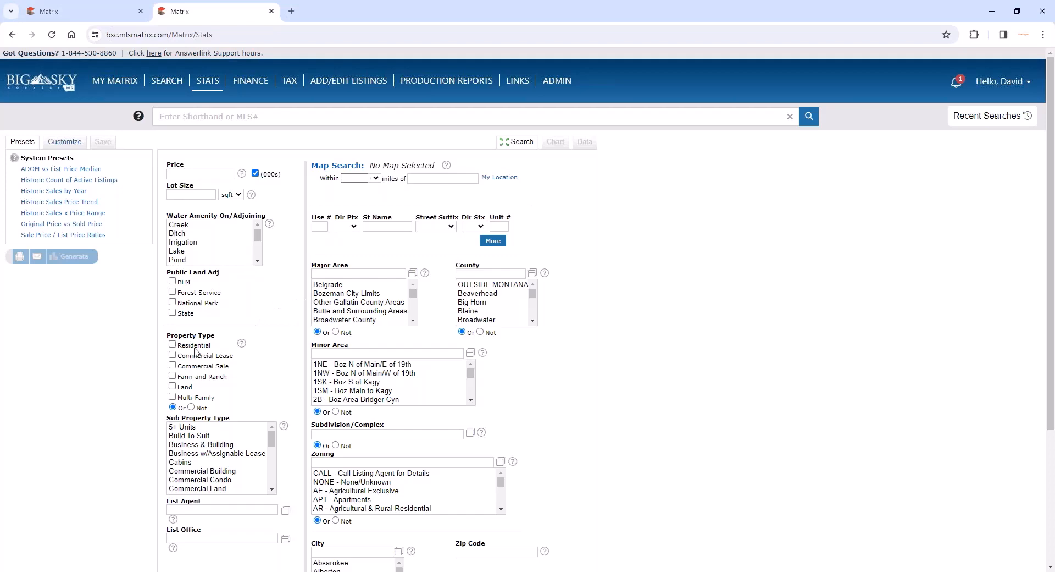
pyautogui.click(172, 345)
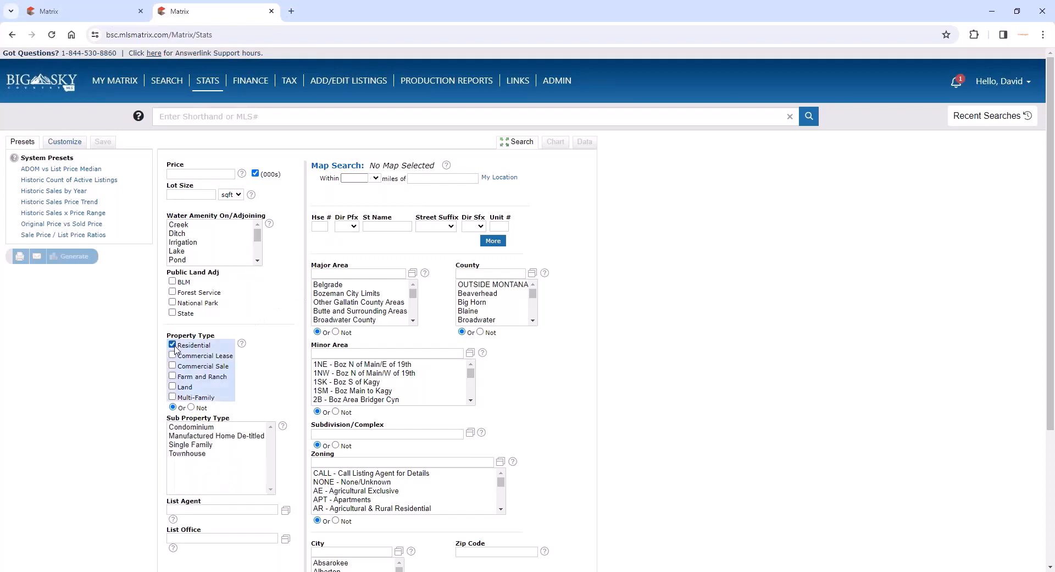
pyautogui.click(118, 12)
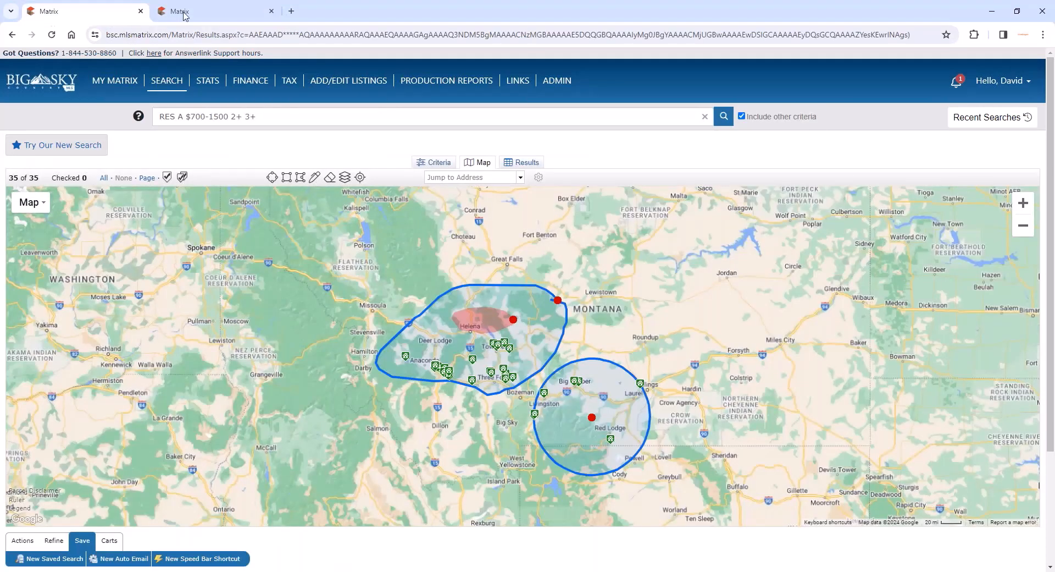
pyautogui.click(222, 17)
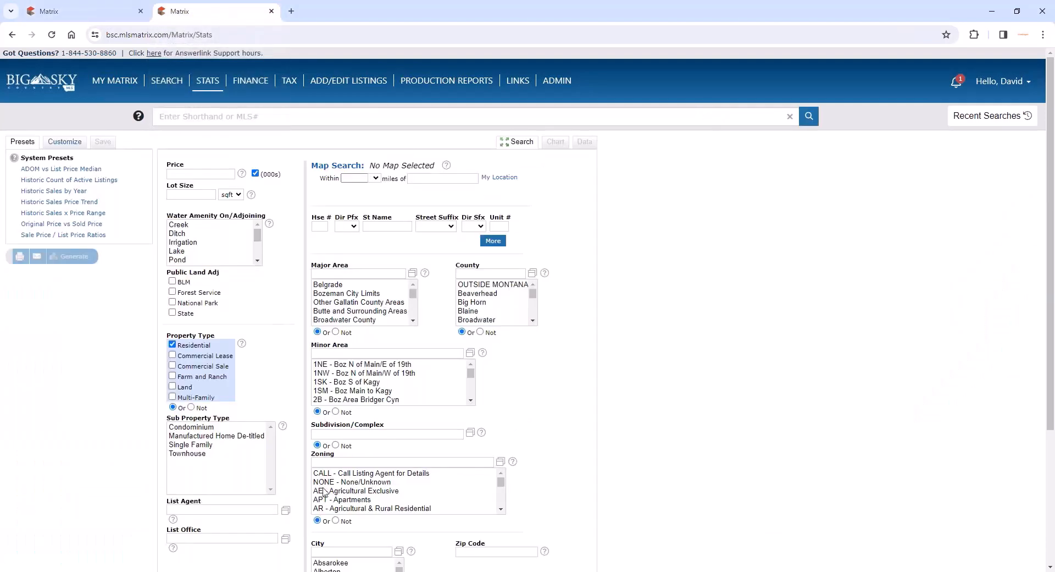
pyautogui.click(210, 170)
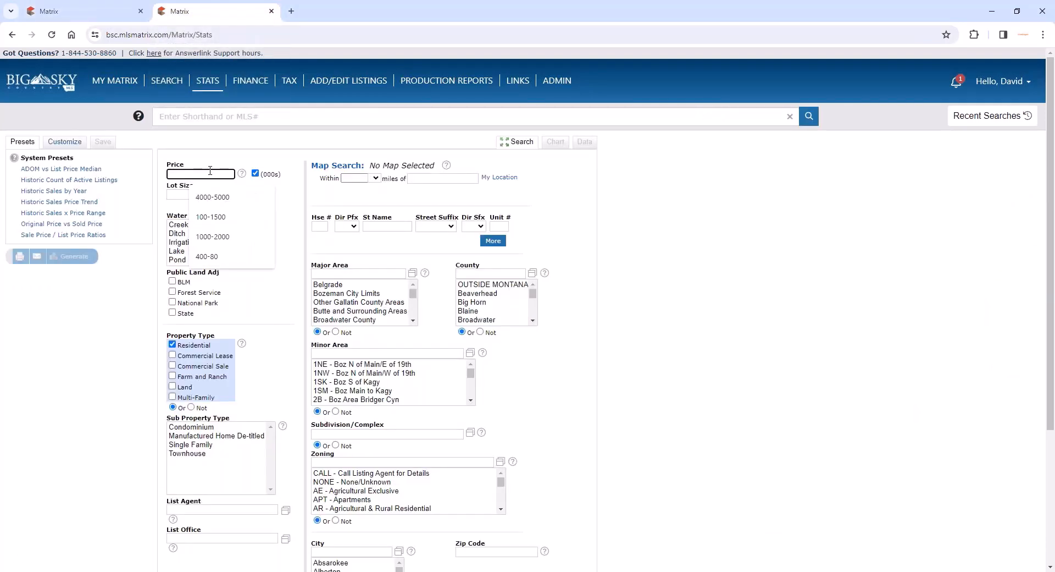
pyautogui.write('700-1500')
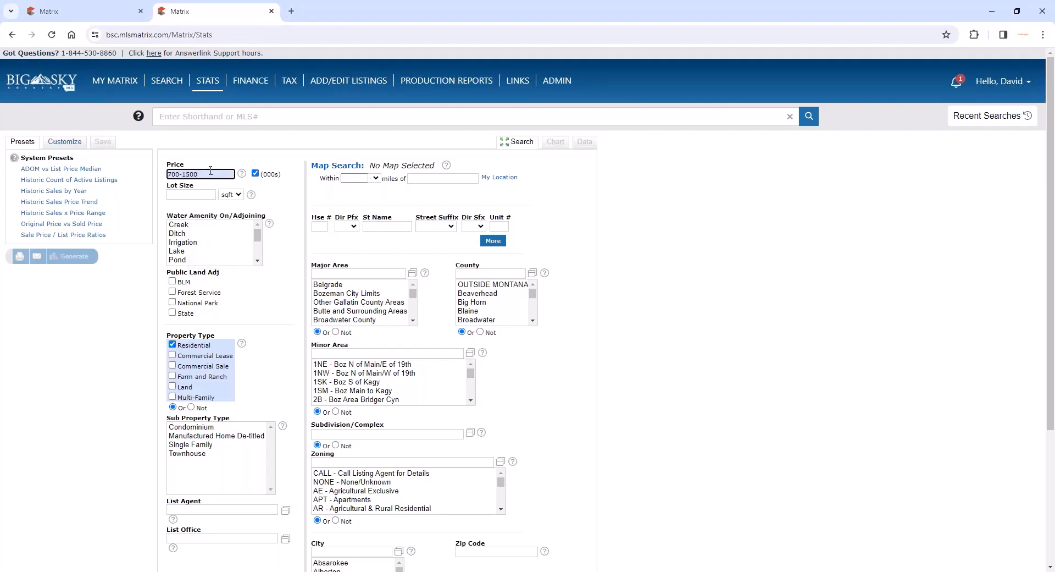
# - Open the Stats map search window and bring the Bozeman area into view
pyautogui.click(282, 197)
pyautogui.click(352, 167)
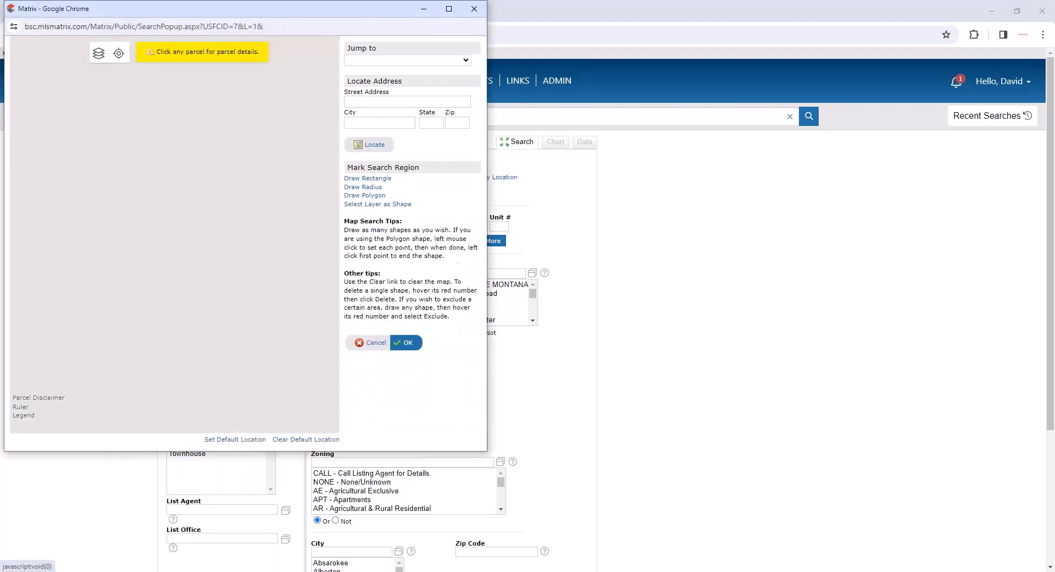
pyautogui.moveTo(283, 17); pyautogui.dragTo(569, 70)
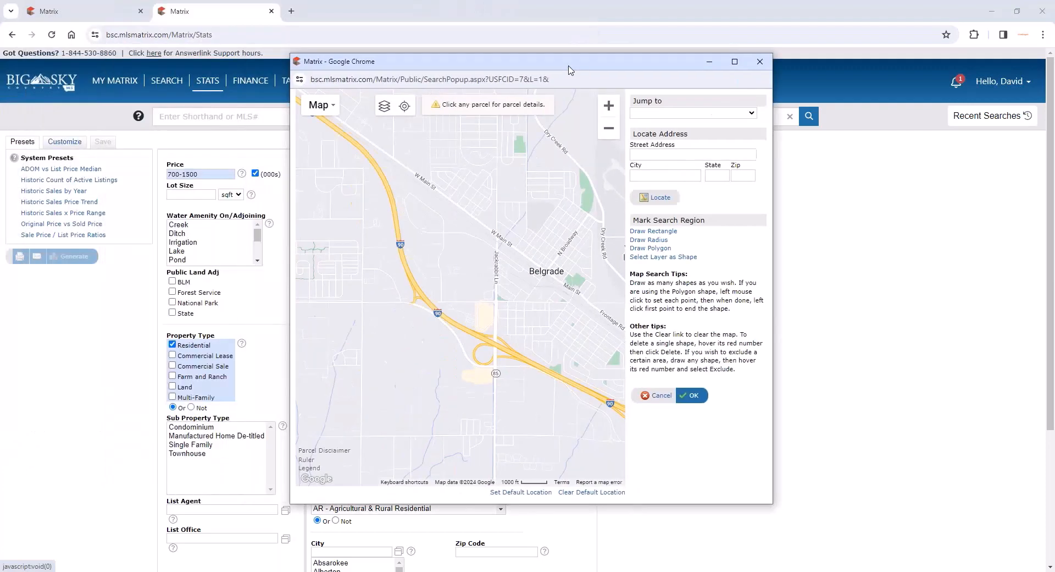
pyautogui.scroll(-5, 476, 353)
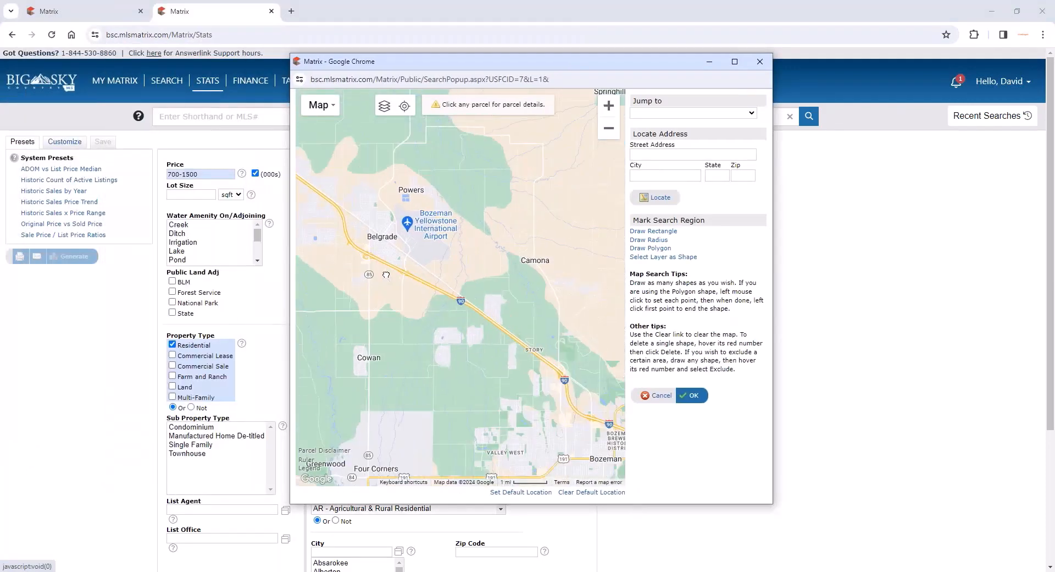
pyautogui.moveTo(527, 412); pyautogui.dragTo(470, 296)
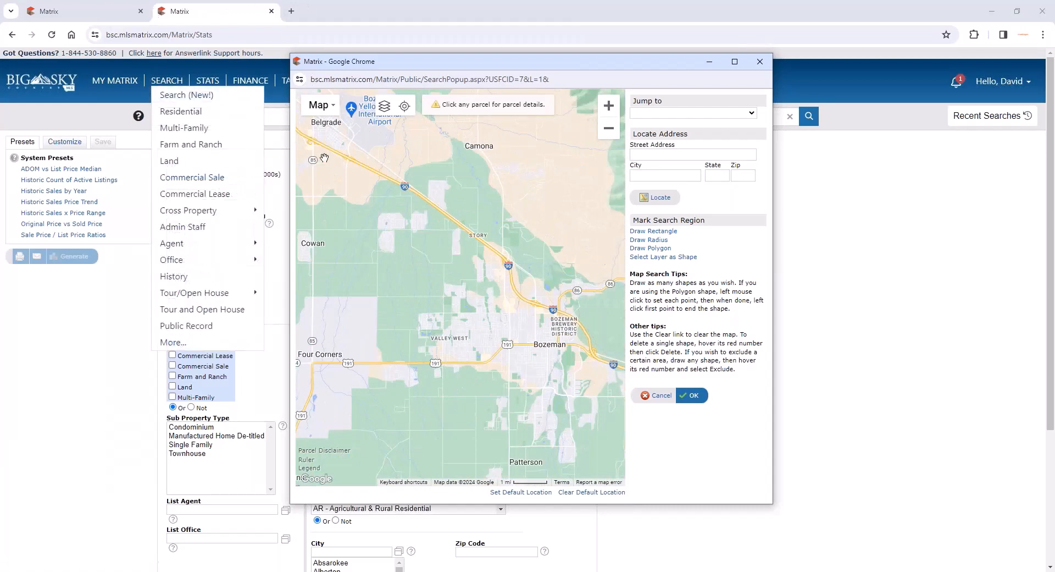
# - Compare with the shapes drawn on the search results map and close the Stats map window without marking a region
pyautogui.click(121, 12)
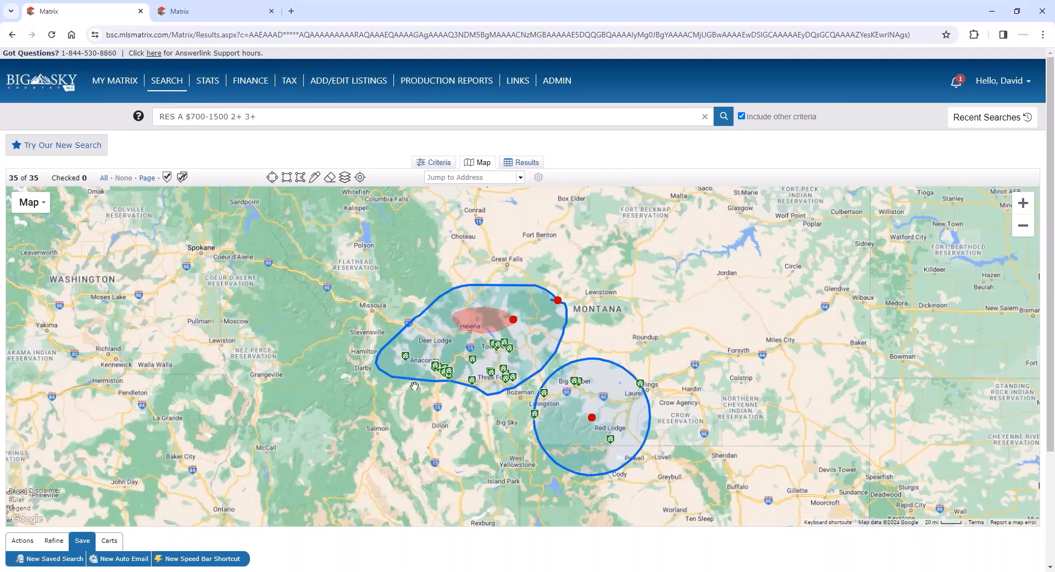
pyautogui.scroll(1, 482, 392)
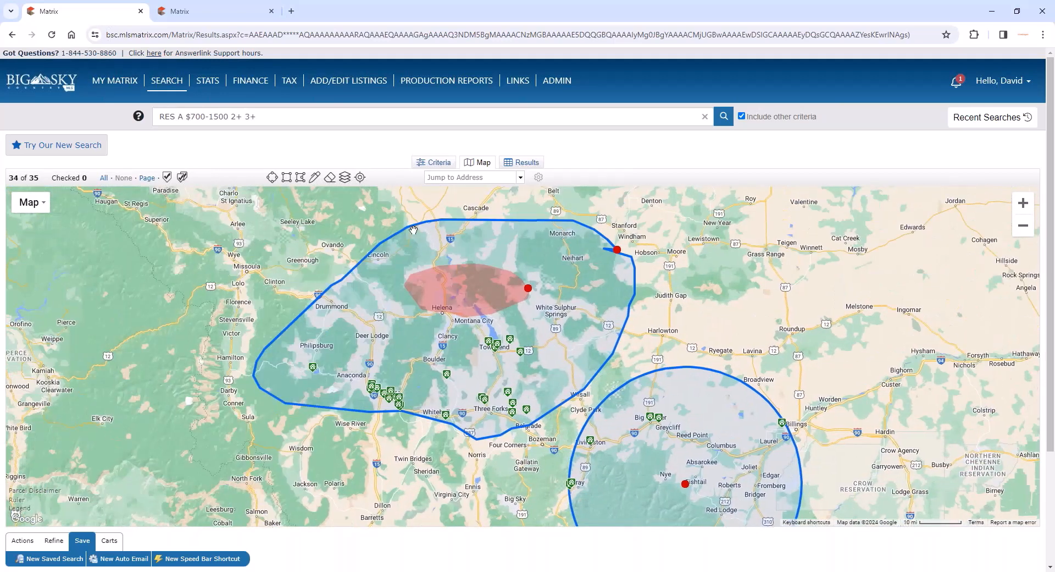
pyautogui.scroll(1, 413, 230)
pyautogui.scroll(-1, 413, 230)
pyautogui.click(207, 16)
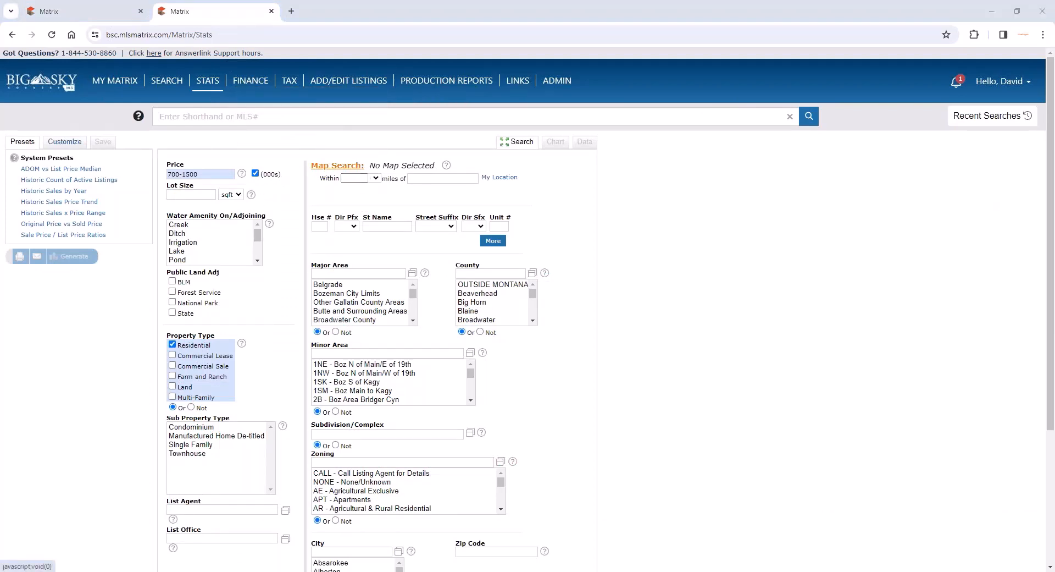
pyautogui.click(325, 166)
pyautogui.click(631, 166)
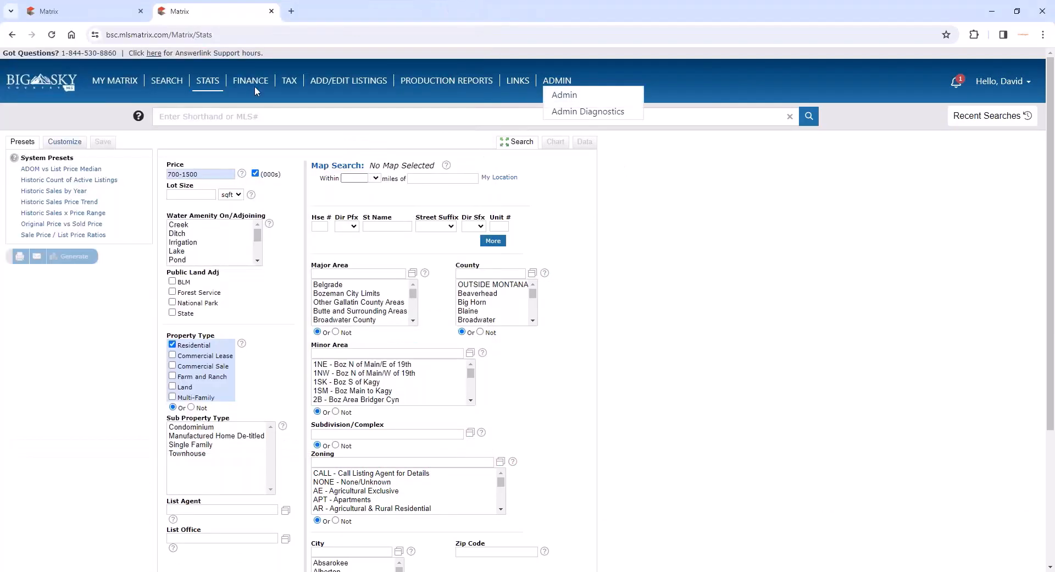
# - Return to the mapped search results and carry their criteria into the Stats charts
pyautogui.click(78, 15)
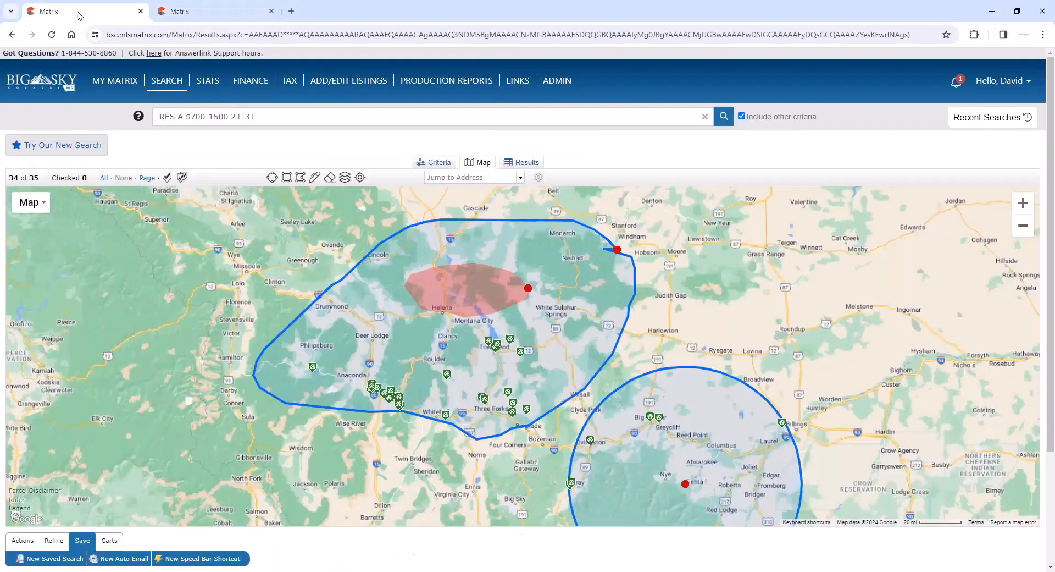
pyautogui.click(30, 543)
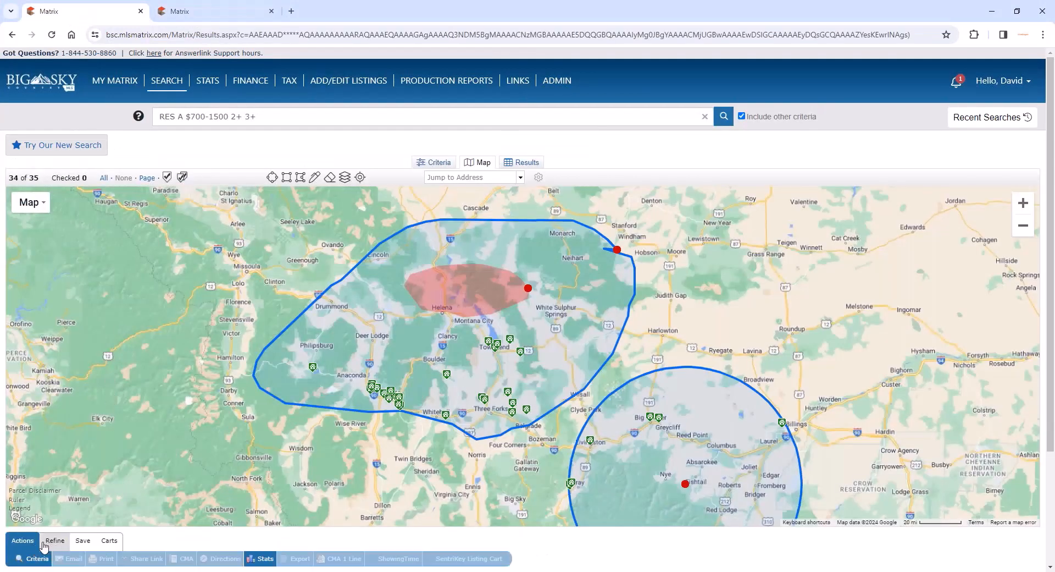
pyautogui.click(264, 559)
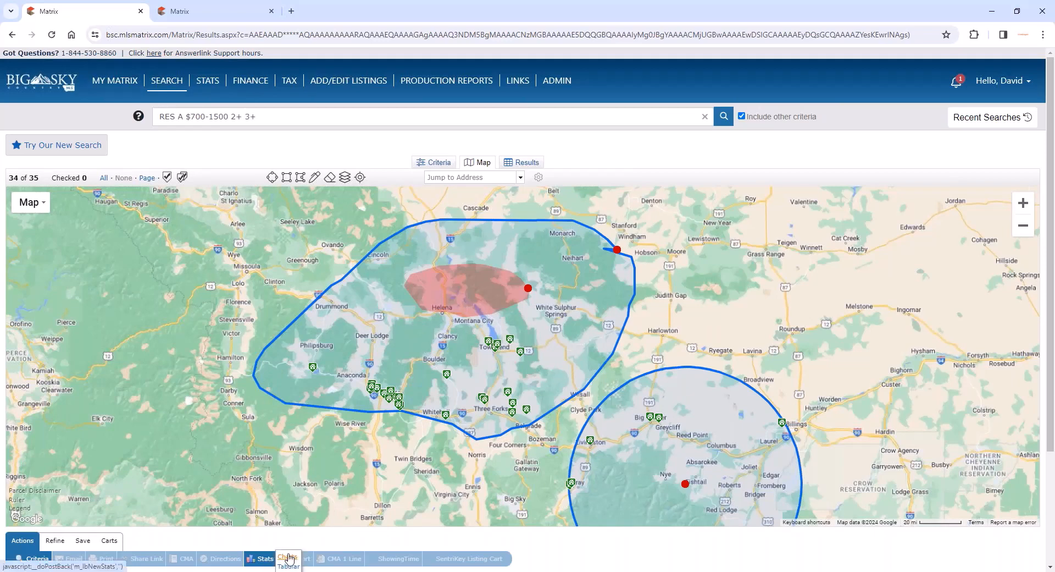
pyautogui.click(288, 557)
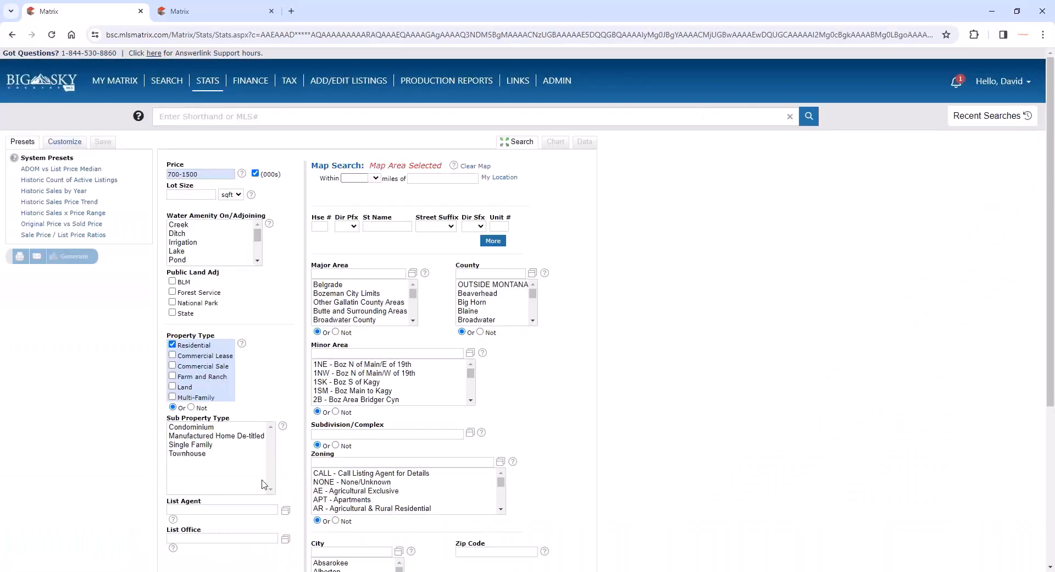
# - Check the Stats price criterion and the map search shapes carried over from the search, and close the map window
pyautogui.click(218, 174)
pyautogui.click(339, 165)
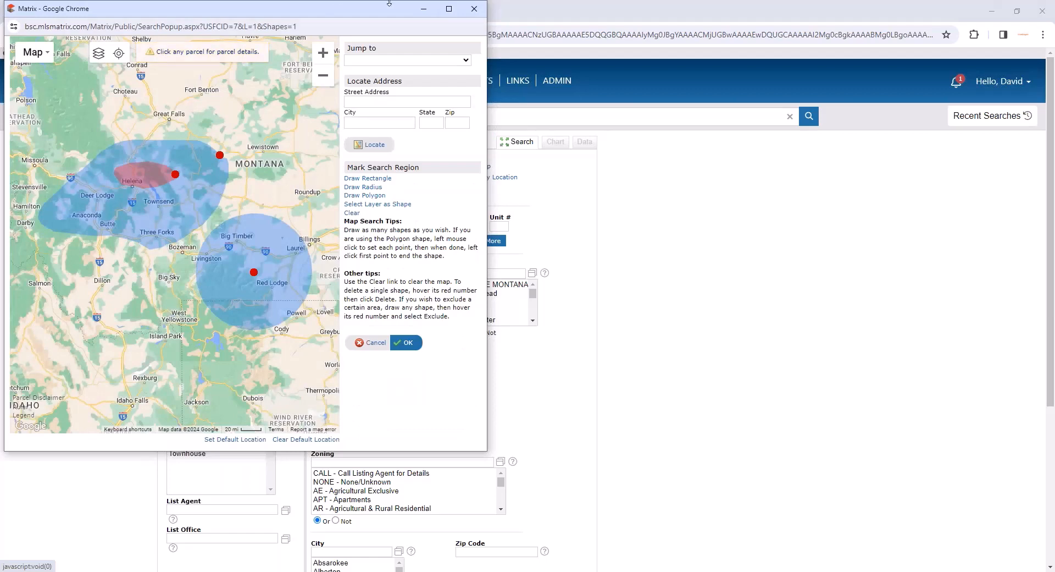
pyautogui.click(473, 16)
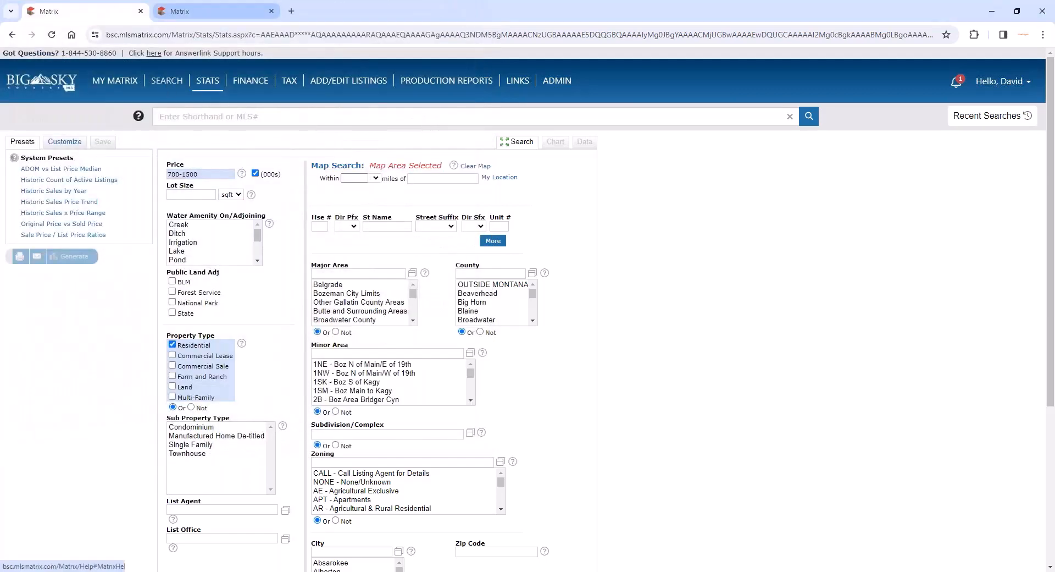
# - Return to the mapped search results, open their tabular statistics and review the Market Analysis by status and column
pyautogui.moveTo(166, 80)
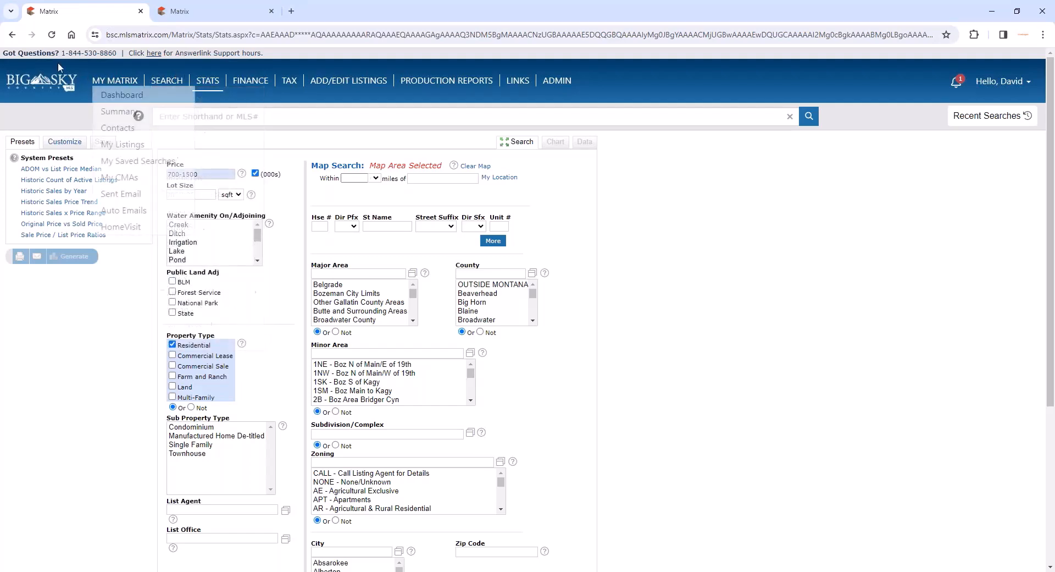
pyautogui.click(13, 36)
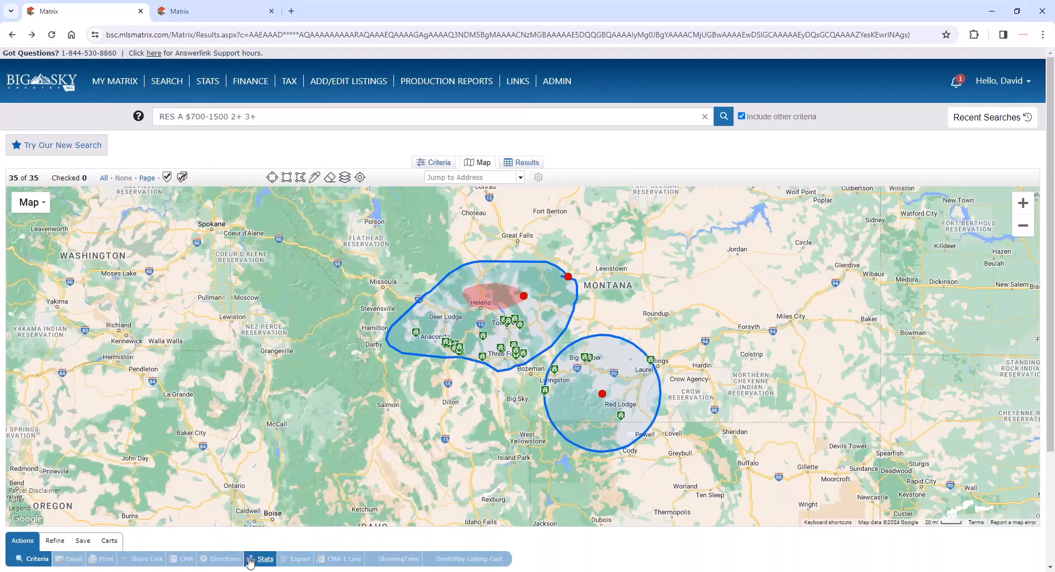
pyautogui.moveTo(266, 562)
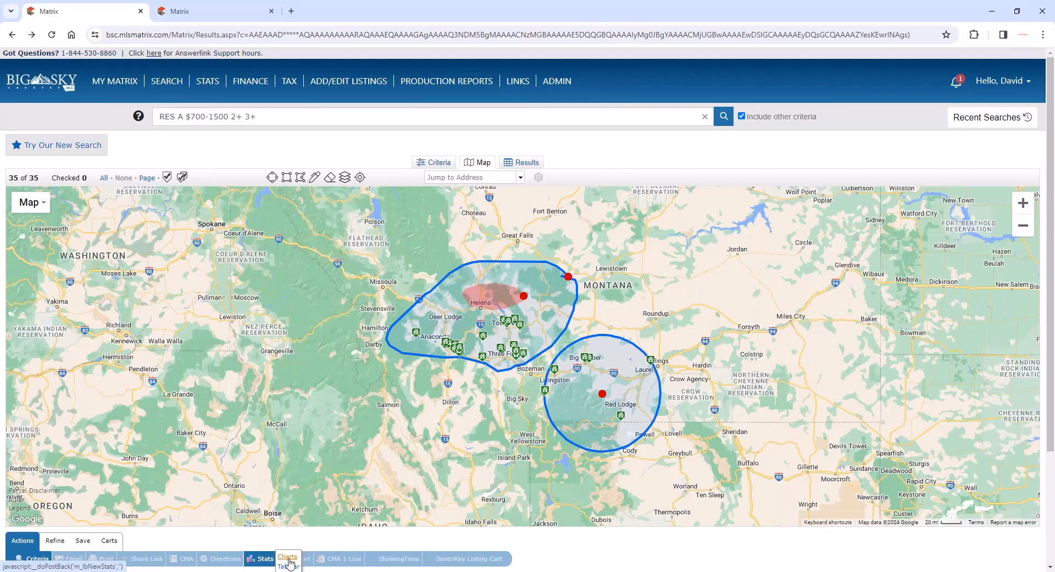
pyautogui.click(289, 565)
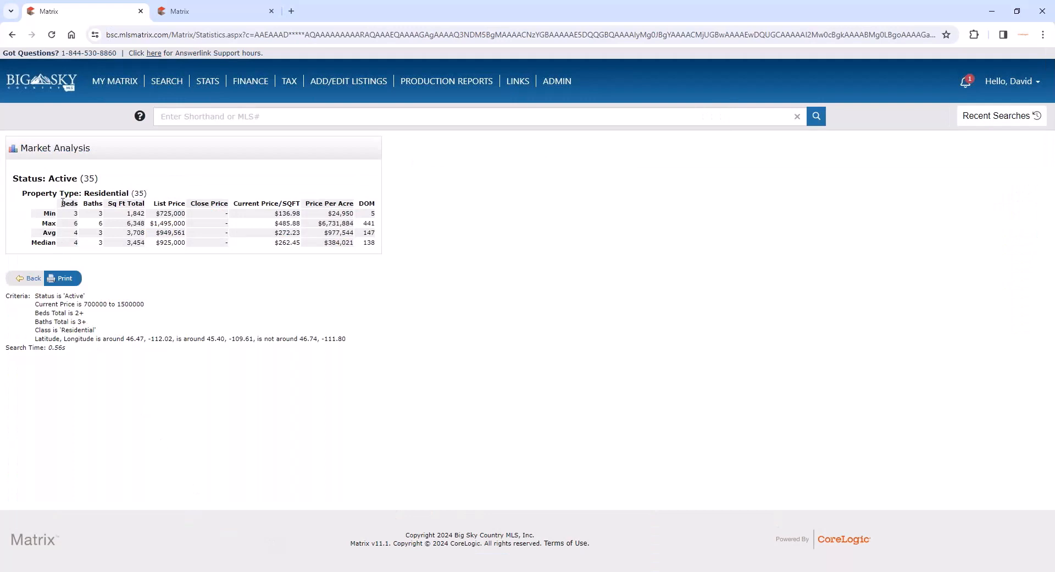
pyautogui.doubleClick(88, 178)
pyautogui.moveTo(61, 205); pyautogui.dragTo(375, 204)
pyautogui.click(374, 203)
# - Check the listings in the area around Townsend on the results map and view tabular statistics for only those listings
pyautogui.click(11, 36)
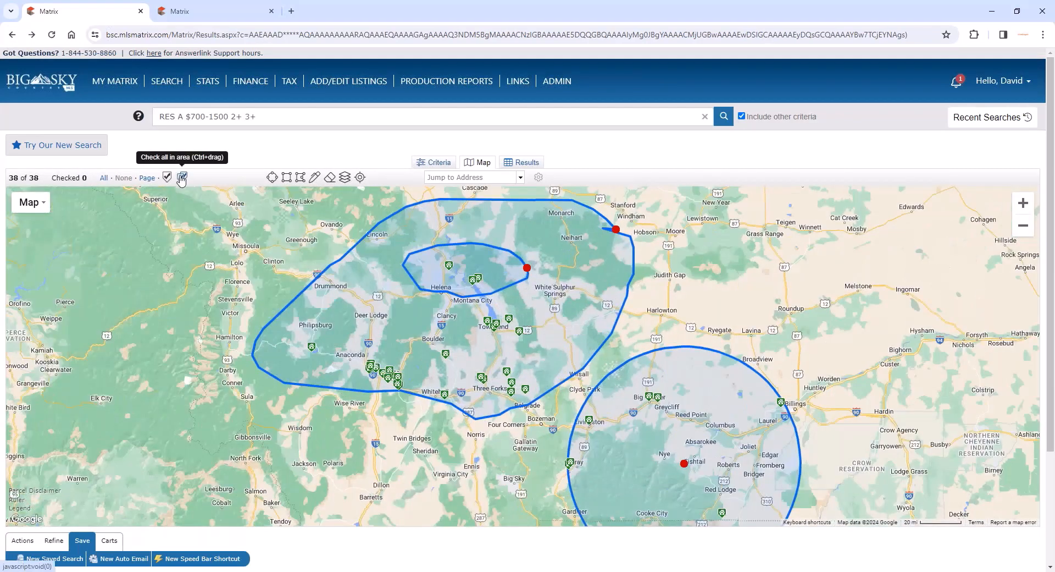
pyautogui.moveTo(533, 309); pyautogui.dragTo(462, 344)
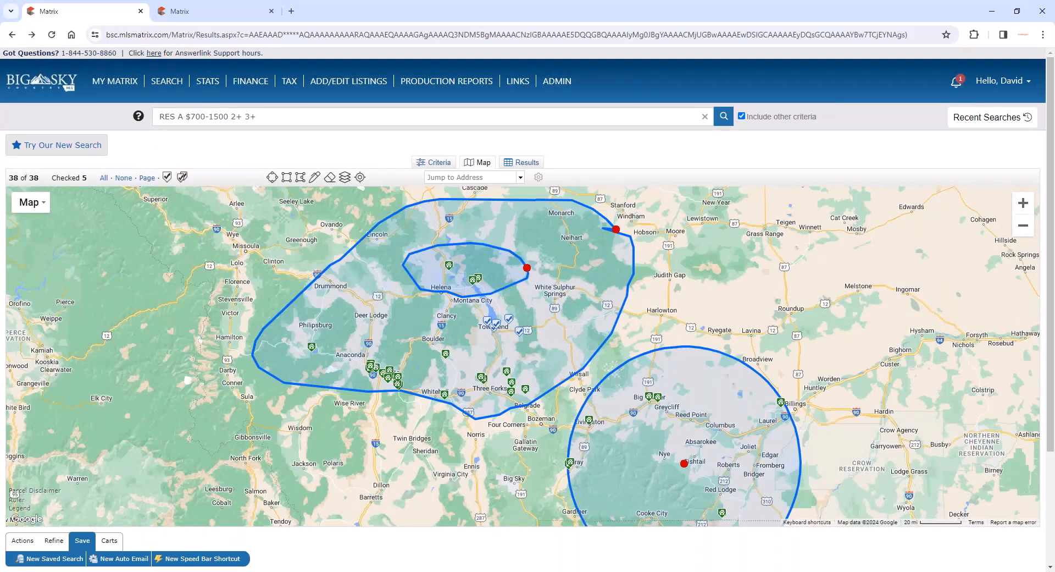
pyautogui.click(23, 540)
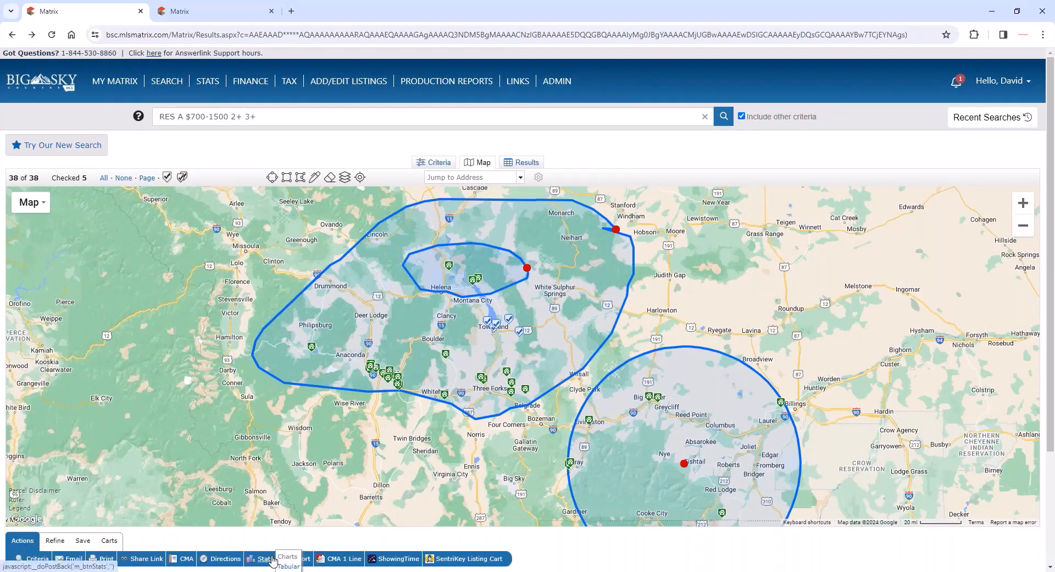
pyautogui.click(290, 566)
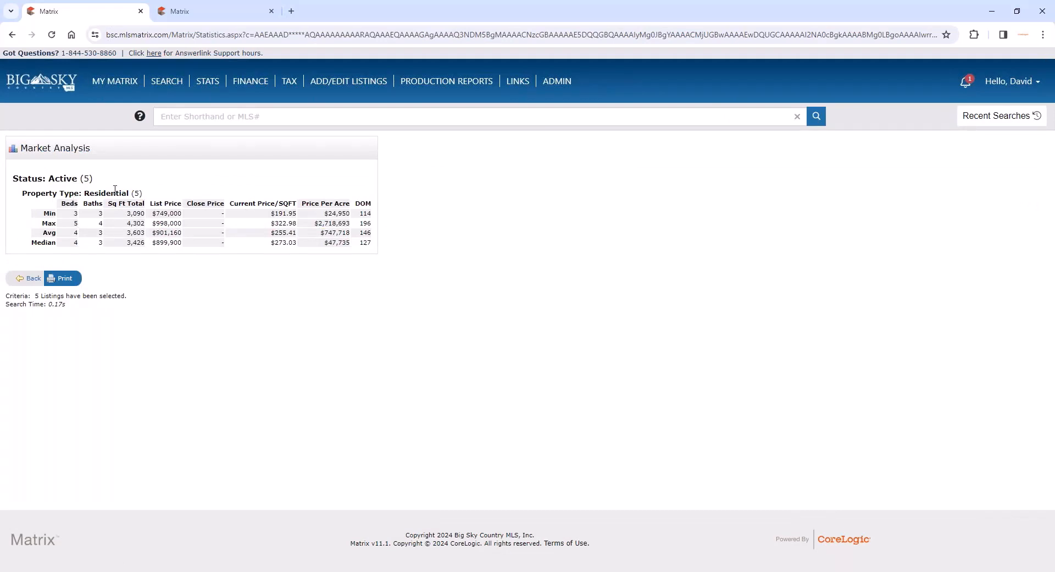
# - Return to the mapped results and exclude the inner drawn area around Helena from the search
pyautogui.click(33, 278)
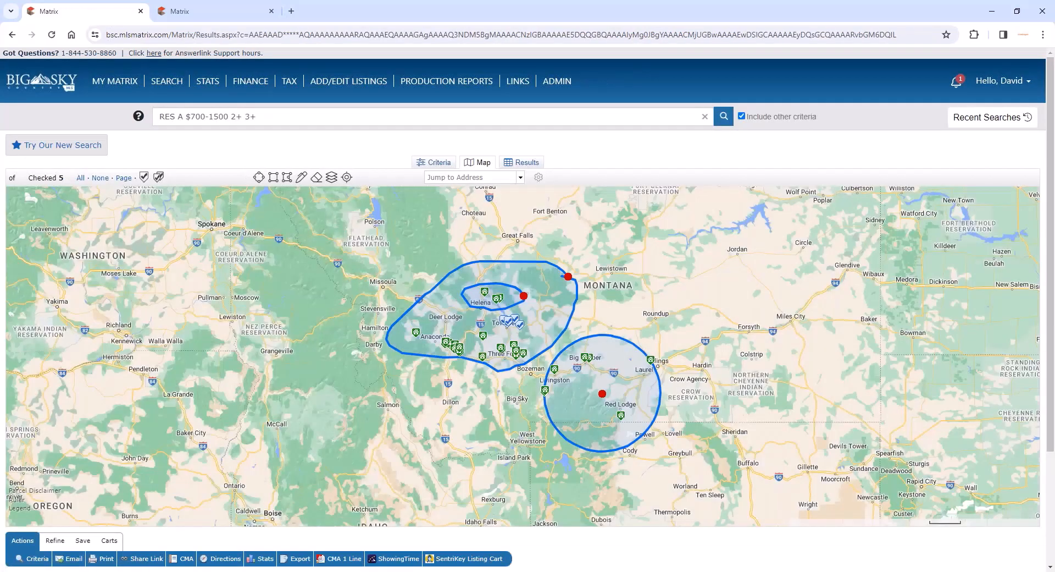
pyautogui.click(523, 296)
pyautogui.click(496, 269)
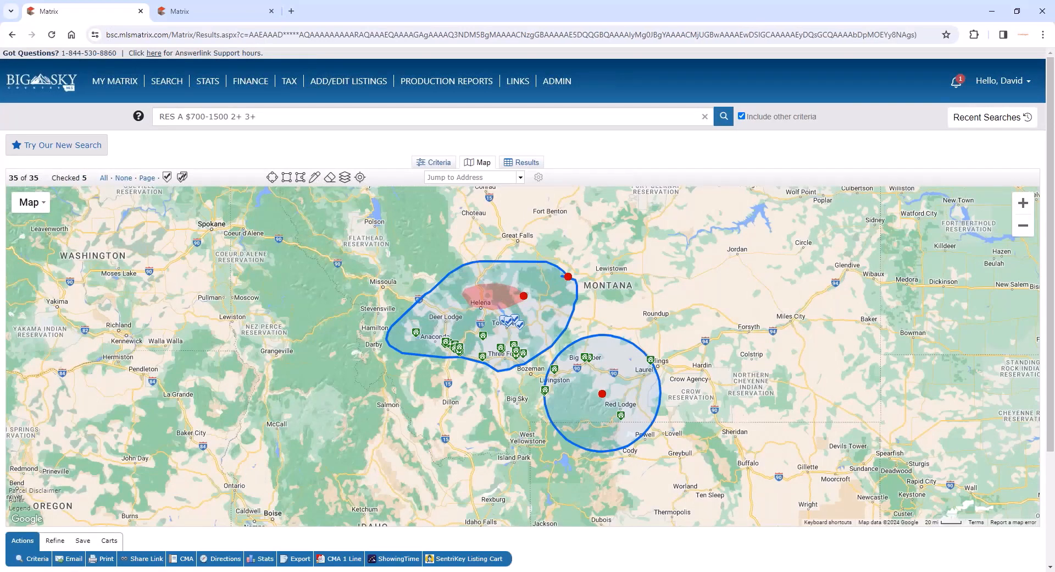
# - Uncheck all the listings and carry the full search criteria into the Stats charts
pyautogui.moveTo(269, 561)
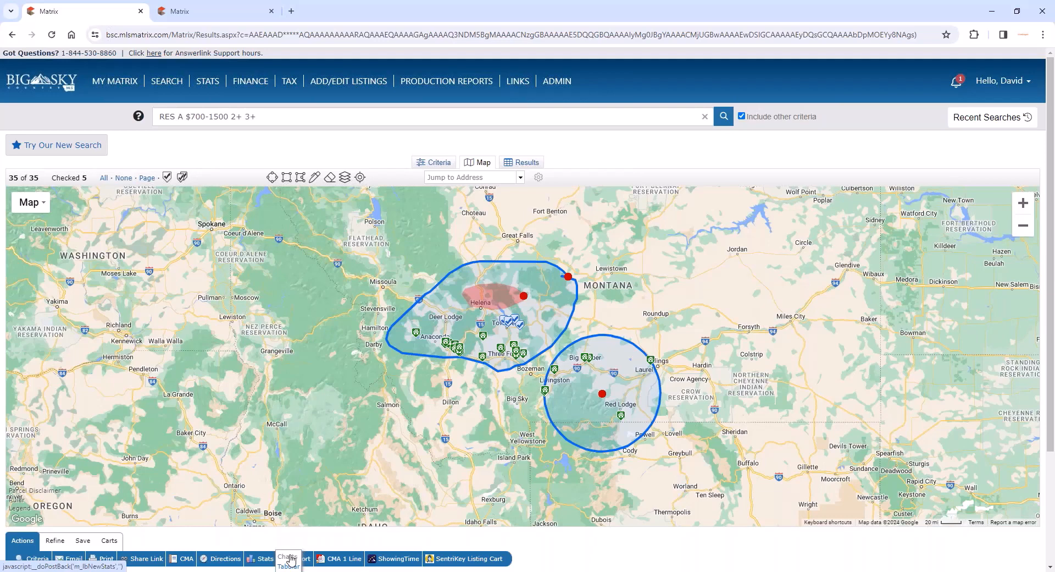
pyautogui.click(124, 178)
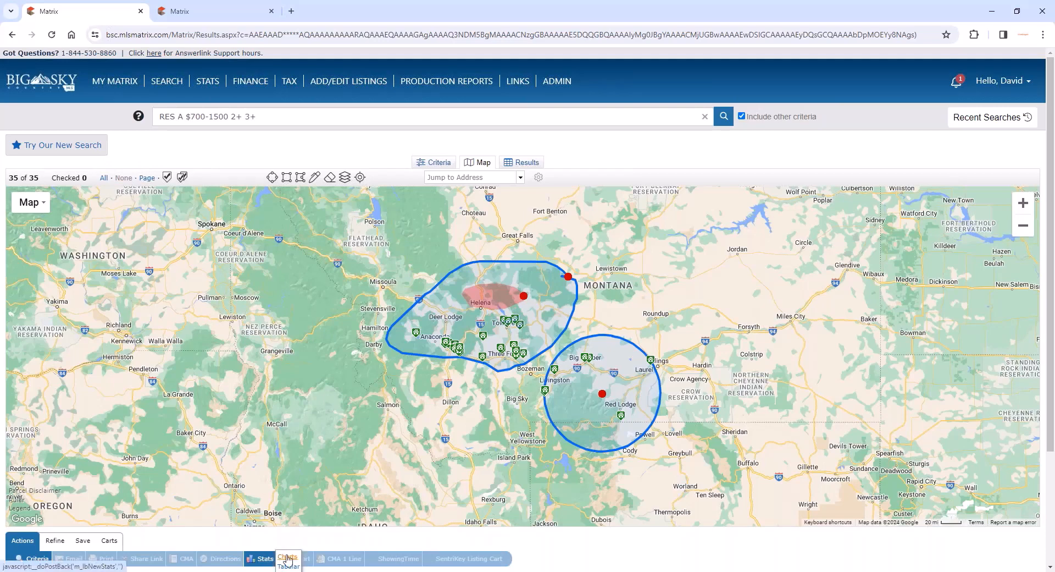
pyautogui.click(287, 557)
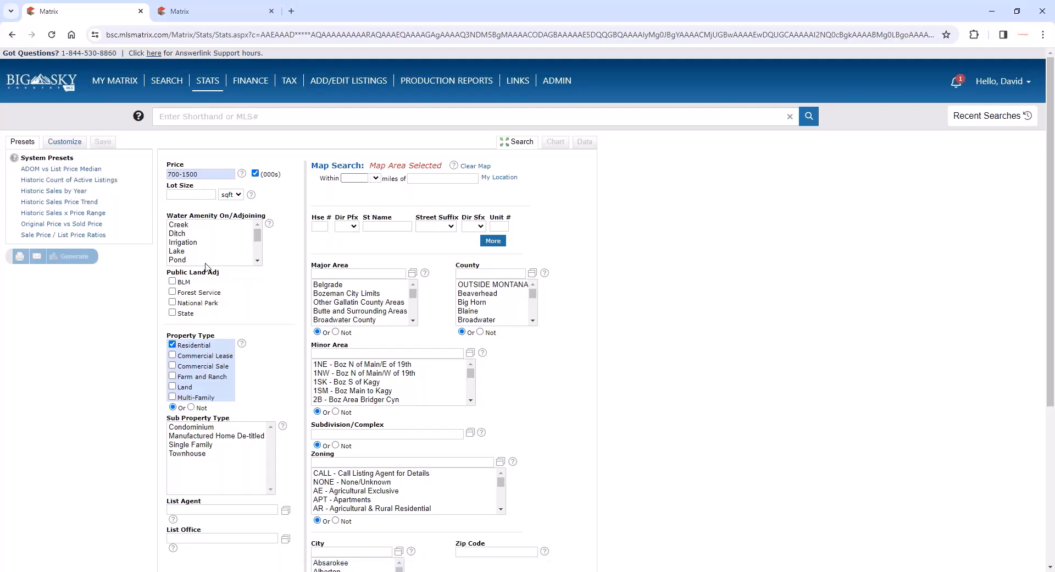
# - Generate the Historic Sales by Year preset chart using the carried-over search criteria and examine its yearly lines
pyautogui.moveTo(196, 177); pyautogui.dragTo(166, 176)
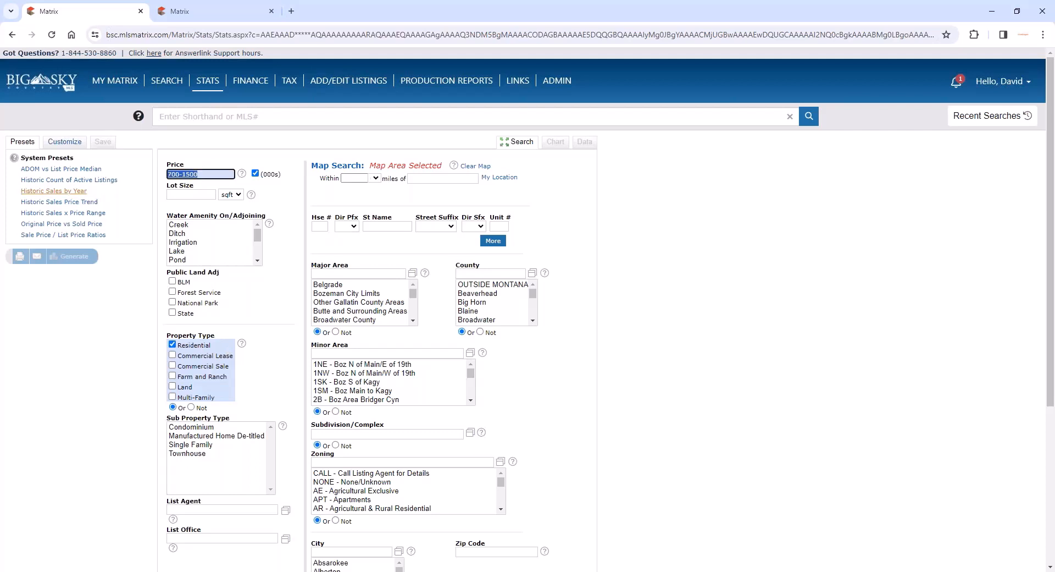
pyautogui.click(78, 192)
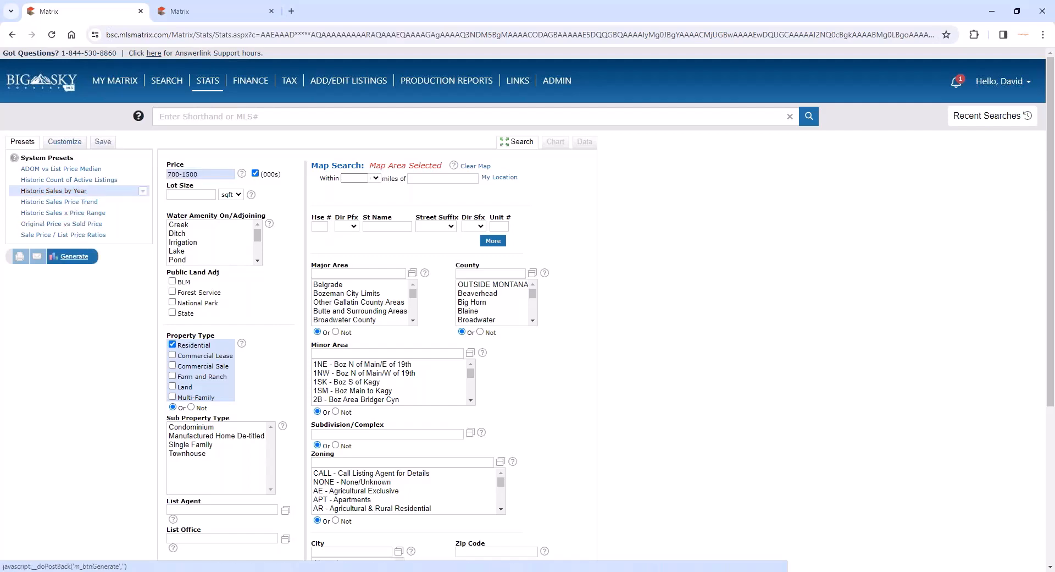
pyautogui.click(74, 256)
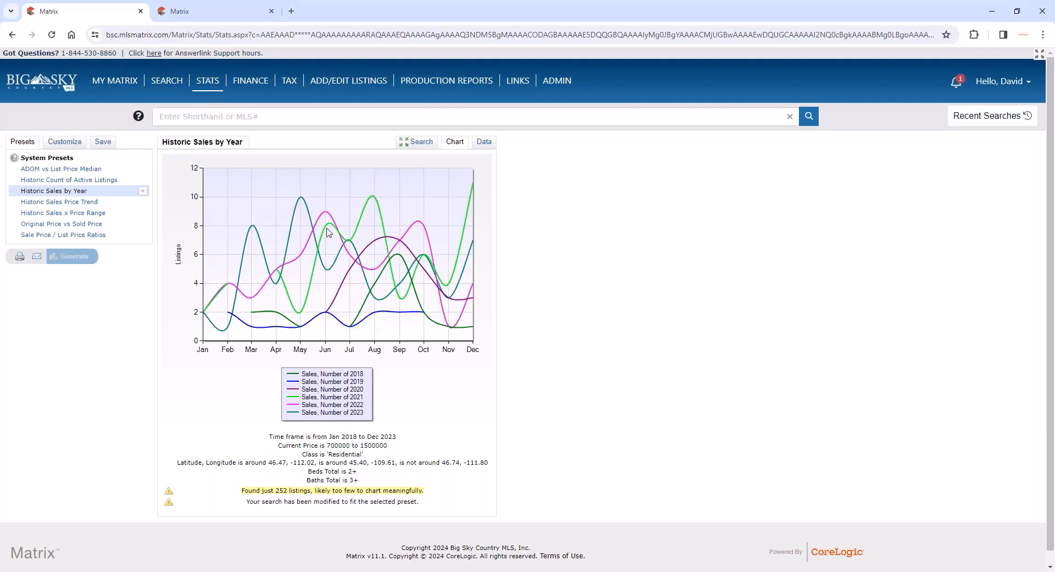
pyautogui.moveTo(395, 241)
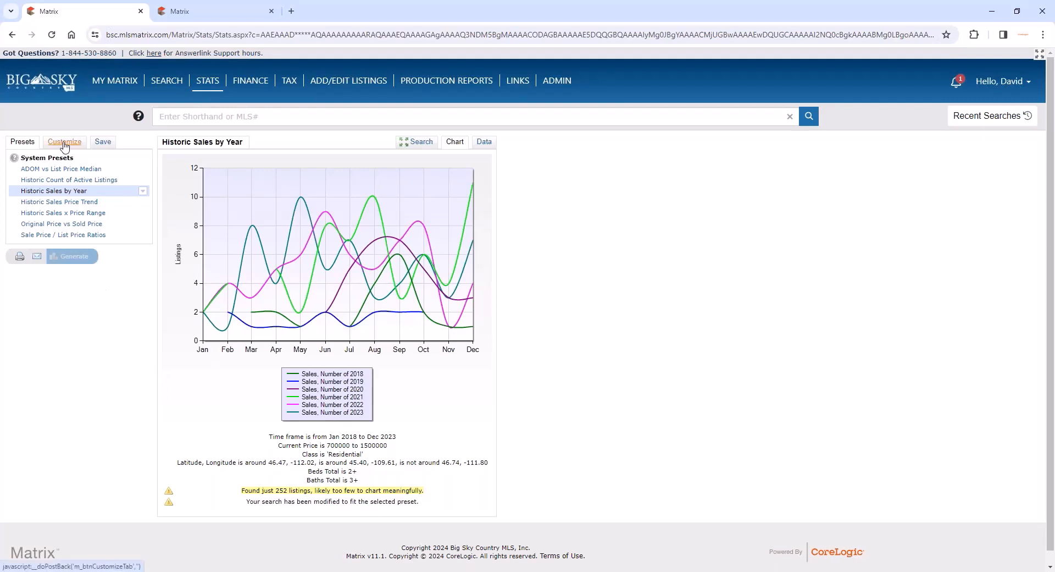
# - Customize the Historic Sales by Year chart to a Past 10 Years time frame and regenerate it
pyautogui.click(65, 145)
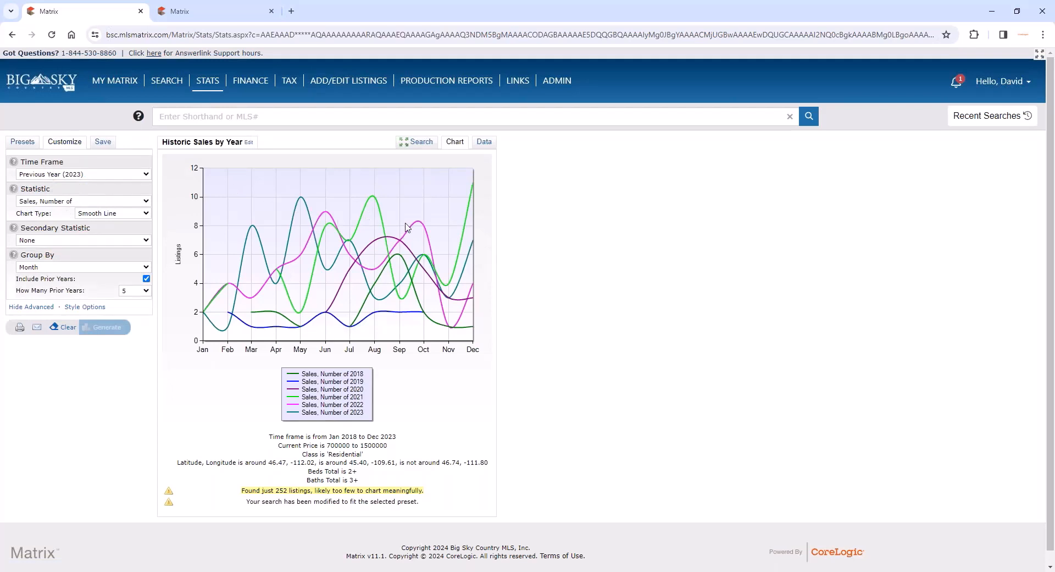
pyautogui.click(80, 175)
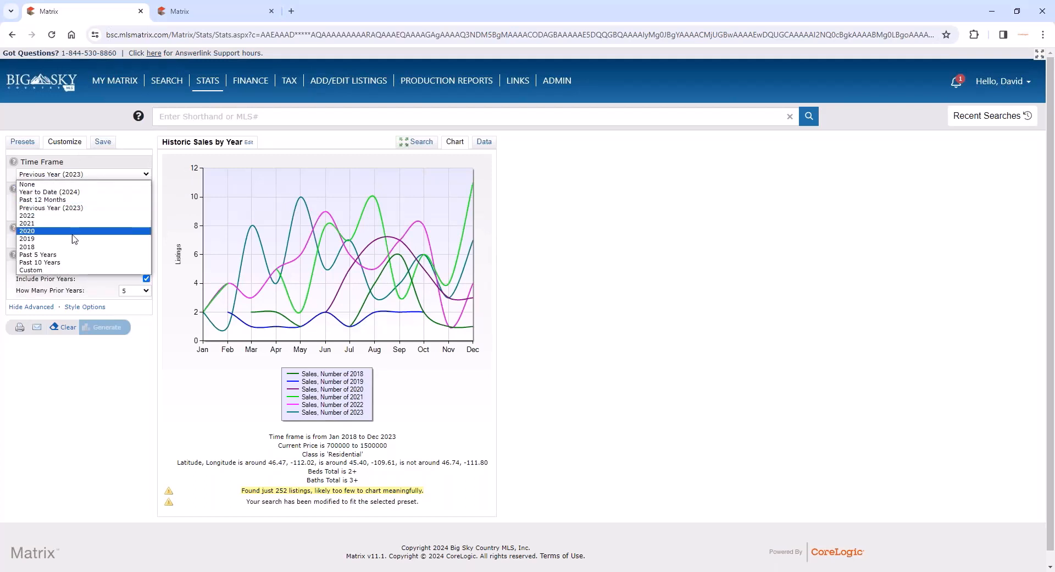
pyautogui.click(66, 263)
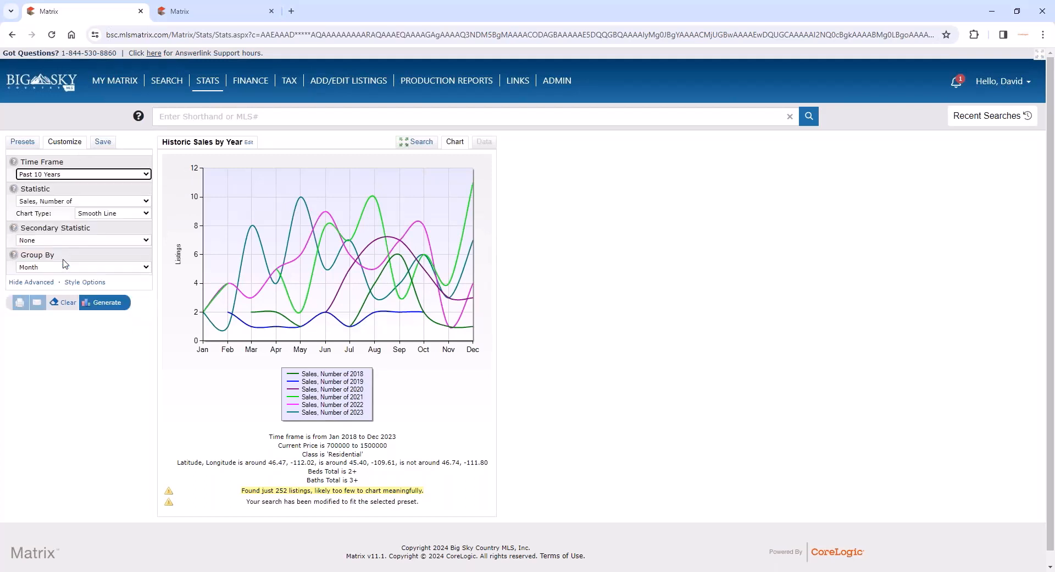
pyautogui.click(106, 302)
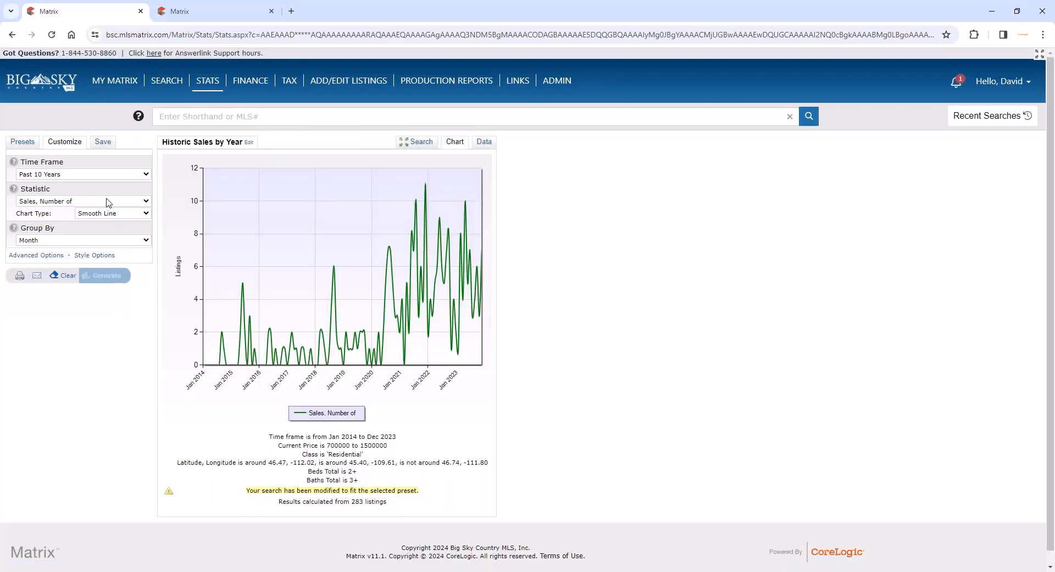
# - Change the number-of-sales chart type to Column and regenerate the chart
pyautogui.click(107, 214)
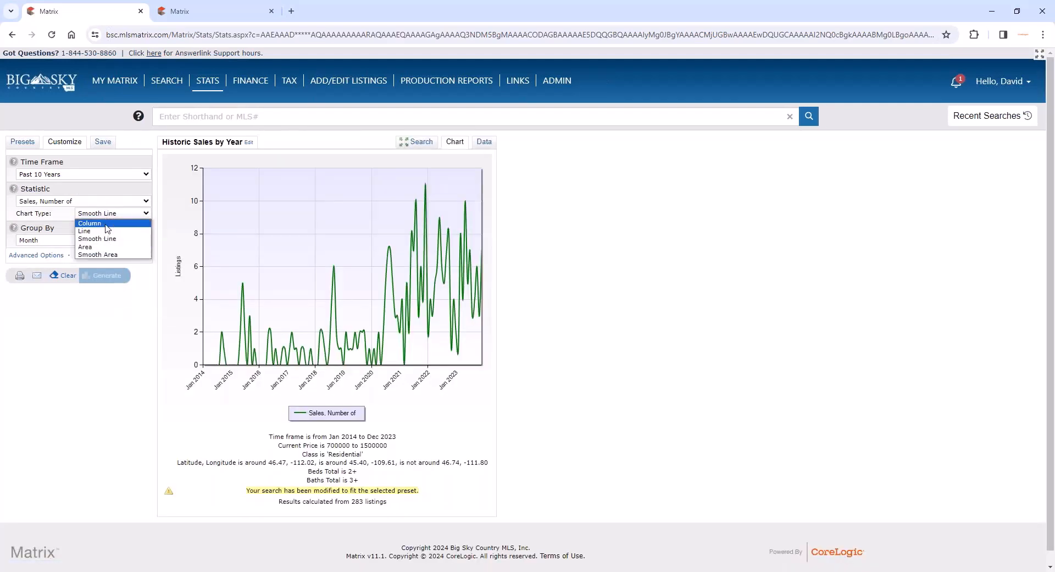
pyautogui.click(109, 232)
pyautogui.click(106, 277)
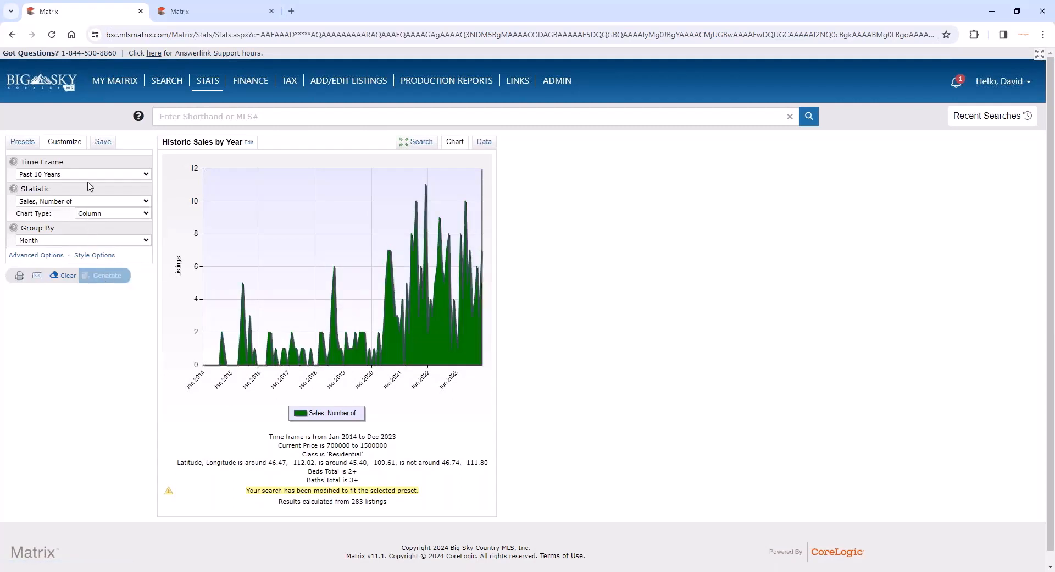
# - Set the chart's time frame to Past 5 Years and choose Sales, Number of as its statistic
pyautogui.click(23, 141)
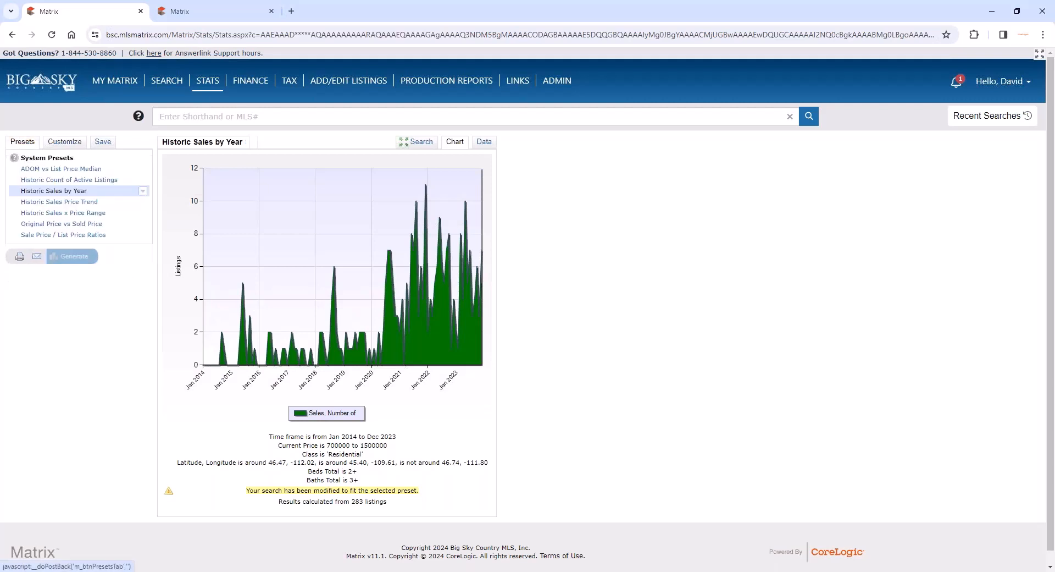
pyautogui.click(62, 145)
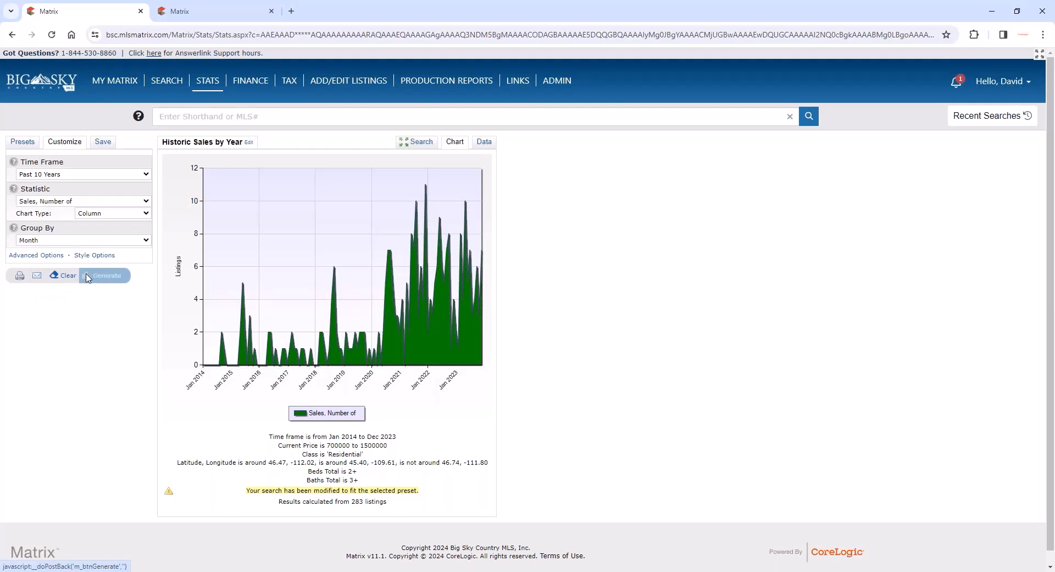
pyautogui.click(116, 174)
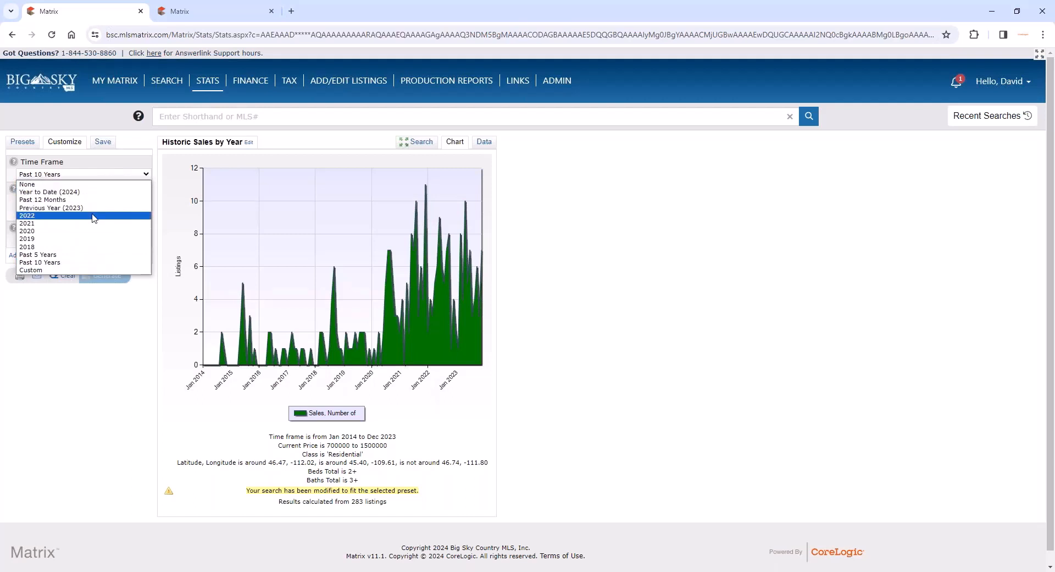
pyautogui.click(83, 254)
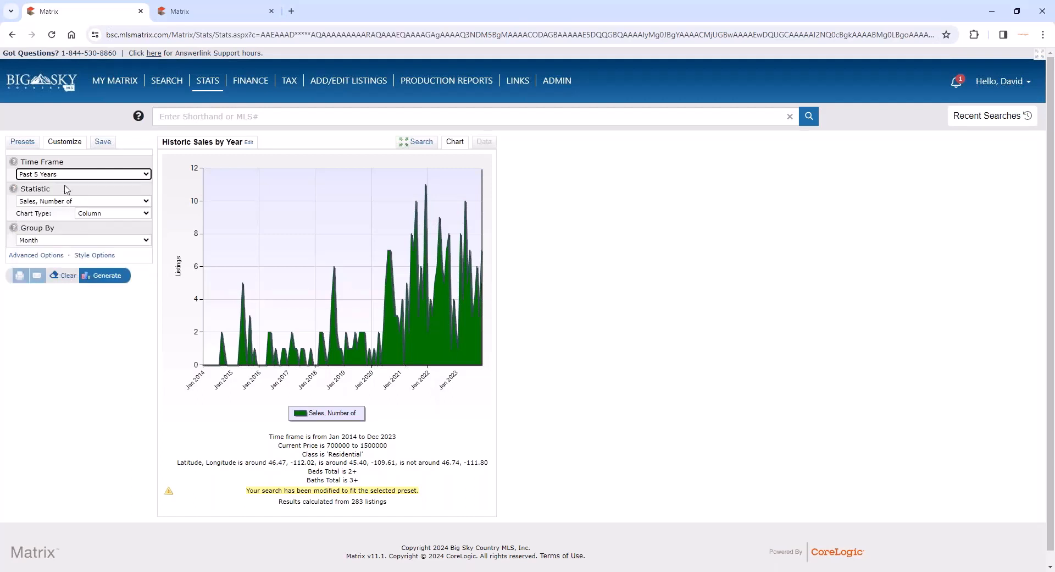
pyautogui.click(60, 204)
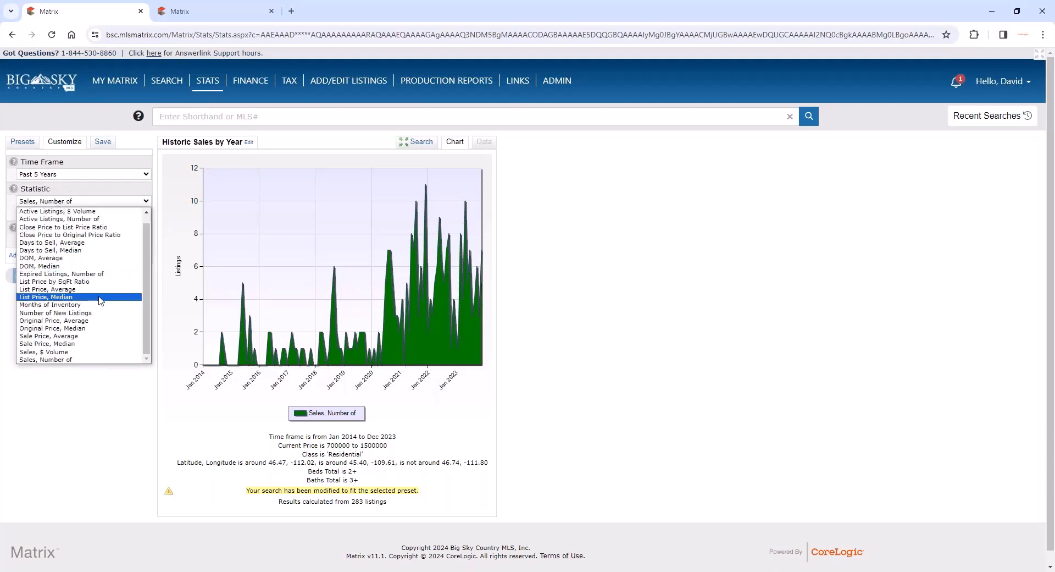
pyautogui.click(91, 360)
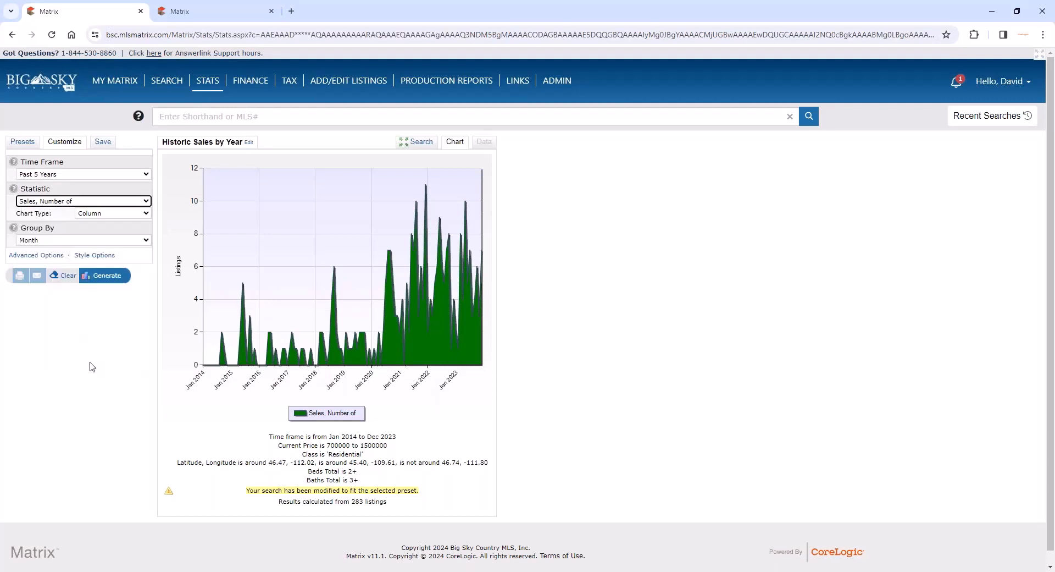
# - Add Sale Price, Average as the secondary statistic and set the primary statistic's chart type to Smooth Line
pyautogui.click(41, 255)
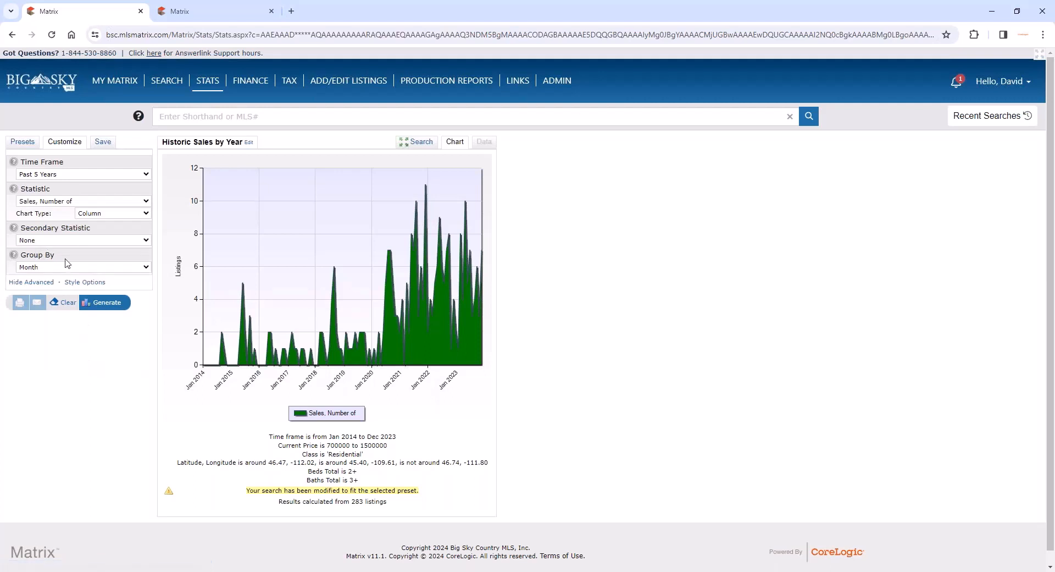
pyautogui.click(75, 240)
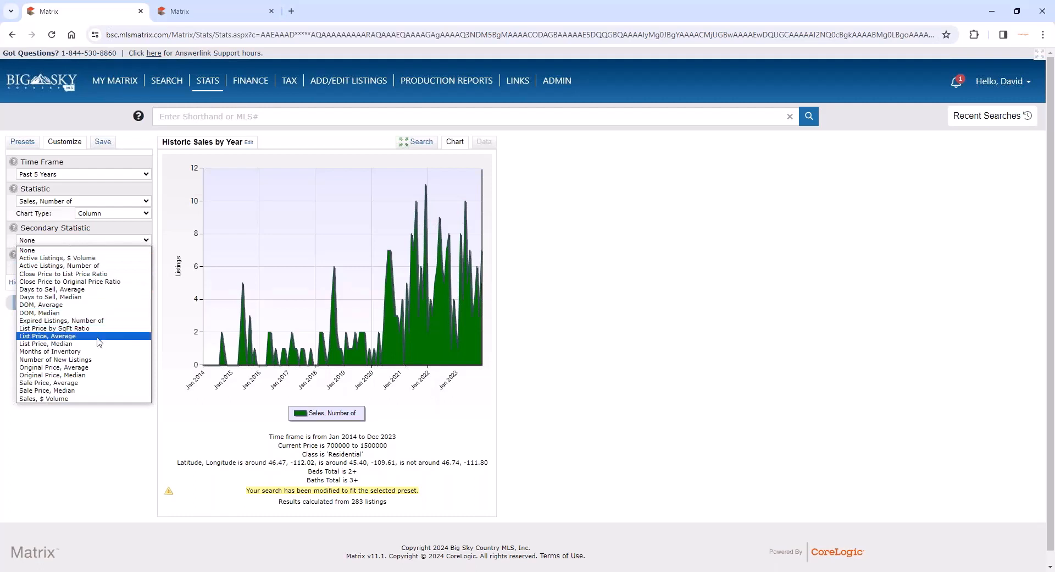
pyautogui.click(87, 383)
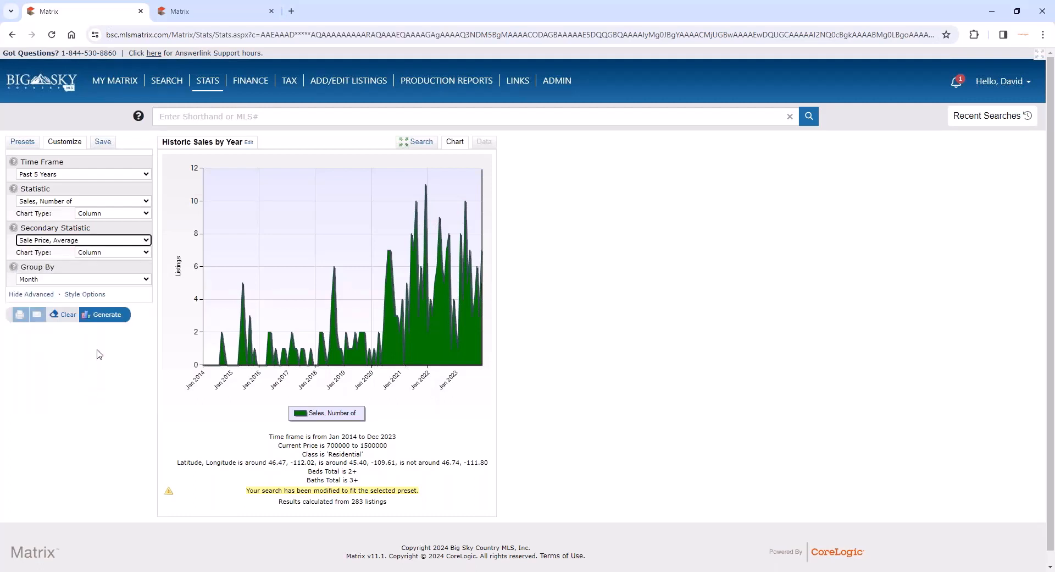
pyautogui.click(120, 218)
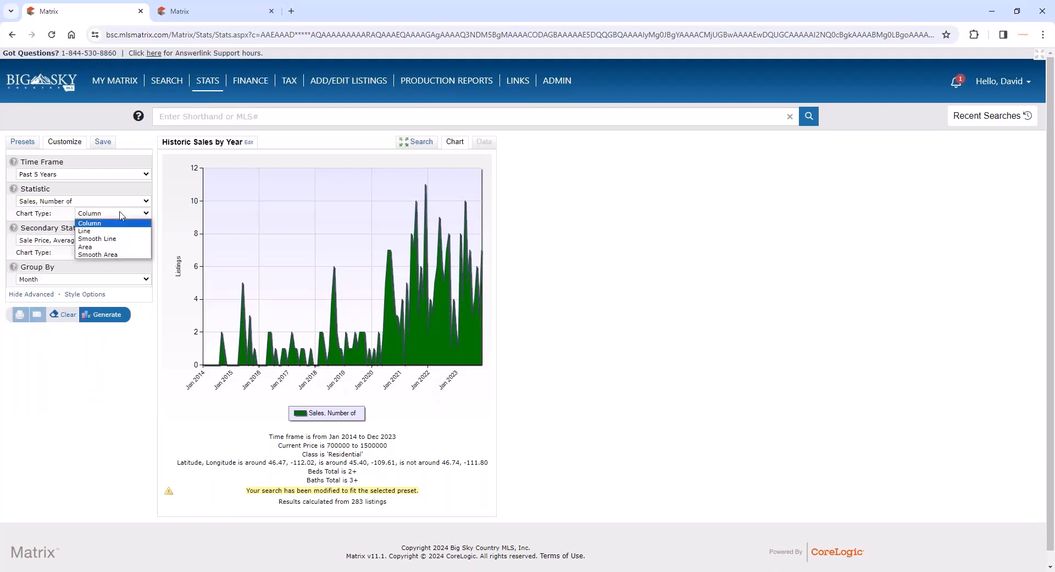
pyautogui.click(114, 242)
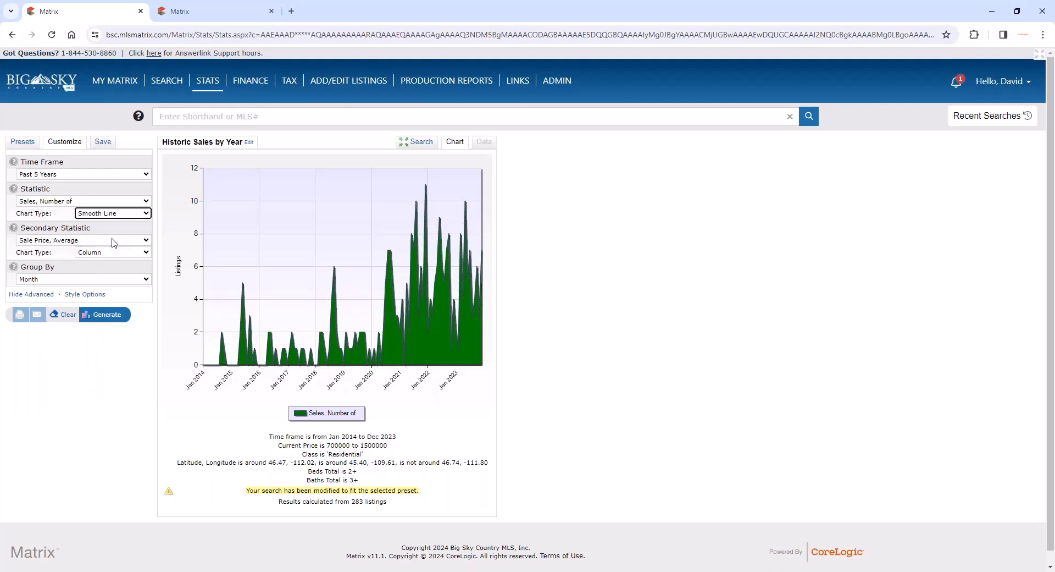
# - Group the two-statistic sales chart by Month and generate it
pyautogui.click(86, 279)
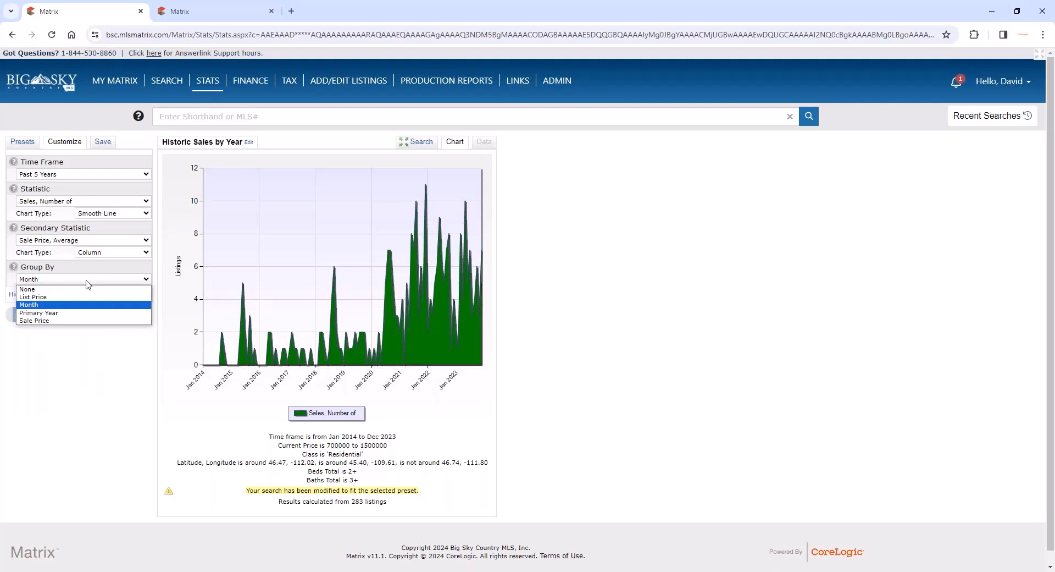
pyautogui.click(62, 304)
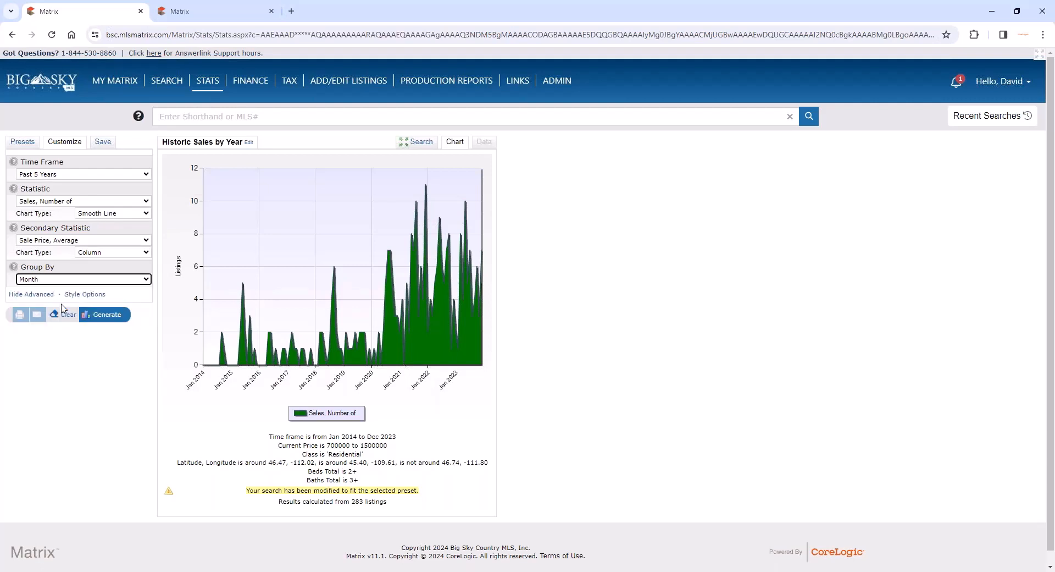
pyautogui.click(109, 316)
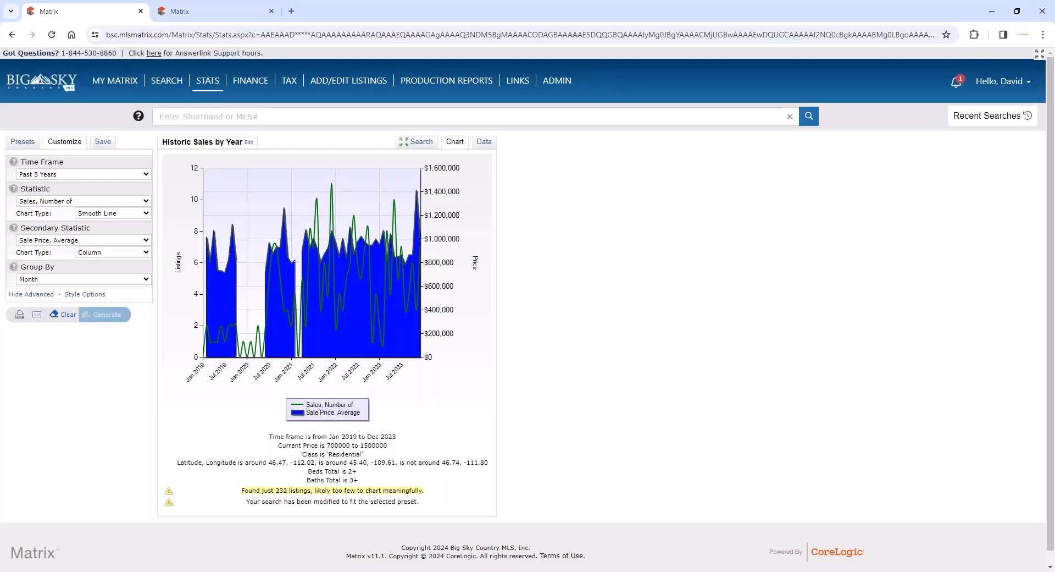
# - Set the chart's time frame to Past 12 Months and regenerate it
pyautogui.click(124, 175)
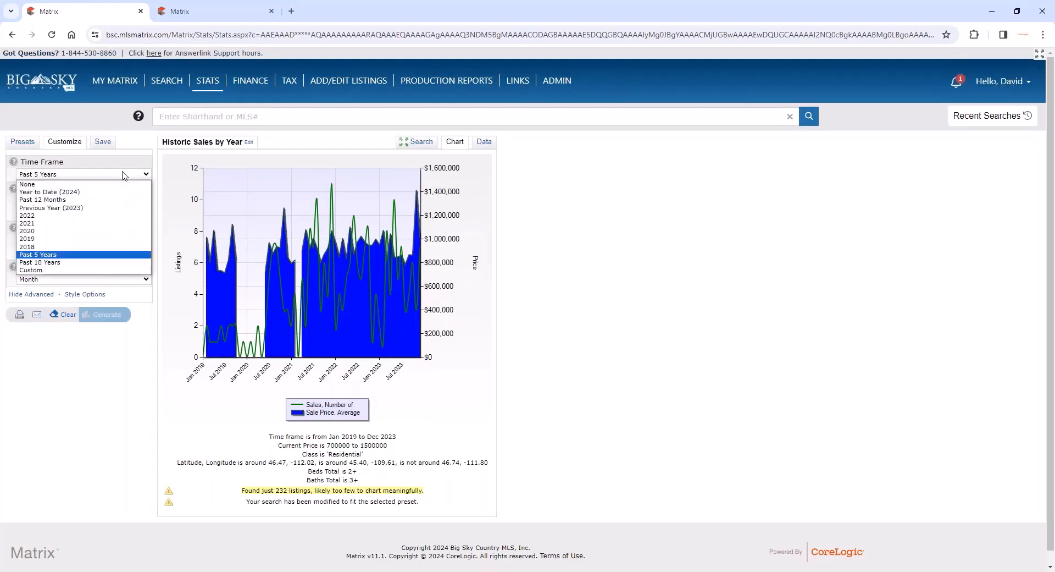
pyautogui.click(105, 199)
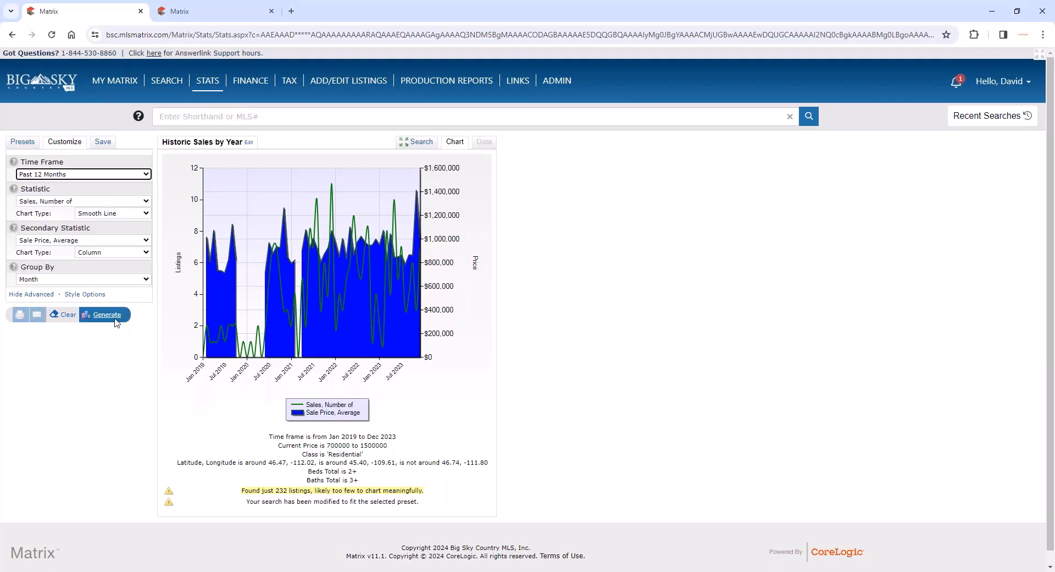
pyautogui.click(112, 318)
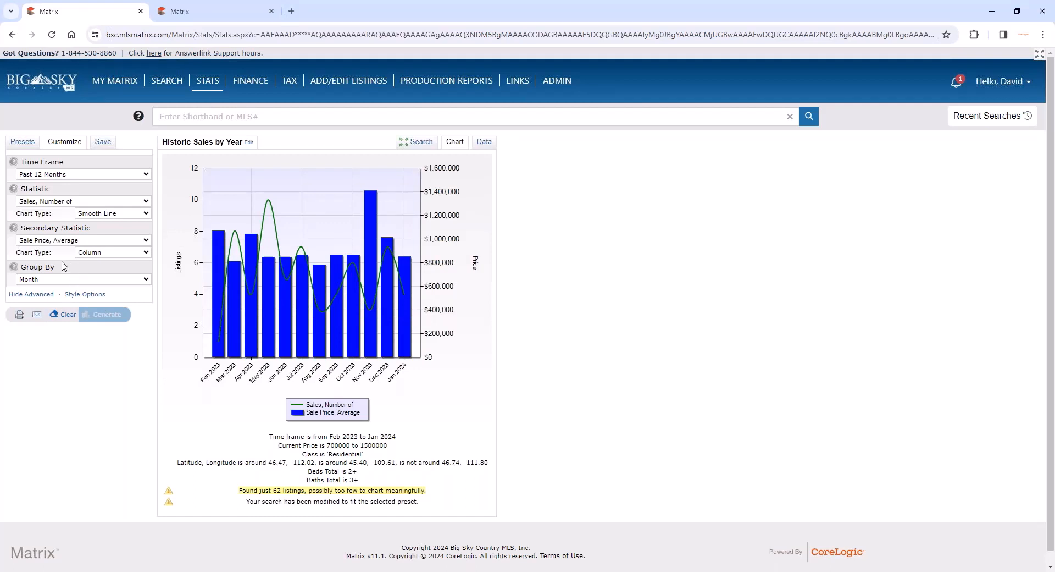
# - Style the chart in 3D with the Fire color palette and regenerate it
pyautogui.click(74, 294)
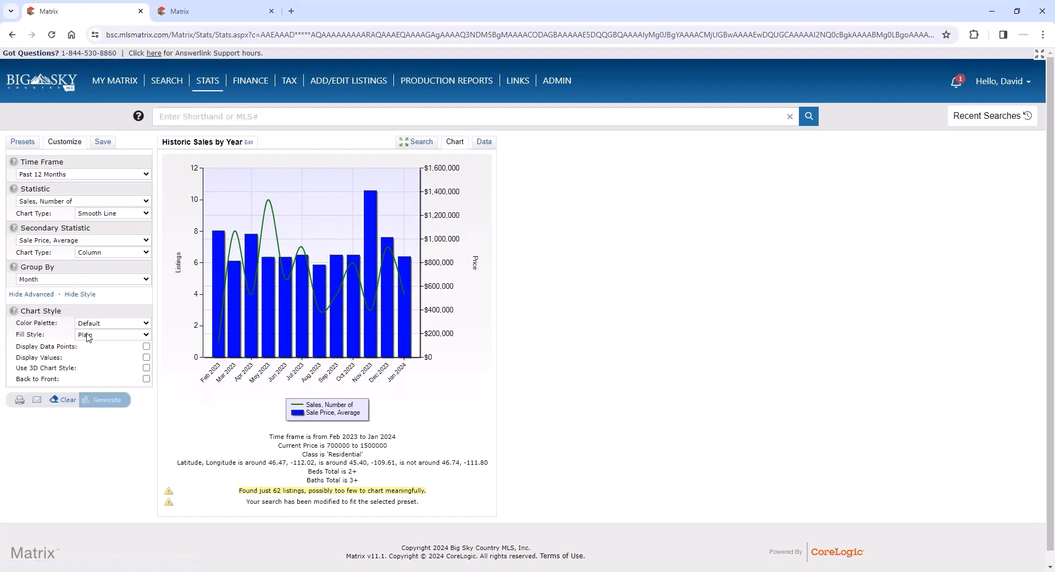
pyautogui.click(147, 367)
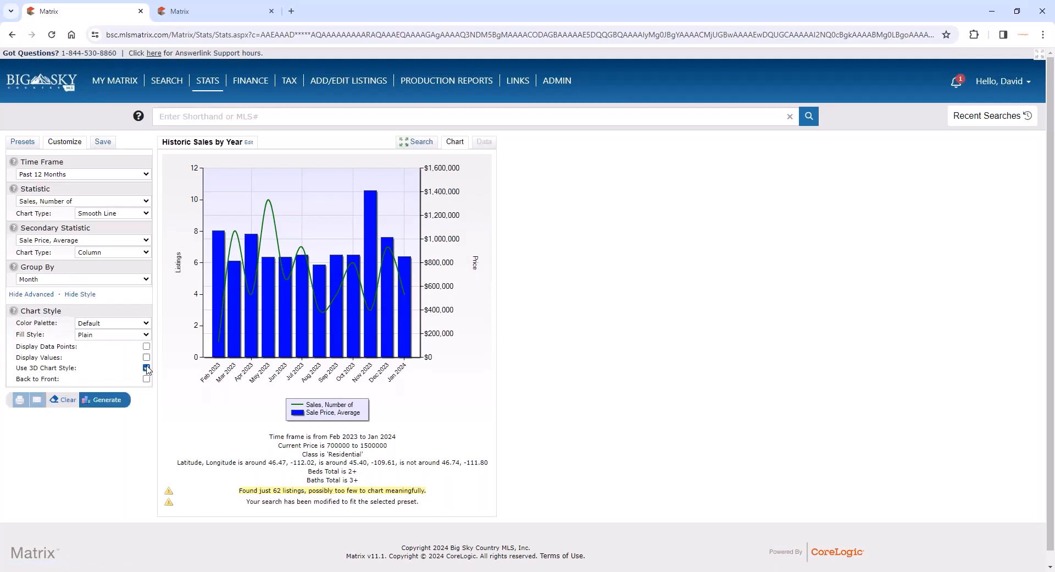
pyautogui.click(133, 324)
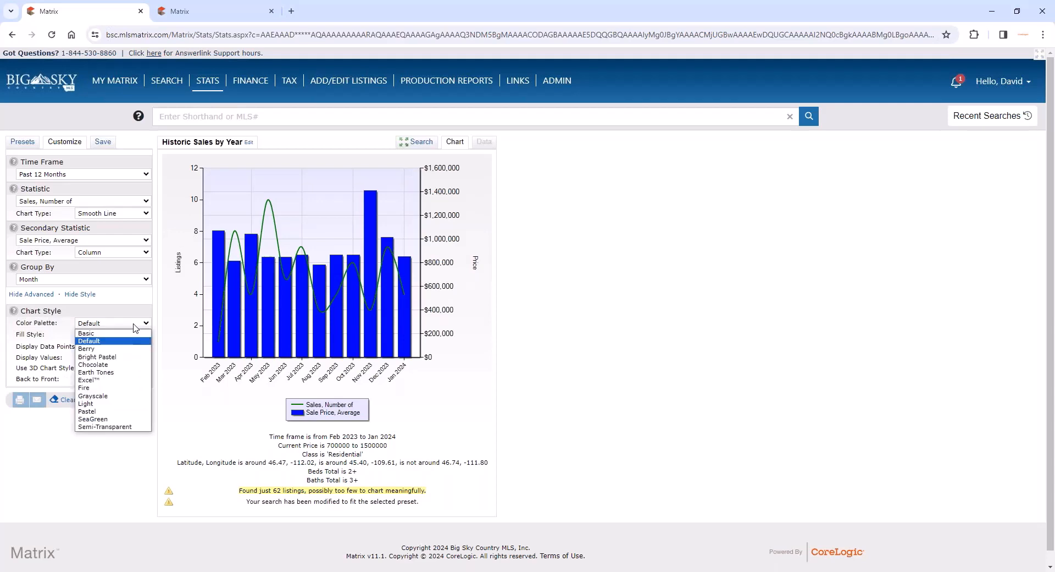
pyautogui.click(127, 387)
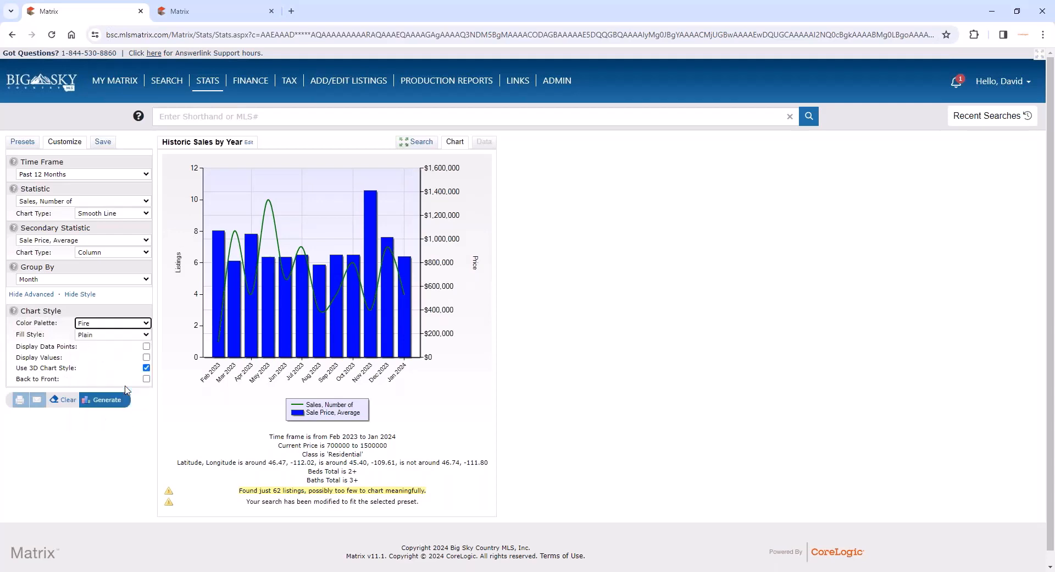
pyautogui.click(97, 401)
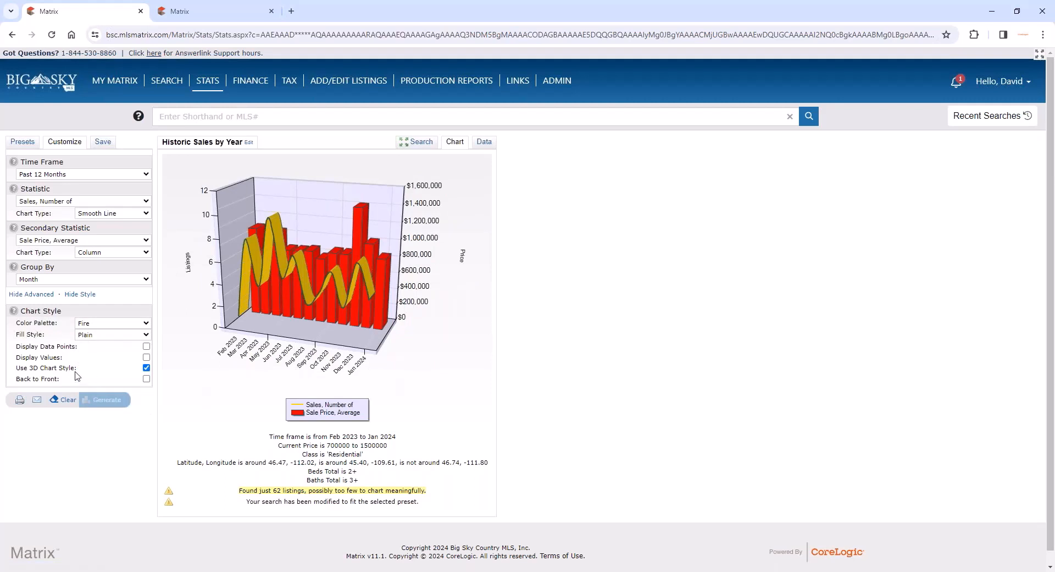
# - Regenerate the chart with data points displayed and open its underlying data
pyautogui.click(146, 346)
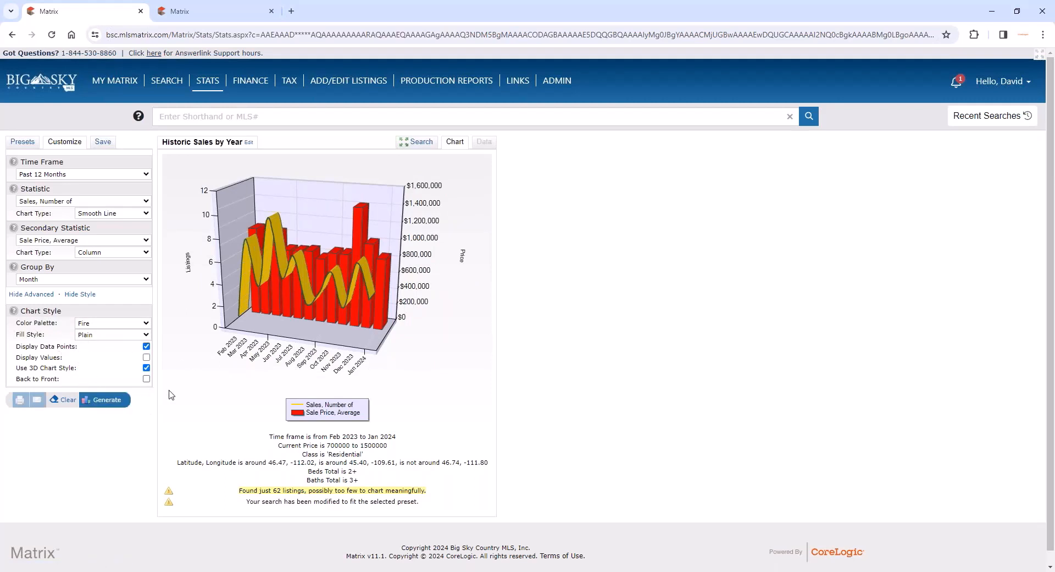
pyautogui.click(107, 405)
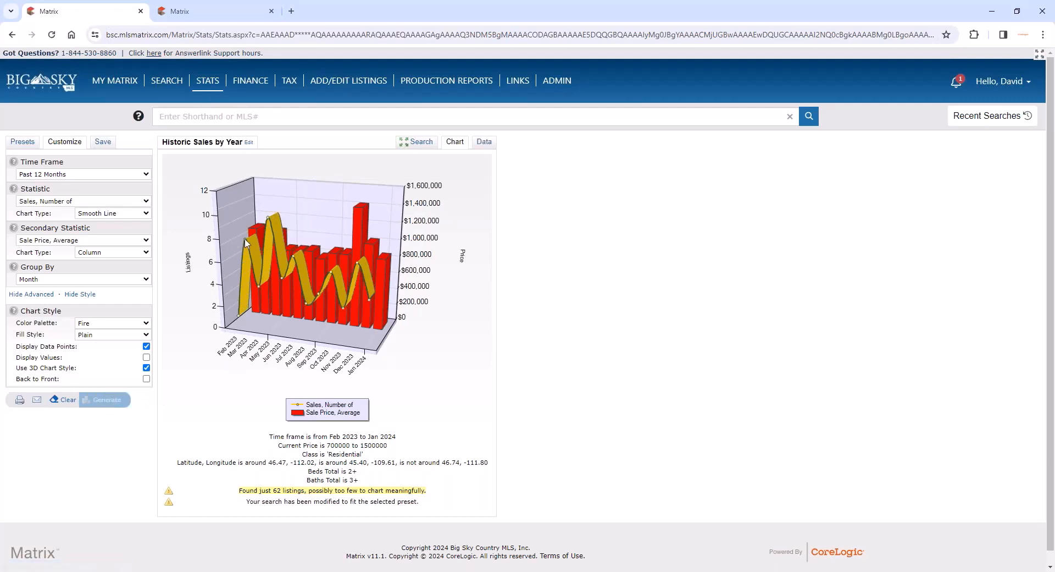
pyautogui.moveTo(246, 243)
pyautogui.click(489, 143)
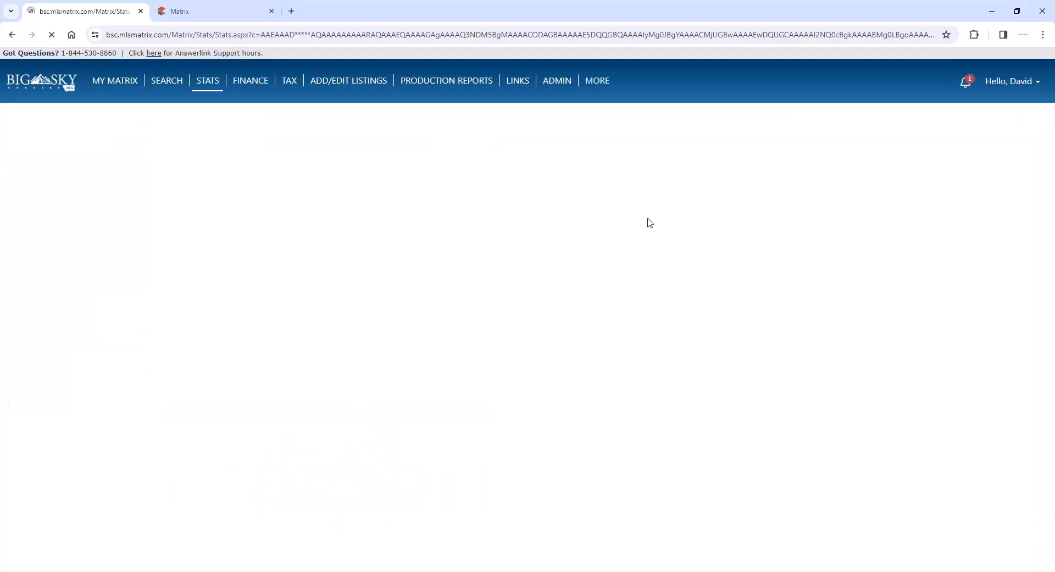
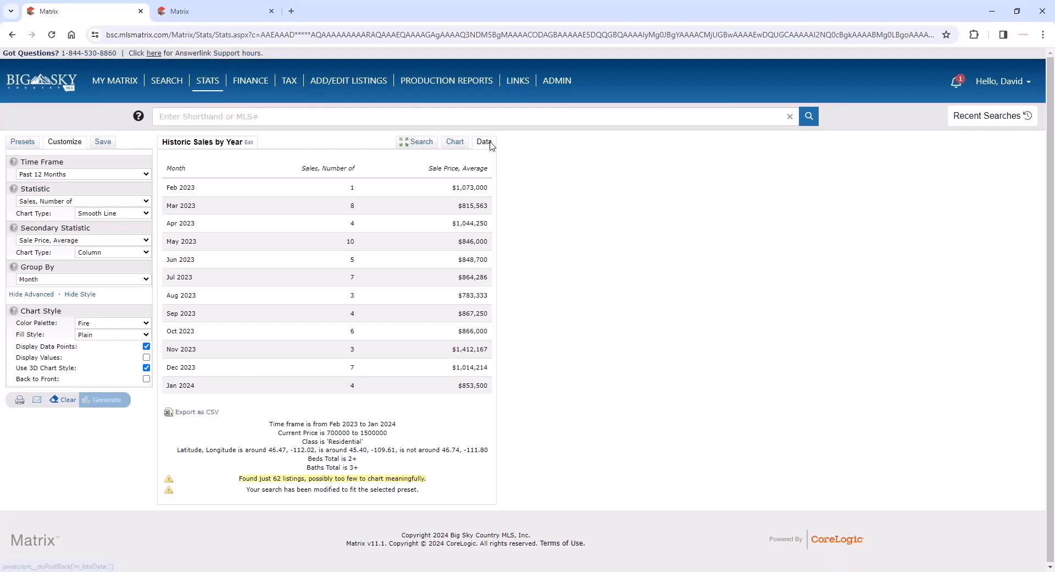
# - Export the monthly sales data as CSV and open the Historic Sales by Year file in a maximized Excel window
pyautogui.click(213, 413)
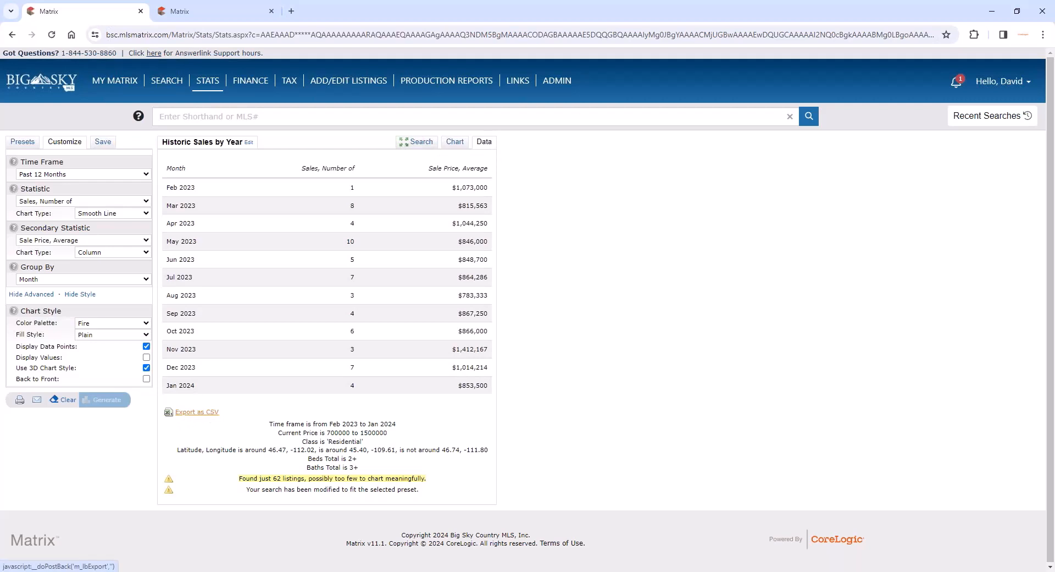
pyautogui.moveTo(872, 72)
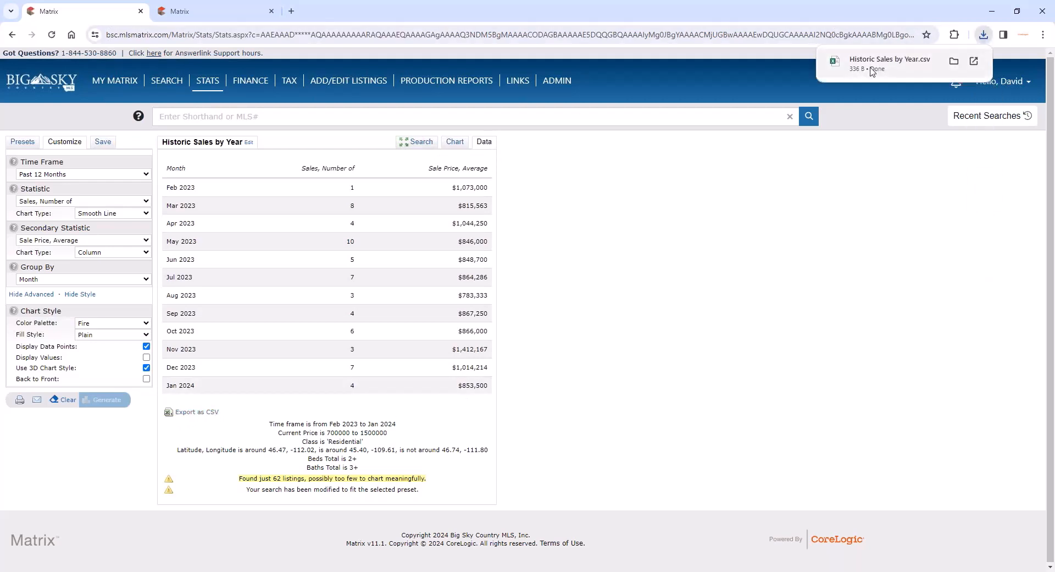
pyautogui.click(872, 72)
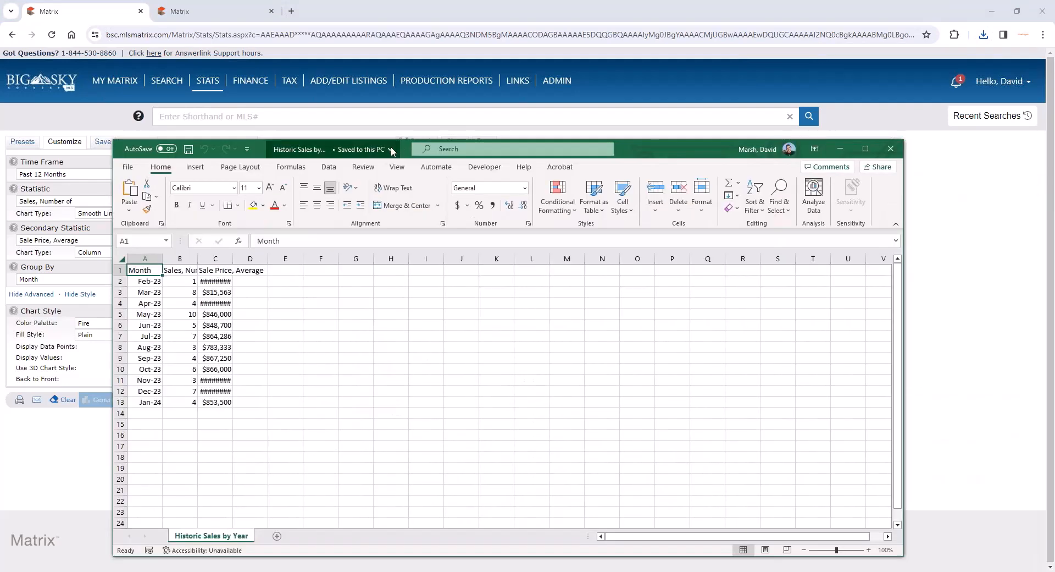
pyautogui.doubleClick(391, 152)
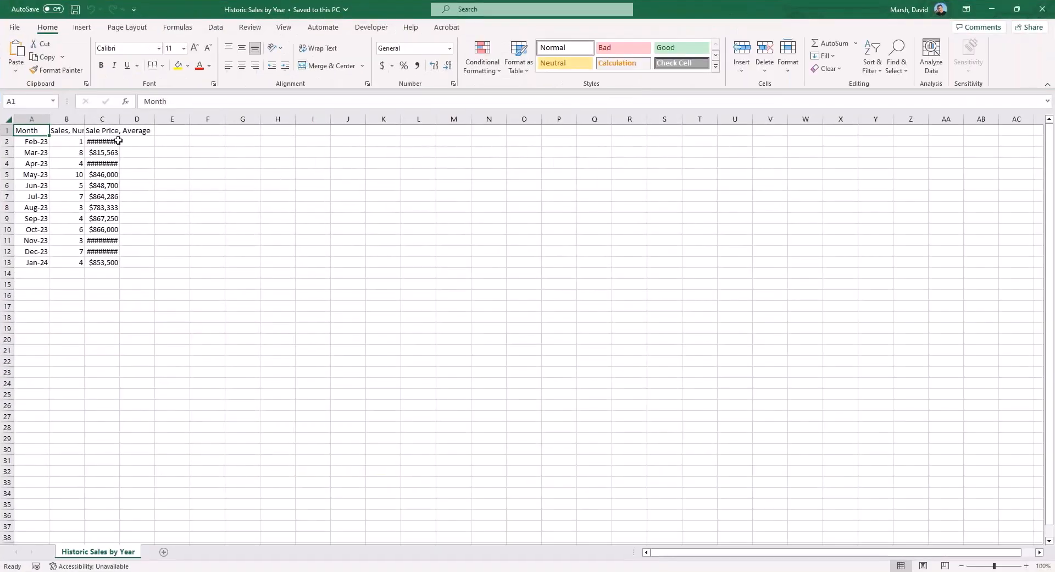
# - Fit the number-of-sales and average-sale-price columns to their contents and close the workbook without saving
pyautogui.doubleClick(118, 119)
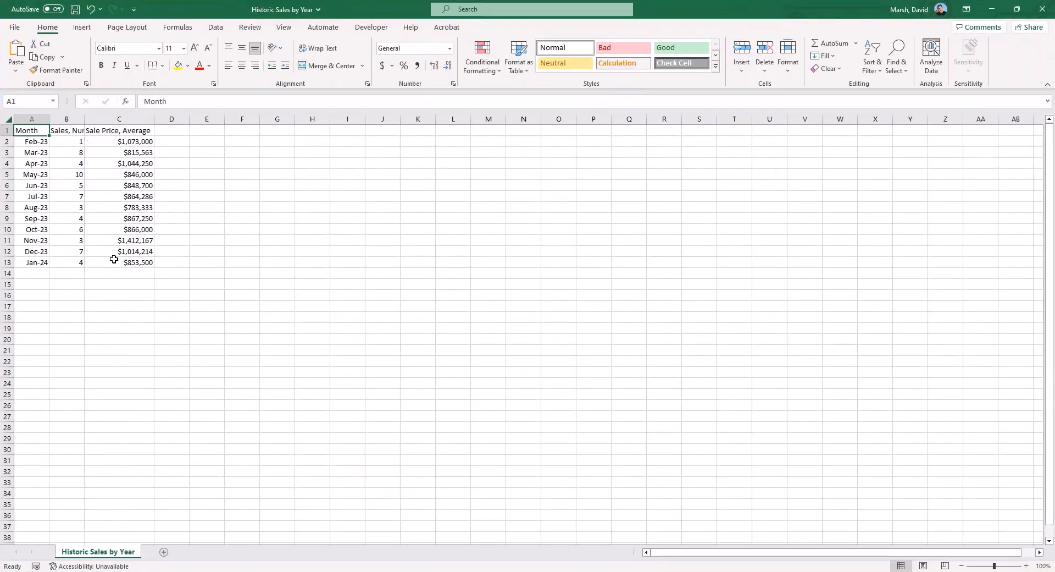
pyautogui.doubleClick(85, 122)
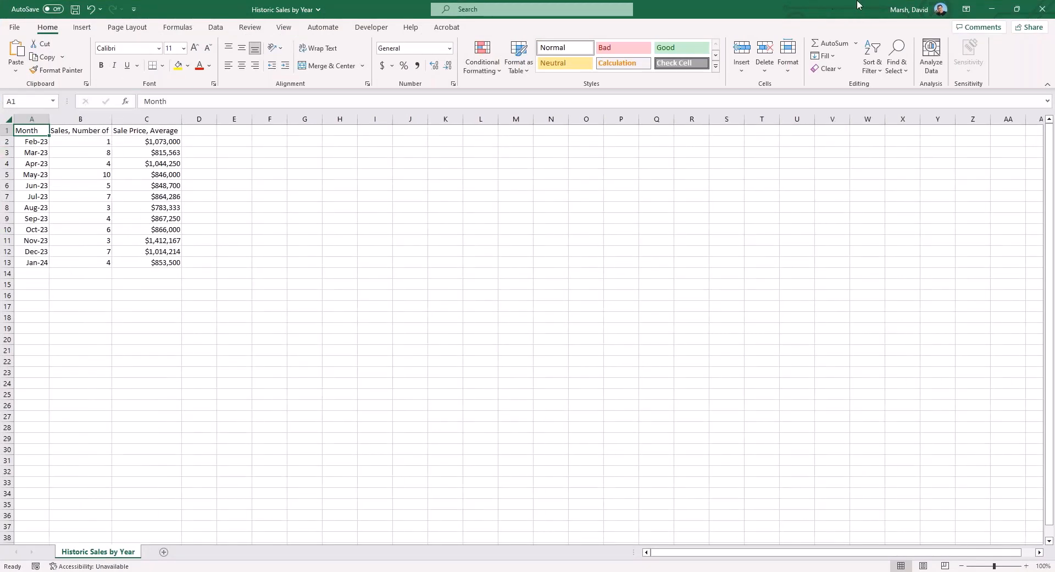
pyautogui.click(1042, 9)
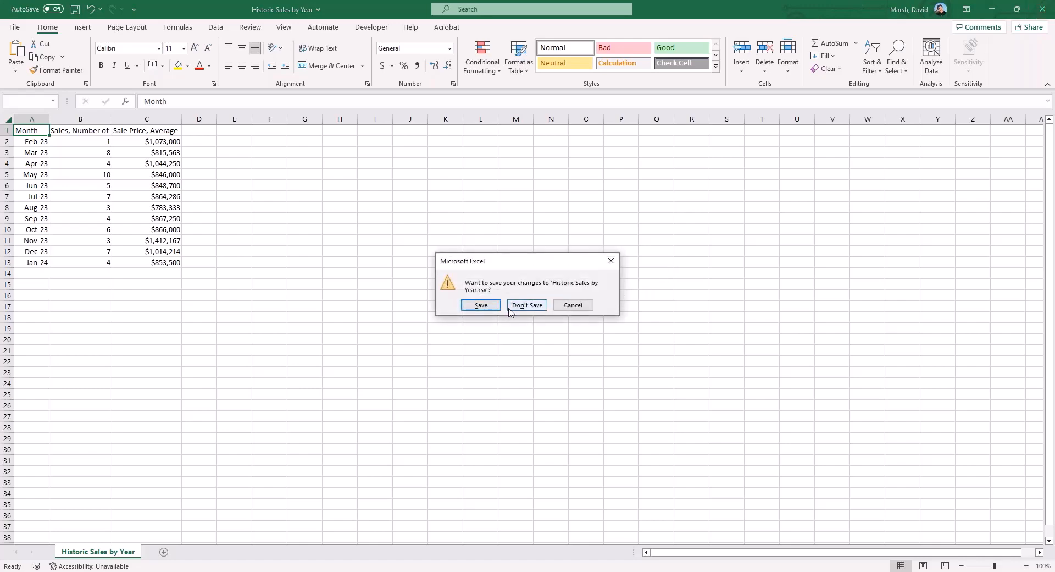
pyautogui.click(527, 305)
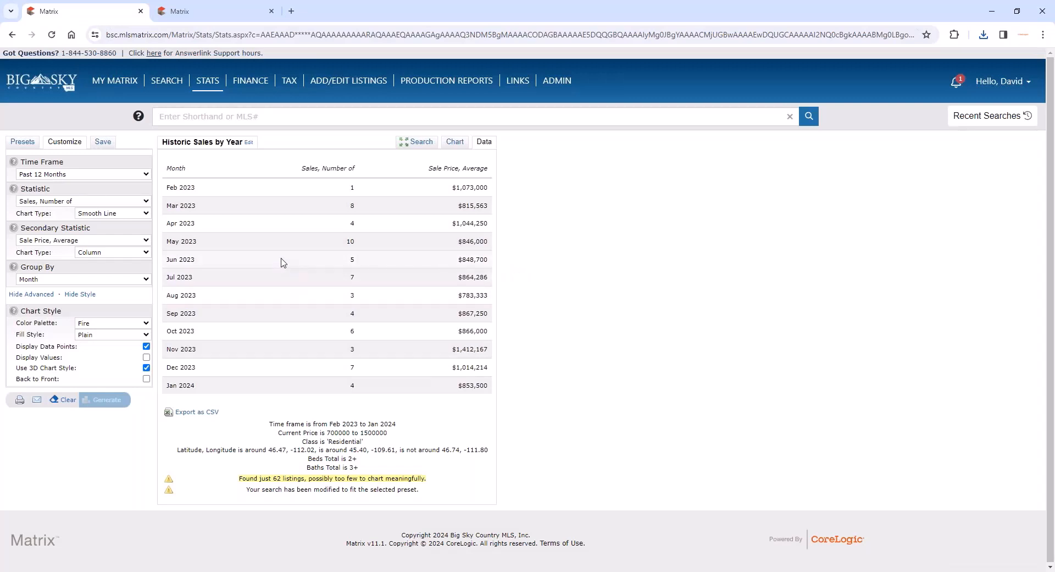
# - Save a copy of the preset as "My Historic Sales by Year" with its search criteria included and shown on the home page Stats widget
pyautogui.click(102, 142)
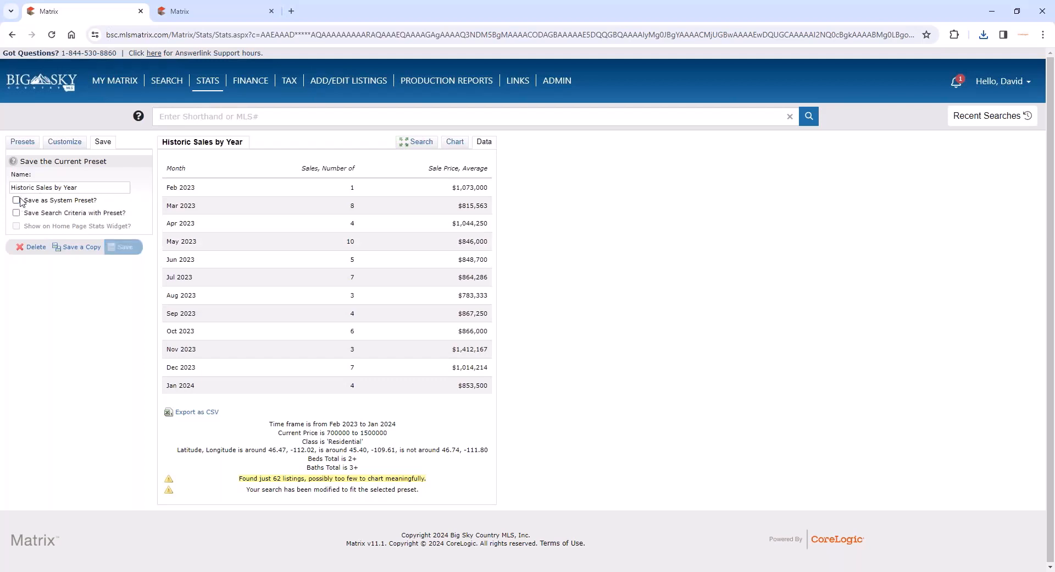
pyautogui.click(18, 201)
pyautogui.tripleClick(62, 200)
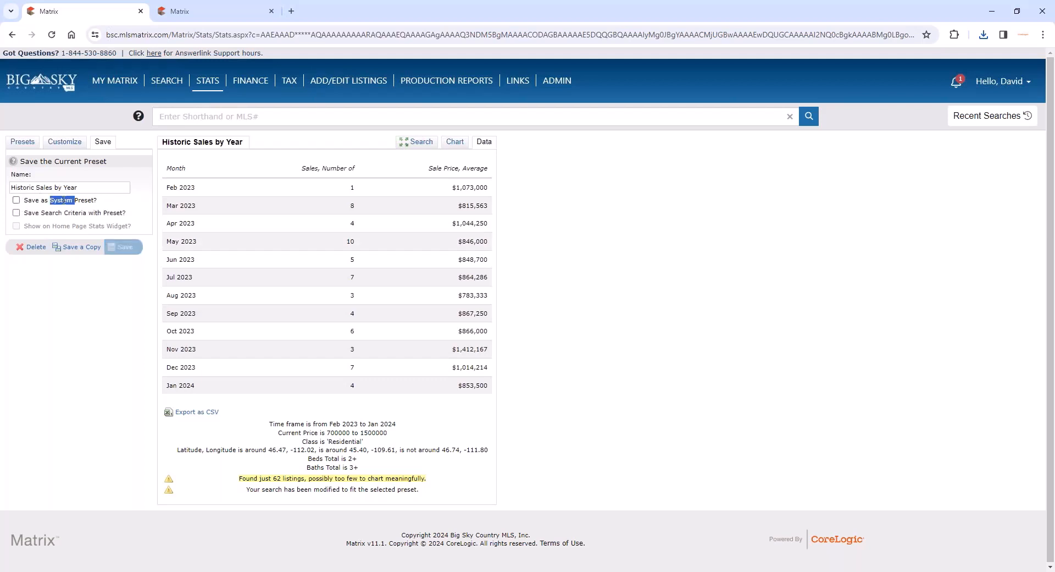
pyautogui.click(27, 212)
pyautogui.click(16, 213)
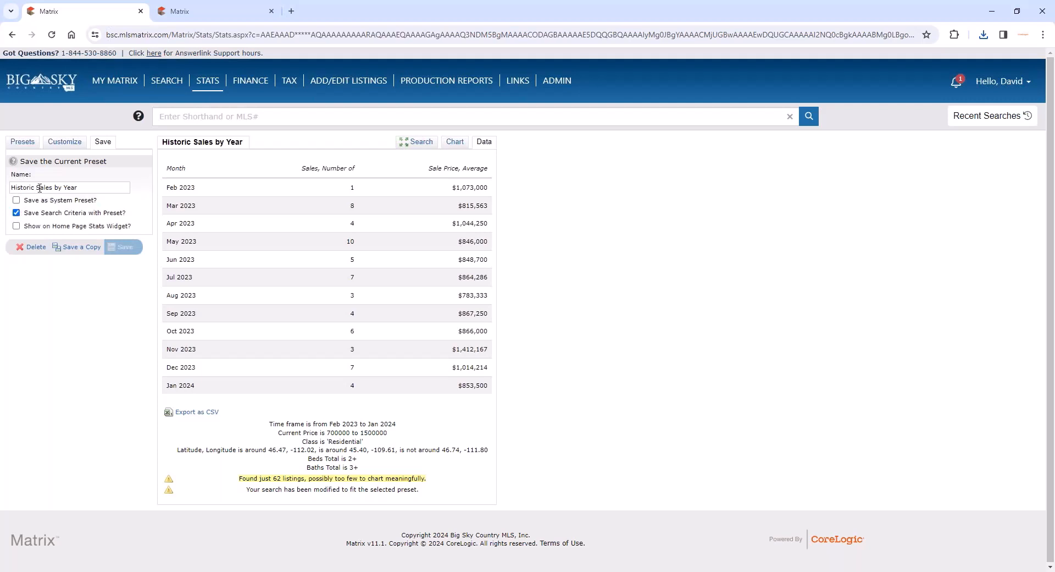
pyautogui.click(15, 187)
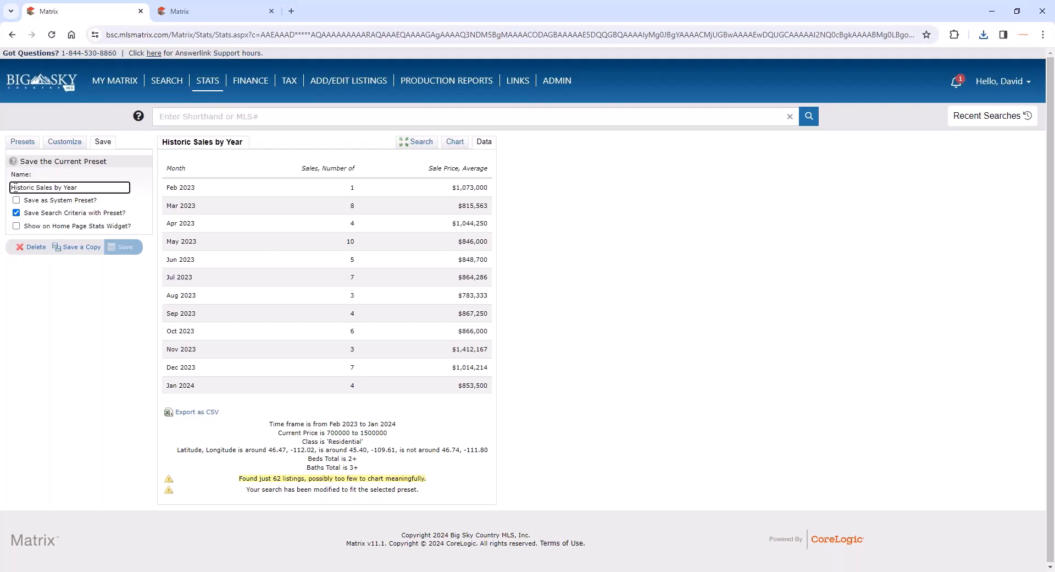
pyautogui.write('My')
pyautogui.click(16, 226)
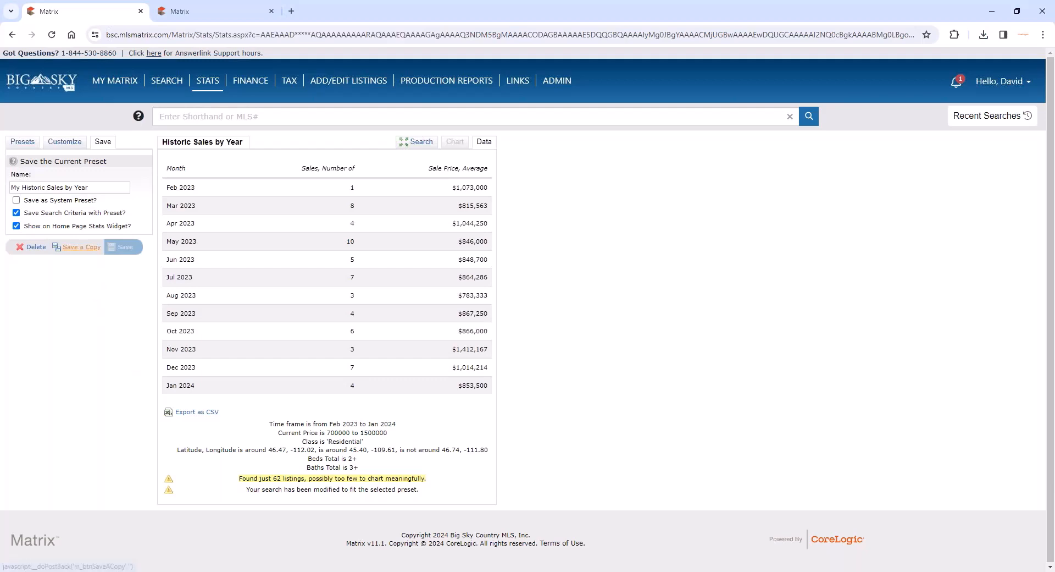
pyautogui.click(81, 249)
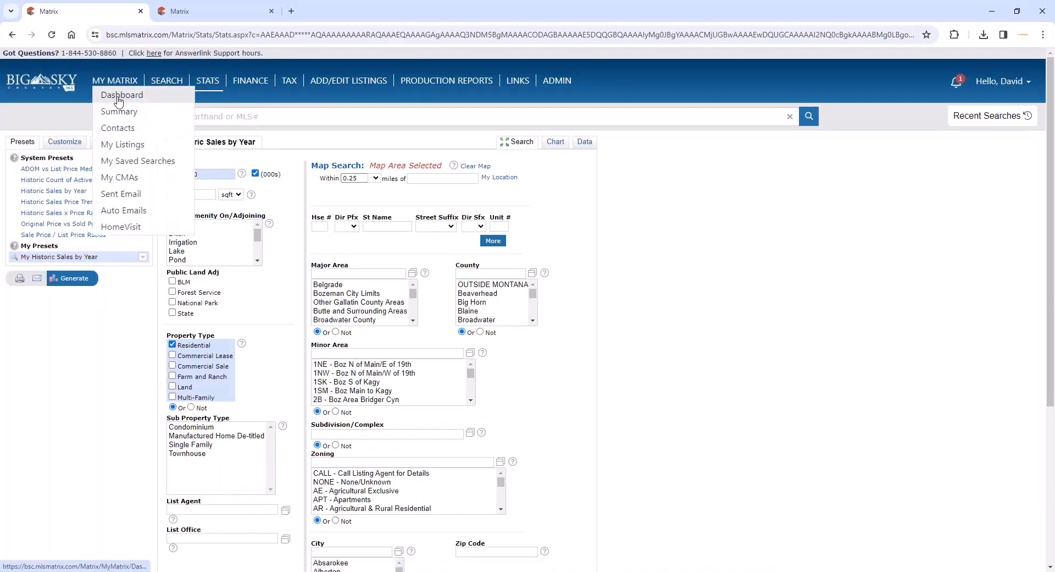
# - Go to the dashboard, expand My Stats and open the My Historic Sales by Year chart from it
pyautogui.click(118, 99)
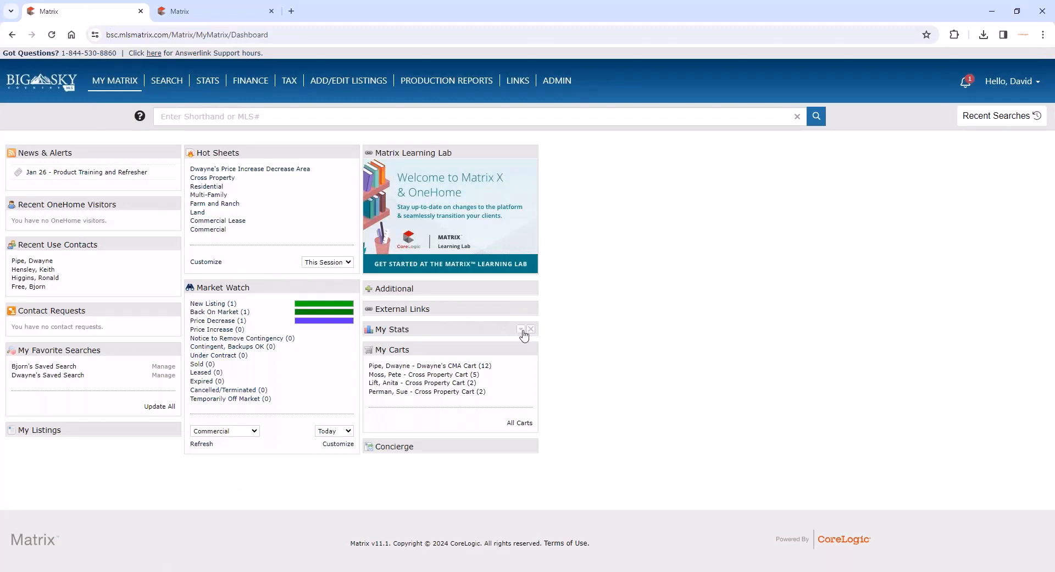
pyautogui.click(521, 329)
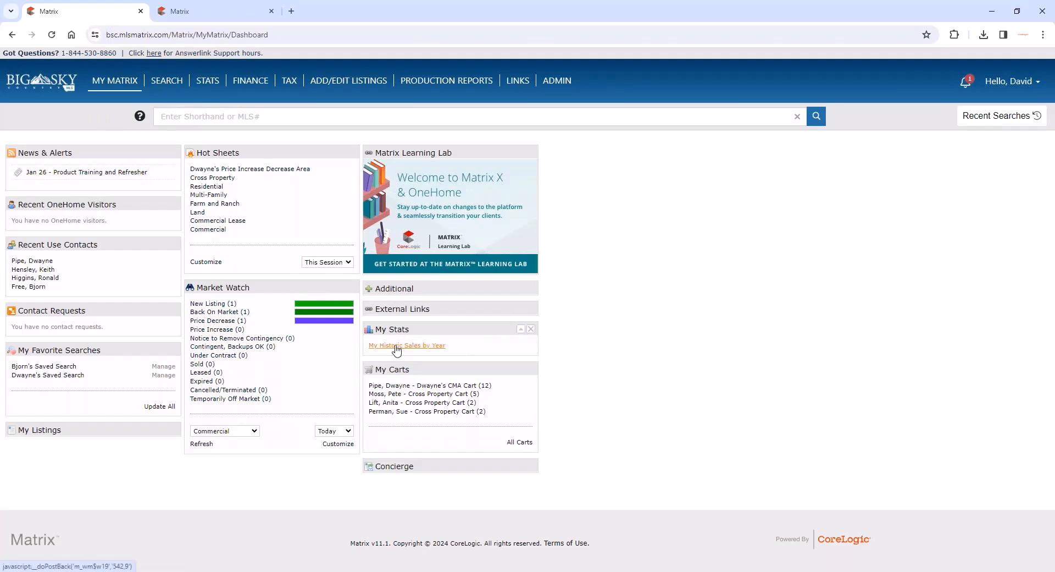
pyautogui.click(396, 346)
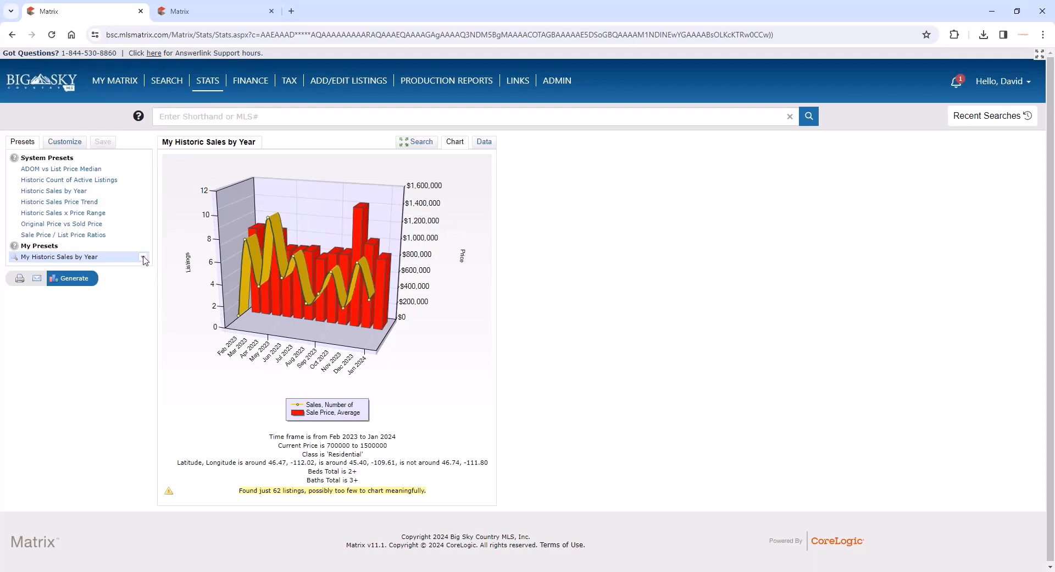
# - Edit the search's map area: move the circle near Red Lodge to West Yellowstone and extend the large blue shape's eastern edge outward
pyautogui.click(415, 142)
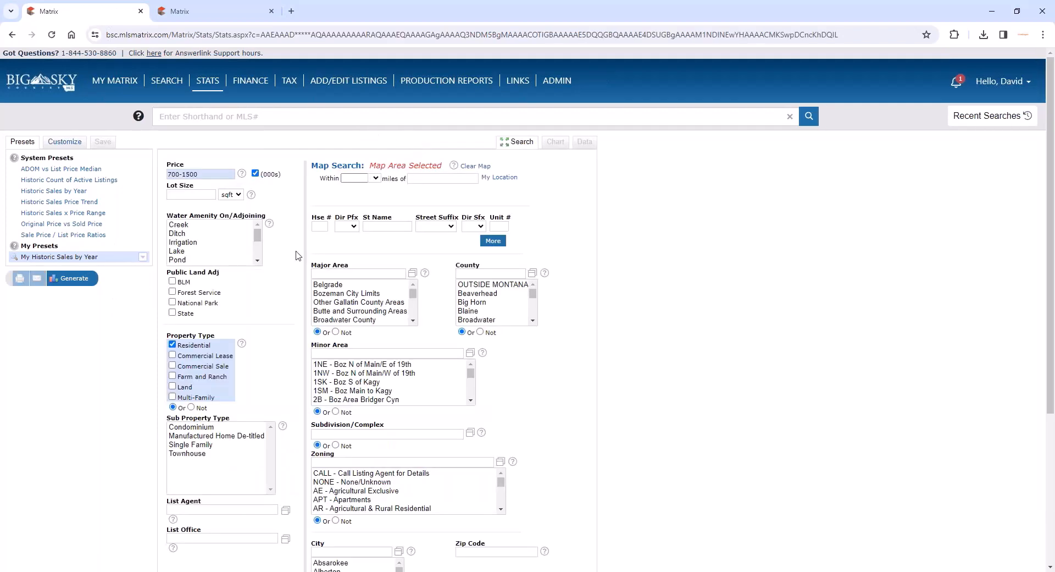
pyautogui.click(329, 167)
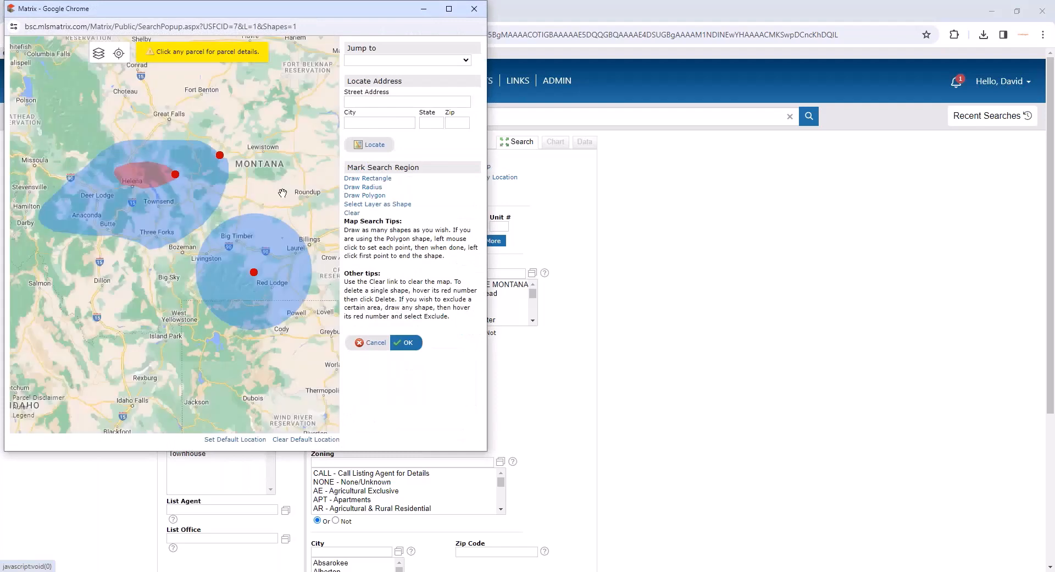
pyautogui.moveTo(254, 272)
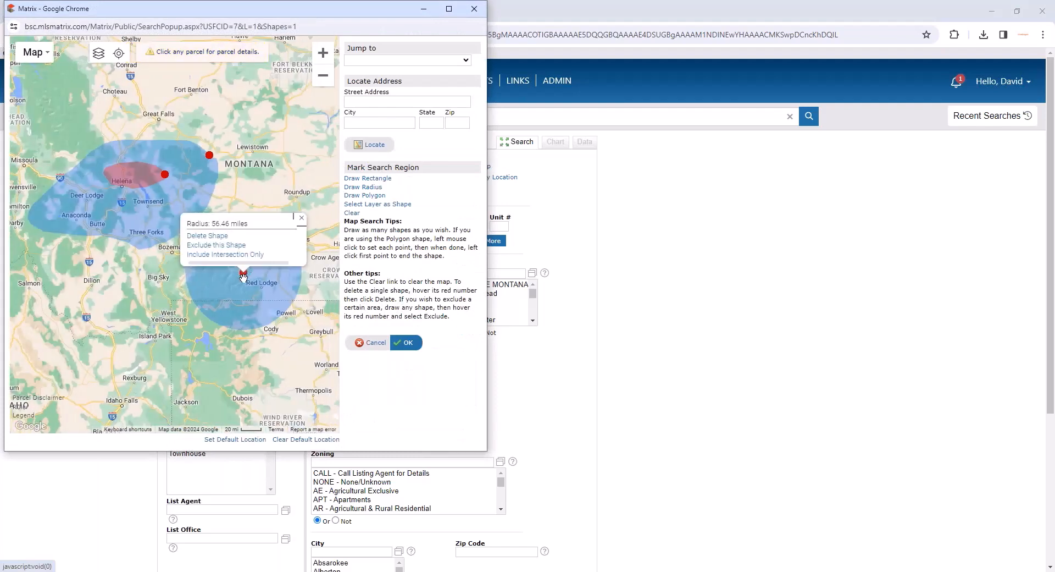
pyautogui.moveTo(242, 273)
pyautogui.mouseDown()
pyautogui.moveTo(137, 311)
pyautogui.moveTo(171, 311)
pyautogui.mouseUp()
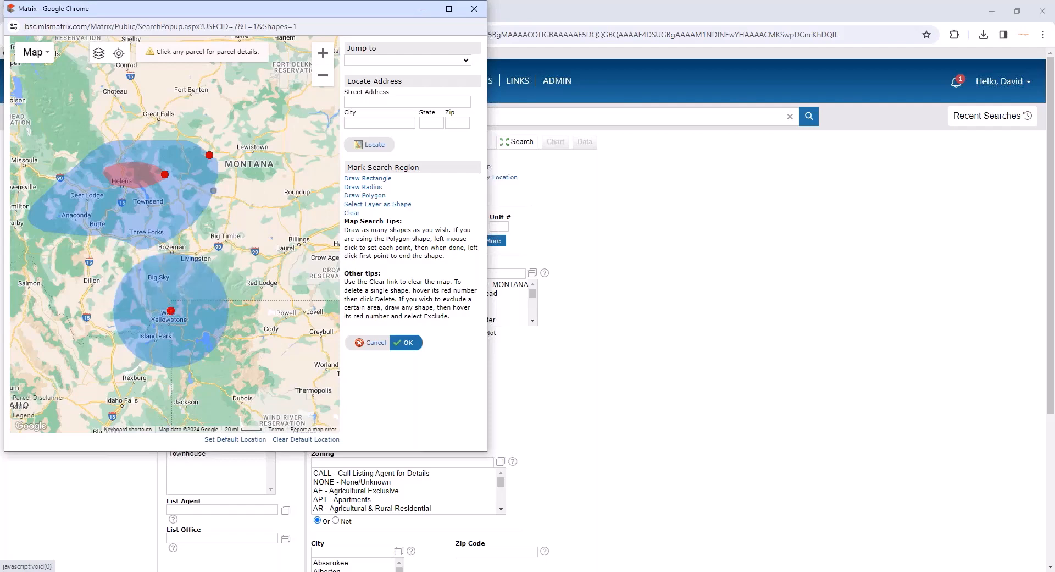
pyautogui.moveTo(214, 190); pyautogui.dragTo(247, 218)
pyautogui.moveTo(225, 180); pyautogui.dragTo(259, 171)
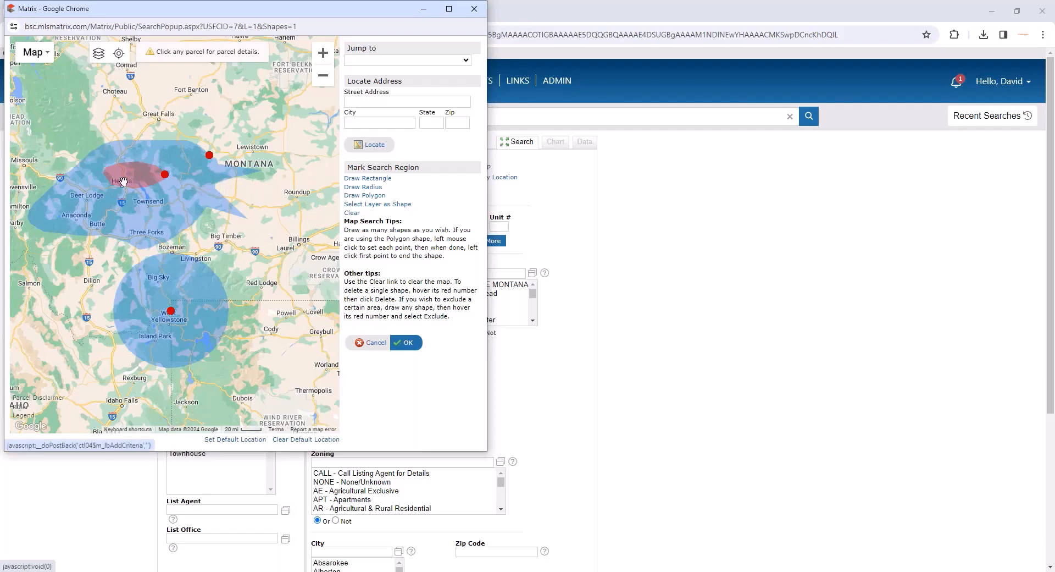
pyautogui.click(407, 344)
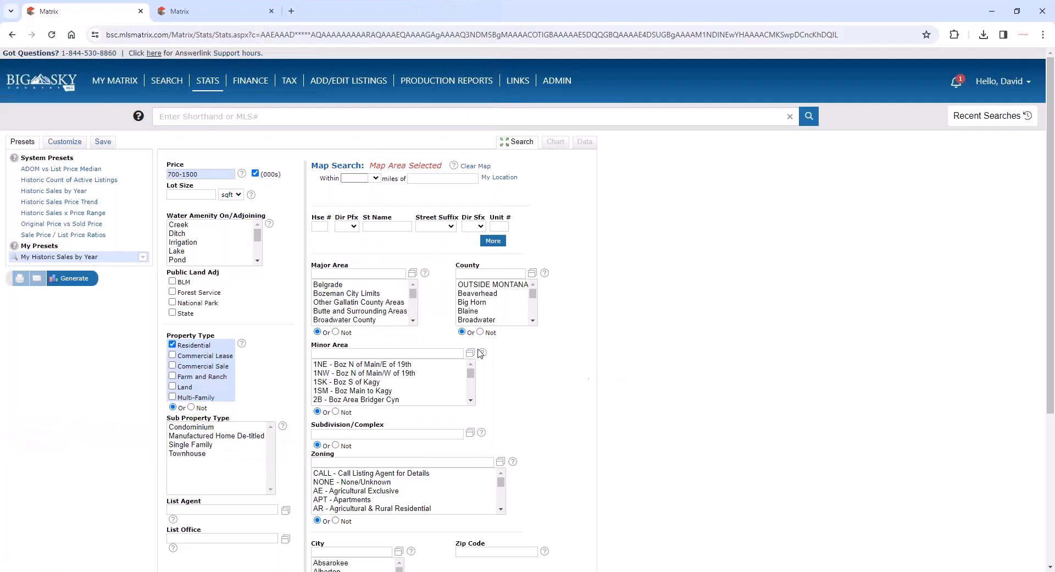
# - Generate the My Historic Sales by Year chart using the current search criteria
pyautogui.click(142, 258)
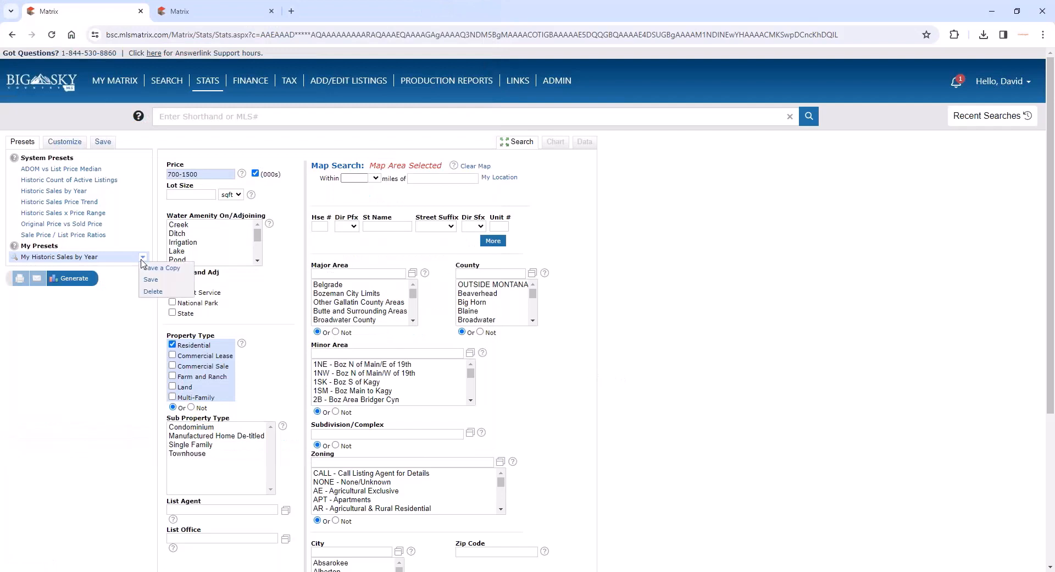
pyautogui.click(77, 279)
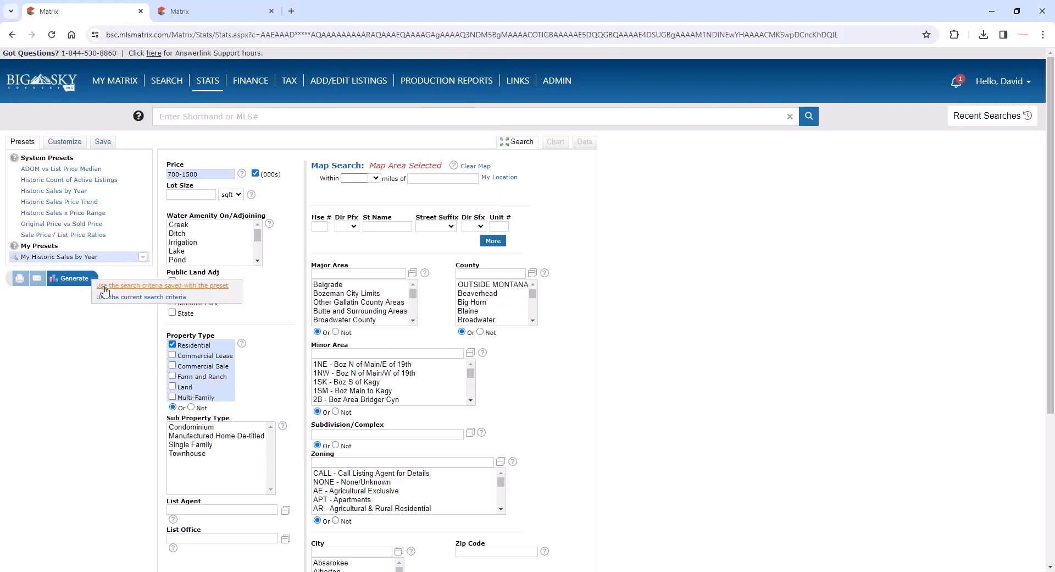
pyautogui.click(140, 297)
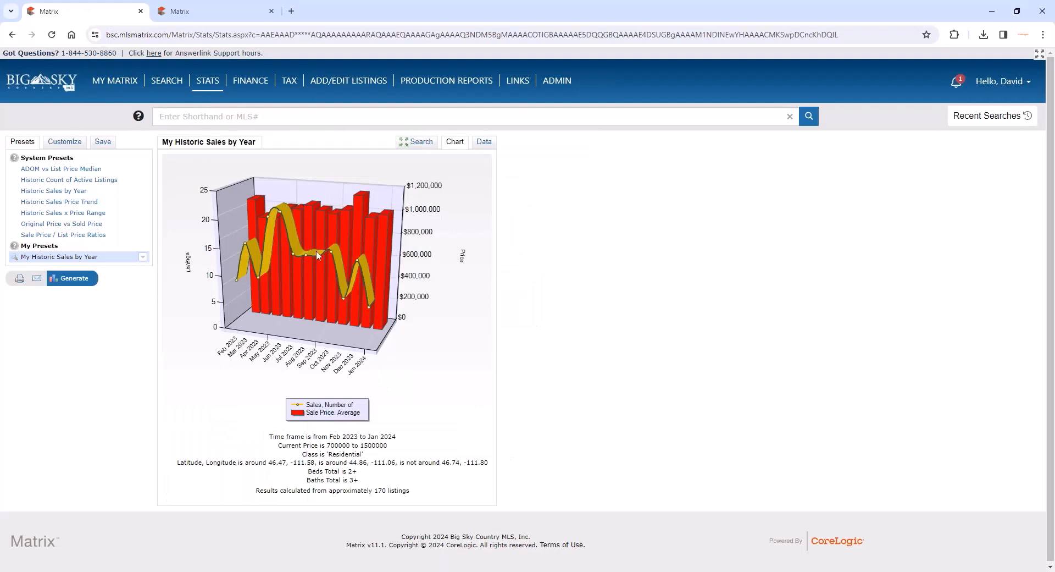
# - Examine the copy, save and delete options available for the My Historic Sales by Year preset
pyautogui.moveTo(312, 248)
pyautogui.click(143, 257)
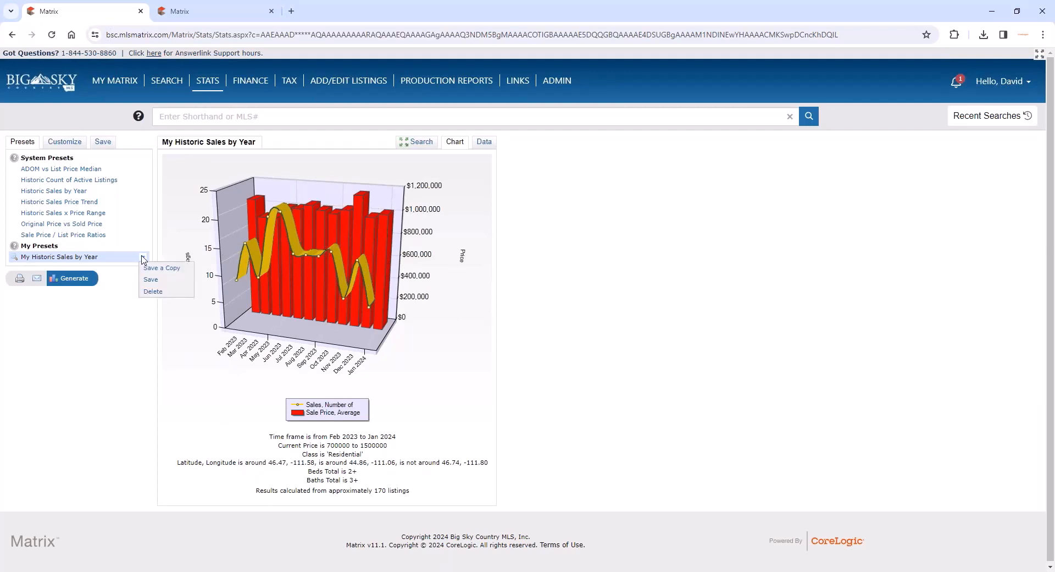
pyautogui.click(103, 278)
pyautogui.click(143, 257)
pyautogui.click(143, 260)
pyautogui.click(142, 258)
pyautogui.click(142, 258)
pyautogui.click(142, 258)
pyautogui.click(118, 297)
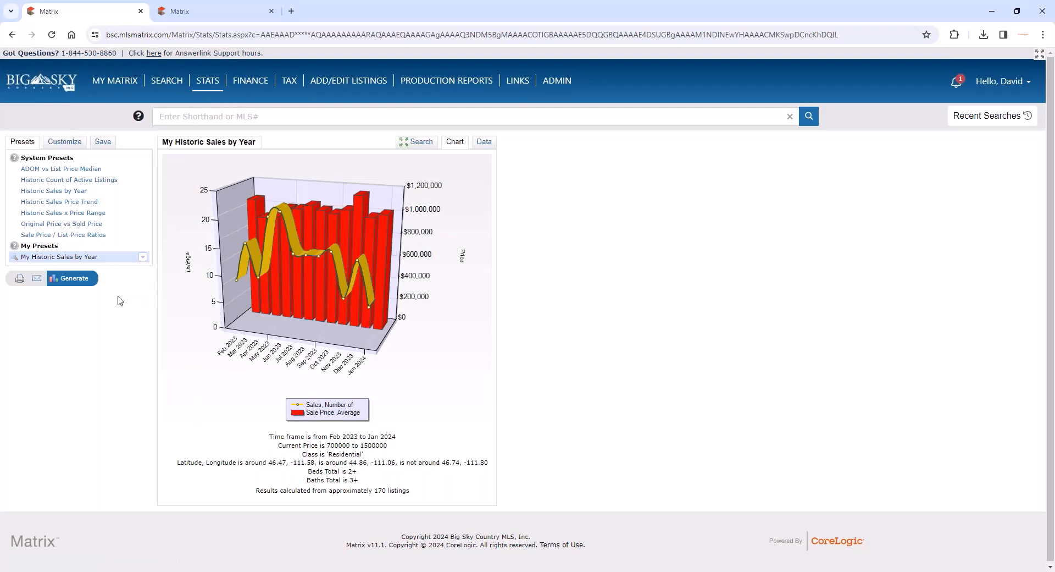
# - Start an email of the chart's statistics and address it to the client contact
pyautogui.click(37, 281)
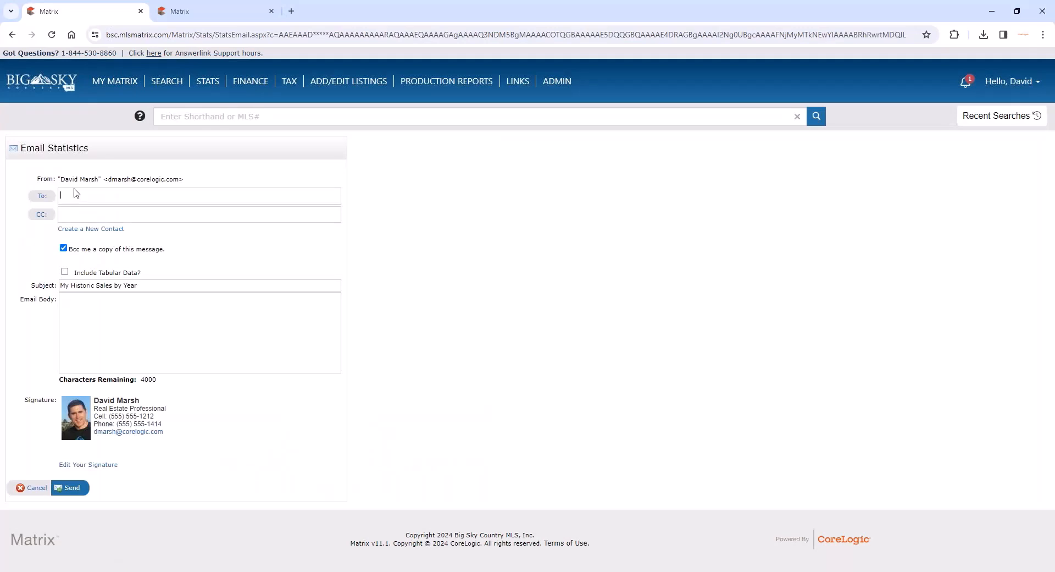
pyautogui.write('d')
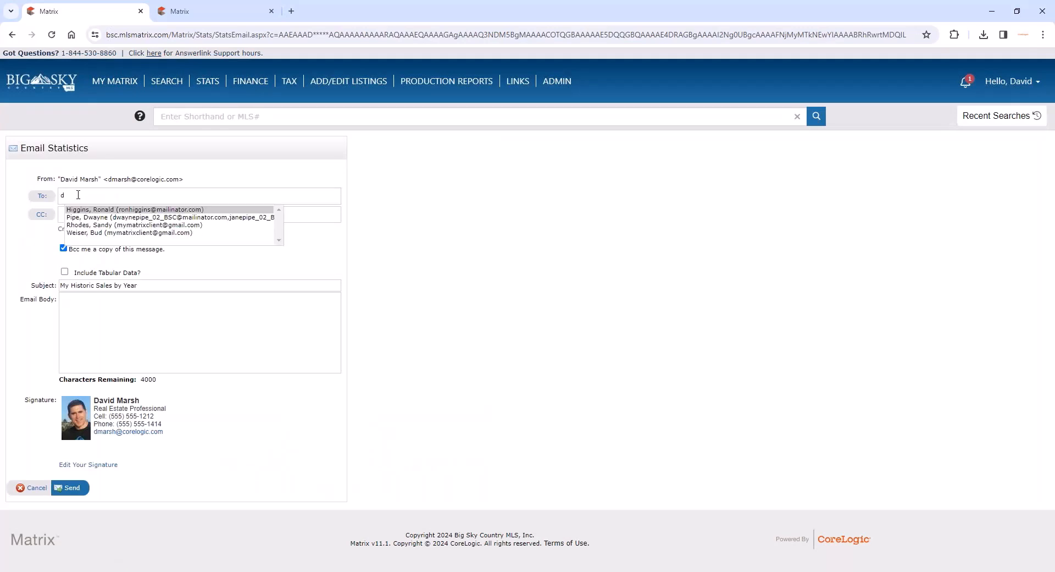
pyautogui.write('w')
pyautogui.click(99, 217)
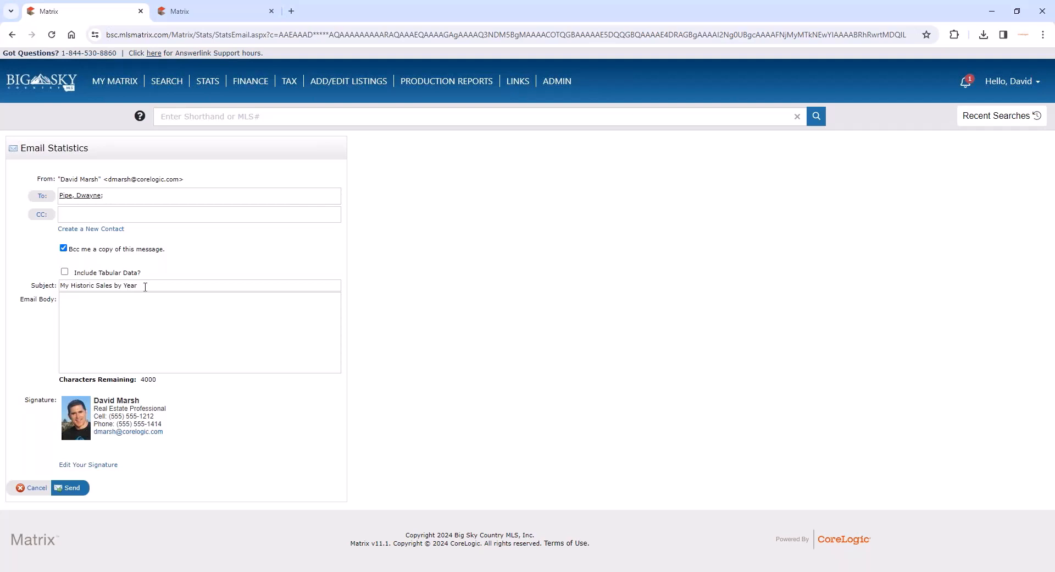
# - Write "Here are some stats!" as the email body and send the statistics email
pyautogui.click(181, 306)
pyautogui.write('He')
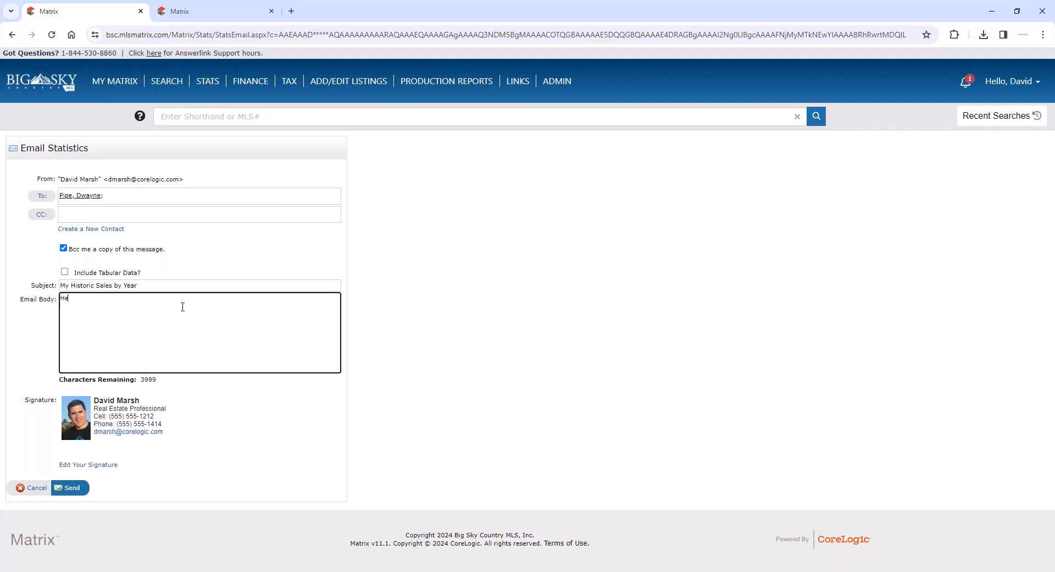
pyautogui.write('re are some stats!')
pyautogui.click(74, 489)
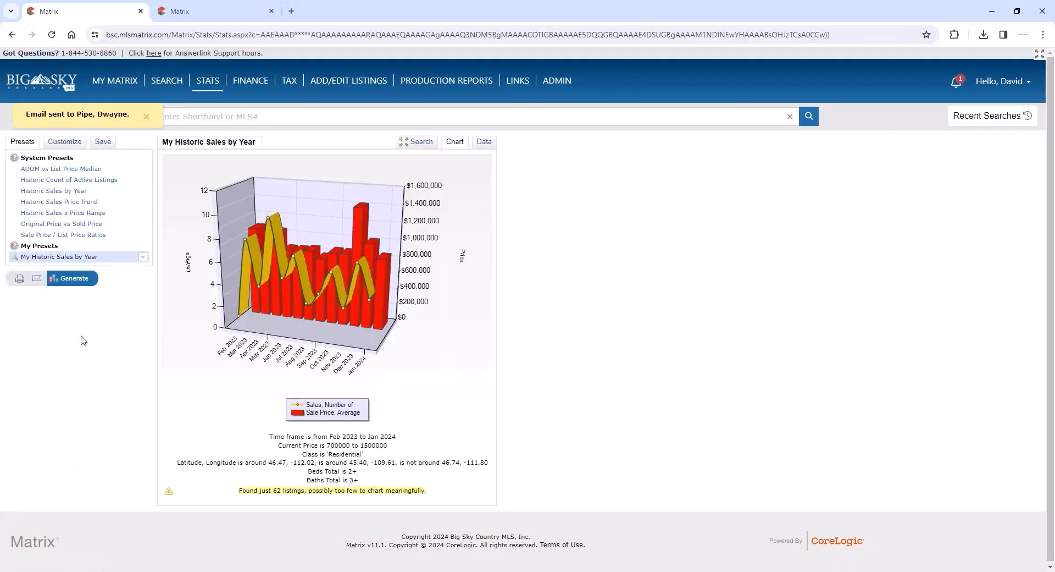
# - Open the printable version of the My Historic Sales by Year chart and show its tabular data below it
pyautogui.click(18, 279)
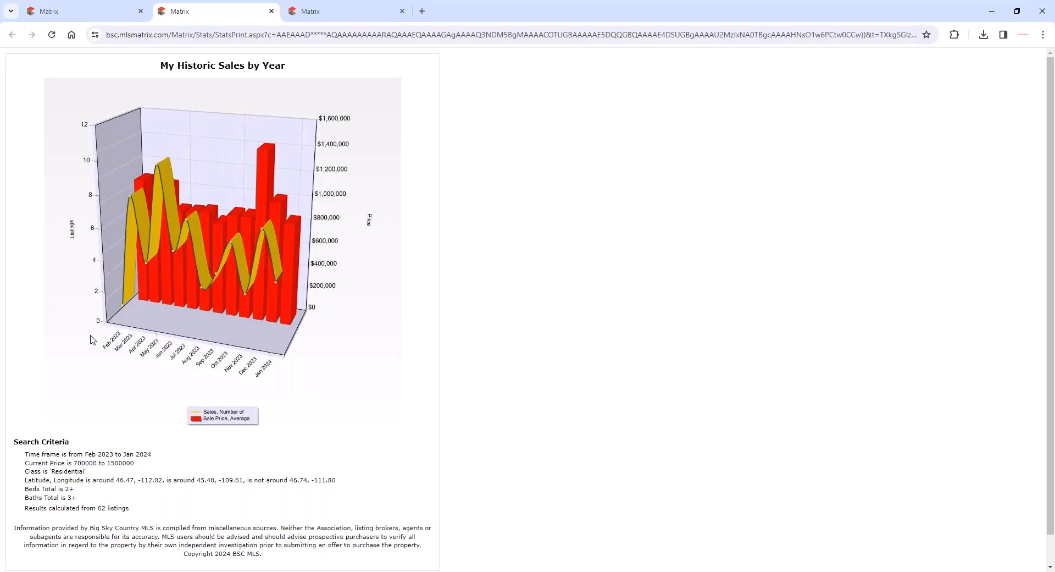
pyautogui.scroll(-1, 94, 354)
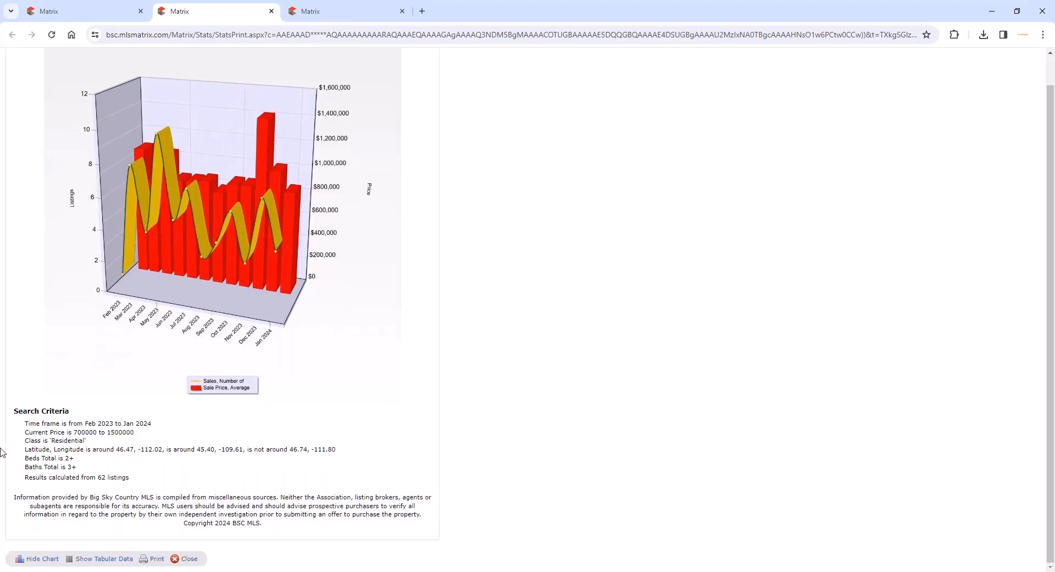
pyautogui.click(113, 559)
pyautogui.scroll(-1, 516, 396)
pyautogui.scroll(-4, 516, 397)
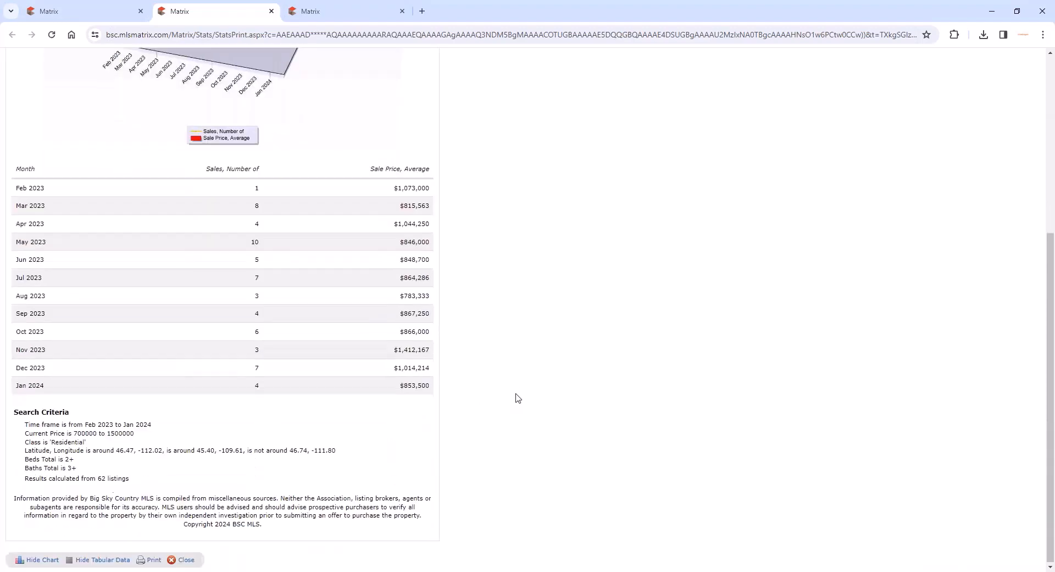
# - Preview the printout of the chart and table, cancel printing, and close the printable page
pyautogui.click(153, 558)
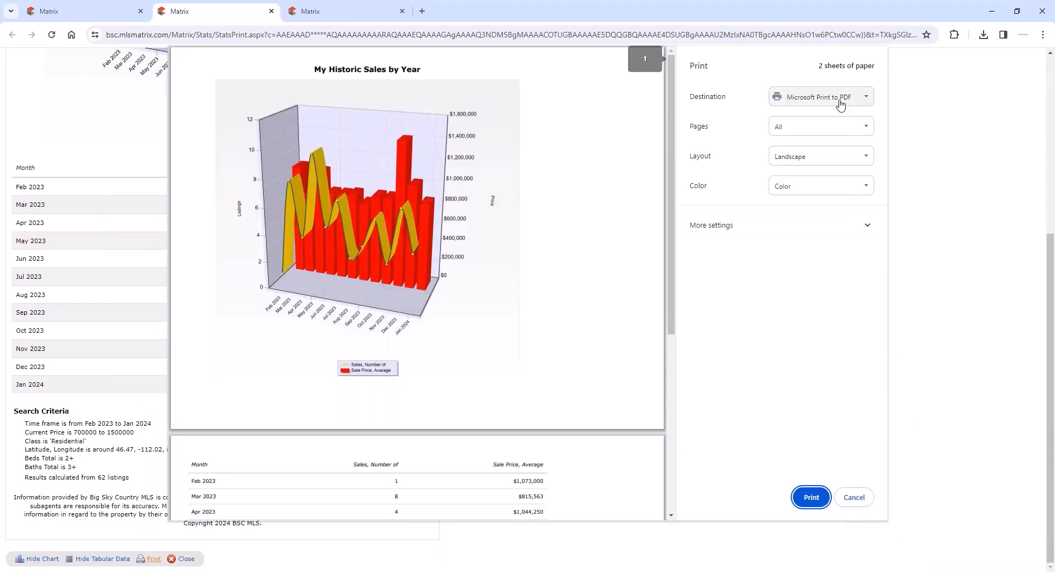
pyautogui.click(854, 497)
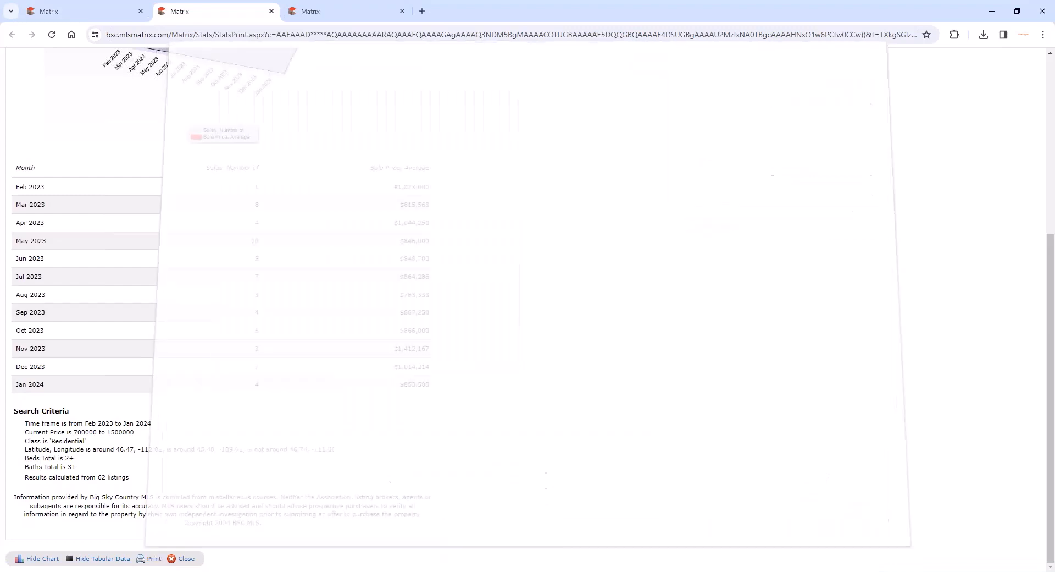
pyautogui.scroll(3, 650, 426)
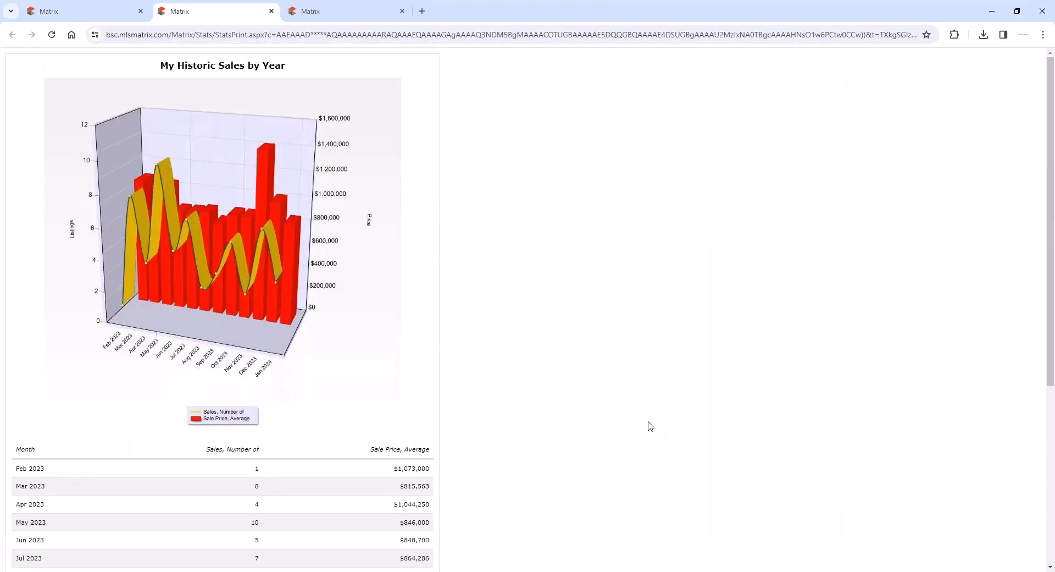
pyautogui.click(271, 11)
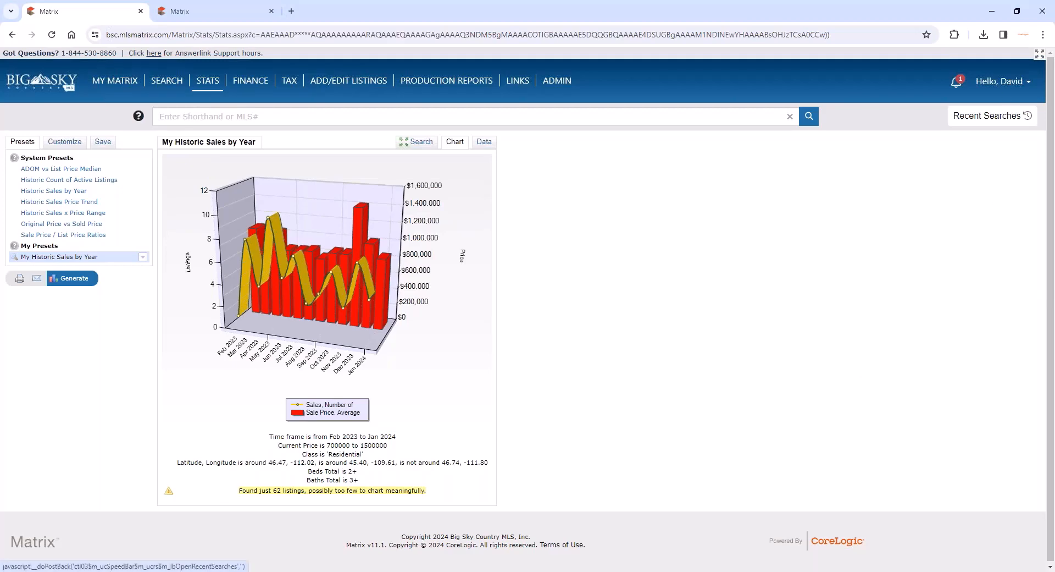
# - Open the system help and display the Matrix on YouTube topic from the Matrix Video Tutorials
pyautogui.click(1004, 80)
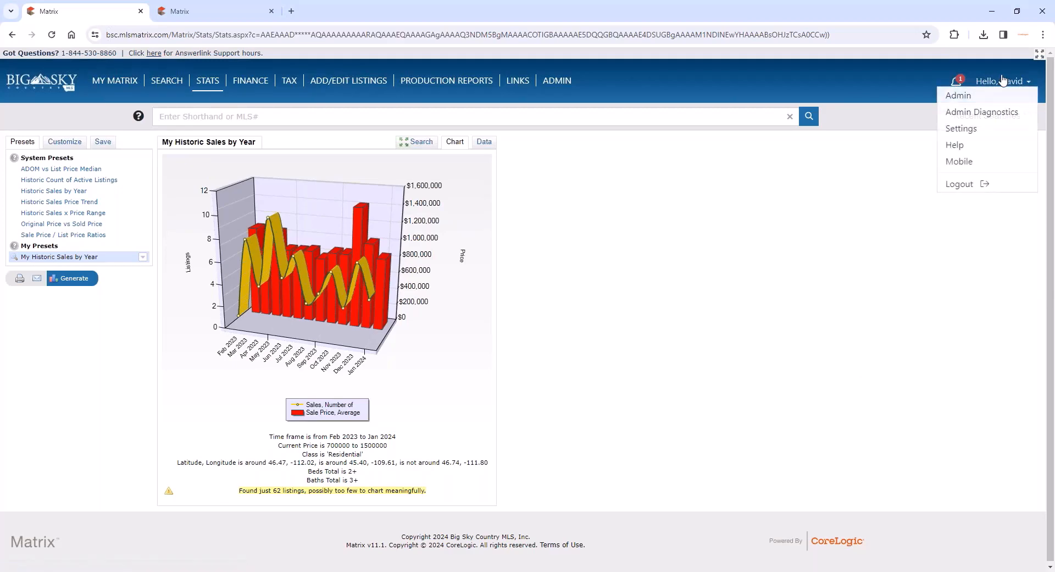
pyautogui.click(956, 146)
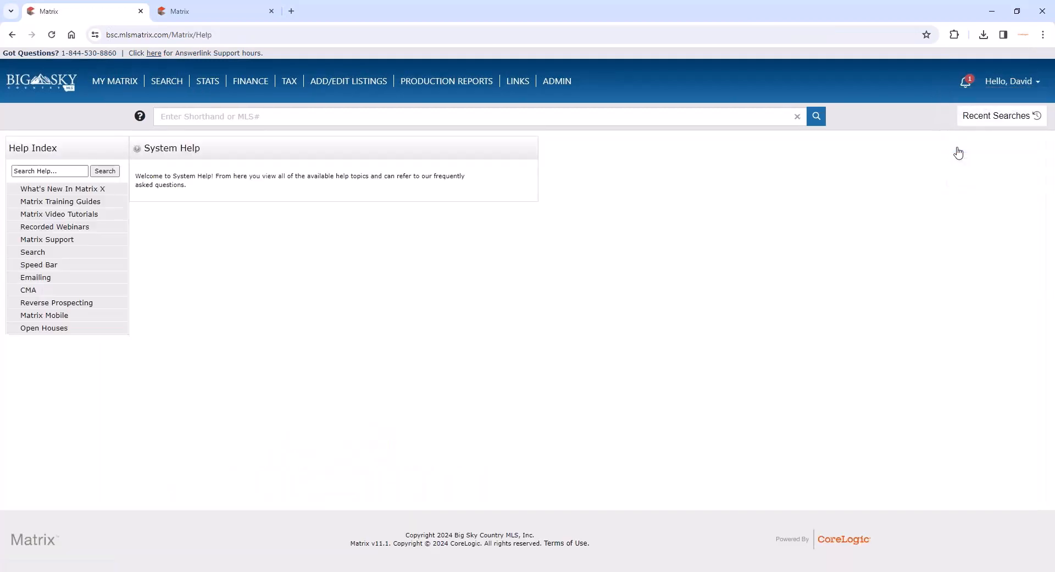
pyautogui.click(74, 217)
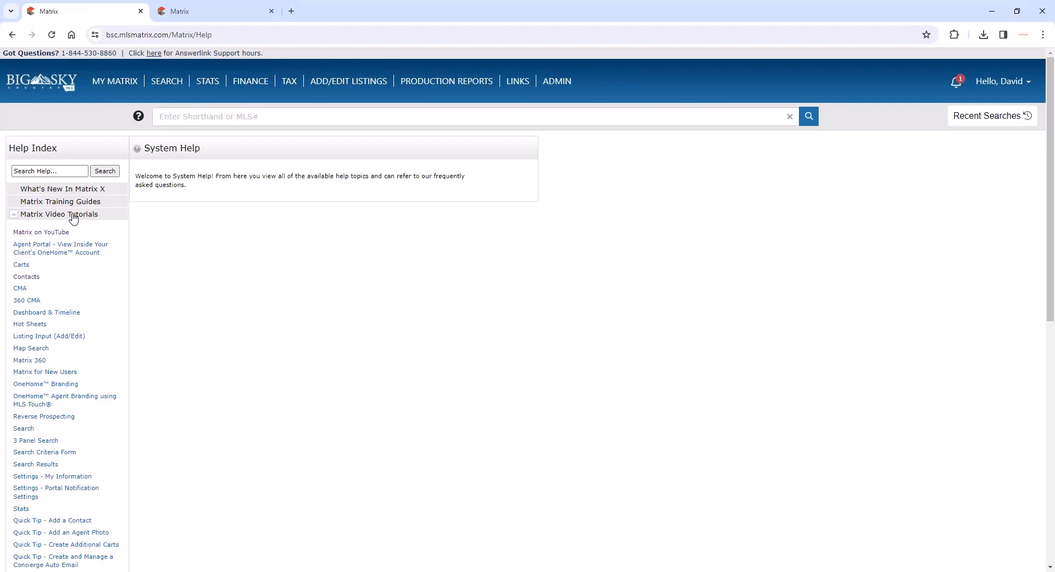
pyautogui.click(61, 233)
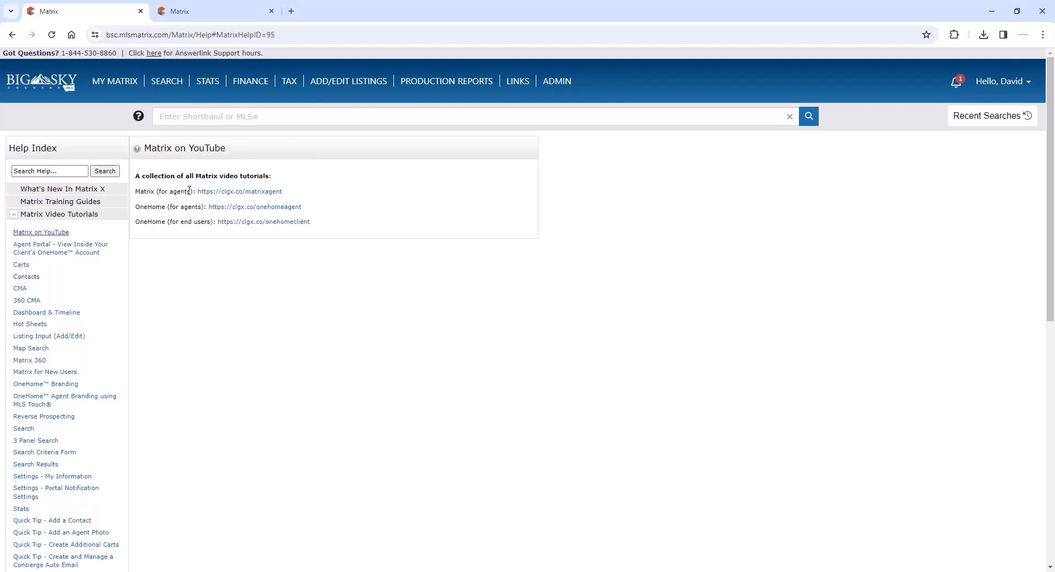
# - Examine the YouTube tutorial links for Matrix agents, OneHome agents and OneHome end users, and collapse the Matrix Video Tutorials topics
pyautogui.moveTo(189, 190); pyautogui.dragTo(167, 192)
pyautogui.click(167, 192)
pyautogui.moveTo(202, 206); pyautogui.dragTo(172, 204)
pyautogui.click(189, 207)
pyautogui.moveTo(208, 223); pyautogui.dragTo(167, 225)
pyautogui.click(96, 215)
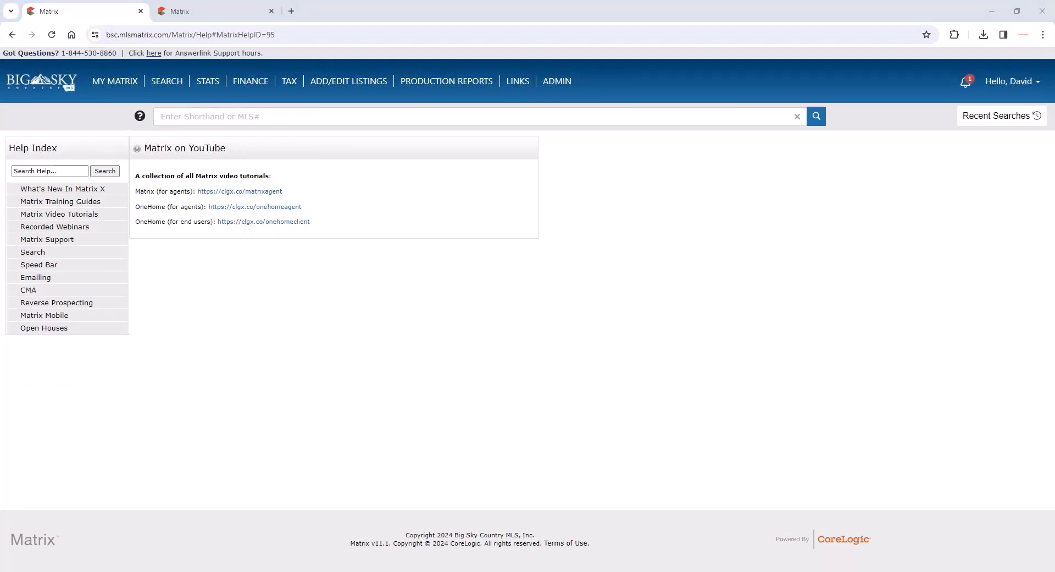
# - Return to the My Matrix dashboard and switch to the CoreLogic Learning Lab window, enlarged to full screen
pyautogui.press('super+d')
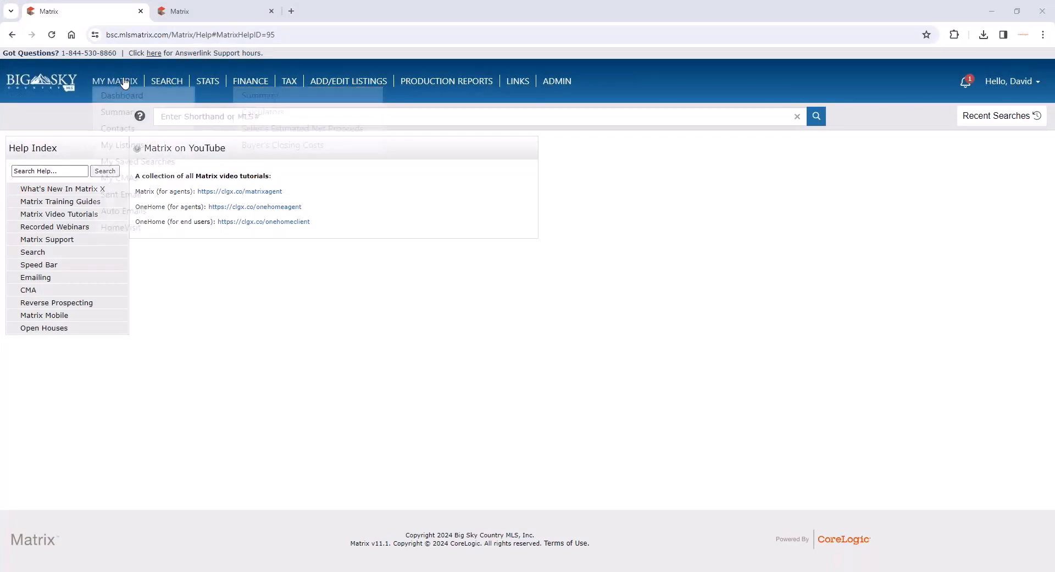
pyautogui.click(122, 94)
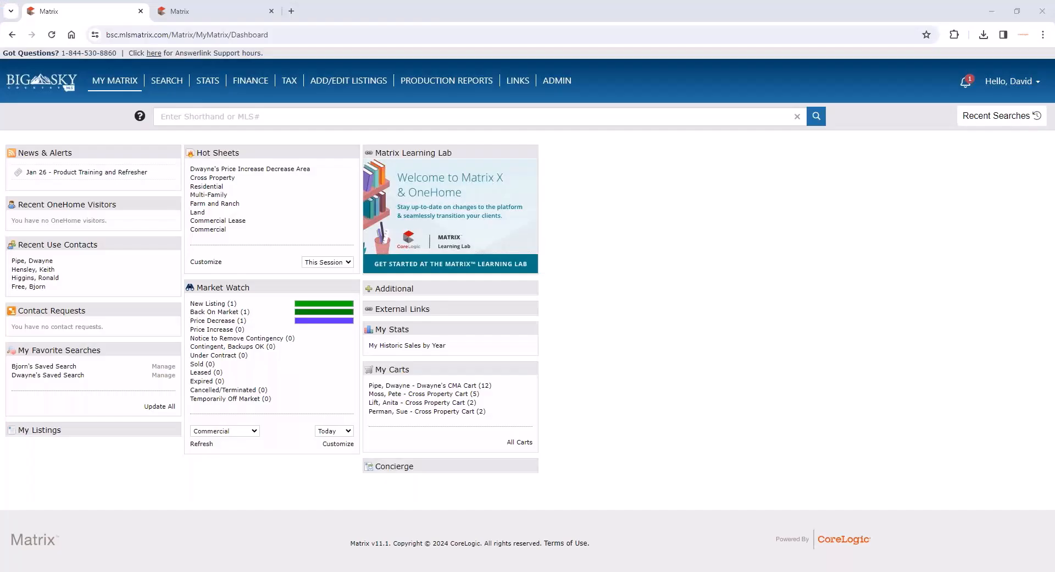
pyautogui.moveTo(910, 12); pyautogui.dragTo(229, 18)
pyautogui.doubleClick(329, 27)
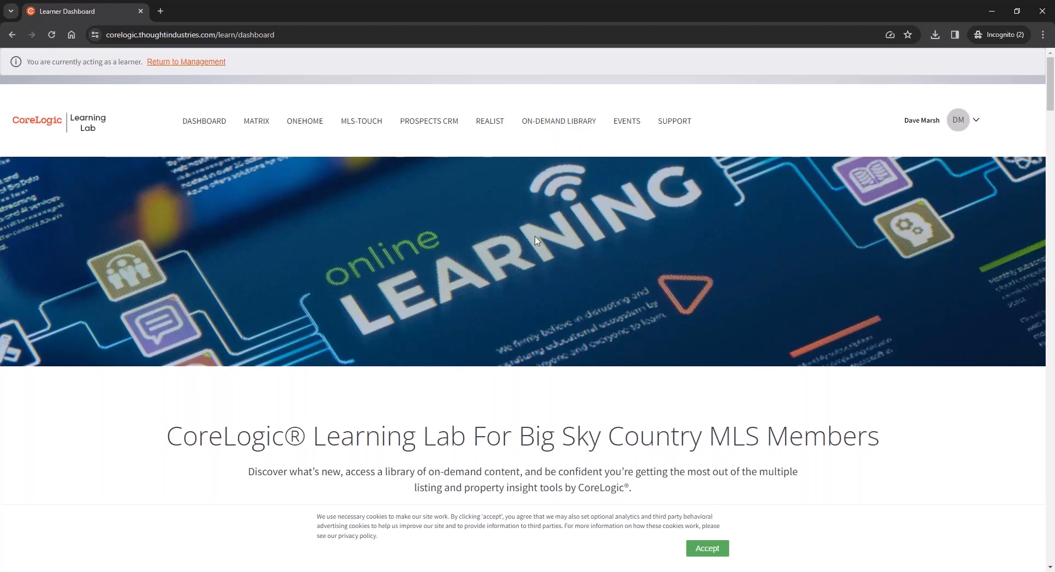
# - Examine the Learning Lab dashboard's My Learning list and recommended video courses, and shrink the window to uncover Matrix
pyautogui.scroll(-1, 536, 245)
pyautogui.scroll(-3, 536, 246)
pyautogui.scroll(-1, 536, 245)
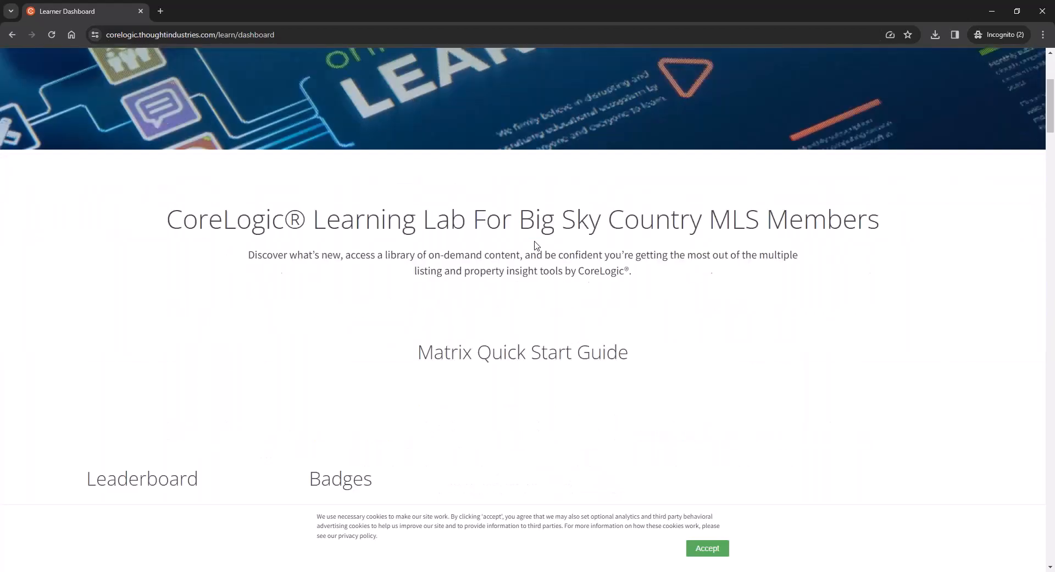
pyautogui.scroll(2, 537, 245)
pyautogui.scroll(-8, 536, 245)
pyautogui.scroll(-14, 537, 245)
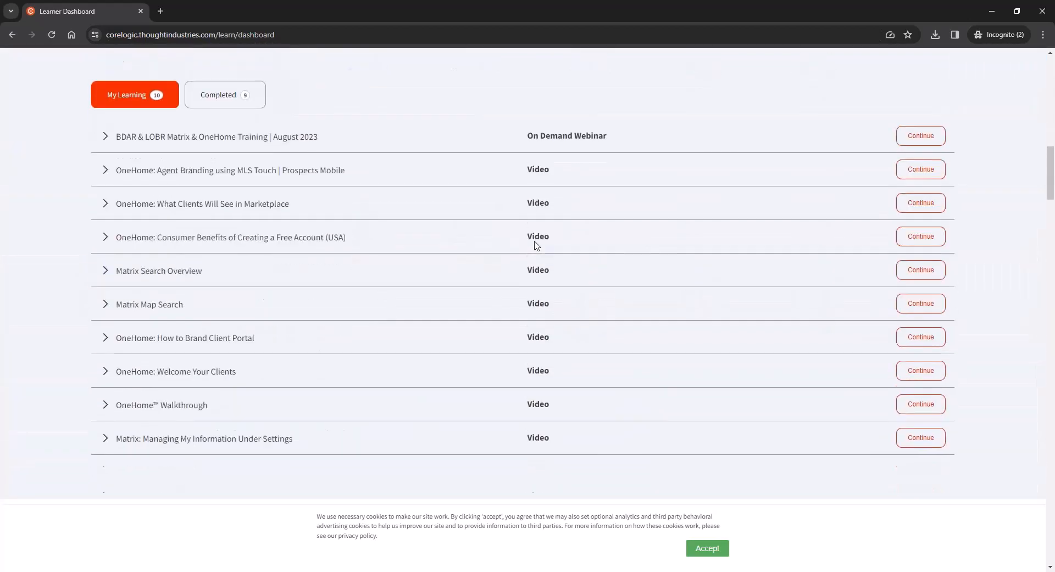
pyautogui.scroll(-1, 968, 242)
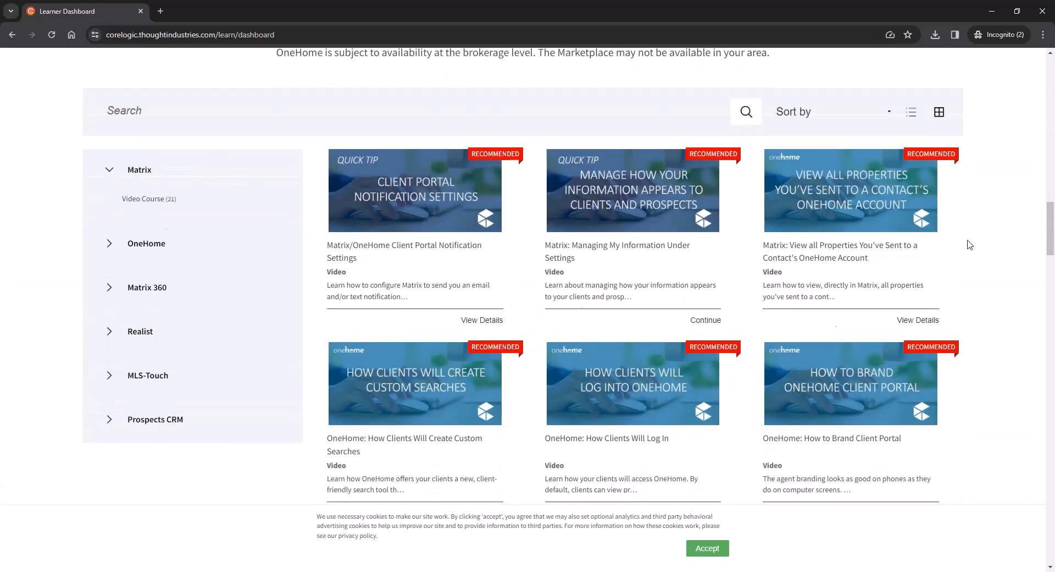
pyautogui.moveTo(1051, 231); pyautogui.dragTo(1040, 471)
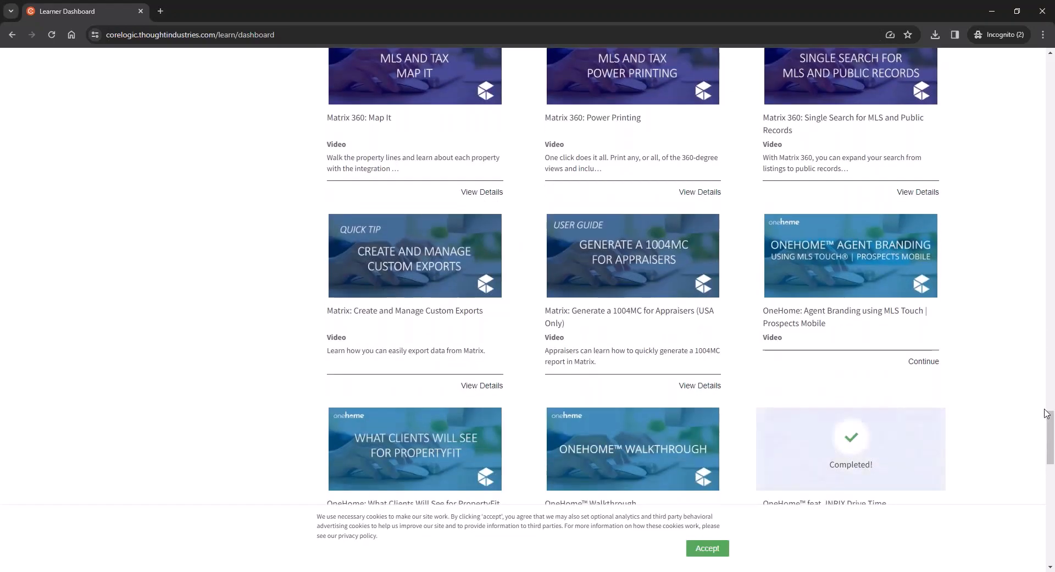
pyautogui.moveTo(1050, 421); pyautogui.dragTo(1020, 103)
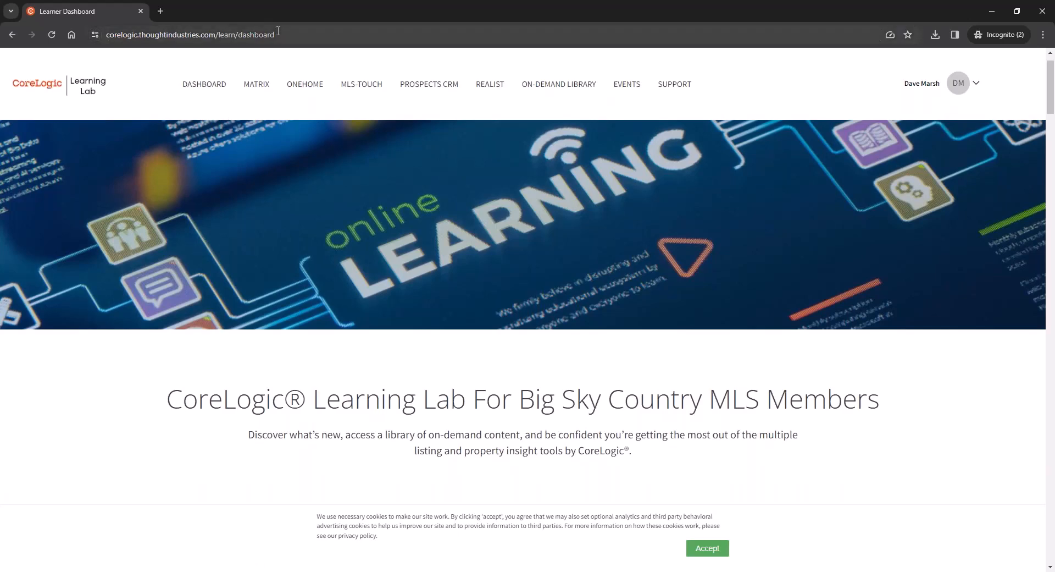
pyautogui.moveTo(325, 12); pyautogui.dragTo(496, 139)
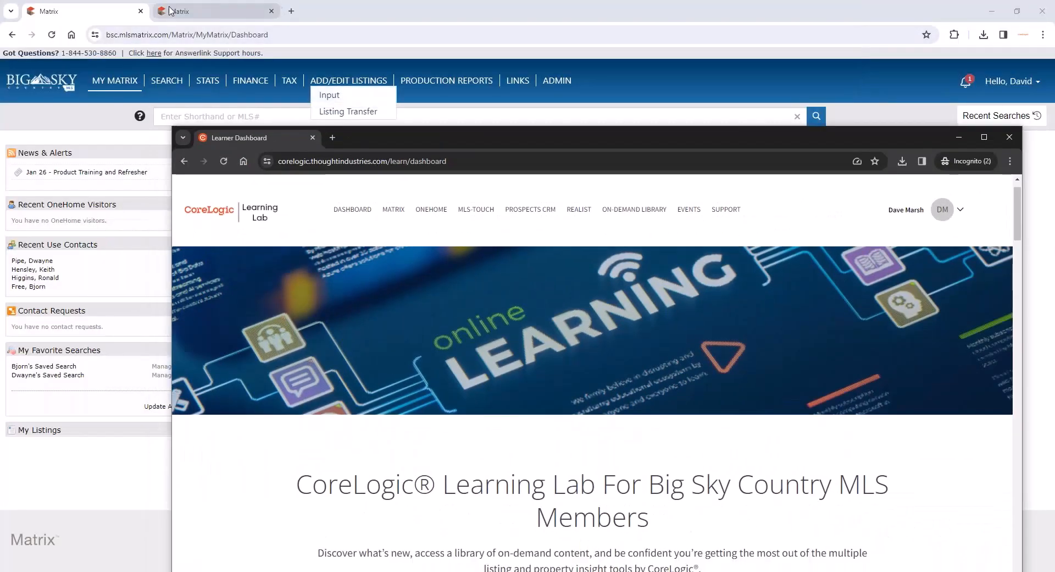
# - Open the system help in the second Matrix tab and expand the Matrix Video Tutorials topics
pyautogui.click(251, 10)
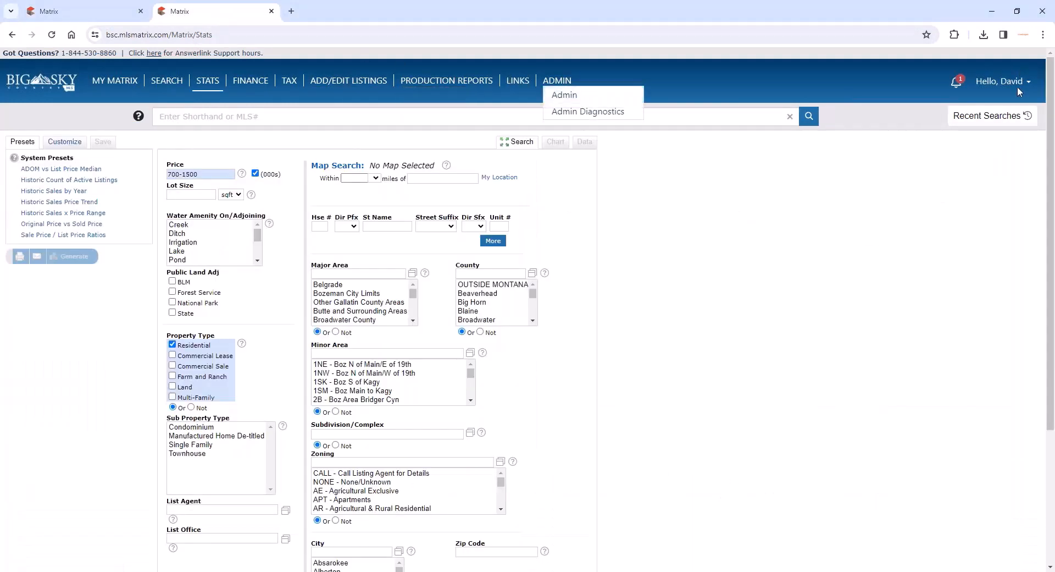
pyautogui.moveTo(1017, 87)
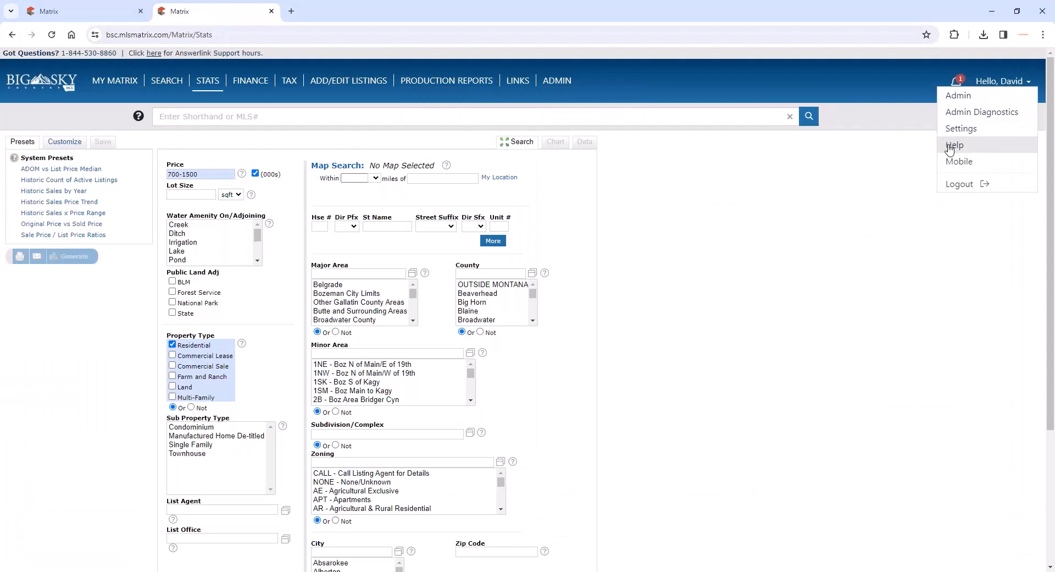
pyautogui.click(955, 144)
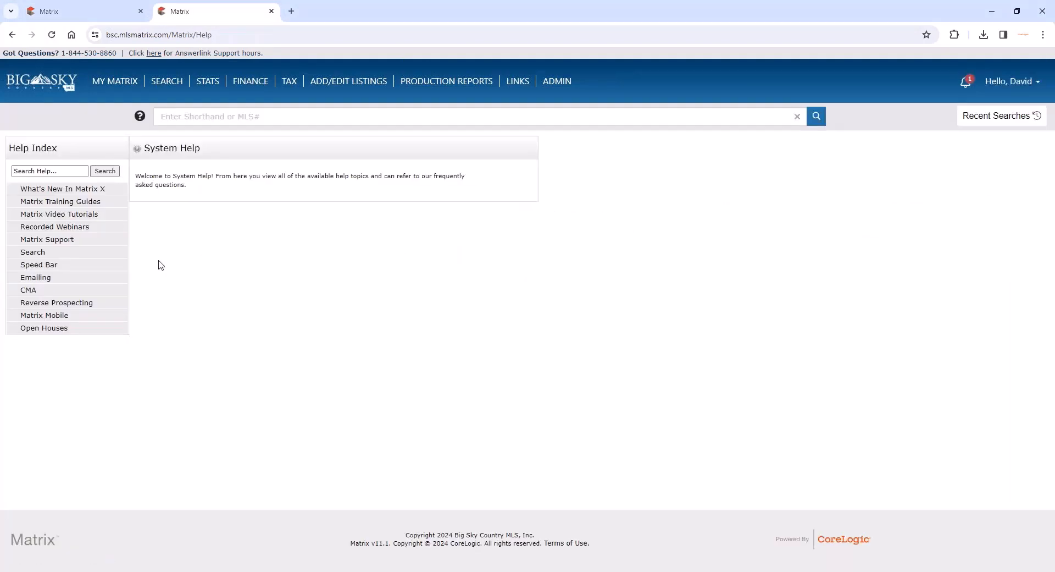
pyautogui.click(70, 216)
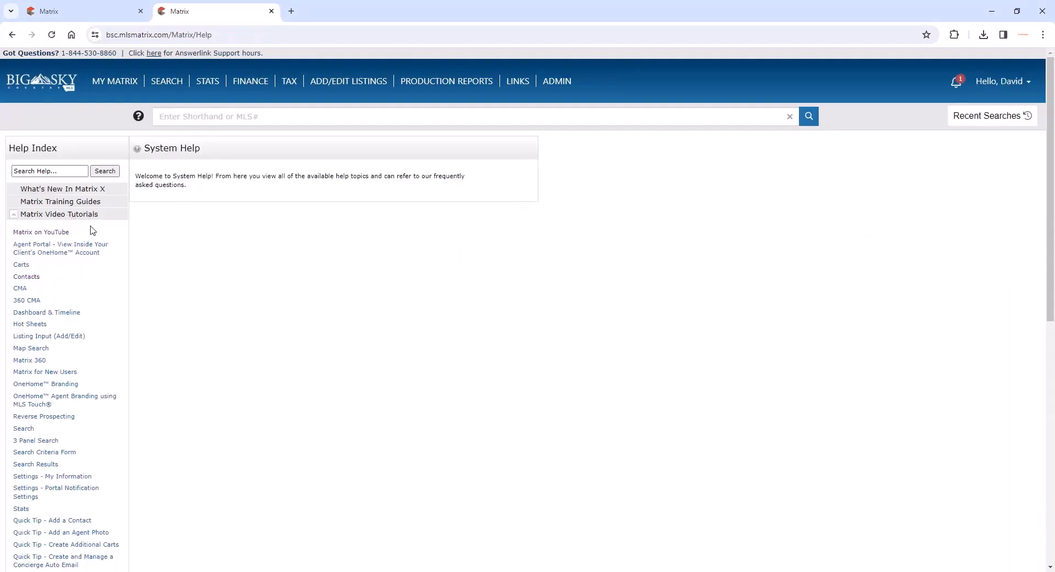
# - Switch back to the Learning Lab window to view its home page at full screen, and minimize it
pyautogui.moveTo(147, 570)
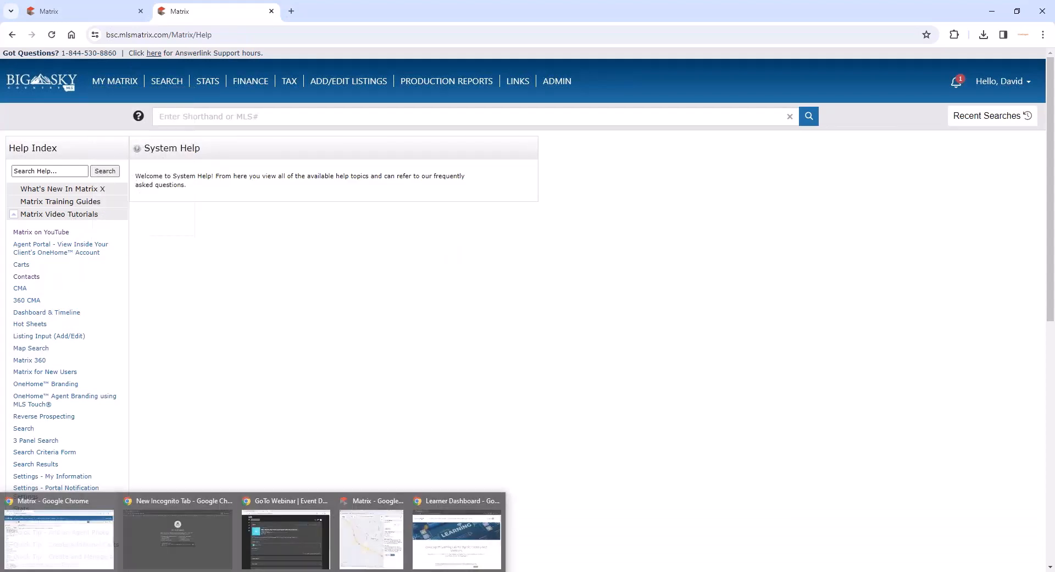
pyautogui.click(436, 545)
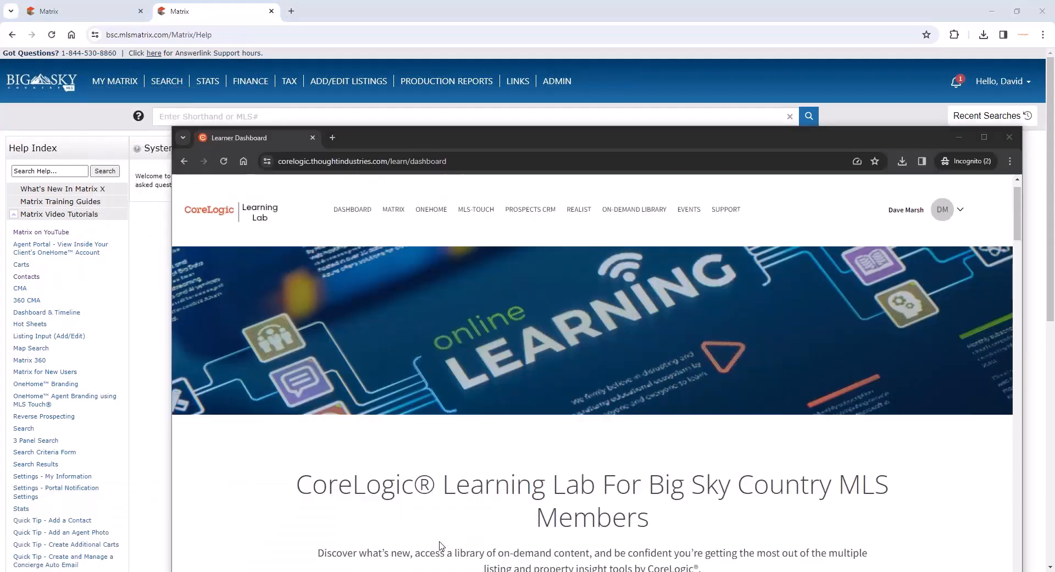
pyautogui.doubleClick(430, 134)
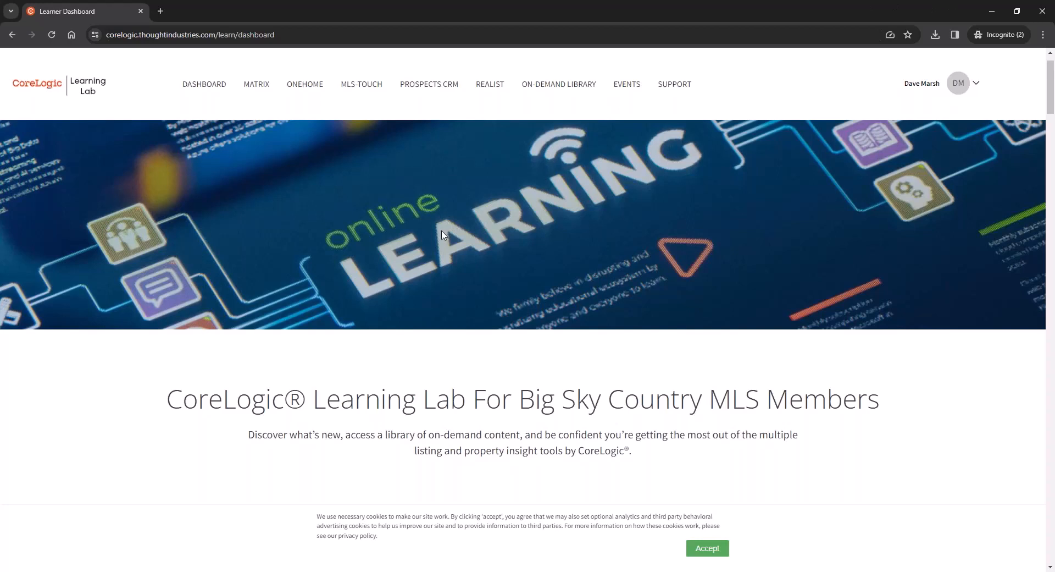
pyautogui.click(988, 4)
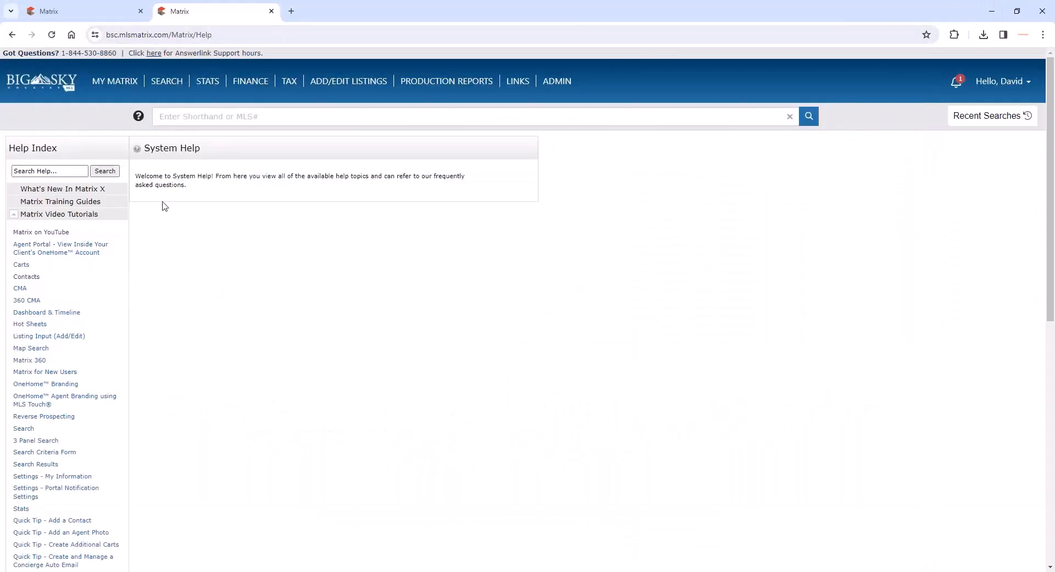
# - Collapse the Matrix Video Tutorials topics and open the 2024 Recorded Webinars entry under Recorded Webinars
pyautogui.click(68, 215)
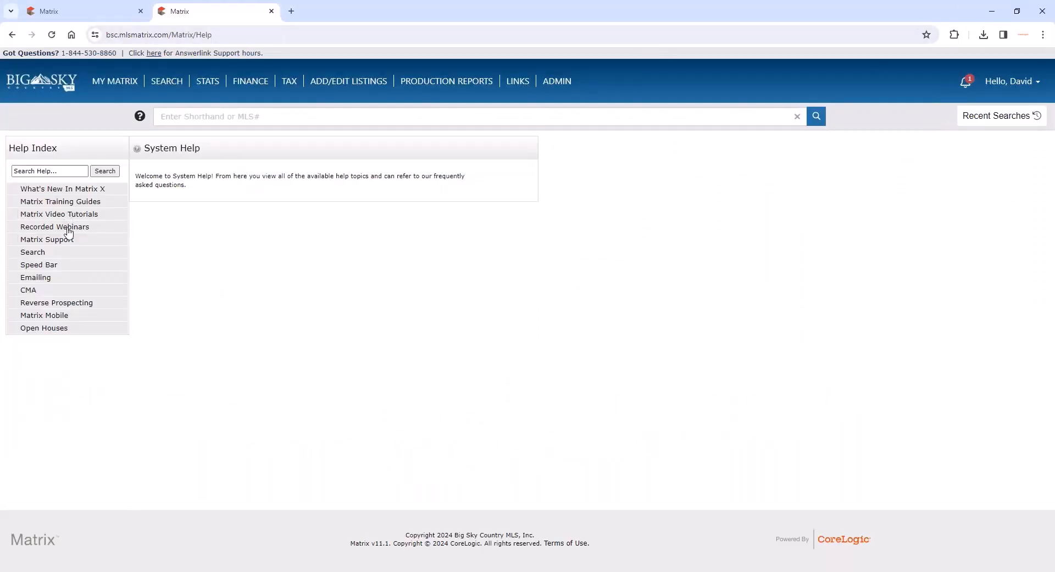
pyautogui.click(68, 229)
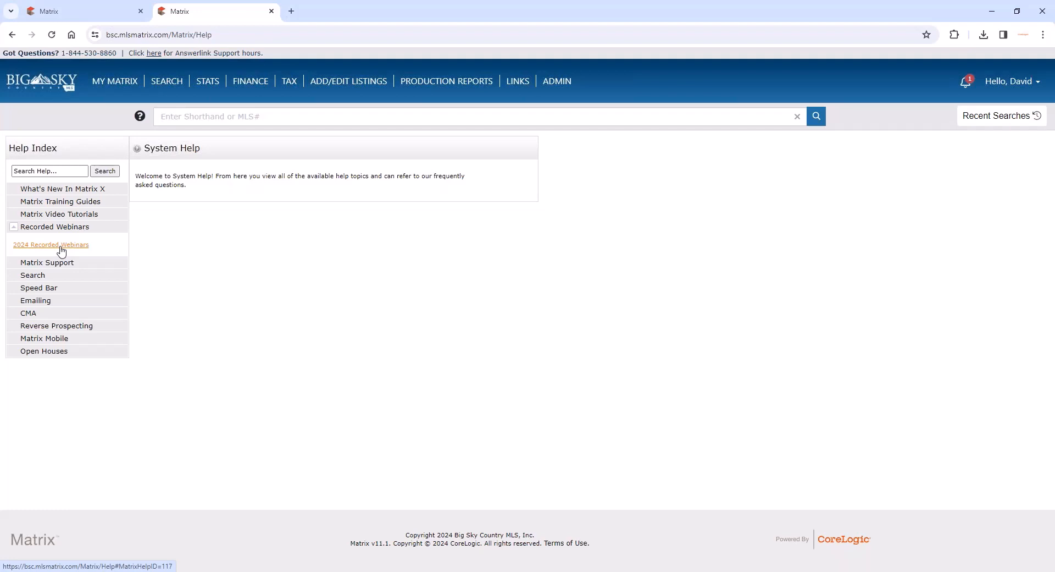
pyautogui.click(61, 248)
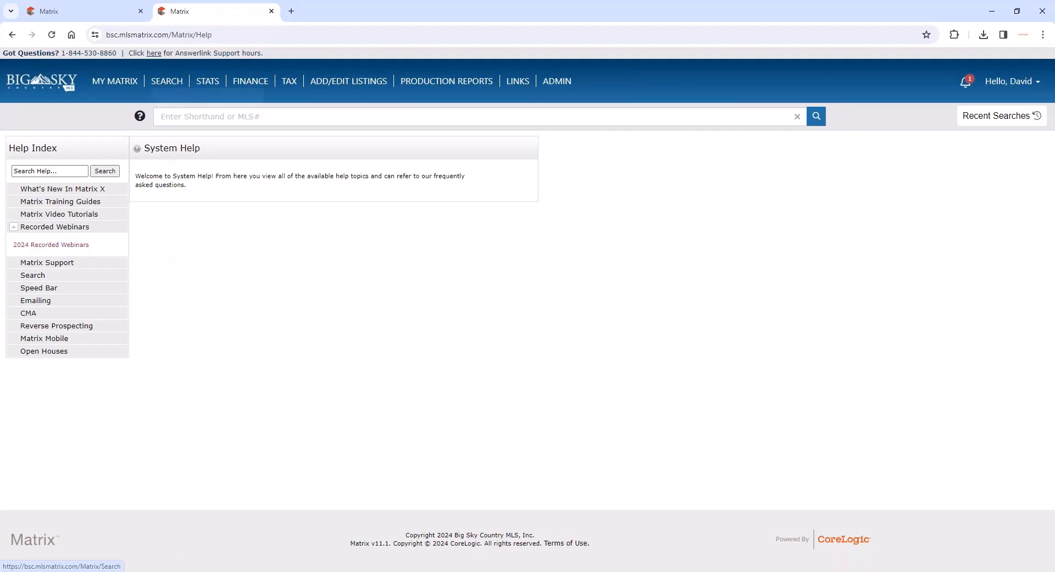
# - Open the Product Training and Refresher alert on the My Matrix dashboard and review its training sessions
pyautogui.click(122, 95)
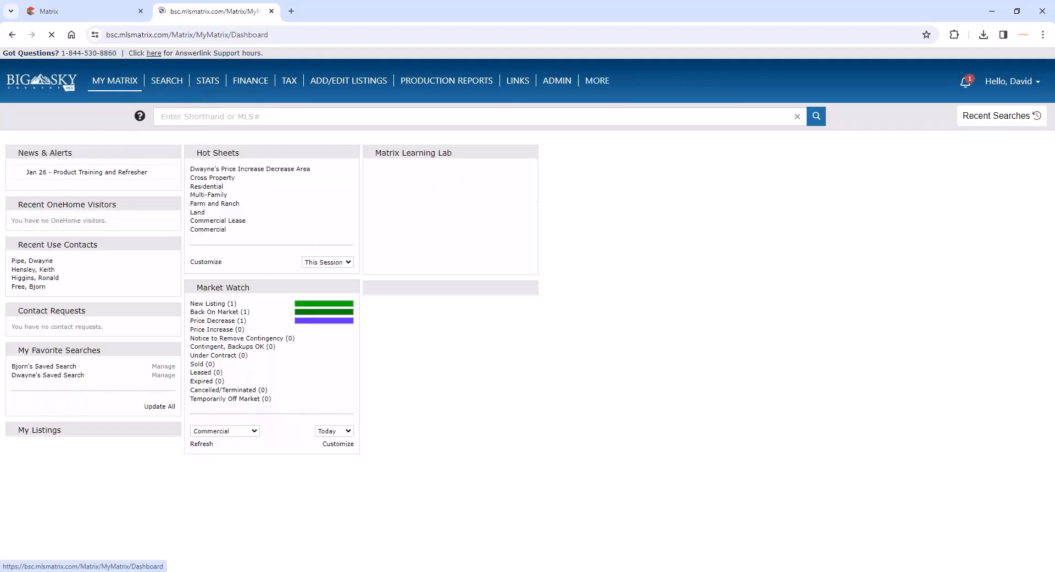
pyautogui.click(82, 173)
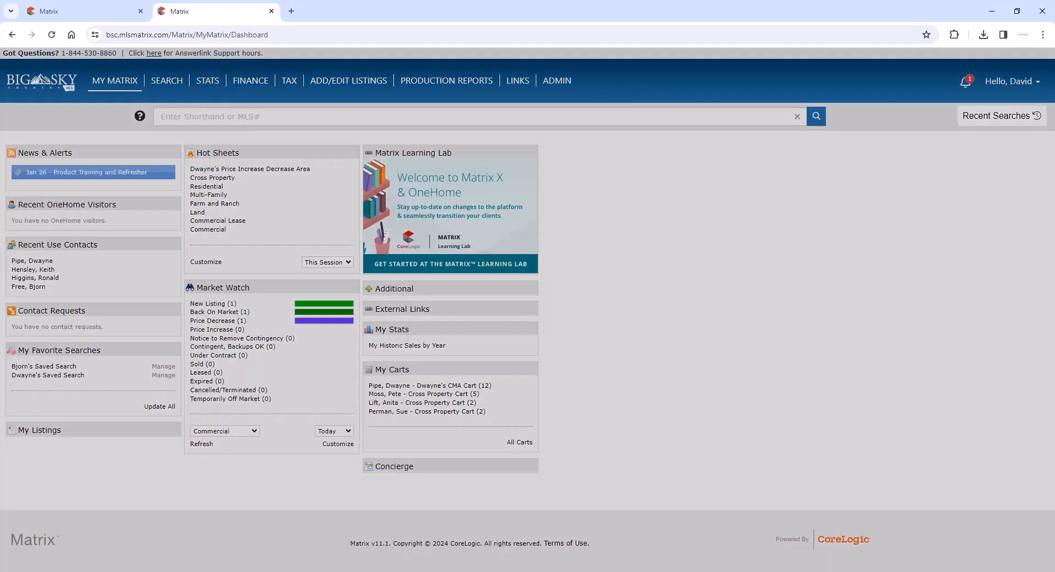
pyautogui.scroll(-3, 398, 265)
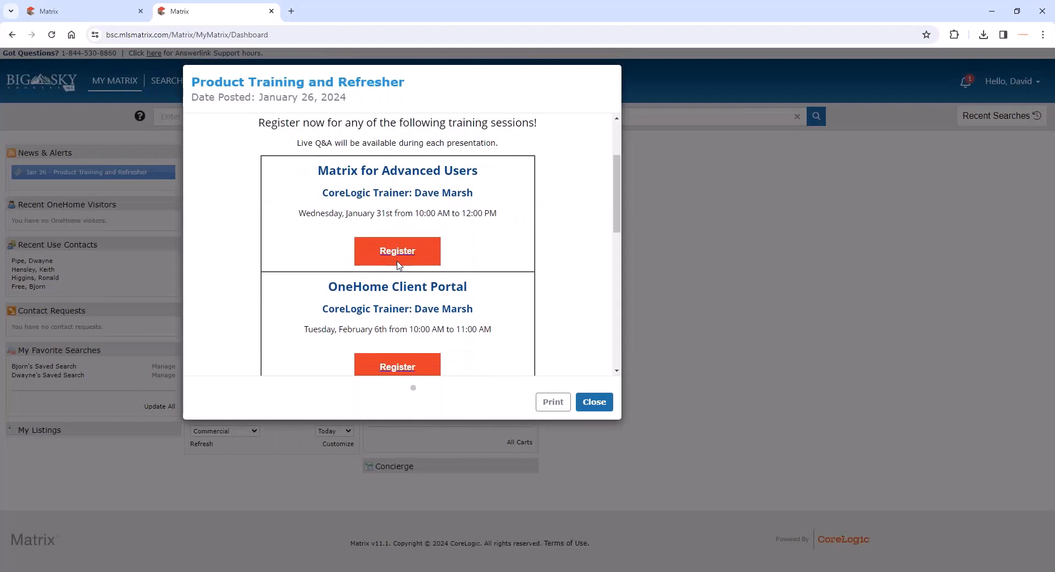
pyautogui.scroll(-4, 399, 264)
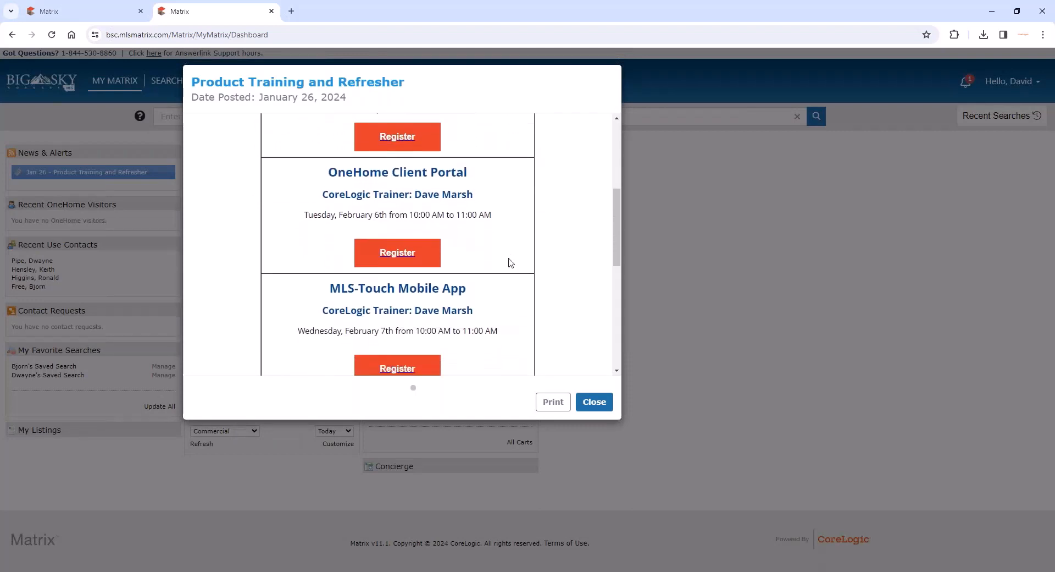
pyautogui.scroll(-4, 511, 263)
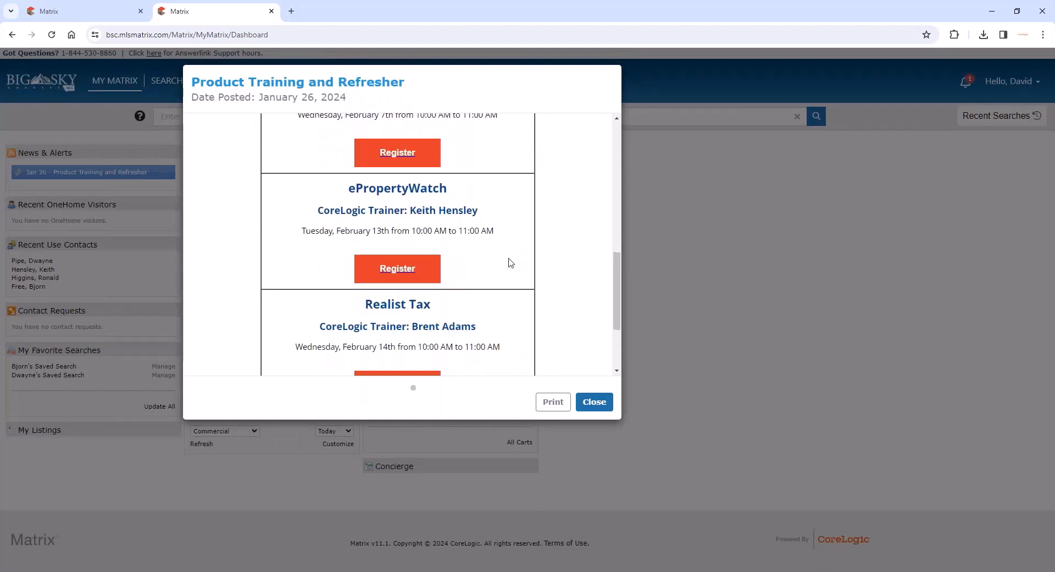